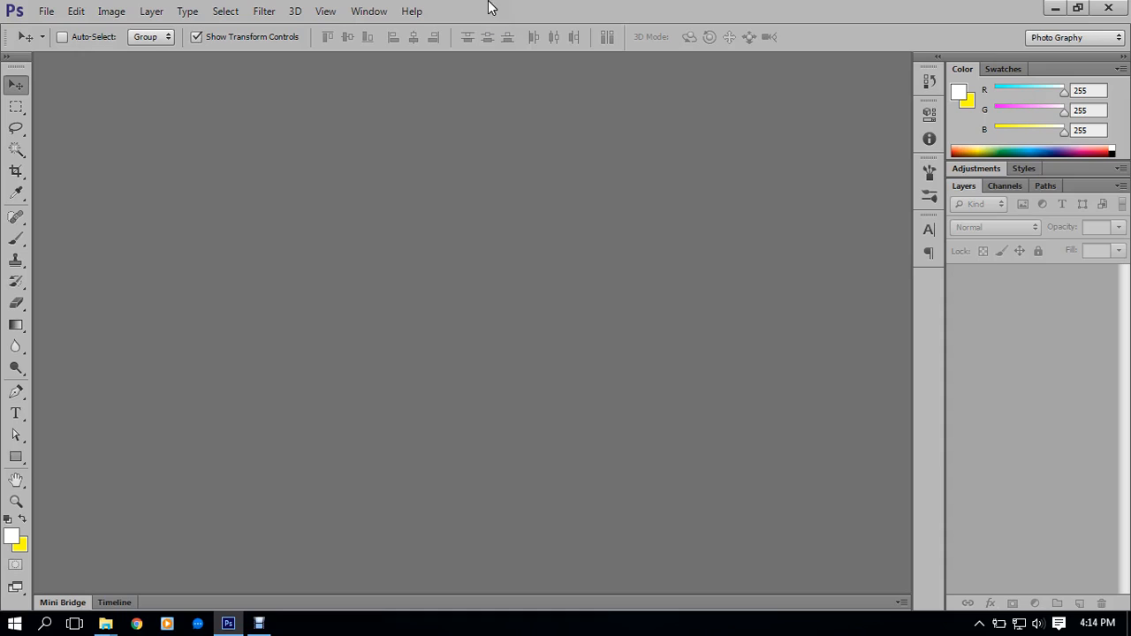
Bring up Google Chrome and minimize it
right_click(448, 146)
left_click(448, 147)
left_click(335, 467)
left_click(134, 625)
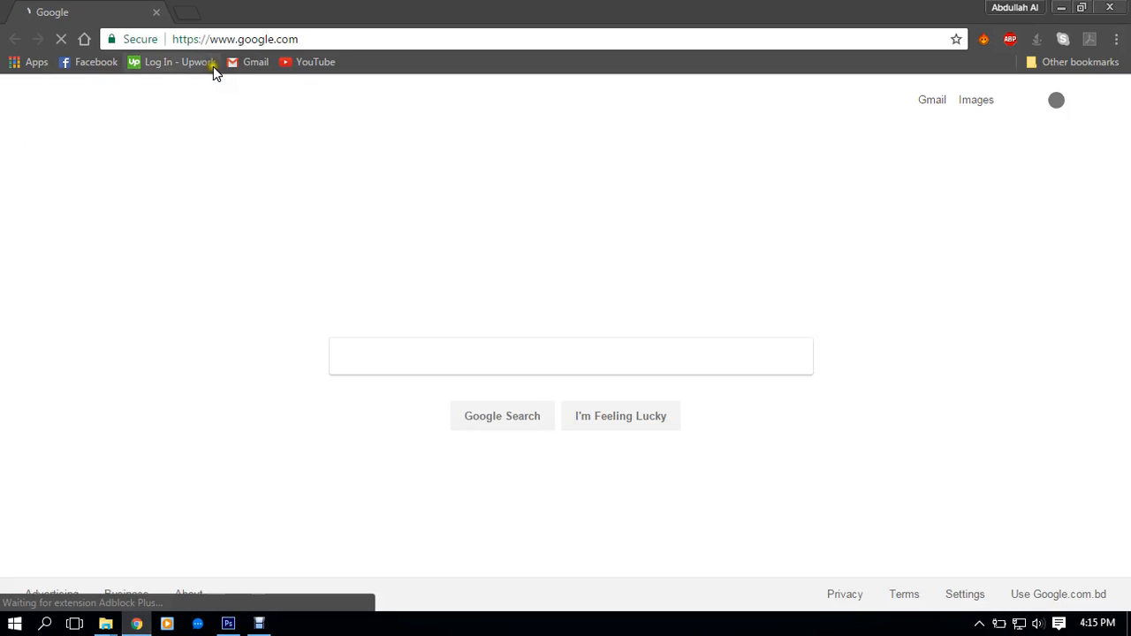
left_click(1063, 8)
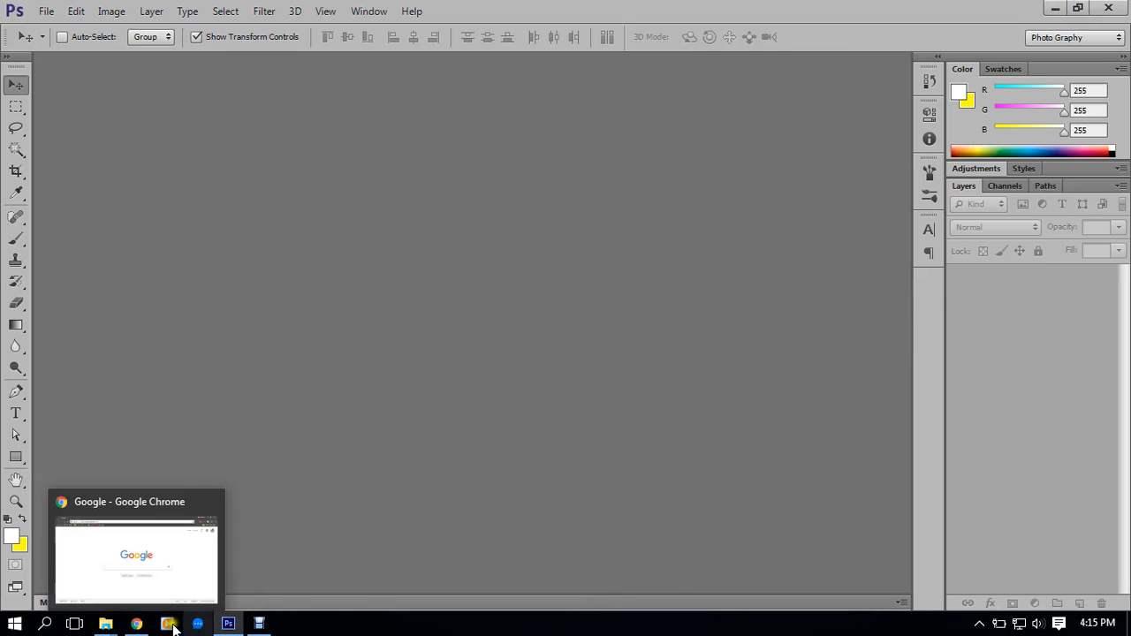
Minimize the screen recorder and Photoshop so the desktop is showing
left_click(256, 623)
left_click(254, 626)
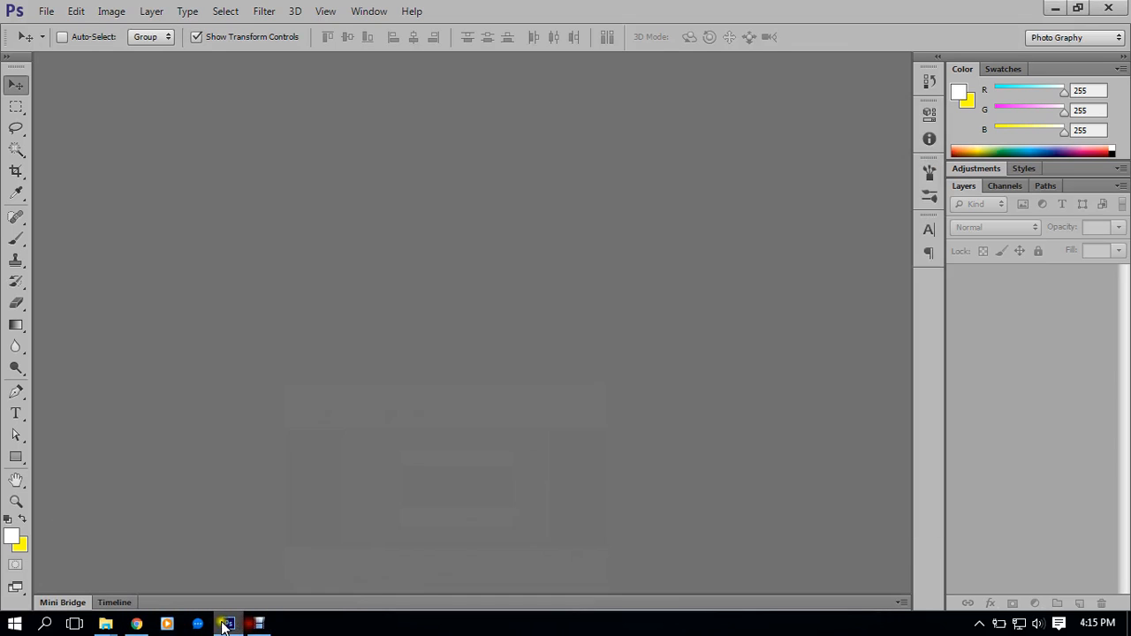
mouse_move(137, 624)
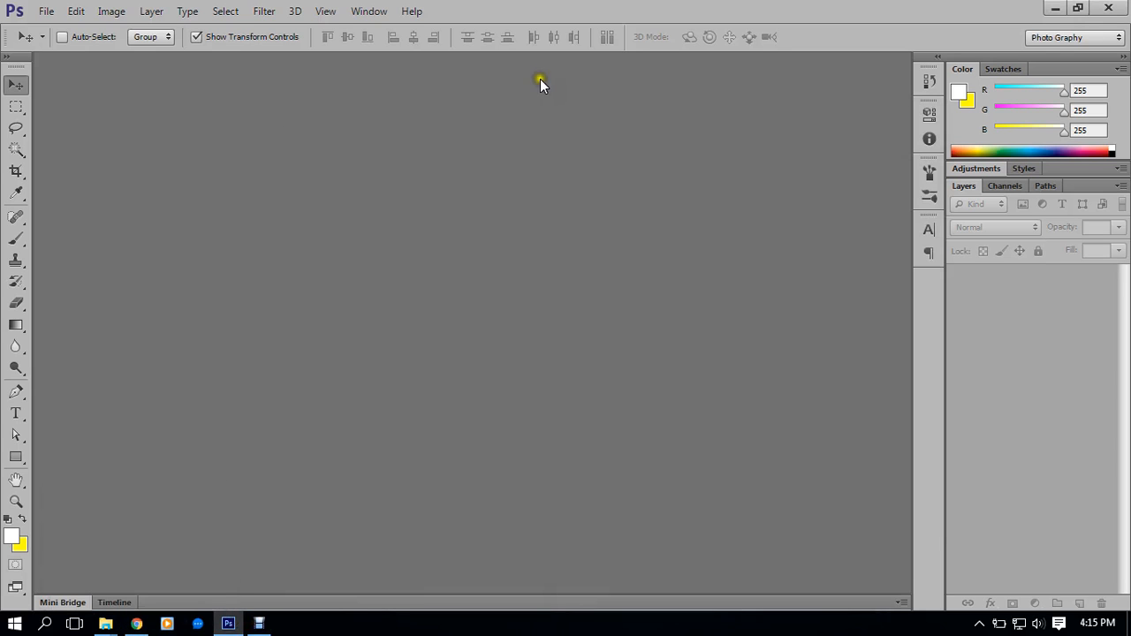
left_click(1055, 8)
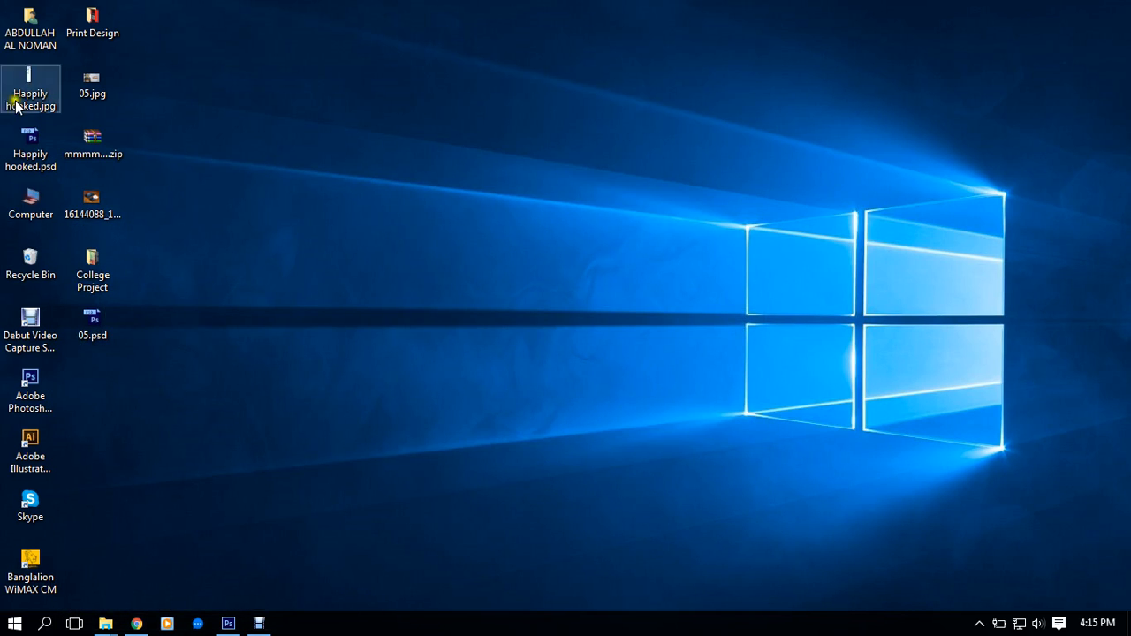
Open the 16-1-17 folder on the I: drive from Computer
double_click(32, 202)
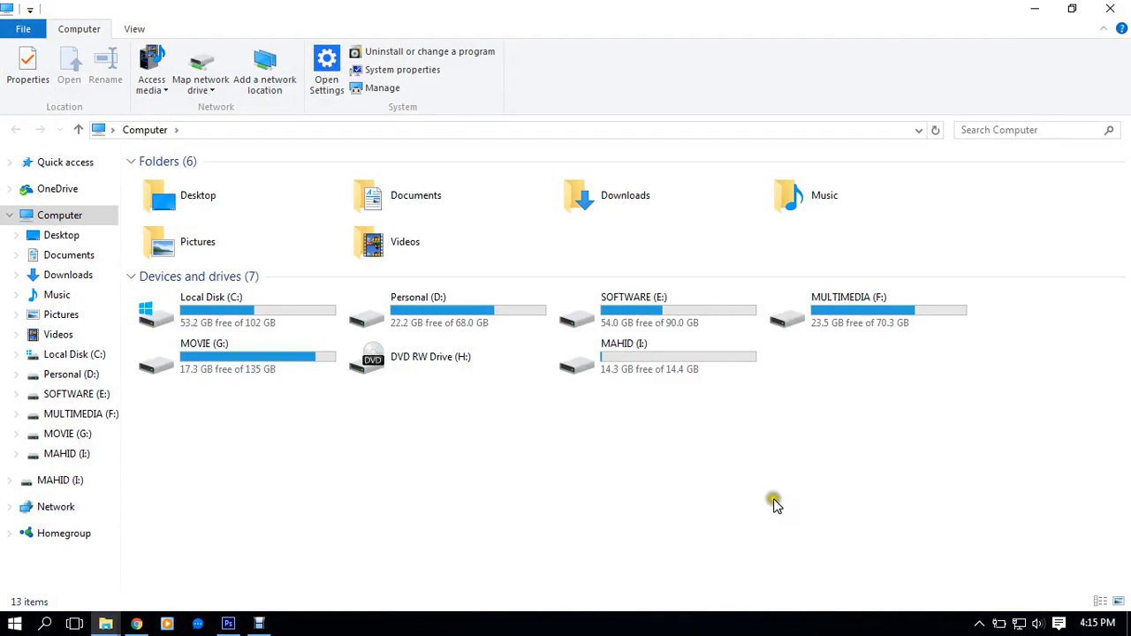
double_click(601, 364)
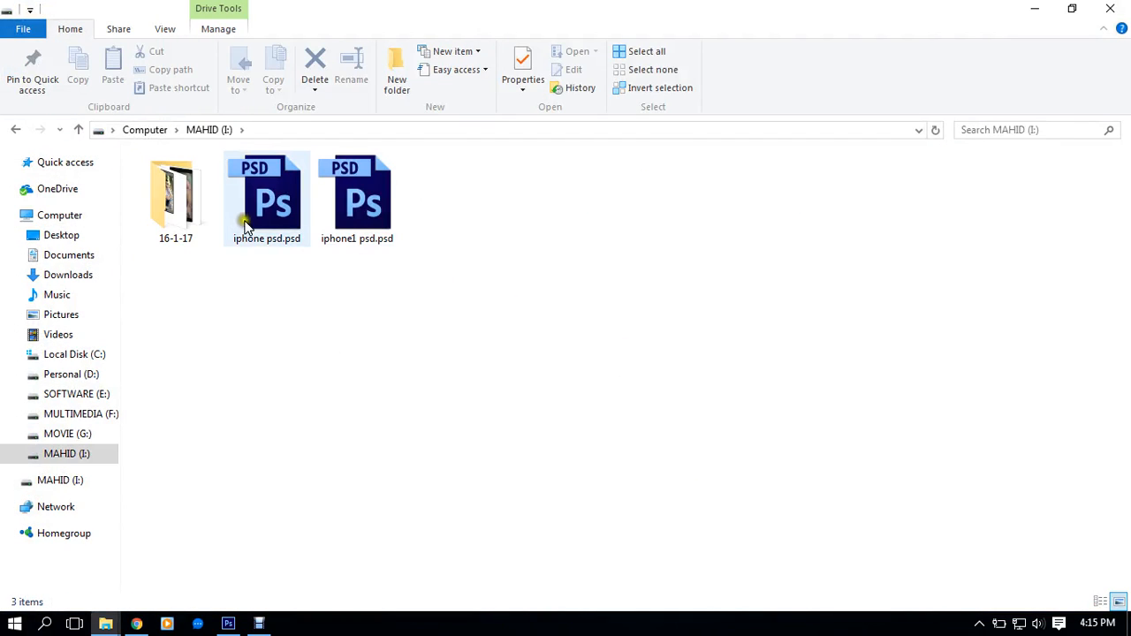
left_click(378, 282)
double_click(162, 225)
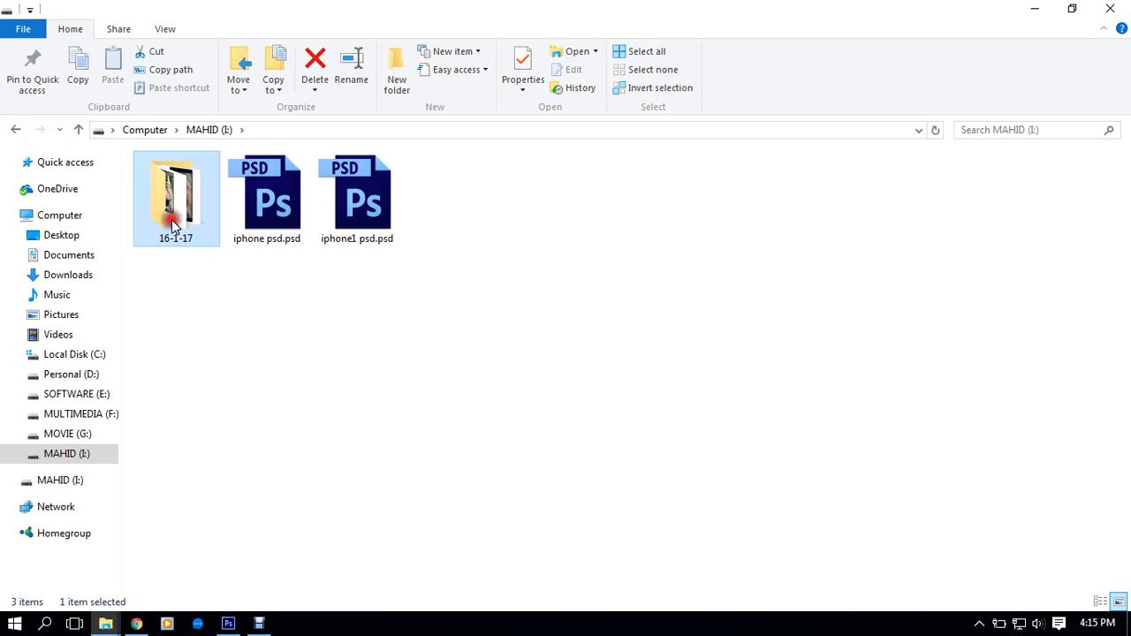
Show the folder as Large icons and open bbbb.png in Photos
right_click(273, 306)
mouse_move(337, 320)
left_click(535, 332)
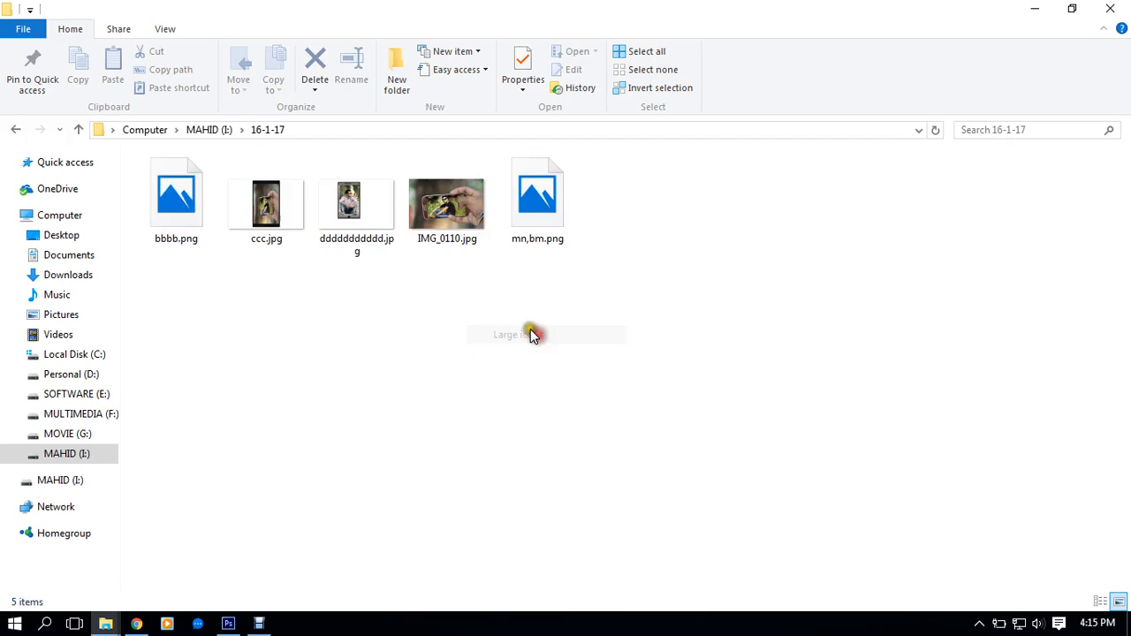
double_click(173, 212)
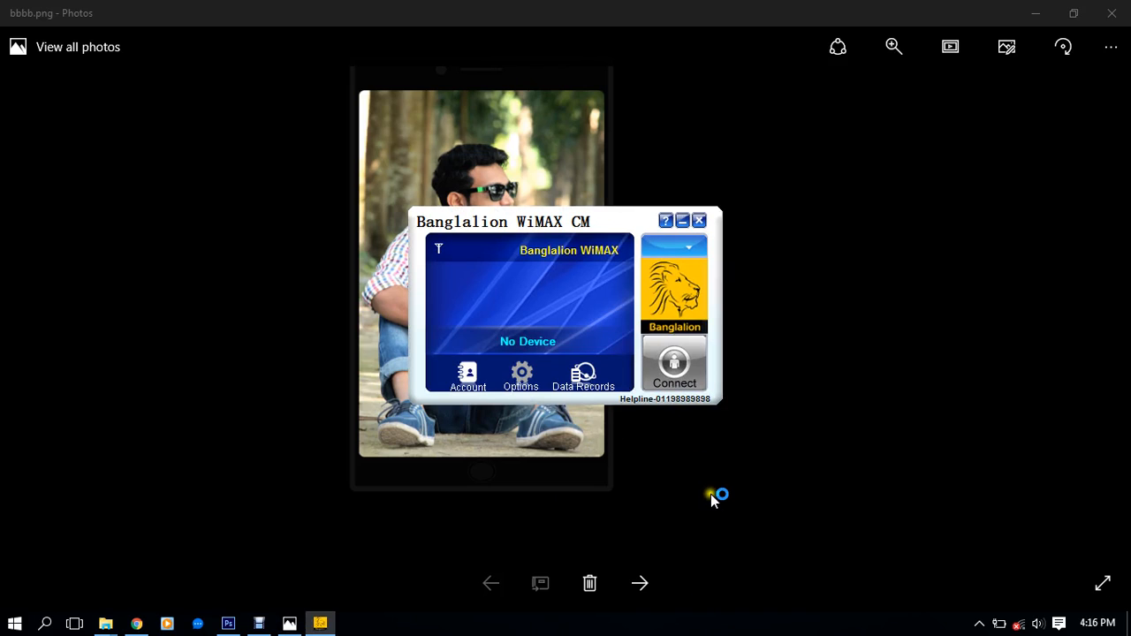
Get the WiMAX window out of the way and browse between bbbb.png and ccc.jpg
left_click(679, 220)
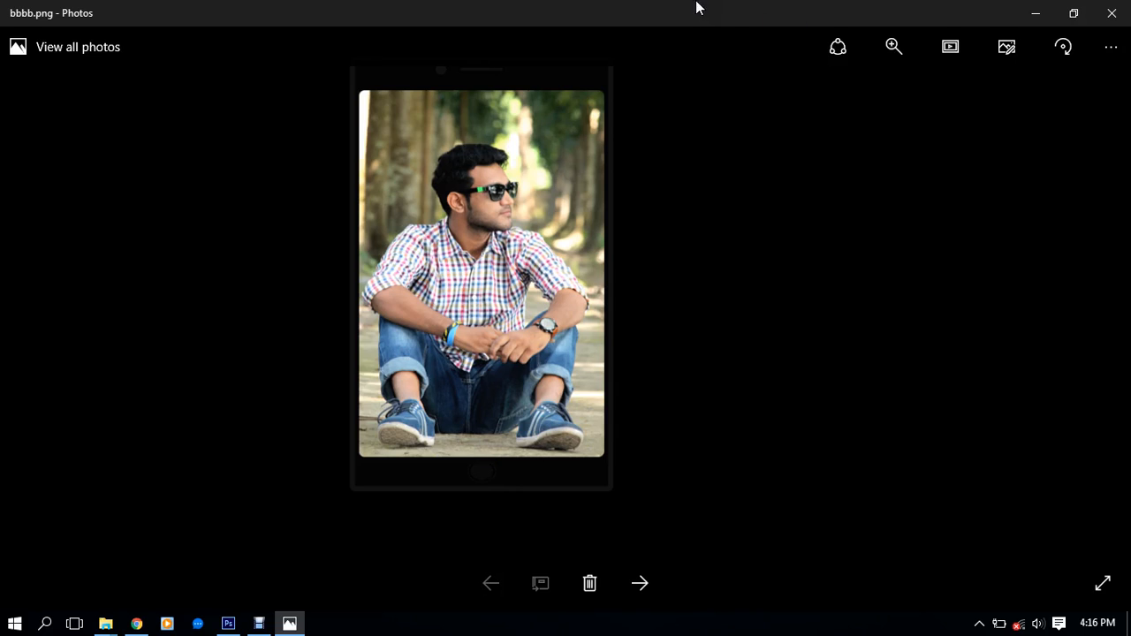
left_click(652, 594)
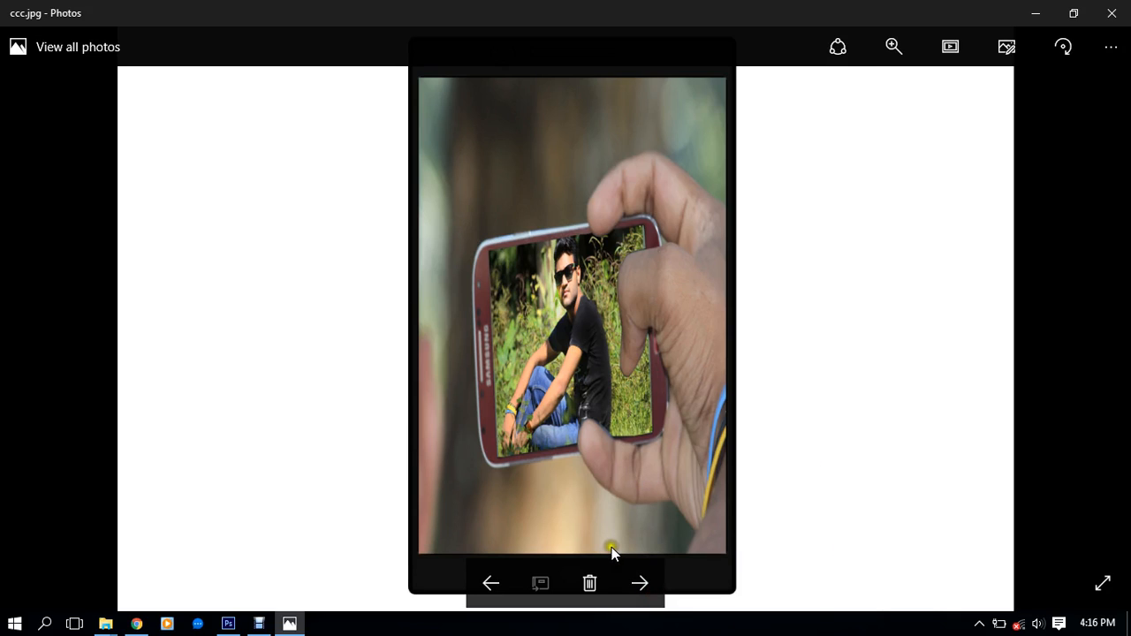
left_click(492, 584)
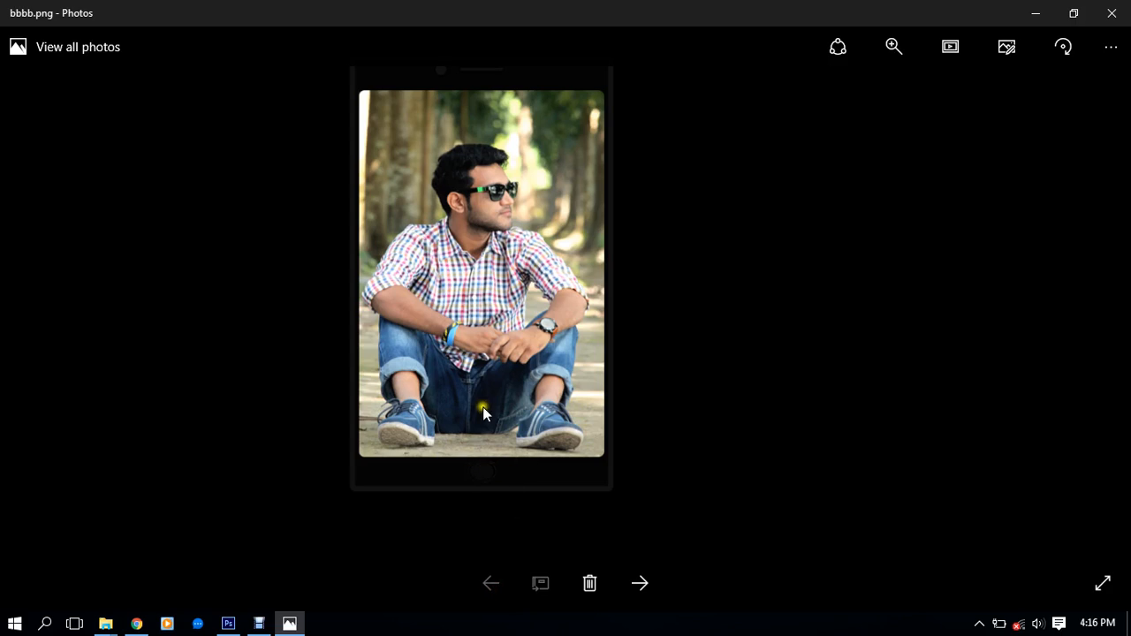
left_click(640, 583)
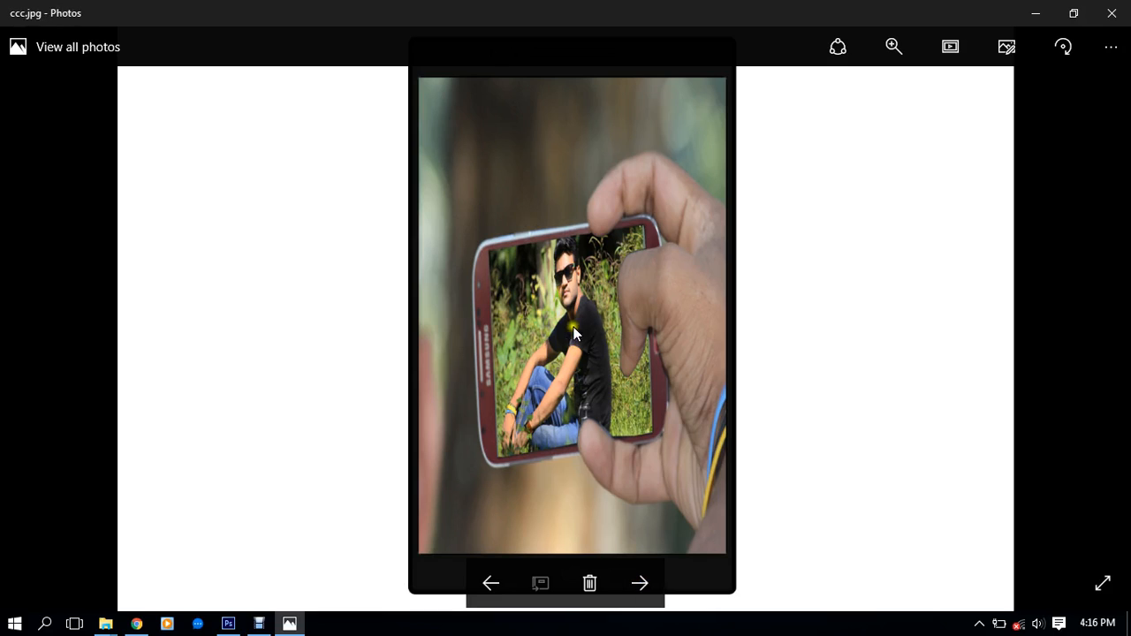
left_click(961, 447)
Step through IMG_0110.jpg to mn,bm.png, then close Photos
left_click(642, 581)
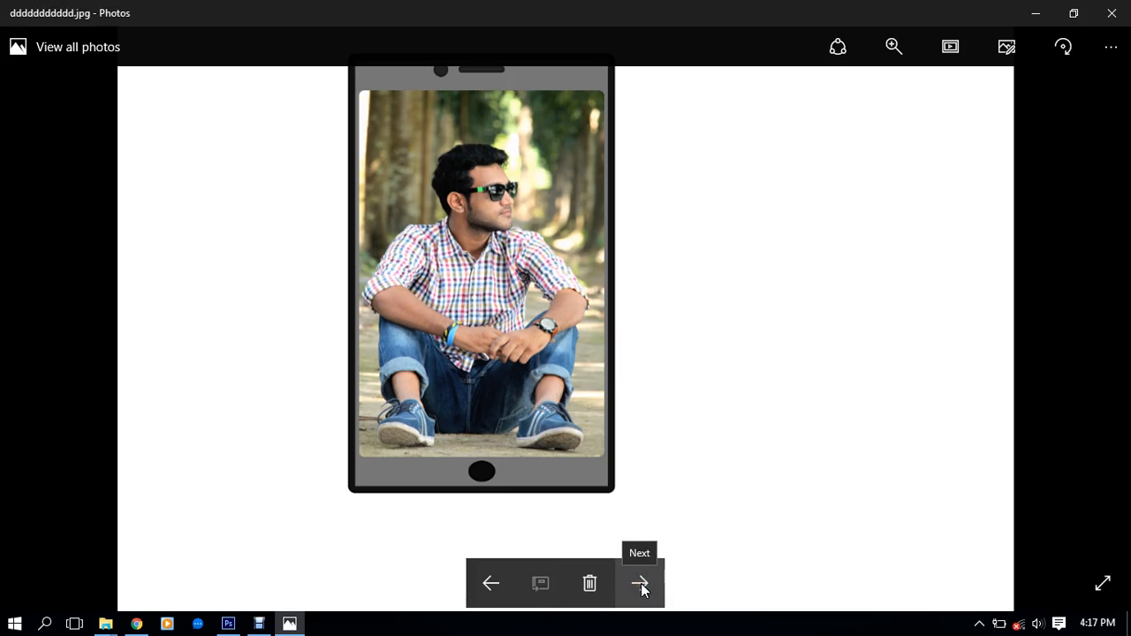
left_click(641, 583)
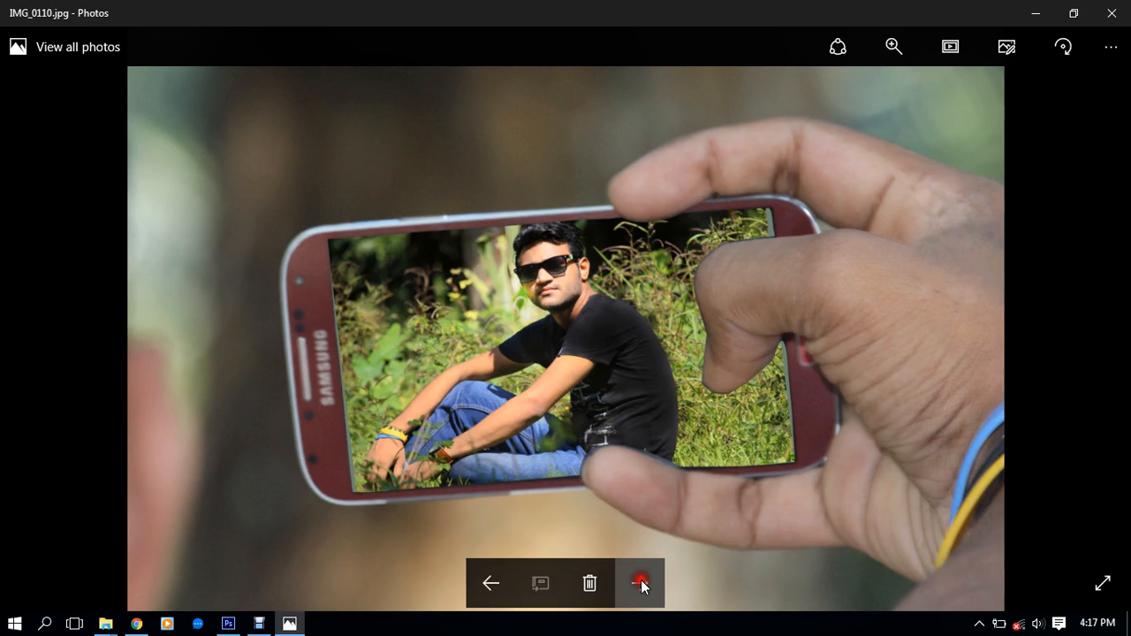
left_click(640, 583)
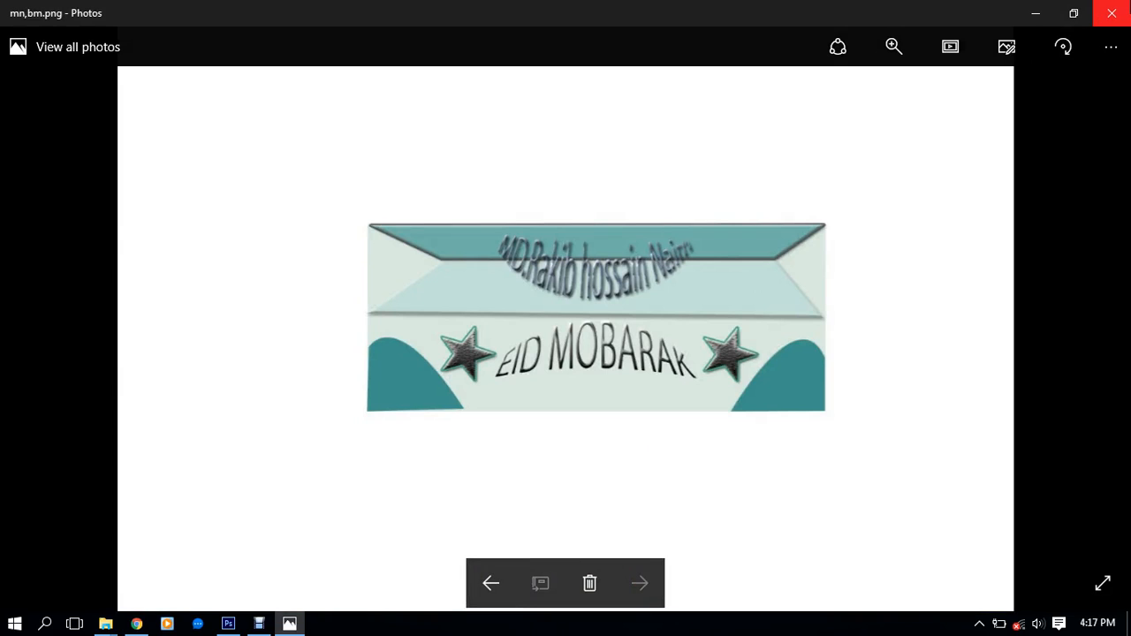
left_click(1112, 14)
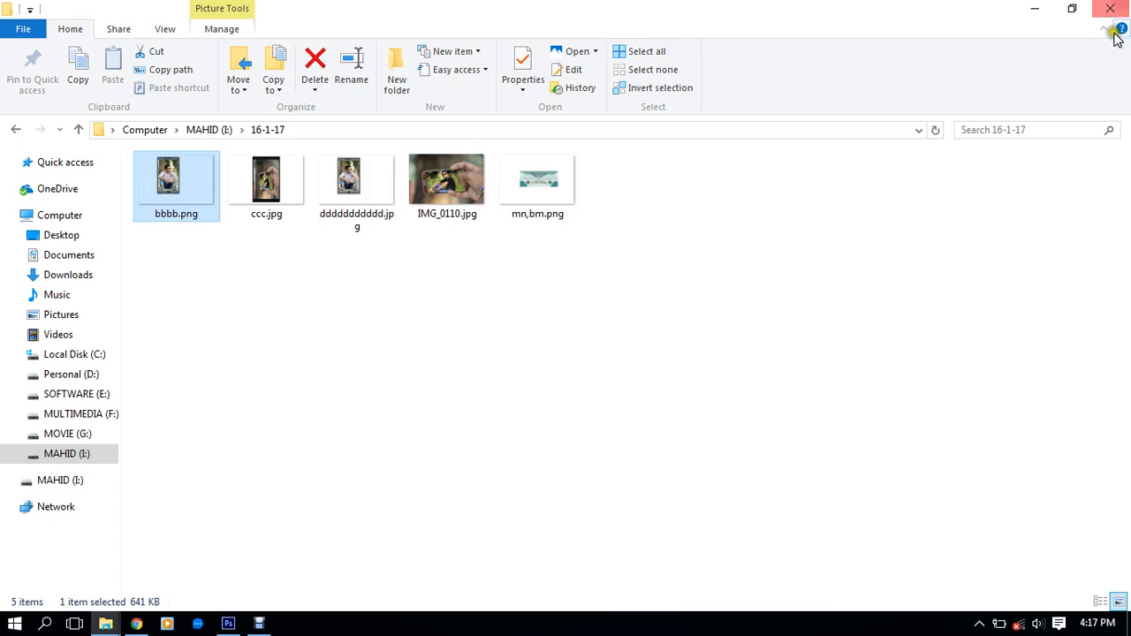
Refresh the I: drive and open iphone psd.psd in Photoshop, keeping layers editable
left_click(213, 130)
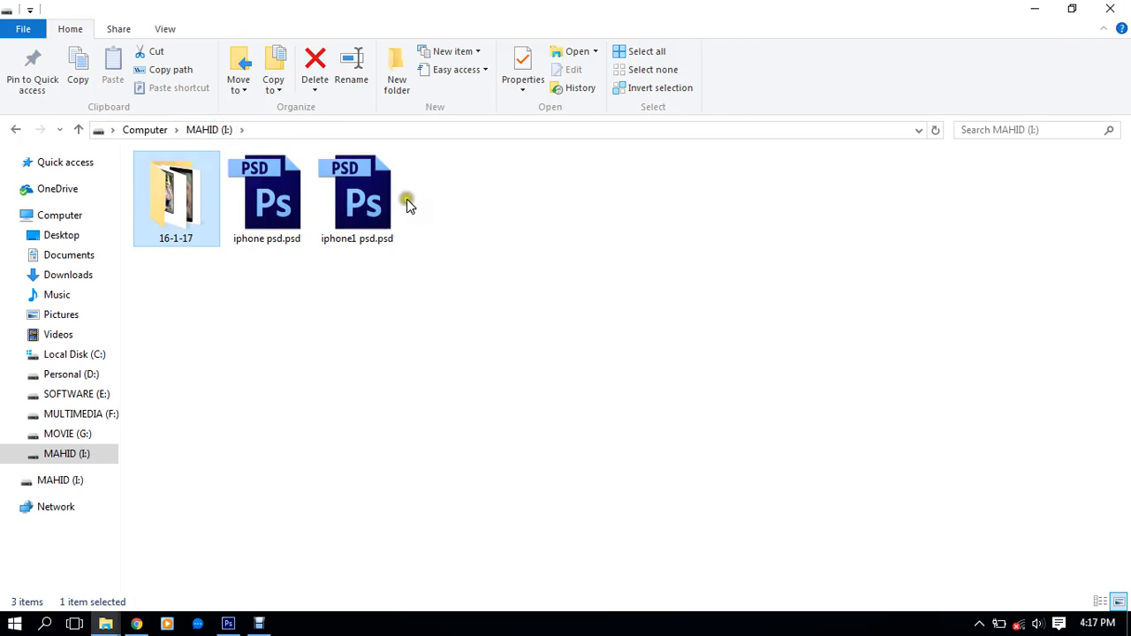
right_click(551, 174)
left_click(592, 250)
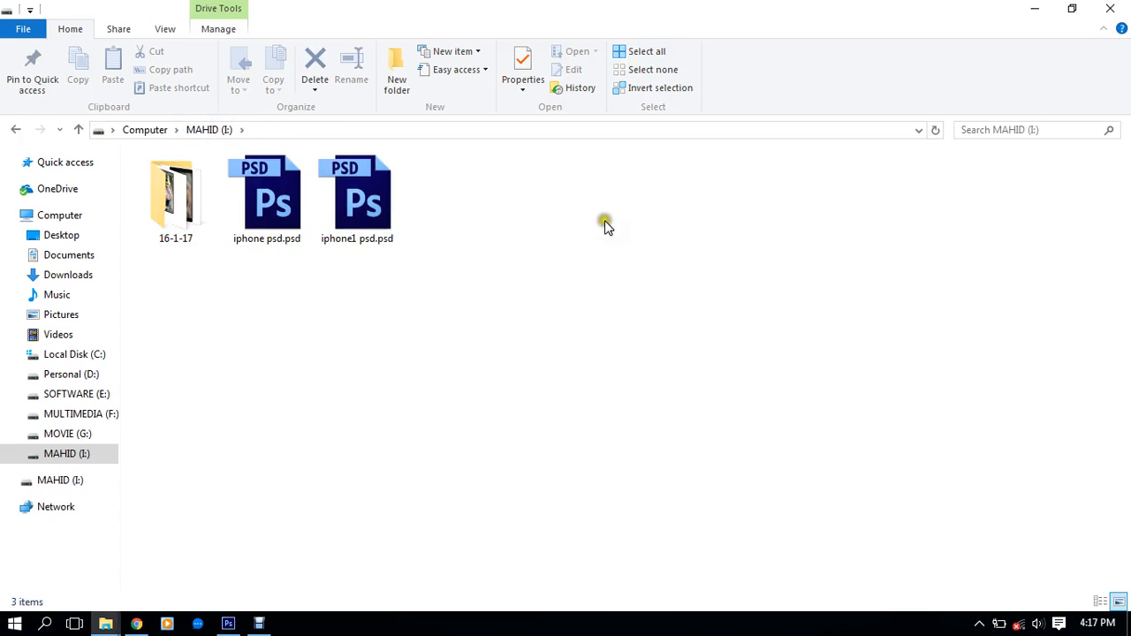
double_click(279, 193)
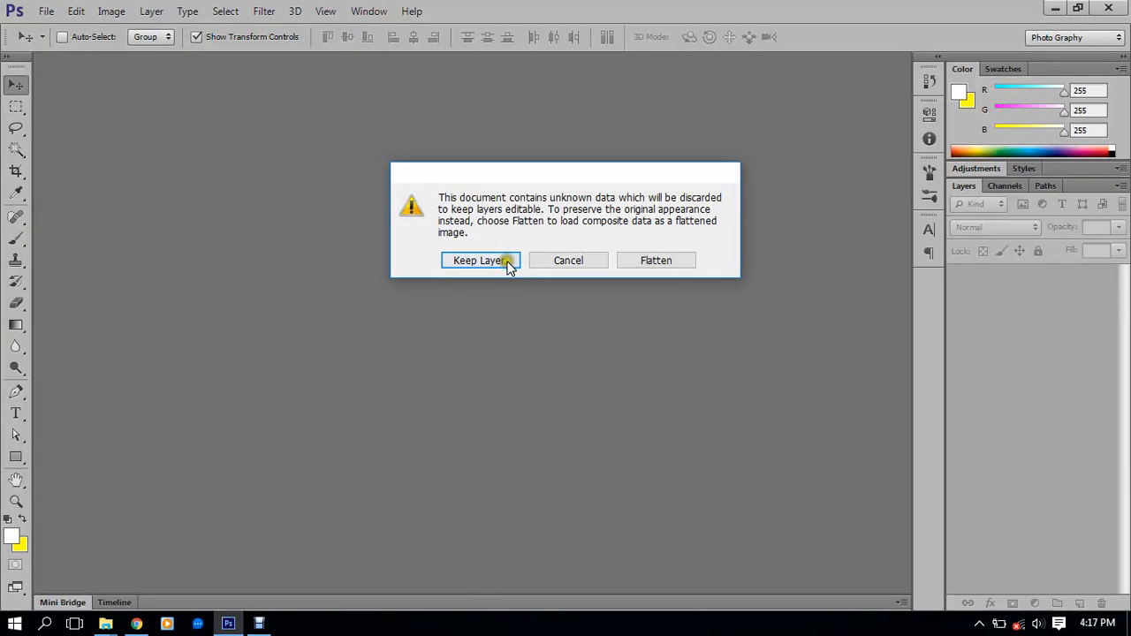
left_click(481, 258)
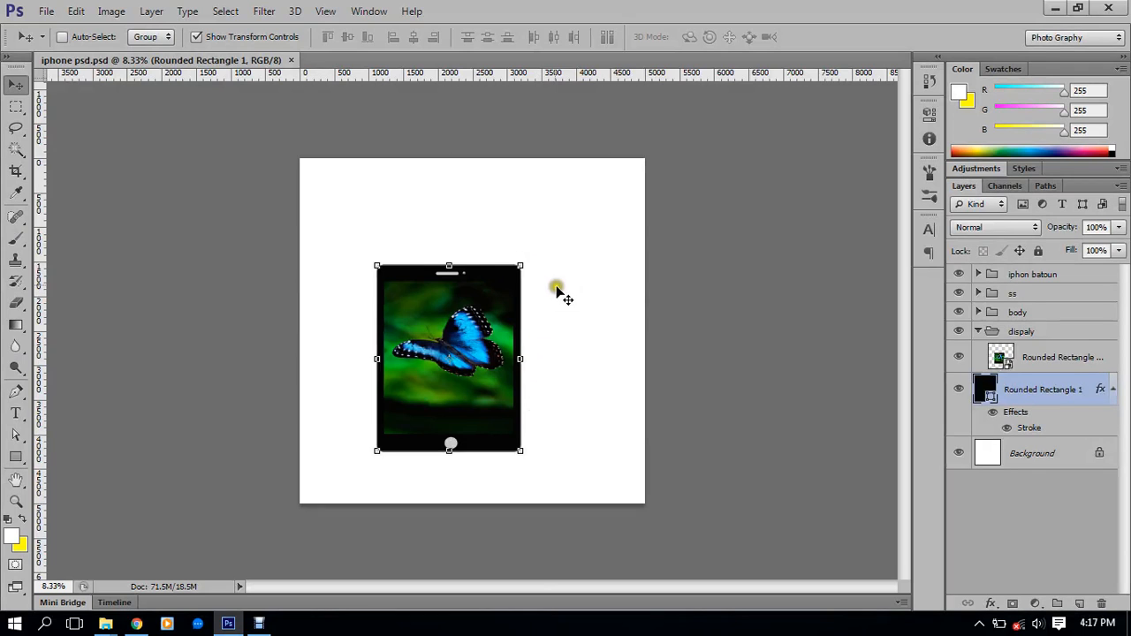
Bring the phone into view and toggle the phone body and butterfly layers' visibility
scroll(517, 415, "up", 1)
scroll(495, 442, "up", 8)
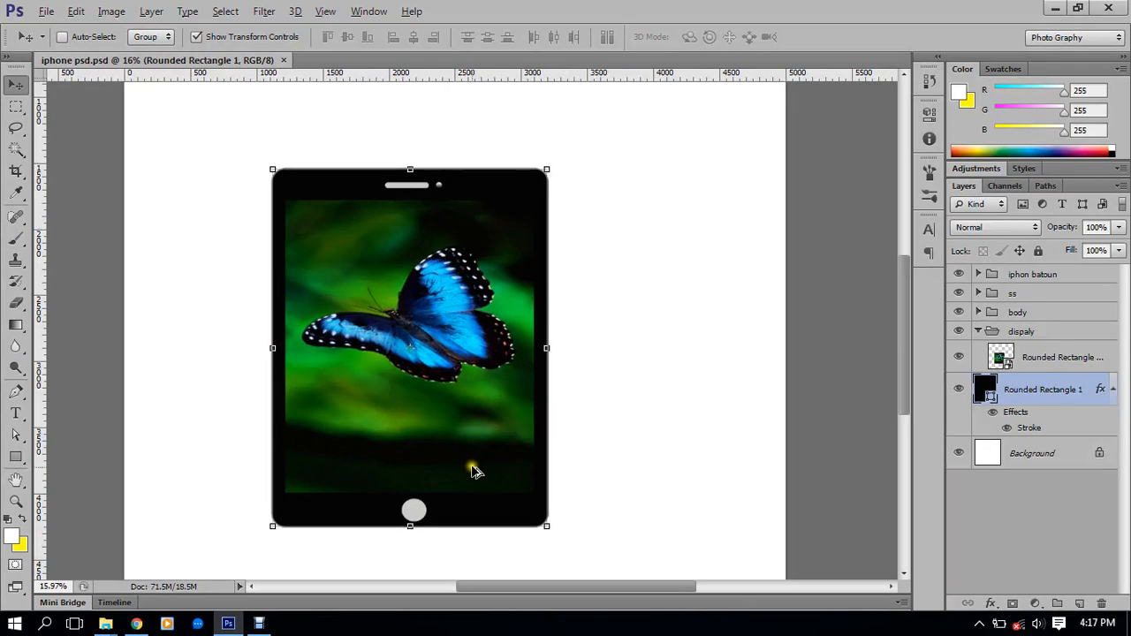
left_click_drag(473, 467, 589, 449)
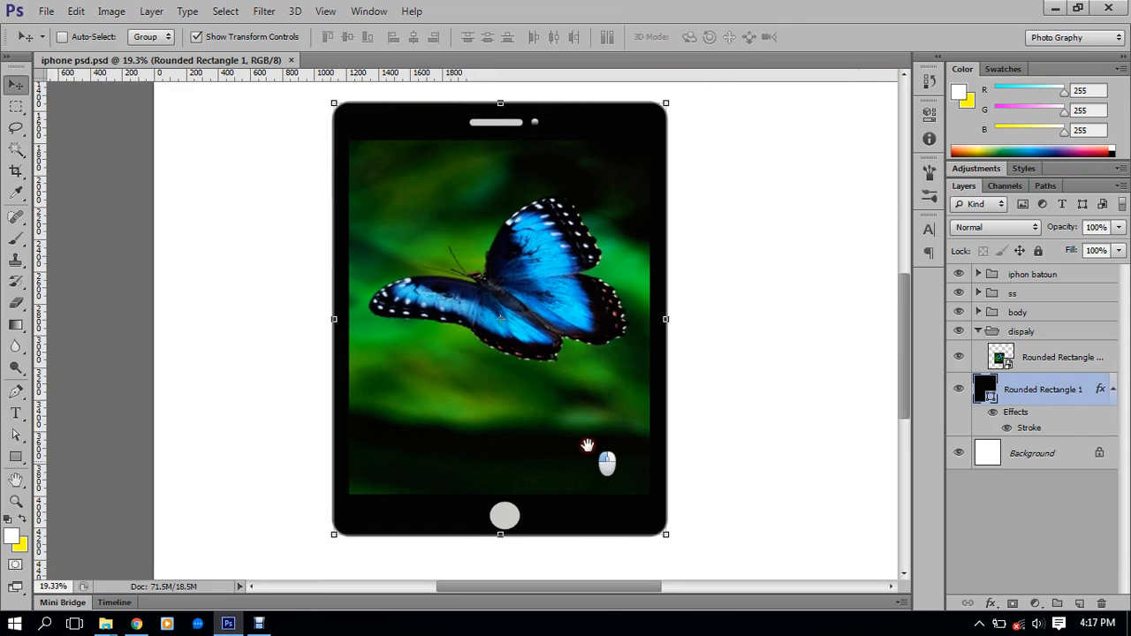
scroll(583, 447, "up", 1)
left_click_drag(561, 374, 561, 397)
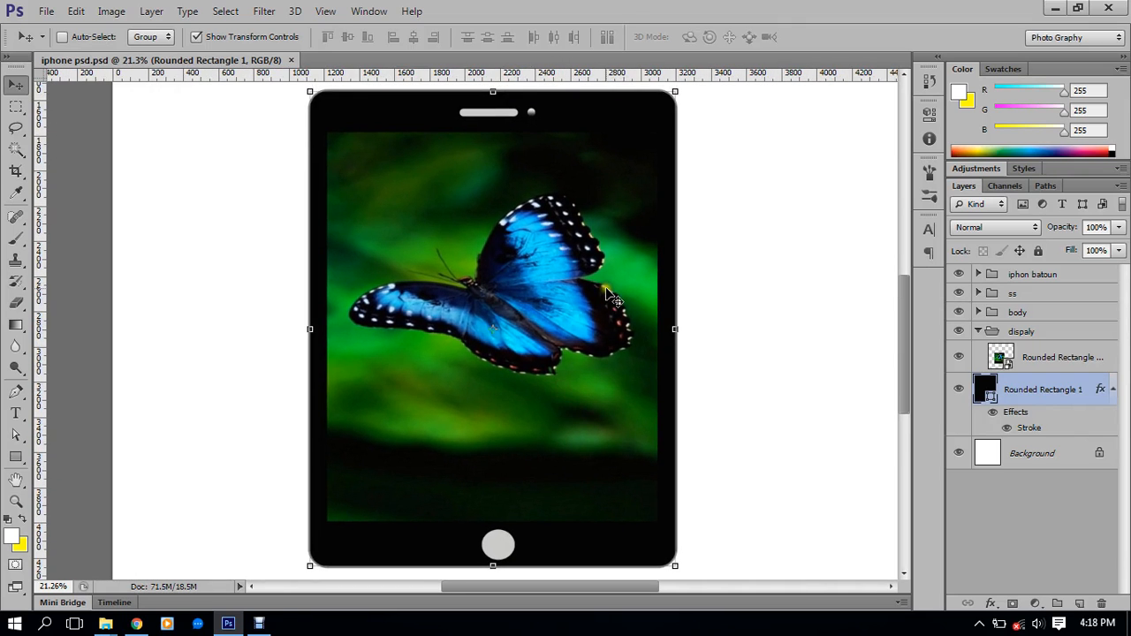
left_click(958, 389)
left_click(957, 389)
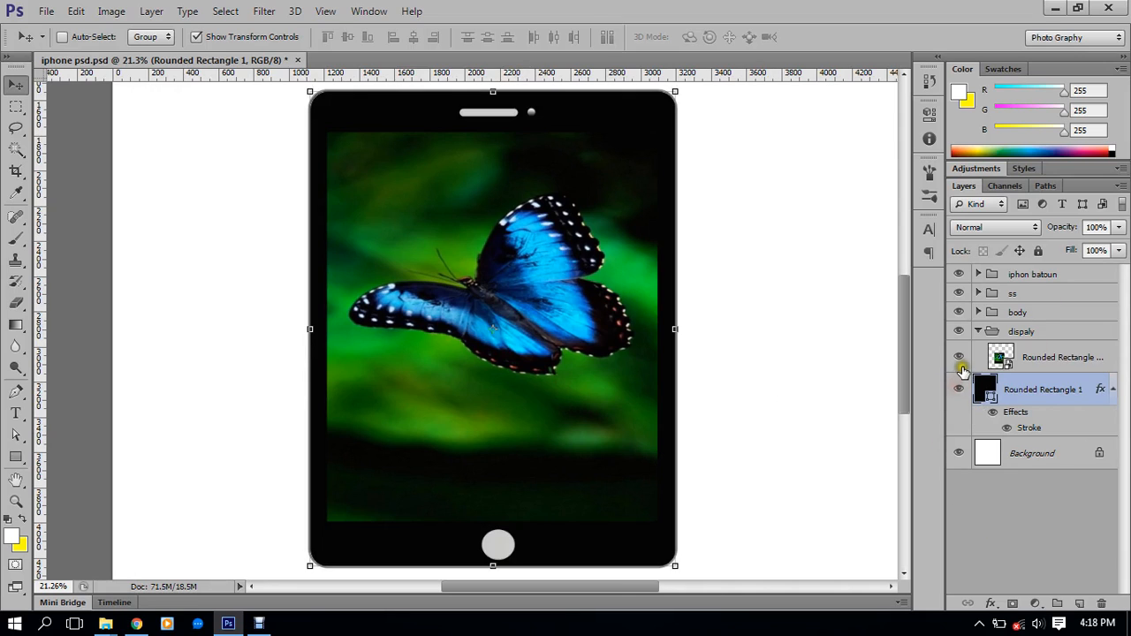
left_click(960, 359)
left_click(960, 359)
left_click(960, 360)
left_click(960, 359)
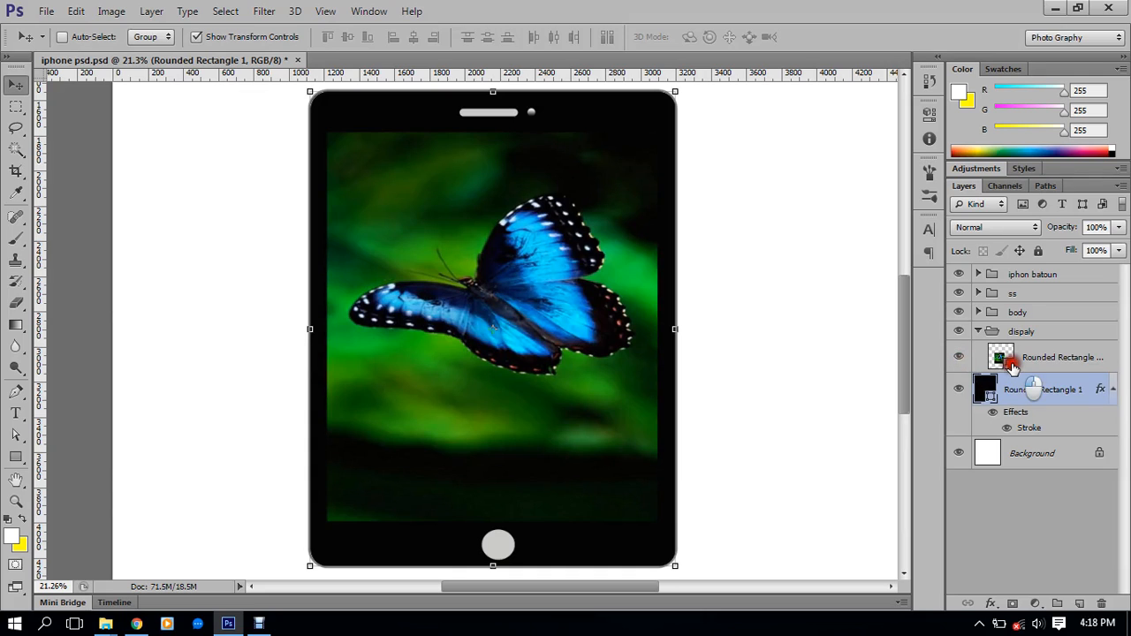
Select the butterfly layer and the ss group, checking the camera dot's visibility
left_click(1048, 365)
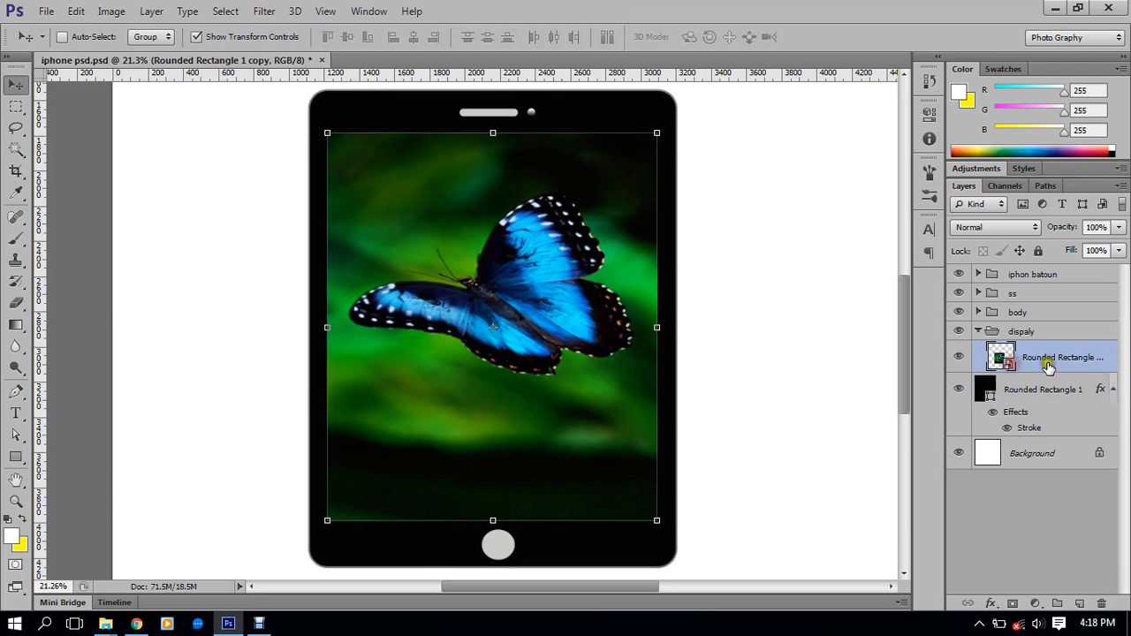
left_click(1025, 295)
left_click(958, 295)
left_click(958, 297)
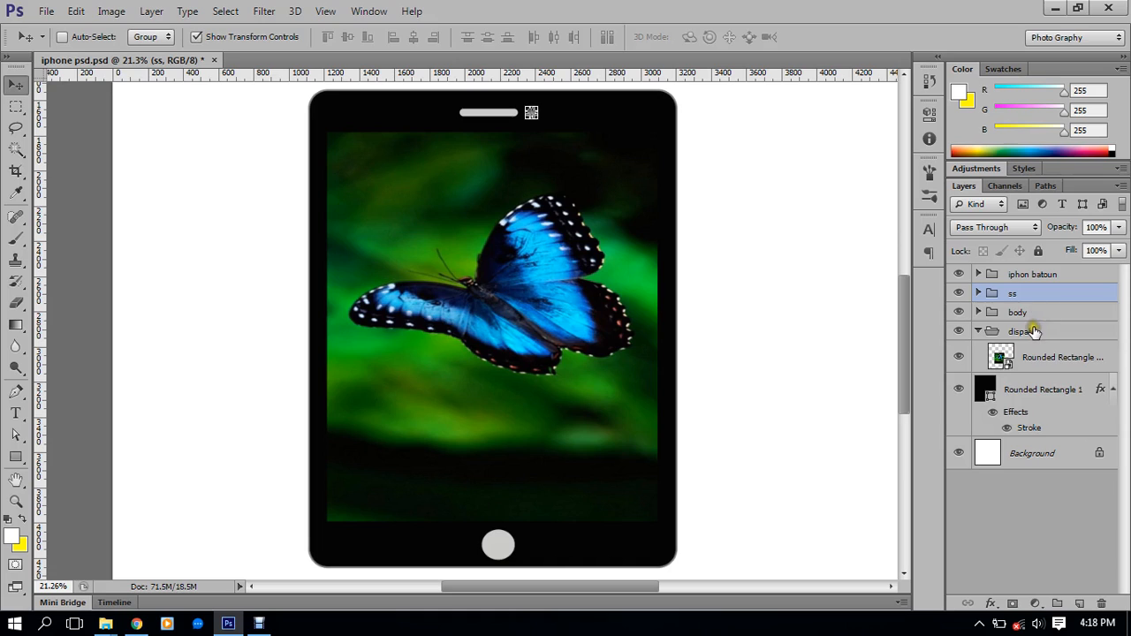
Expand the iphon batoun group and check the bauton layer by toggling its visibility
left_click(1021, 274)
left_click(962, 276)
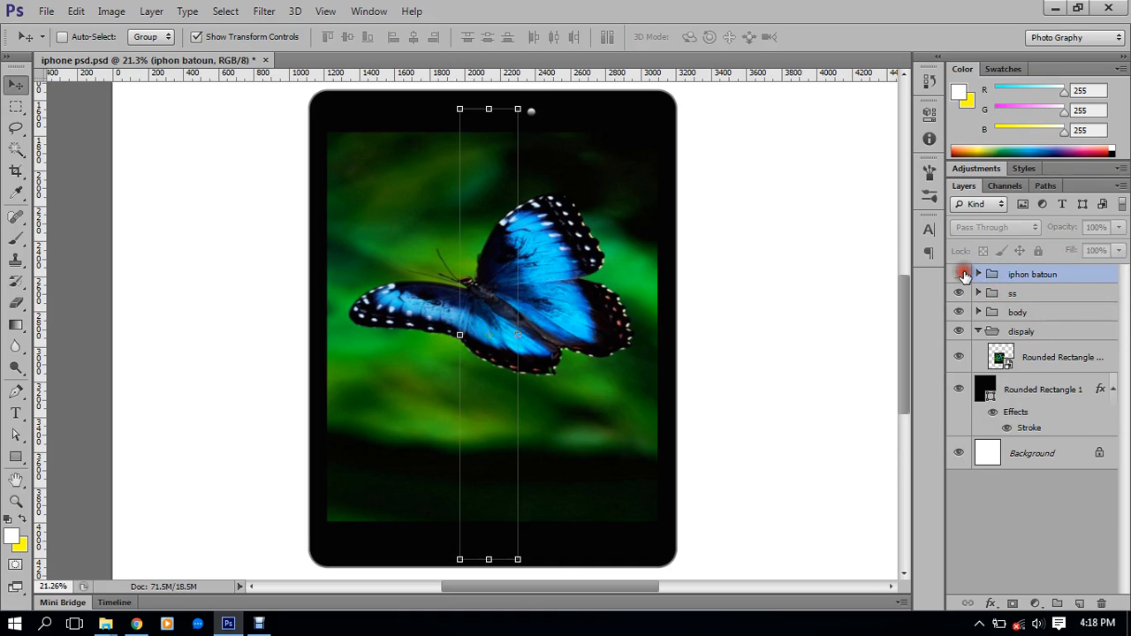
left_click(961, 276)
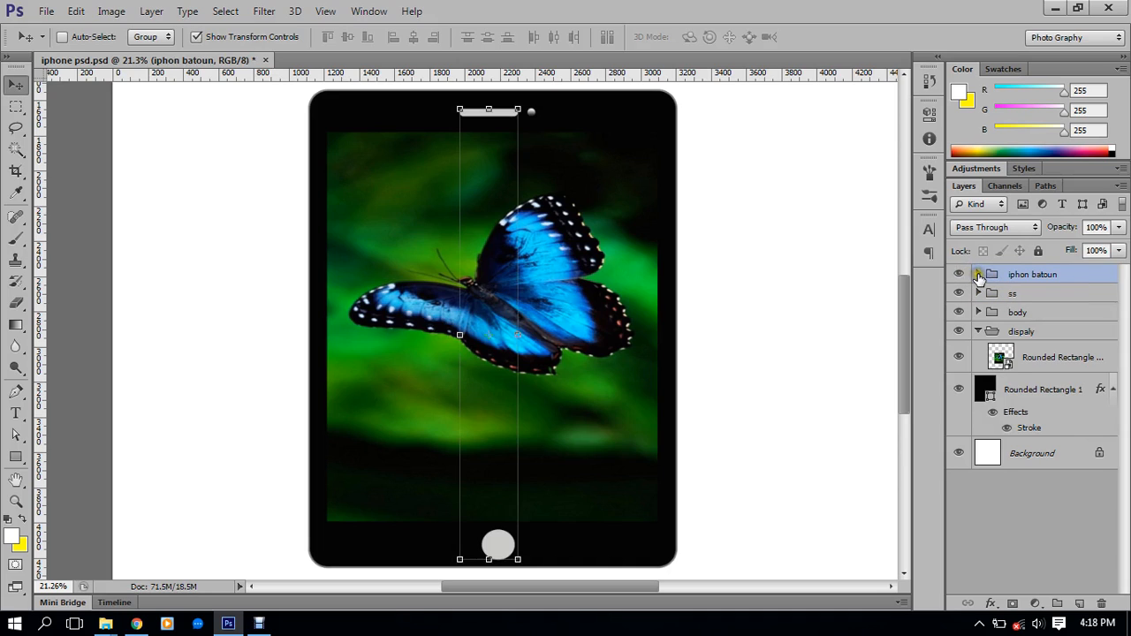
left_click(978, 275)
left_click(1015, 299)
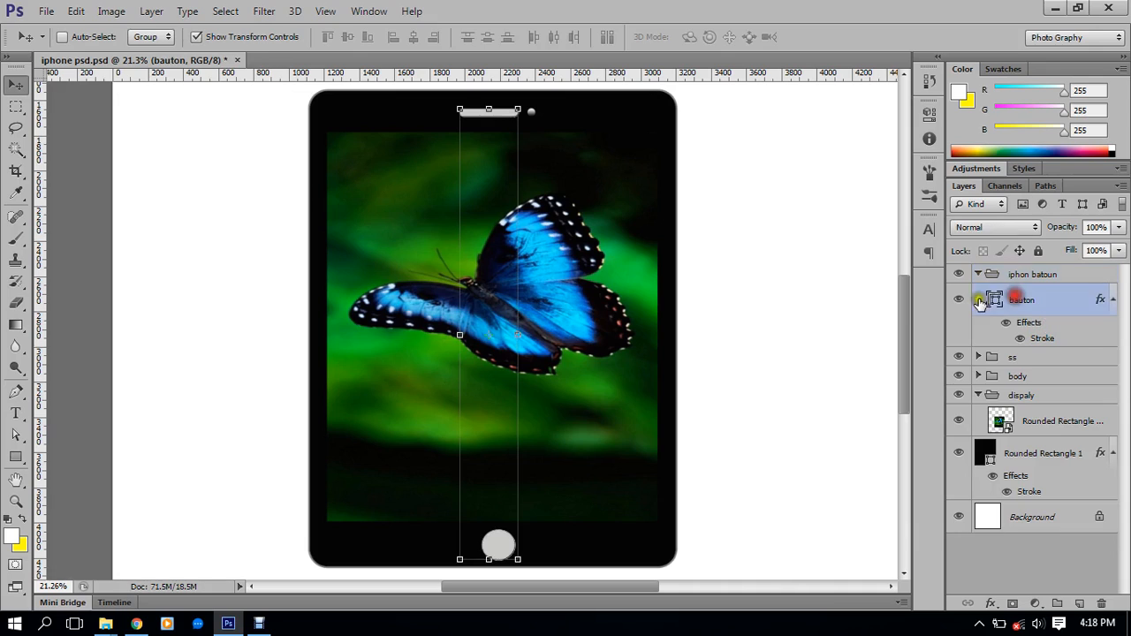
left_click(958, 300)
left_click(959, 301)
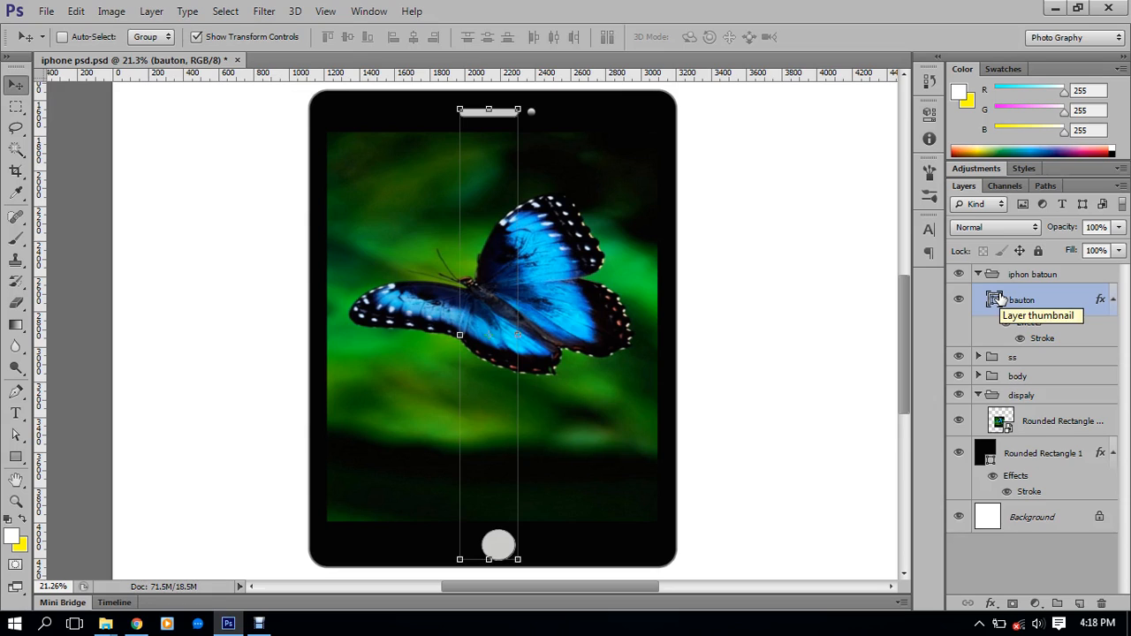
Delete and restore the bauton layer, then select its Stroke effect
key("Delete")
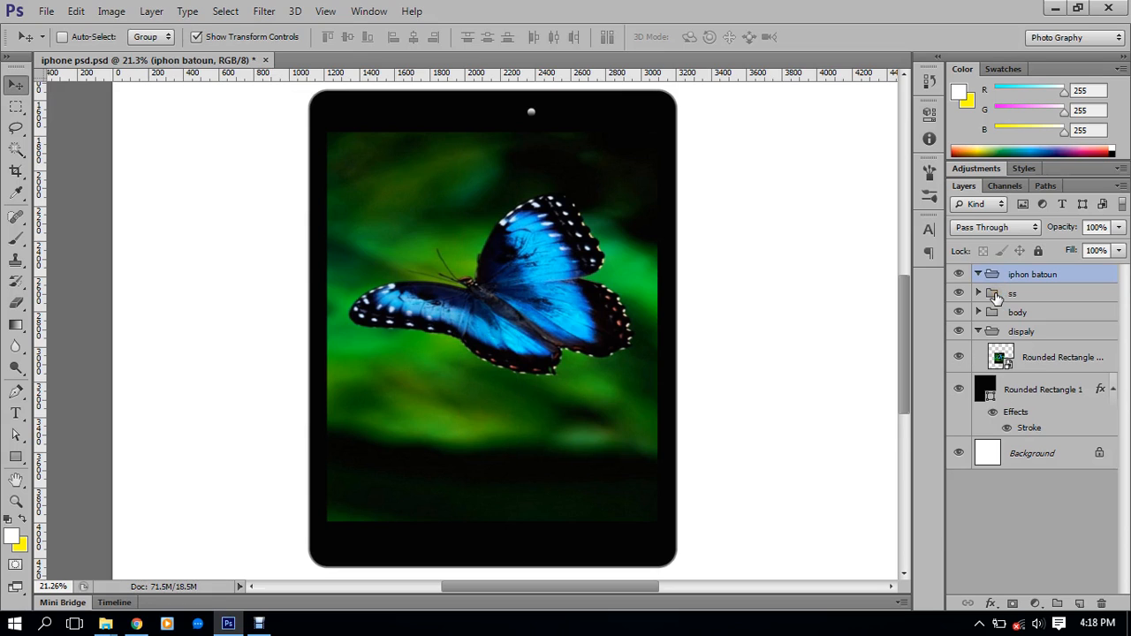
key("ctrl+z")
scroll(537, 553, "up", 4)
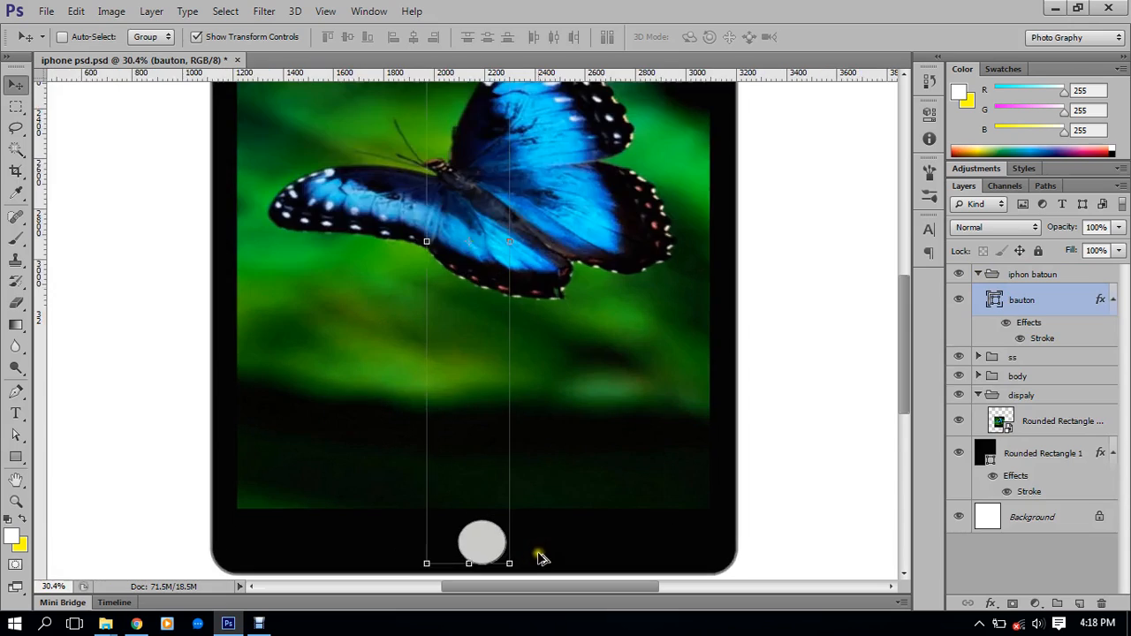
scroll(486, 499, "up", 1)
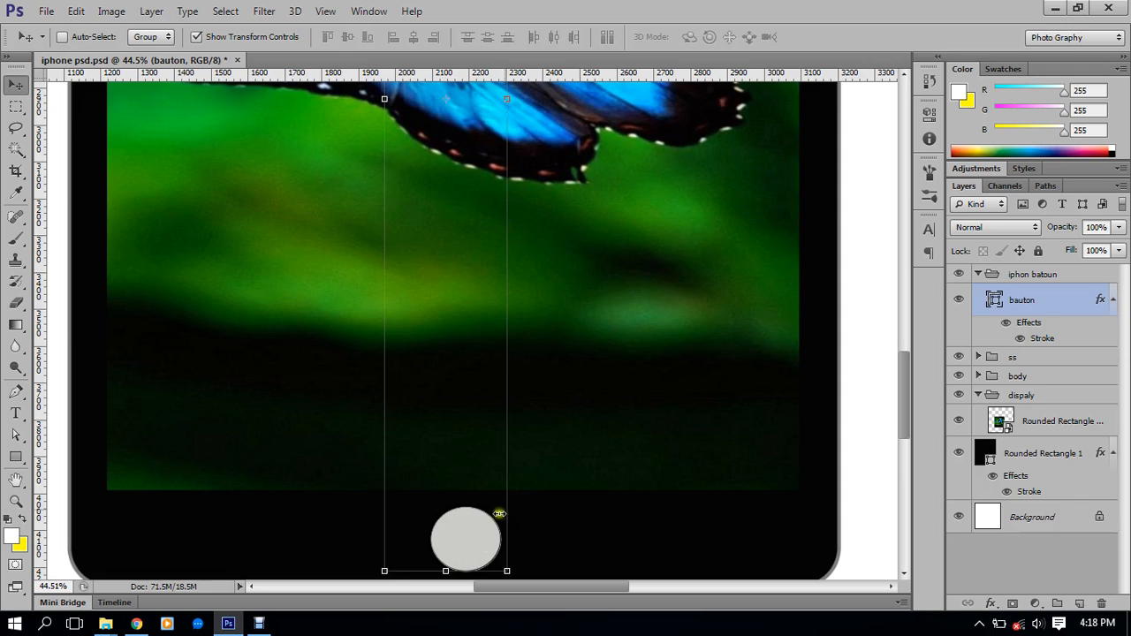
scroll(520, 495, "down", 4)
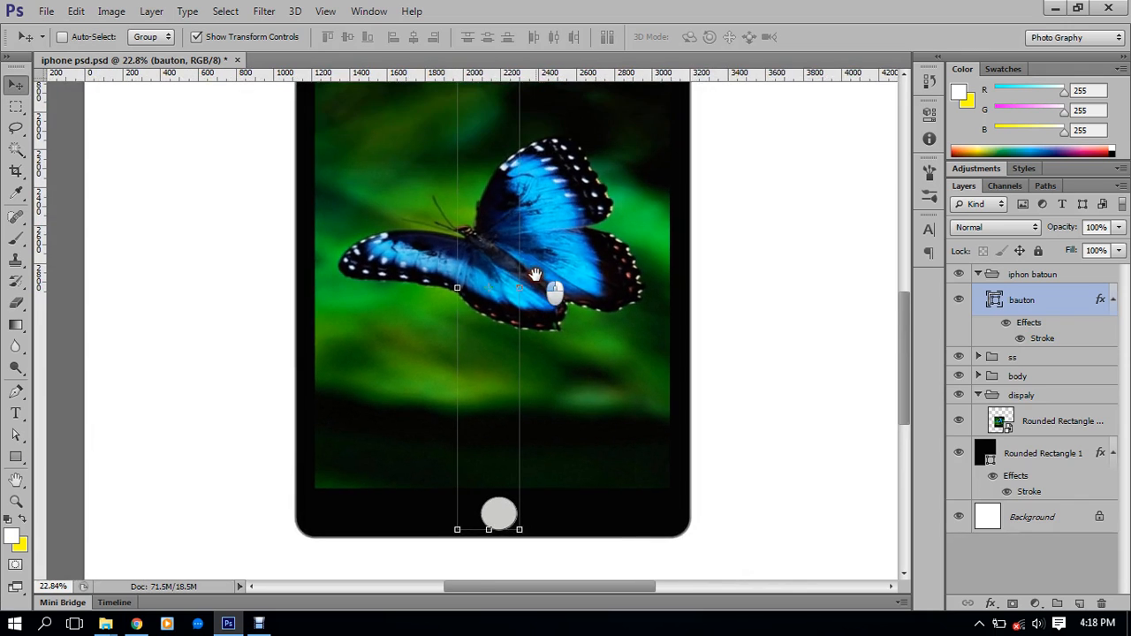
scroll(537, 270, "down", 2)
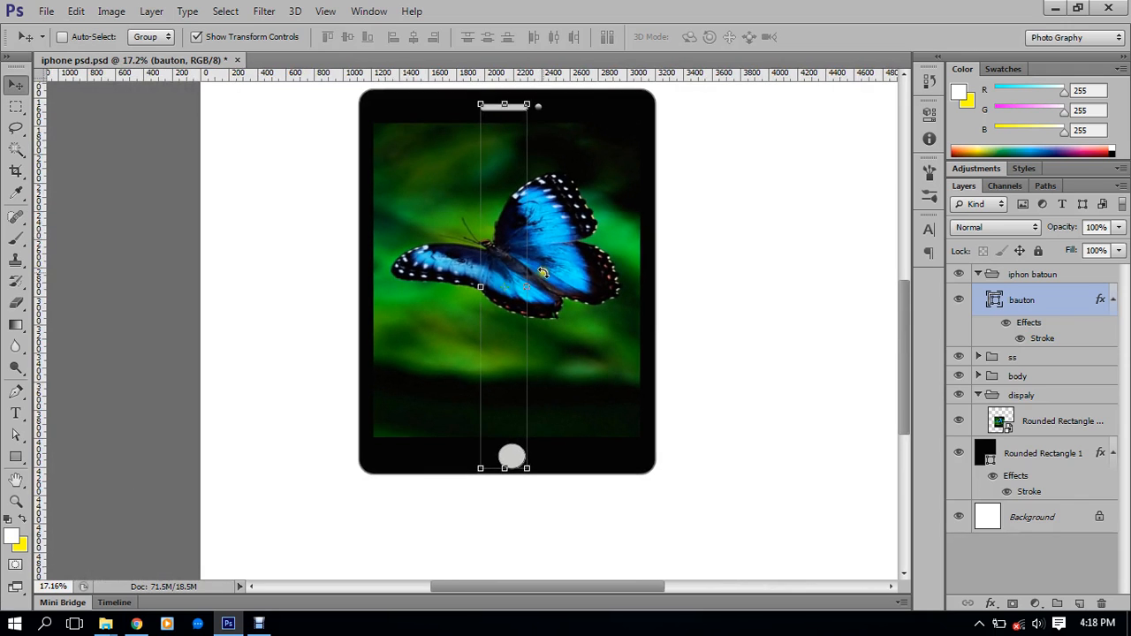
scroll(542, 272, "up", 1)
scroll(563, 222, "up", 2)
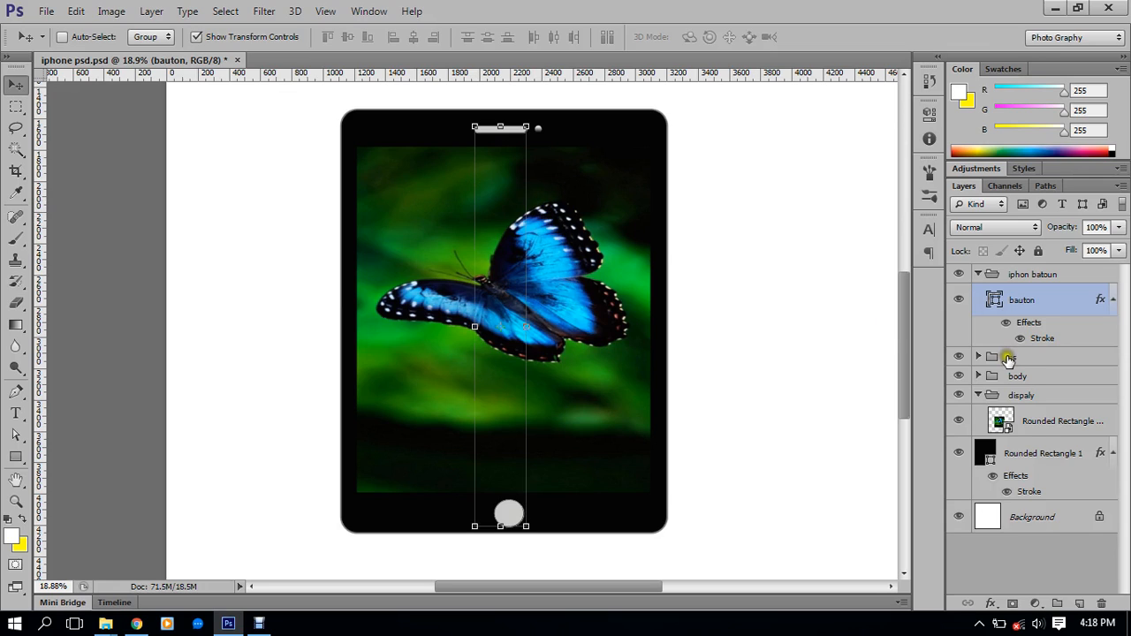
left_click(1046, 341)
Review bauton's Stroke settings without changes, then delete the bauton layer
double_click(1045, 341)
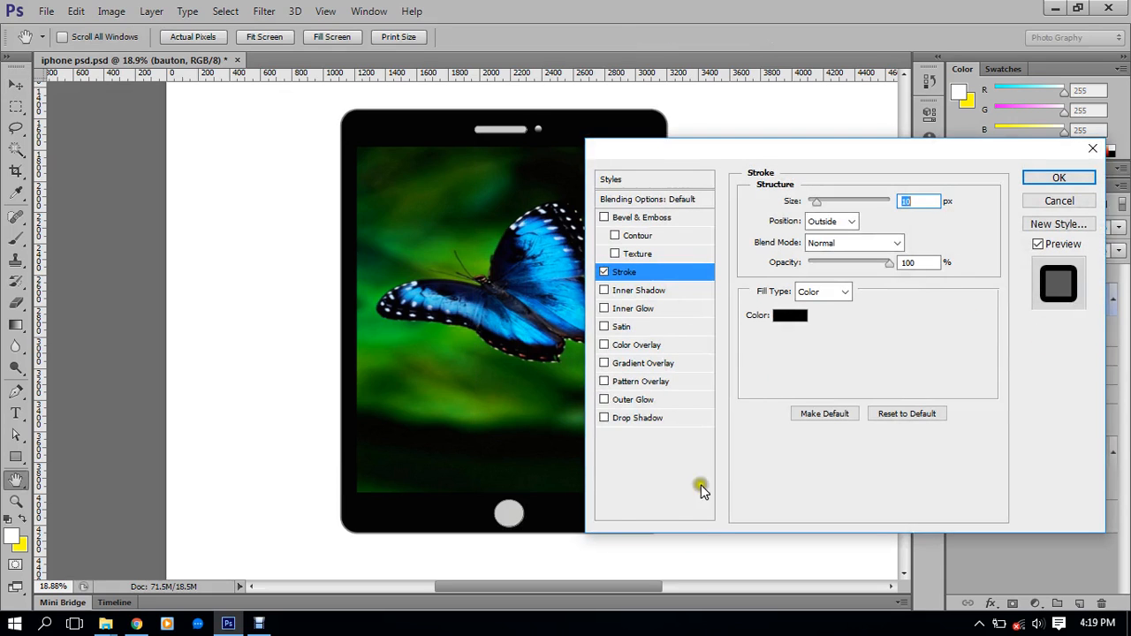
left_click(1031, 198)
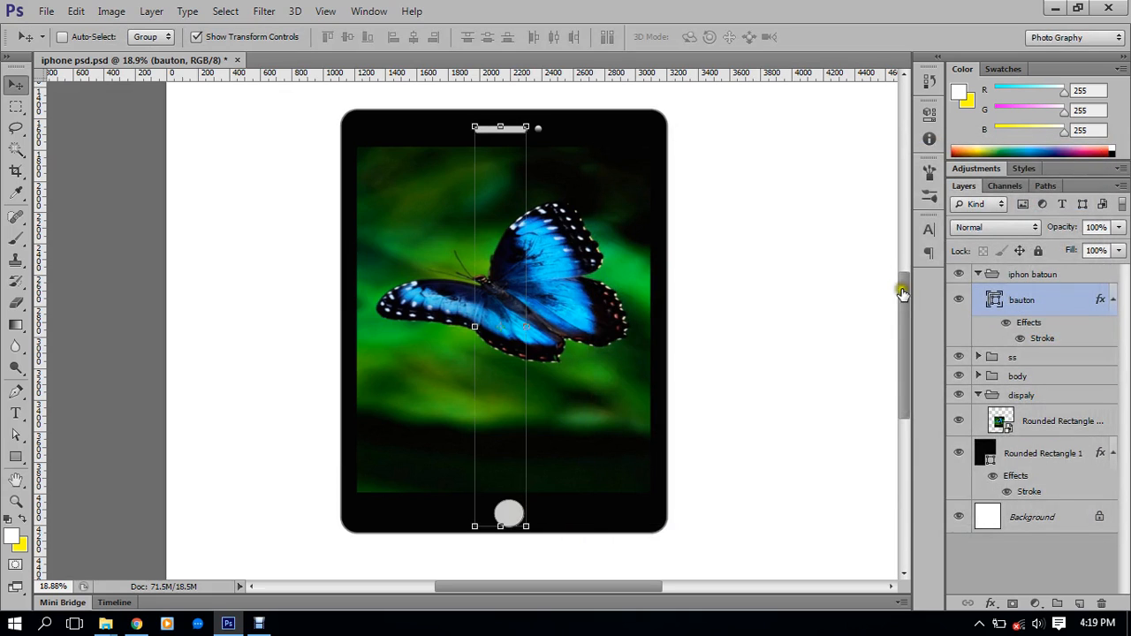
key("Delete")
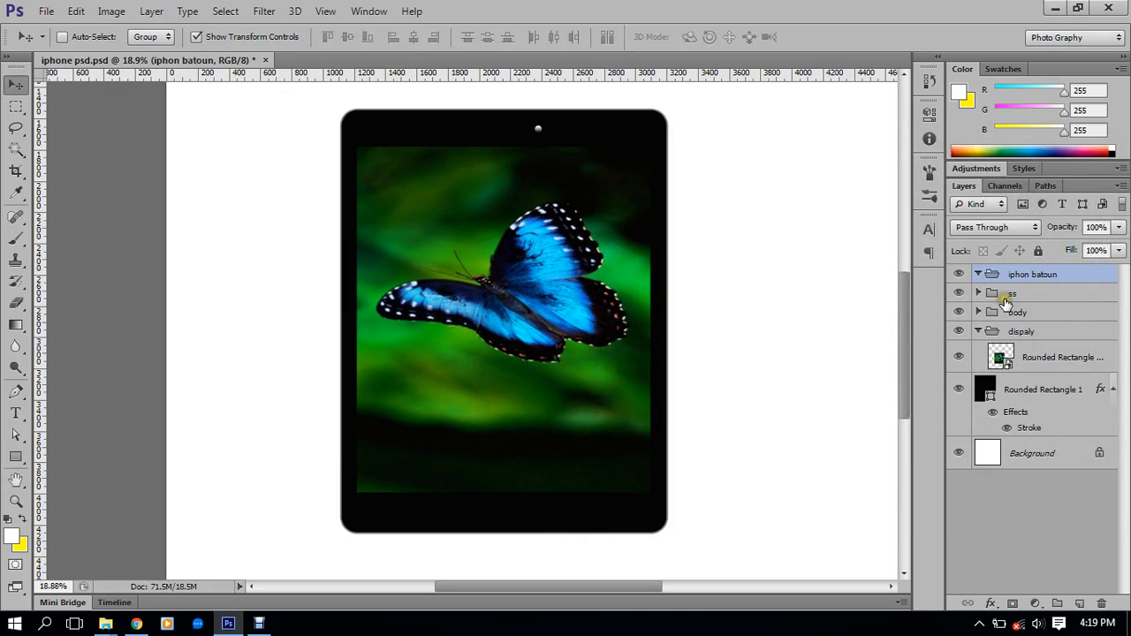
scroll(500, 147, "up", 3)
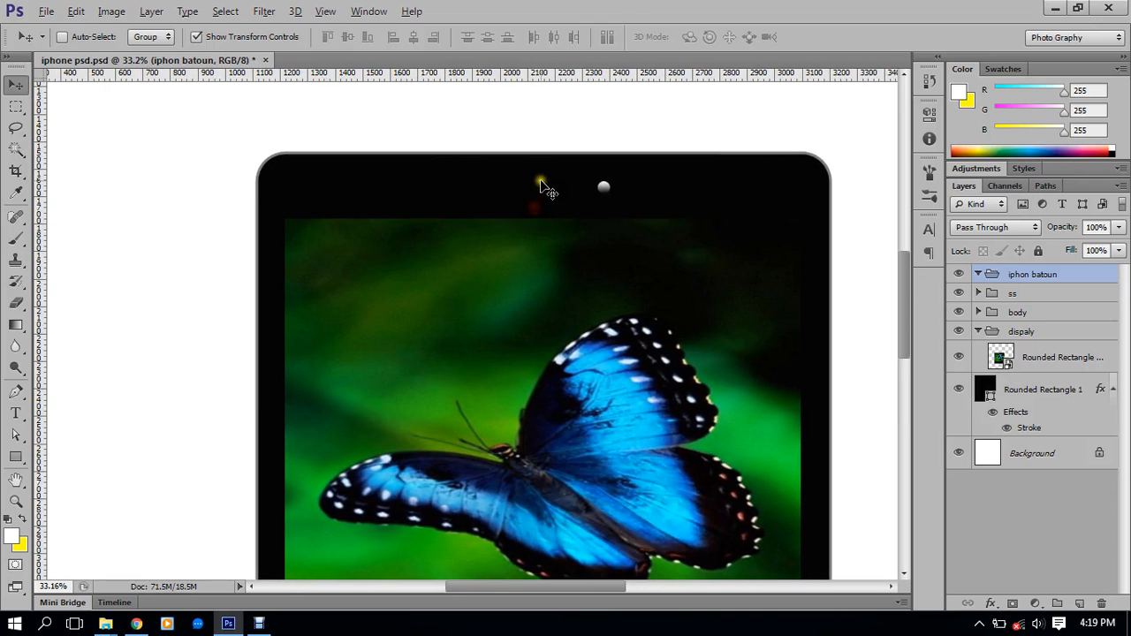
scroll(539, 196, "up", 2)
scroll(371, 193, "down", 1)
left_click_drag(594, 195, 478, 165)
Draw a 152 px circle with the Ellipse Tool in the bottom bezel as the home button
scroll(485, 274, "down", 3)
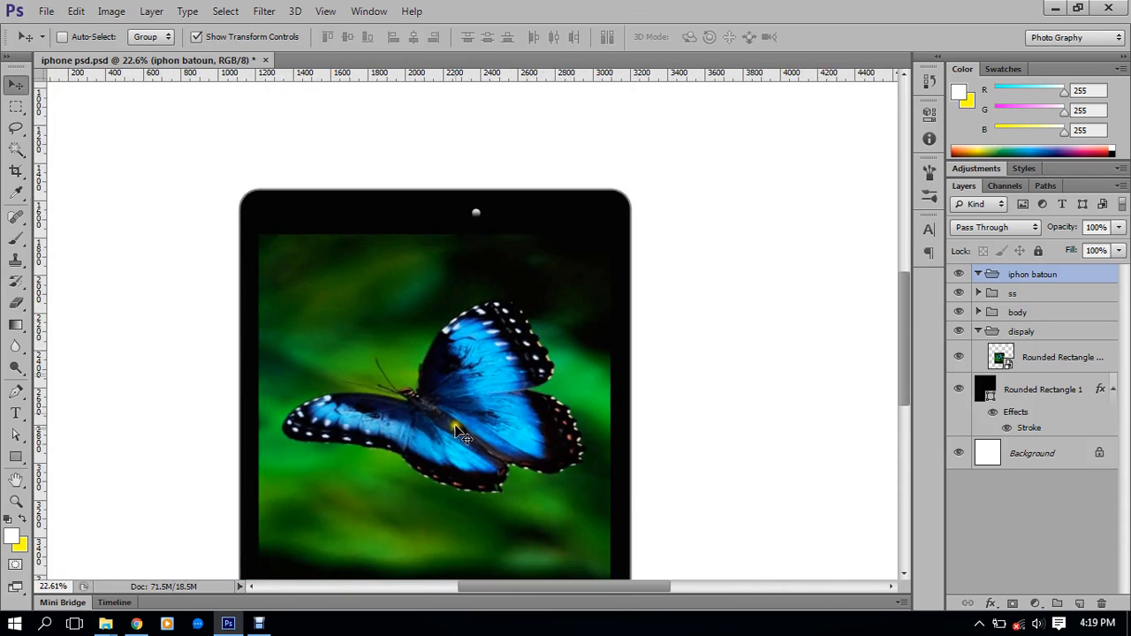
scroll(454, 412, "down", 3)
scroll(410, 471, "up", 3)
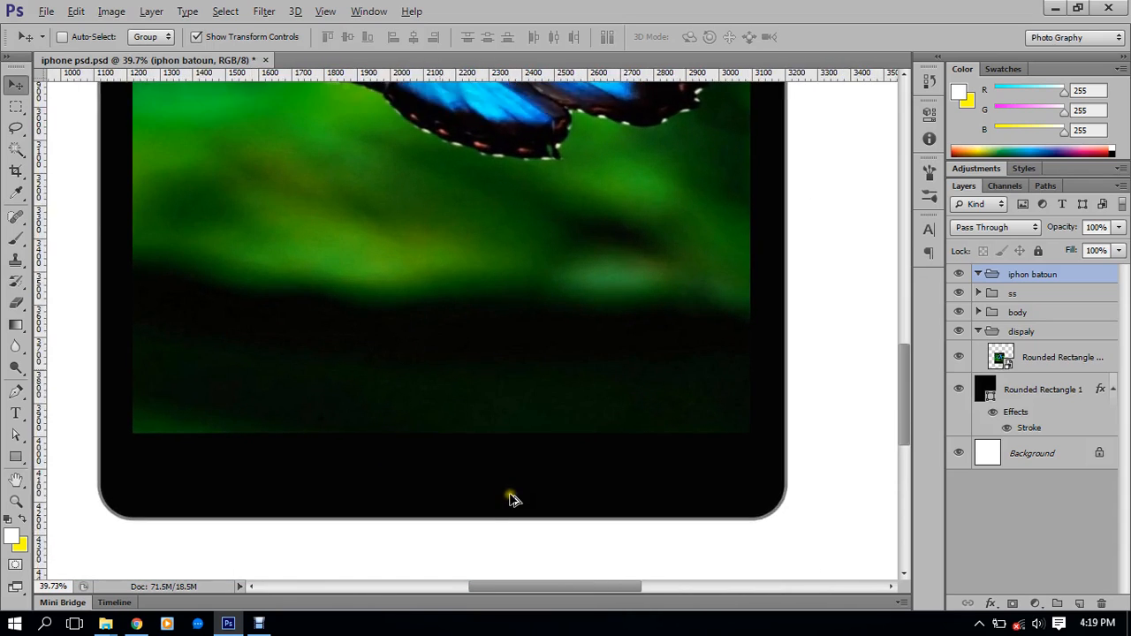
left_click_drag(16, 457, 101, 495)
left_click(99, 486)
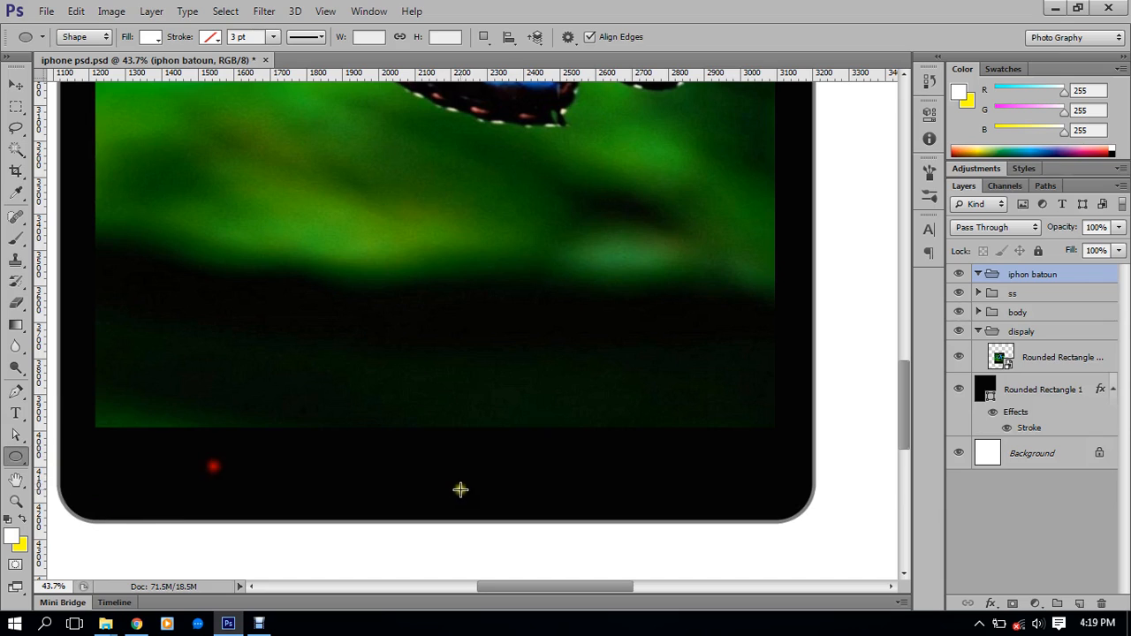
left_click_drag(399, 461, 468, 512)
key("shift")
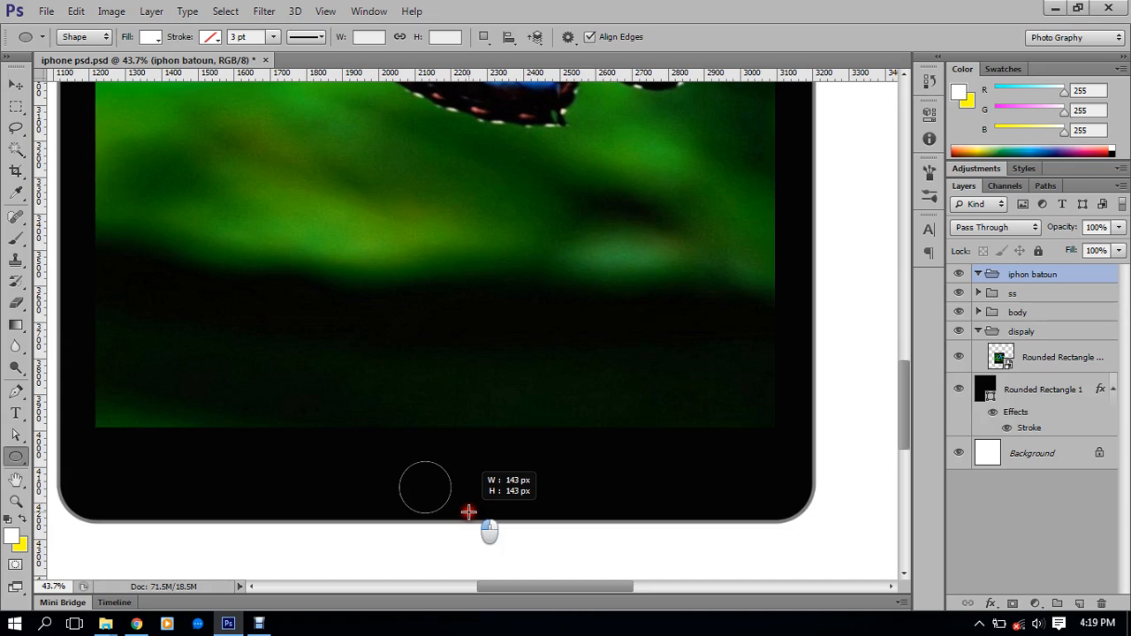
left_click_drag(468, 512, 472, 515)
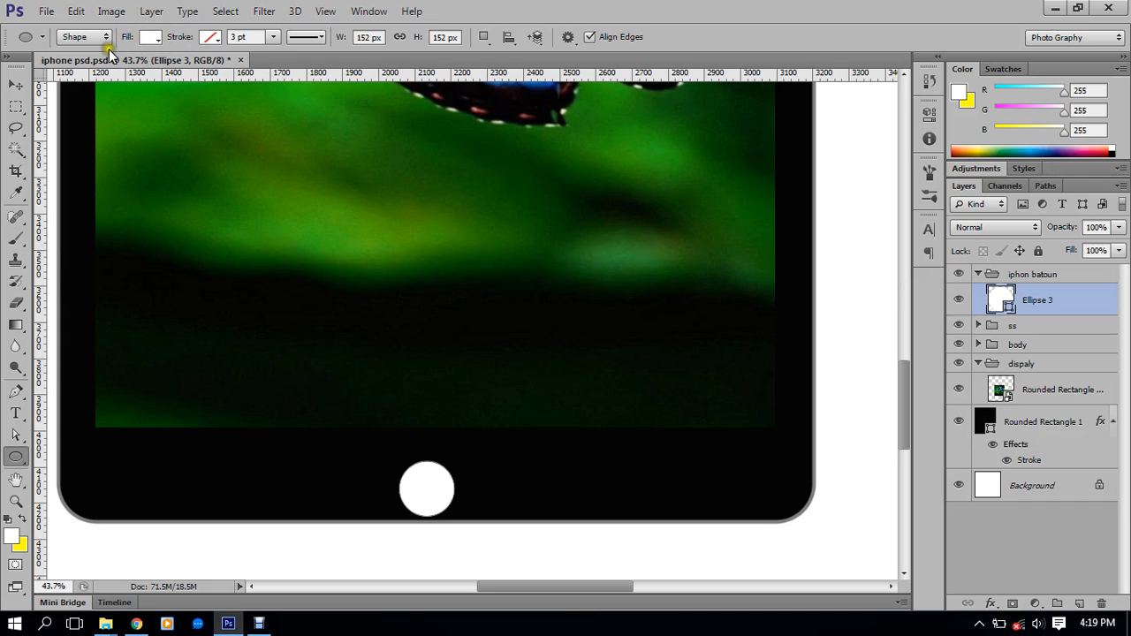
Give Ellipse 3 no fill and a pure white ffffff stroke
left_click(150, 37)
left_click(80, 70)
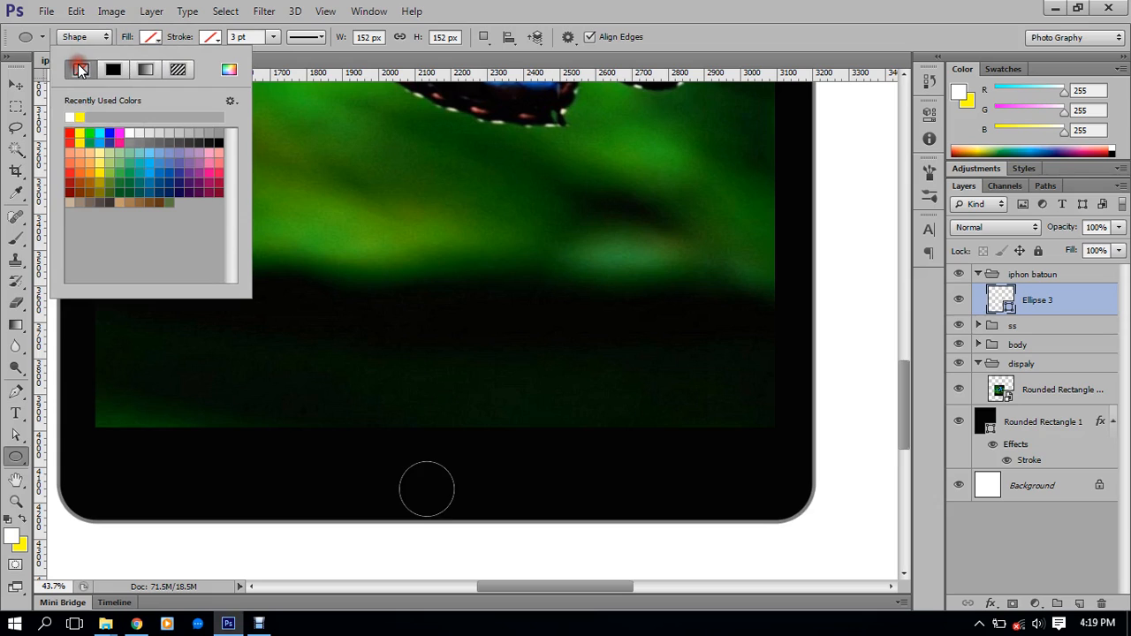
left_click(212, 37)
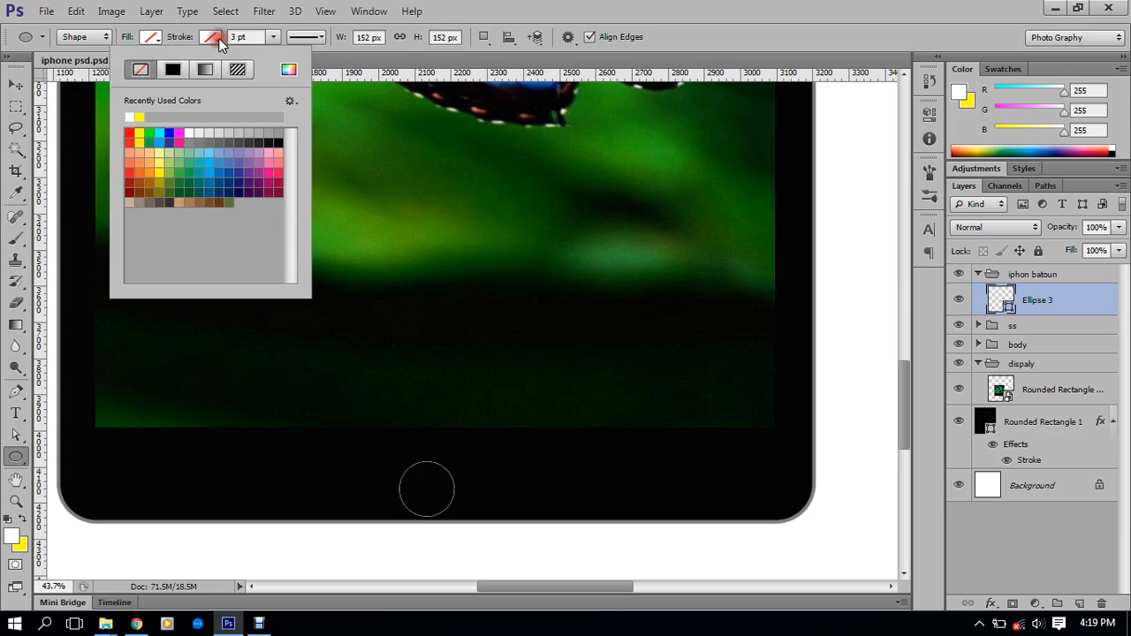
left_click(289, 69)
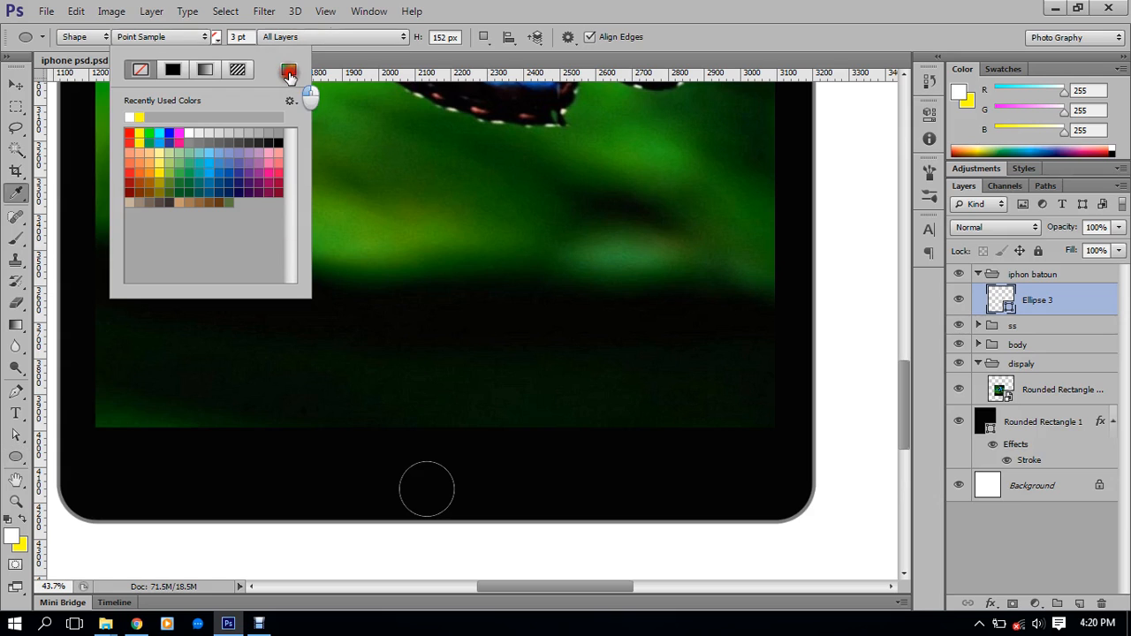
left_click(53, 263)
left_click(52, 246)
left_click(95, 248)
left_click_drag(167, 205, 698, 275)
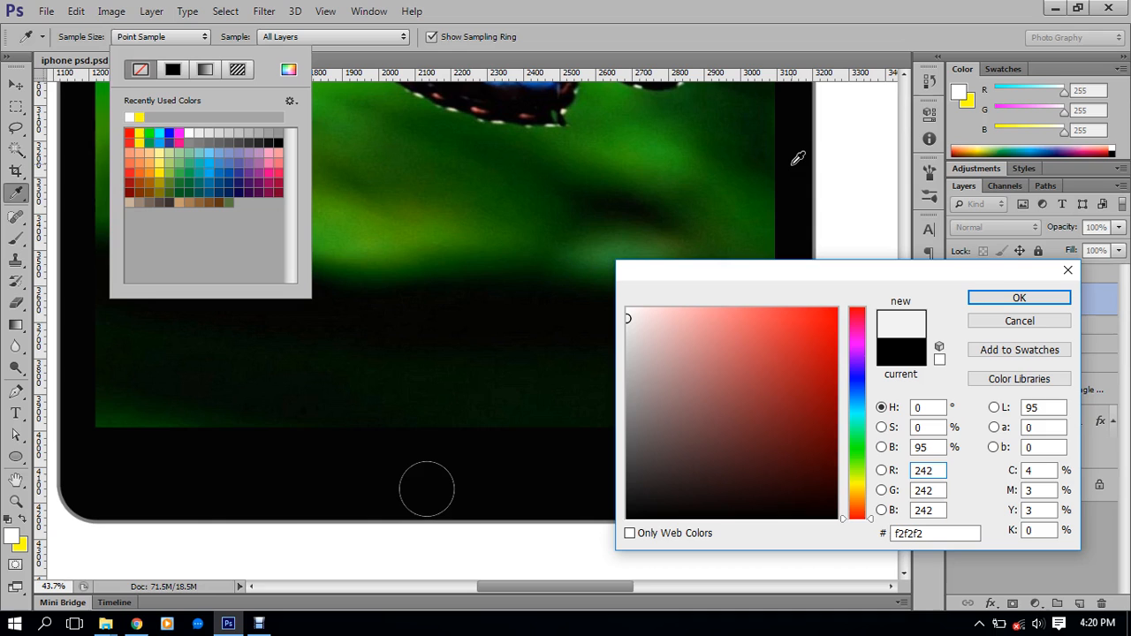
mouse_move(695, 330)
left_mouse_down()
mouse_move(666, 327)
mouse_move(605, 290)
left_mouse_up()
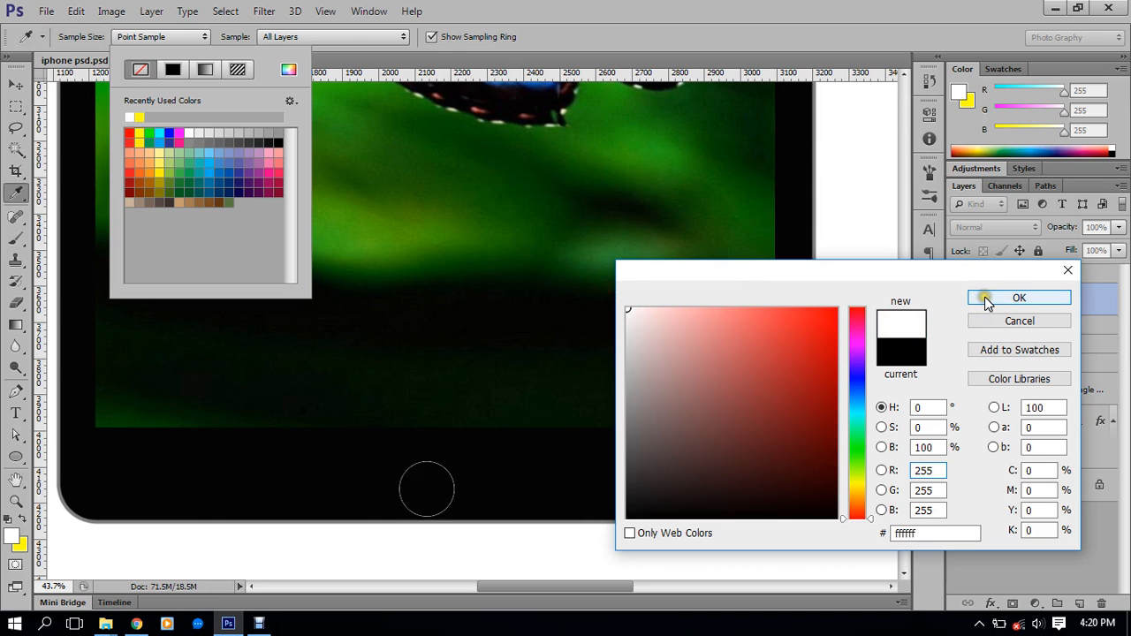
left_click(979, 298)
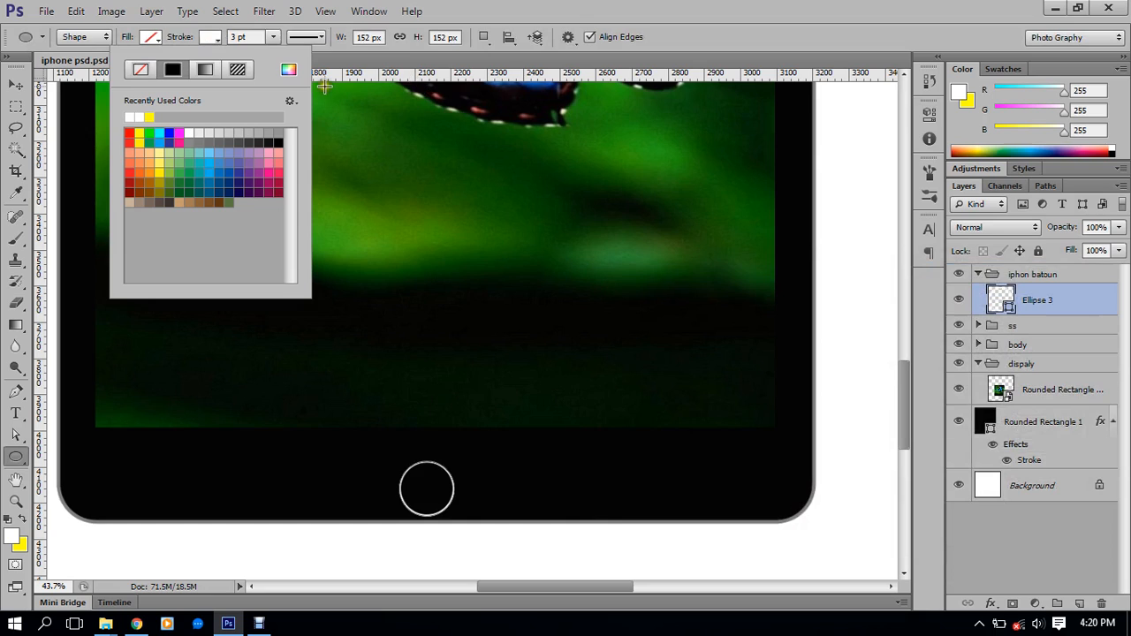
left_click(242, 37)
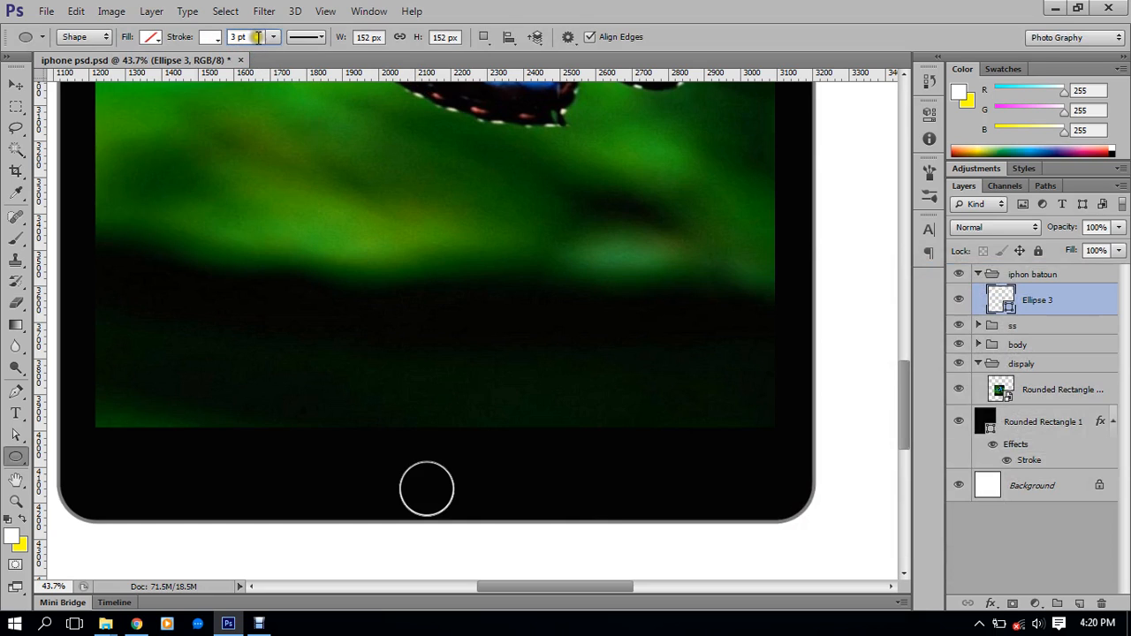
Try 10 pt and 77 pt, then set Ellipse 3's white stroke to about 75 pt for a solid disc
type("10")
key("Return")
left_click(255, 38)
scroll(255, 38, "up", 12)
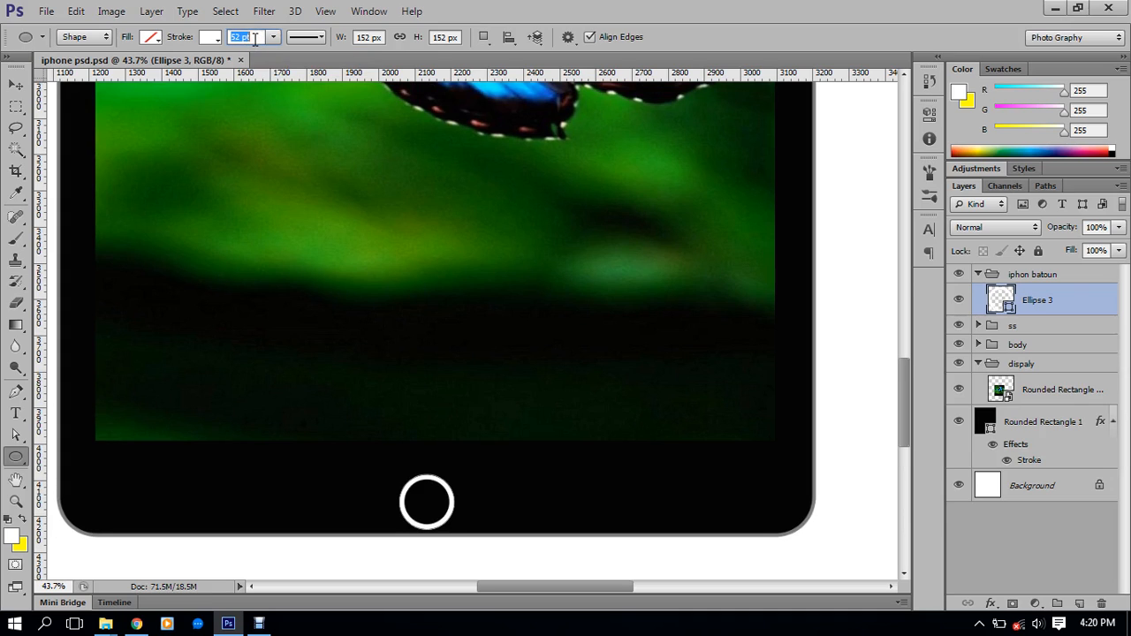
key("Return")
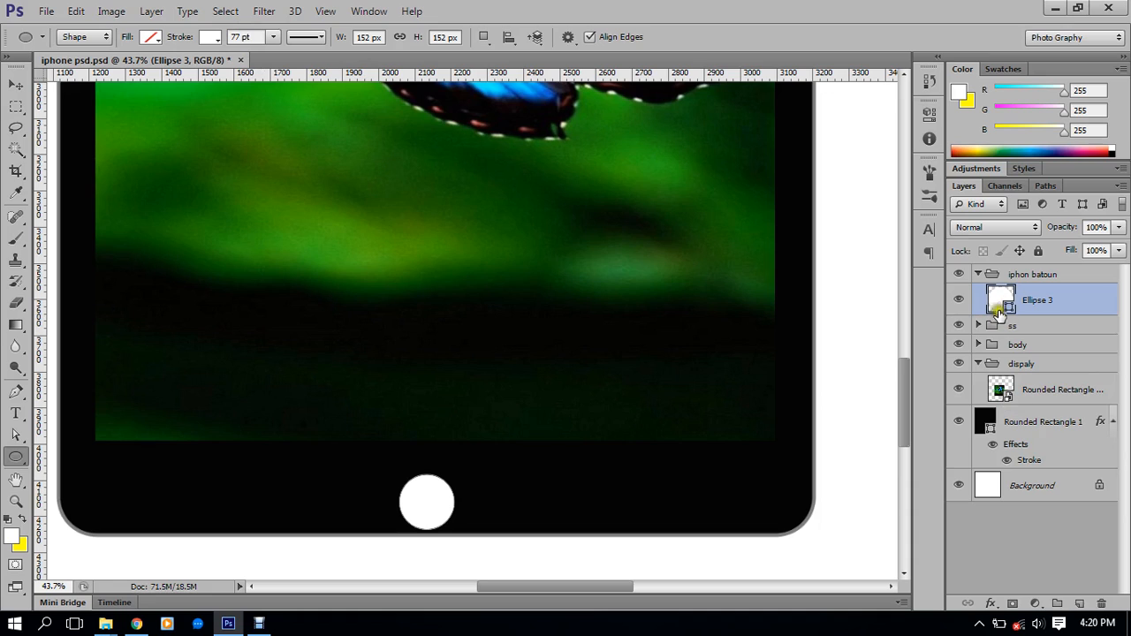
left_click(248, 37)
scroll(246, 37, "down", 2)
left_click(209, 41)
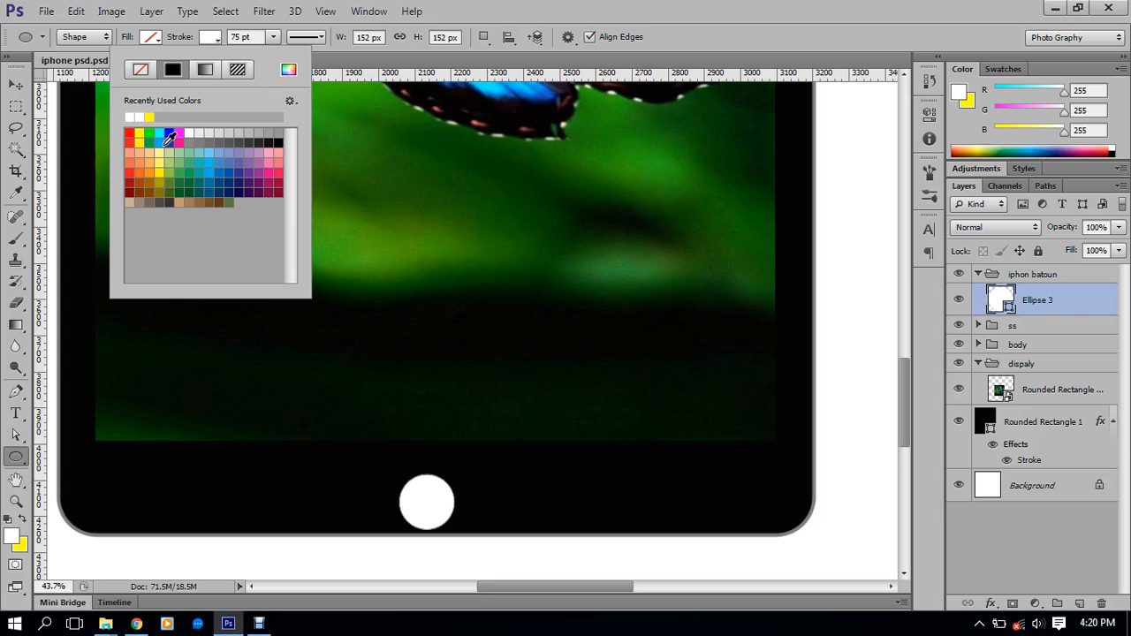
Try no-fill, gradient and pattern fills on the circle, ending back on a solid fill
left_click(141, 69)
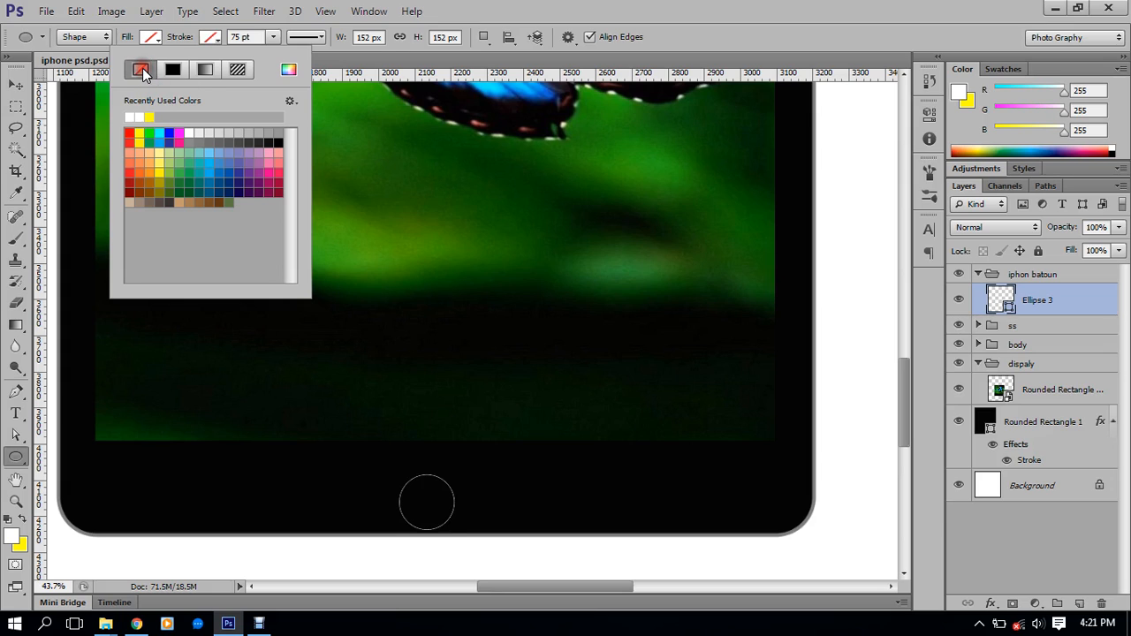
left_click(175, 68)
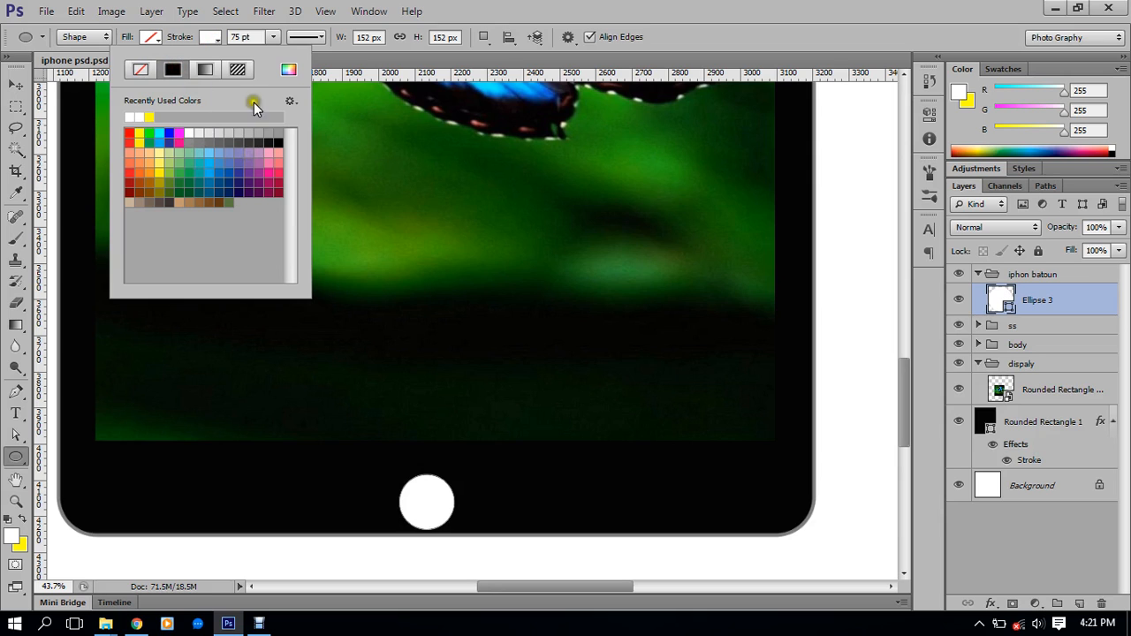
left_click(290, 68)
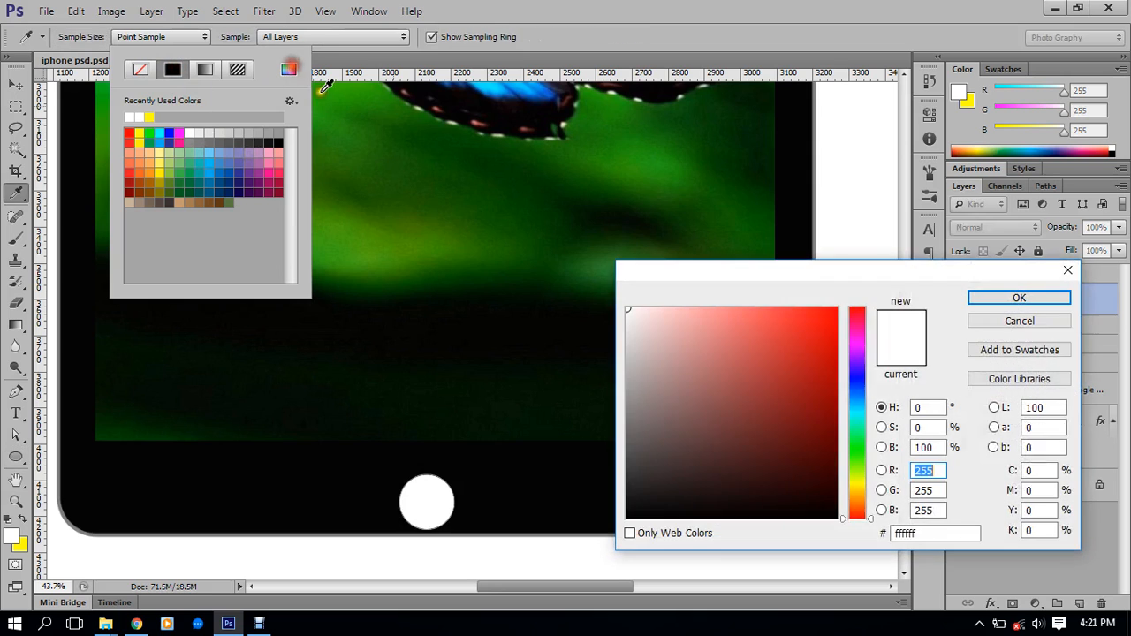
left_click(1051, 323)
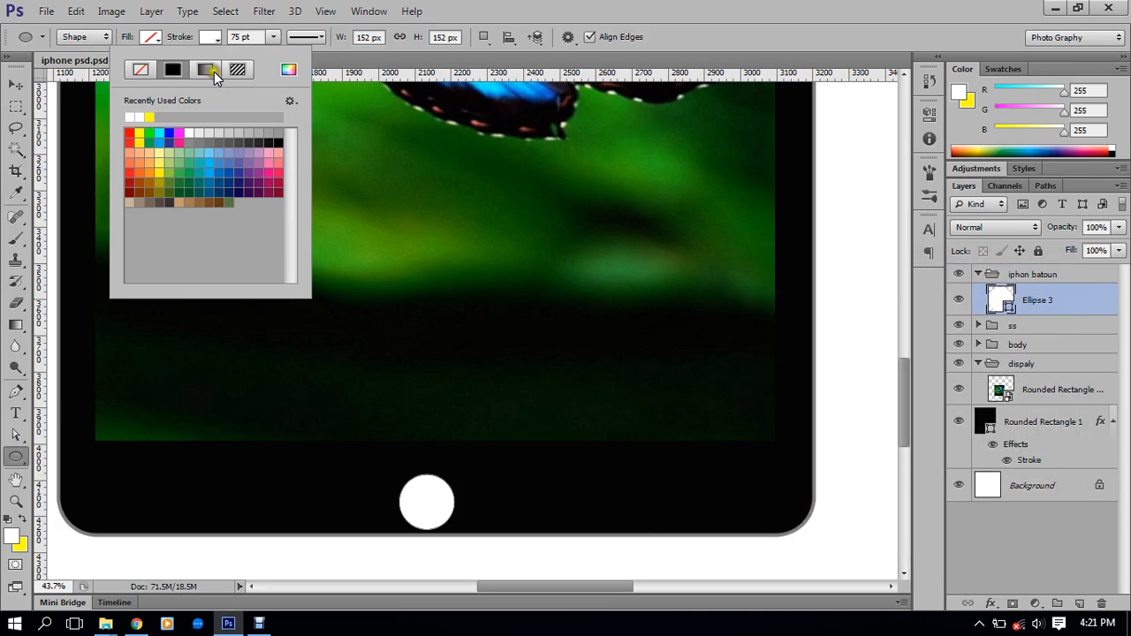
left_click(214, 71)
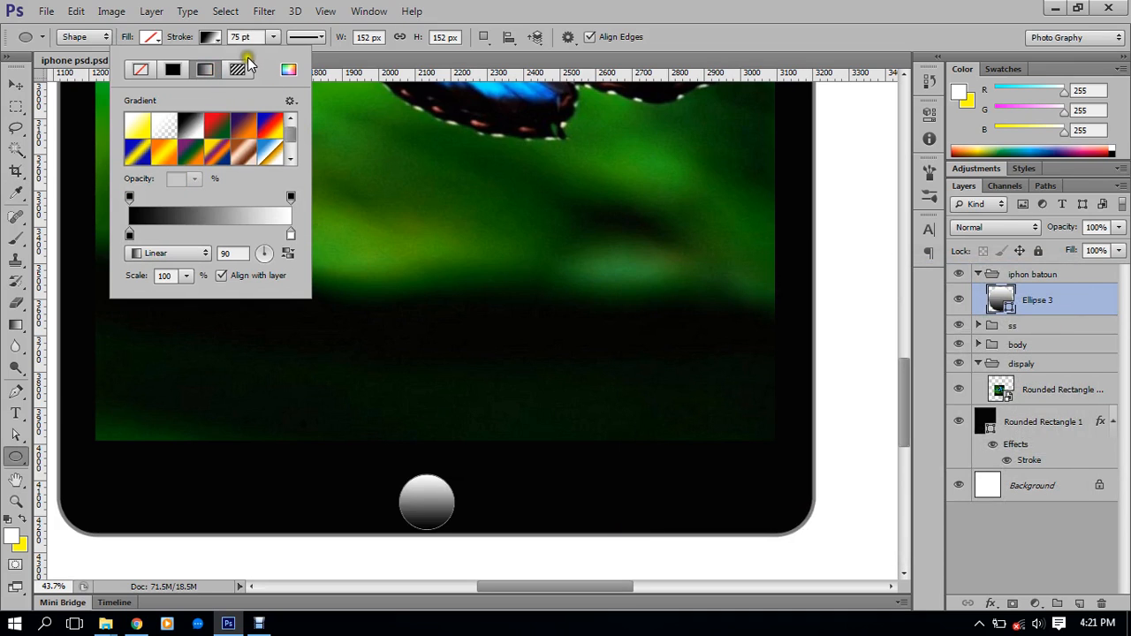
left_click(233, 74)
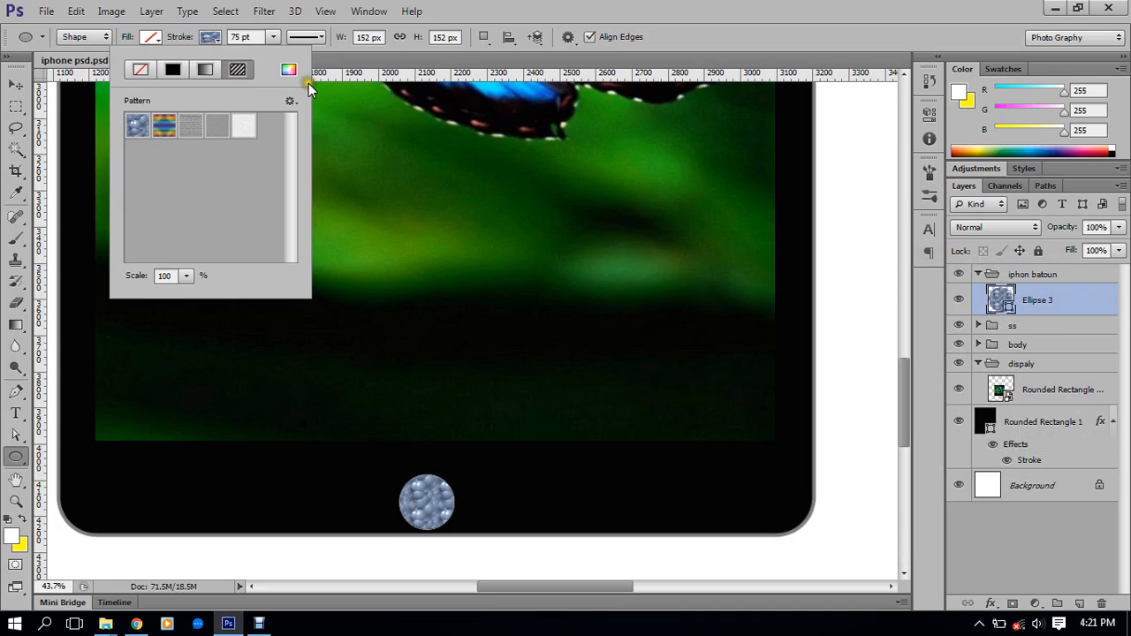
left_click(173, 70)
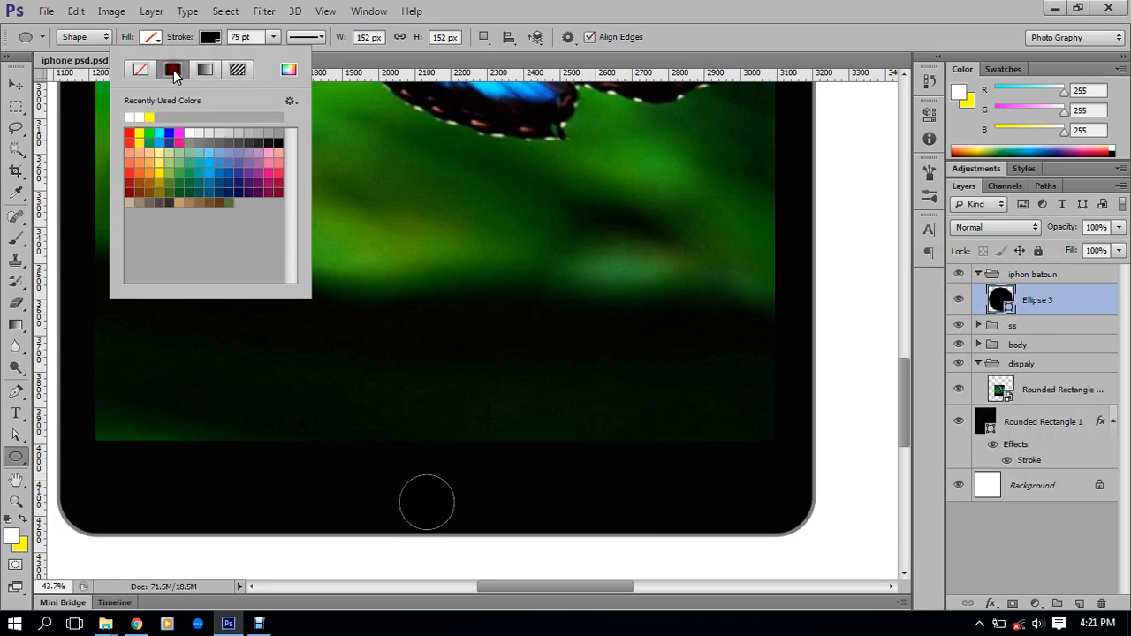
Give the circle a pure white outline and thin it to 6 pt
left_click(238, 37)
left_click_drag(253, 37, 207, 37)
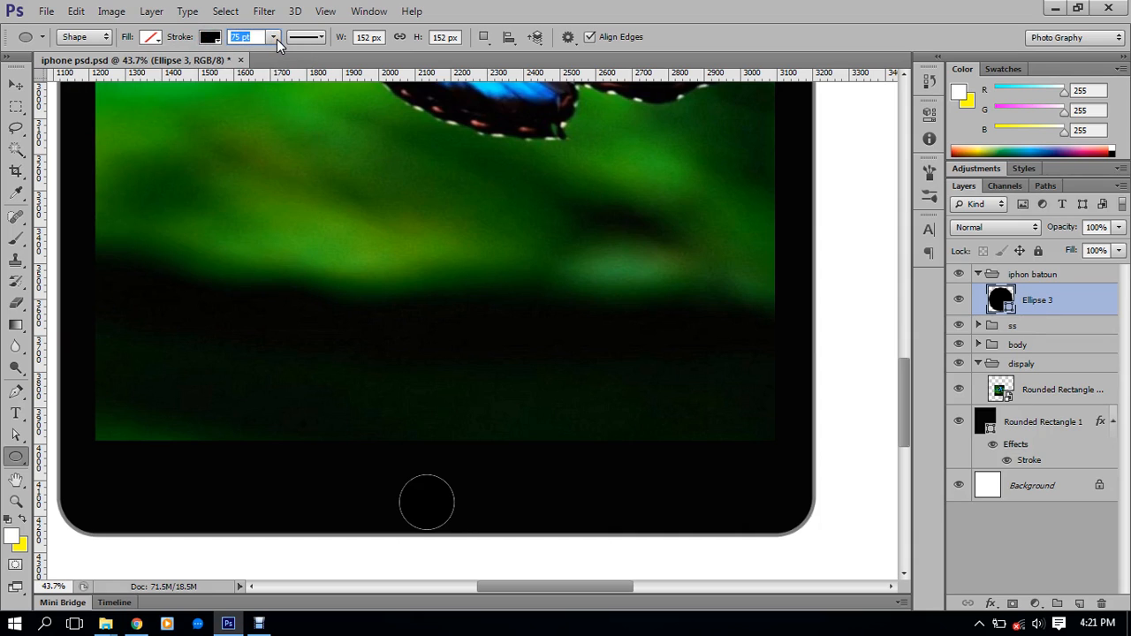
type("1")
key("Return")
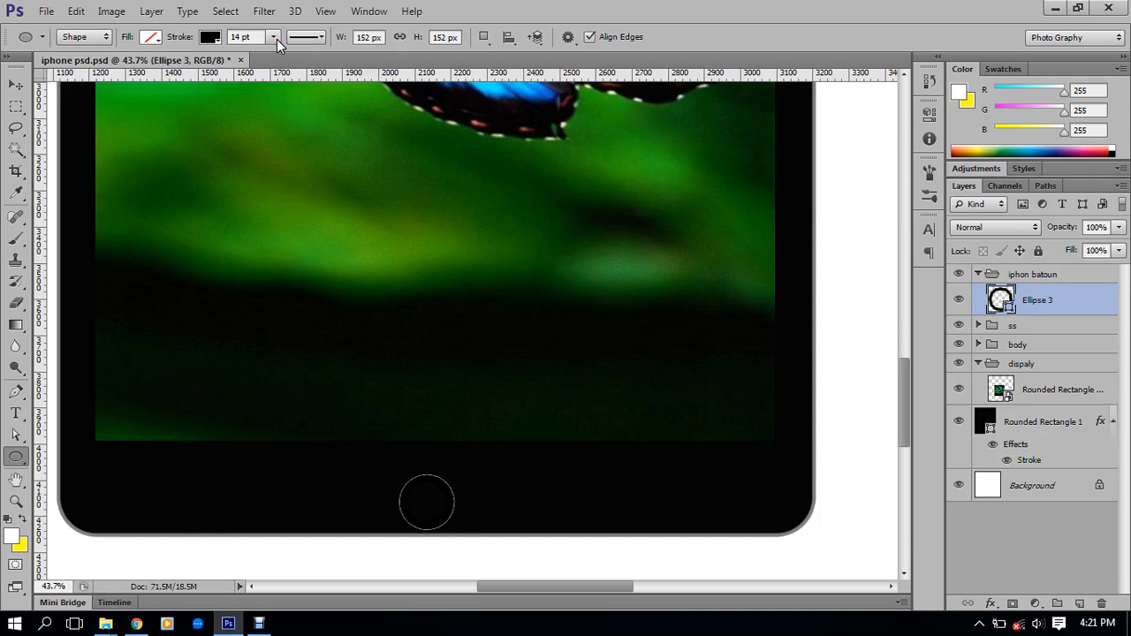
left_click(198, 37)
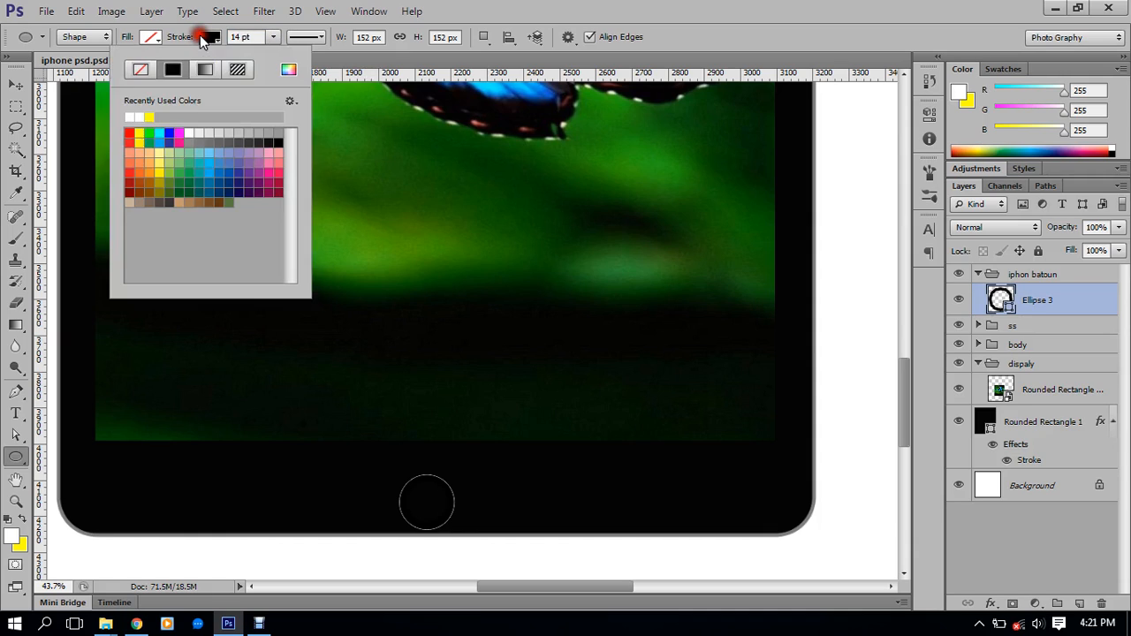
left_click(289, 71)
left_click_drag(631, 369, 611, 273)
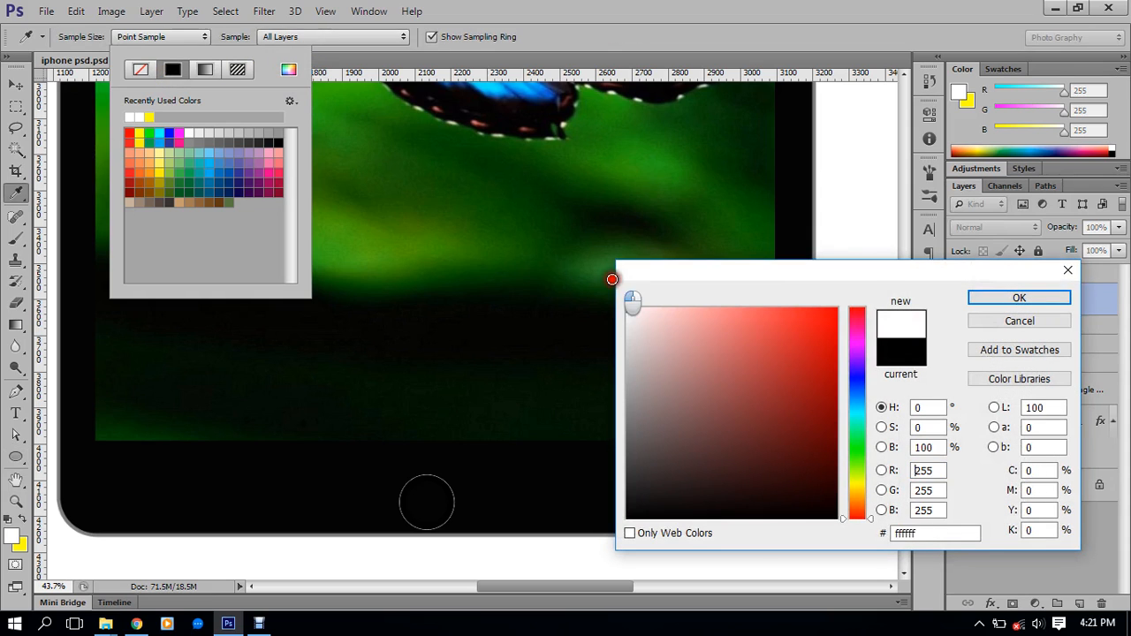
left_click(1024, 297)
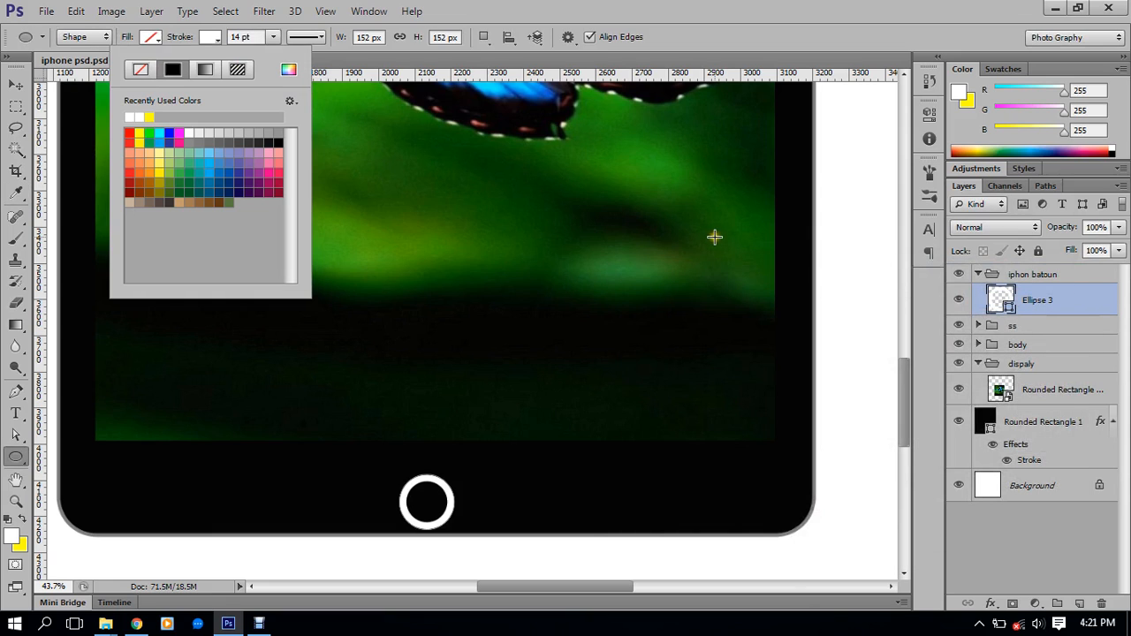
left_click(250, 37)
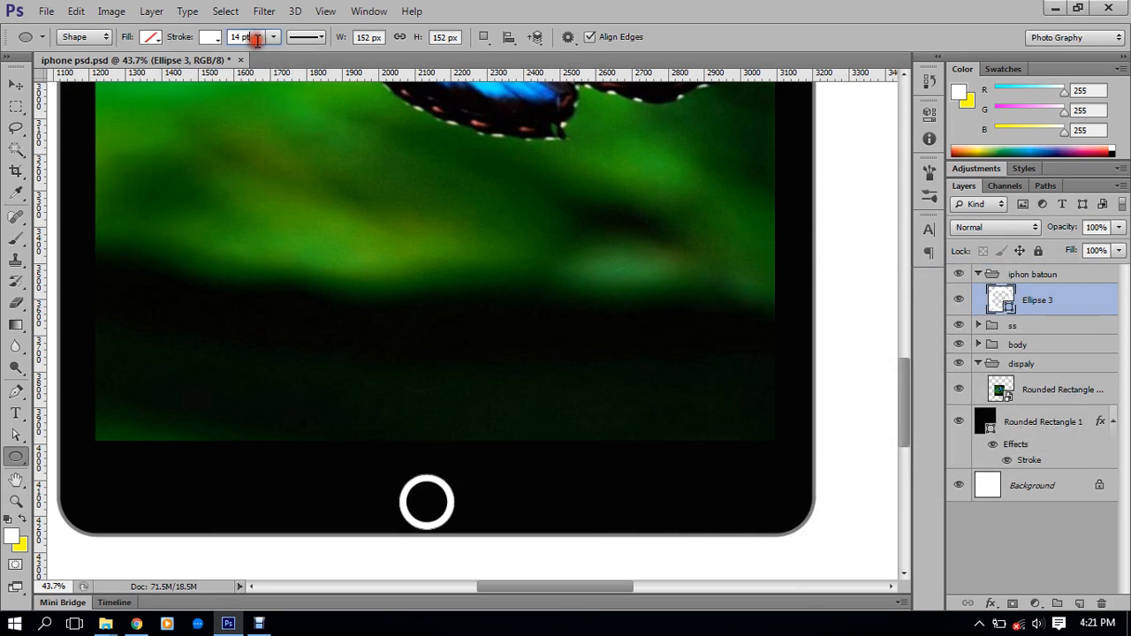
scroll(257, 41, "down", 1)
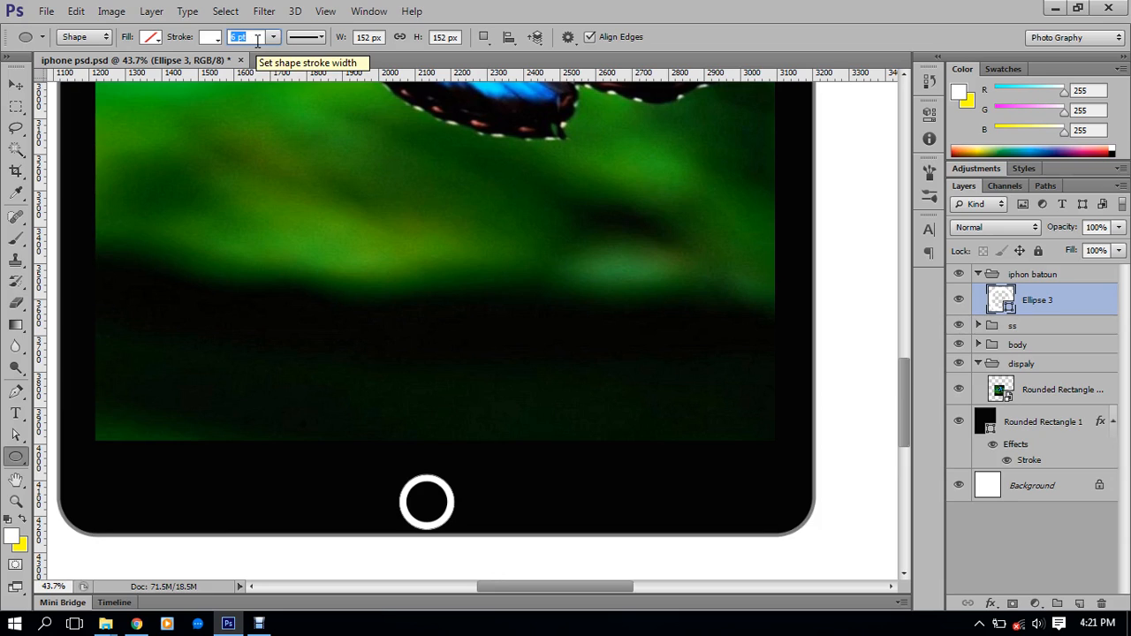
key("Return")
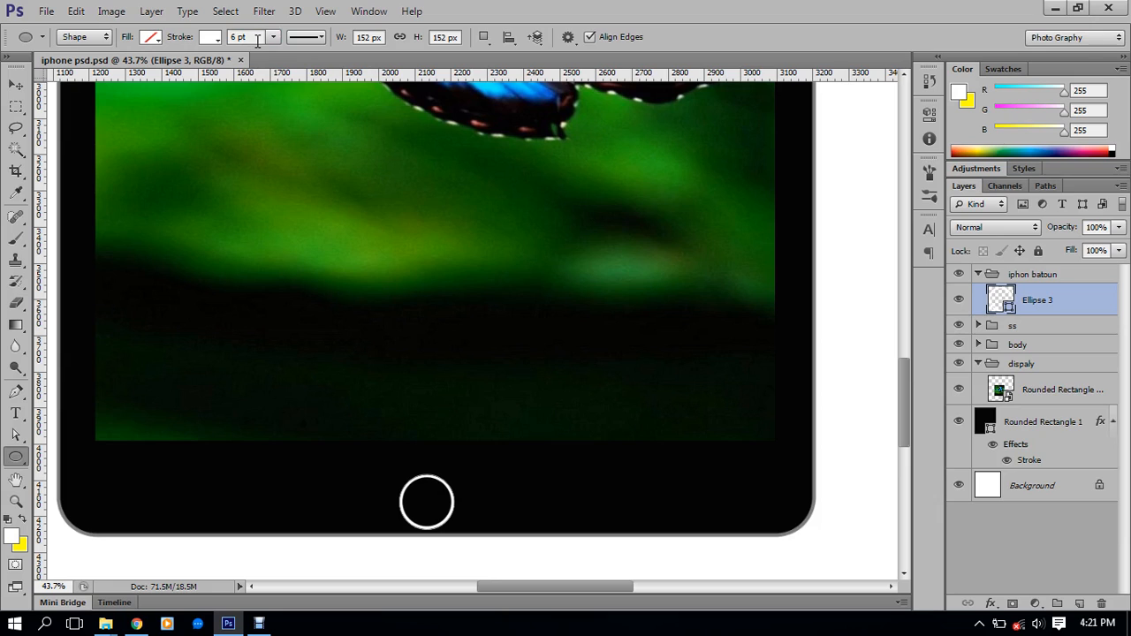
Centre the circle horizontally, first on the canvas, then on the phone body Rounded Rectangle 1
left_click(15, 84)
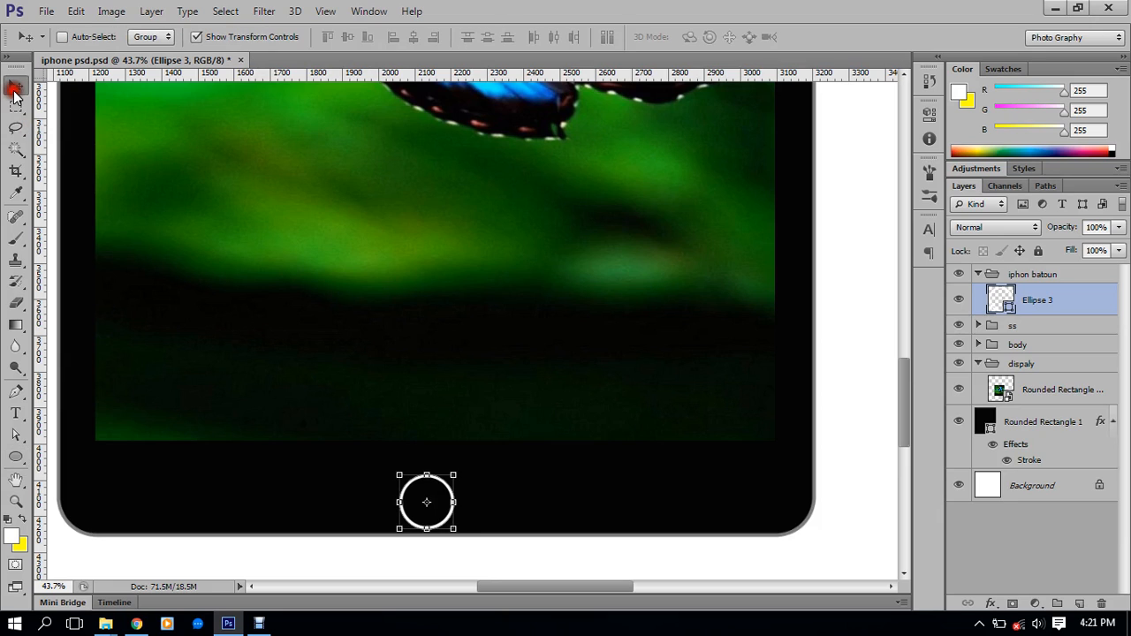
scroll(469, 541, "up", 1)
scroll(468, 541, "up", 1)
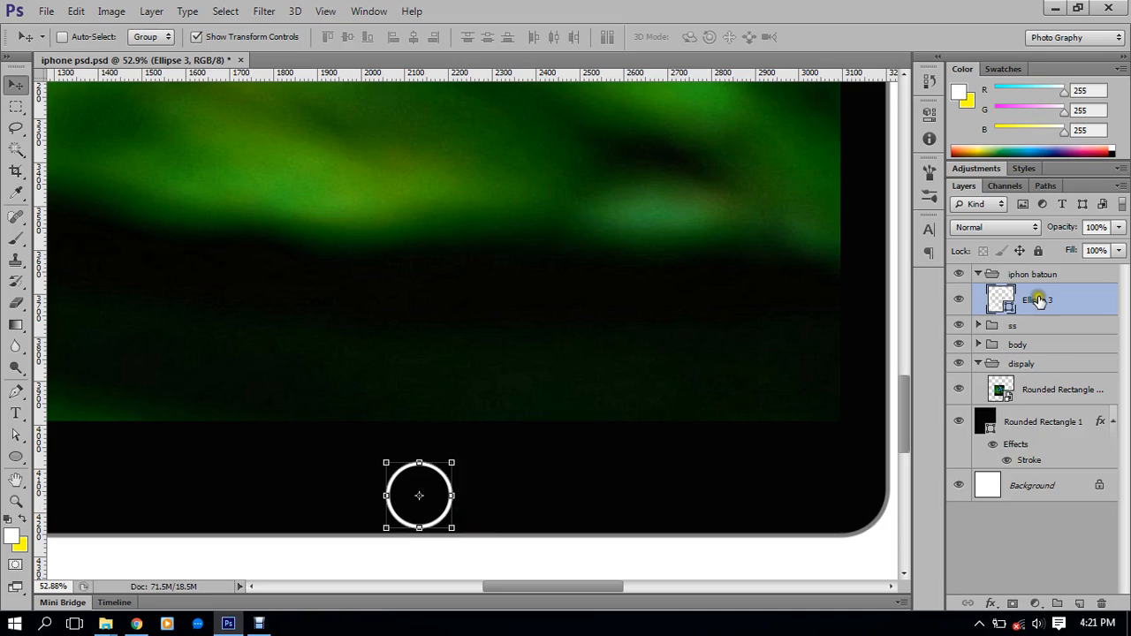
left_click(1032, 487, "ctrl")
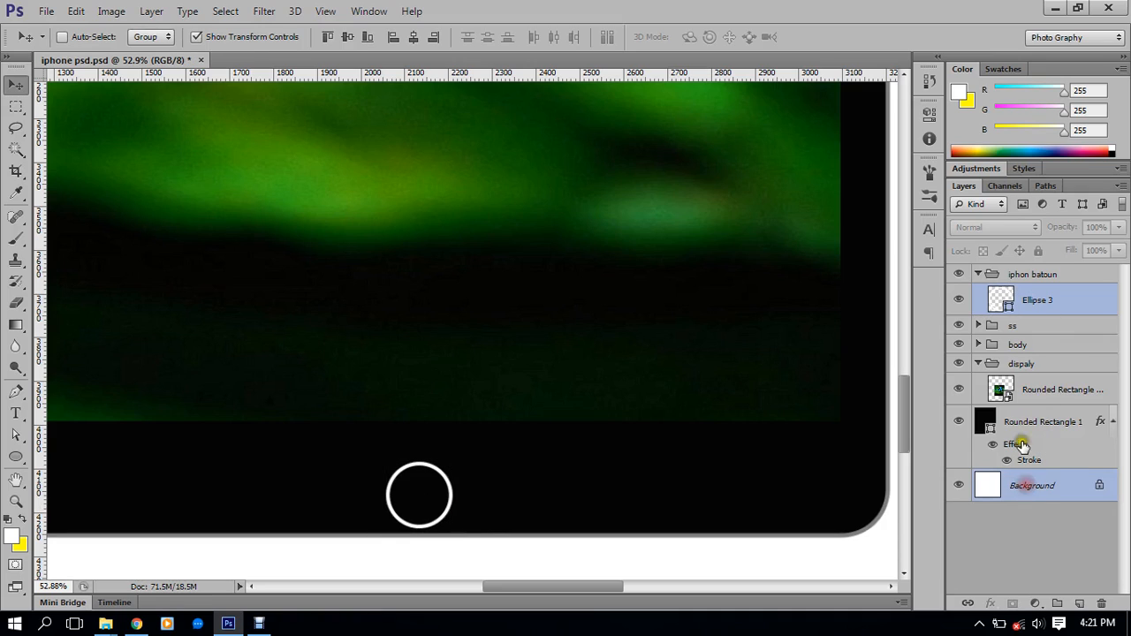
left_click(412, 37)
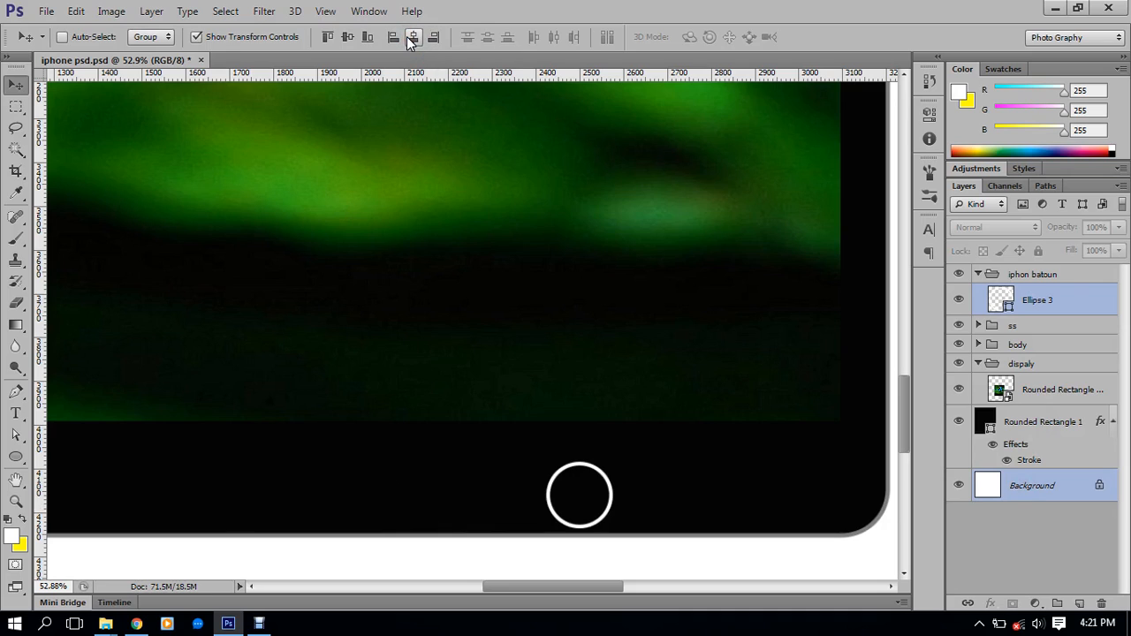
left_click(1048, 422)
left_click(1052, 306, "ctrl")
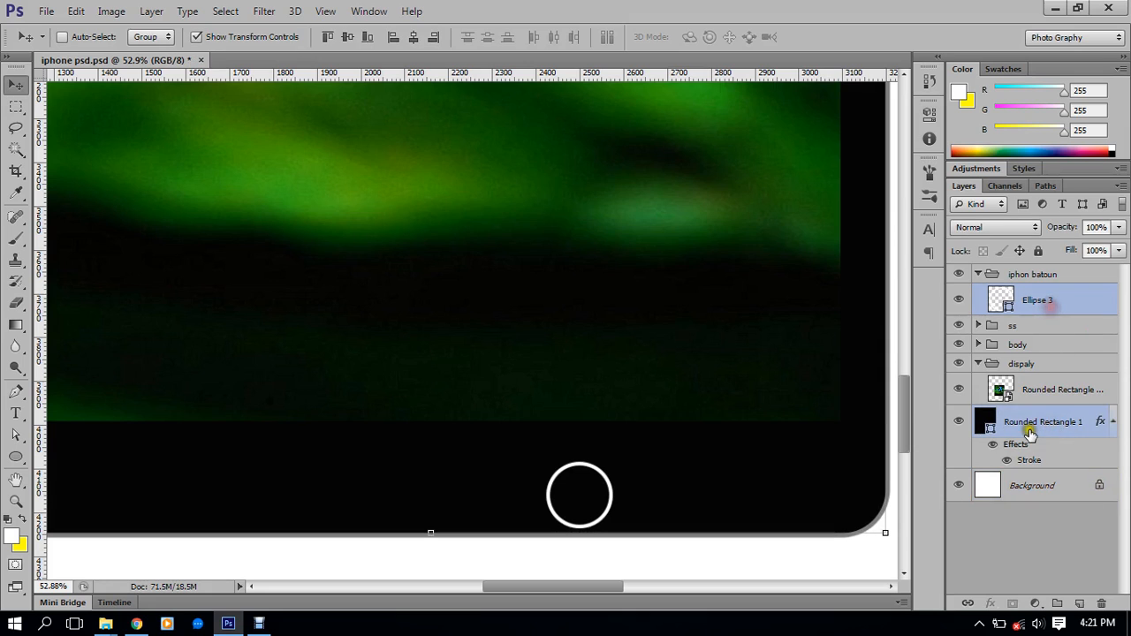
left_click(414, 37)
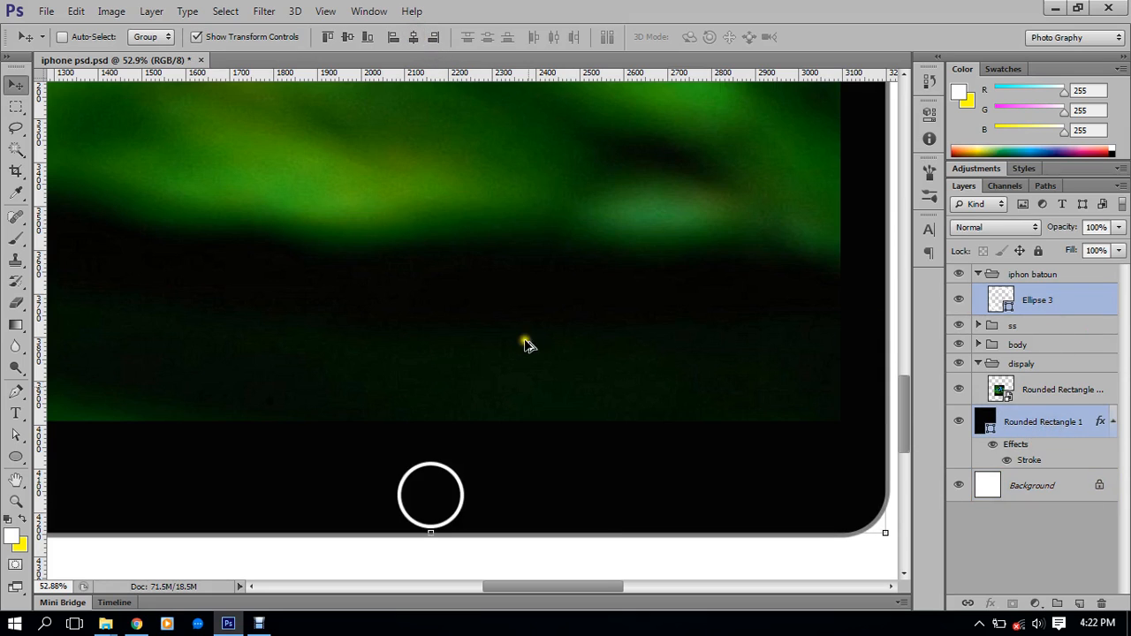
scroll(527, 399, "down", 1)
Nudge Ellipse 3 up into place in the bottom bezel with the arrow keys
left_click(1061, 315)
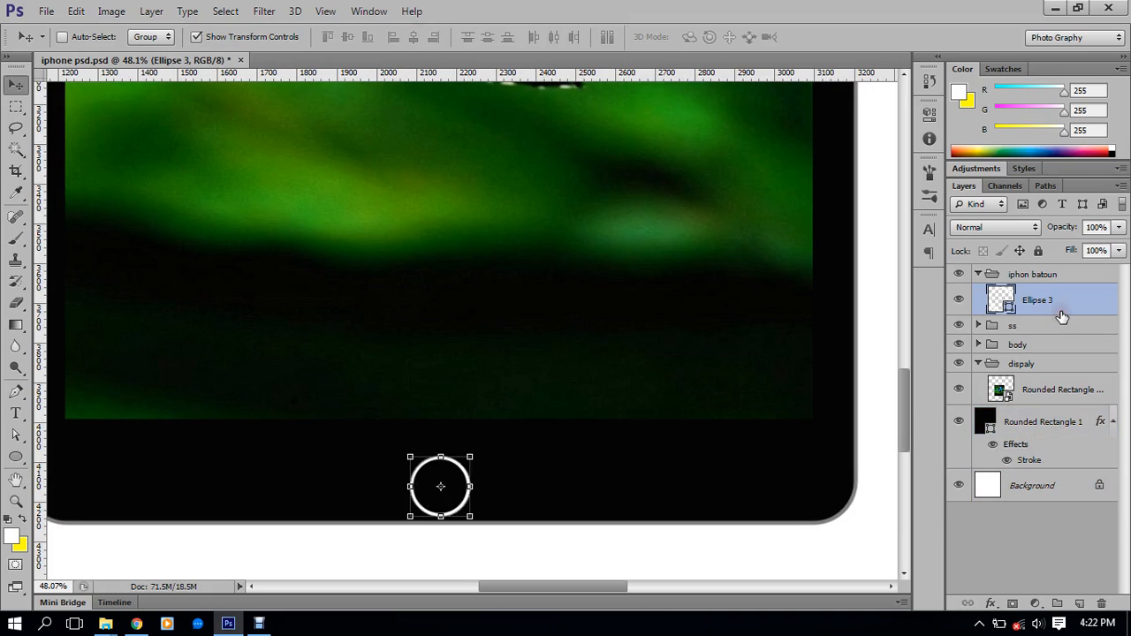
key("Up")
key("Up")
key("Up")
key("Up")
key("Up")
key("Up")
key("Up")
key("Up")
key("Up")
key("Up")
key("Up")
key("Up")
key("Up")
key("Up")
key("Up")
key("Up")
key("Up")
key("Up")
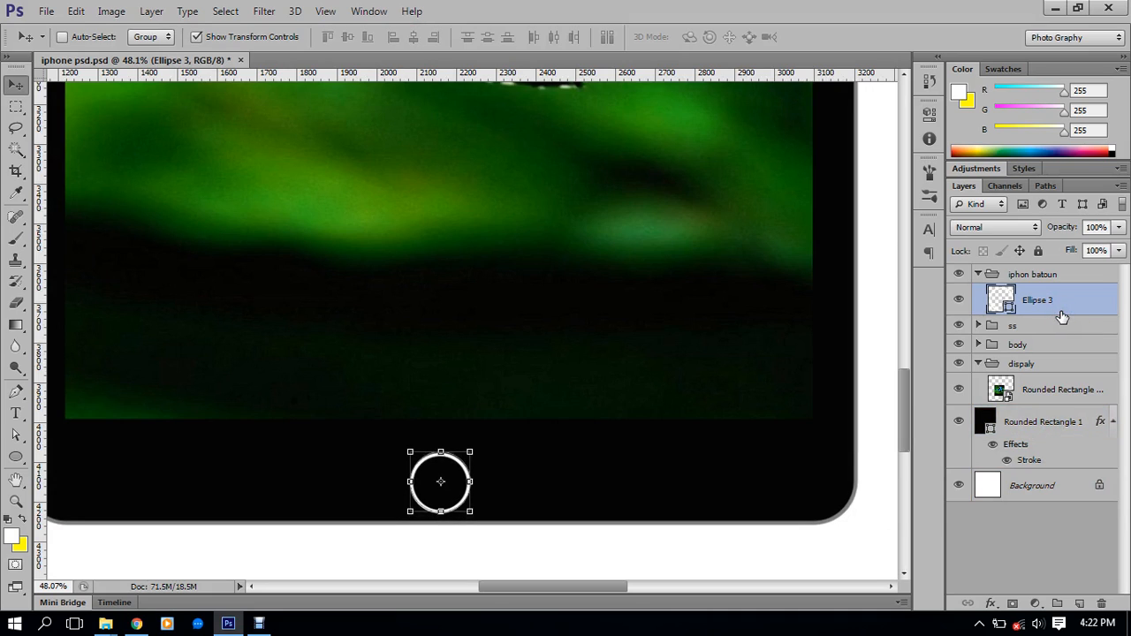
key("Up")
key("Up")
key("Up")
key("Up")
key("Up")
key("Up")
key("Up")
key("Up")
key("Up")
key("Up")
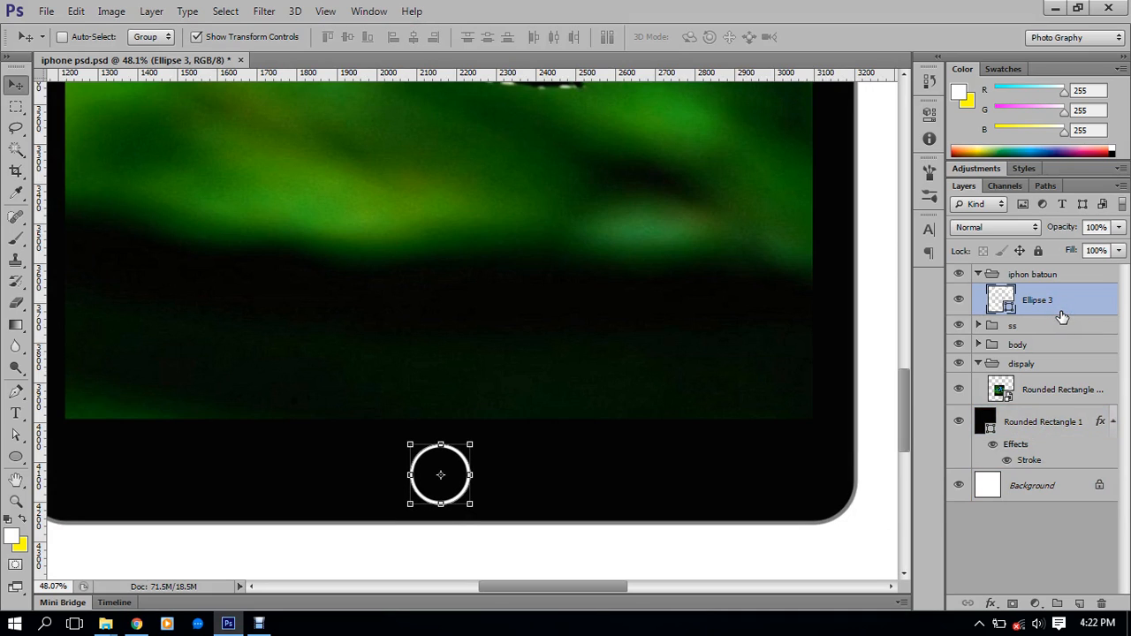
key("Up")
key("Up")
key("Up")
key("Up")
key("Up")
key("Up")
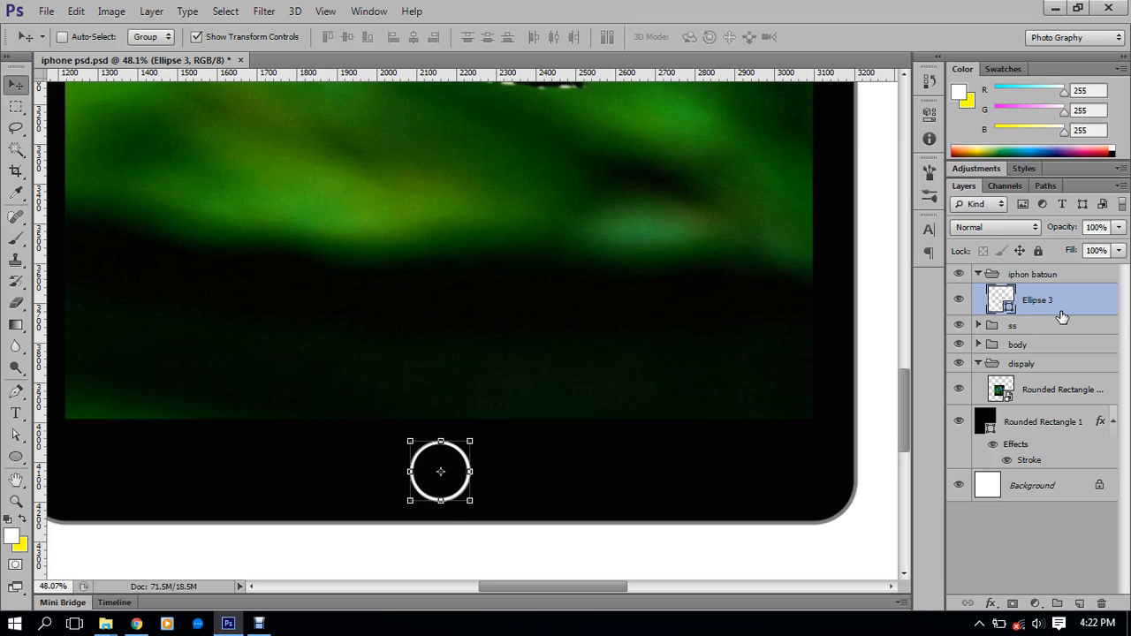
key("Down")
key("Down")
key("Down")
key("Down")
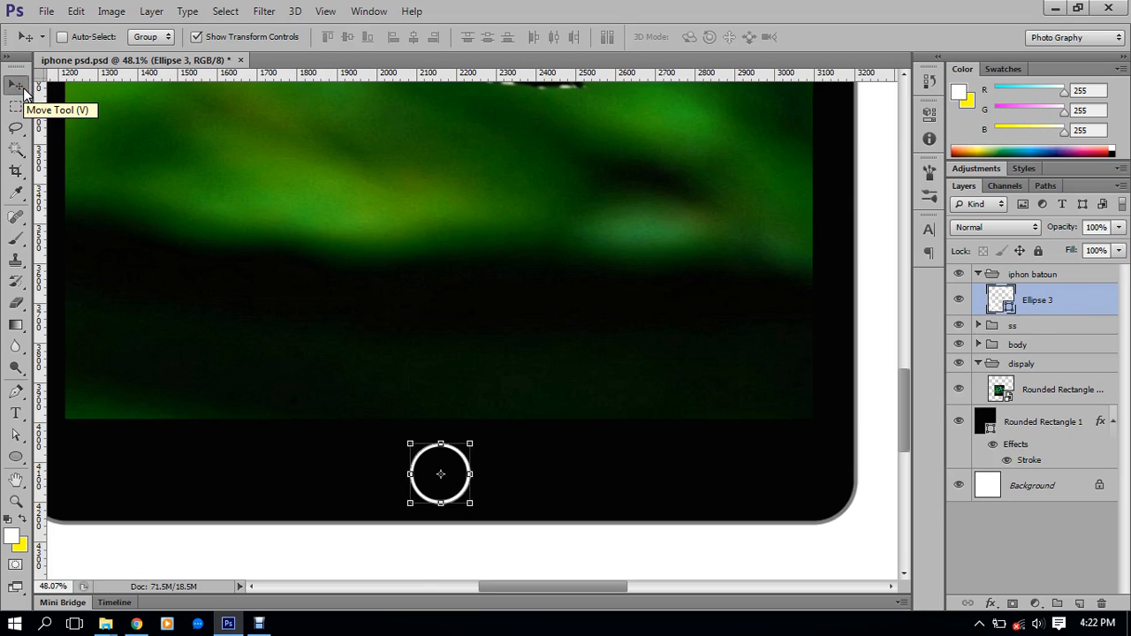
key("Up")
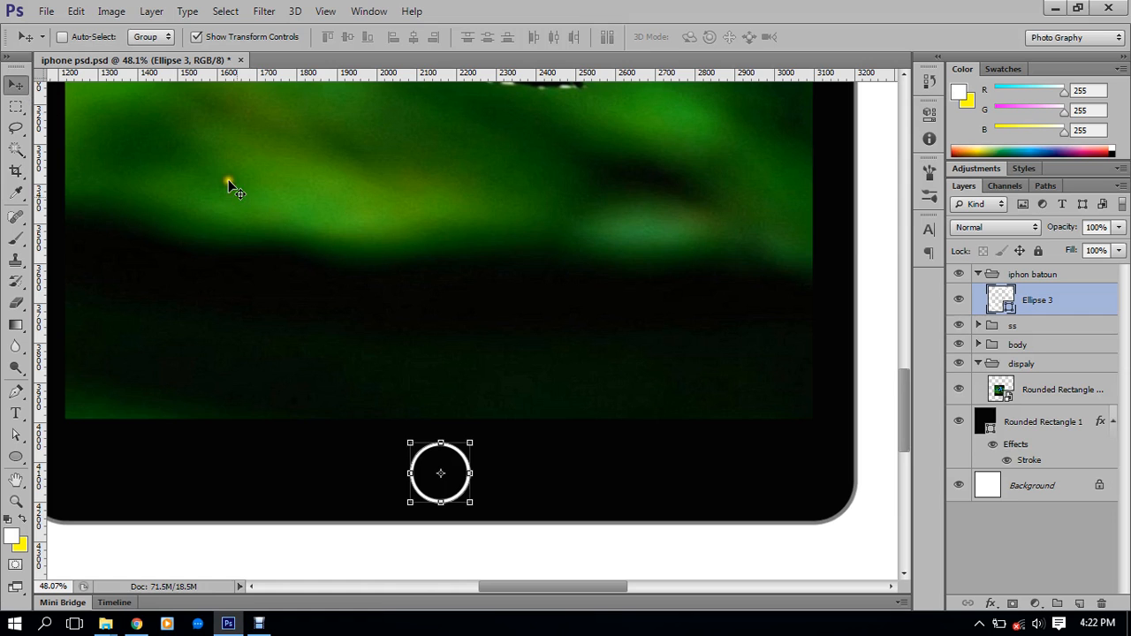
scroll(463, 346, "down", 5)
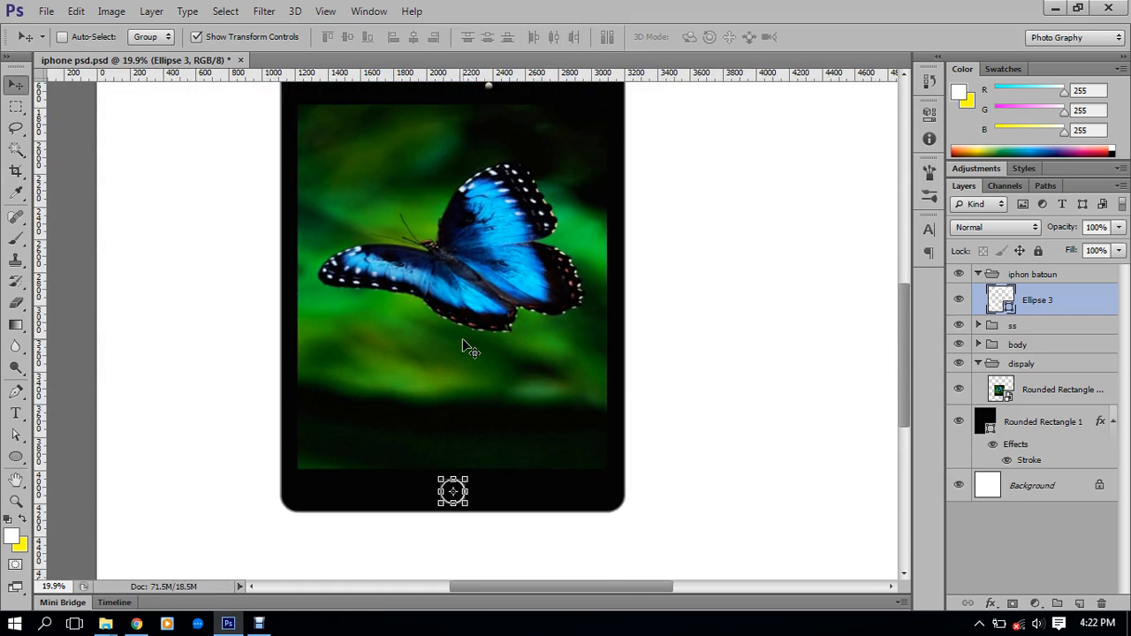
scroll(462, 345, "down", 4)
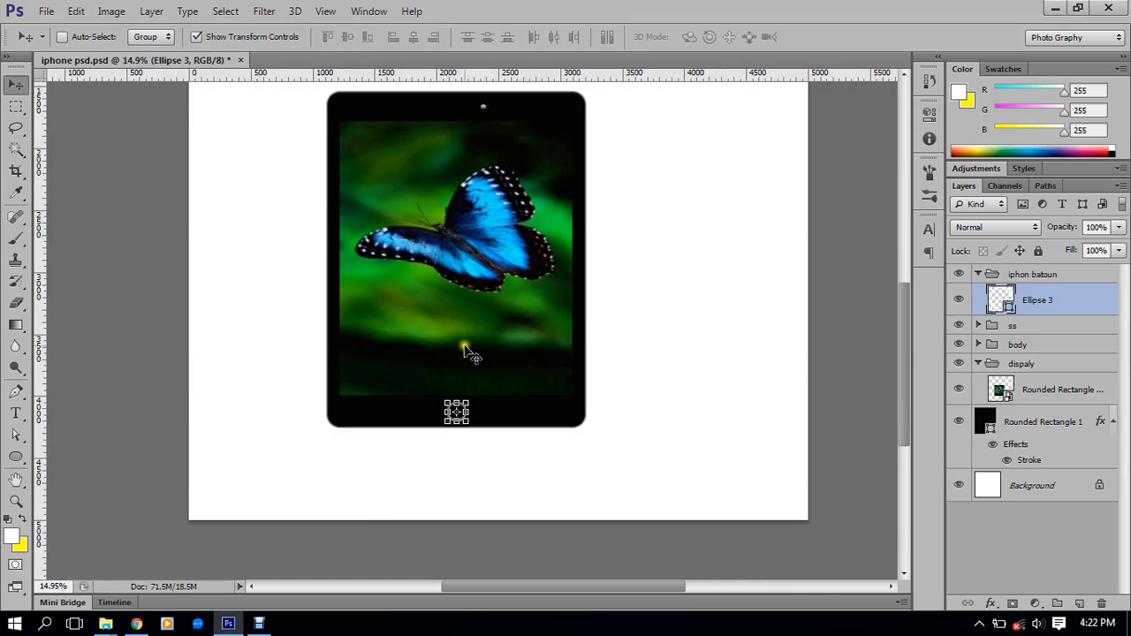
scroll(464, 469, "up", 2)
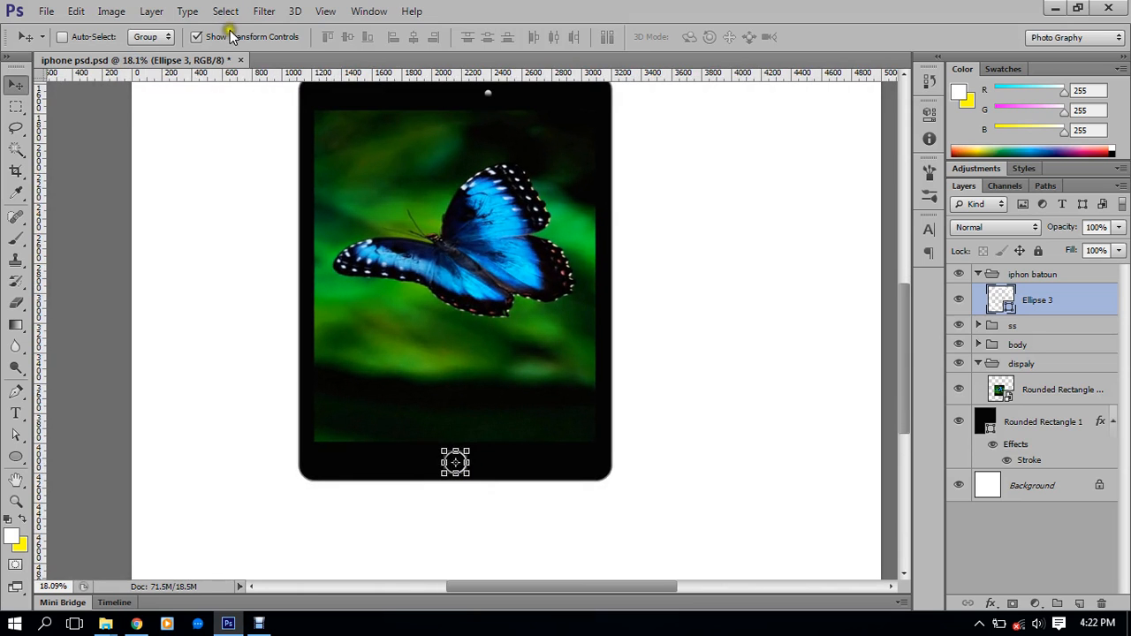
Turn off Show Transform Controls and zoom in on the top of the phone
left_click(230, 34)
scroll(518, 348, "down", 2)
scroll(537, 350, "up", 1)
left_click(535, 346)
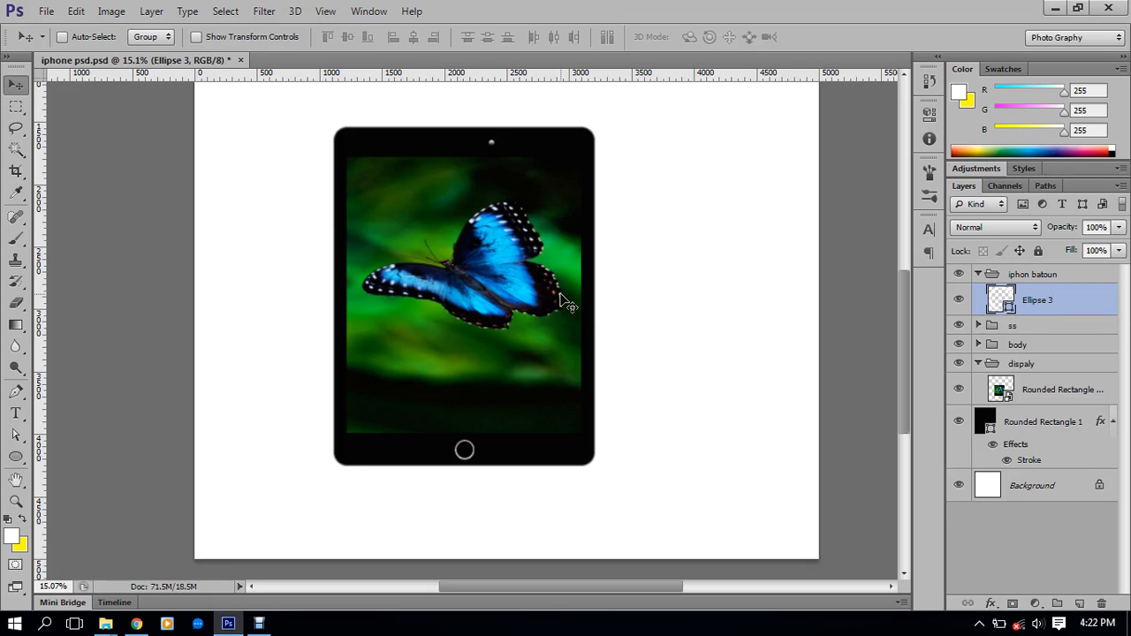
scroll(600, 144, "up", 4)
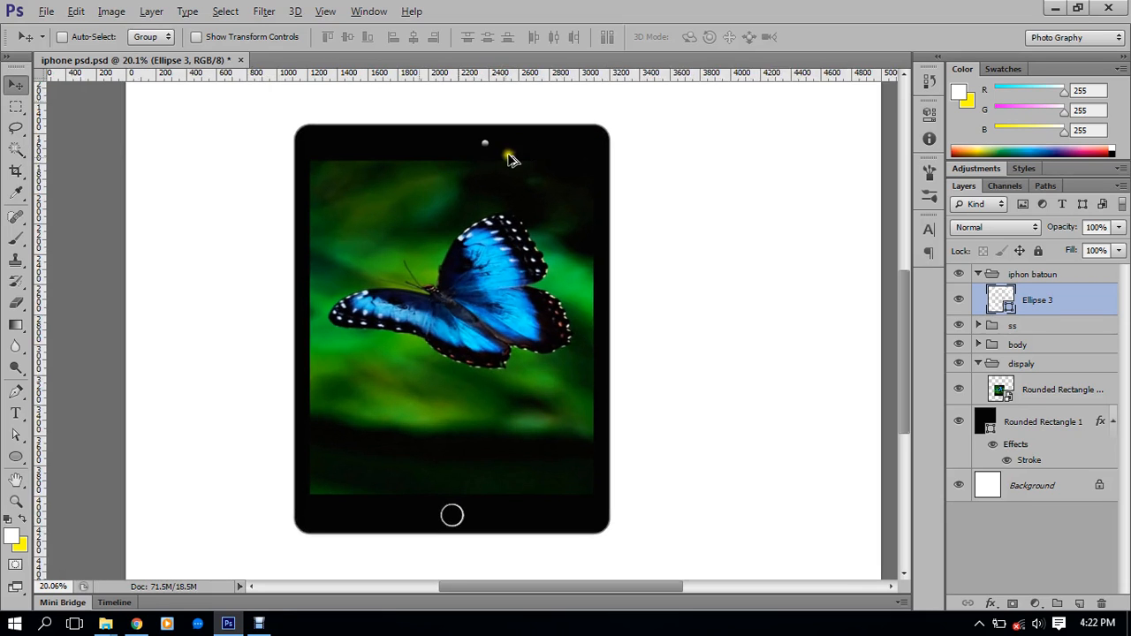
scroll(510, 184, "up", 5)
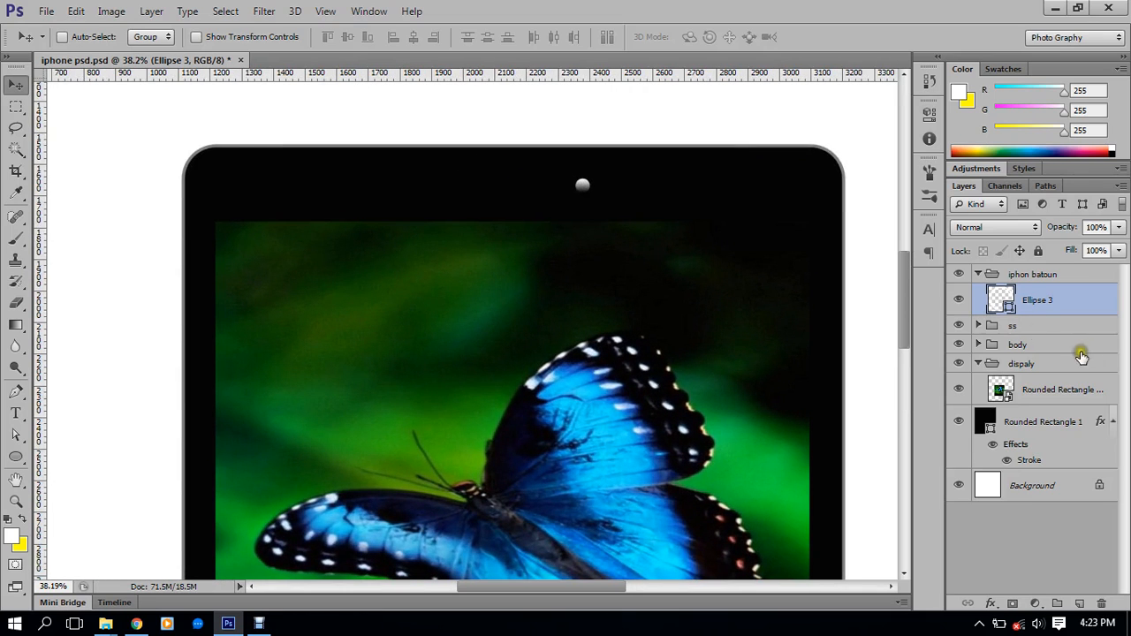
Rename the Ellipse 3 layer to 'Button' in the Layers panel
double_click(1035, 302)
type("B")
key("Return")
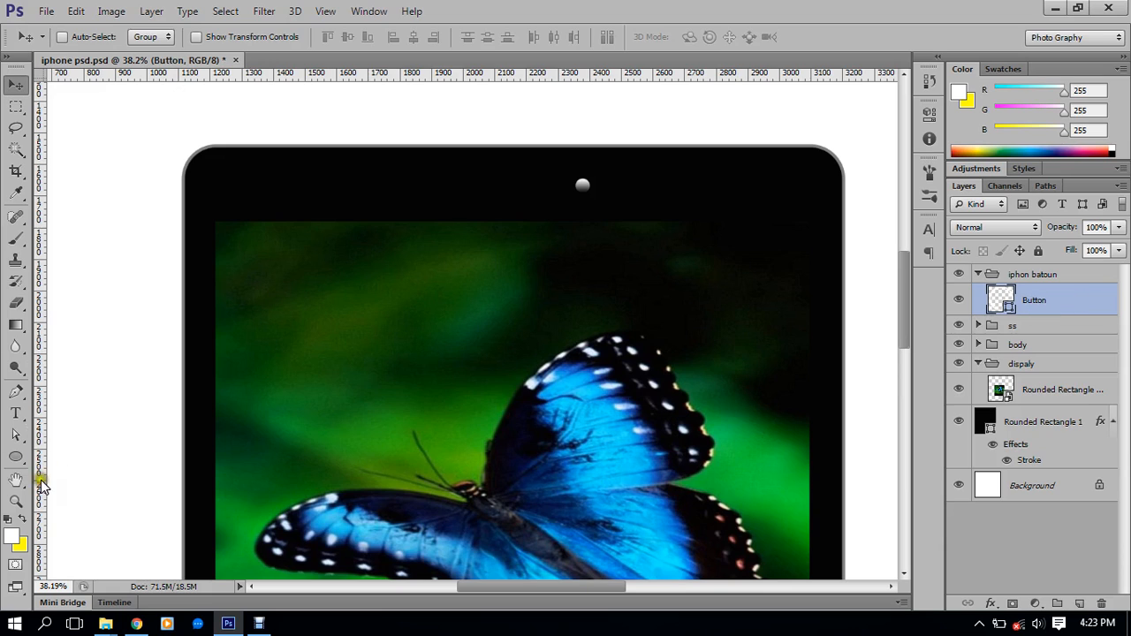
left_click(16, 457)
Switch to the Rounded Rectangle tool, discarding a first trial shape
right_click(16, 456)
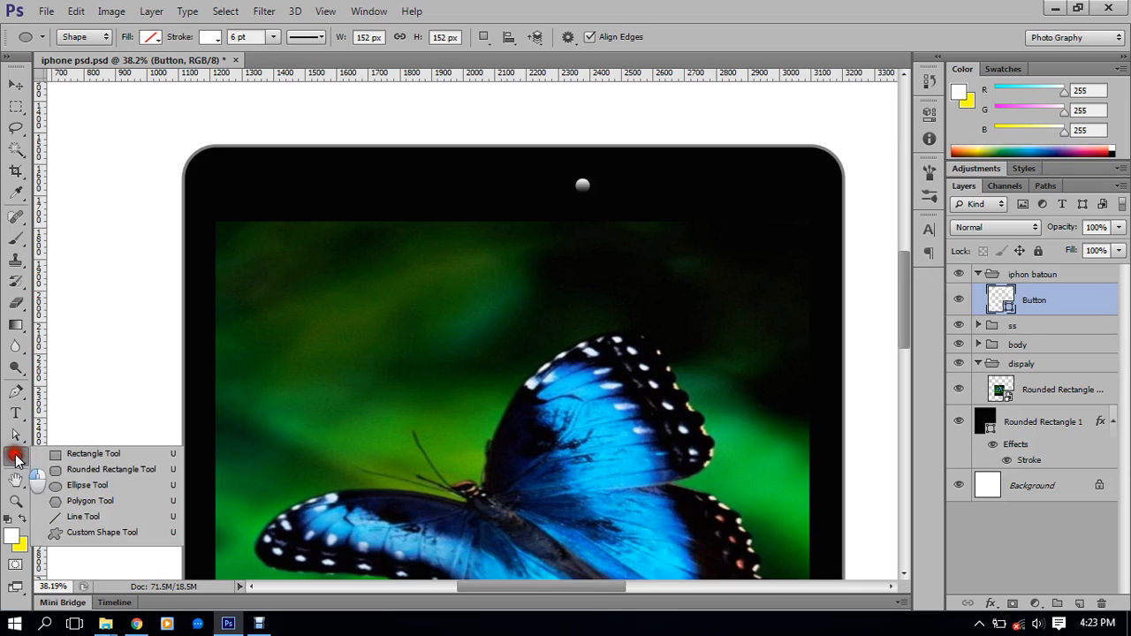
left_click(64, 469)
left_click_drag(451, 175, 539, 185)
key("ctrl+z")
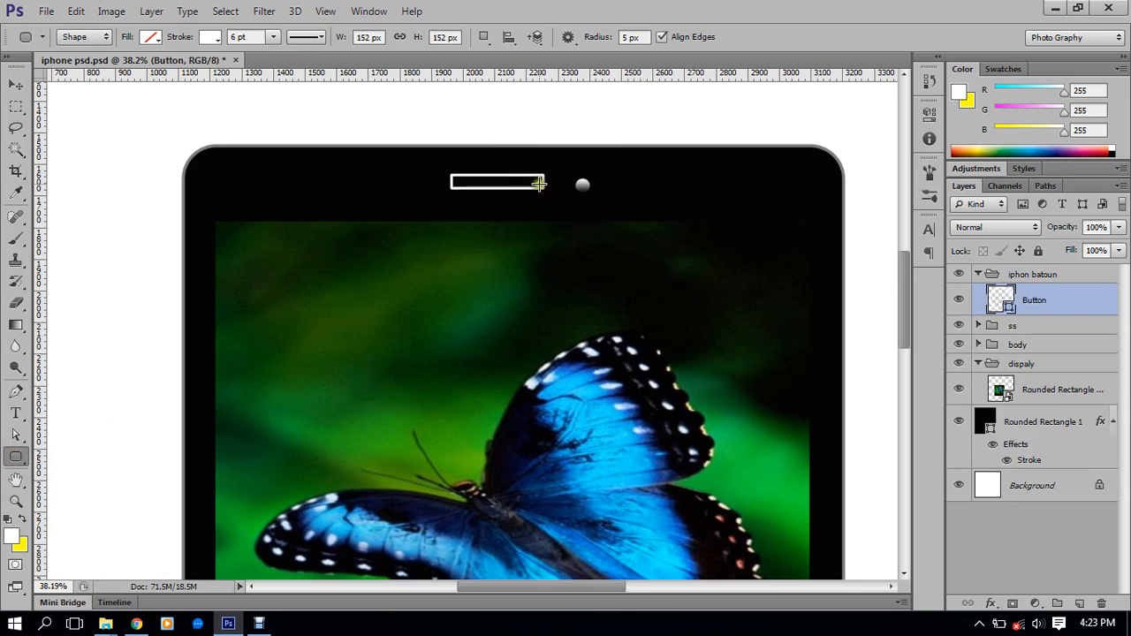
left_click(20, 458)
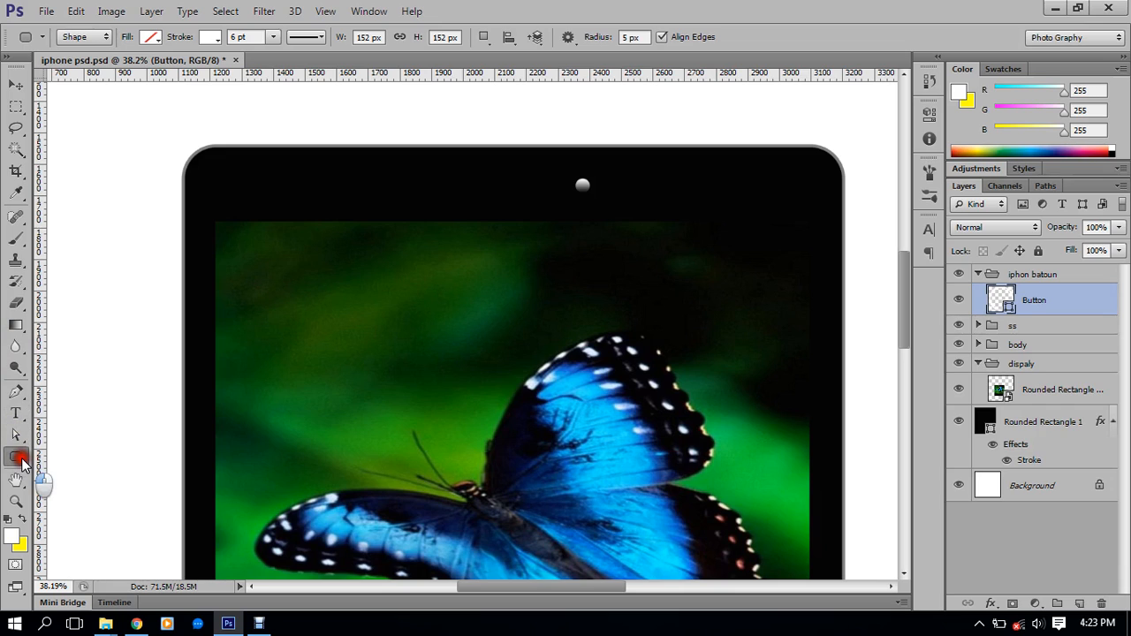
left_click(58, 466)
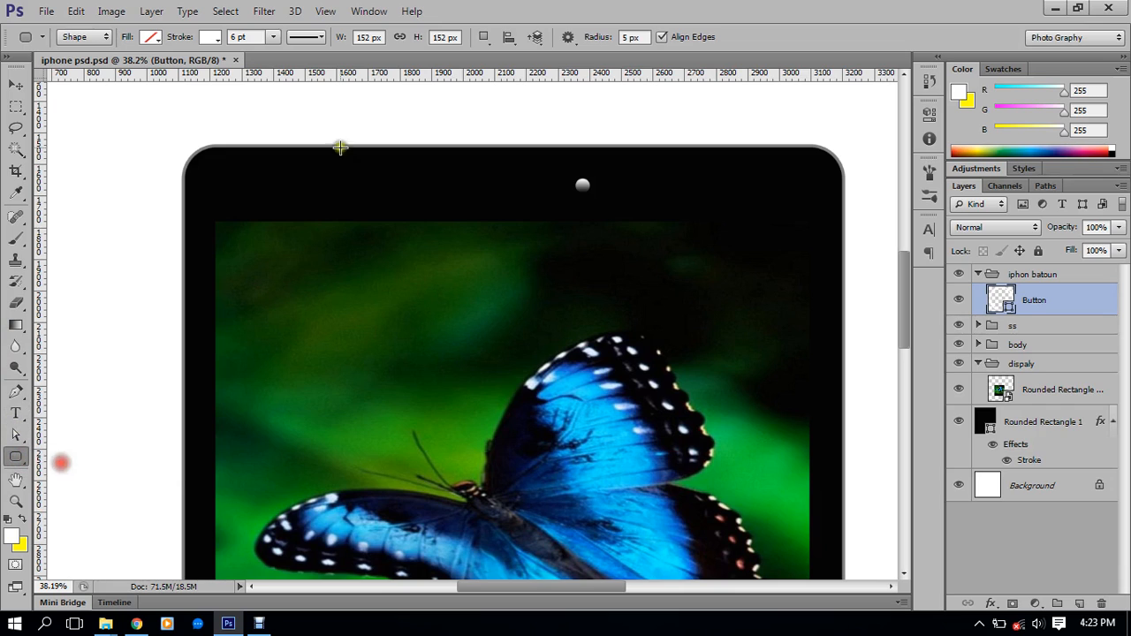
Set the corner radius to 30 px after testing and undoing 15 px and 30 px trials
left_click(376, 37)
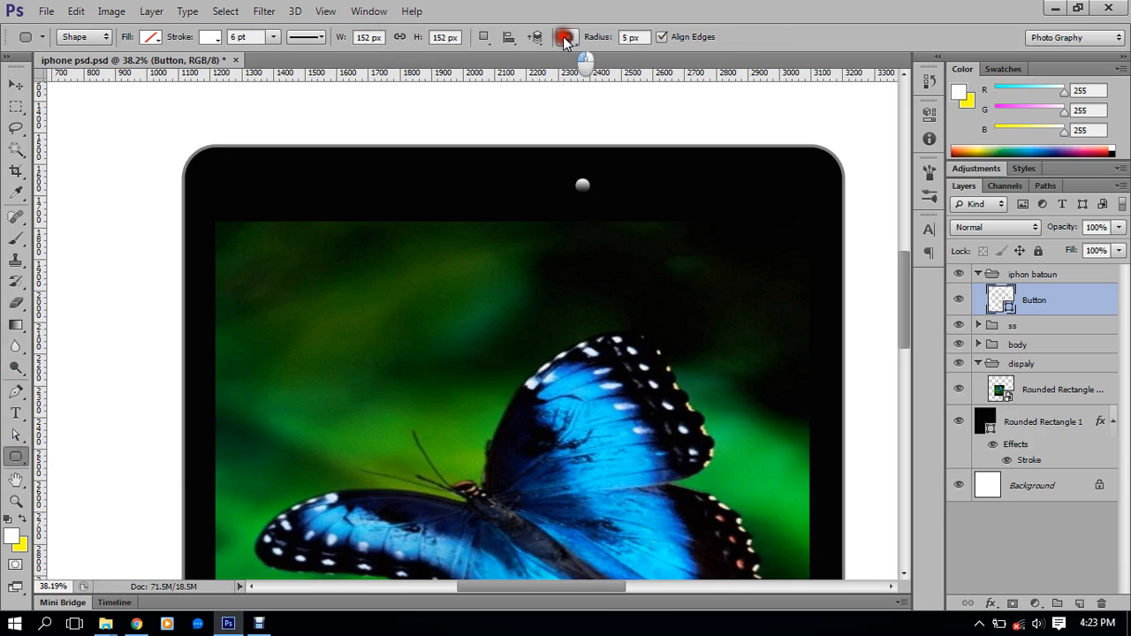
left_click(647, 37)
left_click_drag(647, 37, 604, 37)
type("1")
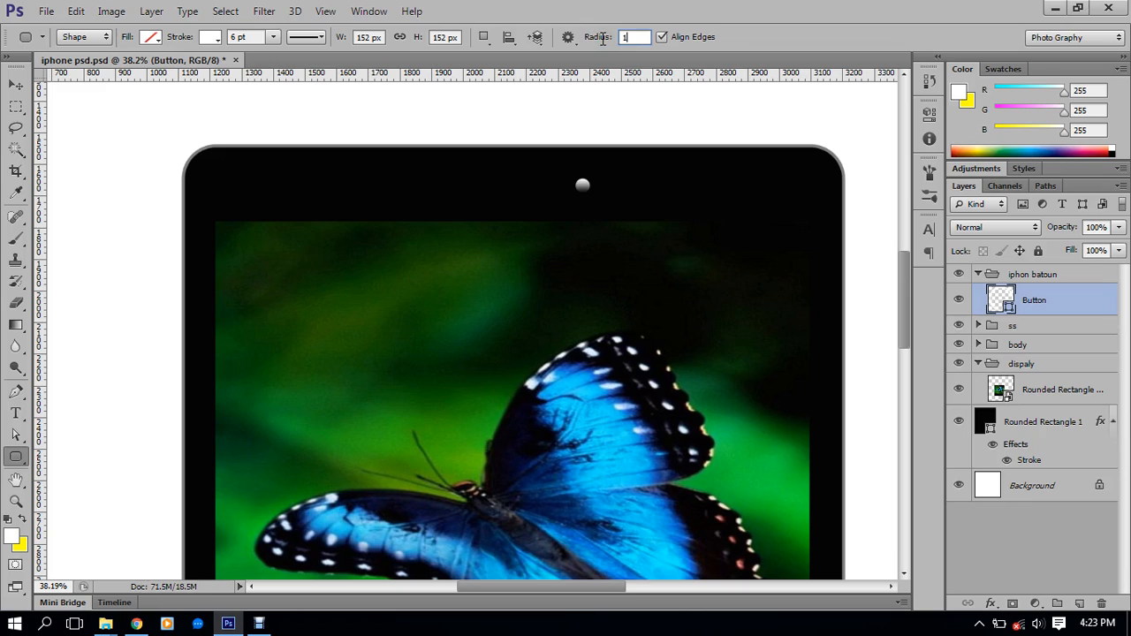
type("5")
key("Return")
left_click_drag(415, 183, 500, 207)
key("ctrl+z")
left_click_drag(651, 37, 575, 38)
type("30")
key("Return")
left_click_drag(406, 174, 482, 193)
key("ctrl+z")
Draw the 283 × 36 px speaker bar to the left of the camera
scroll(487, 188, "up", 2)
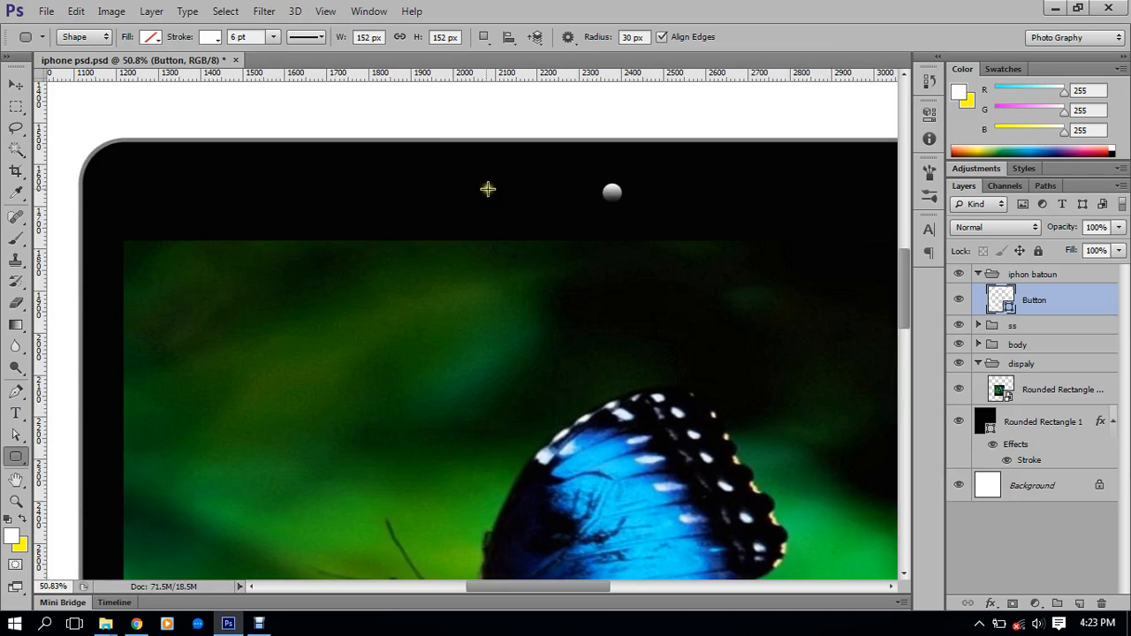
left_click_drag(464, 184, 580, 196)
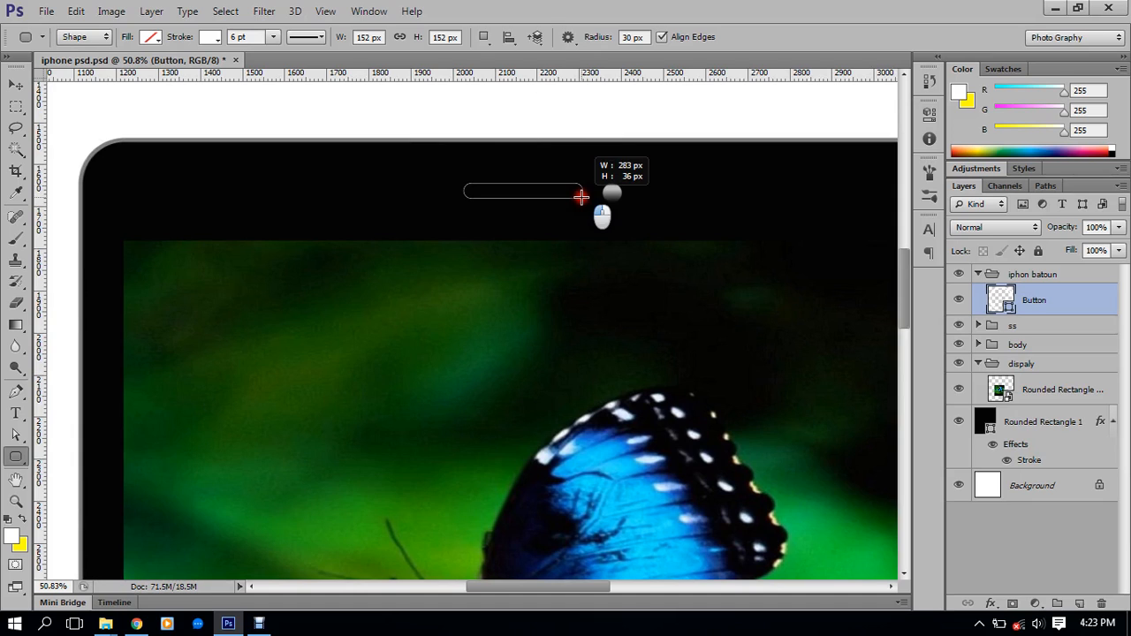
left_click_drag(581, 196, 581, 196)
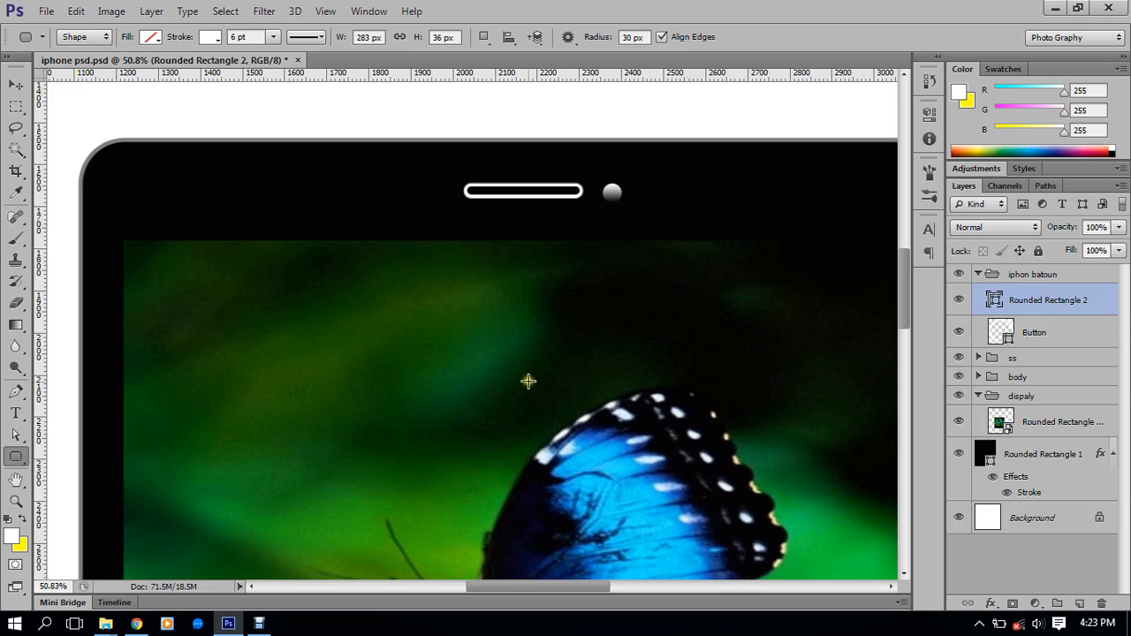
scroll(575, 227, "up", 1)
Remove the speaker bar's outline and fill it with grey 7f7d7d sampled from the canvas
scroll(569, 207, "up", 2)
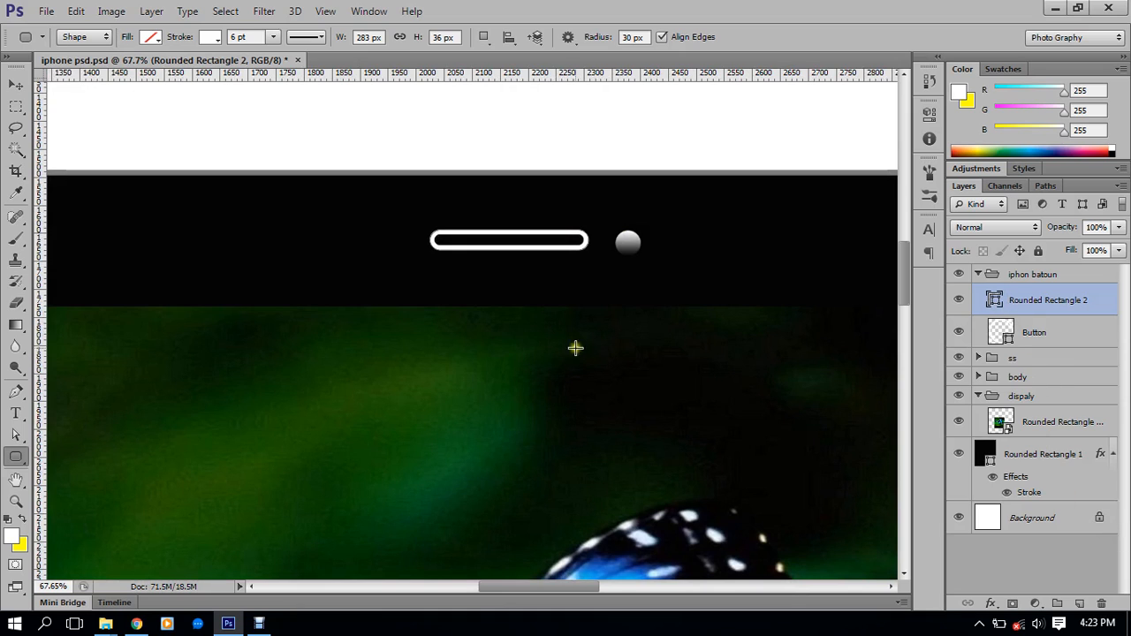
left_click(217, 37)
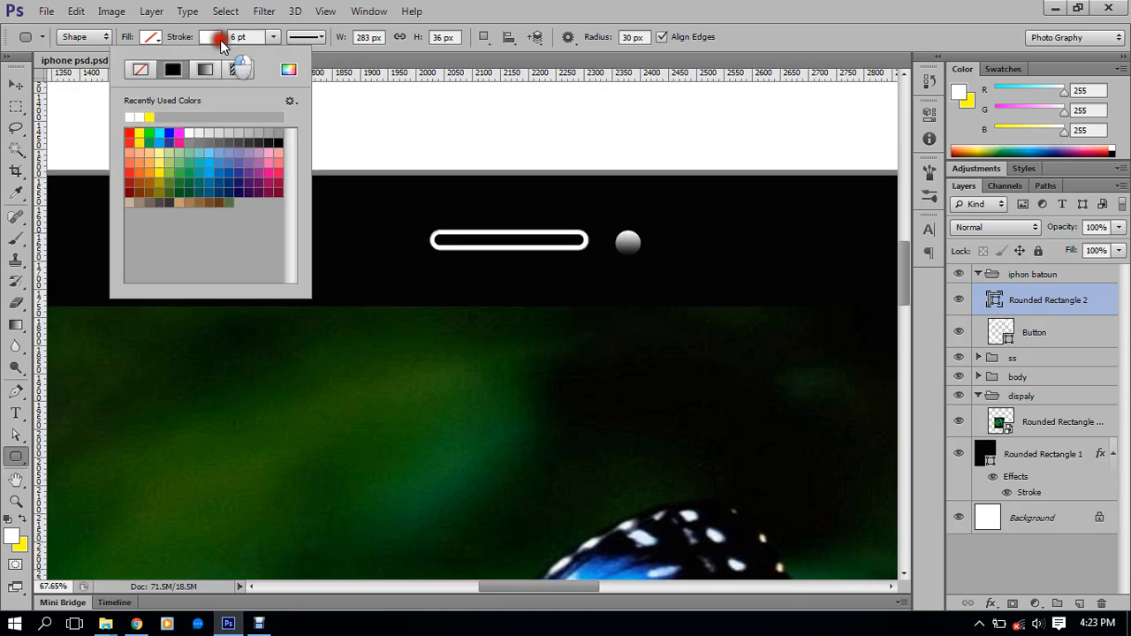
left_click(139, 70)
left_click(151, 36)
left_click(151, 36)
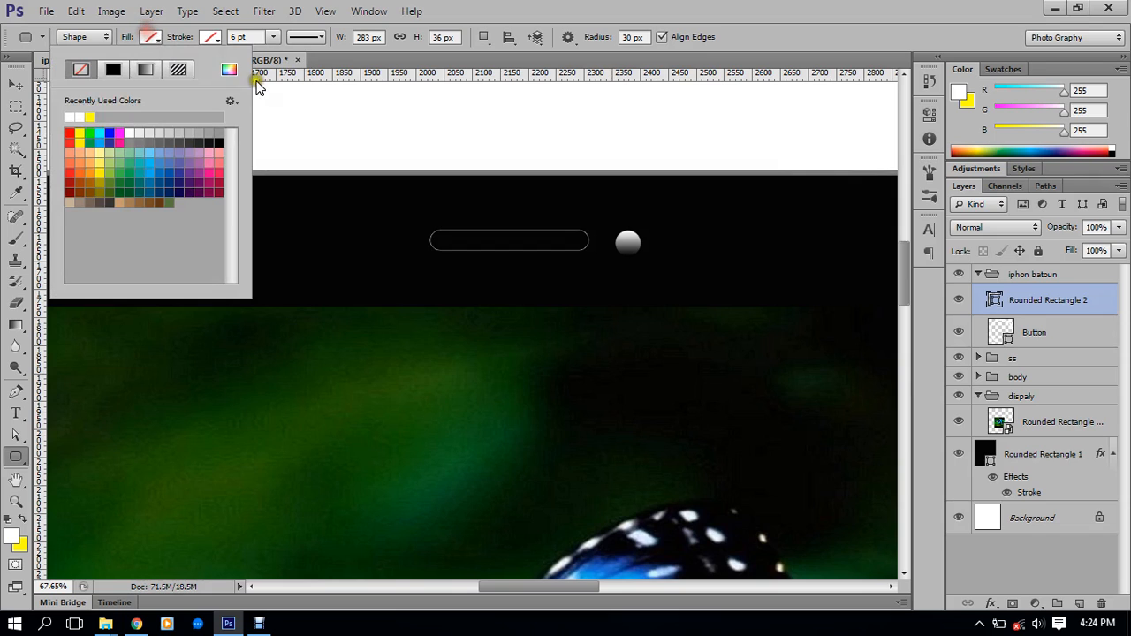
left_click(108, 70)
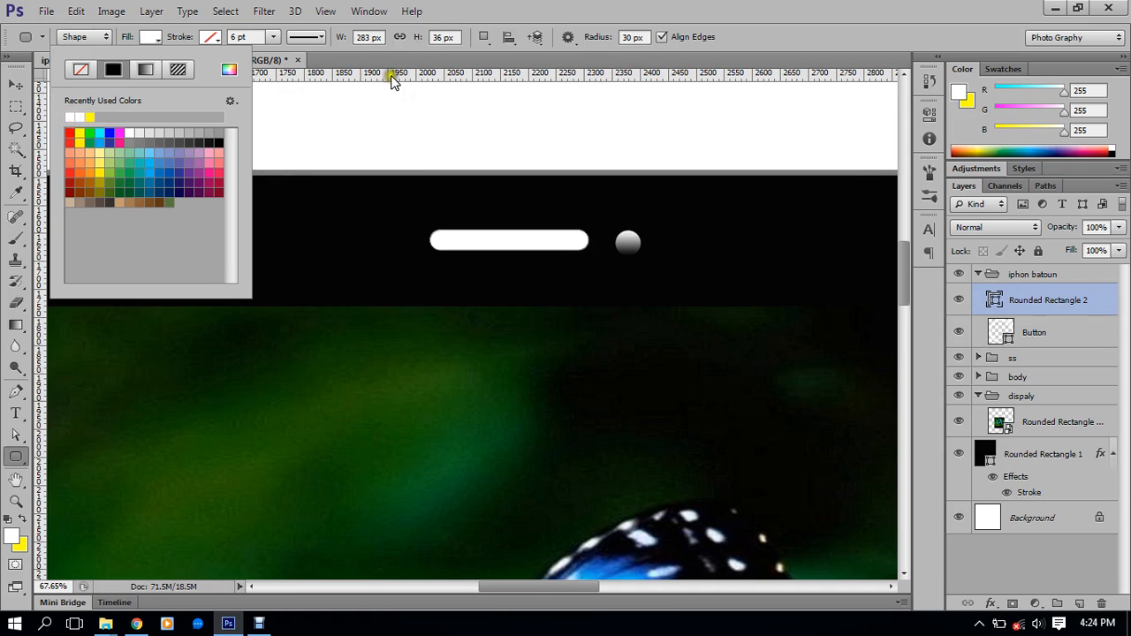
left_click(230, 70)
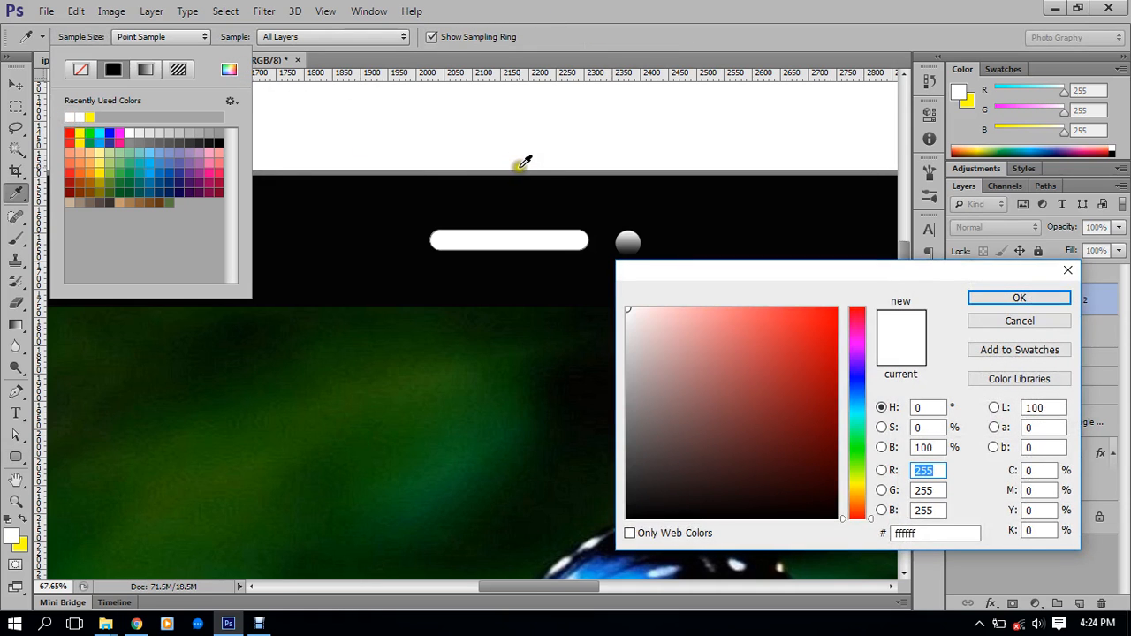
left_click(522, 169)
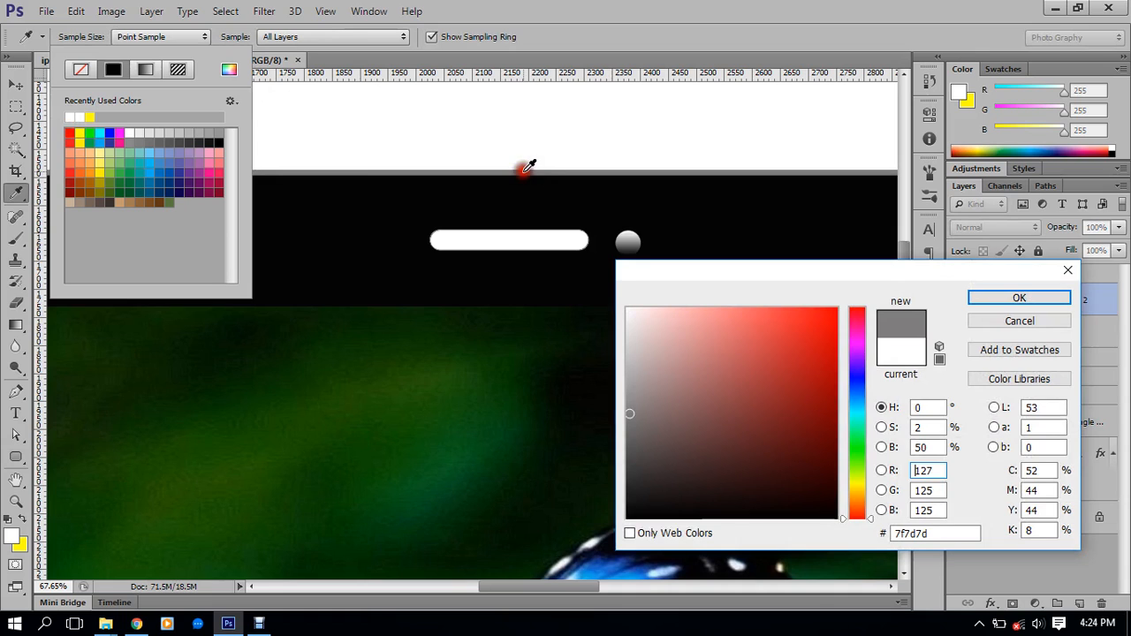
left_click(994, 299)
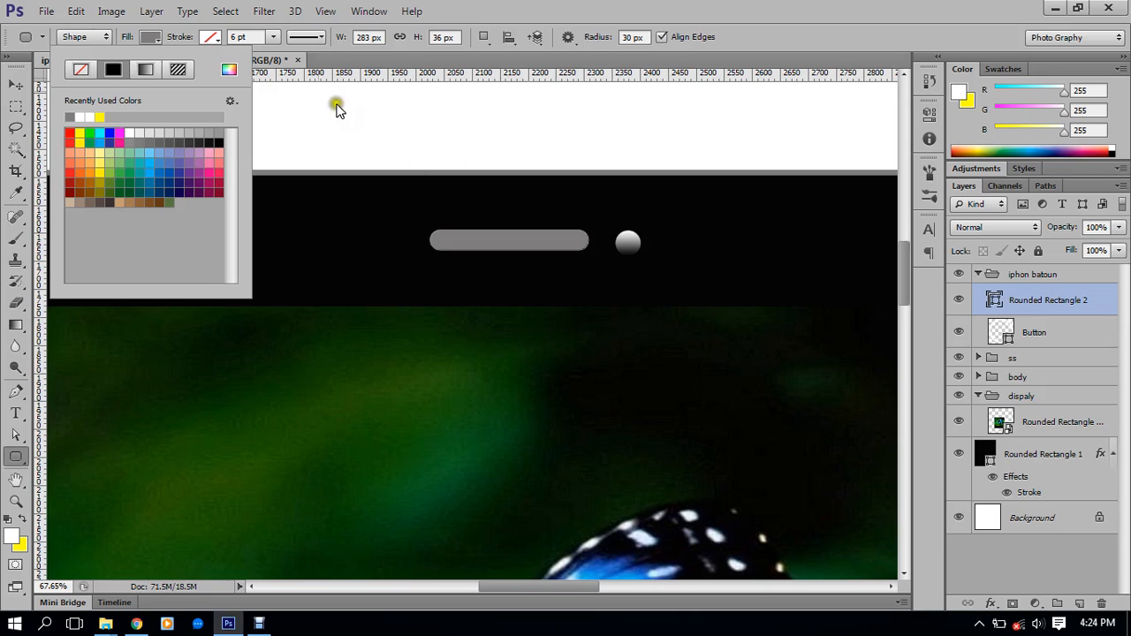
left_click(736, 12)
Expand the ss group and select the Ellipse 2 camera layer
left_click(1030, 334)
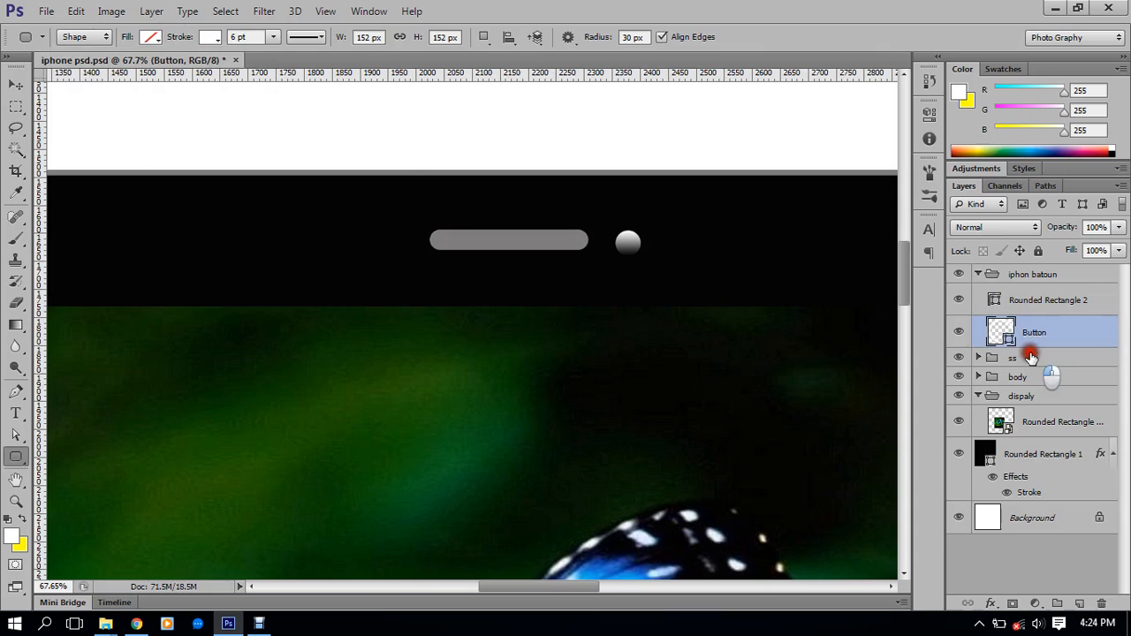
left_click(1030, 357)
left_click(1036, 300)
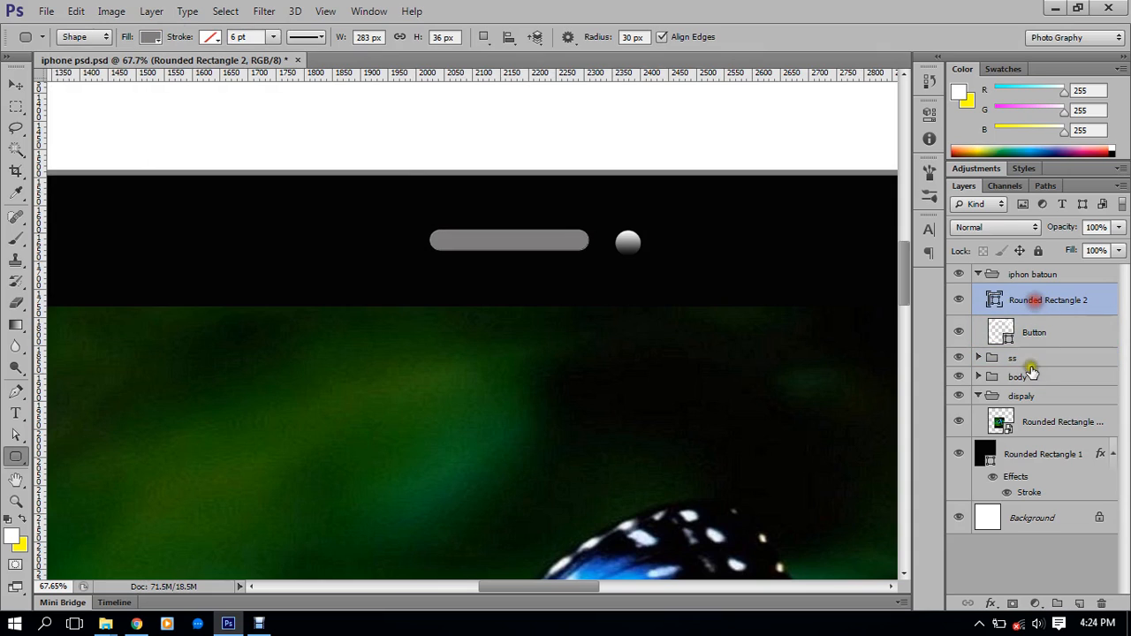
left_click(959, 358)
left_click(959, 358)
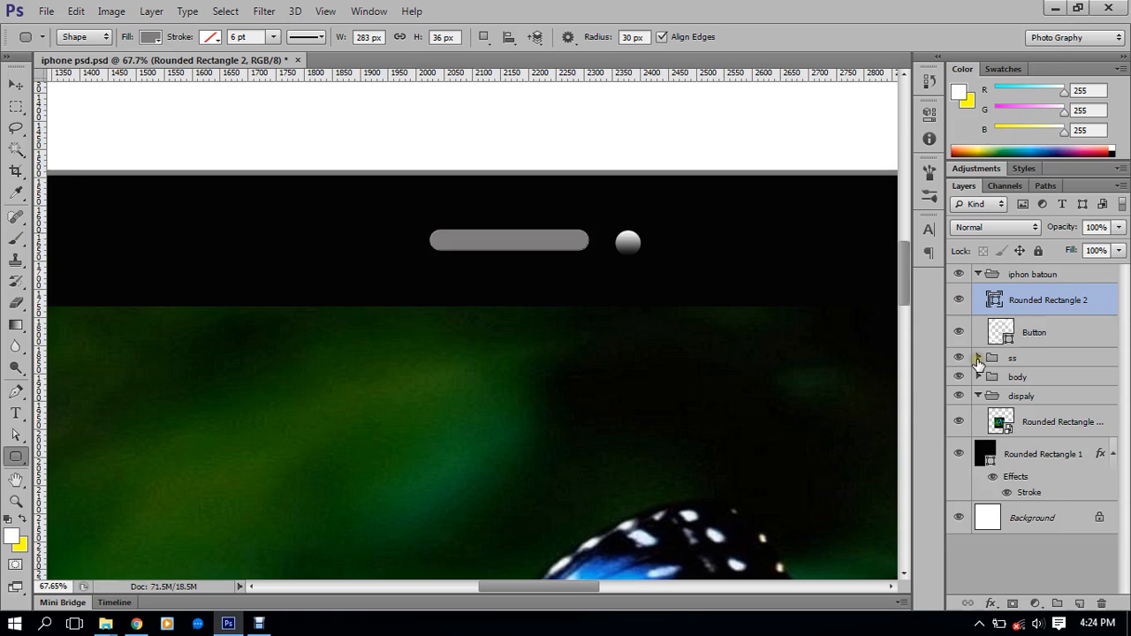
left_click(979, 358)
left_click(1031, 393)
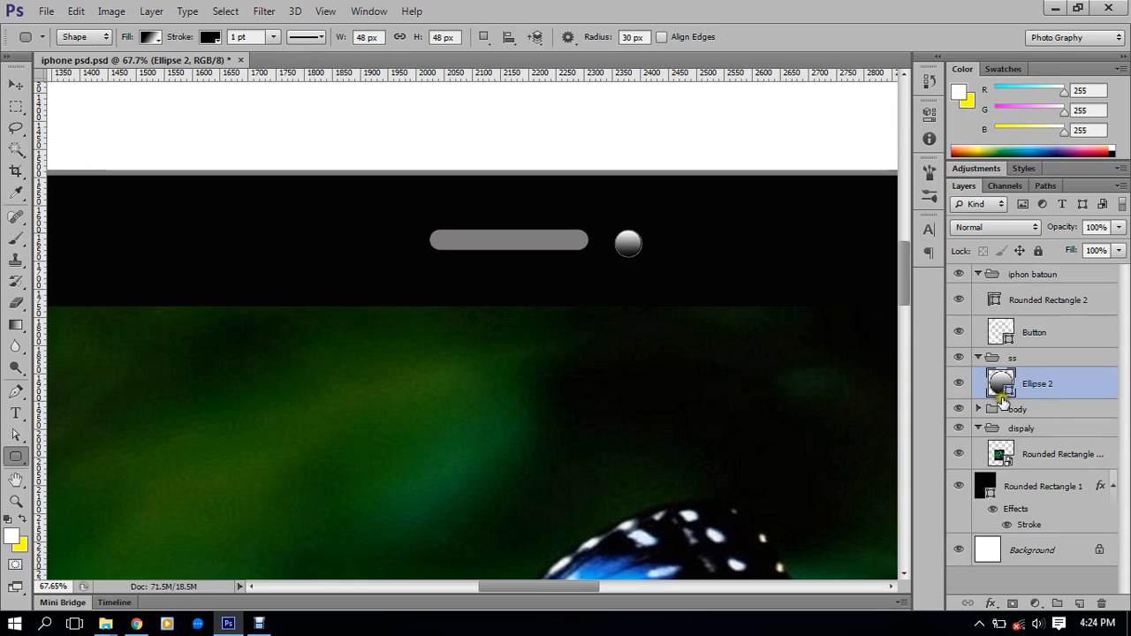
Give the camera dot a solid black fill and remove its outline
left_click(16, 455)
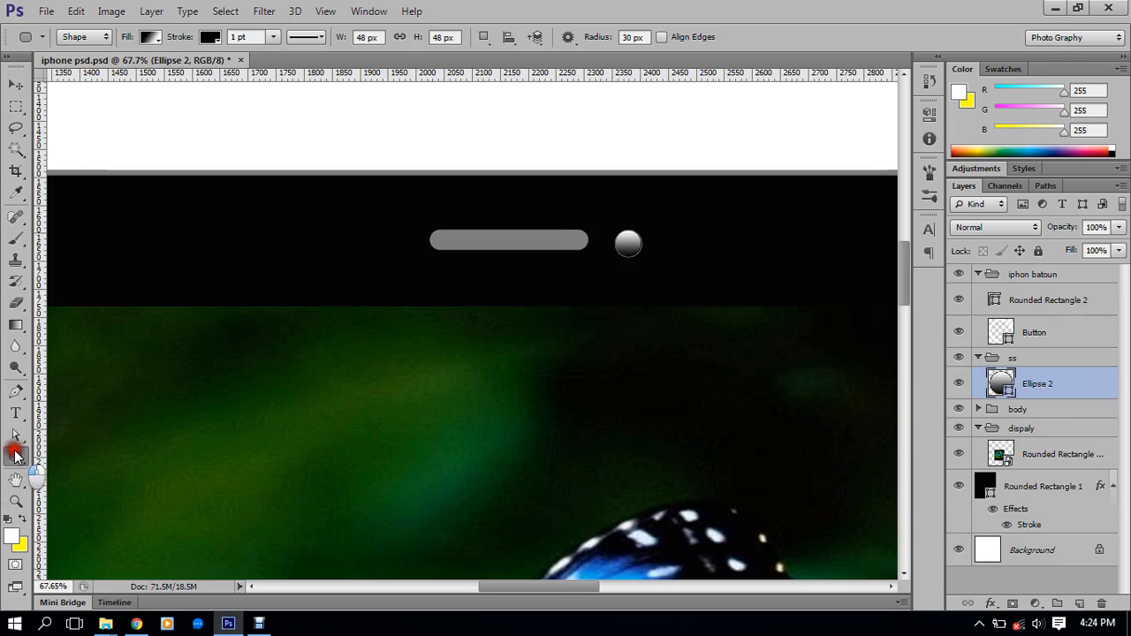
left_click(151, 36)
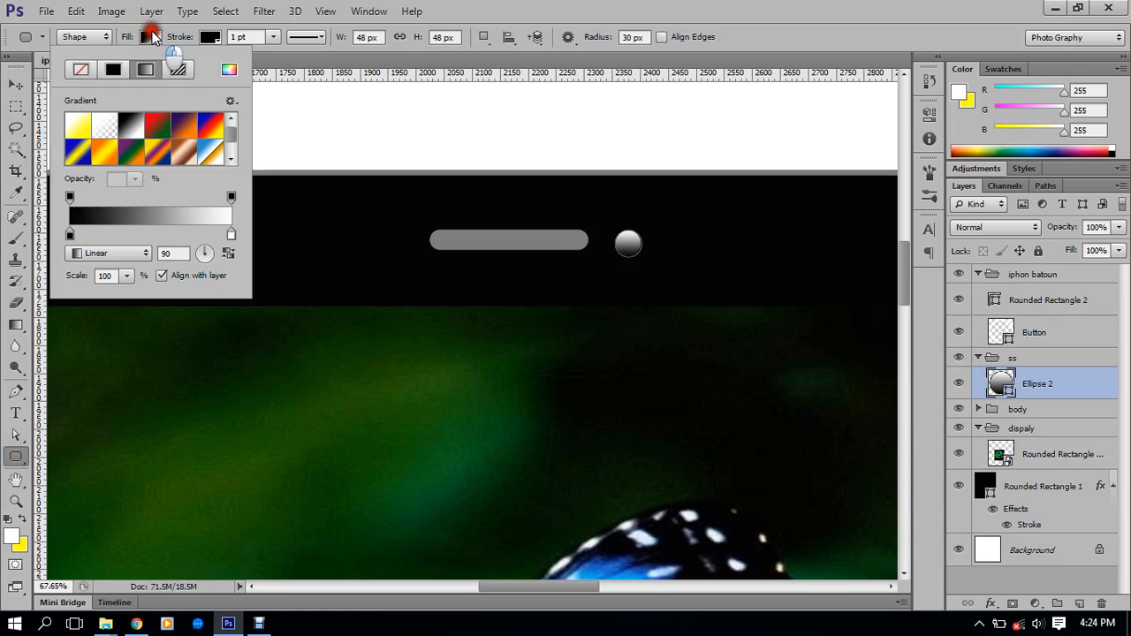
left_click(112, 70)
left_click(209, 37)
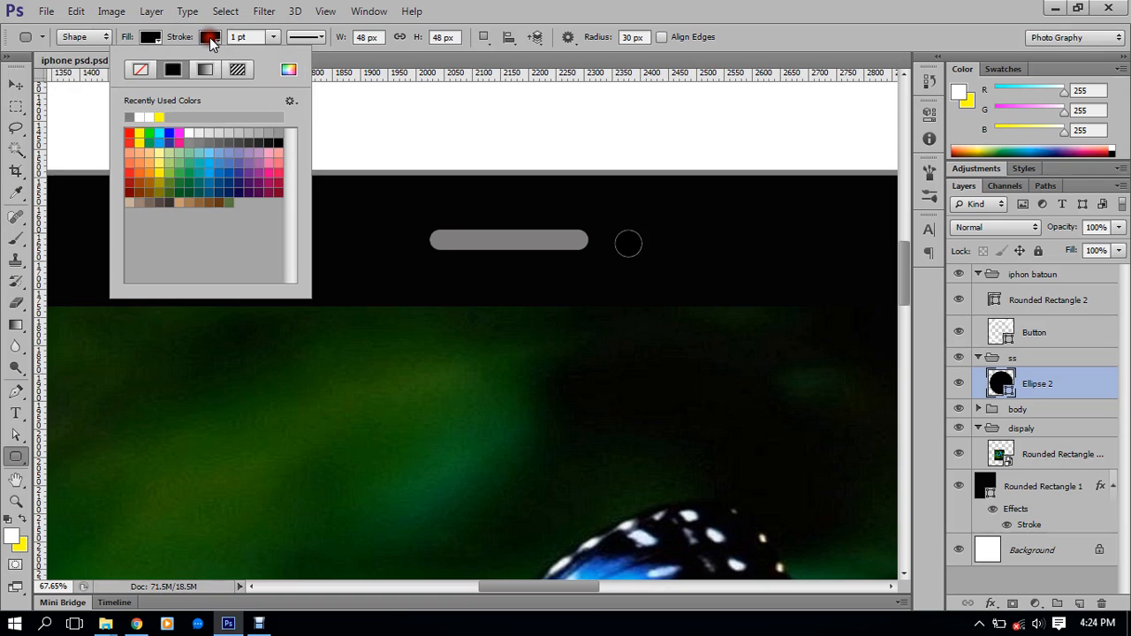
left_click(143, 70)
Change the camera dot's fill to grey 7f7d7d sampled from the speaker bar
left_click(151, 38)
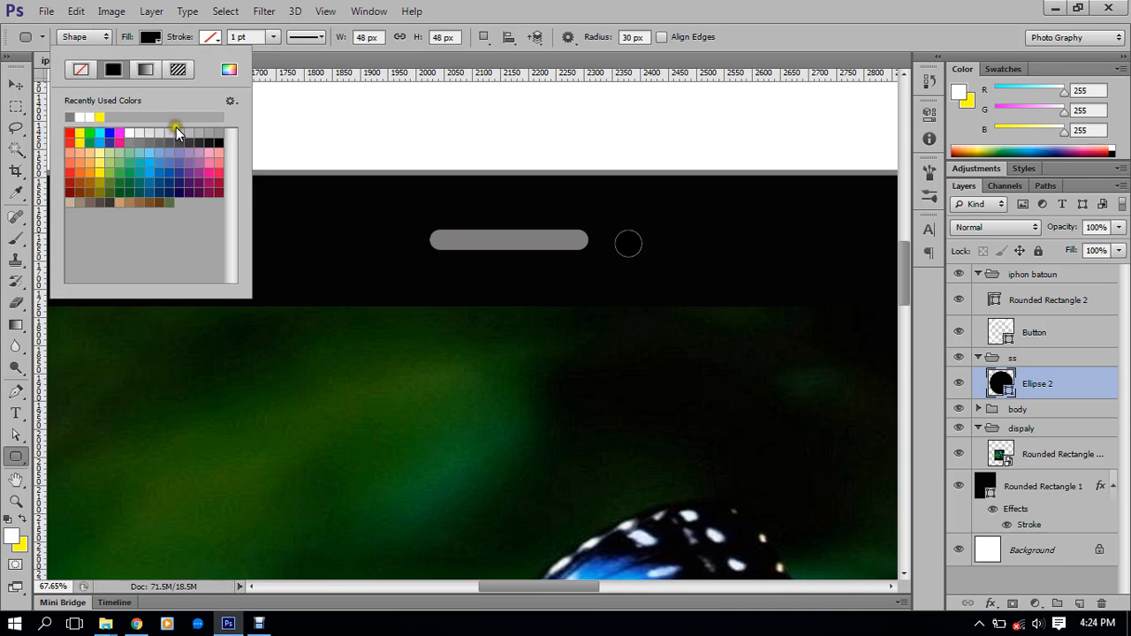
left_click(229, 70)
left_click(457, 236)
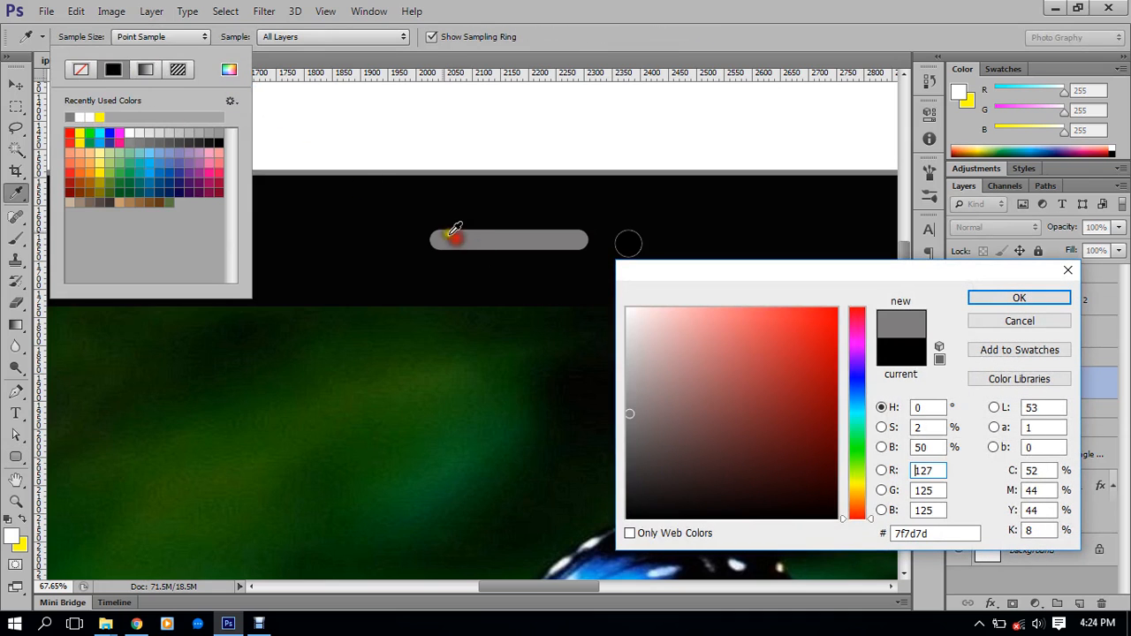
left_click(1041, 300)
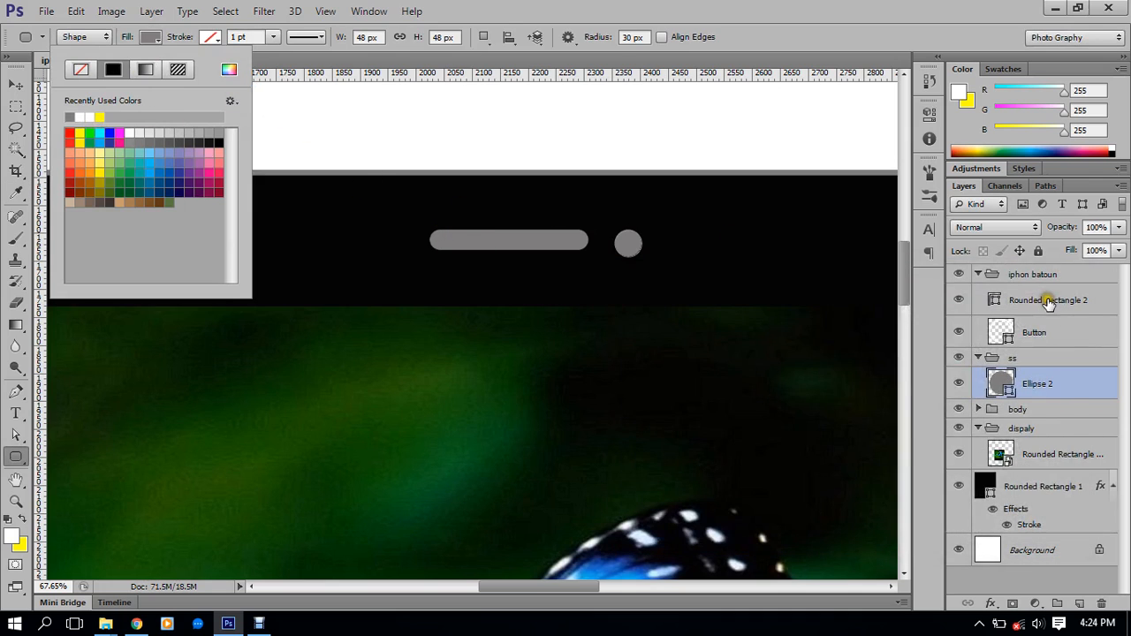
left_click(725, 58)
Scale the Ellipse 2 camera dot down to about 32 px (66.67%) with transform handles
left_click(16, 84)
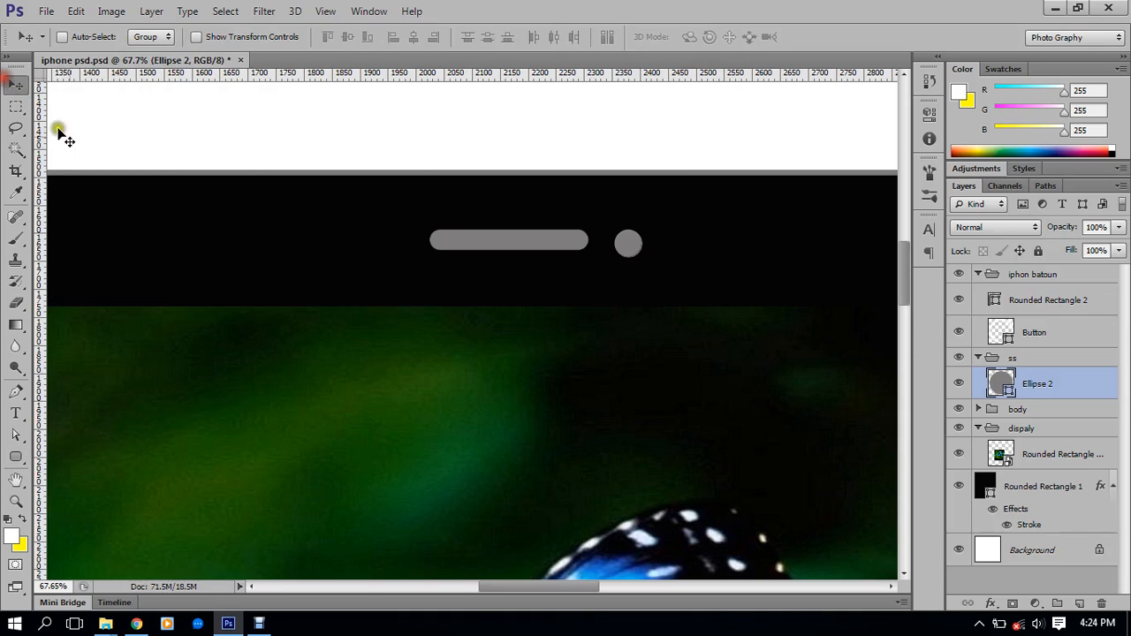
scroll(423, 186, "down", 1)
scroll(423, 186, "down", 3)
scroll(538, 222, "up", 5)
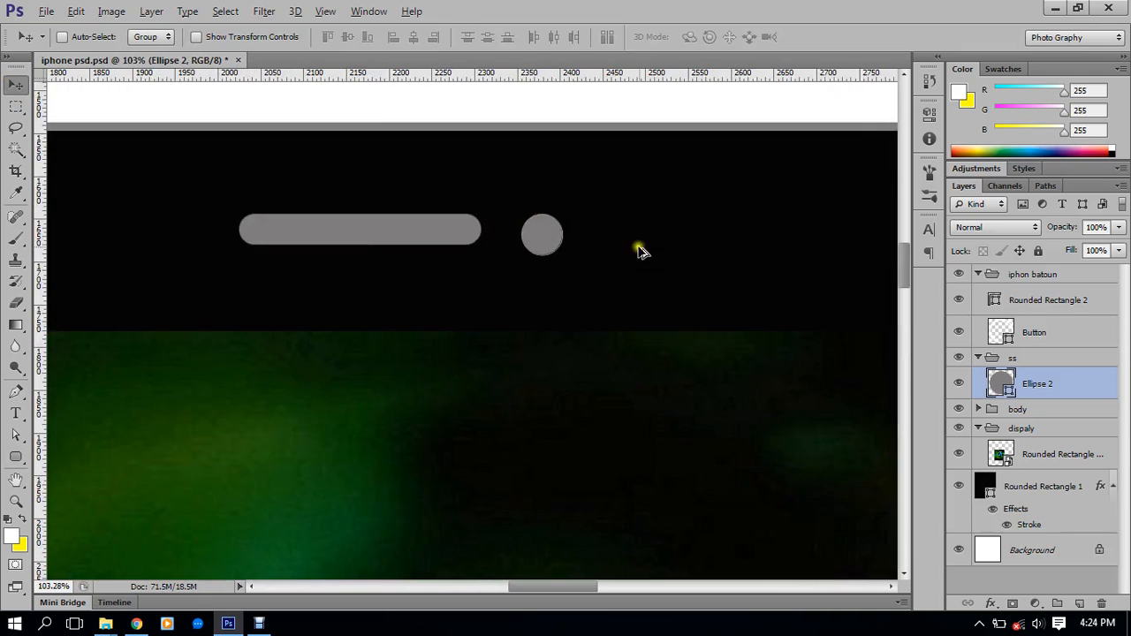
left_click(222, 36)
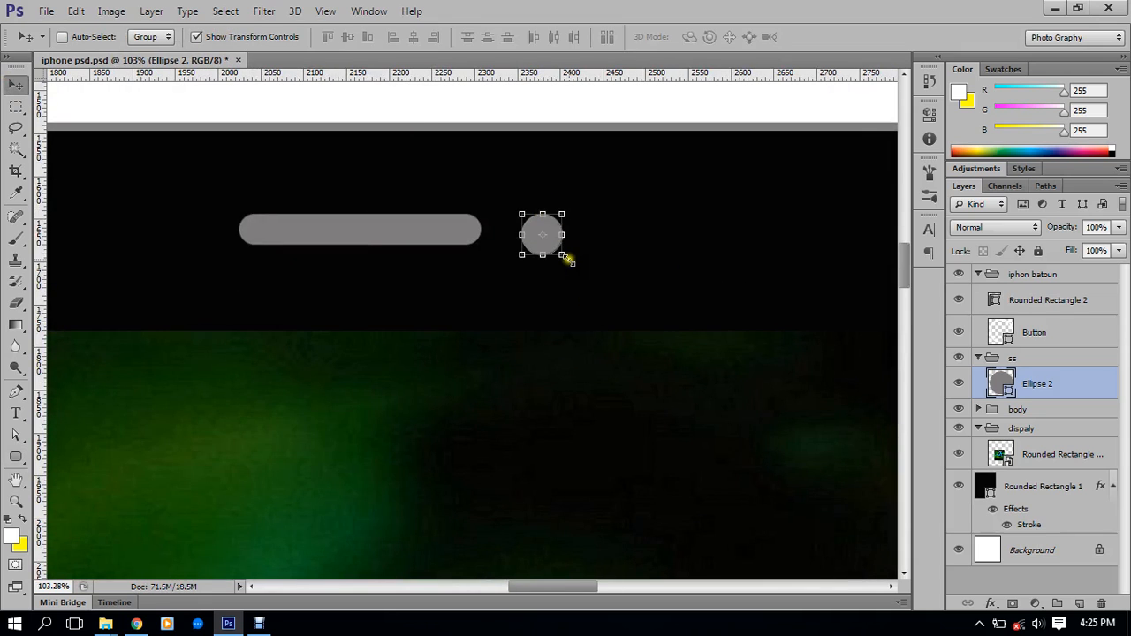
left_click_drag(570, 259, 558, 242)
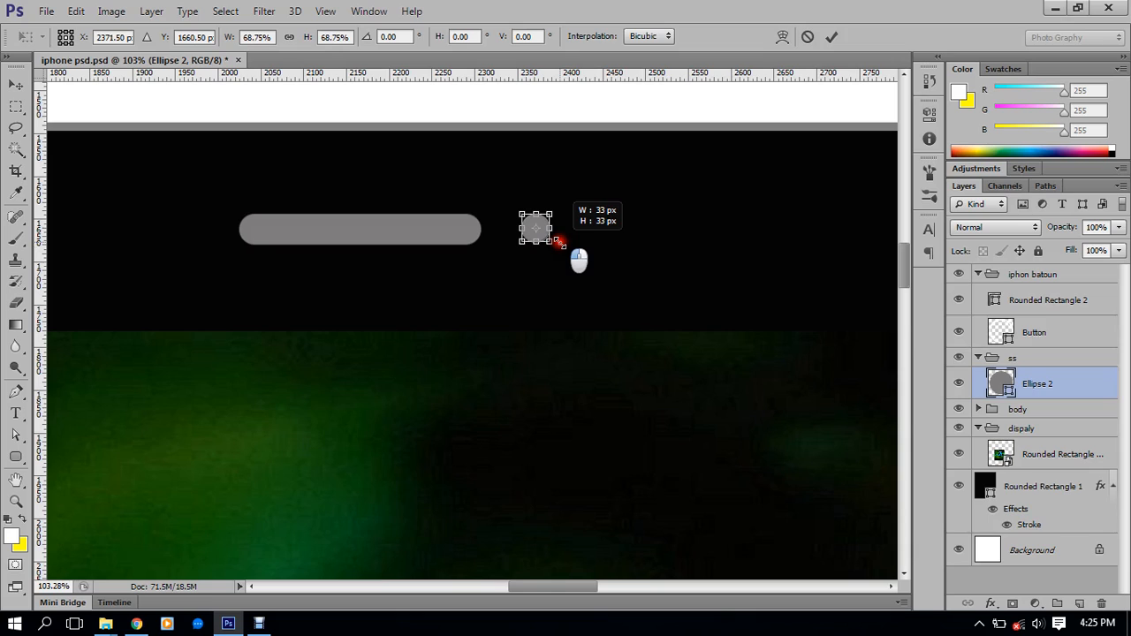
left_click_drag(559, 242, 558, 242)
left_click(832, 36)
left_click(197, 36)
scroll(537, 270, "down", 5)
scroll(542, 296, "down", 4)
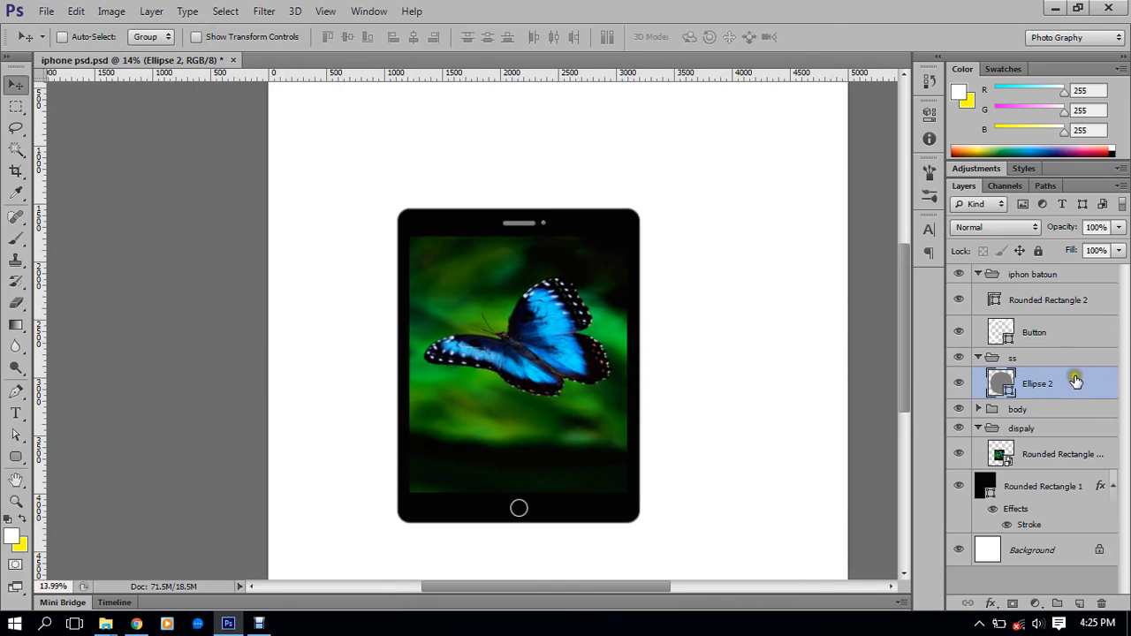
Check the speaker bar and camera dot layers, then turn on the shape transform controls
left_click(1057, 334)
left_click(1058, 300)
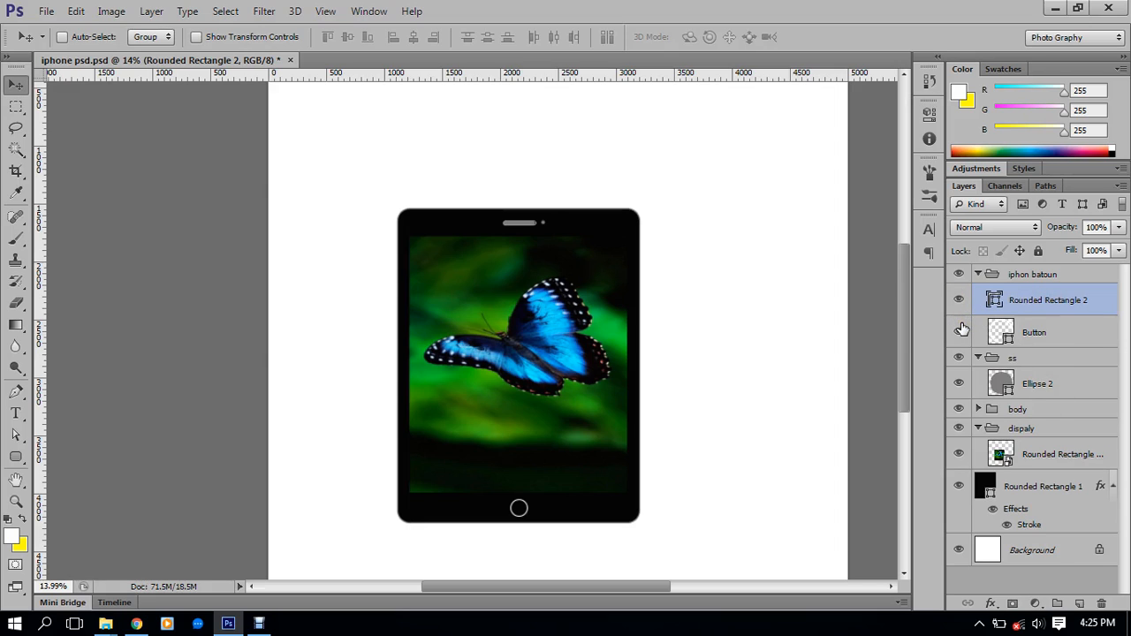
left_click(1039, 333)
left_click(1035, 299)
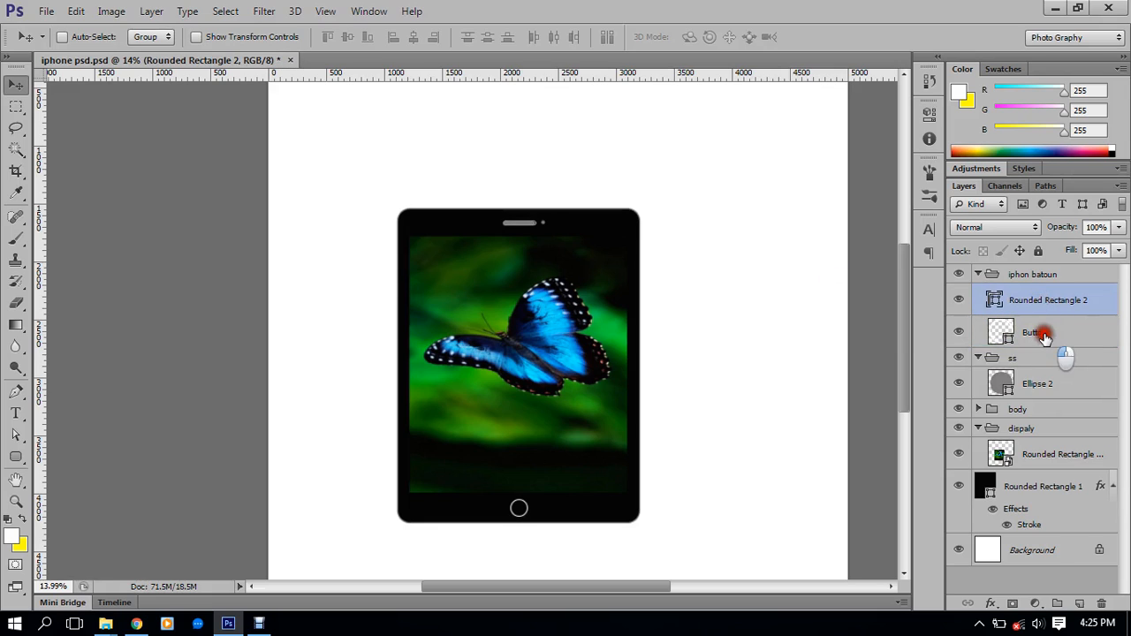
left_click(1044, 334)
left_click(1043, 385)
scroll(545, 237, "up", 3)
scroll(545, 237, "up", 8)
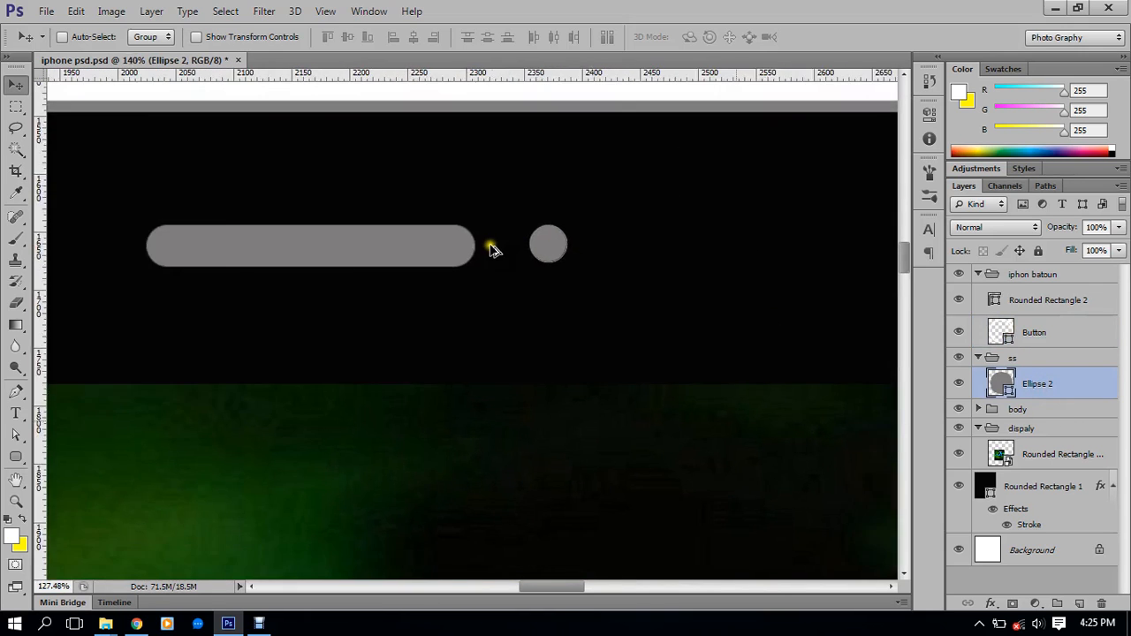
scroll(492, 249, "down", 5)
scroll(538, 263, "up", 3)
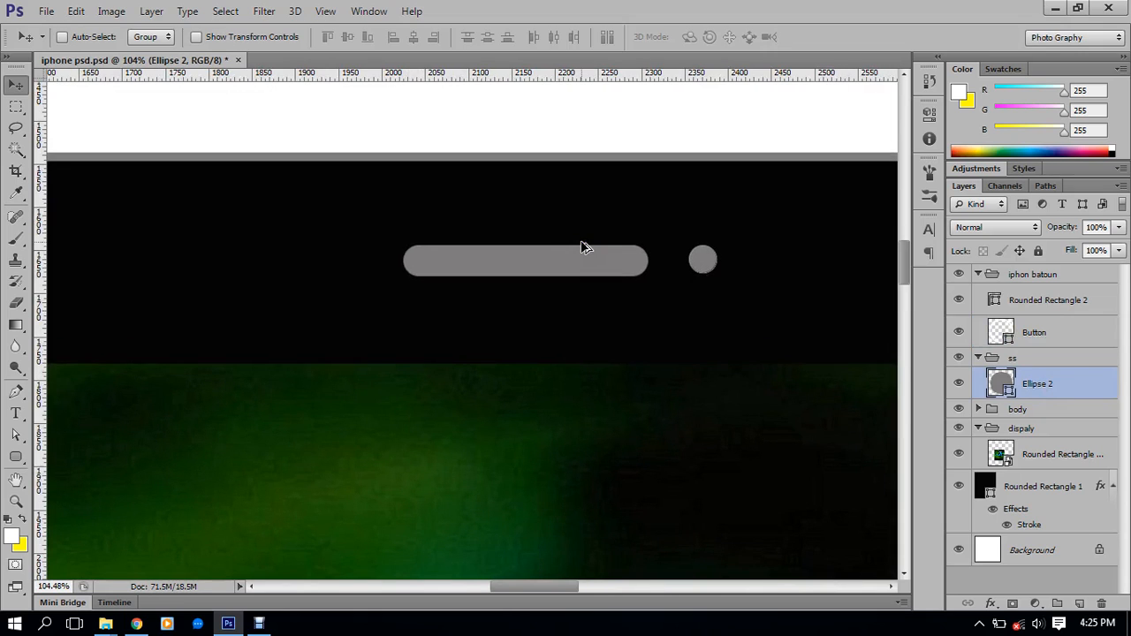
left_click(197, 37)
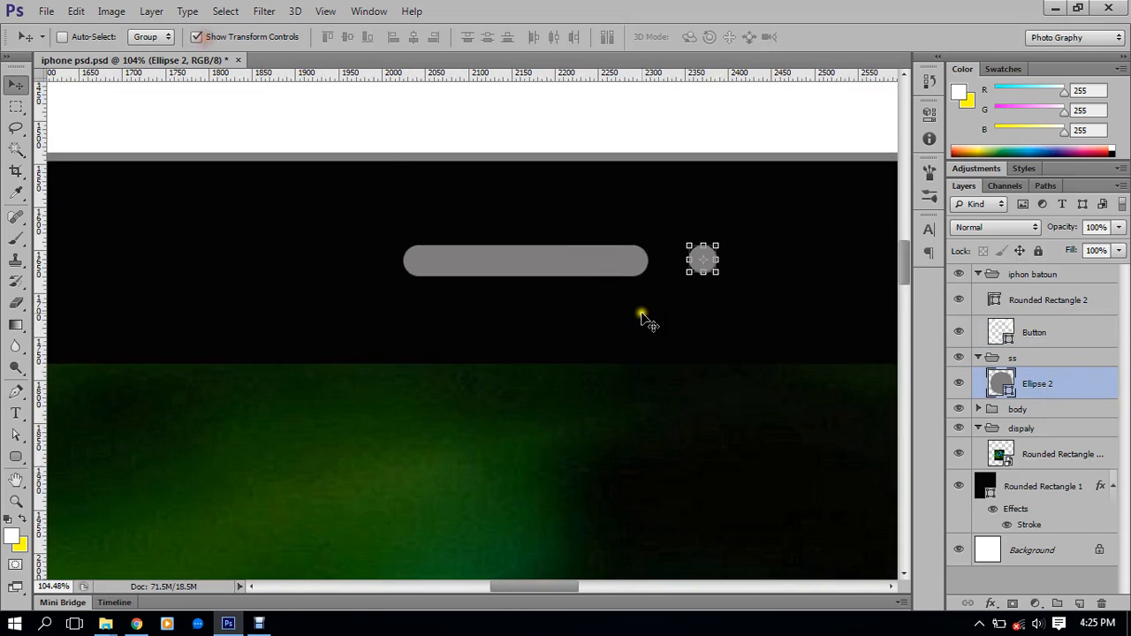
Reduce the Rounded Rectangle 2 speaker bar's height slightly and apply it
left_click(1035, 336)
left_click(1036, 299)
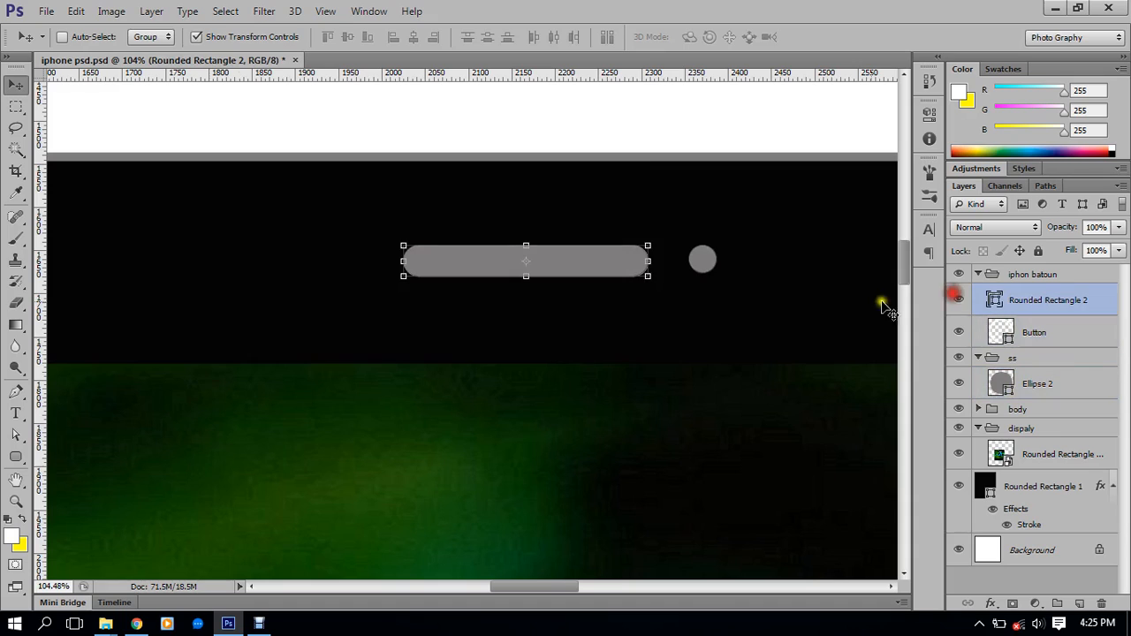
left_click_drag(534, 276, 530, 270)
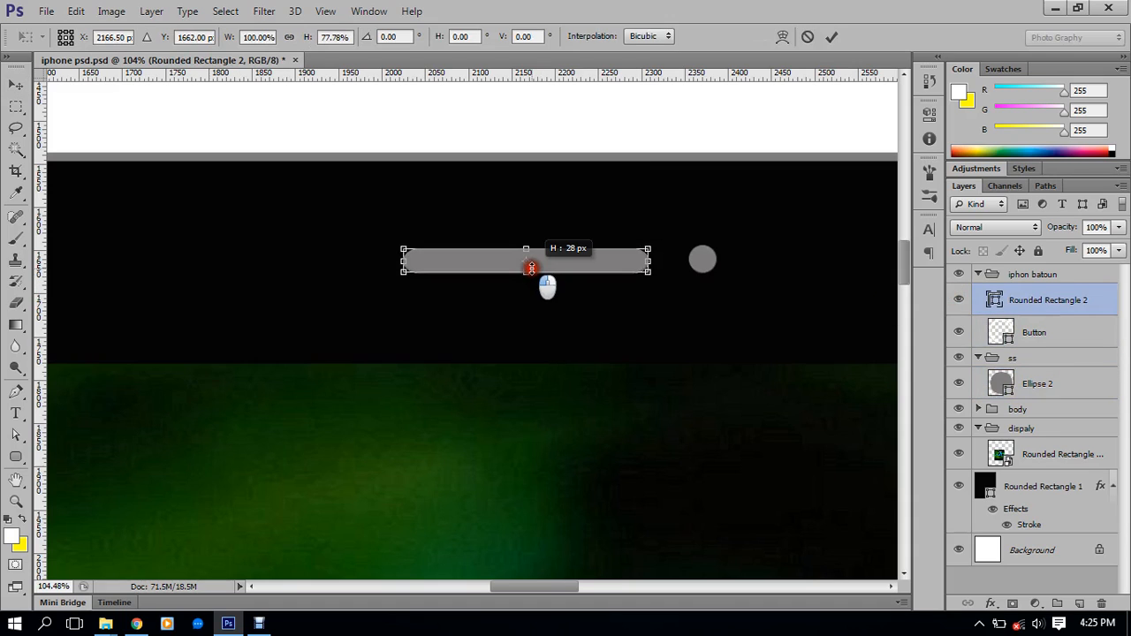
left_click_drag(531, 264, 528, 269)
left_click(836, 37)
Shrink the Ellipse 2 camera dot to about 23 px and hide the transform controls
scroll(614, 227, "down", 3)
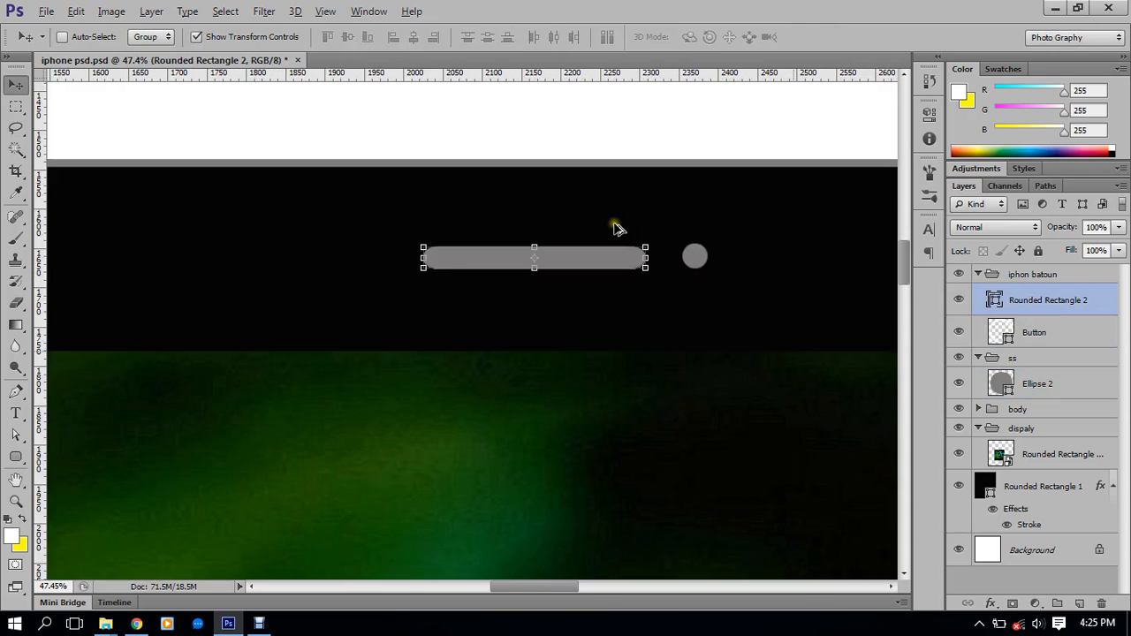
scroll(686, 242, "up", 4)
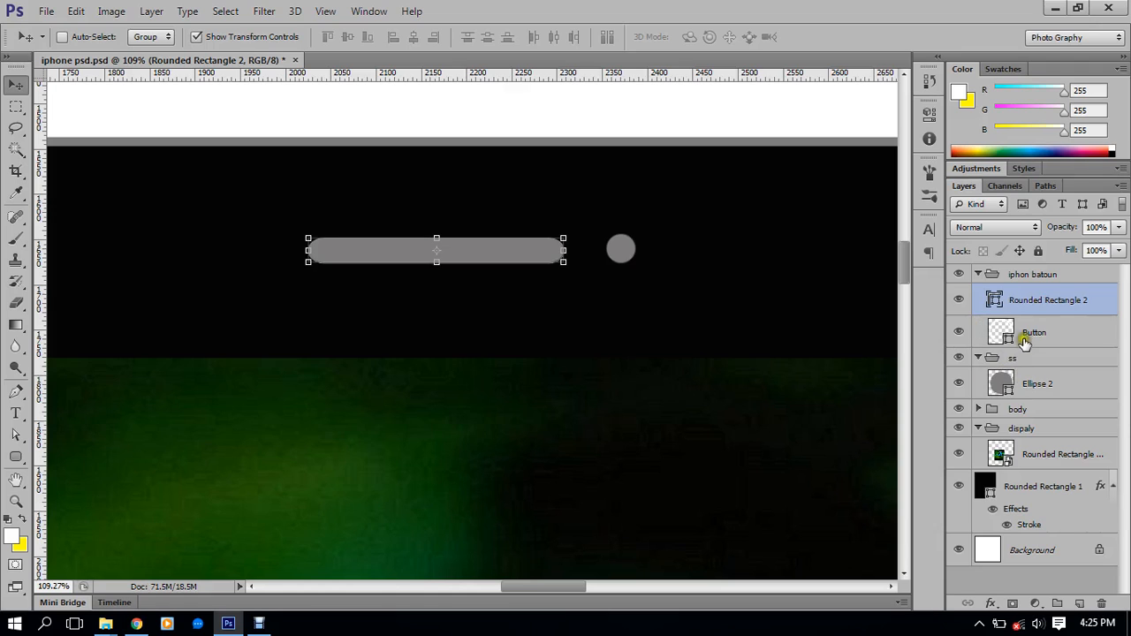
left_click(1023, 334)
left_click(1023, 385)
scroll(621, 249, "up", 3)
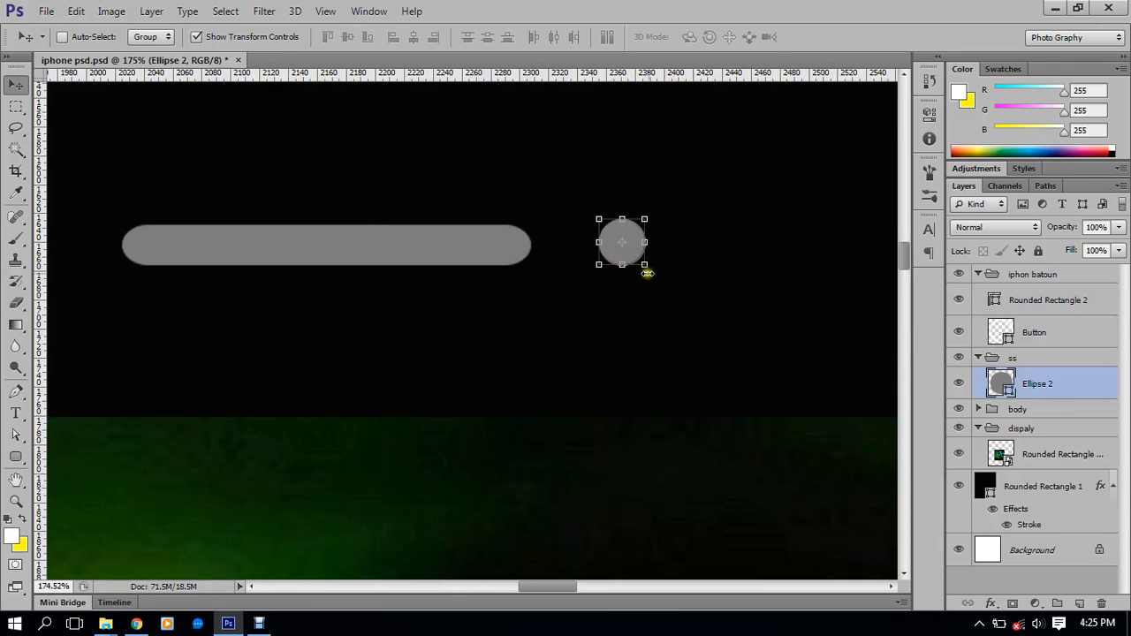
left_click_drag(643, 266, 637, 259)
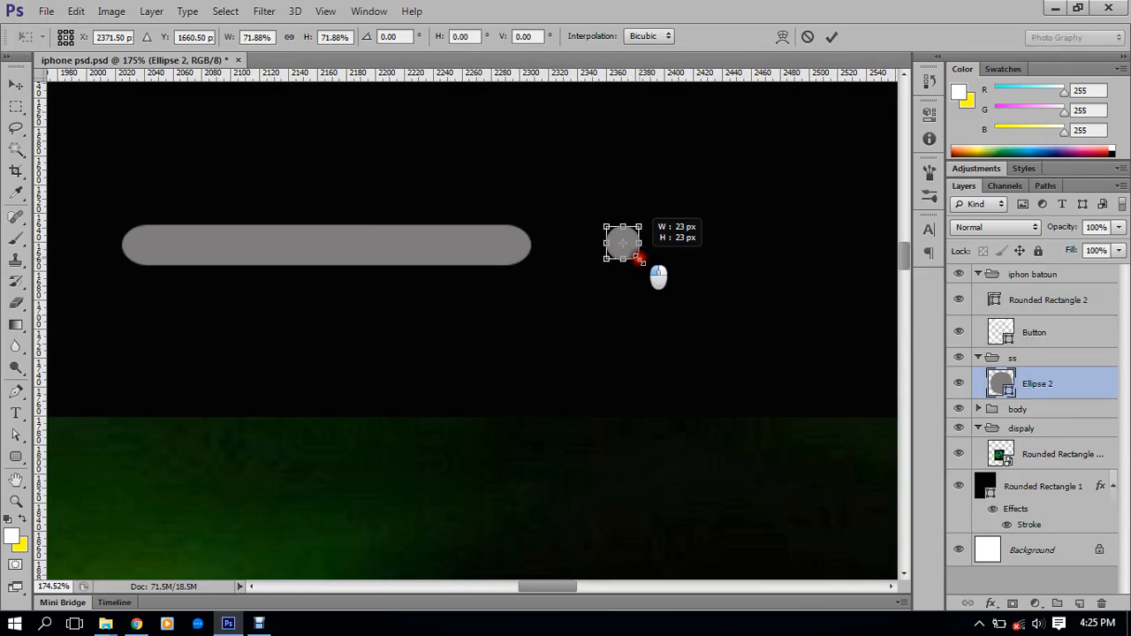
left_click(831, 37)
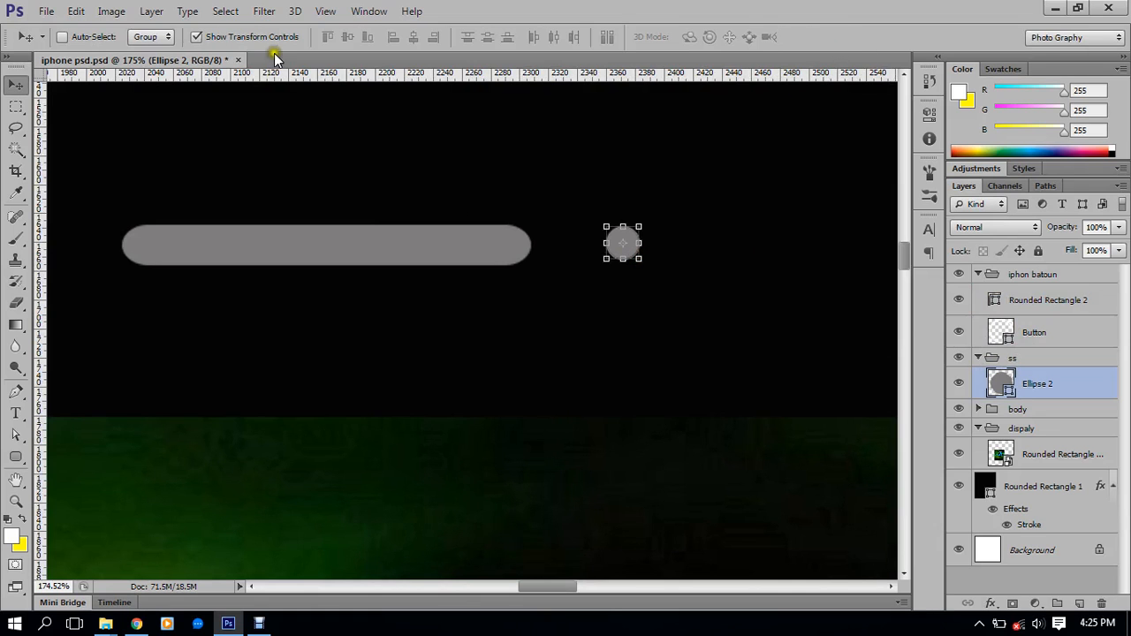
left_click(195, 36)
scroll(424, 172, "down", 5)
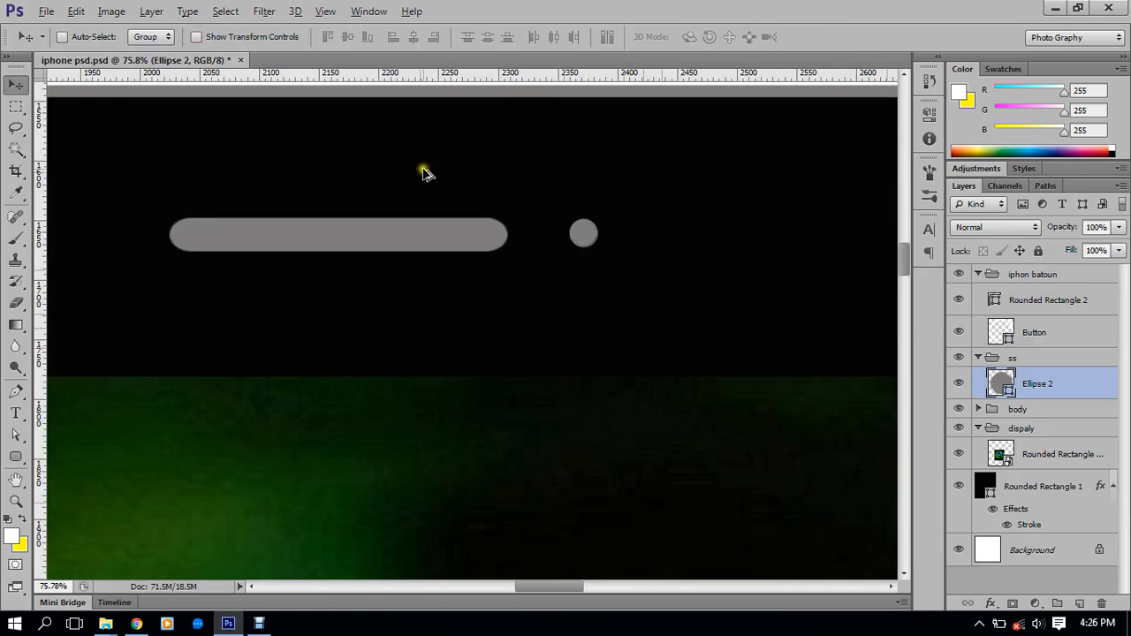
scroll(469, 235, "down", 6)
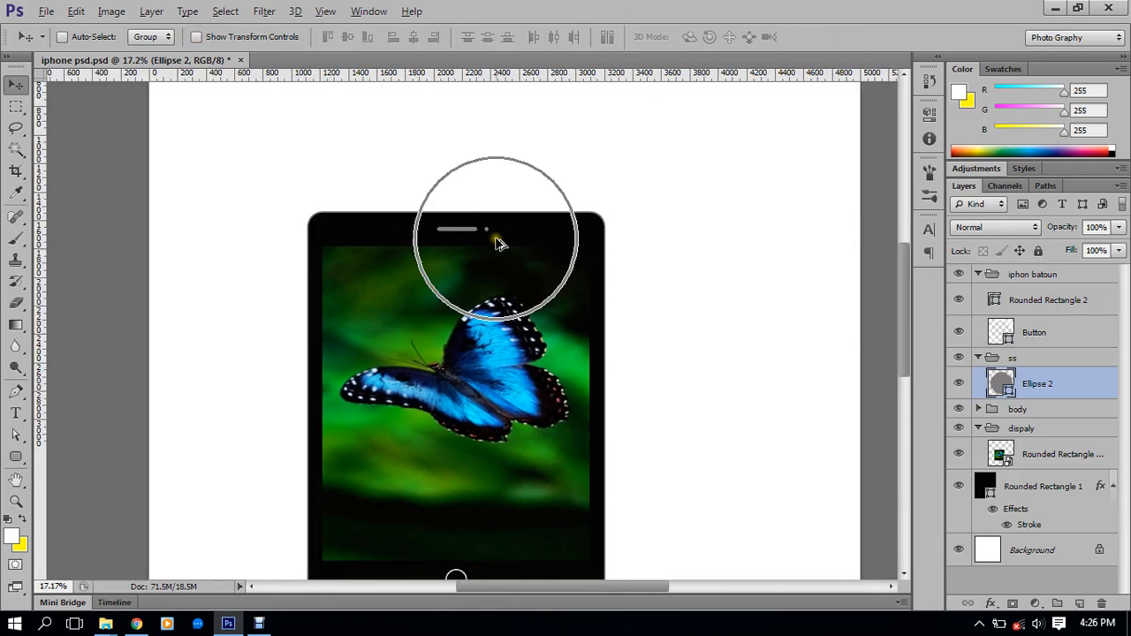
scroll(499, 247, "down", 1)
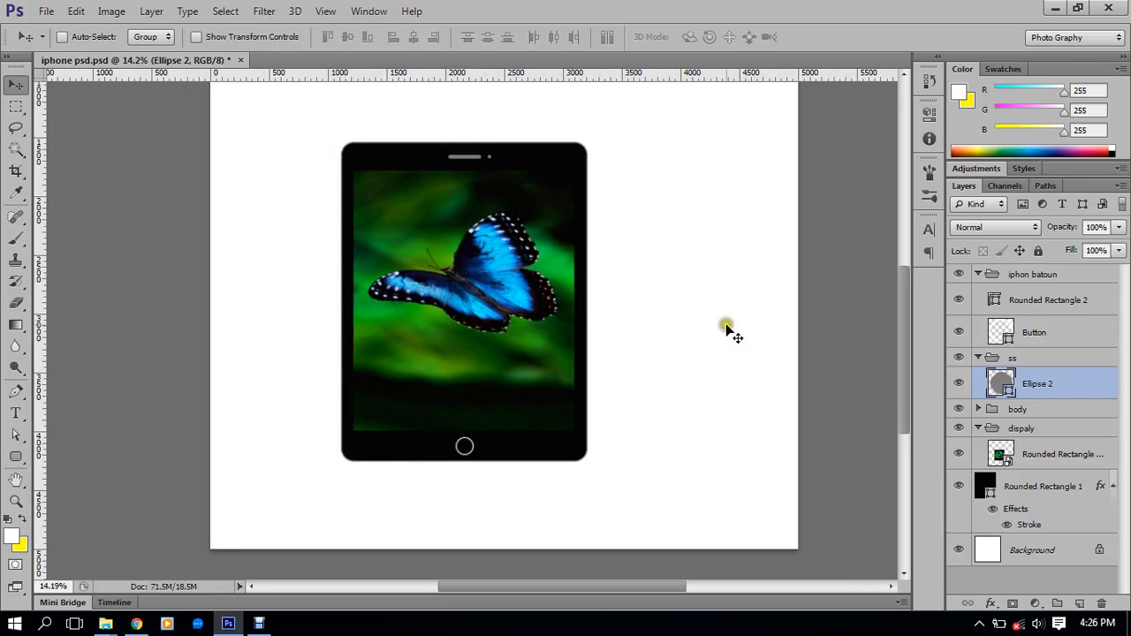
Group all the phone layers into Group 1 and move the mockup toward the lower left
left_click(1047, 492)
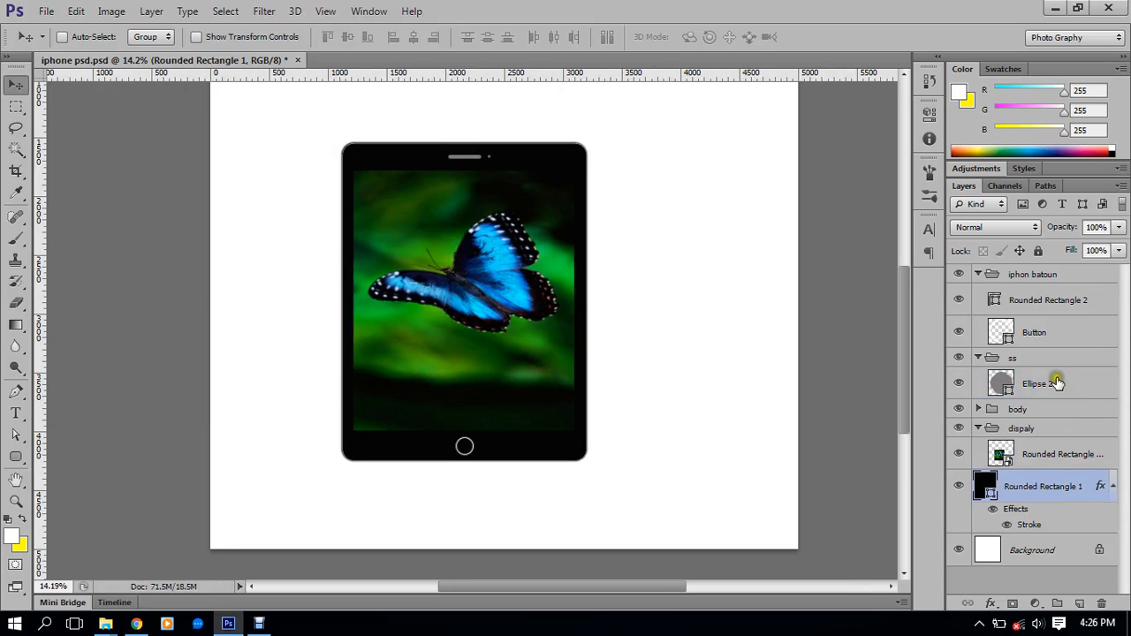
left_click(1032, 275, "shift")
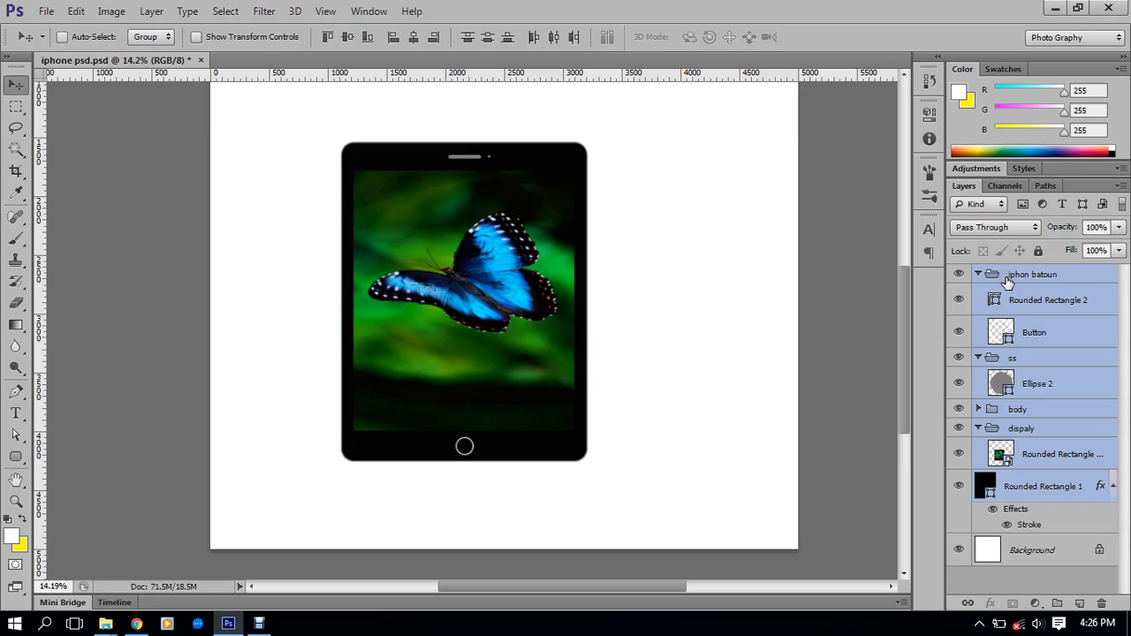
key("ctrl+g")
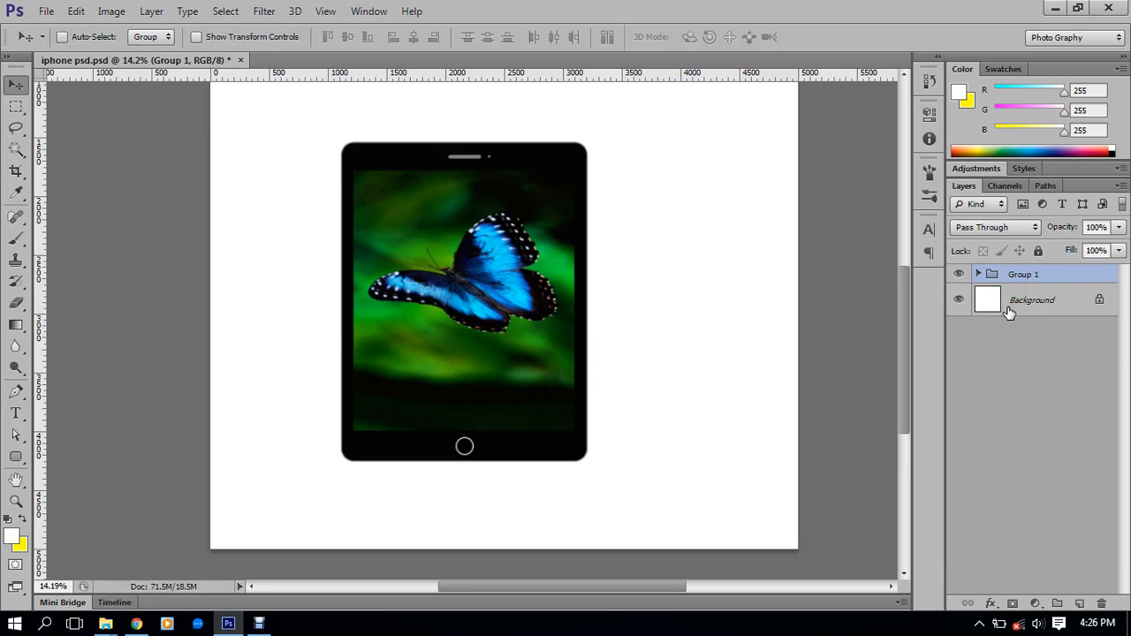
left_click_drag(478, 276, 379, 320)
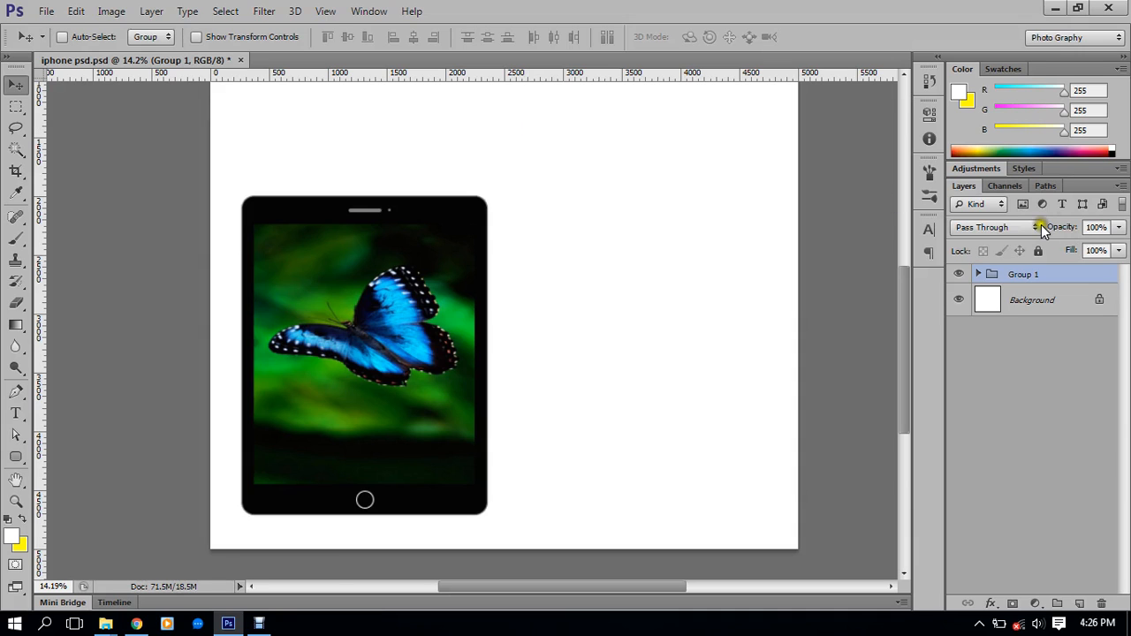
left_click(151, 11)
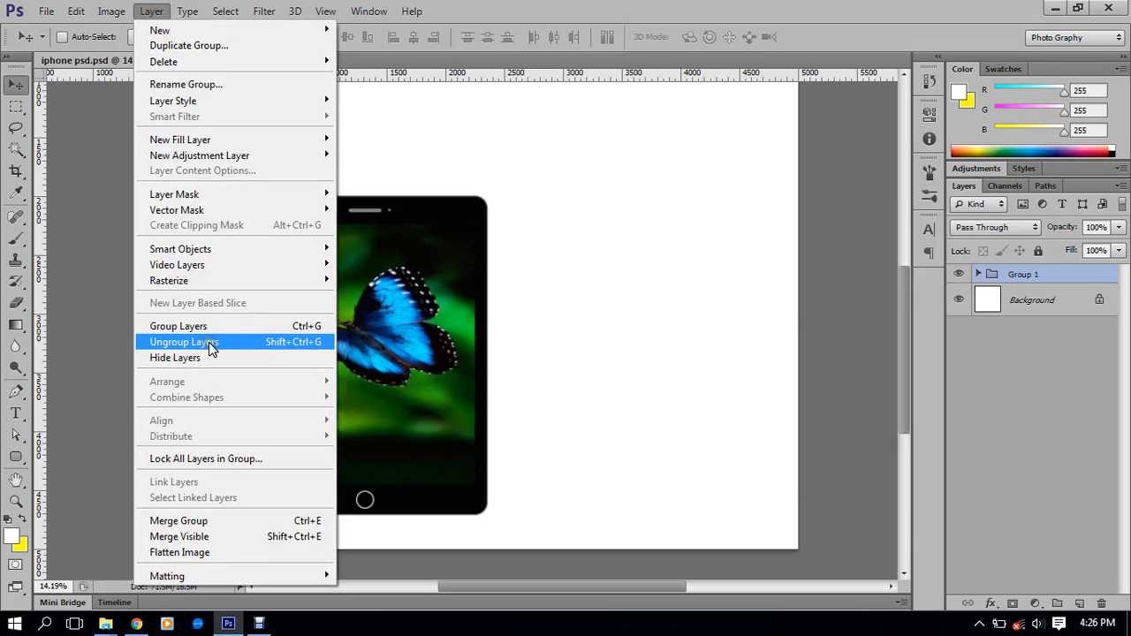
left_click(1072, 248)
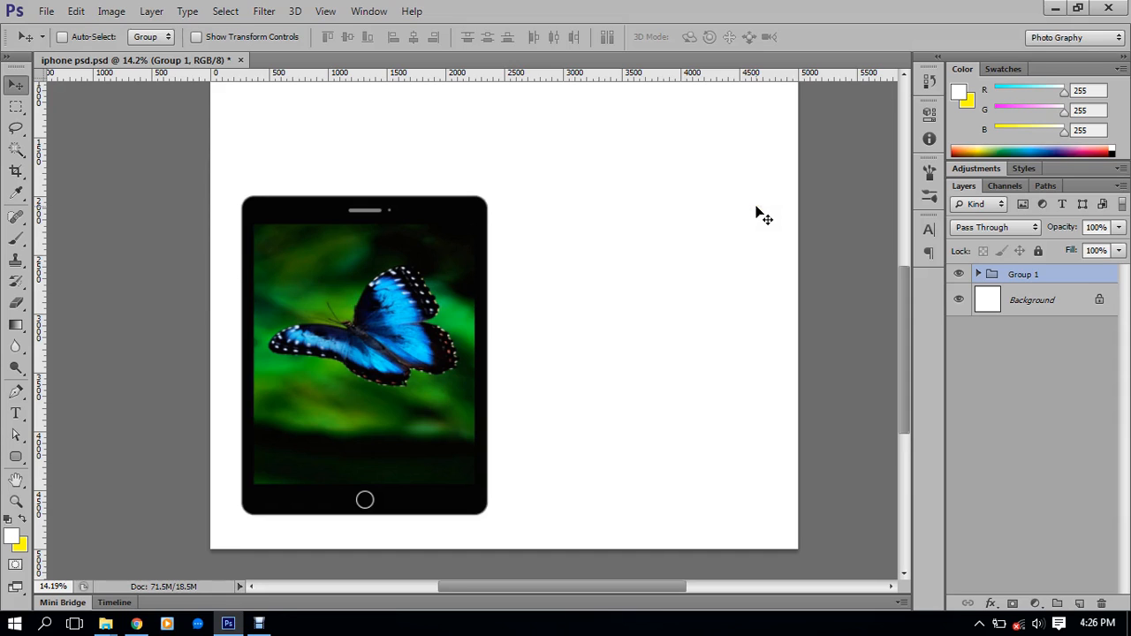
scroll(502, 184, "down", 1)
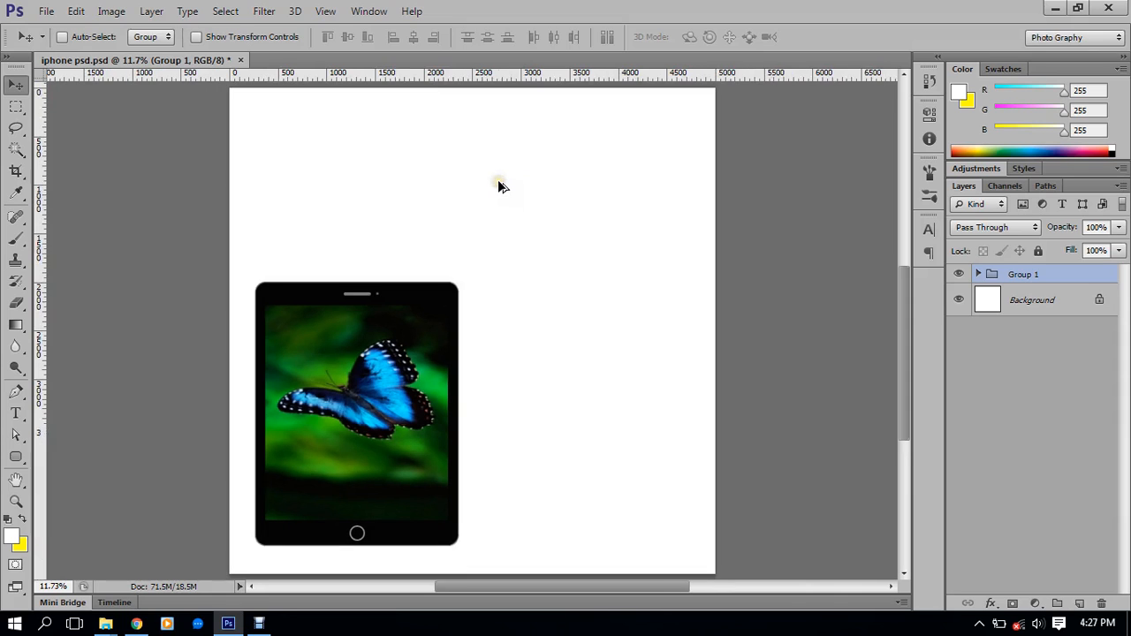
scroll(499, 186, "down", 1)
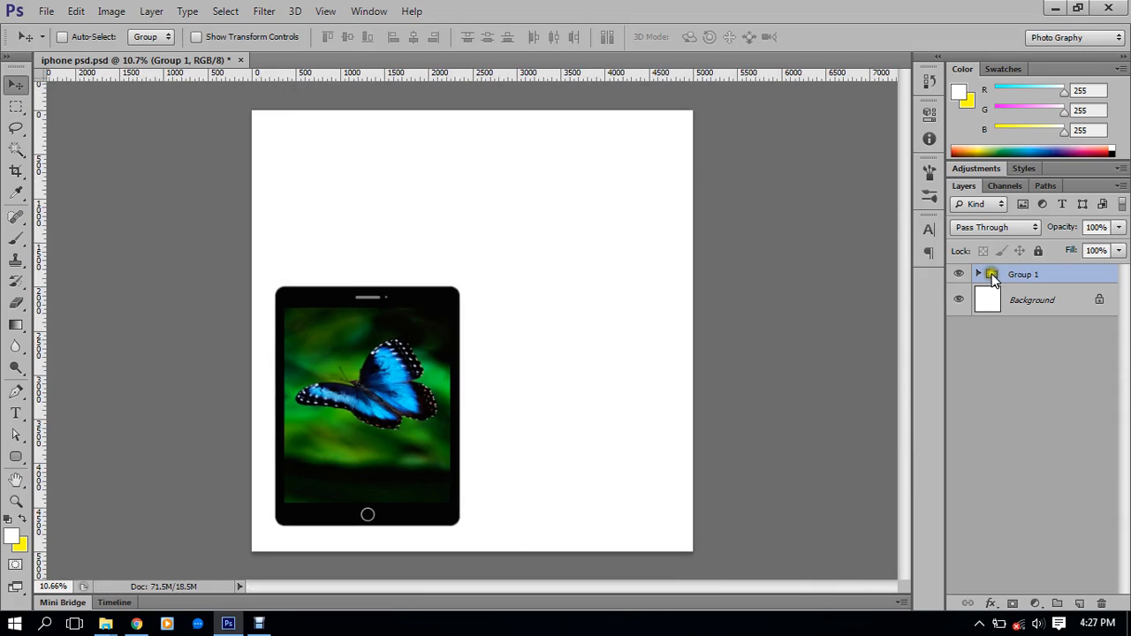
left_click(49, 11)
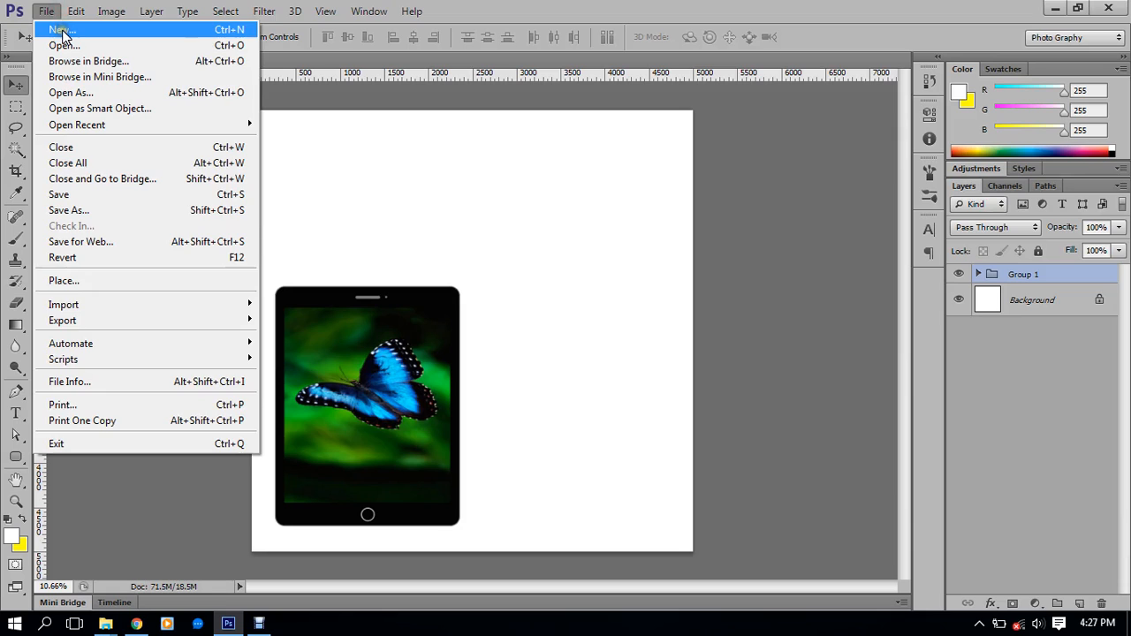
left_click(62, 31)
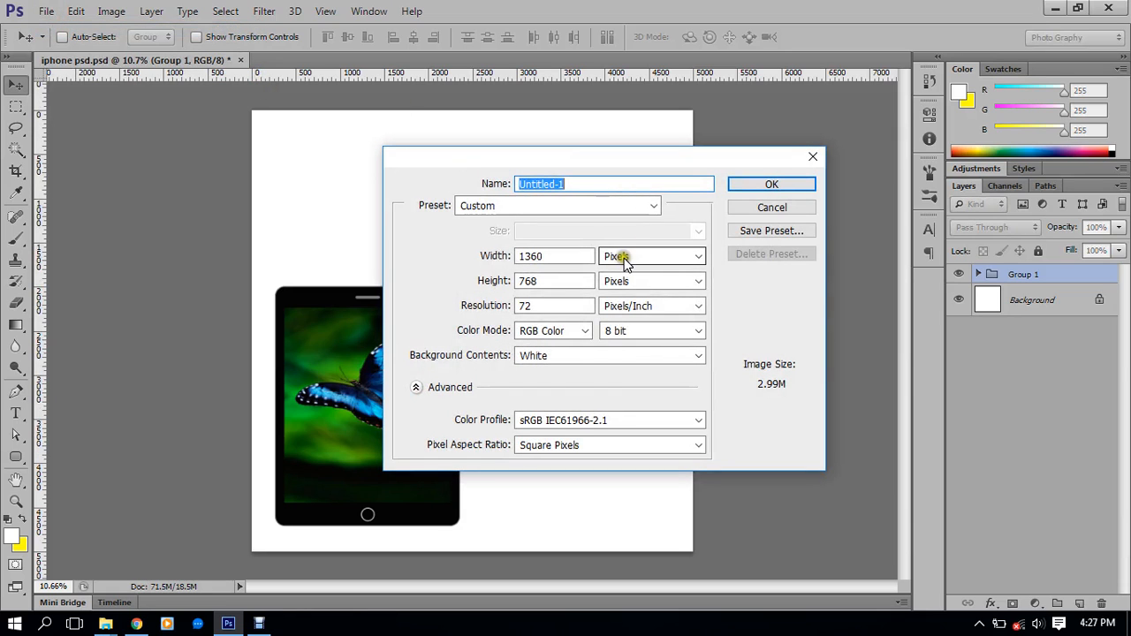
left_click(754, 184)
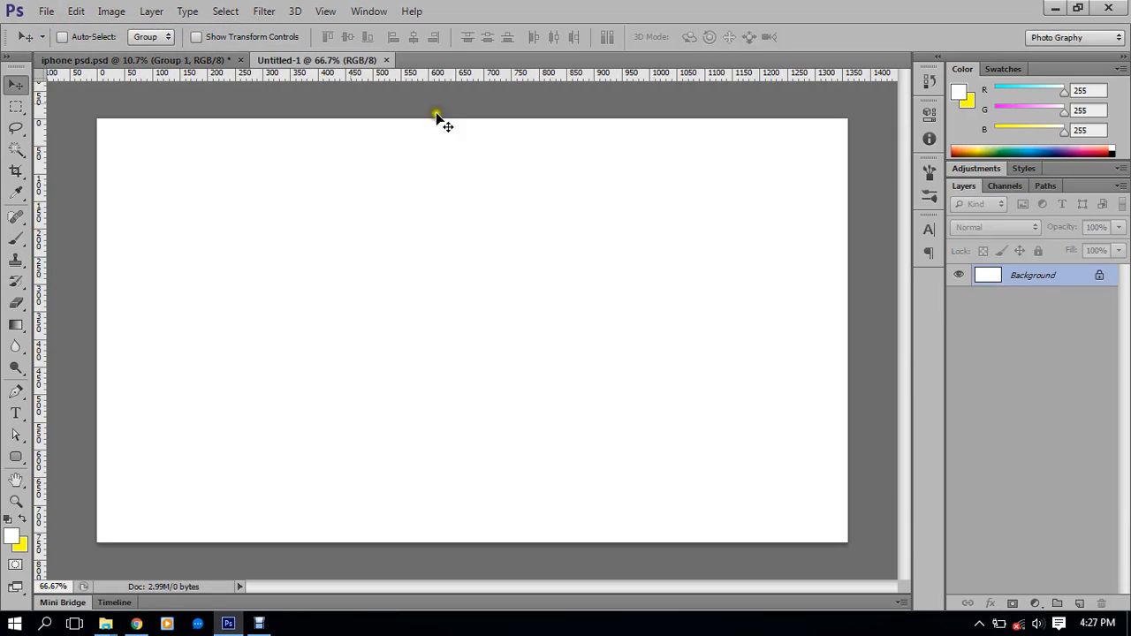
left_click(202, 60)
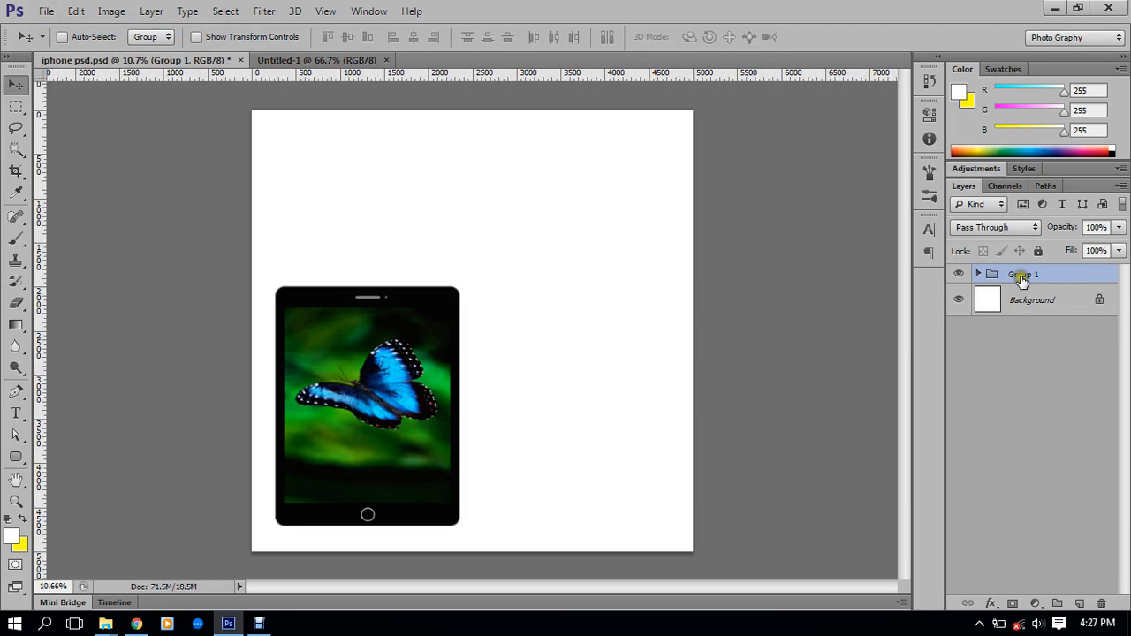
right_click(1021, 276)
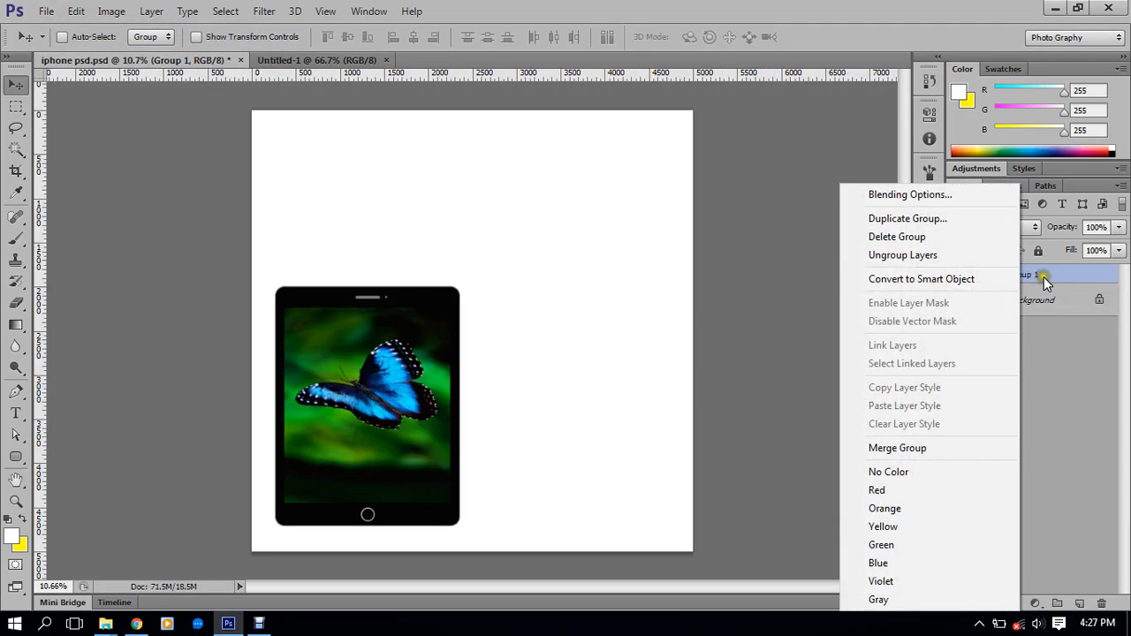
left_click(948, 218)
left_click(506, 247)
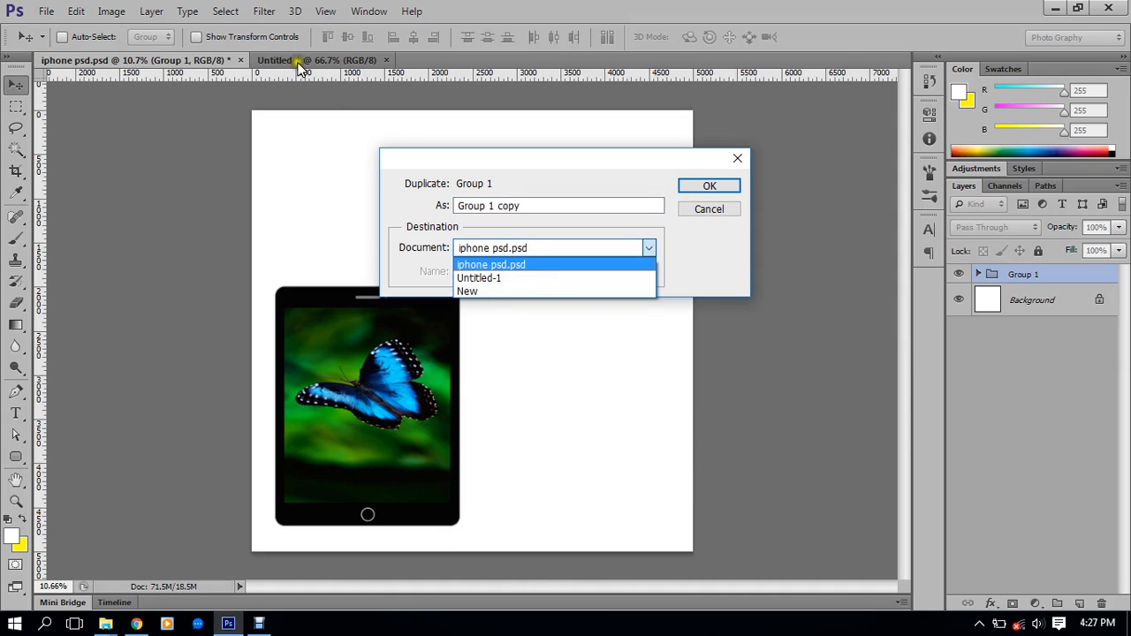
left_click(478, 278)
left_click(724, 186)
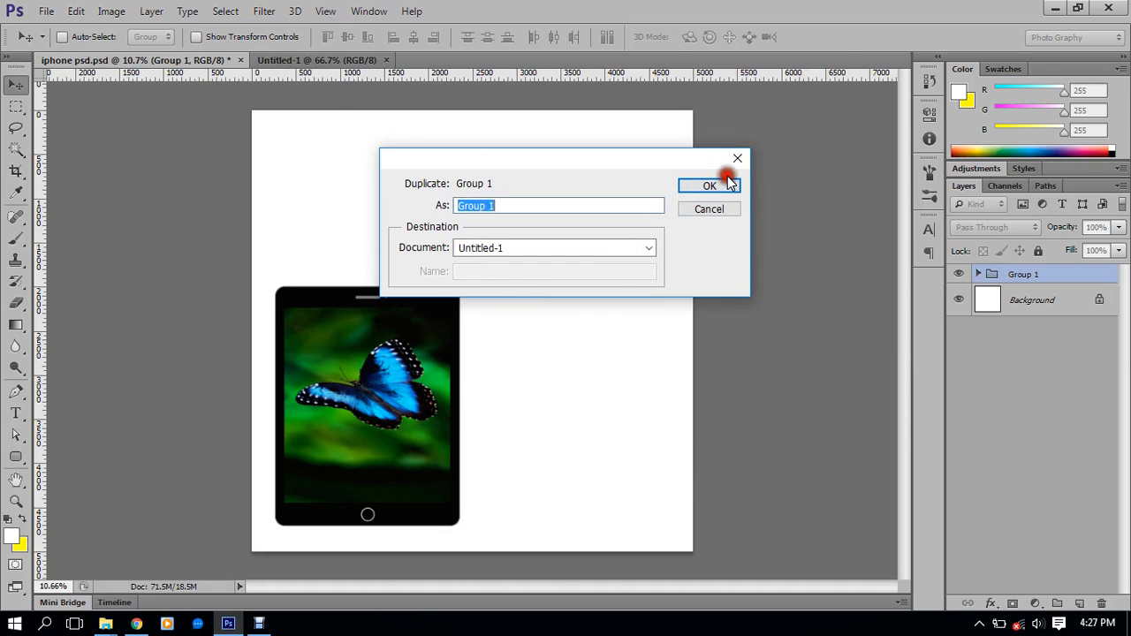
left_click(366, 64)
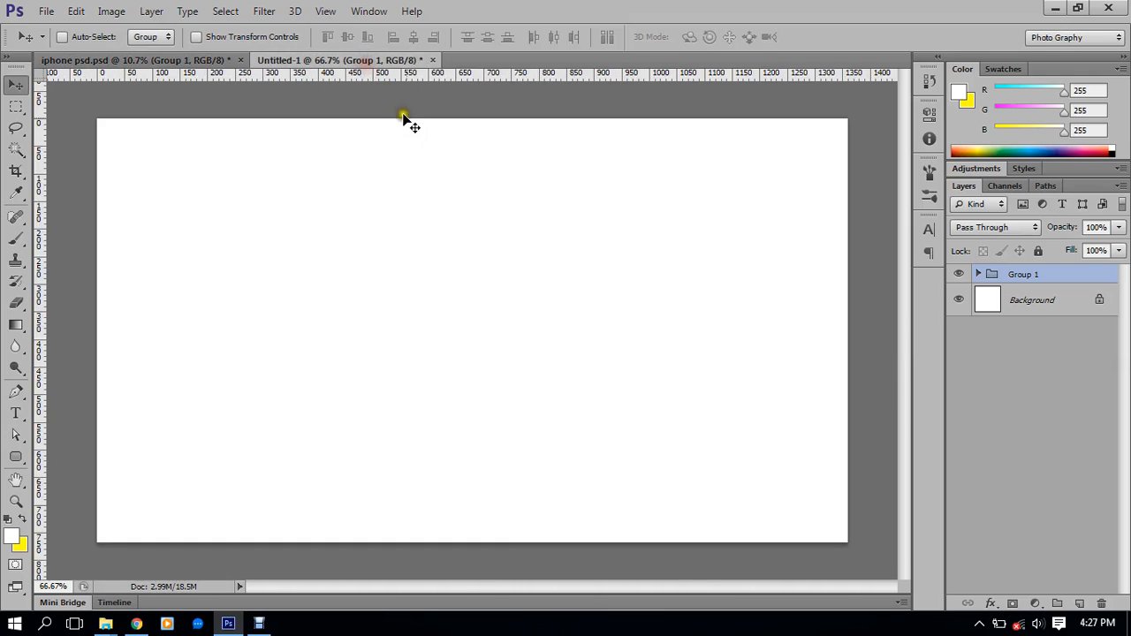
scroll(465, 208, "down", 3)
scroll(465, 210, "down", 1)
left_click(249, 37)
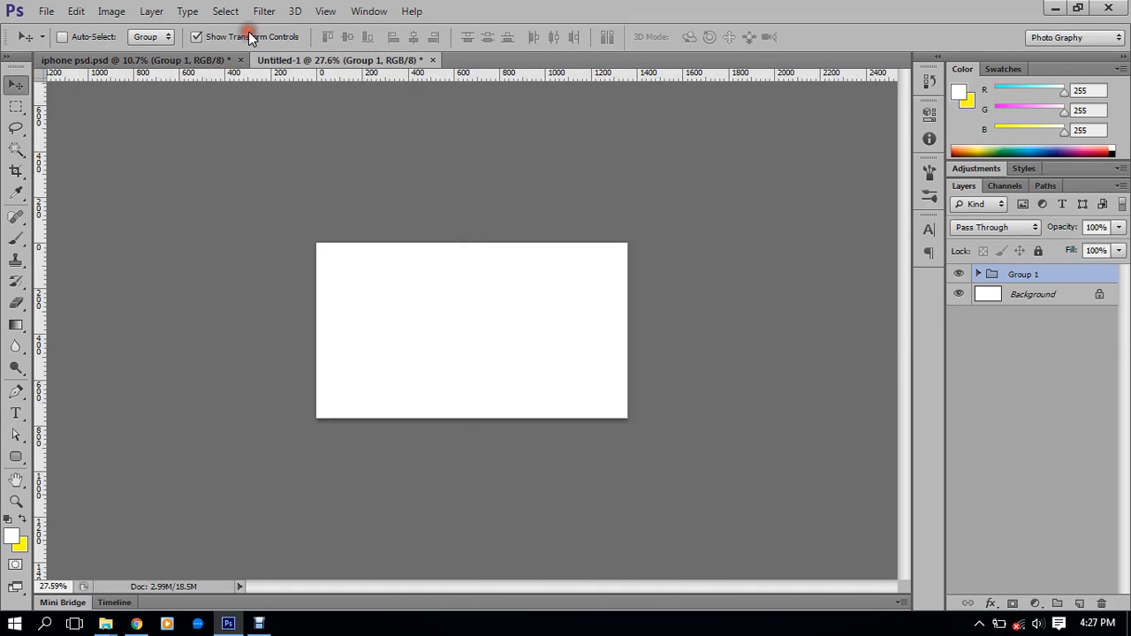
scroll(291, 83, "down", 4)
left_click_drag(535, 487, 516, 358)
left_click_drag(516, 340, 516, 342)
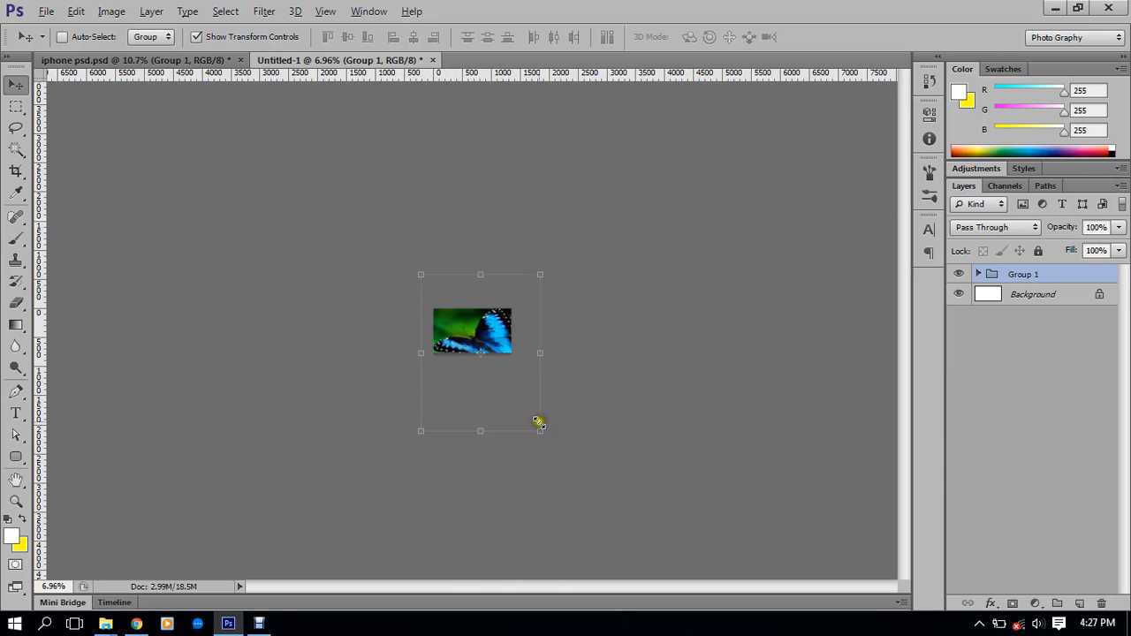
left_click_drag(542, 433, 513, 373)
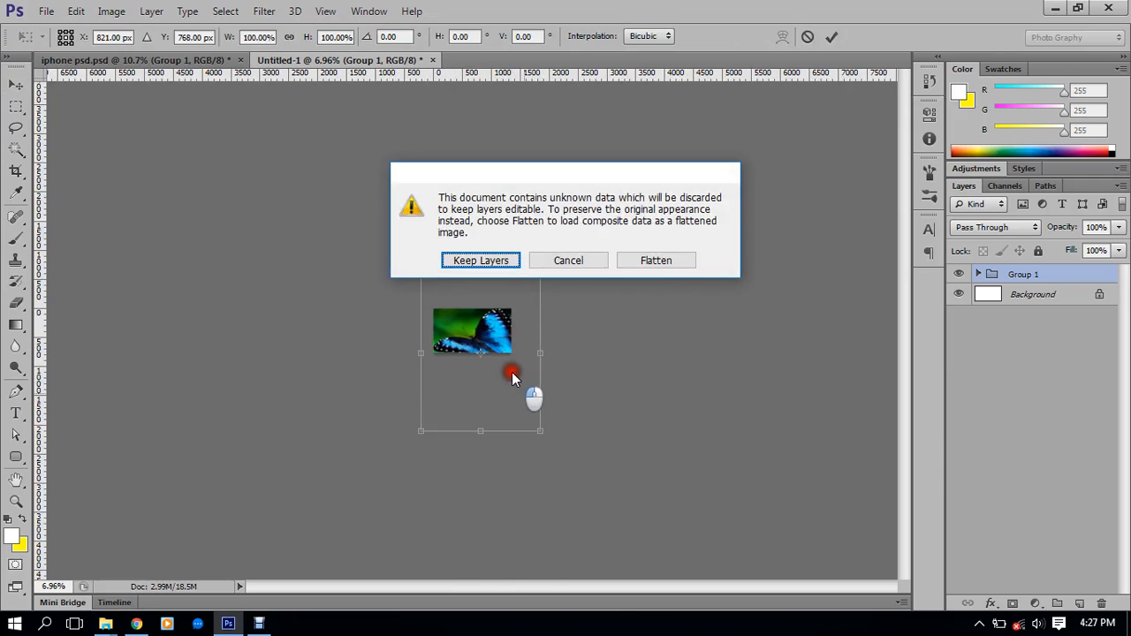
left_click(653, 263)
left_click(576, 256)
left_click(588, 258)
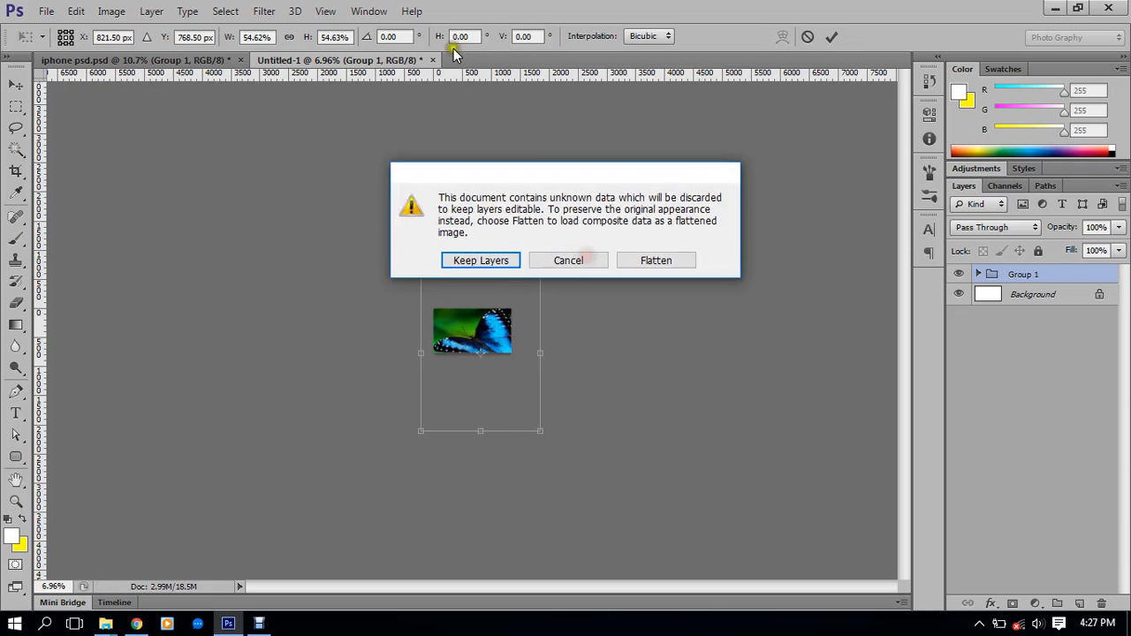
left_click(571, 256)
left_click(570, 258)
left_click(497, 262)
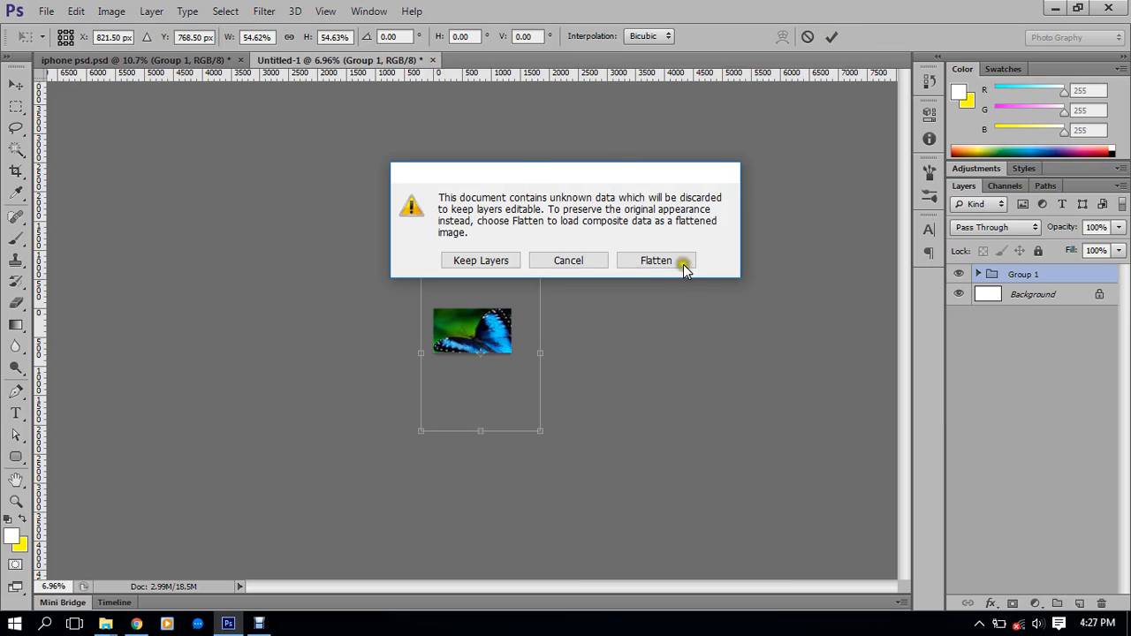
left_click(579, 266)
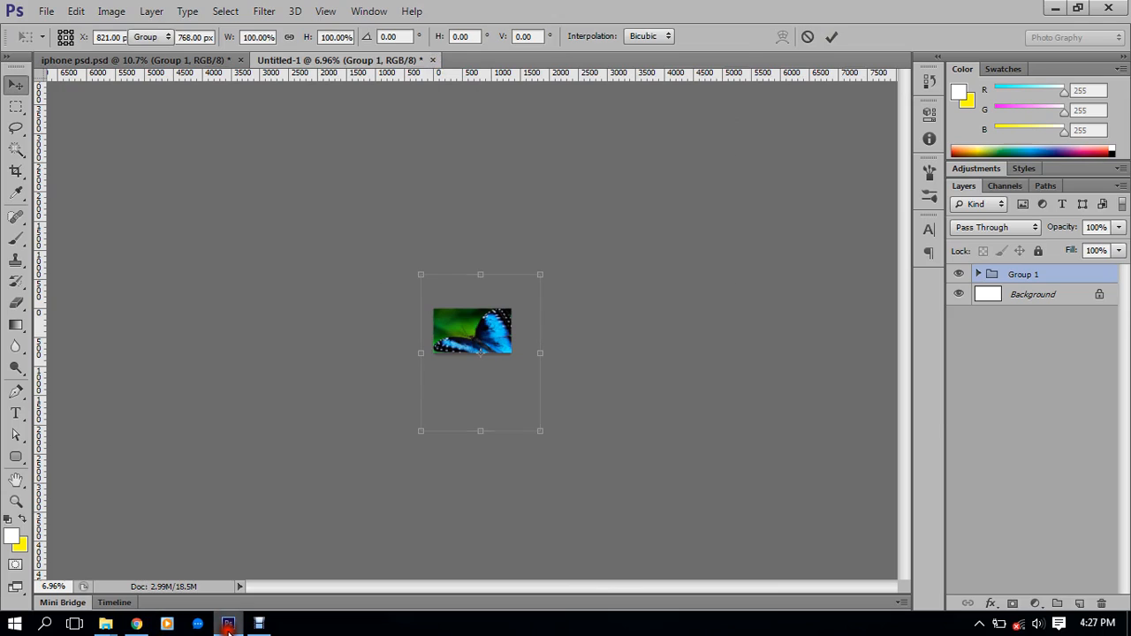
left_click(432, 60)
left_click(551, 240)
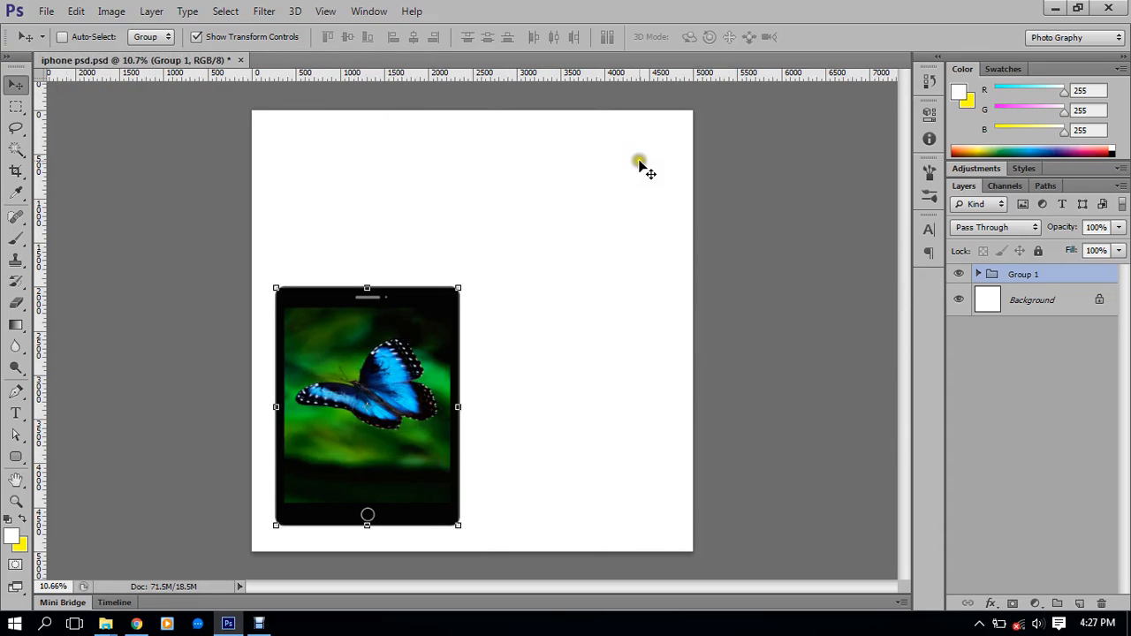
Create a new 5000 × 5000 px document
key("ctrl+n")
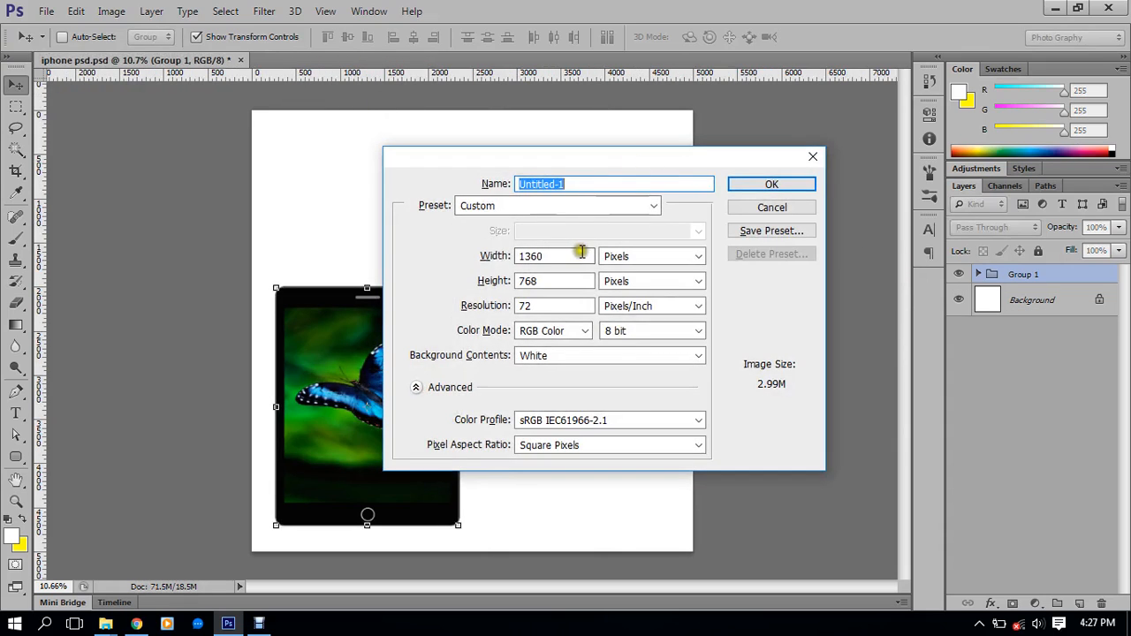
left_click(487, 258)
left_click(457, 258)
type("5000")
left_click(431, 282)
type("5000")
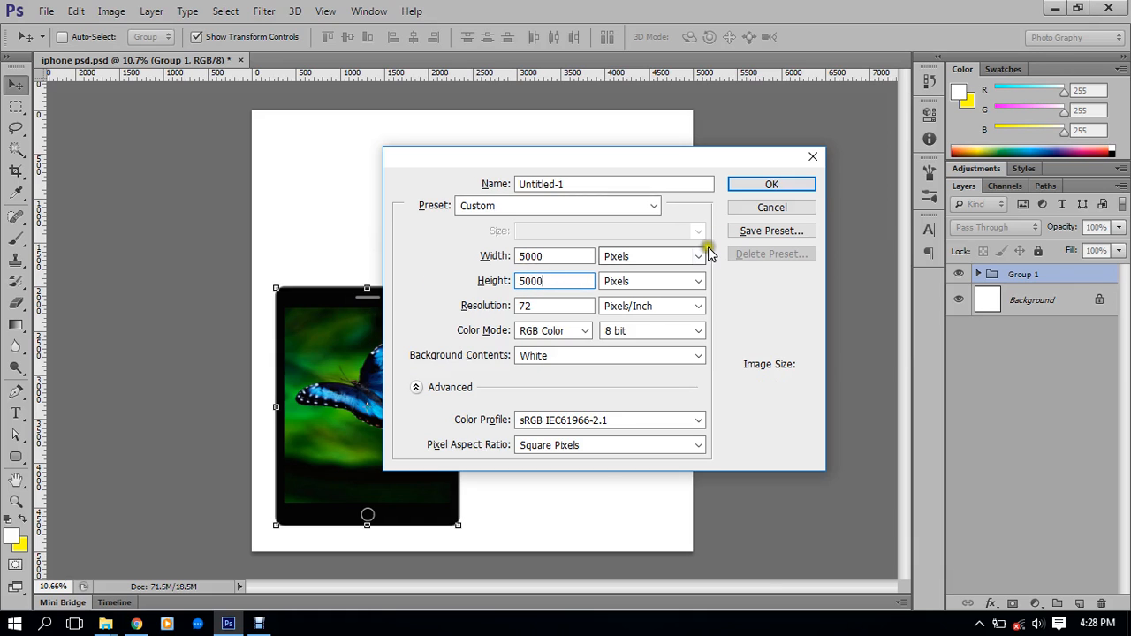
left_click(770, 185)
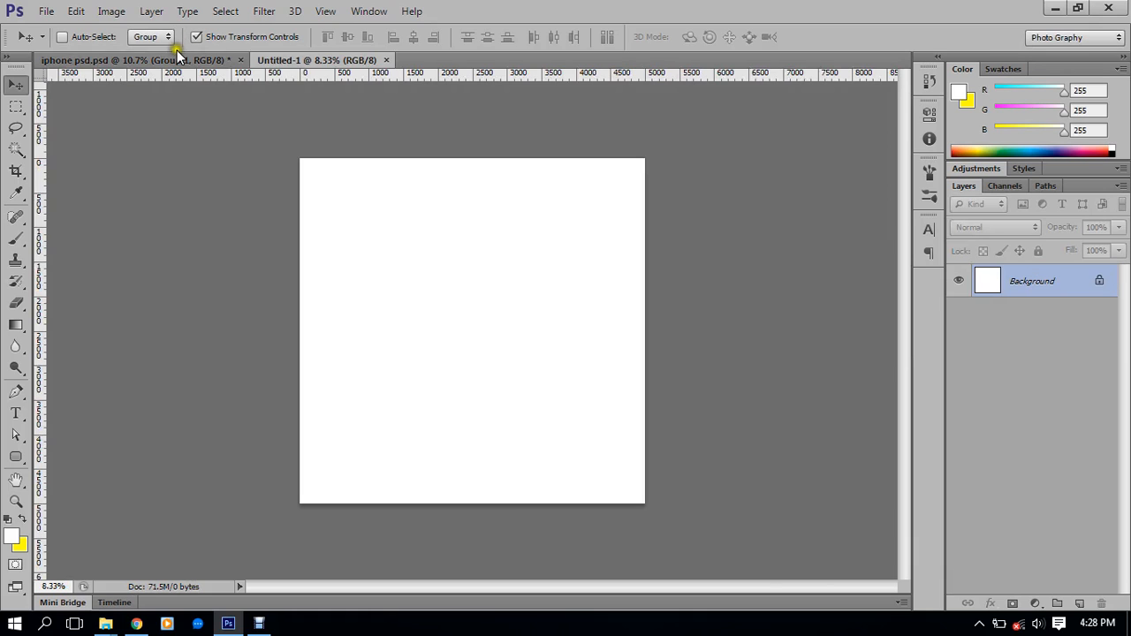
Duplicate Group 1 from iphone psd into the Untitled-1 document
left_click(182, 58)
right_click(1044, 280)
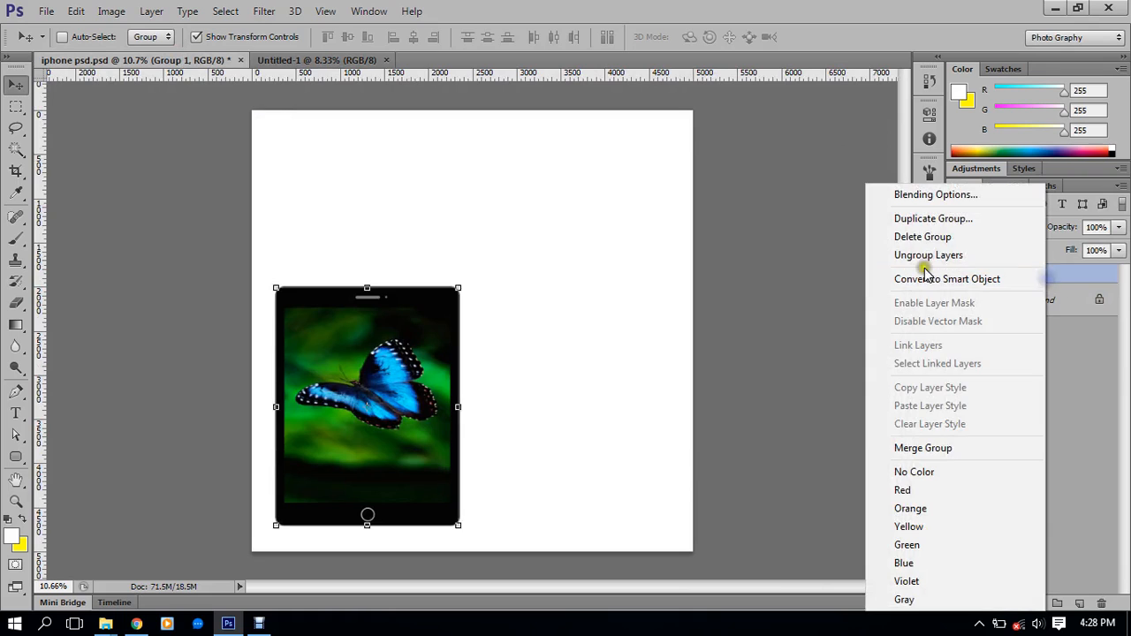
left_click(929, 220)
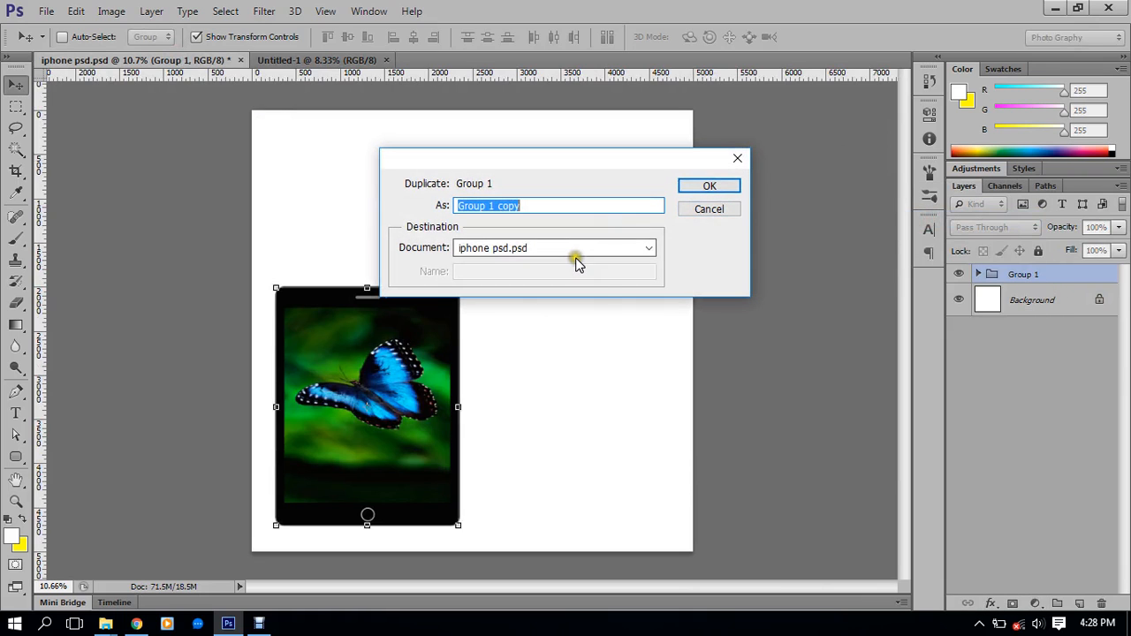
left_click(548, 250)
left_click(507, 276)
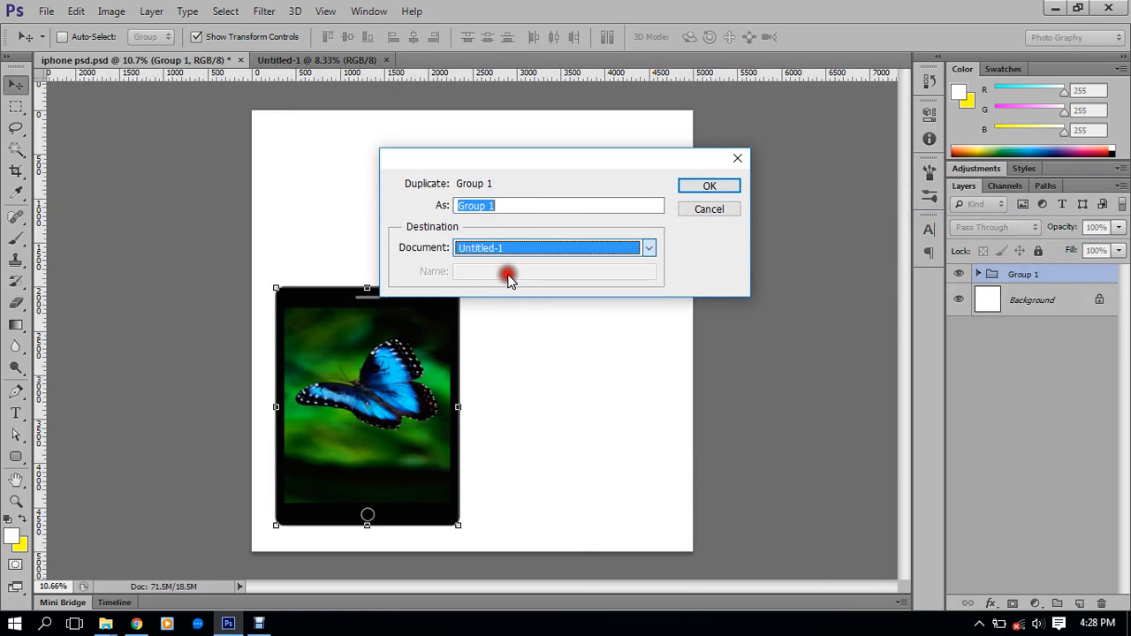
left_click(710, 187)
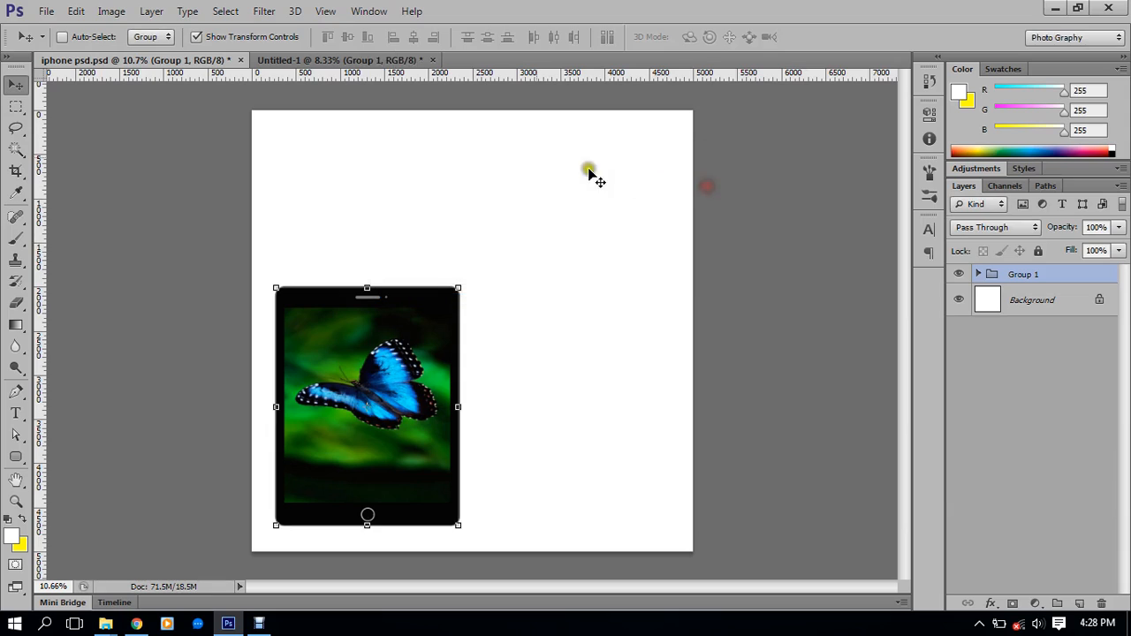
left_click(337, 59)
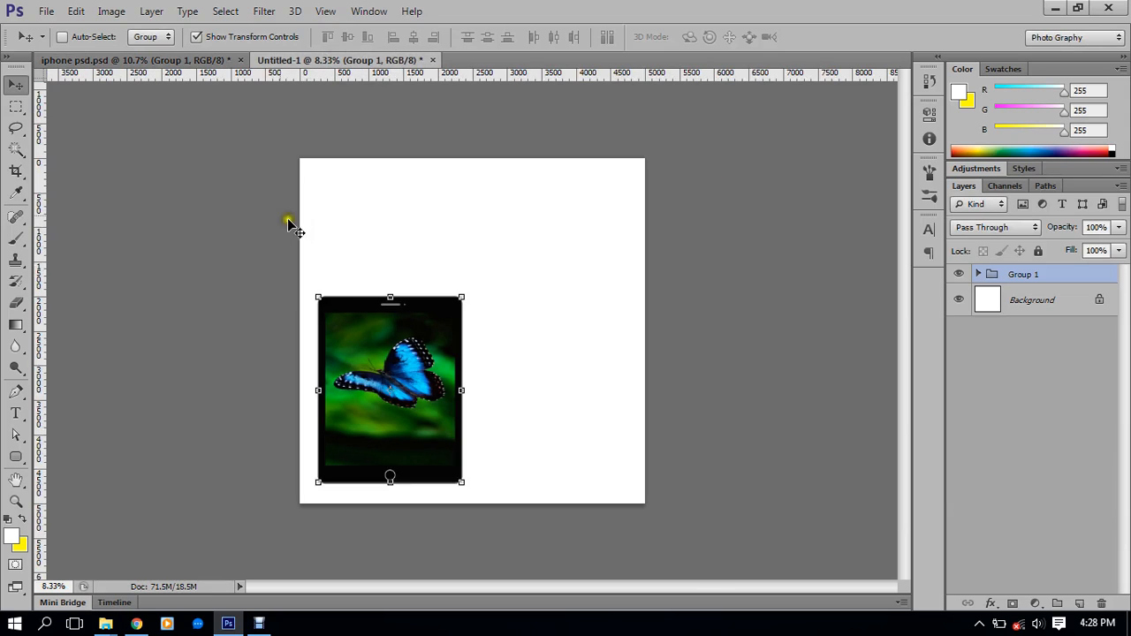
Fit both the Untitled-1 and iphone psd canvases in the window and compare them
left_click(205, 61)
left_click(305, 59)
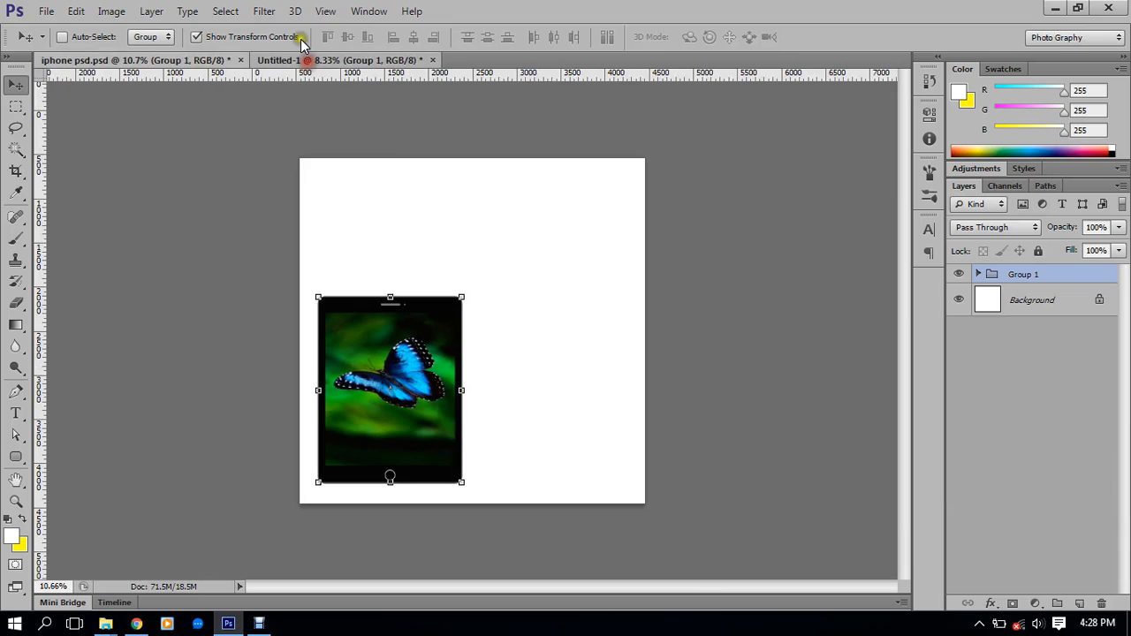
key("ctrl+0")
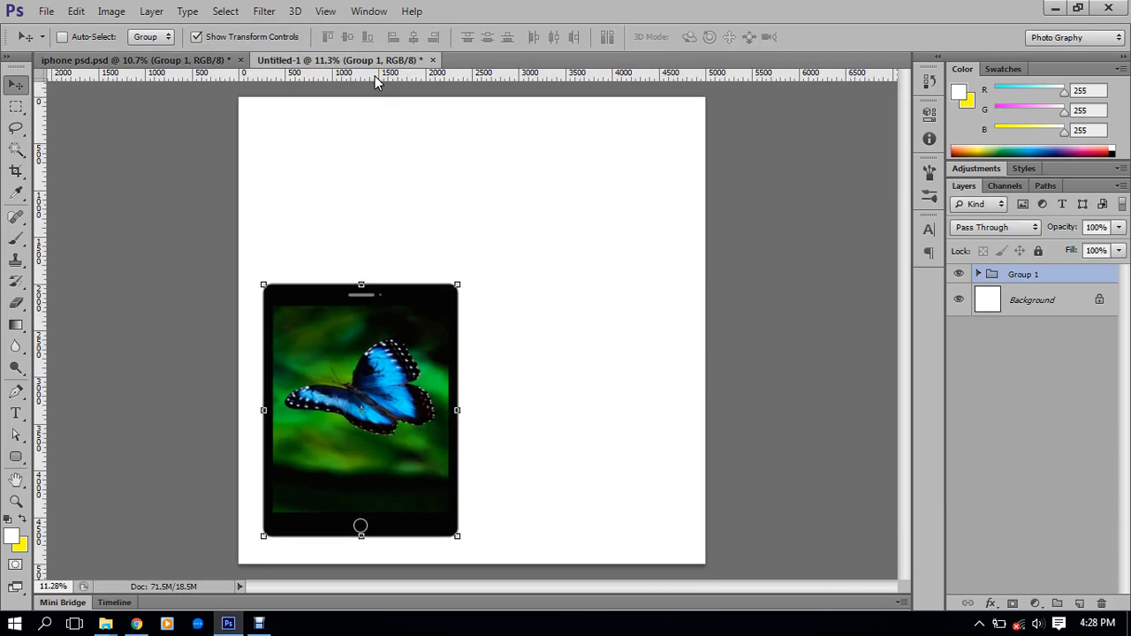
left_click(191, 60)
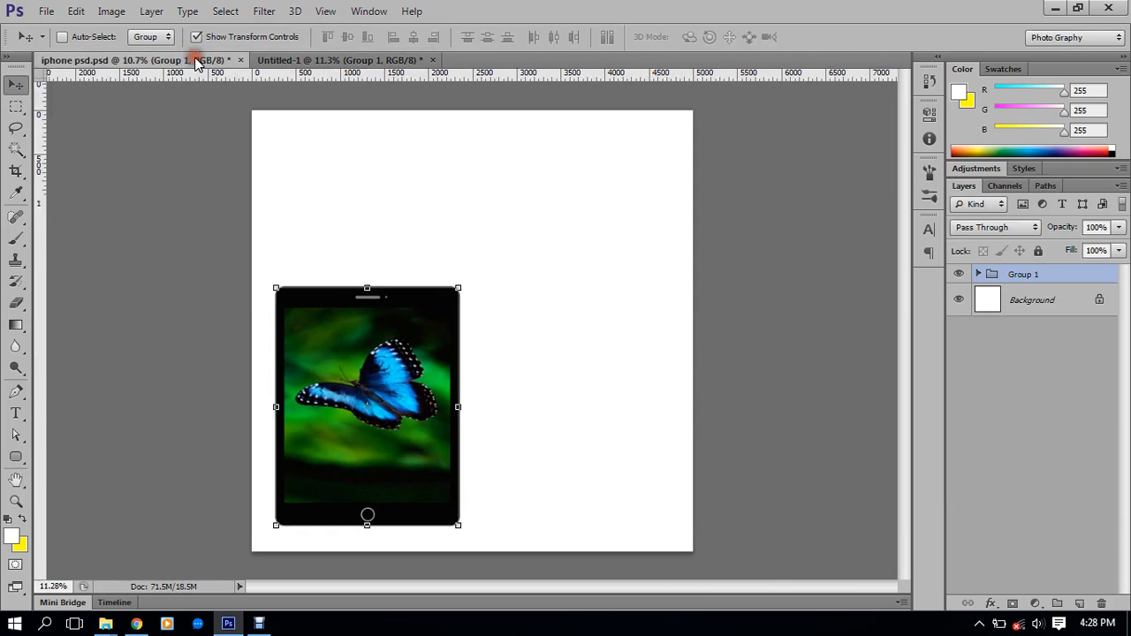
key("ctrl+0")
left_click(264, 62)
left_click(183, 59)
left_click(358, 64)
left_click(214, 63)
scroll(550, 269, "down", 1)
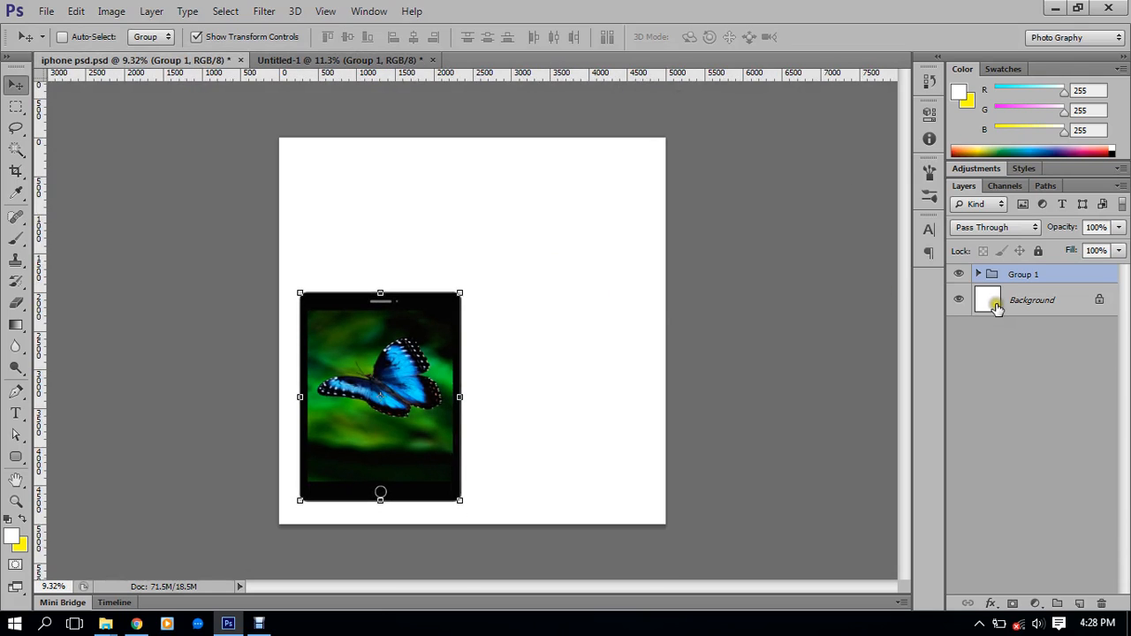
Undo the phone group in Untitled-1 and try dragging Group 1 over from iphone psd
left_click(340, 59)
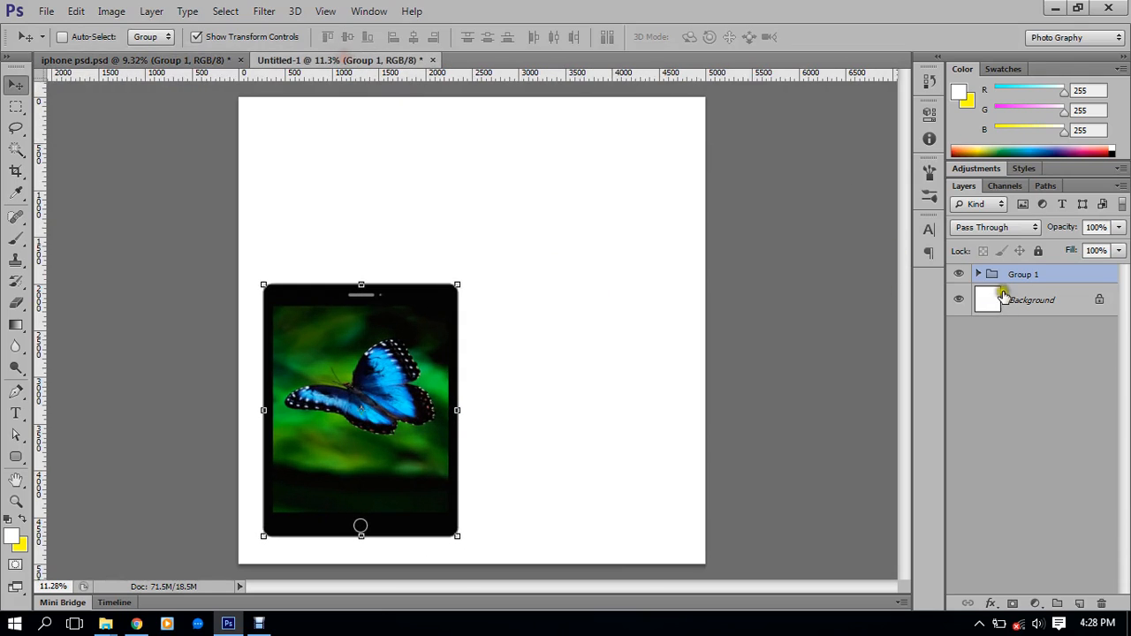
key("ctrl+z")
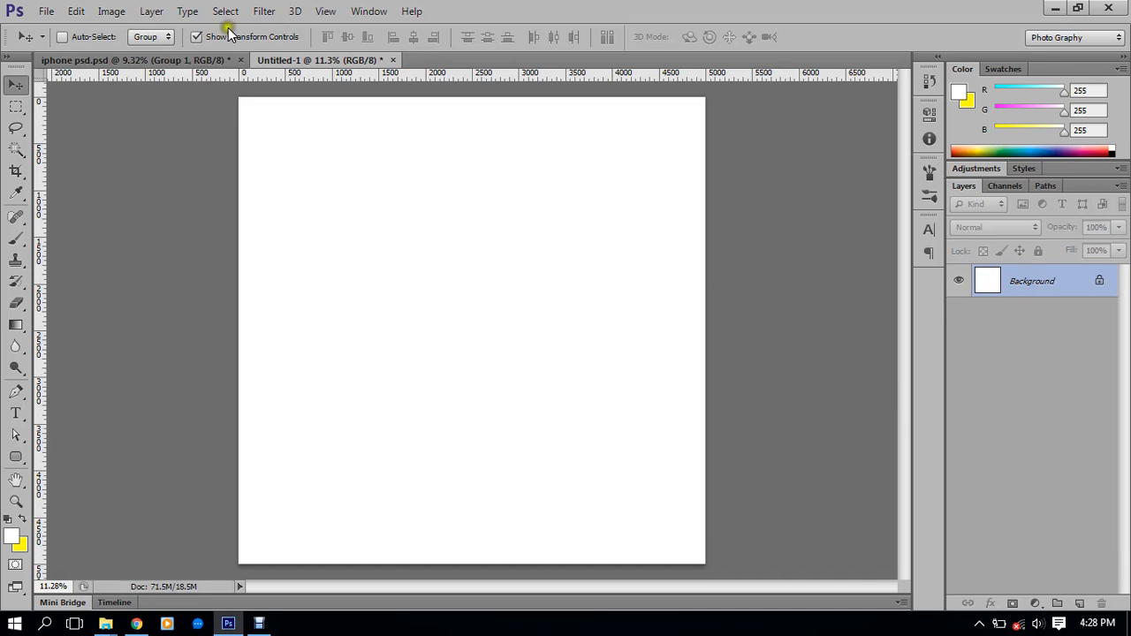
left_click(177, 56)
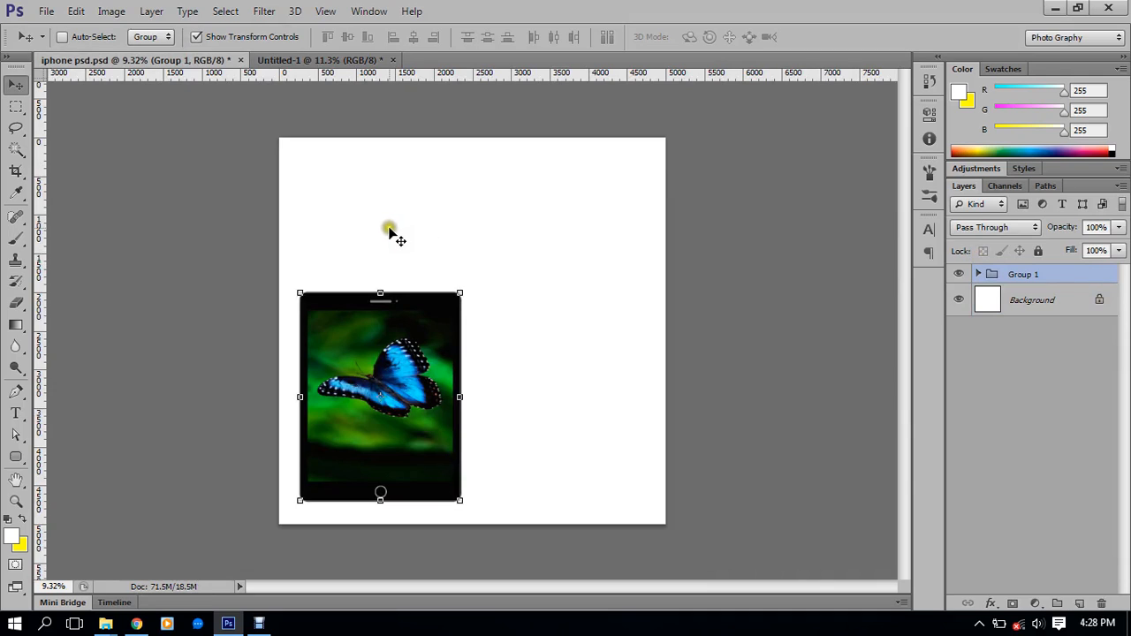
left_click_drag(1039, 292, 442, 202)
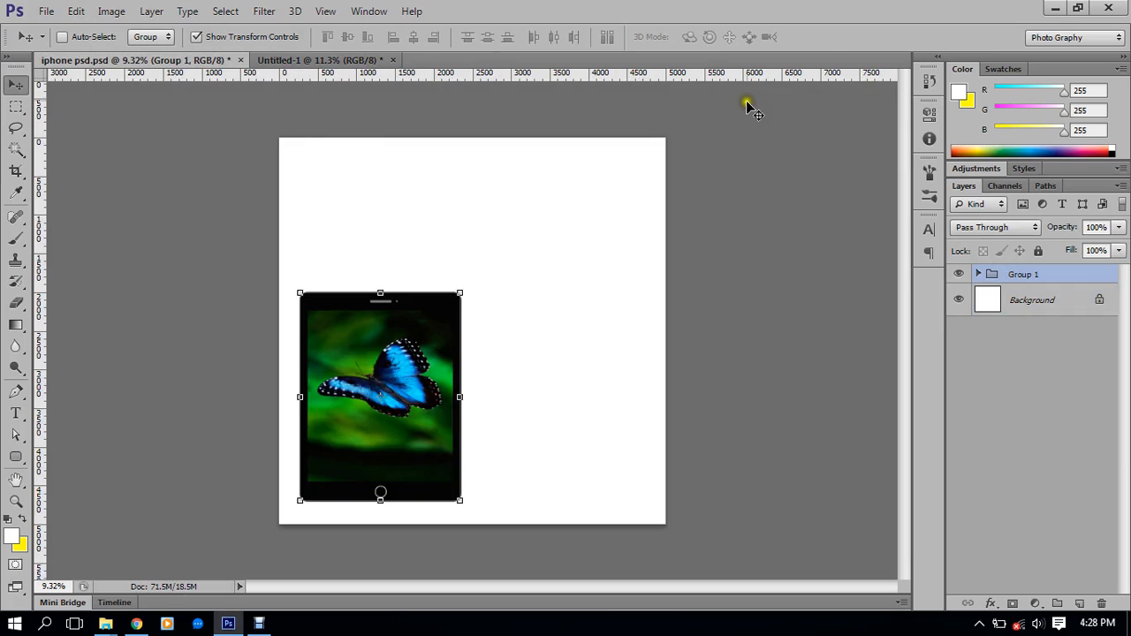
Duplicate the butterfly phone Group 1 with Document set to New, naming it XYZ
right_click(1039, 276)
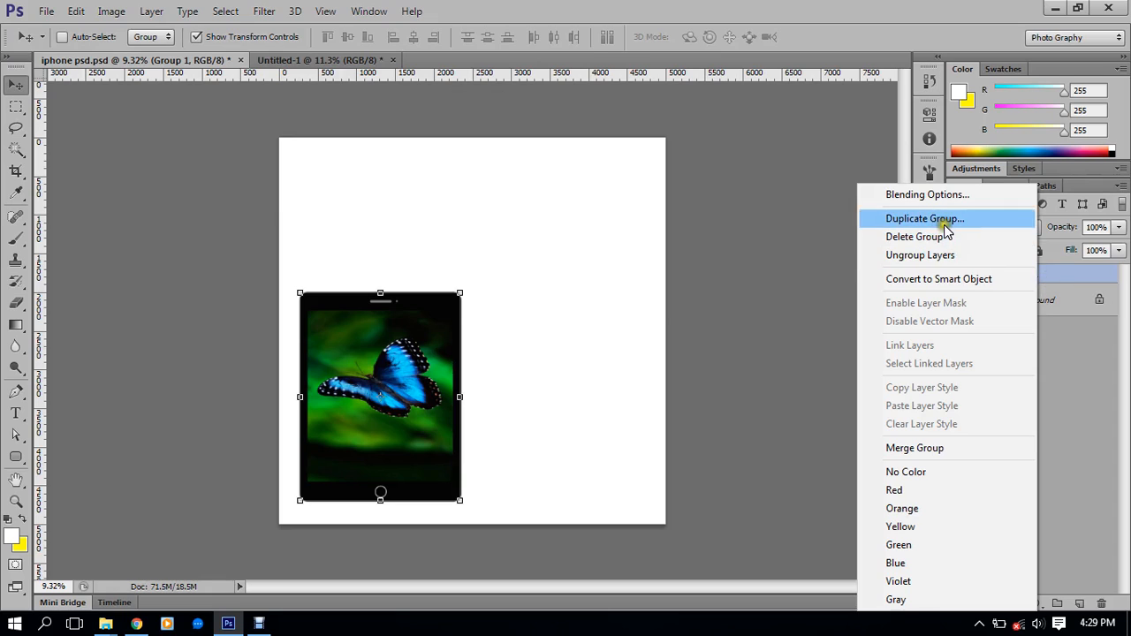
left_click(936, 219)
left_click(562, 249)
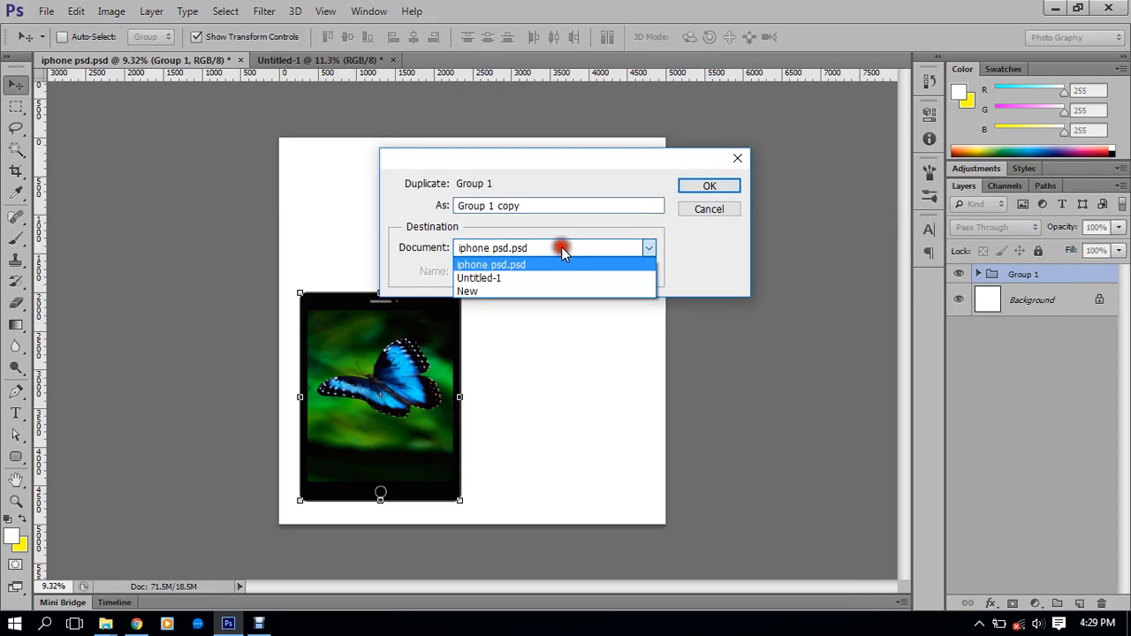
left_click(482, 291)
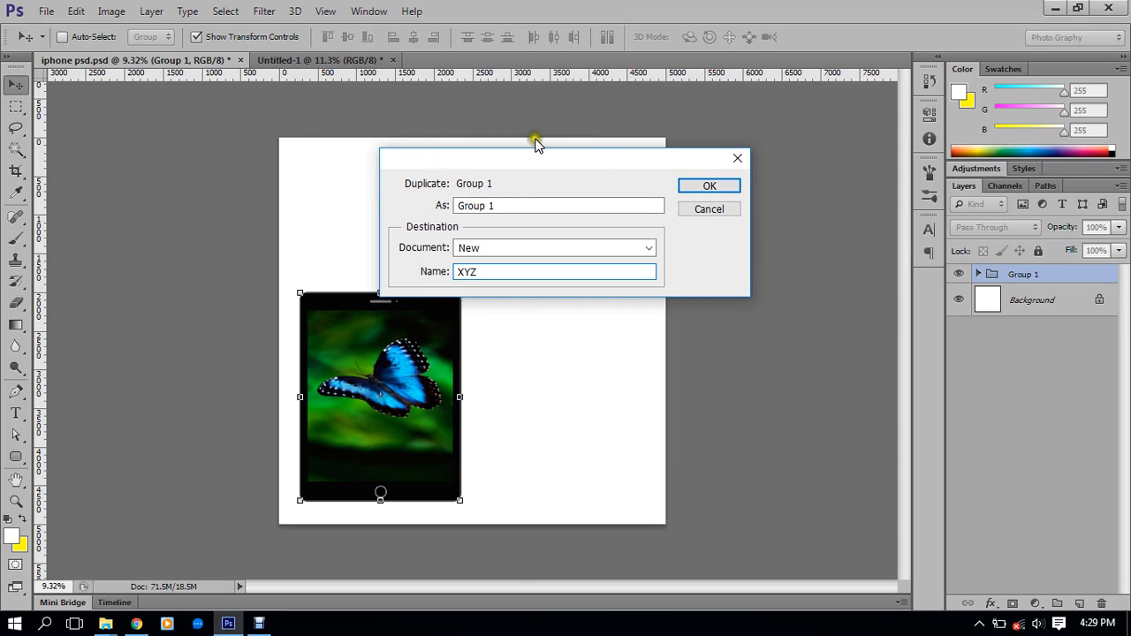
left_click(729, 191)
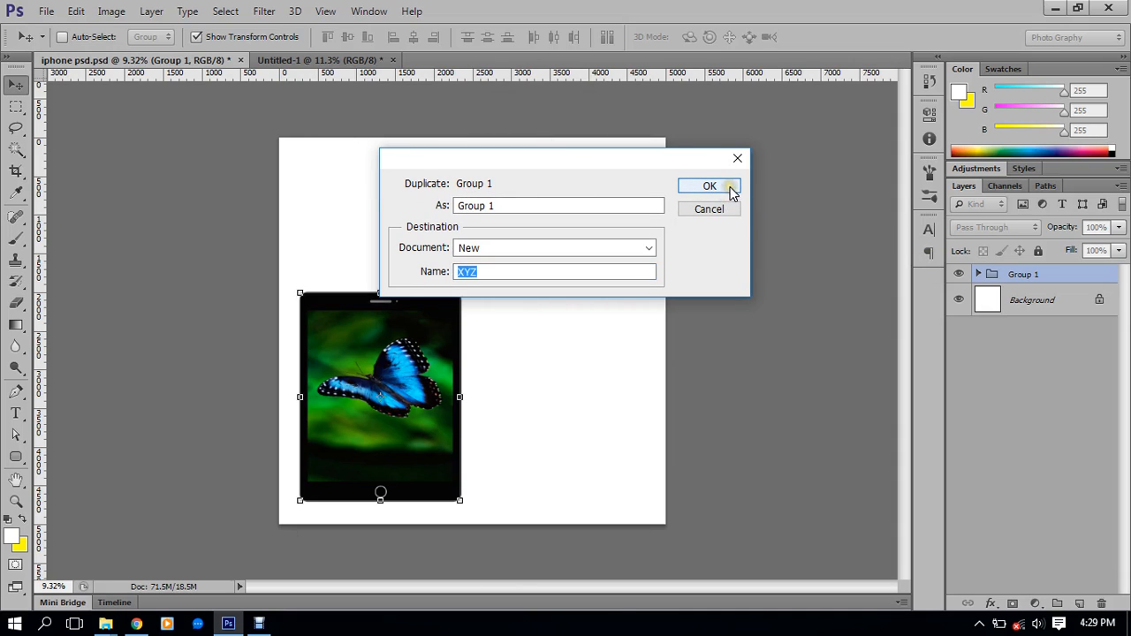
left_click(729, 186)
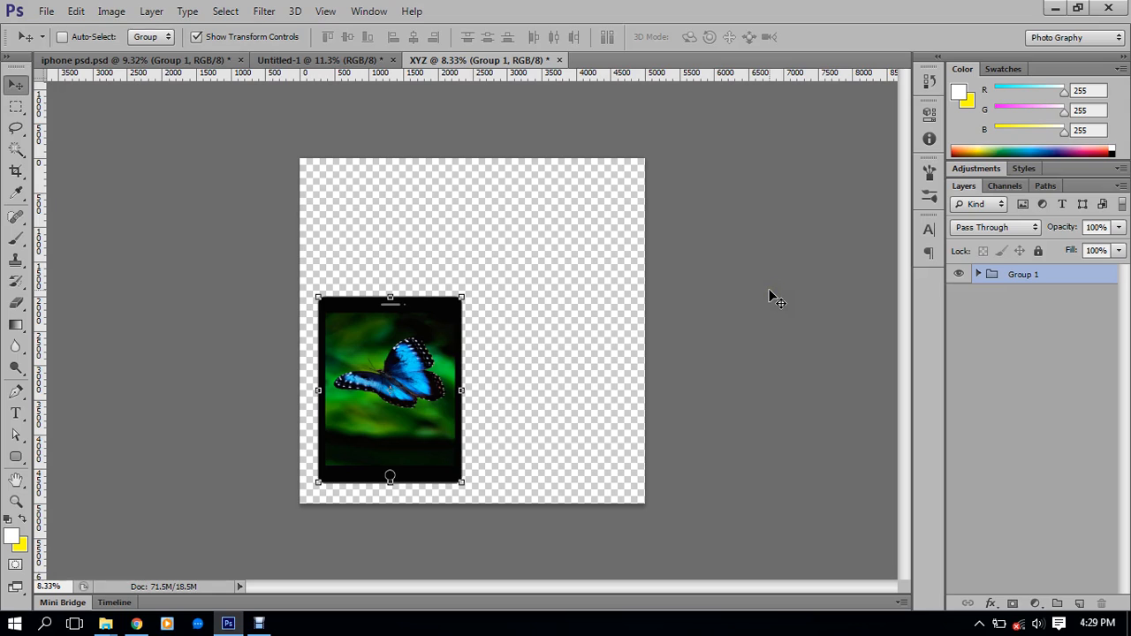
Drag Group 1 from iphone psd into the XYZ document
left_click(343, 62)
left_click(145, 59)
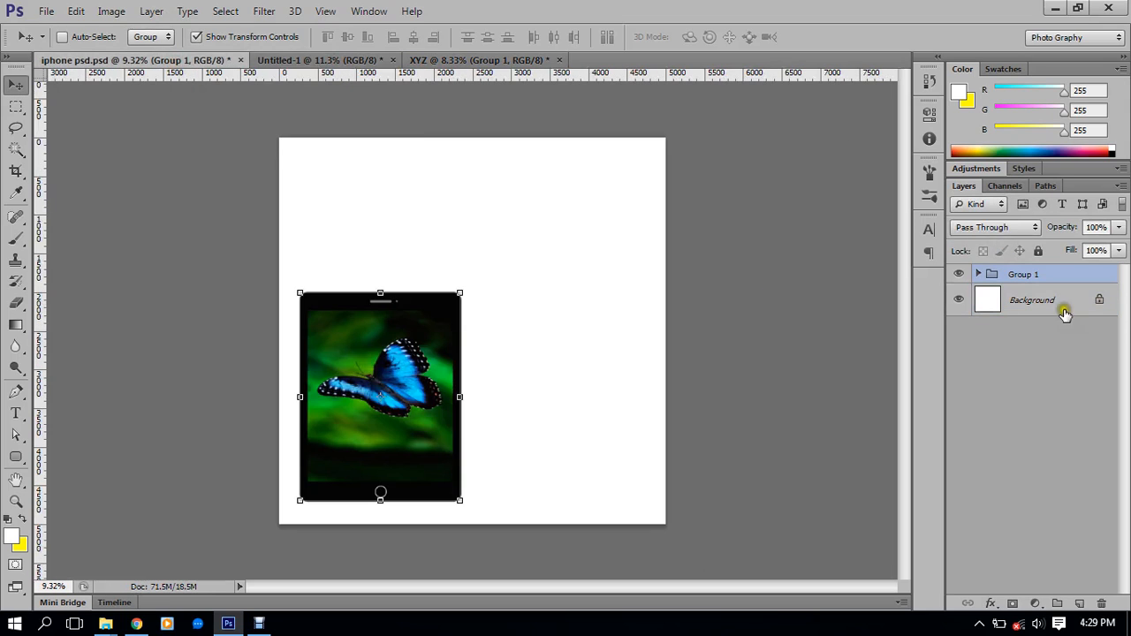
left_click(1060, 303)
left_click(1032, 275)
left_click_drag(1016, 276, 575, 410)
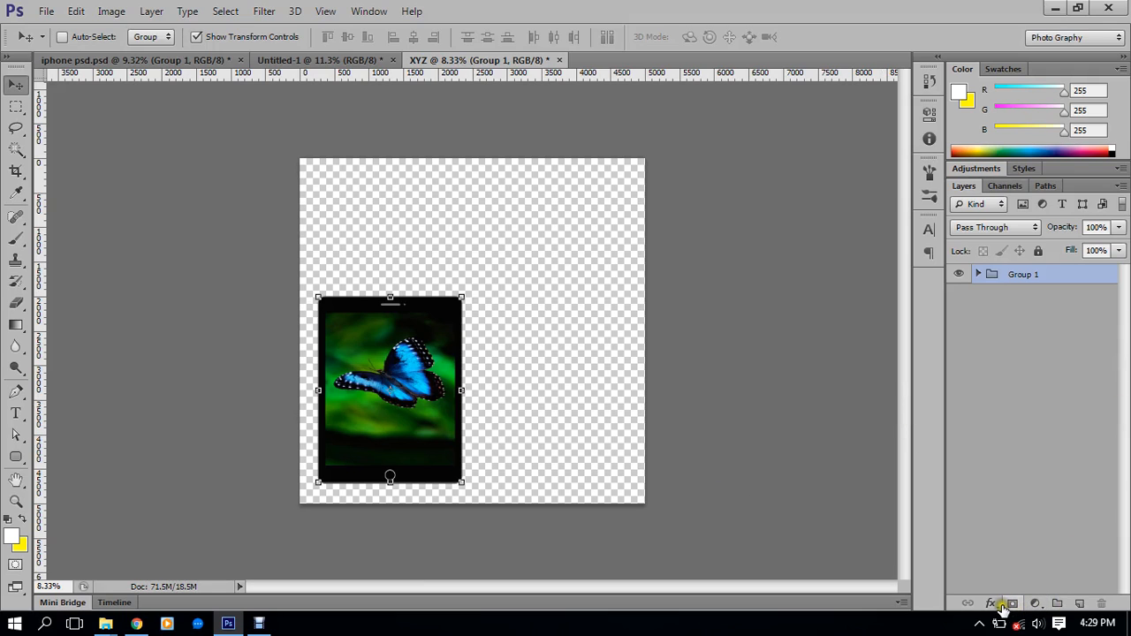
Add a white-filled layer below Group 1, rename it Background, and lock it
left_click(1079, 604, "alt")
left_click(720, 187)
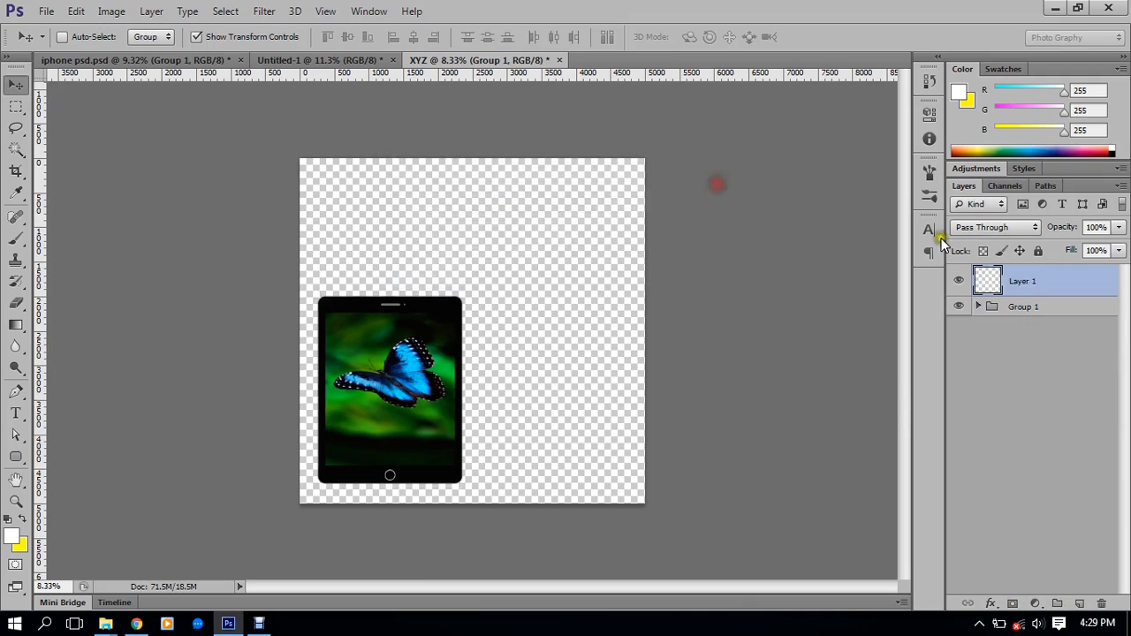
left_click_drag(1035, 283, 1035, 321)
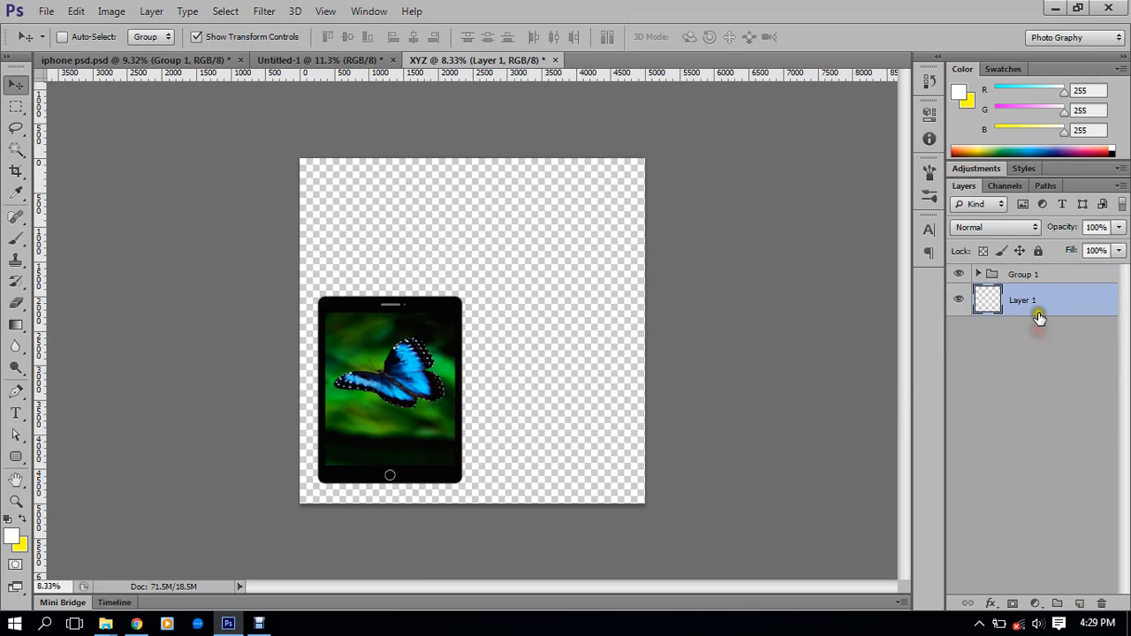
key("alt+BackSpace")
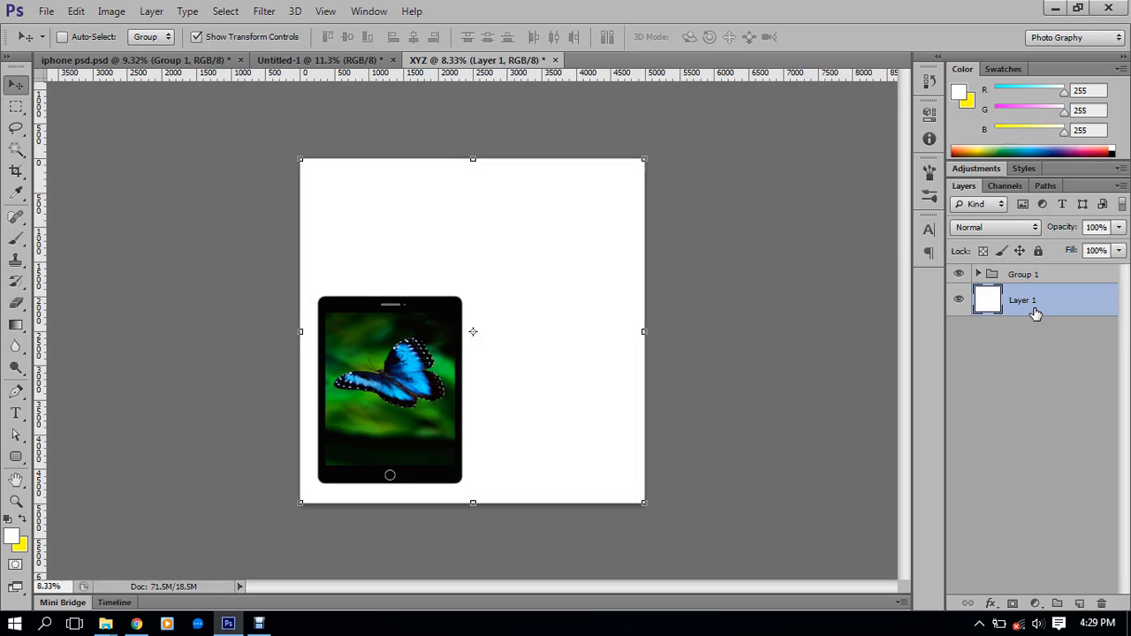
double_click(1025, 299)
key("Return")
left_click(983, 251)
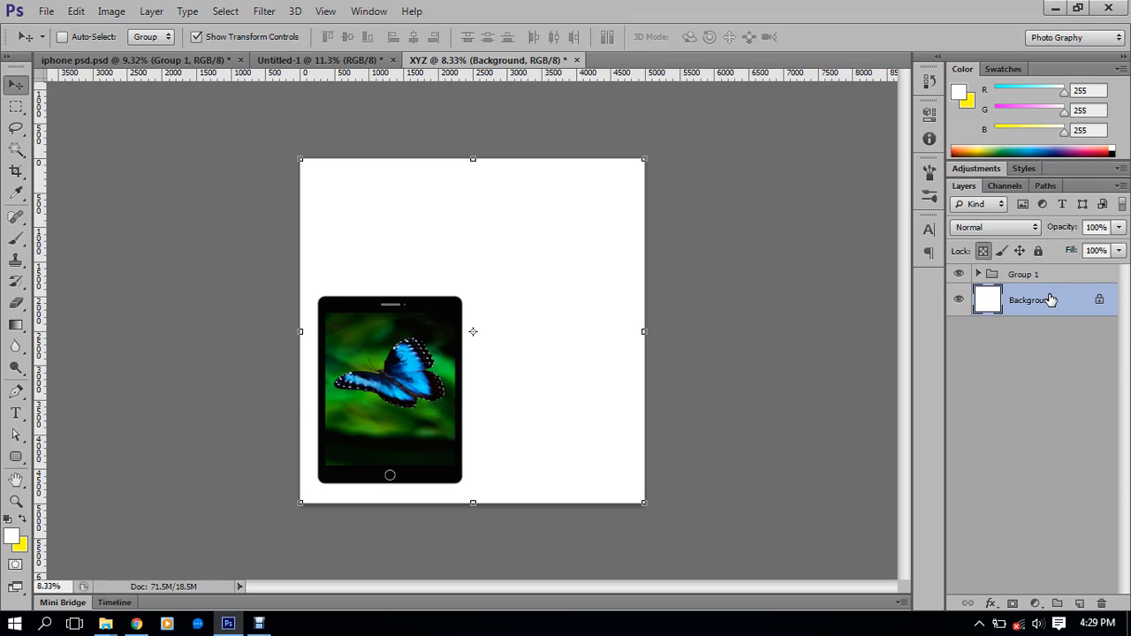
Close XYZ, Untitled-1 and iphone psd without saving, then minimize Photoshop
scroll(438, 332, "down", 2)
scroll(439, 332, "up", 2)
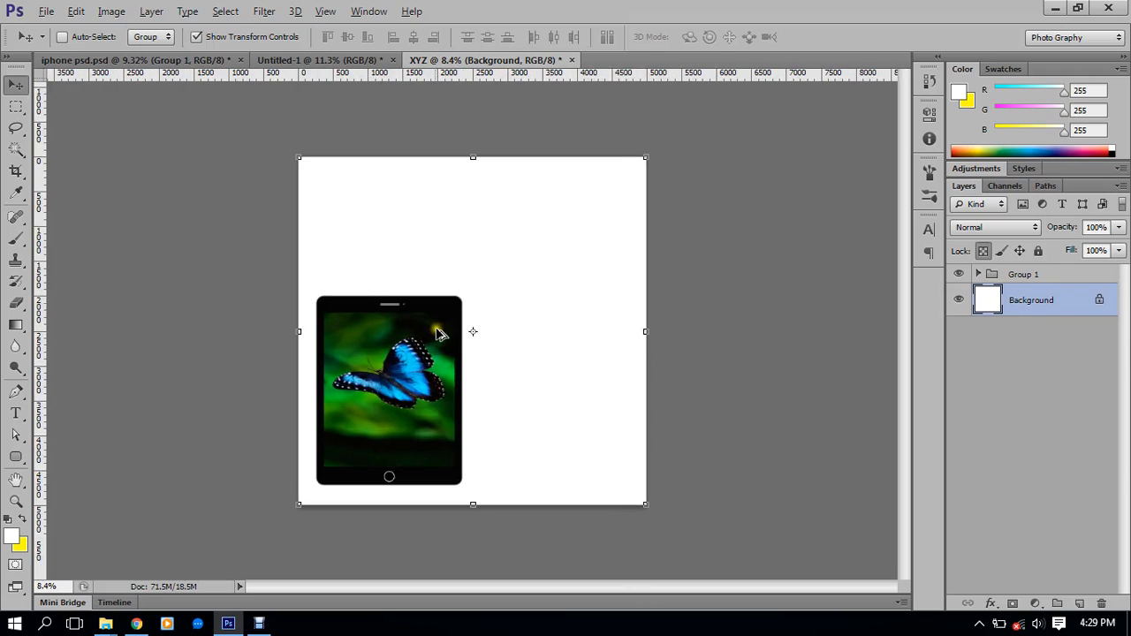
scroll(438, 332, "up", 1)
left_click(577, 59)
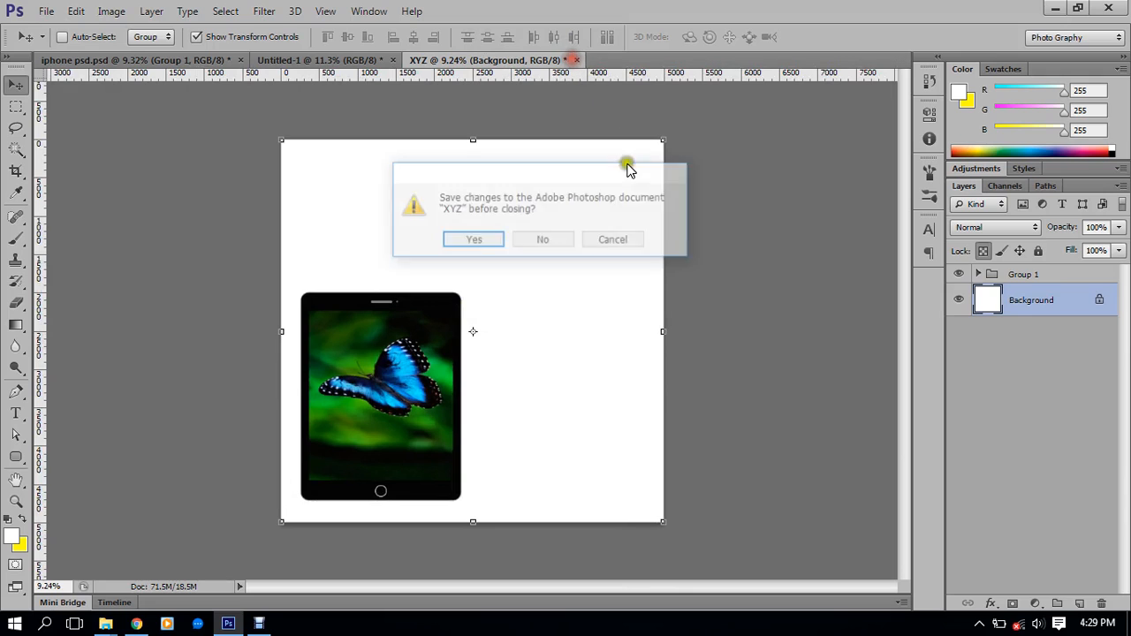
left_click(546, 239)
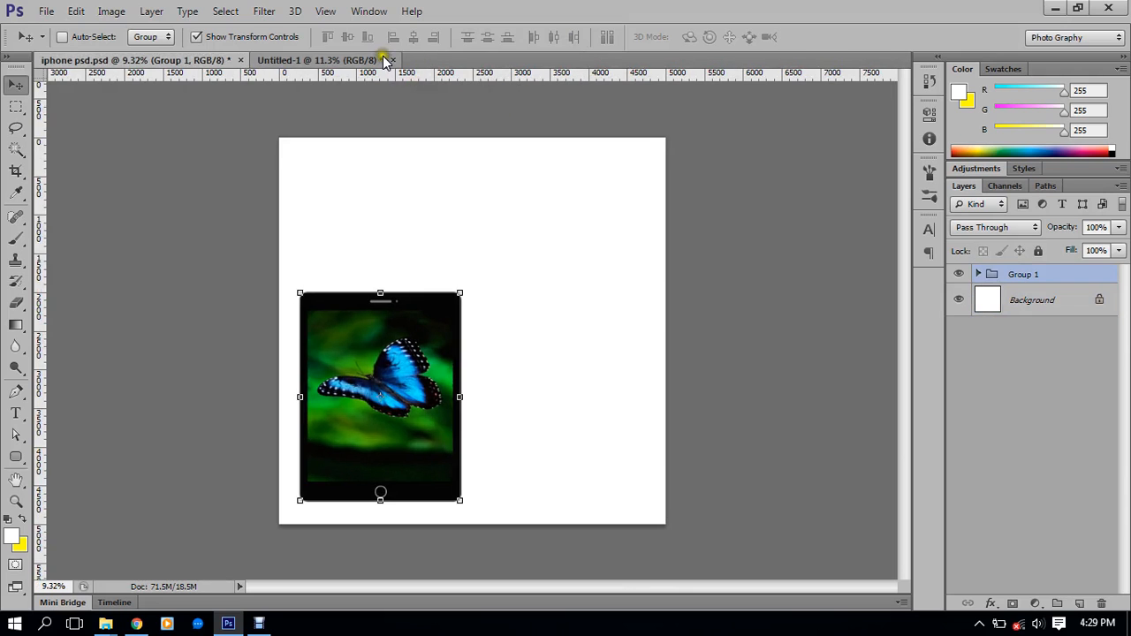
left_click(392, 59)
left_click(536, 242)
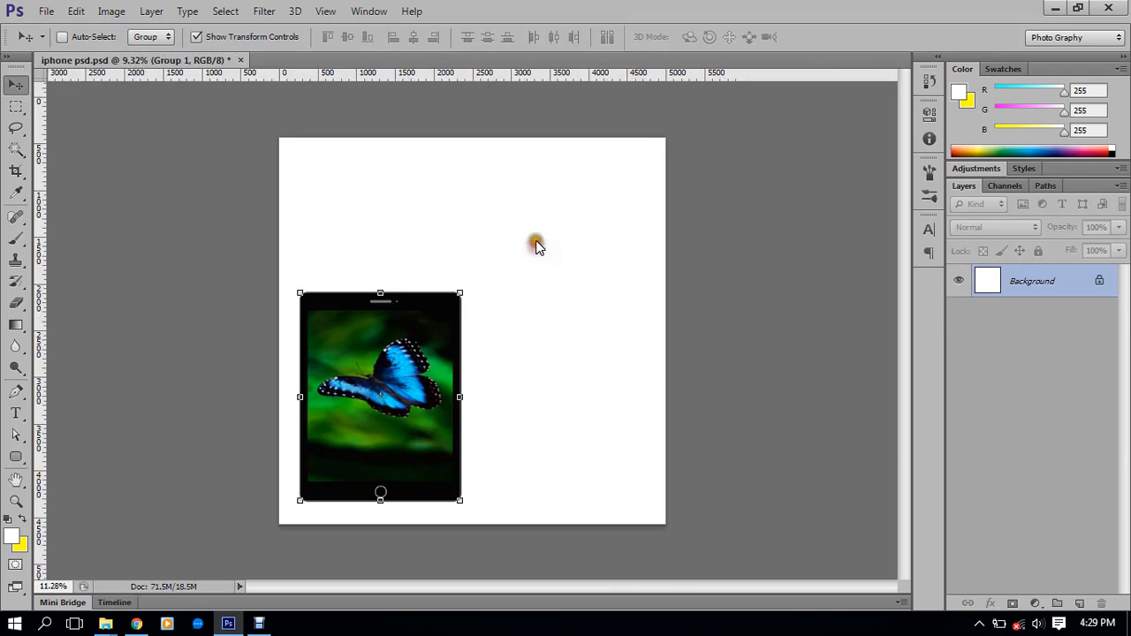
left_click(240, 59)
left_click(546, 236)
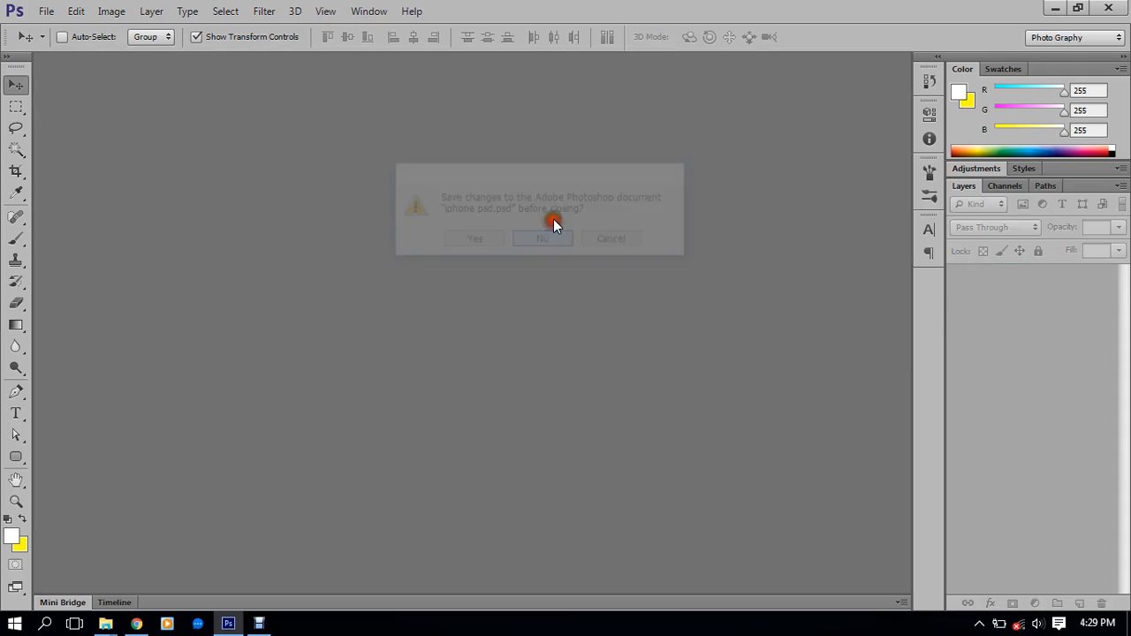
left_click(1058, 8)
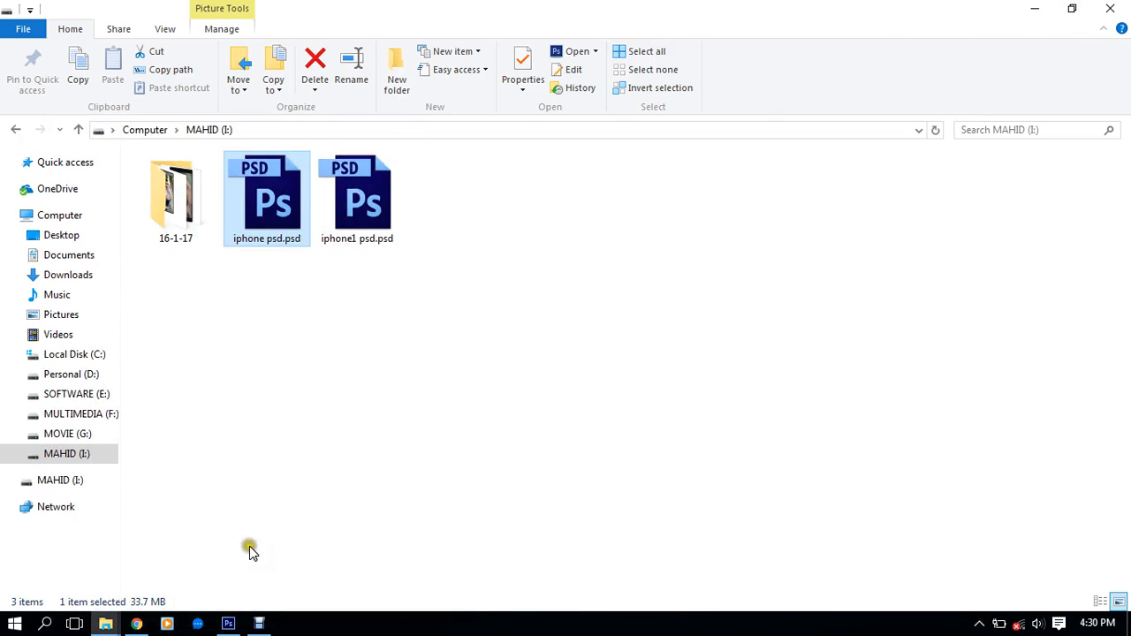
Minimize File Explorer and refresh the desktop
left_click(1034, 8)
right_click(474, 147)
left_click(522, 199)
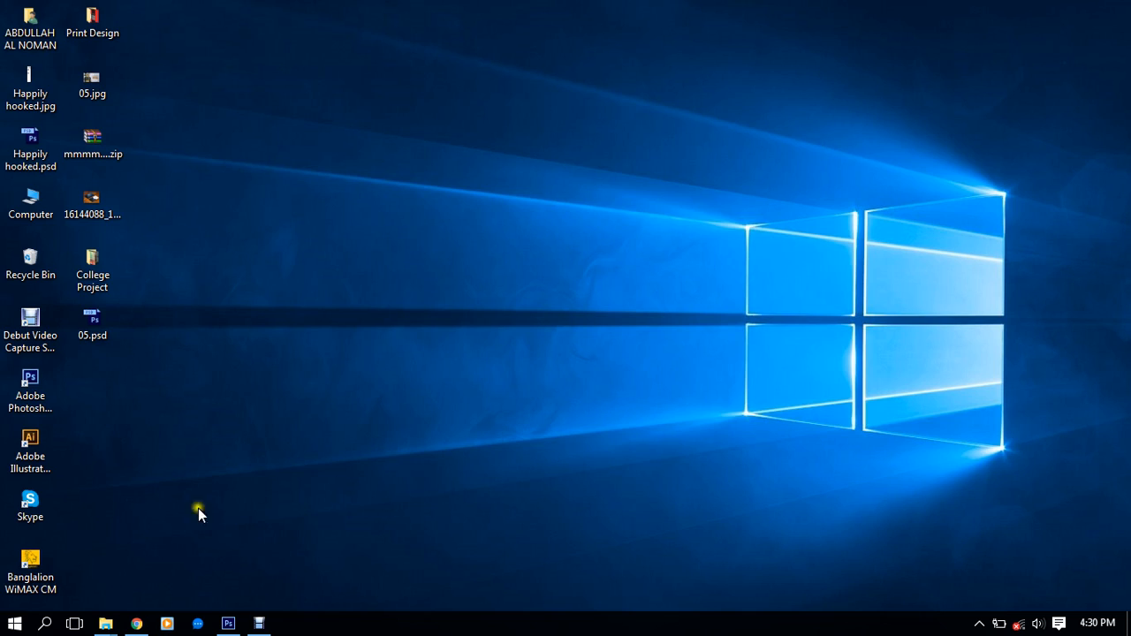
mouse_move(223, 621)
left_click(226, 623)
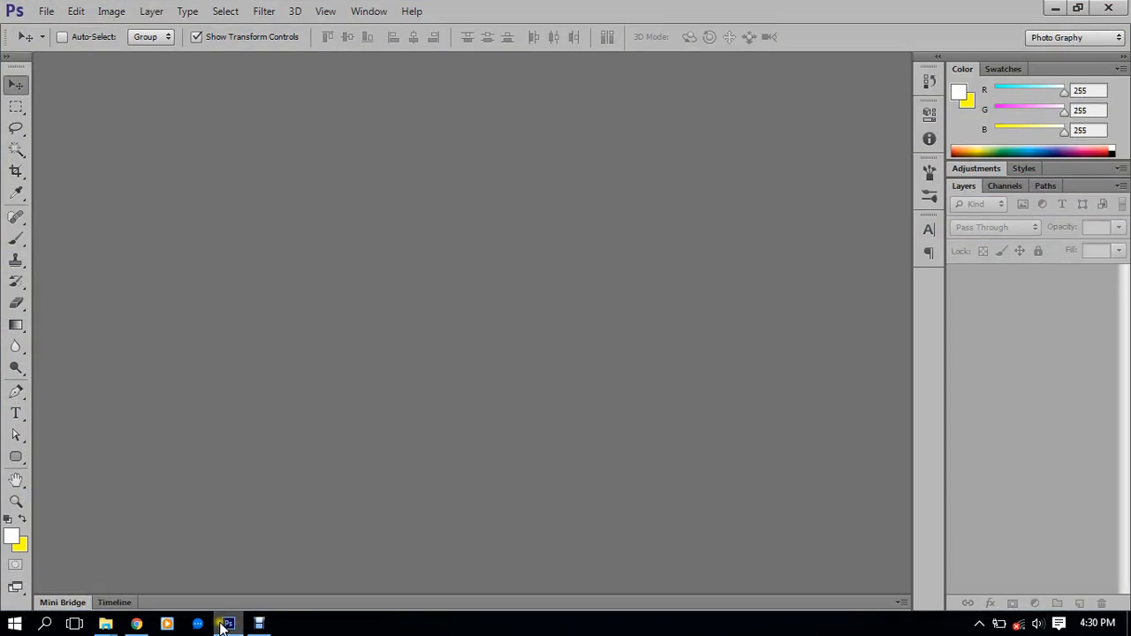
left_click(223, 625)
Open iphone 7.psd from the SAFA (I:) drive in Photoshop
mouse_move(105, 624)
mouse_move(126, 554)
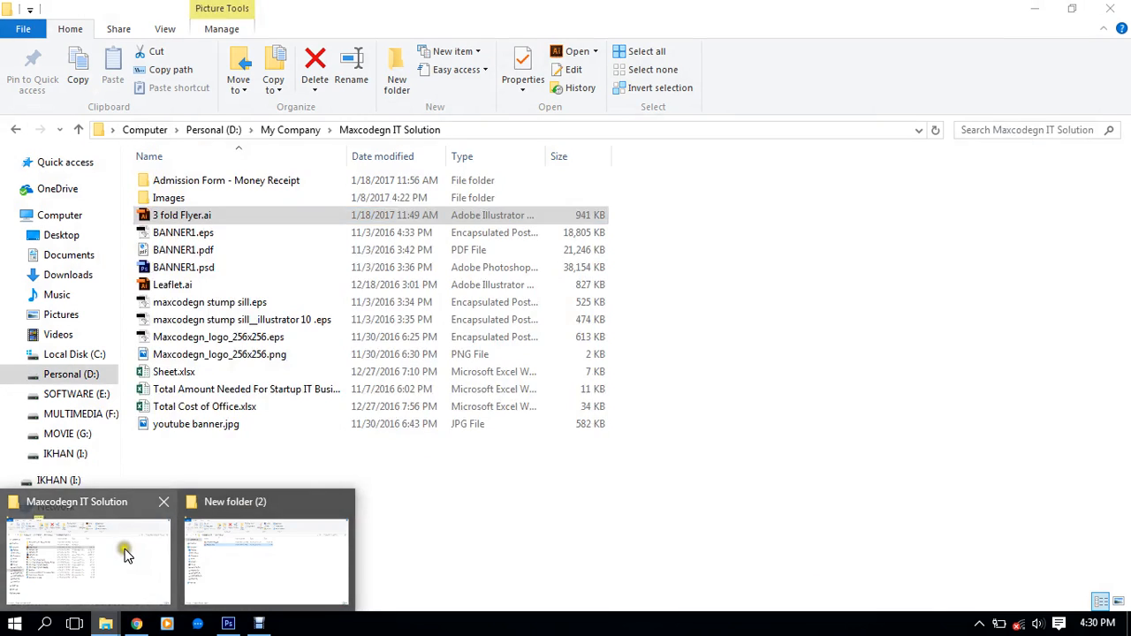
left_click(265, 553)
left_click(157, 130)
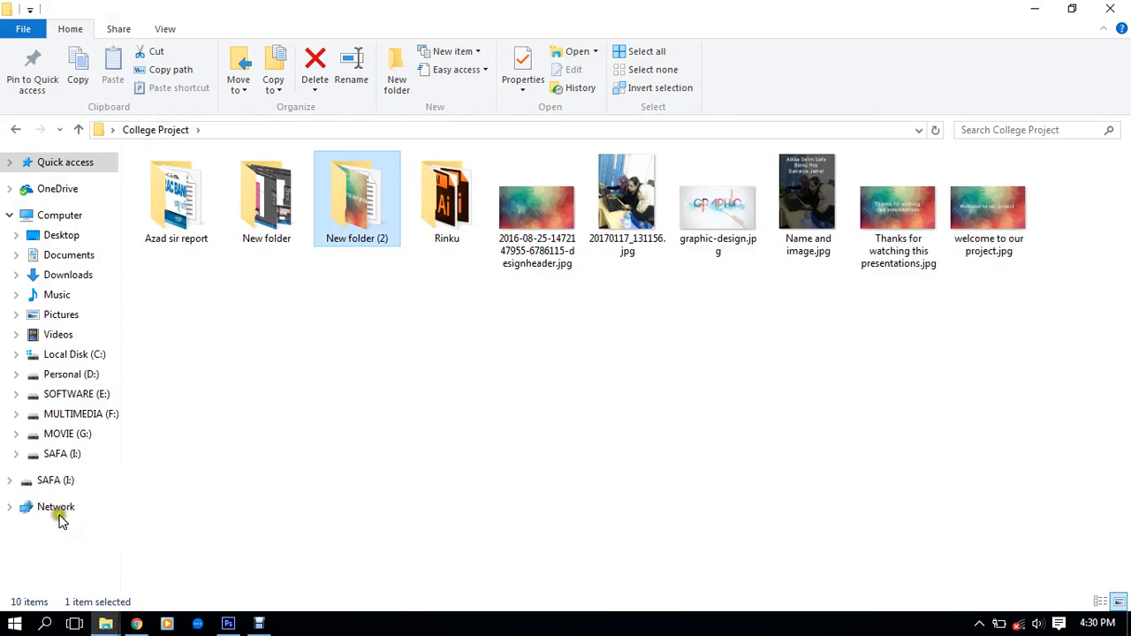
left_click(59, 480)
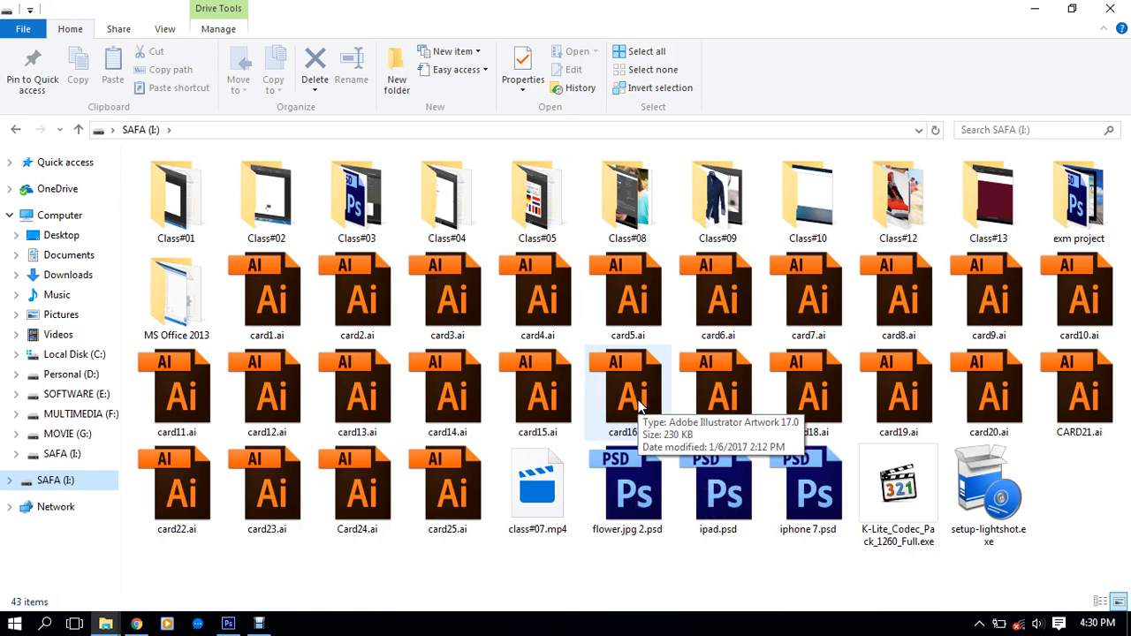
left_click(814, 499)
double_click(816, 498)
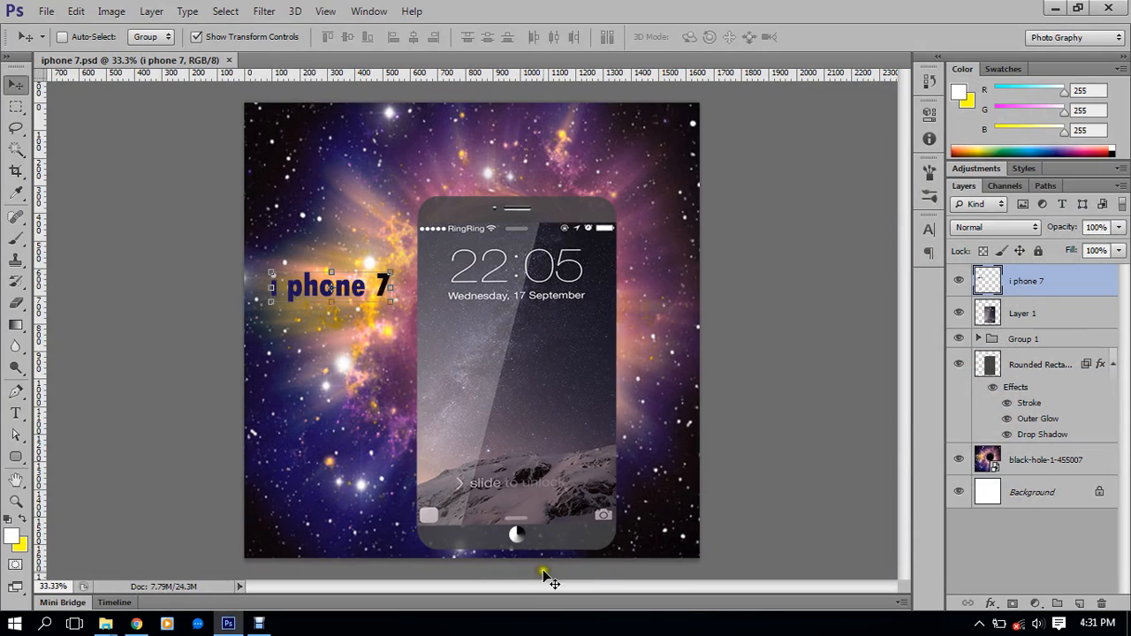
Toggle the title, lock-screen image, grey panel and galaxy background layers to identify them
scroll(513, 543, "up", 5)
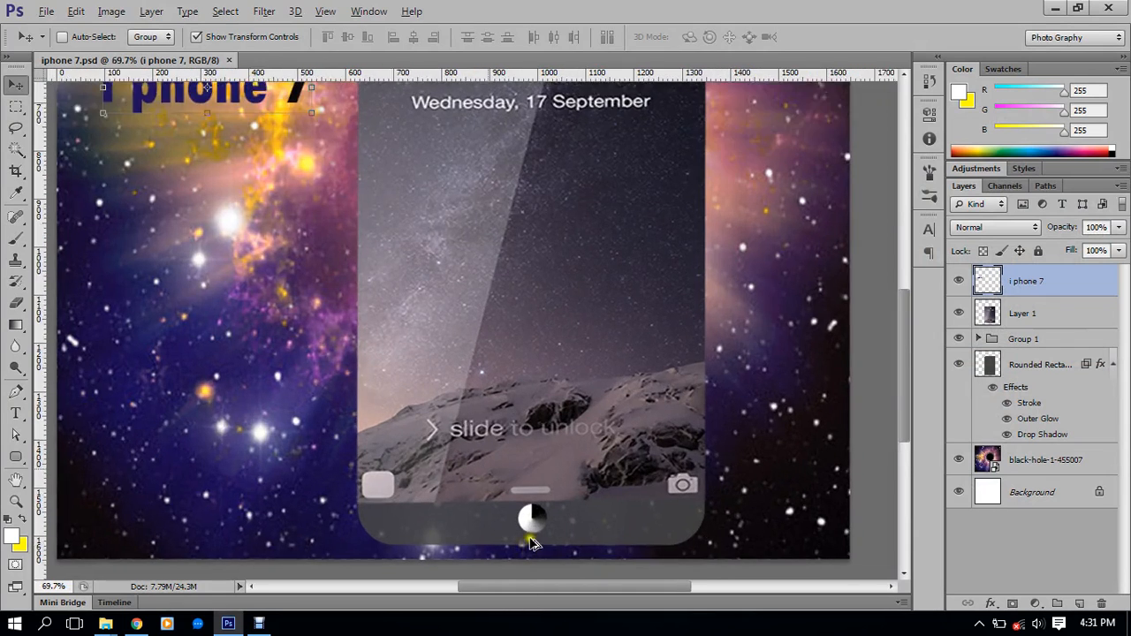
scroll(546, 514, "up", 1)
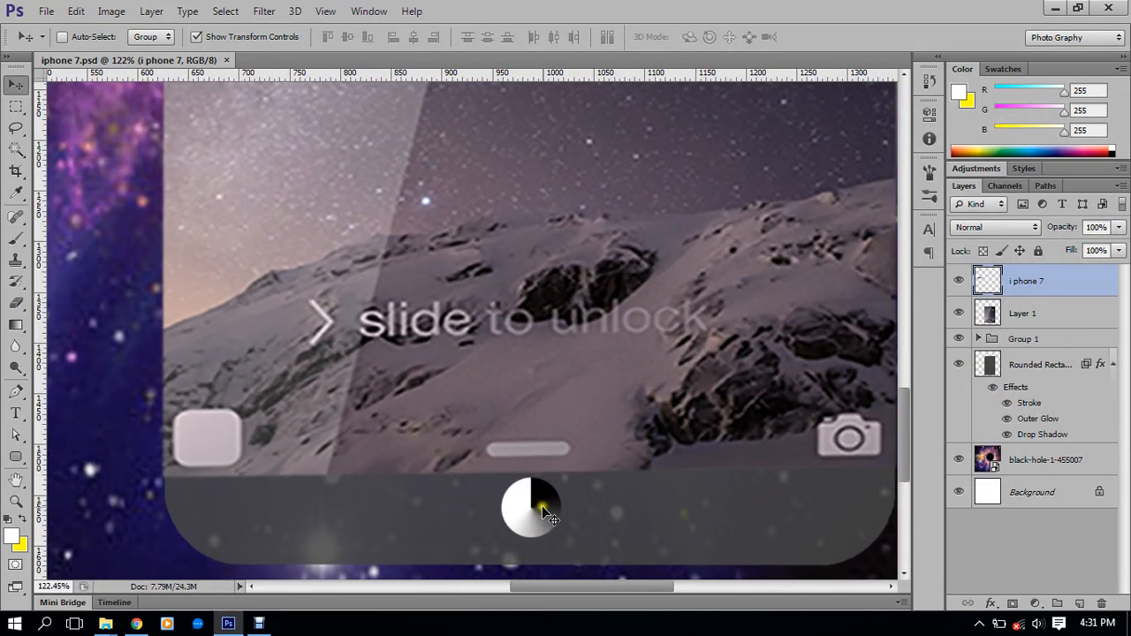
left_click(957, 281)
left_click(957, 281)
left_click(959, 313)
left_click(959, 313)
left_click(961, 364)
left_click(961, 364)
left_click(960, 461)
left_click(959, 460)
Expand Group 1 and delete the Ellipse 2, Ellipse 4 and Ellipse 1 layers
left_click(984, 339)
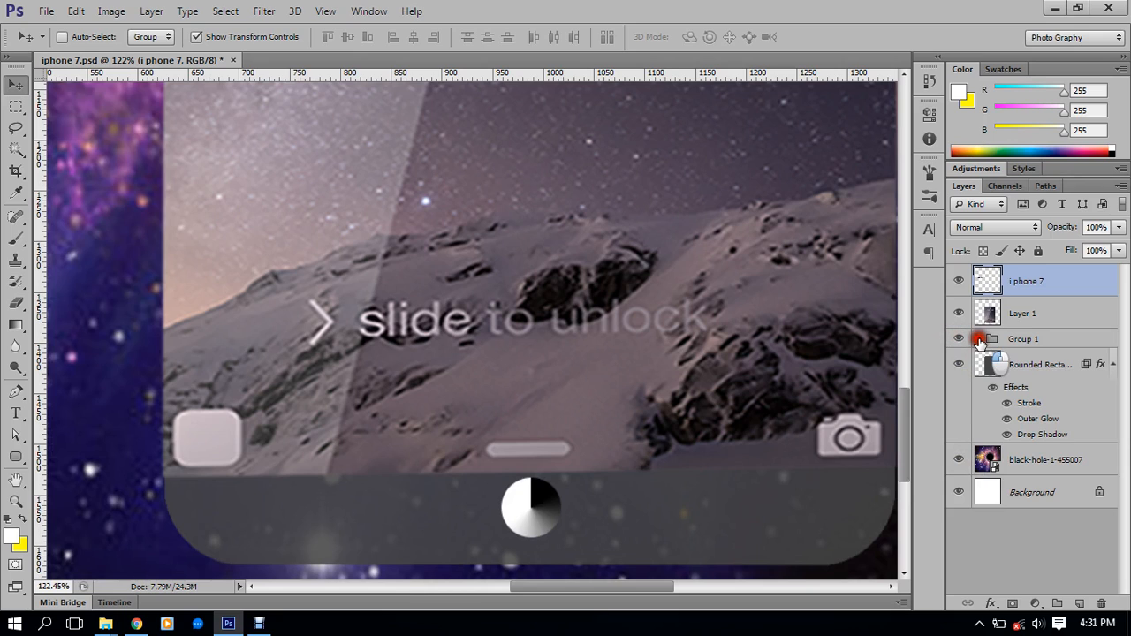
left_click(1032, 400)
left_click(1018, 430)
left_click(1025, 362)
left_click(1007, 397, "shift")
key("Delete")
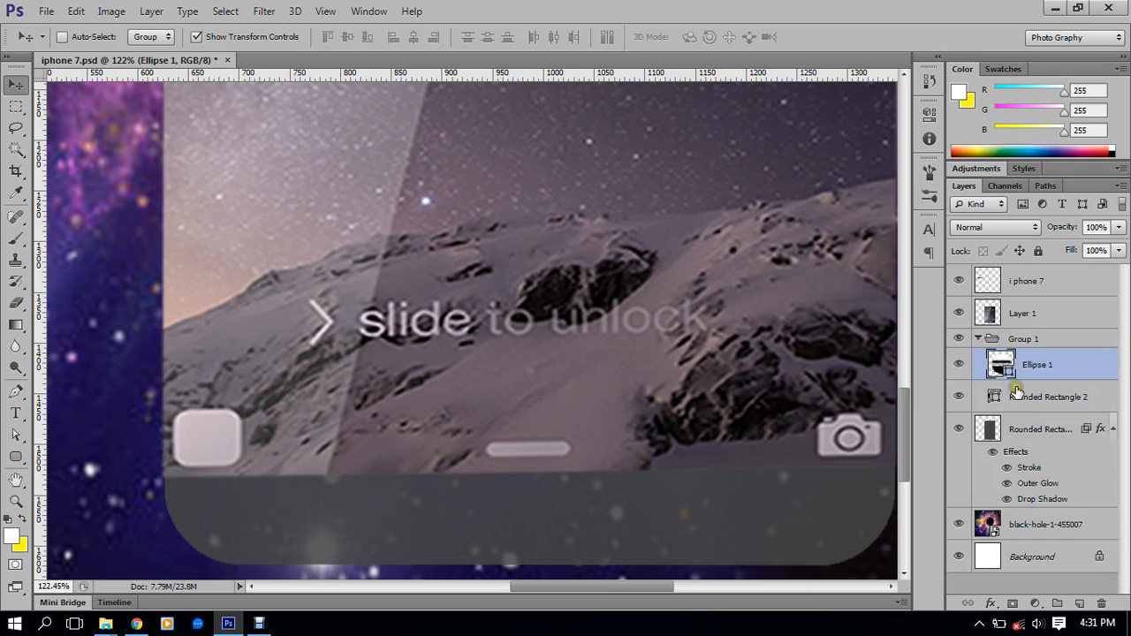
left_click(961, 365)
left_click(961, 364)
left_click(1043, 360)
key("Delete")
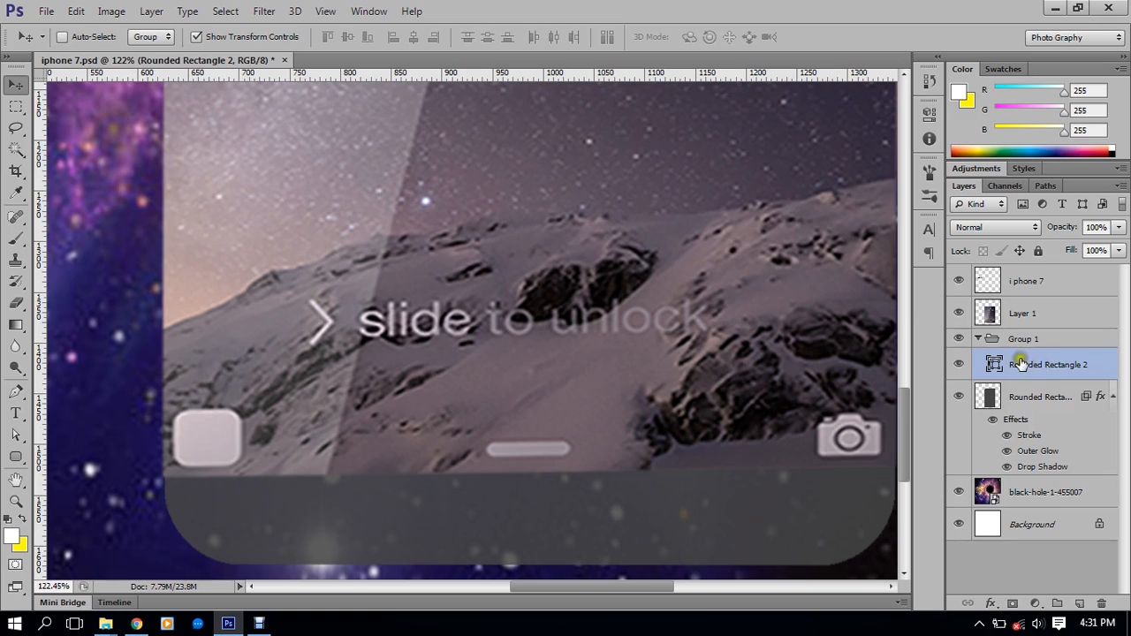
Delete the Rounded Rectangle 2 layer from Group 1
left_click(979, 338)
left_click(979, 338)
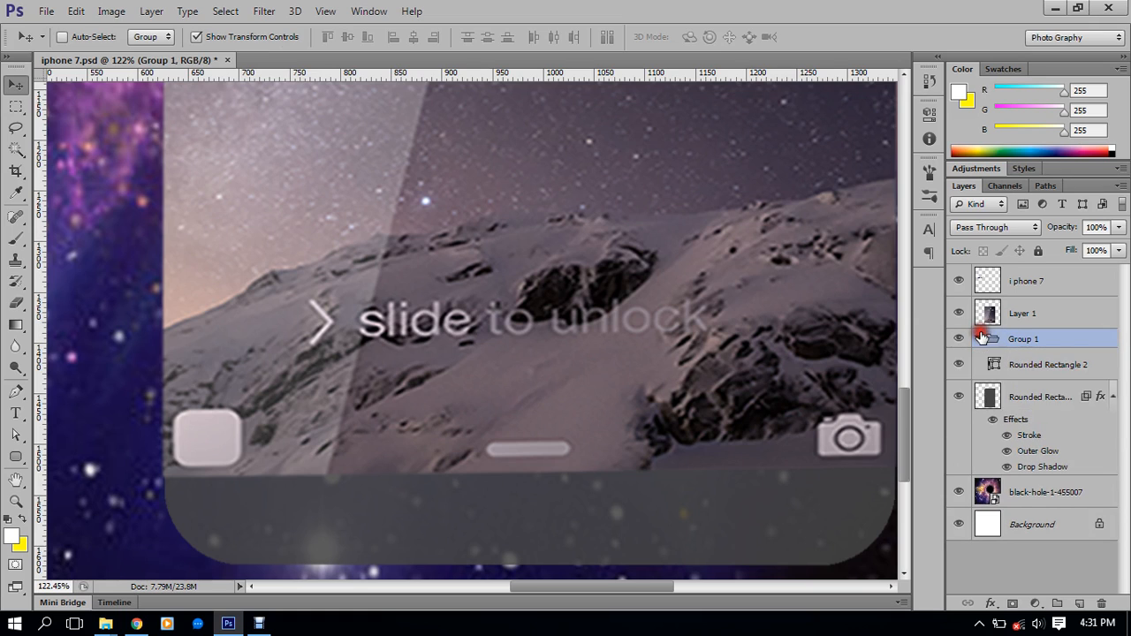
left_click(994, 365)
left_click(961, 365)
left_click(960, 365)
key("Delete")
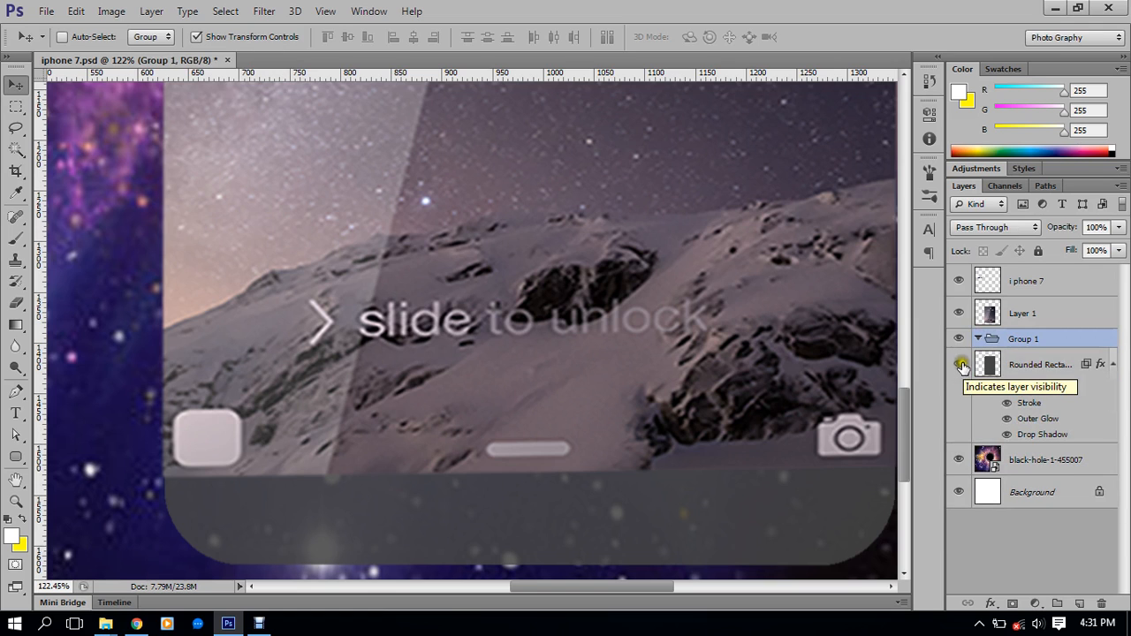
scroll(523, 295, "down", 3)
Expand Group 1, bring the phone's bottom into view, and draw a 56 px circle in the bezel
left_click(981, 338)
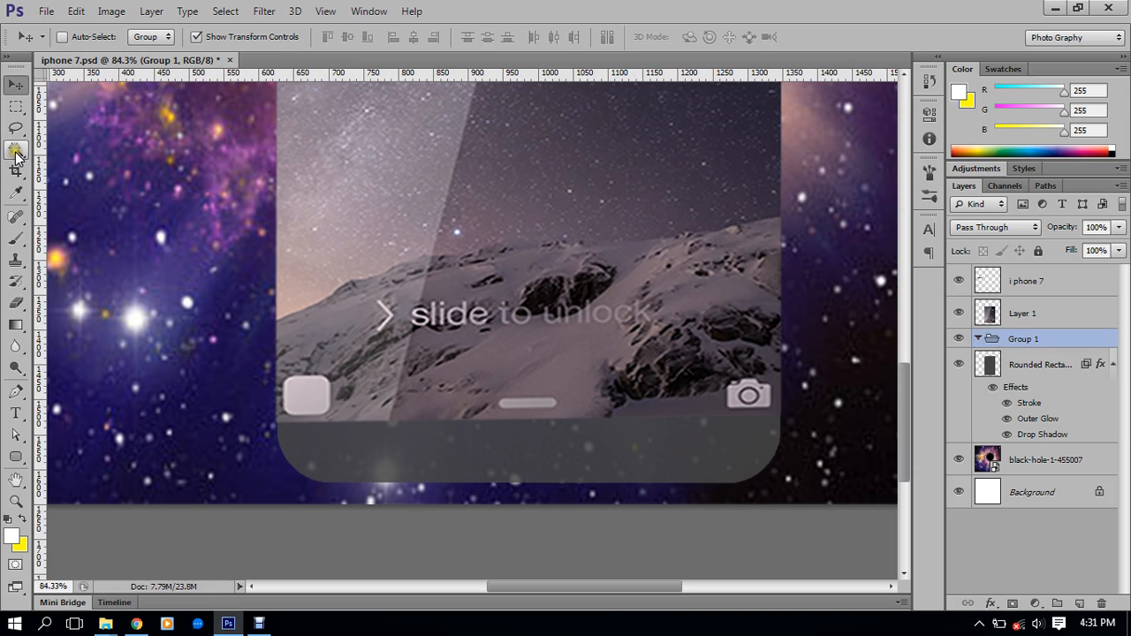
scroll(293, 291, "down", 3)
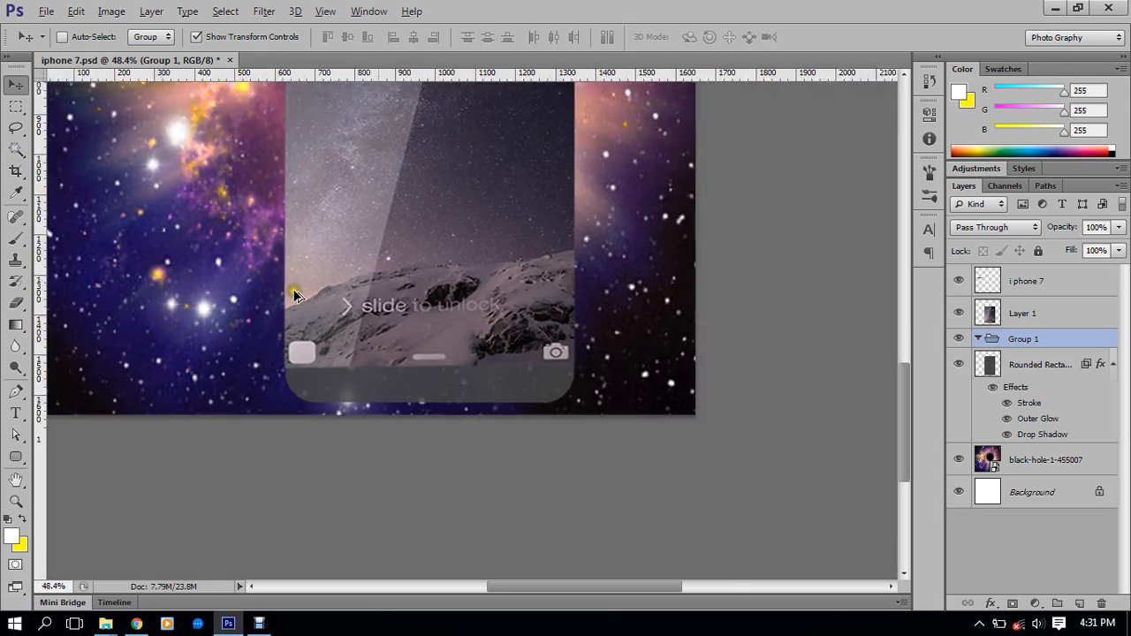
scroll(294, 294, "down", 2)
scroll(525, 466, "up", 4)
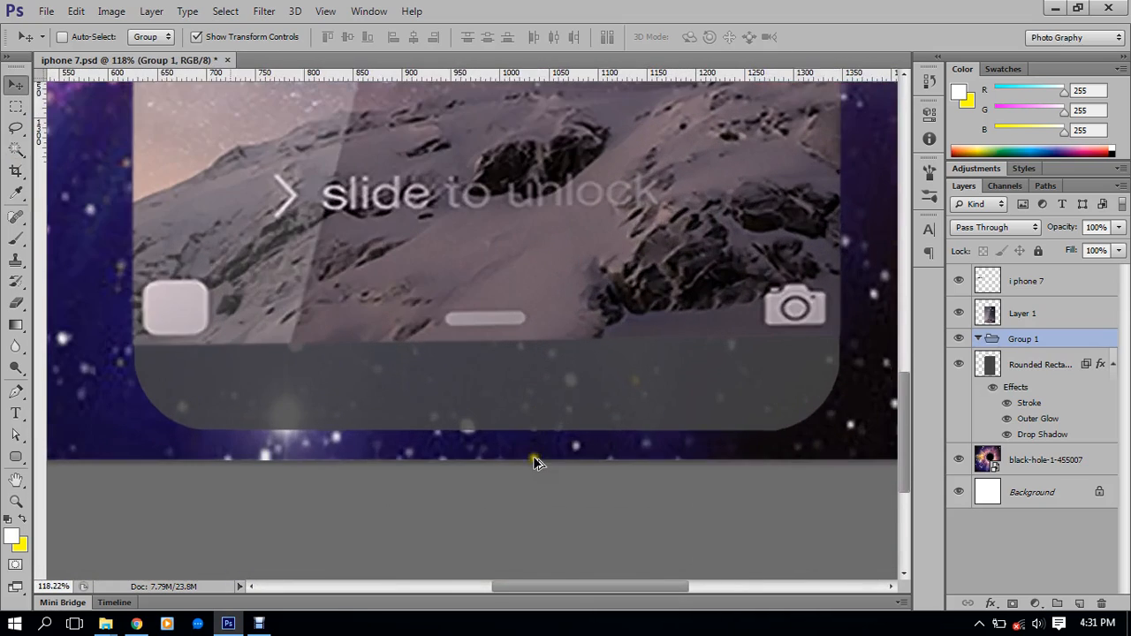
scroll(599, 174, "down", 3)
left_click_drag(601, 168, 606, 344)
left_click_drag(591, 214, 568, 123)
scroll(573, 292, "up", 2)
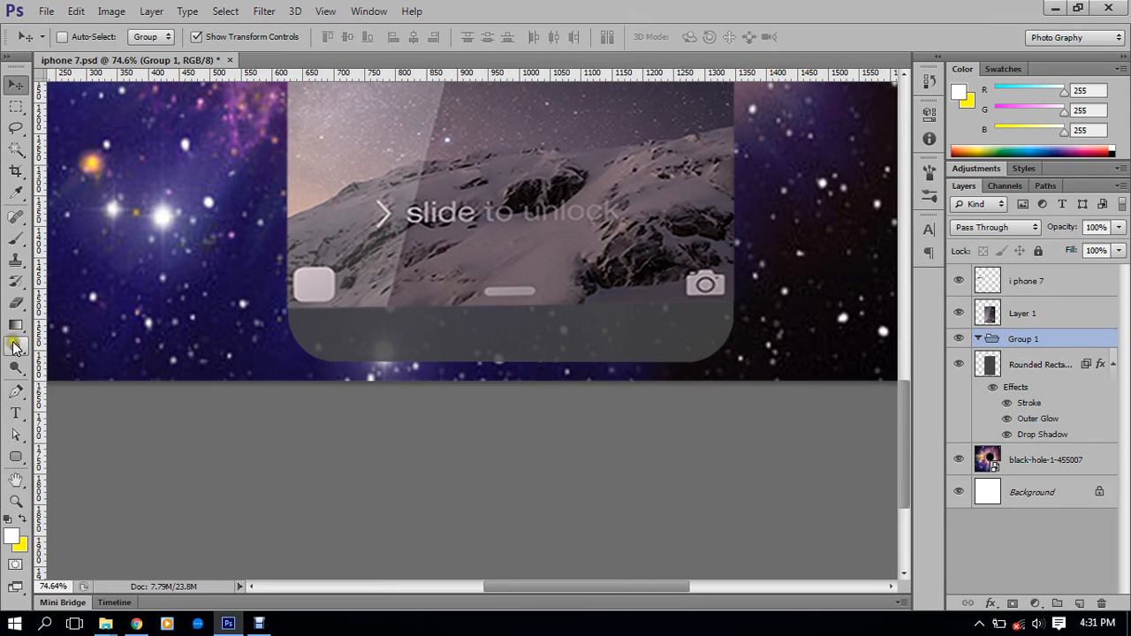
left_click_drag(15, 455, 92, 466)
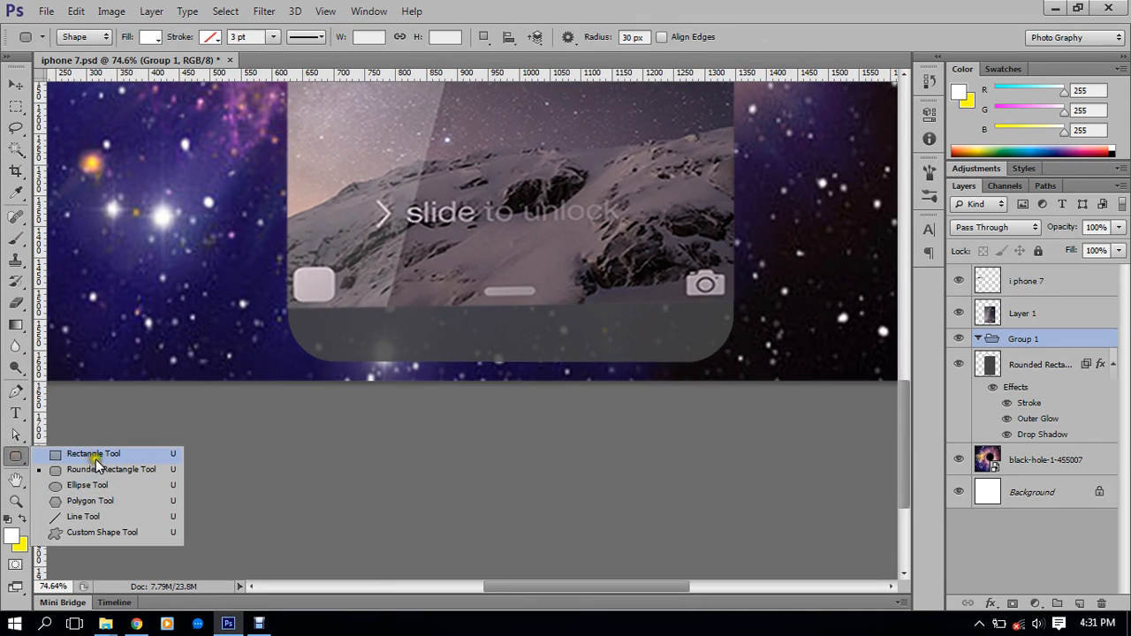
left_click(87, 486)
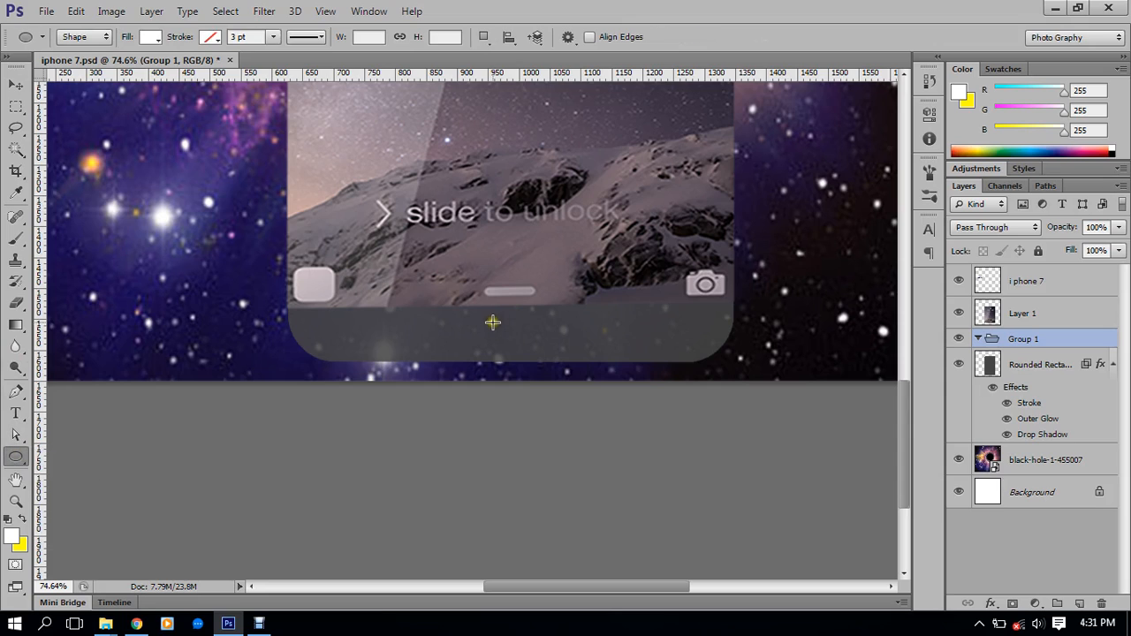
left_click_drag(480, 314, 523, 345)
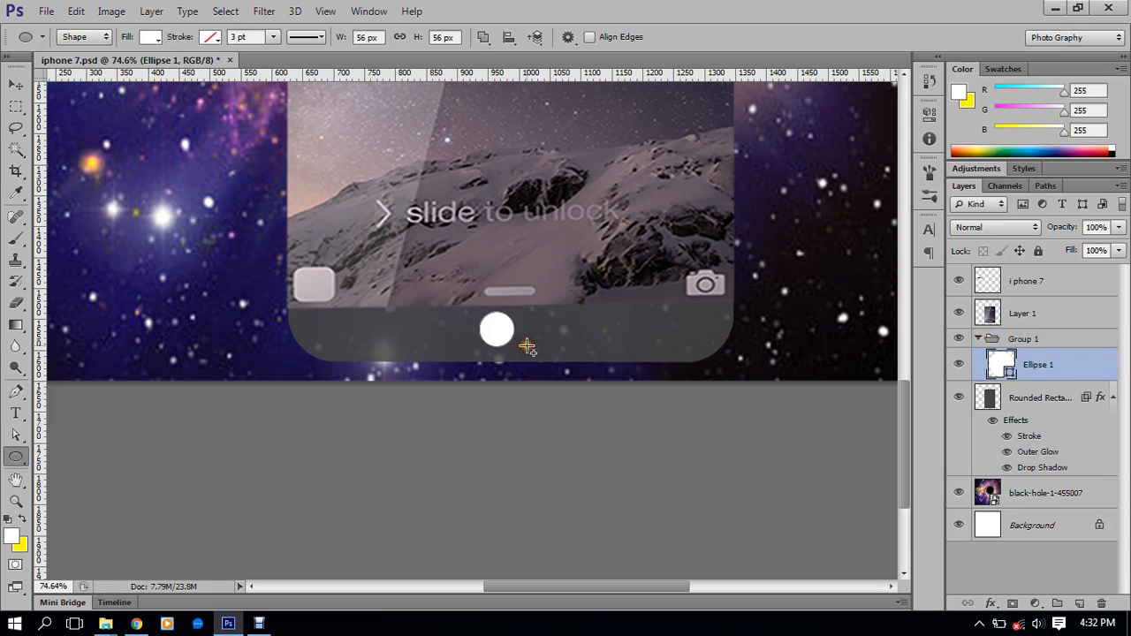
key("v")
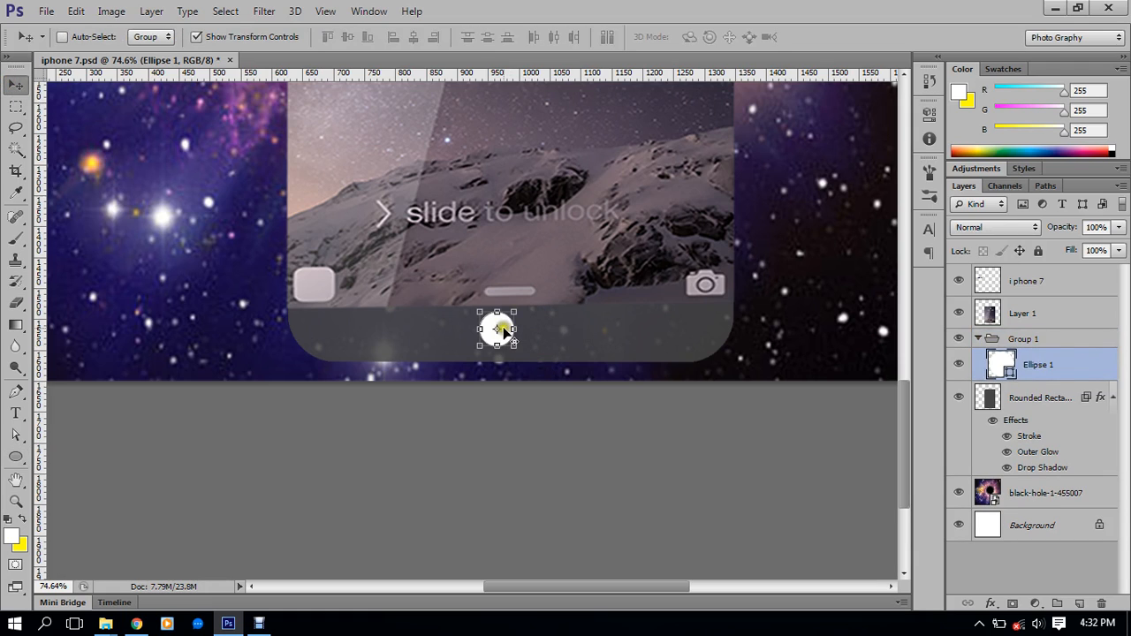
Remove the circle's fill and give it a 1 pt outline
left_click(16, 457)
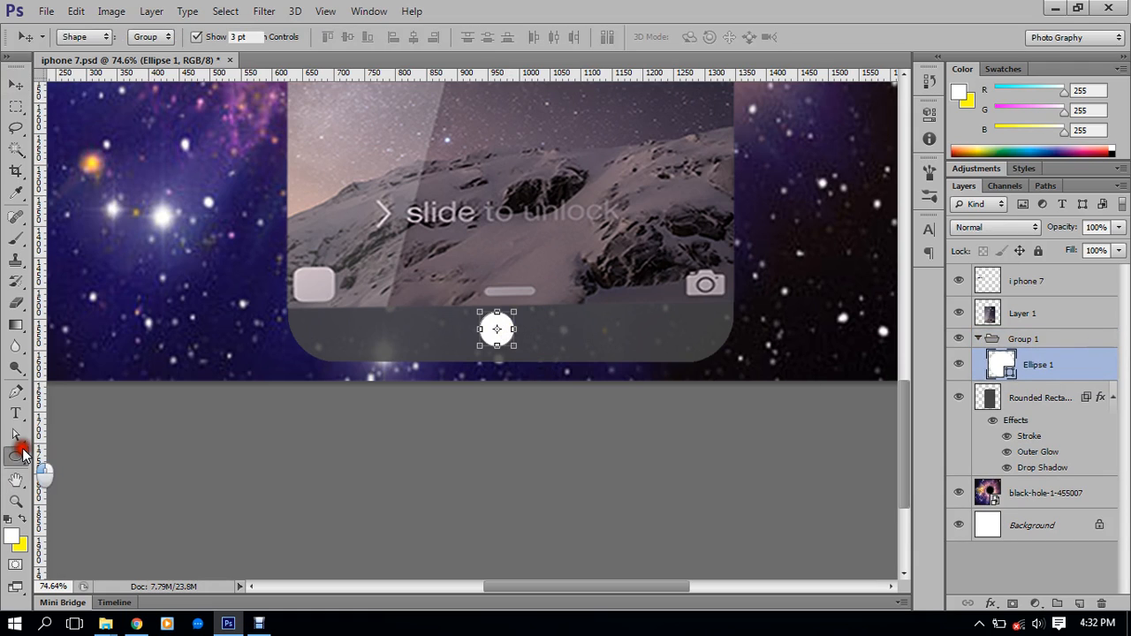
left_click(152, 37)
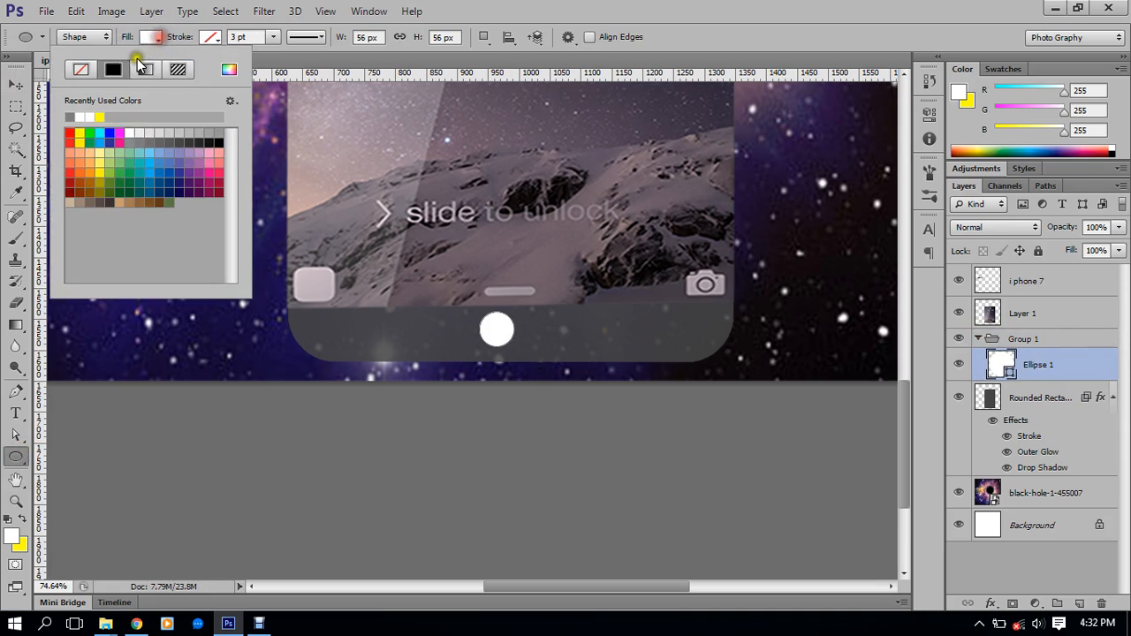
left_click(80, 69)
left_click(209, 37)
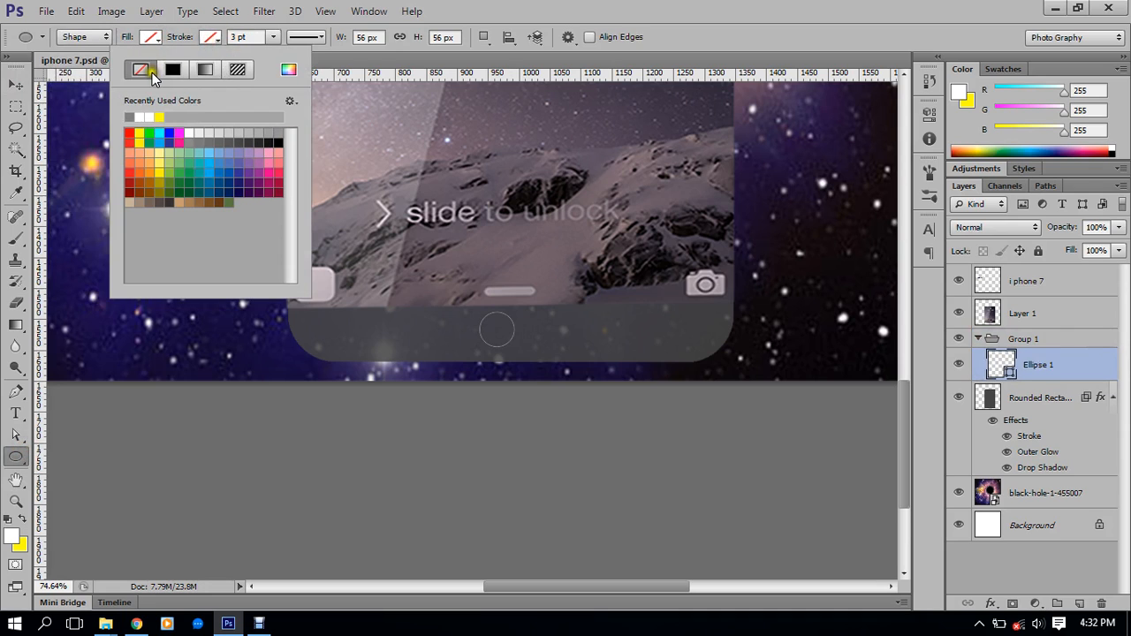
left_click(179, 67)
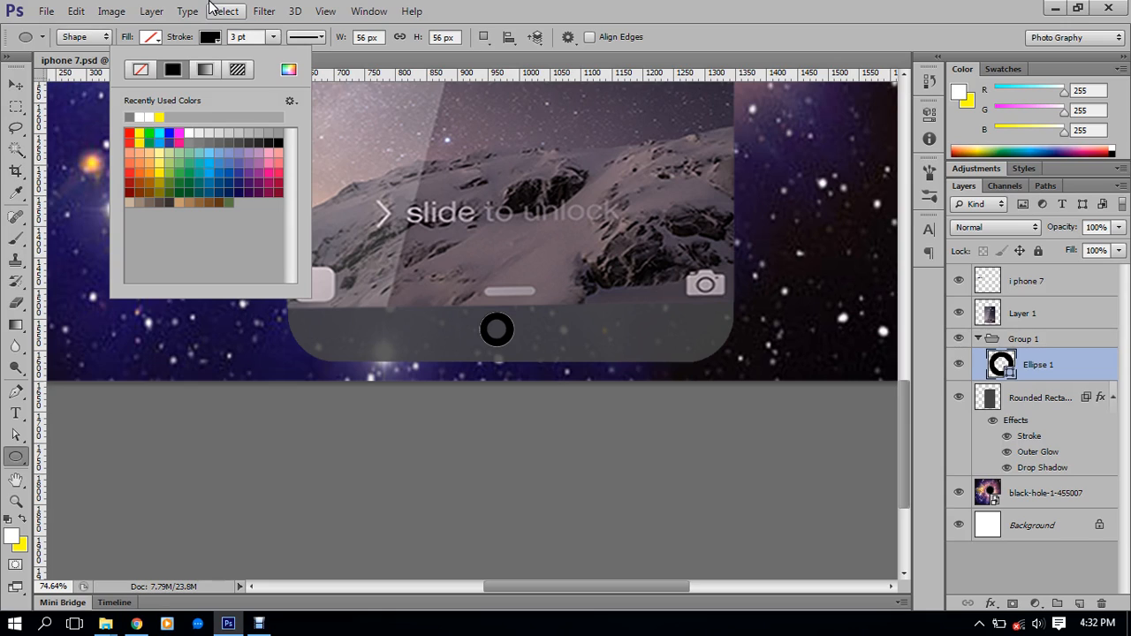
left_click(252, 37)
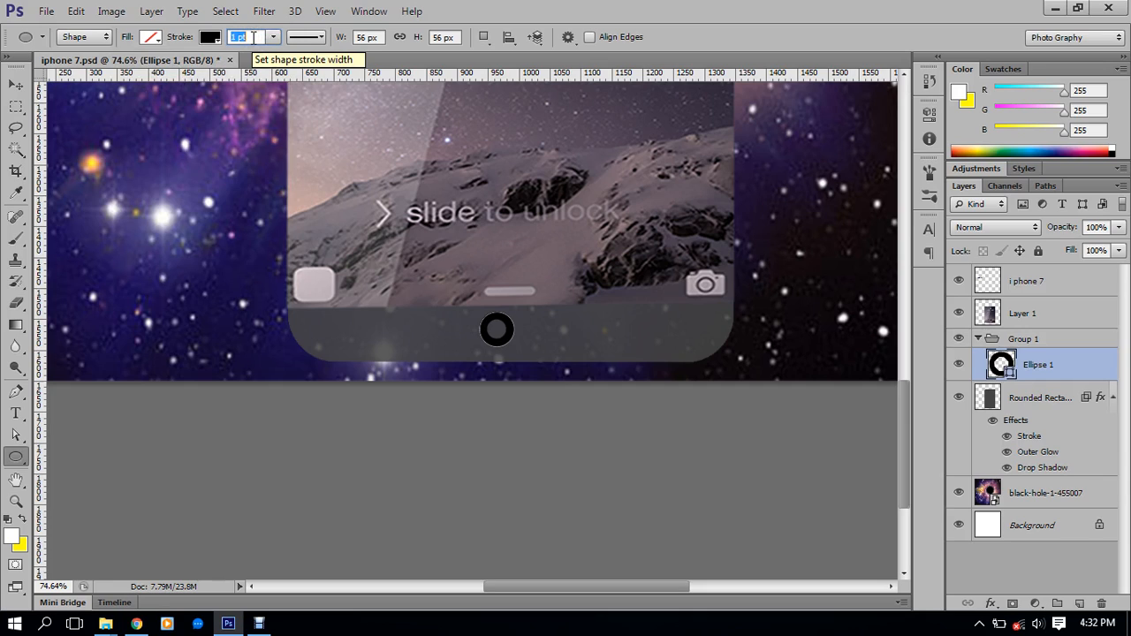
key("Return")
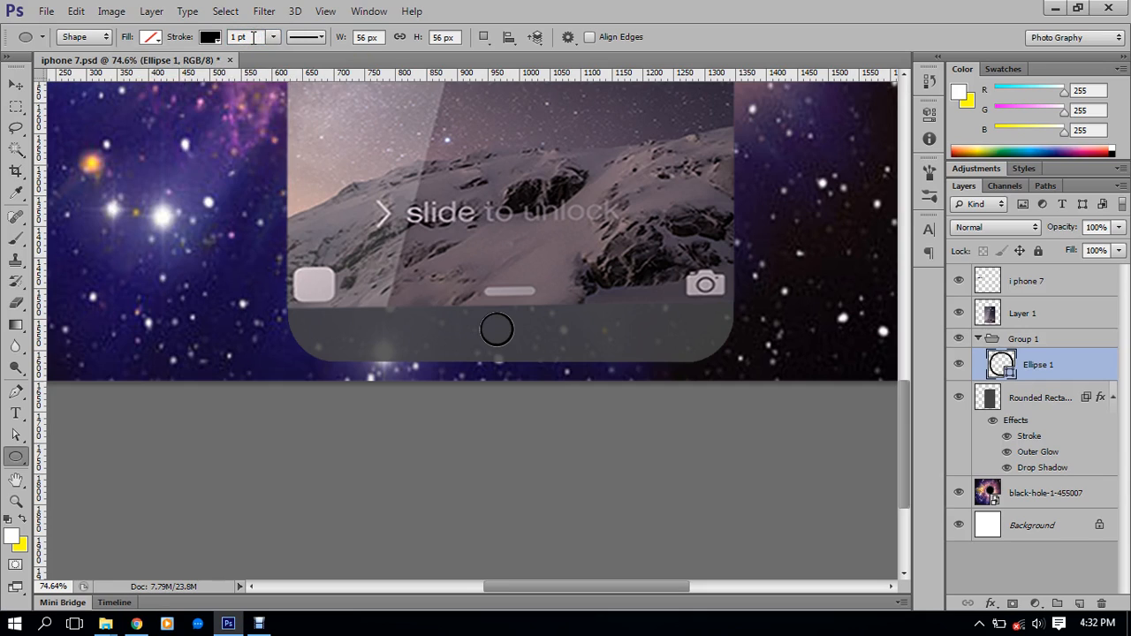
Change the circle's outline colour to pure white and select it with the phone body
left_click(205, 37)
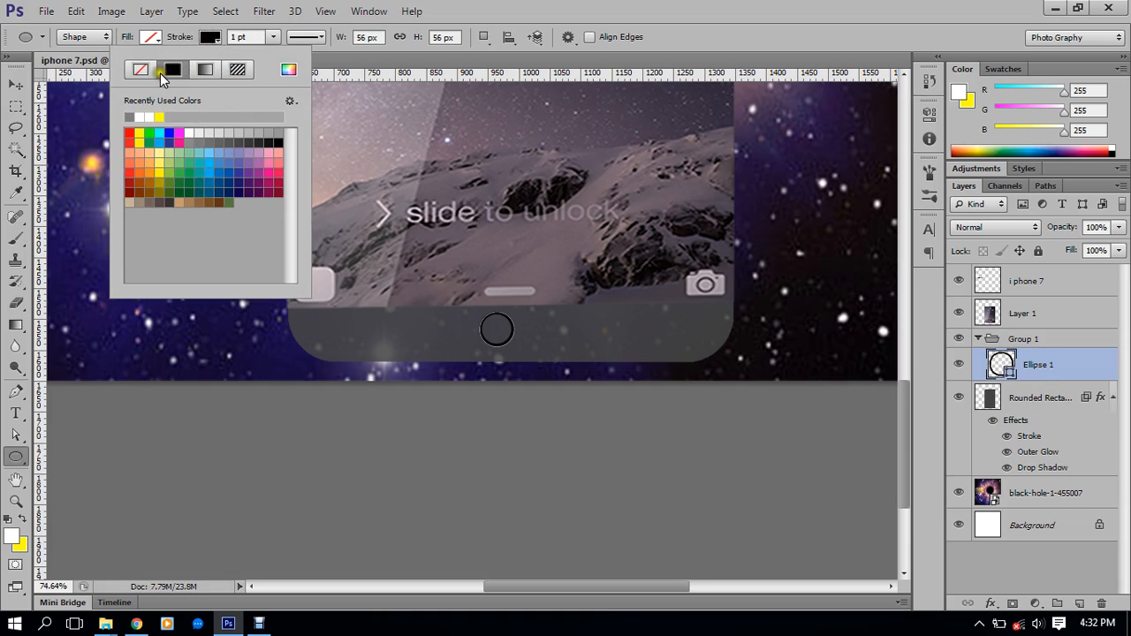
left_click(291, 69)
left_click(630, 312)
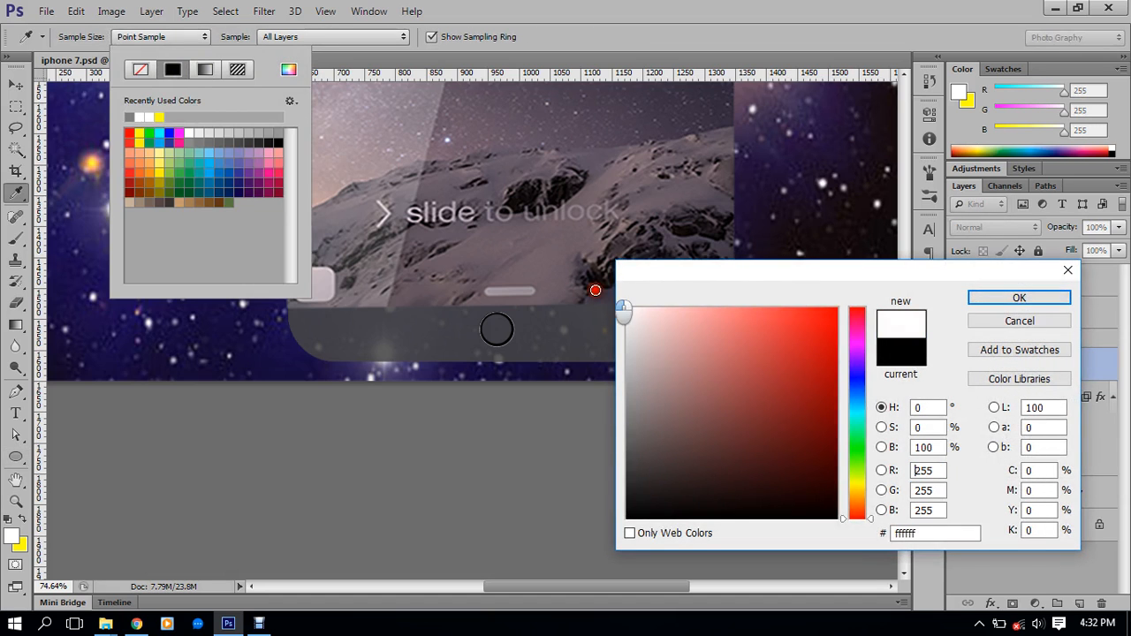
left_click(972, 298)
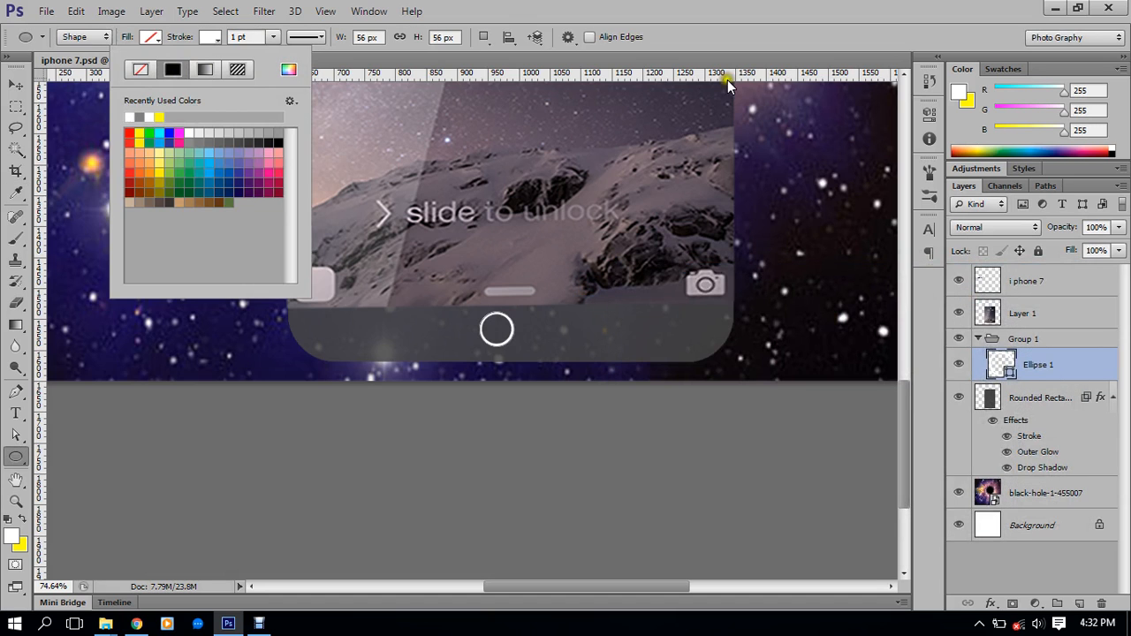
left_click(795, 37)
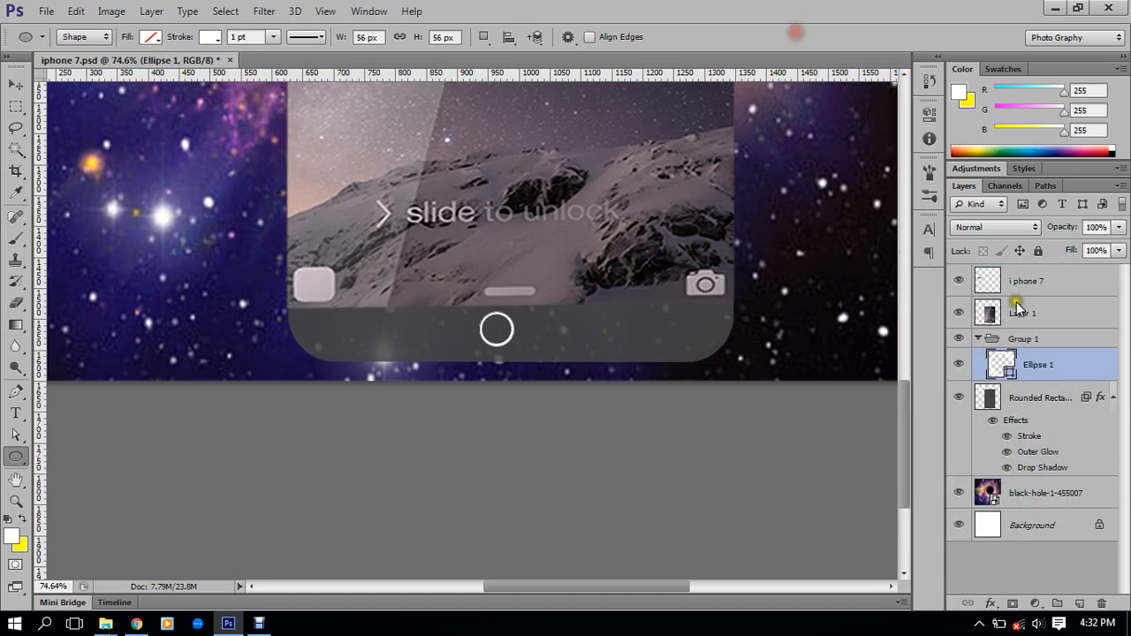
left_click(1032, 397, "shift")
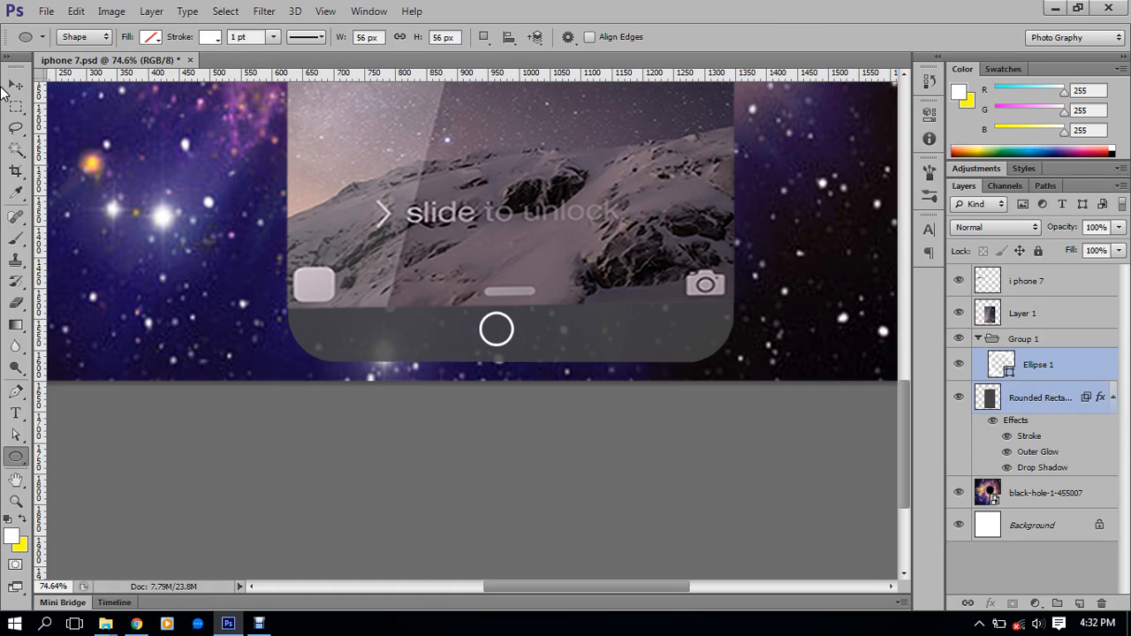
Centre the Ellipse 1 ring horizontally on the phone body and nudge it slightly down
left_click(16, 84)
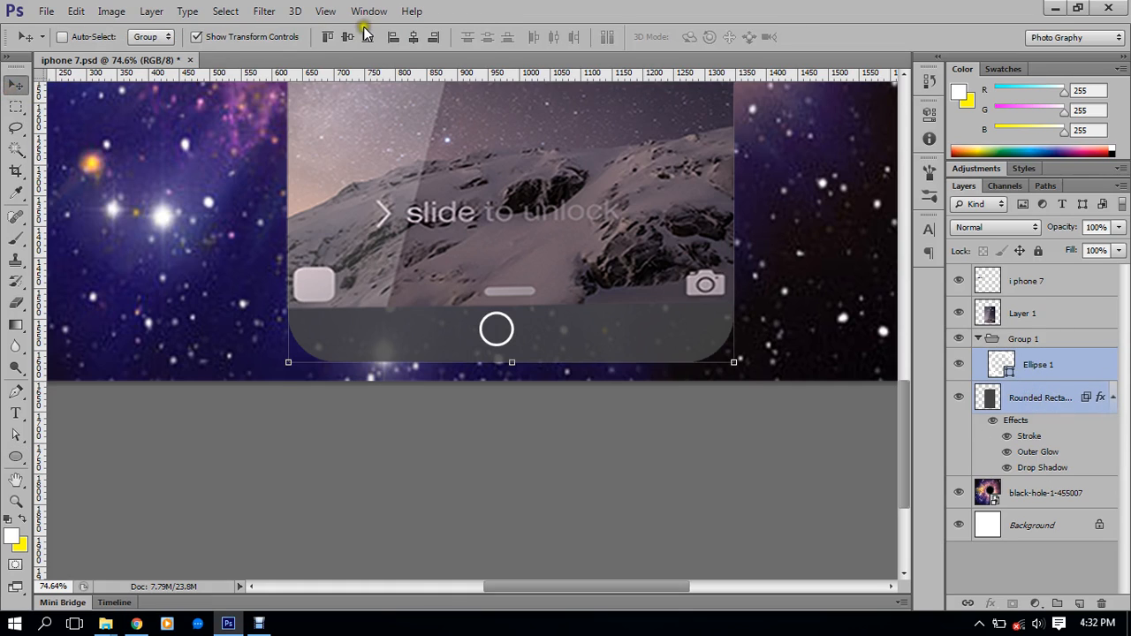
left_click(412, 38)
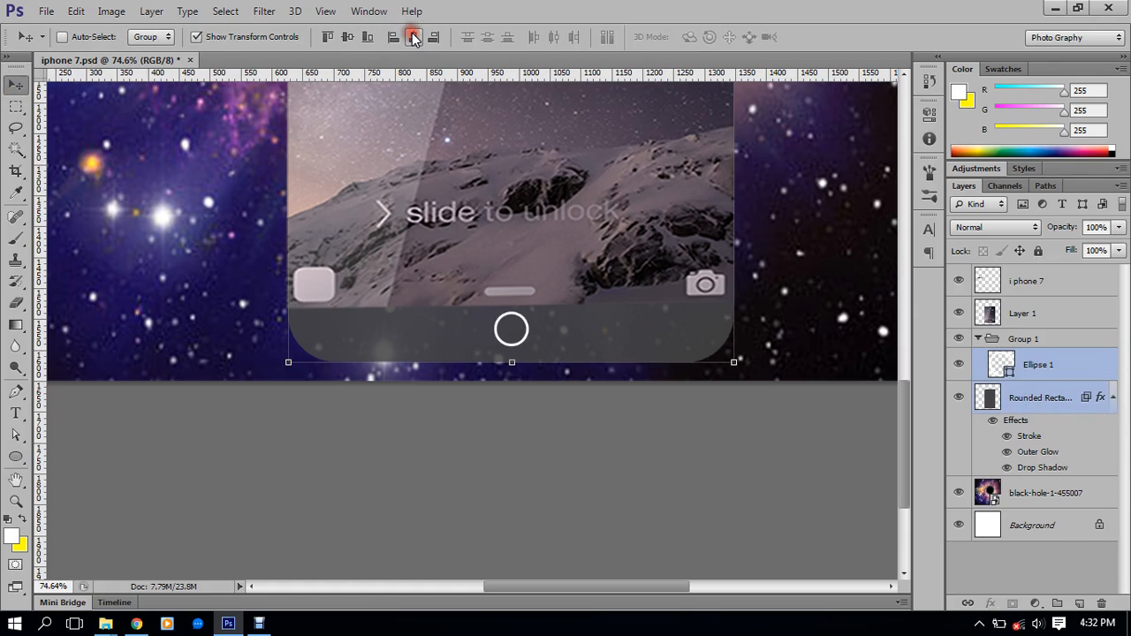
left_click(1040, 368)
key("Down")
key("Down")
key("Down")
key("Down")
key("Down")
key("Down")
key("Down")
key("Down")
key("Down")
Hide the transform controls, select the Background layer and zoom out to the whole mockup
left_click(196, 37)
scroll(512, 219, "down", 3)
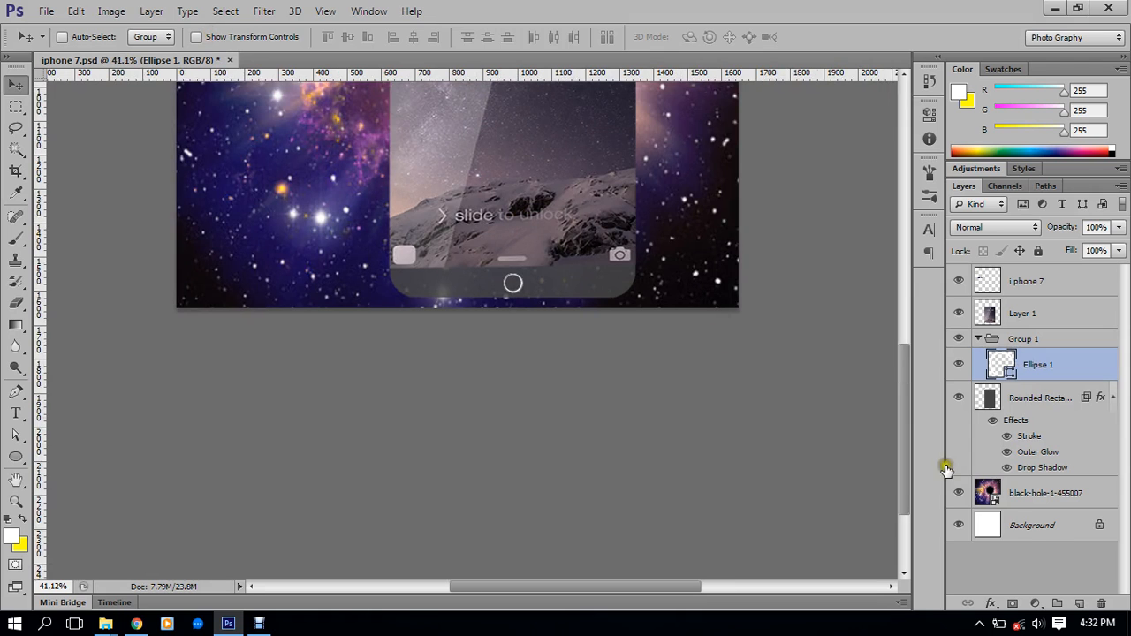
left_click(1032, 529)
scroll(649, 394, "down", 2)
scroll(563, 353, "up", 2)
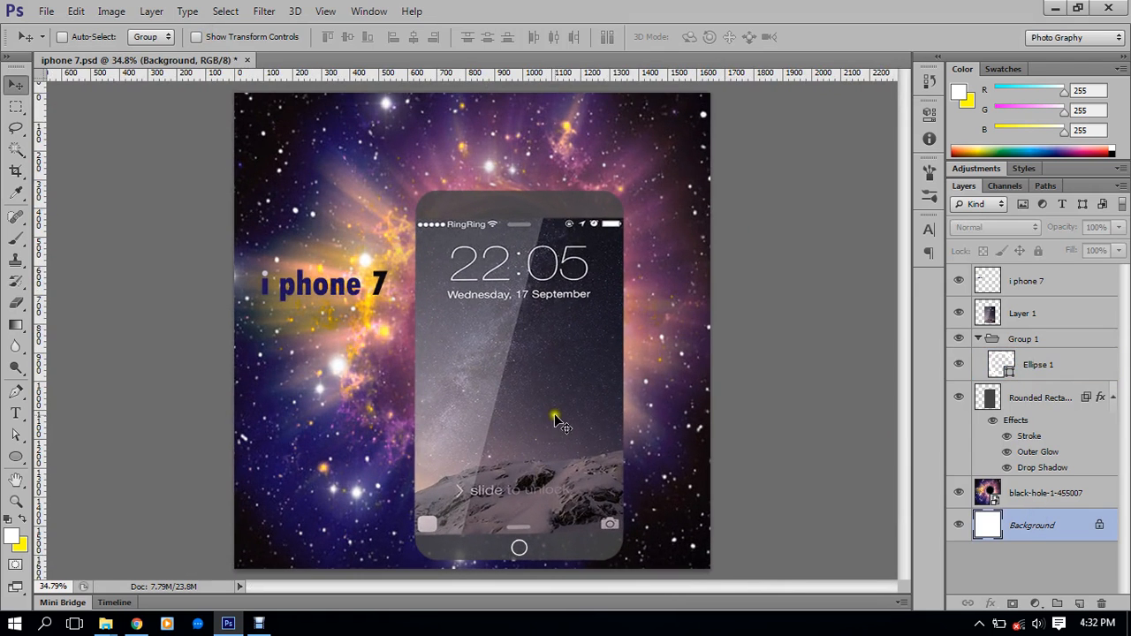
Recolour the Ellipse 1 outline to light grey d2d2d2 and return to the Move tool
left_click(1005, 375)
left_click(15, 456)
left_click(210, 37)
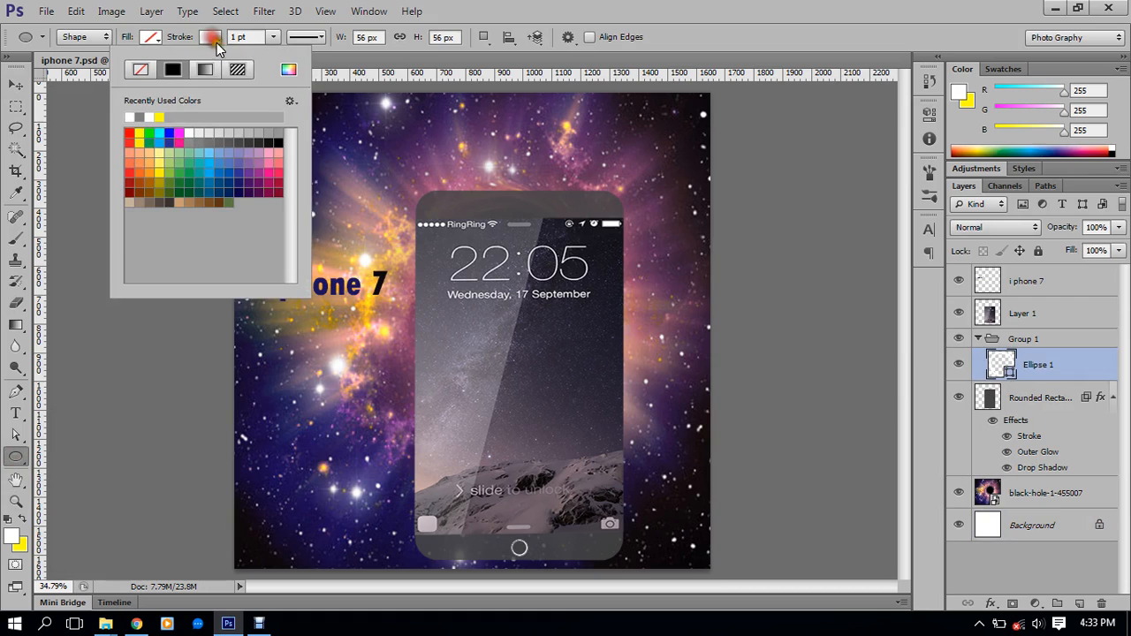
left_click(289, 74)
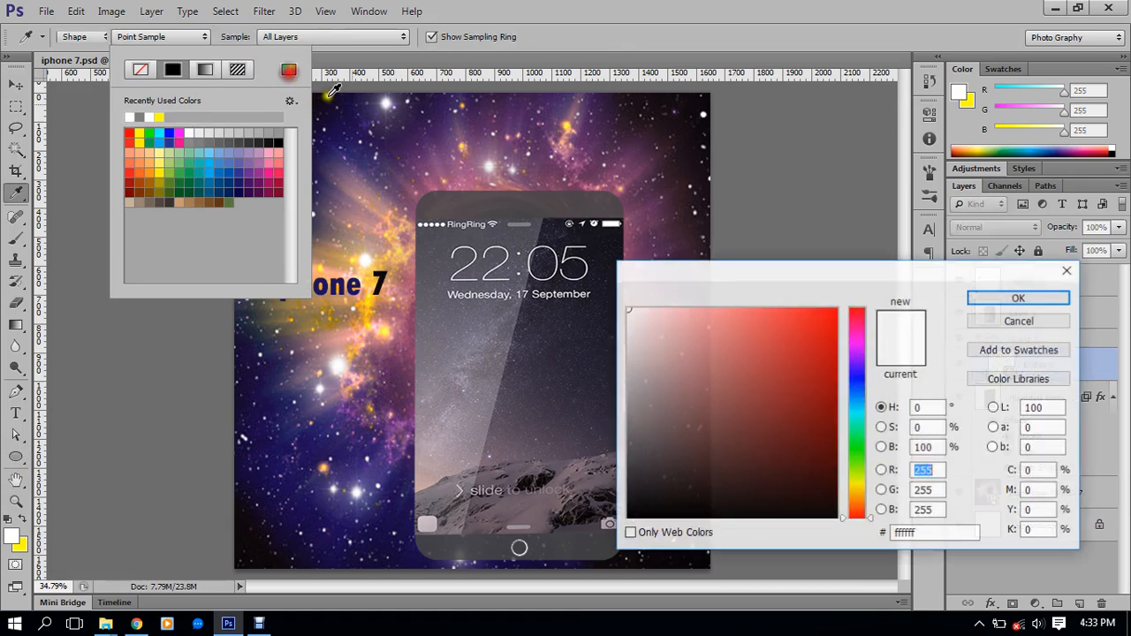
mouse_move(712, 353)
left_mouse_down()
mouse_move(613, 323)
mouse_move(600, 334)
mouse_move(709, 321)
mouse_move(607, 341)
mouse_move(623, 347)
left_mouse_up()
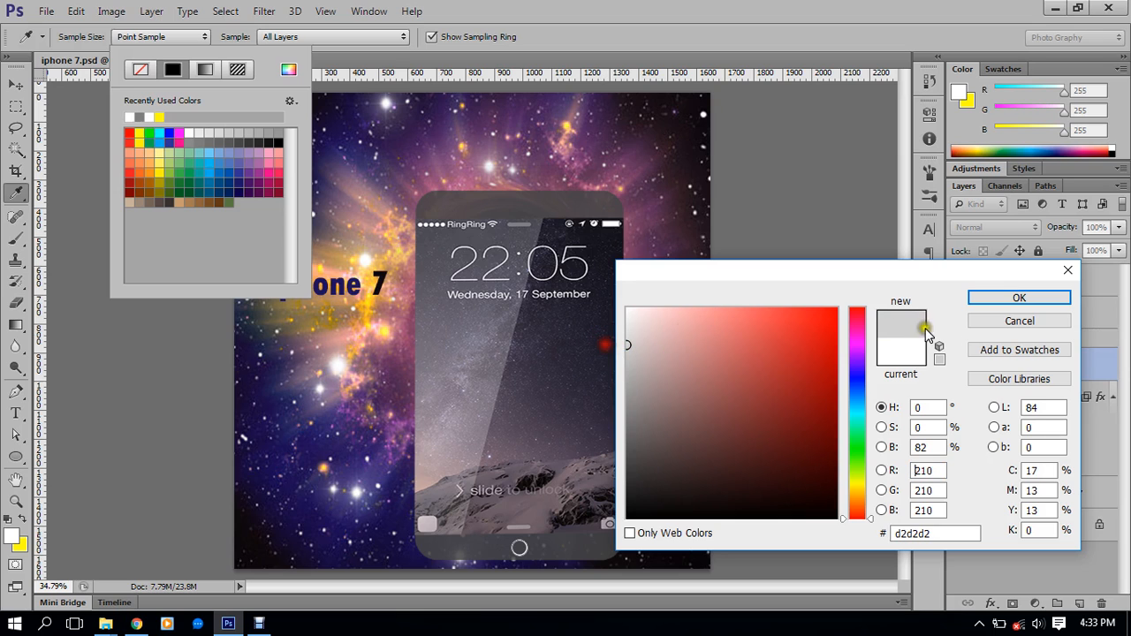
left_click(1014, 297)
left_click(874, 19)
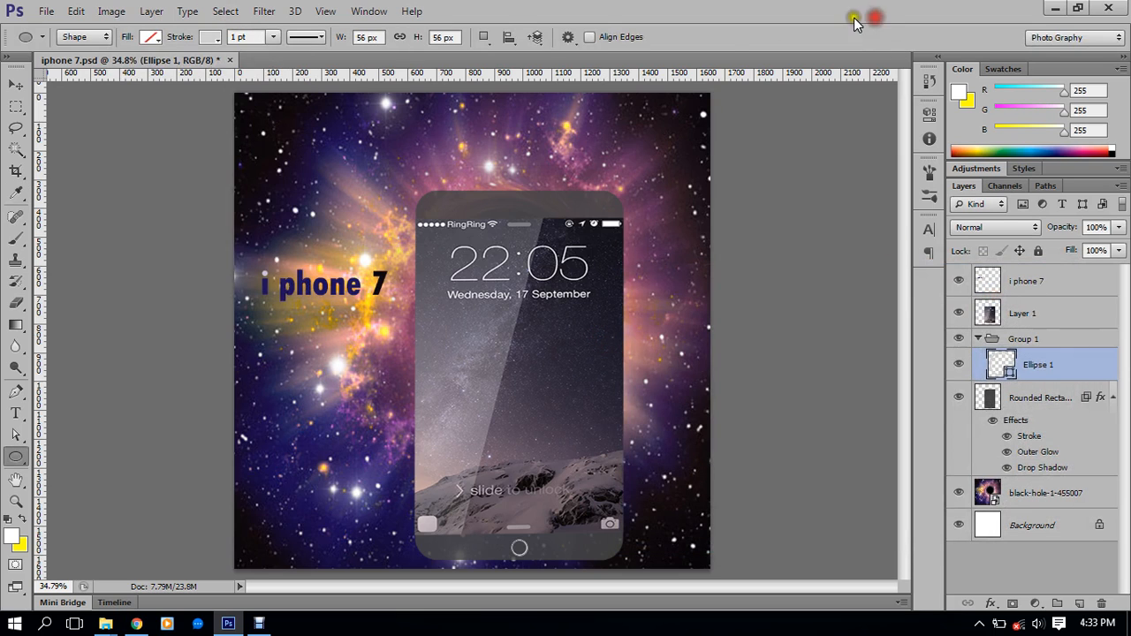
left_click(15, 84)
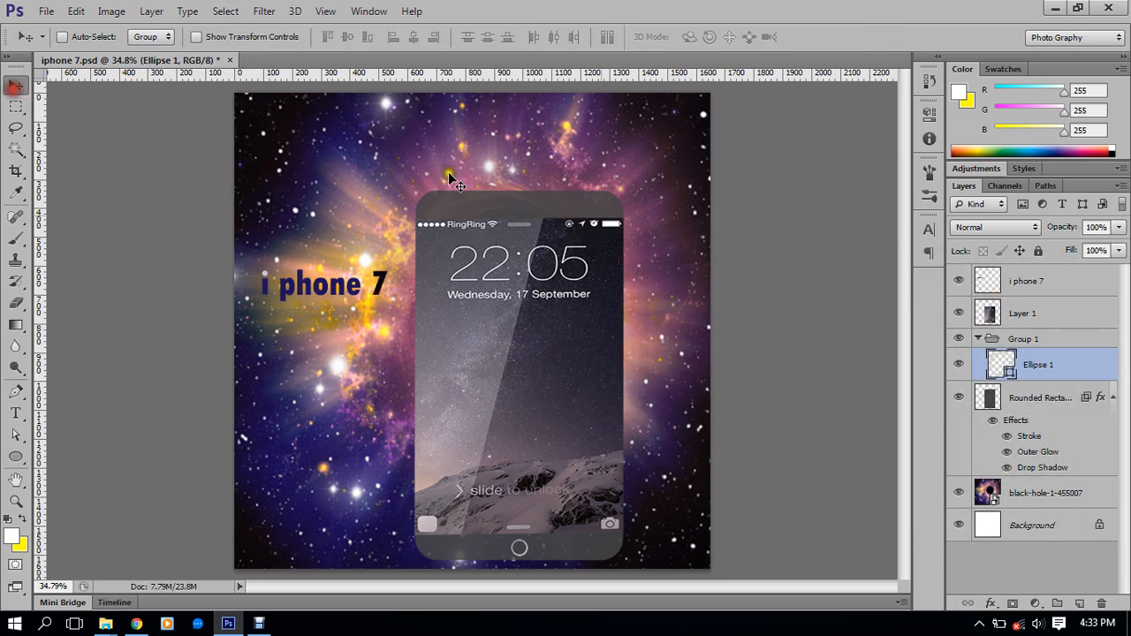
left_click(1055, 525)
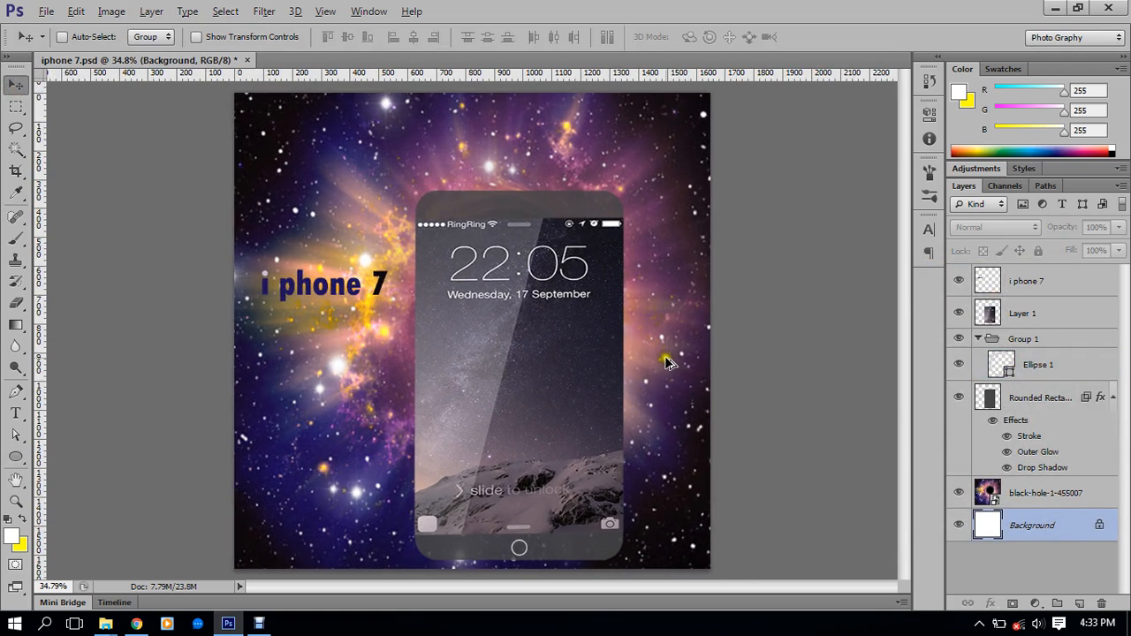
scroll(663, 345, "up", 1)
scroll(672, 357, "down", 1)
scroll(636, 415, "down", 2)
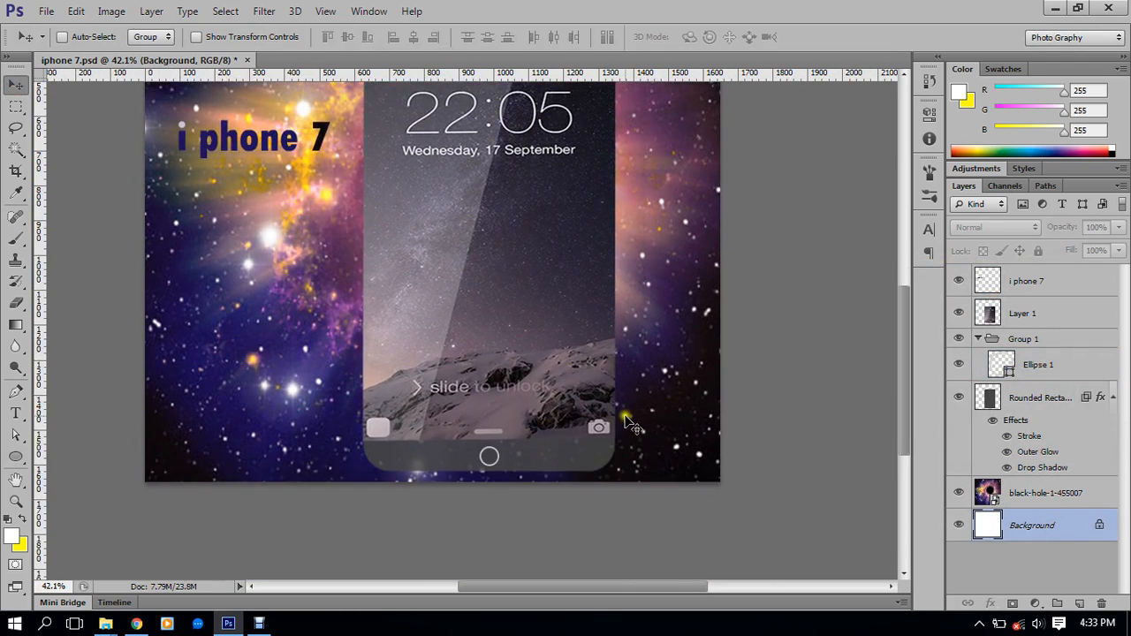
scroll(645, 353, "up", 1)
scroll(684, 354, "up", 2)
scroll(679, 363, "up", 1)
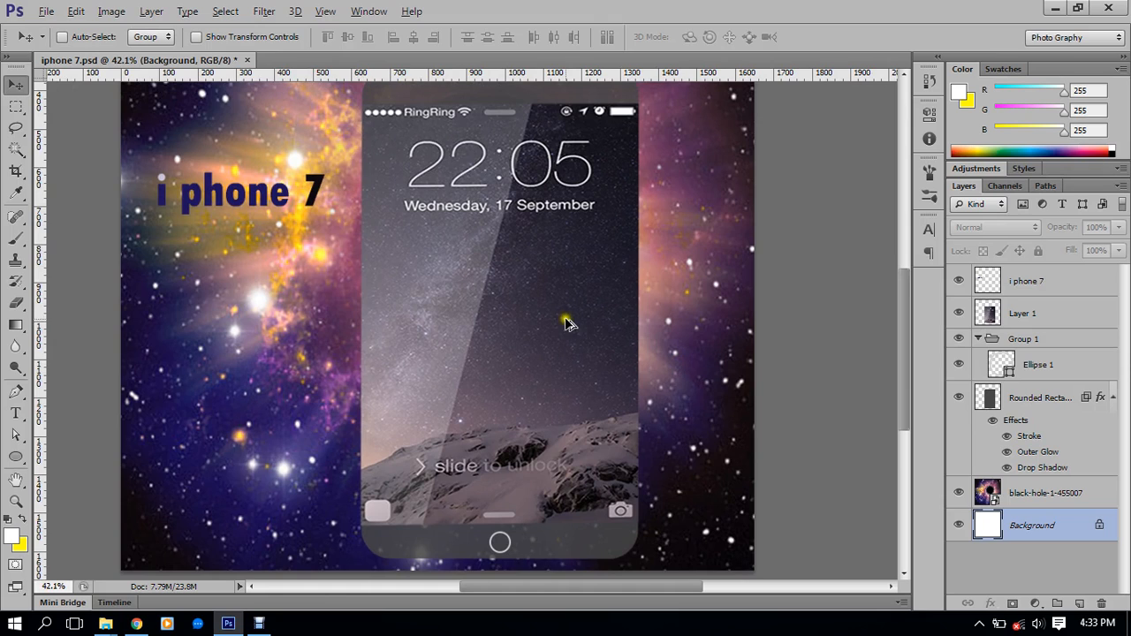
scroll(567, 324, "down", 2)
scroll(567, 324, "up", 1)
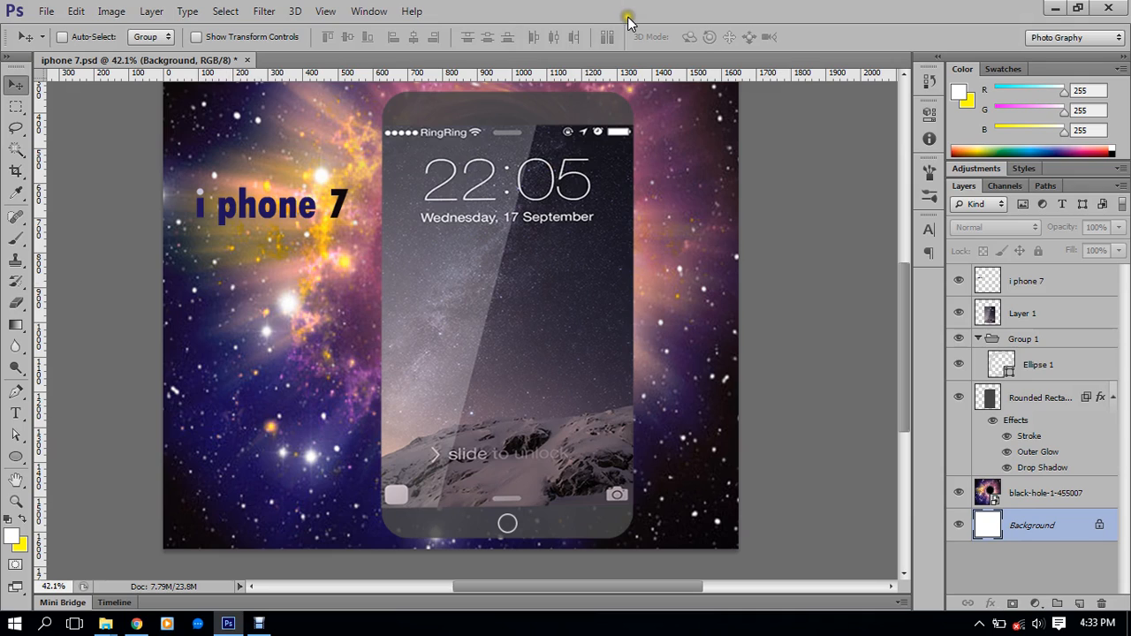
left_click(1021, 501)
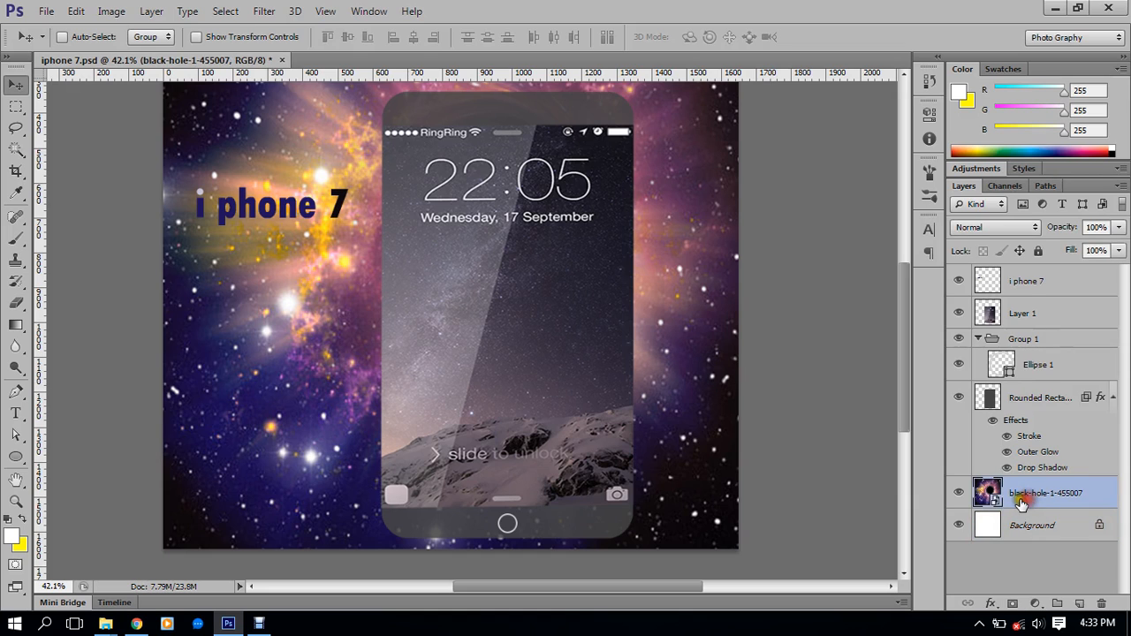
left_click(958, 493)
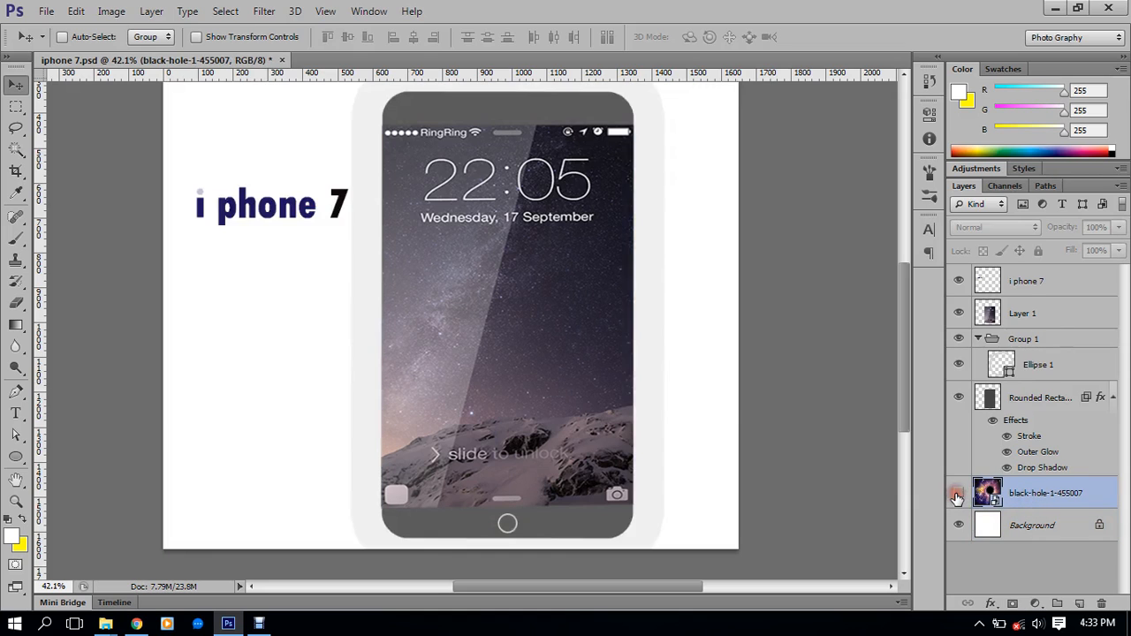
left_click(958, 494)
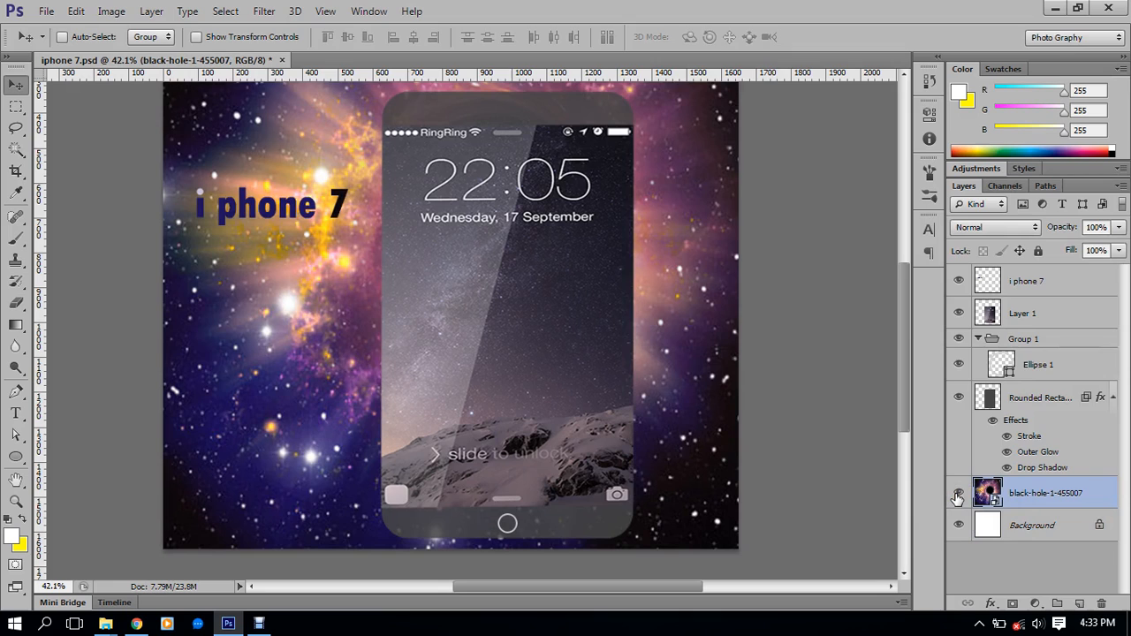
left_click(958, 493)
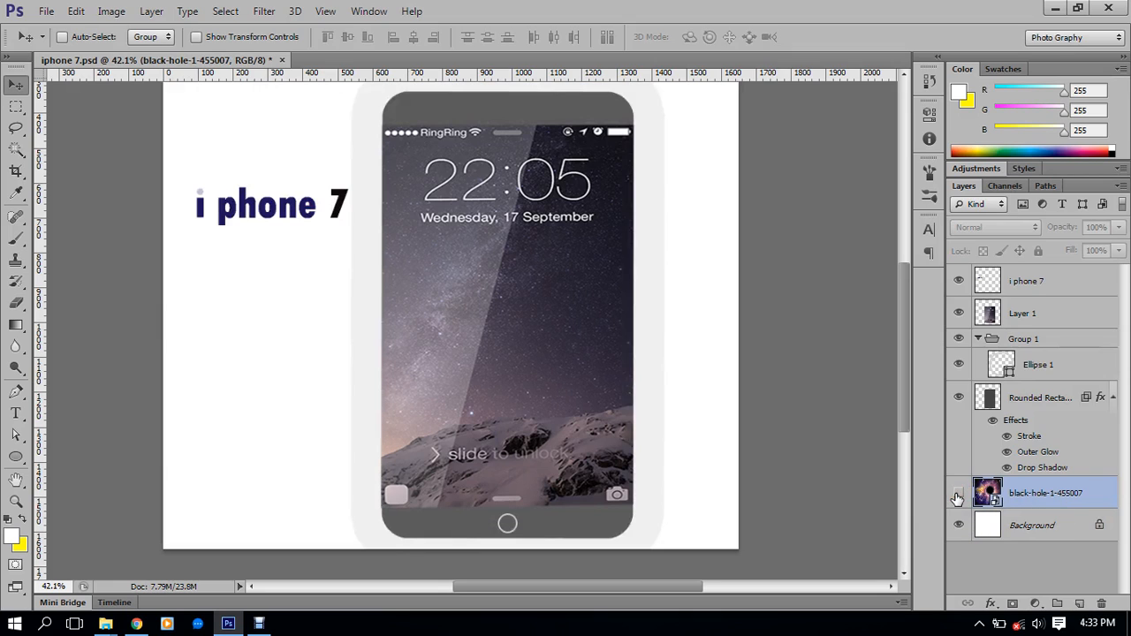
left_click(958, 493)
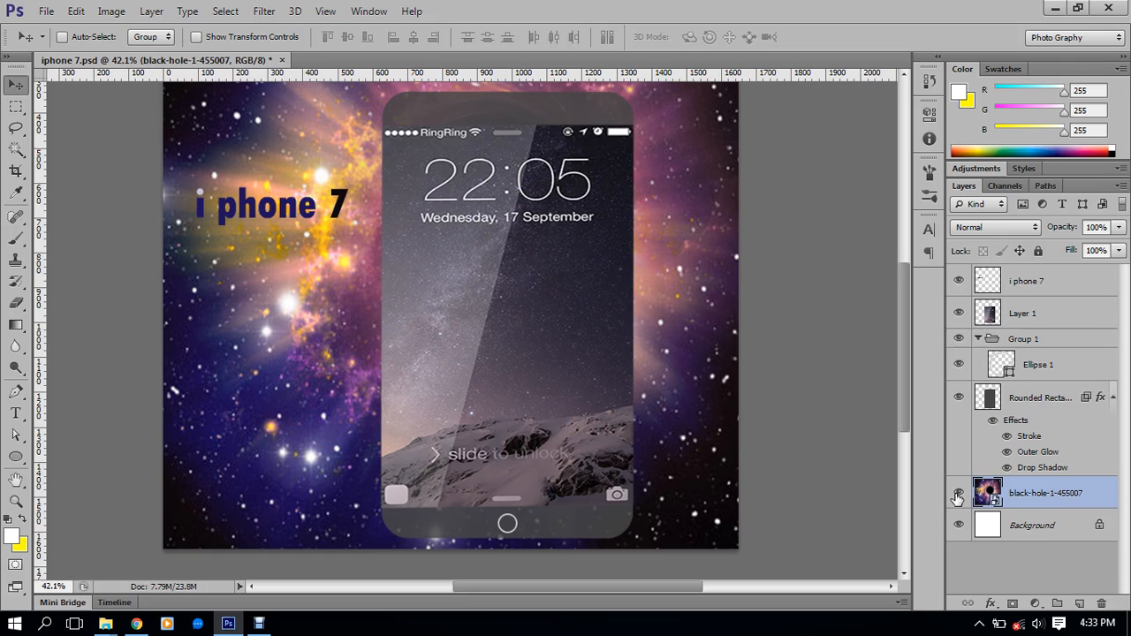
left_click(958, 493)
left_click(958, 493)
left_click(957, 493)
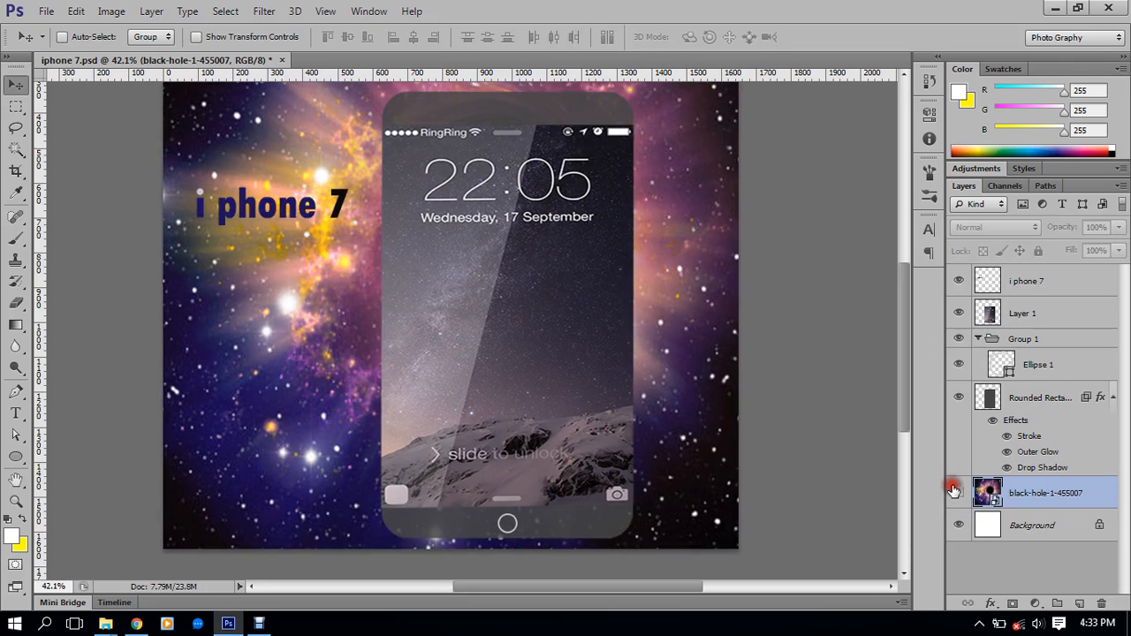
left_click(958, 493)
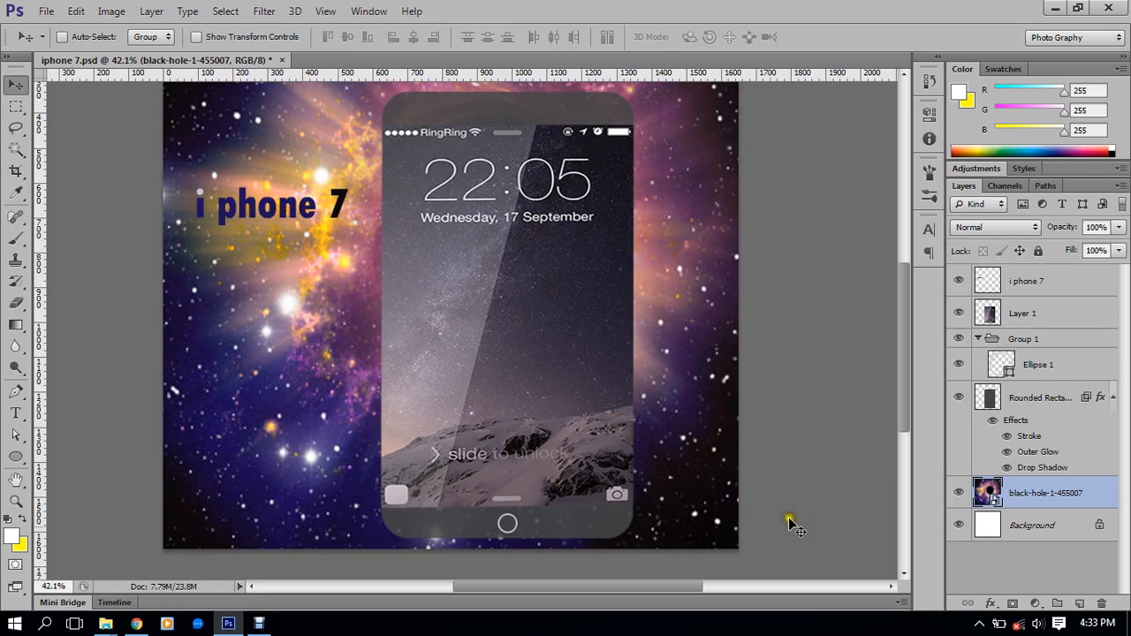
left_click(967, 495)
left_click(966, 496)
scroll(541, 523, "down", 1)
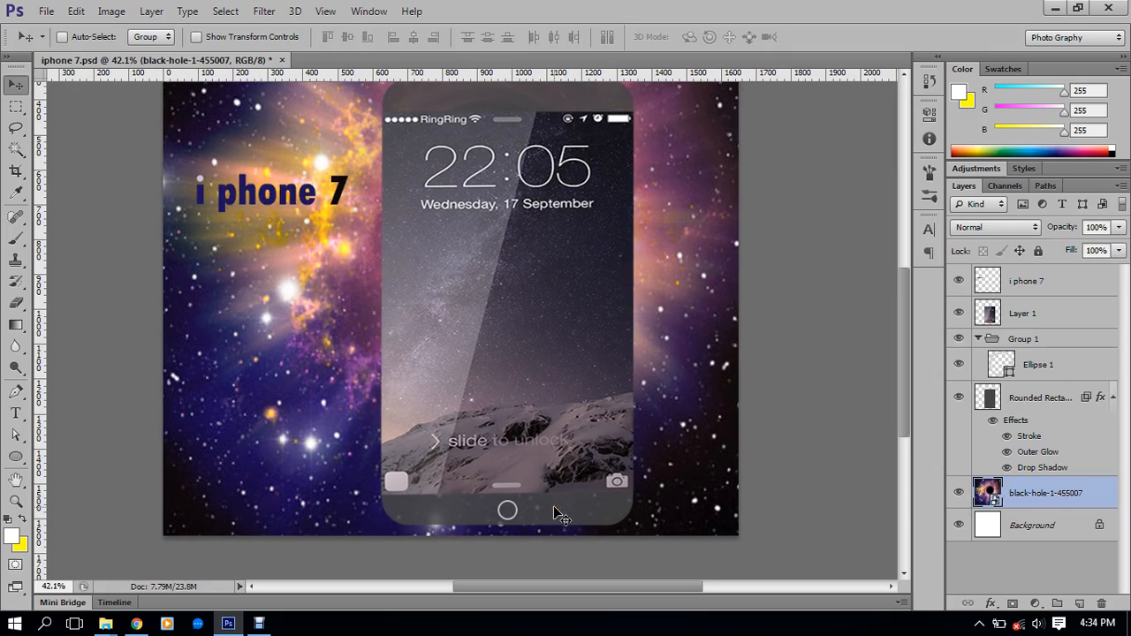
Compare the phone body hidden and shown, keep its fill at 100% and lower opacity to 59%
left_click(958, 399)
left_click(960, 398)
left_click(959, 398)
left_click(959, 398)
left_click(1023, 406)
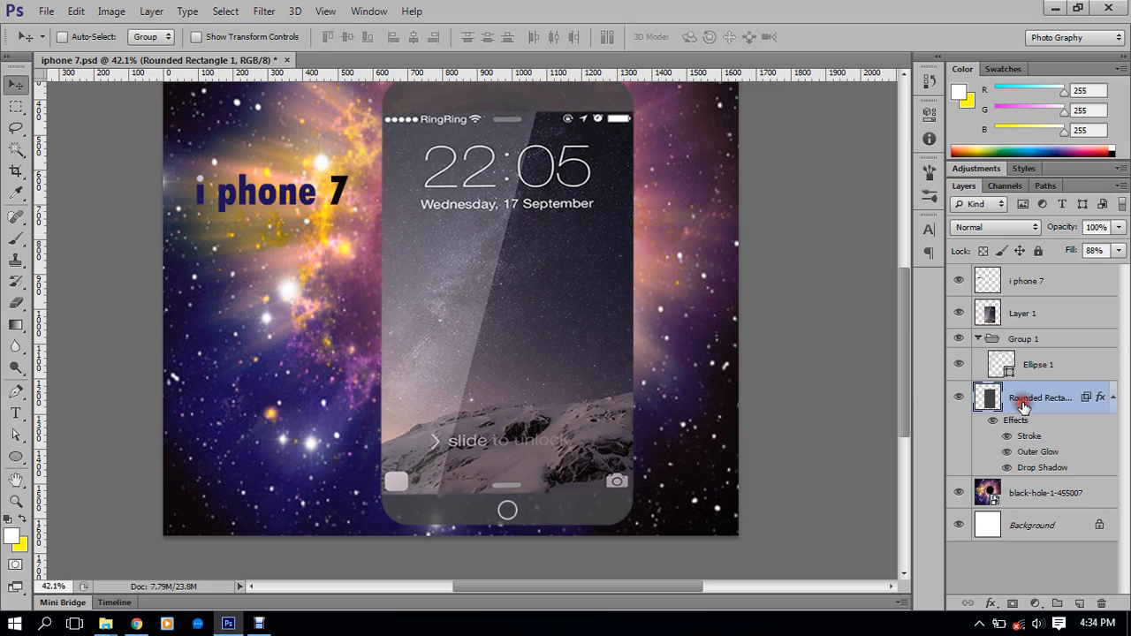
left_click_drag(1080, 251, 1069, 254)
left_click(1093, 251)
left_click_drag(1093, 254, 1096, 313)
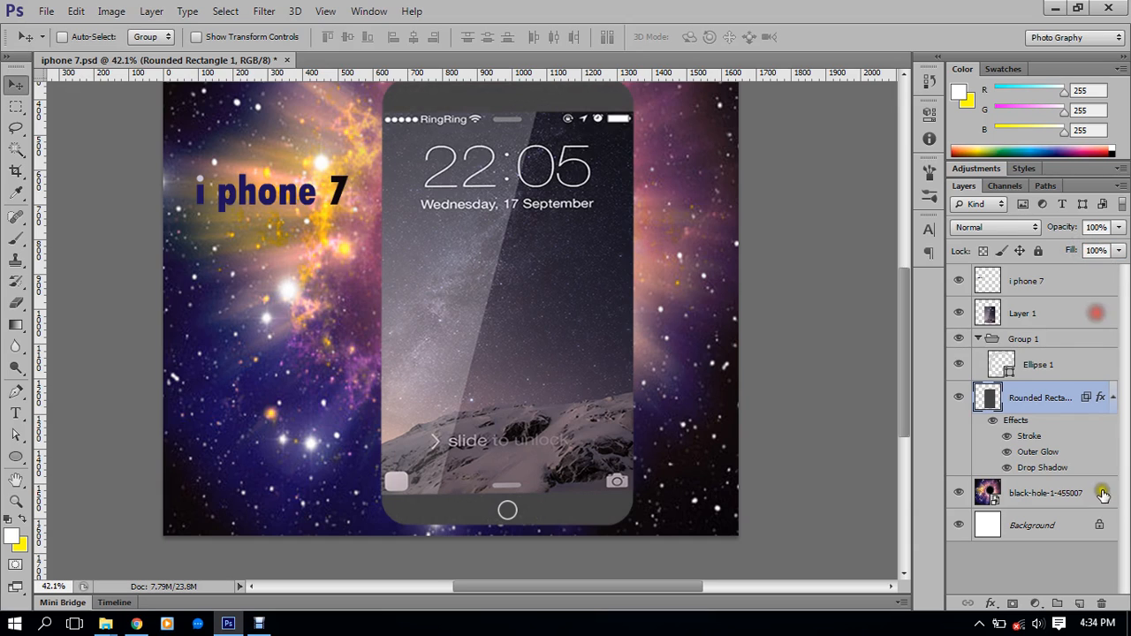
left_click(959, 399)
left_click(960, 399)
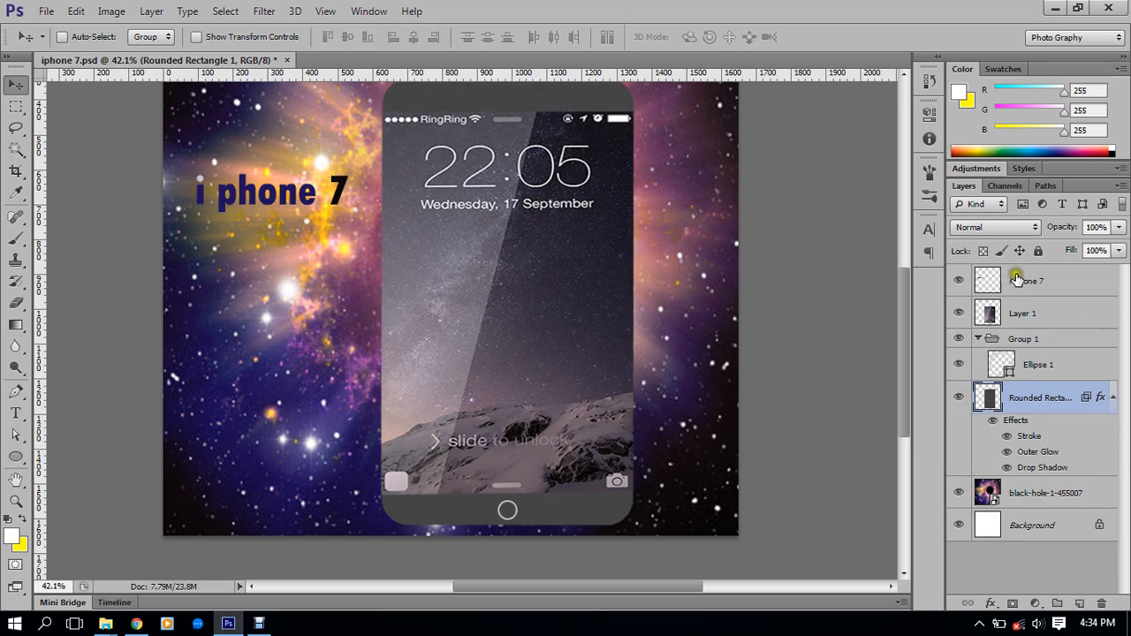
left_click_drag(1062, 227, 1121, 228)
Shift the phone mockup and title slightly left, then save and close iphone 7.psd
left_click(1029, 284, "shift")
left_click_drag(533, 311, 564, 350)
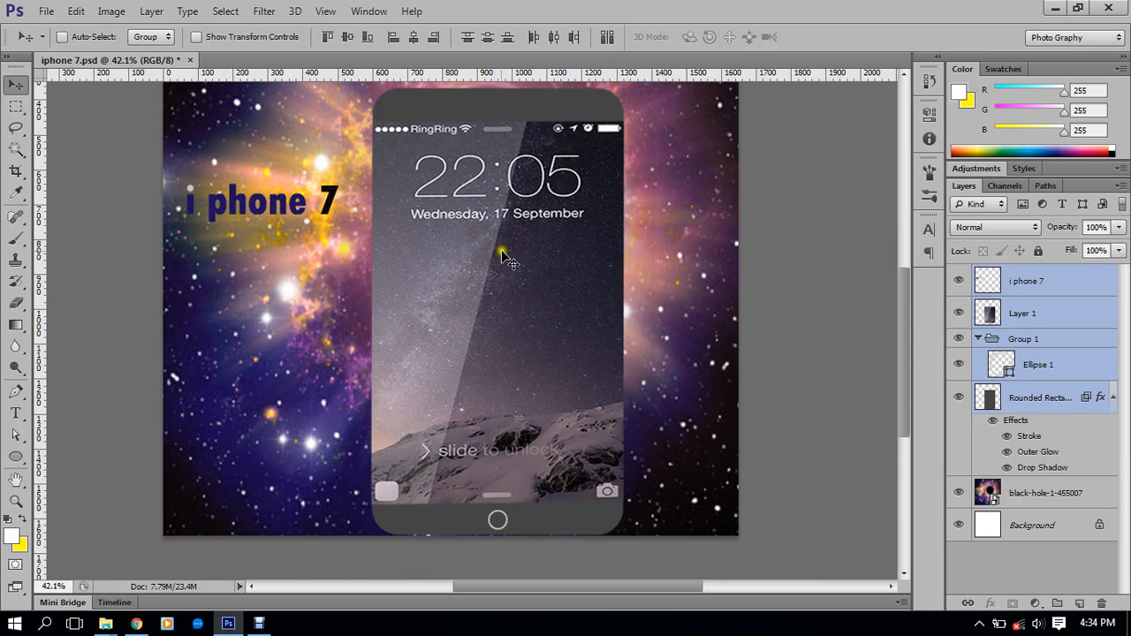
left_click(187, 60)
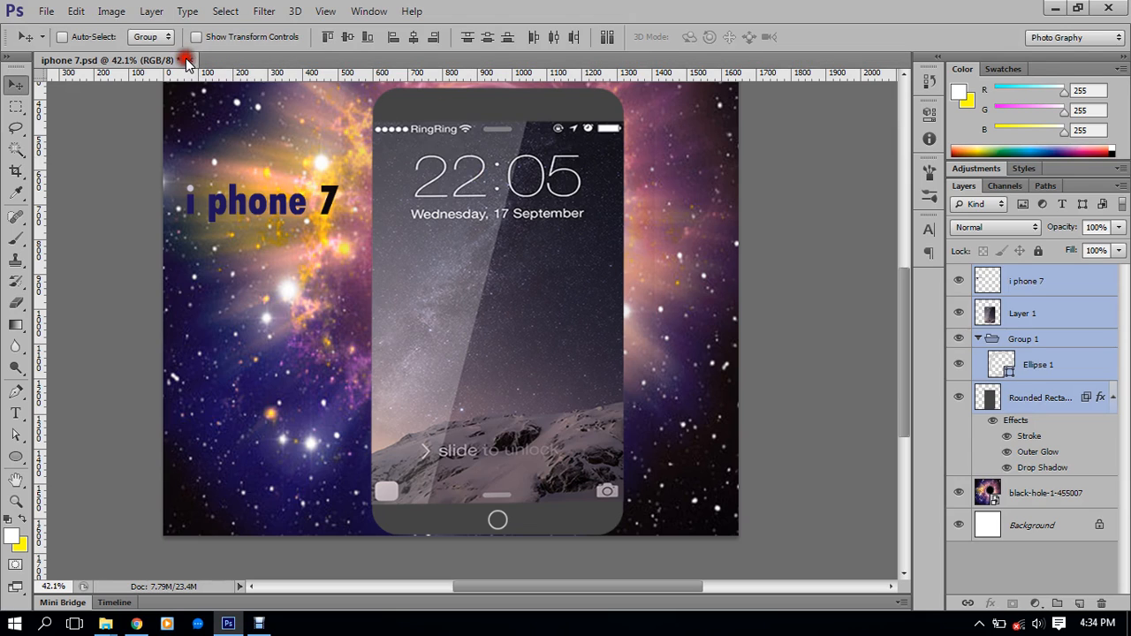
left_click(492, 239)
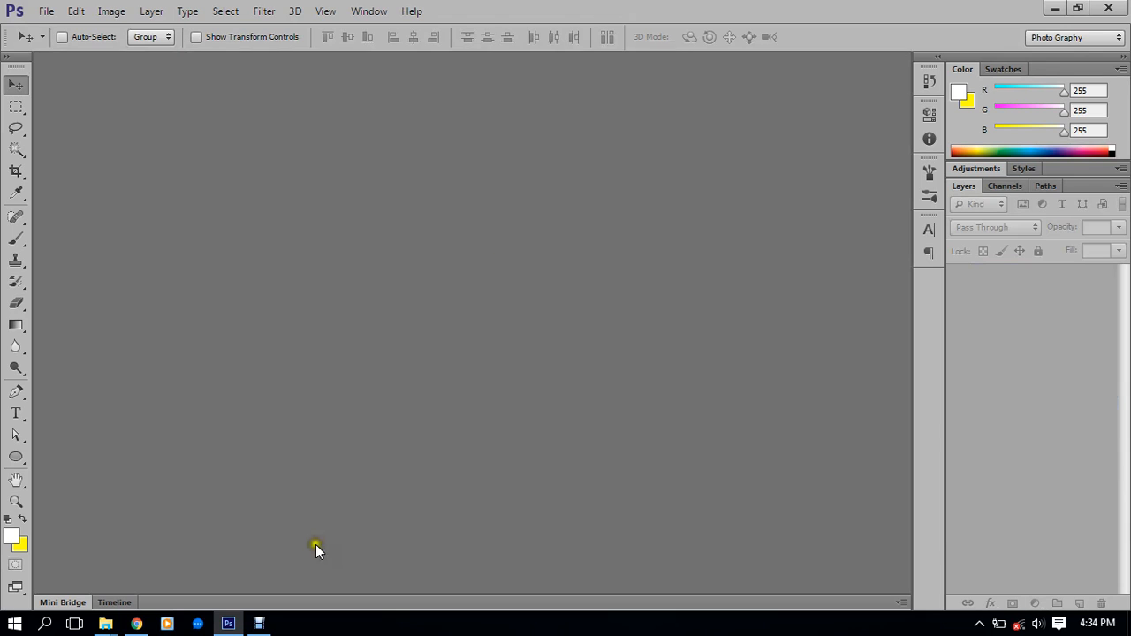
left_click(136, 624)
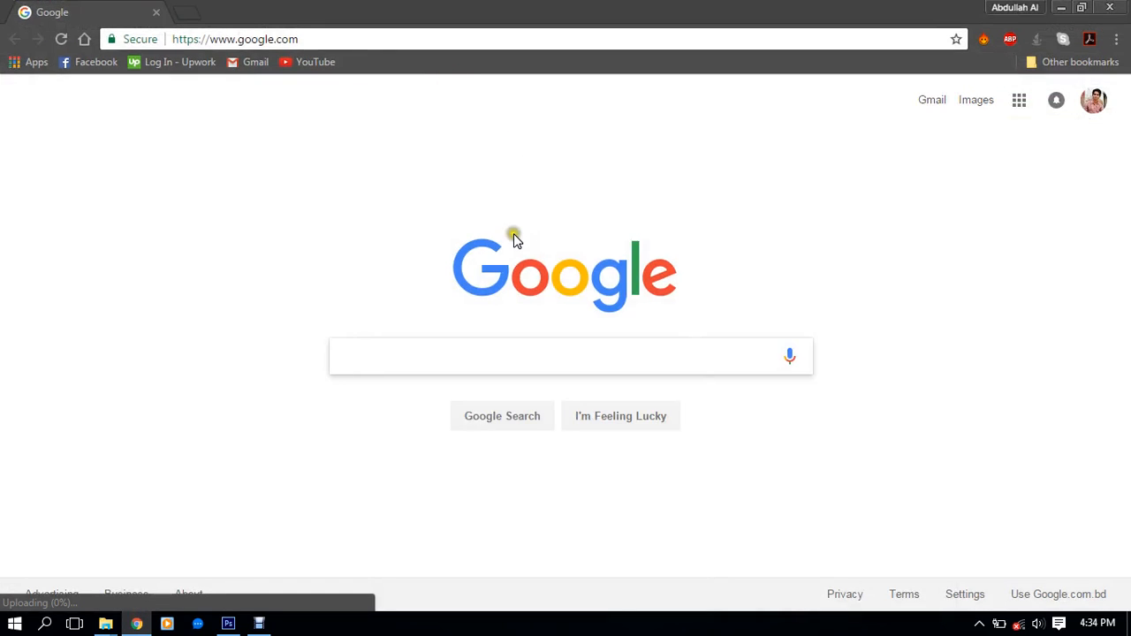
Search Google for 'iphone7', then launch the Banglalion WiMAX connection manager from the tray
type("iphone")
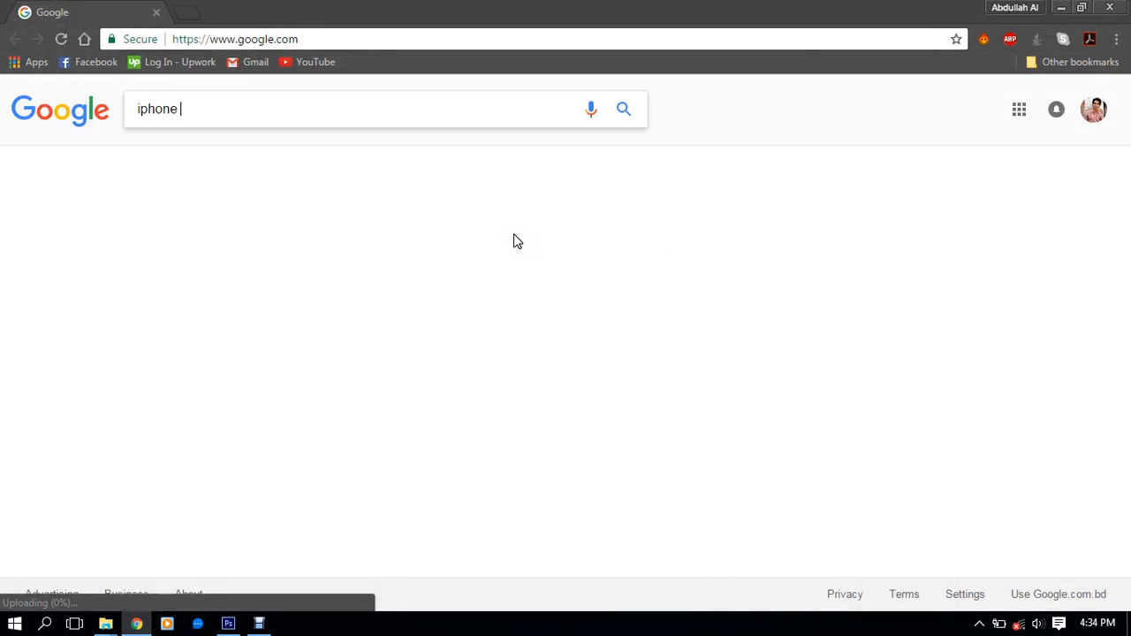
key("BackSpace")
type("7")
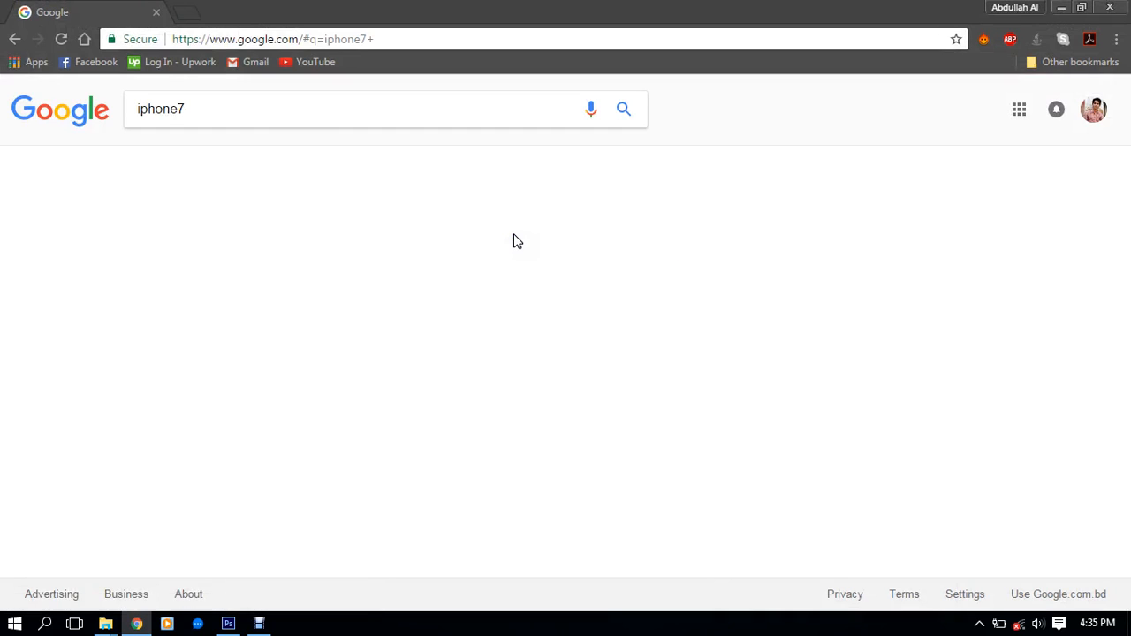
key("Return")
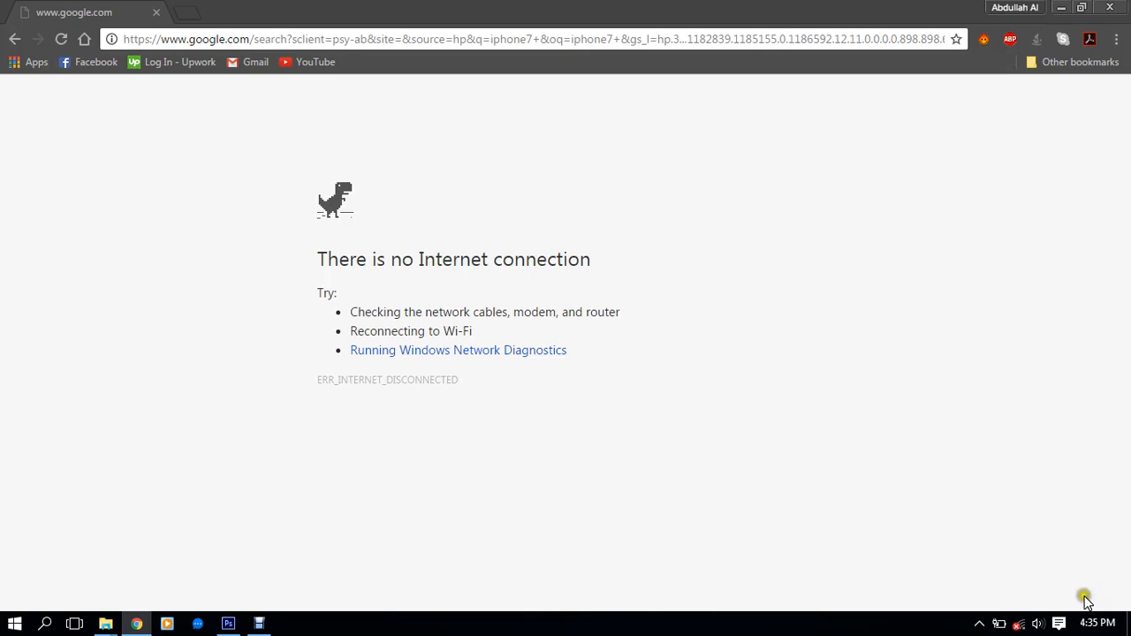
left_click(979, 624)
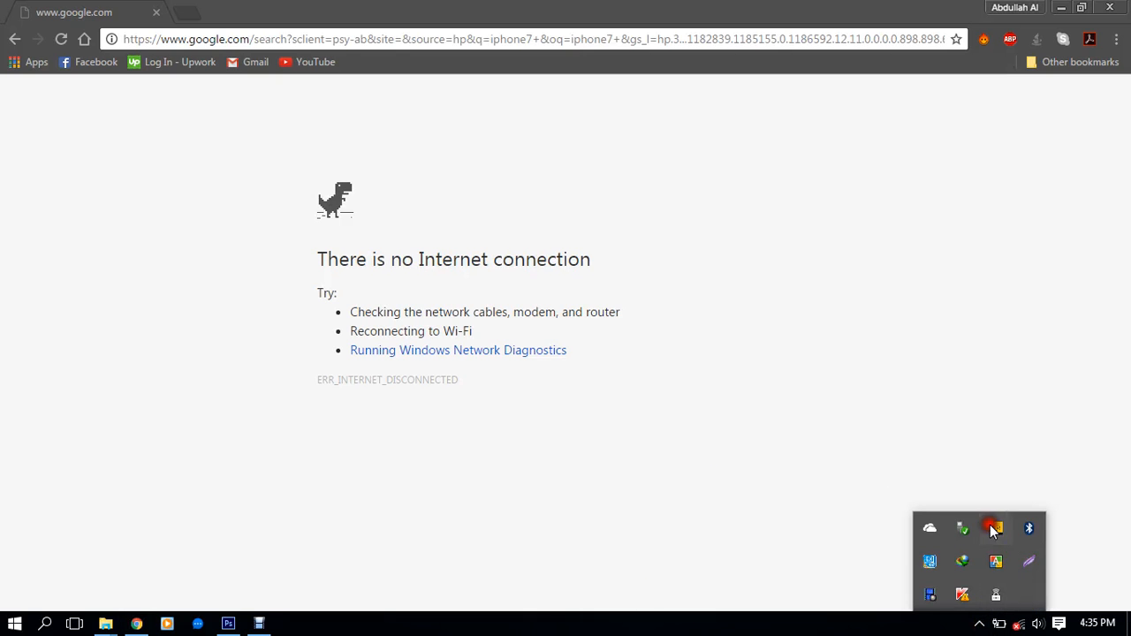
left_click(995, 528)
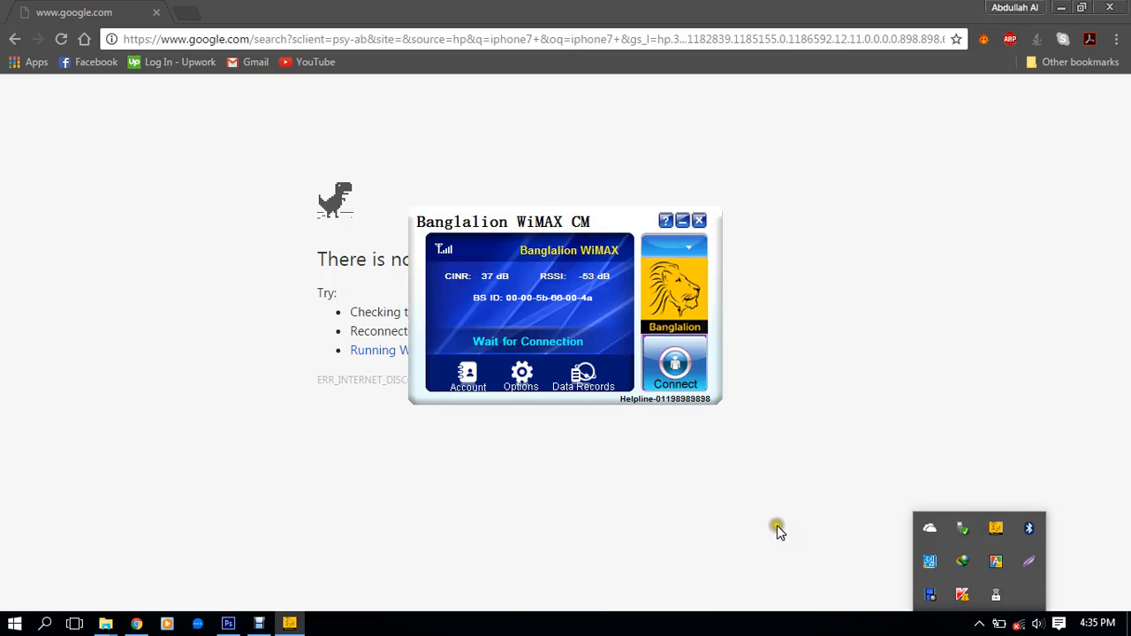
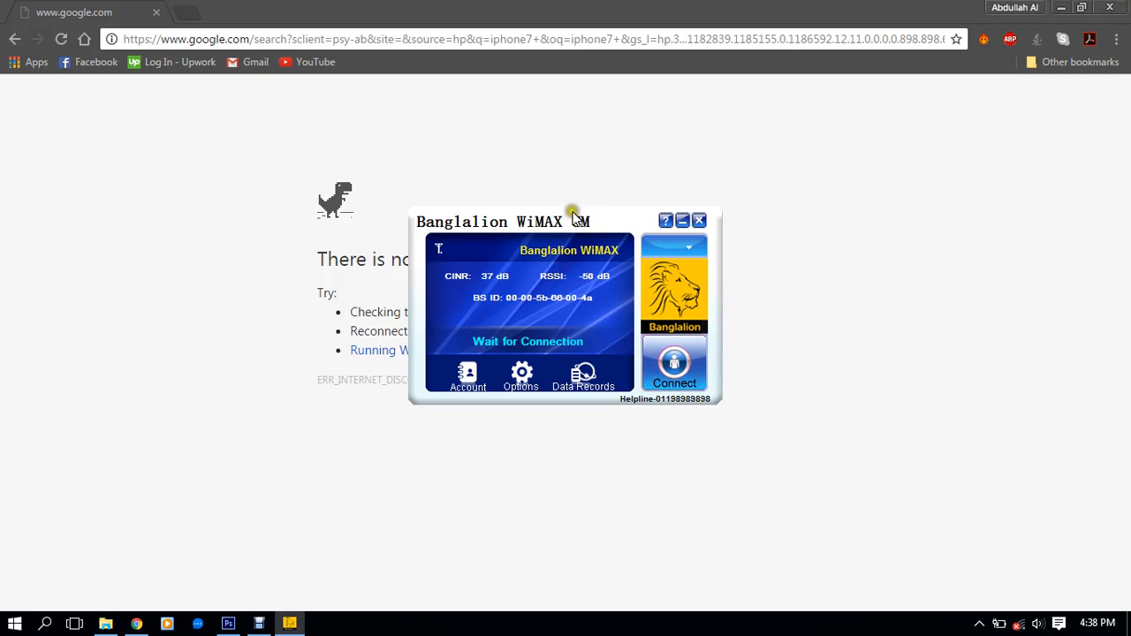
Try connecting in the Banglalion WiMAX manager, exit it, and bring Photoshop forward
left_click_drag(572, 219, 852, 202)
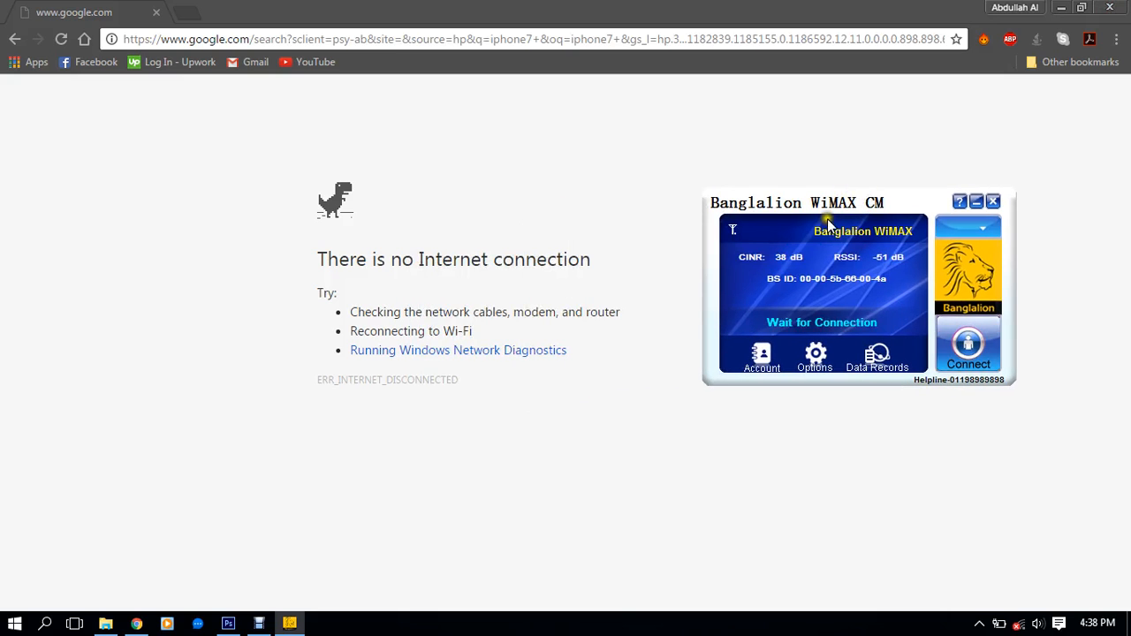
left_click(969, 345)
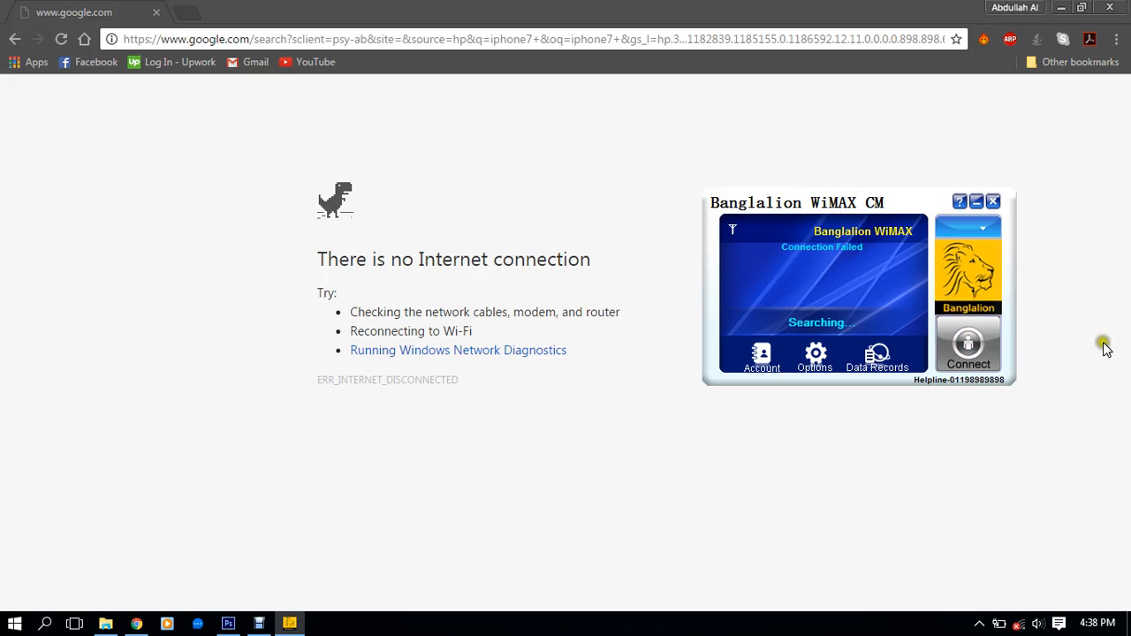
left_click(993, 201)
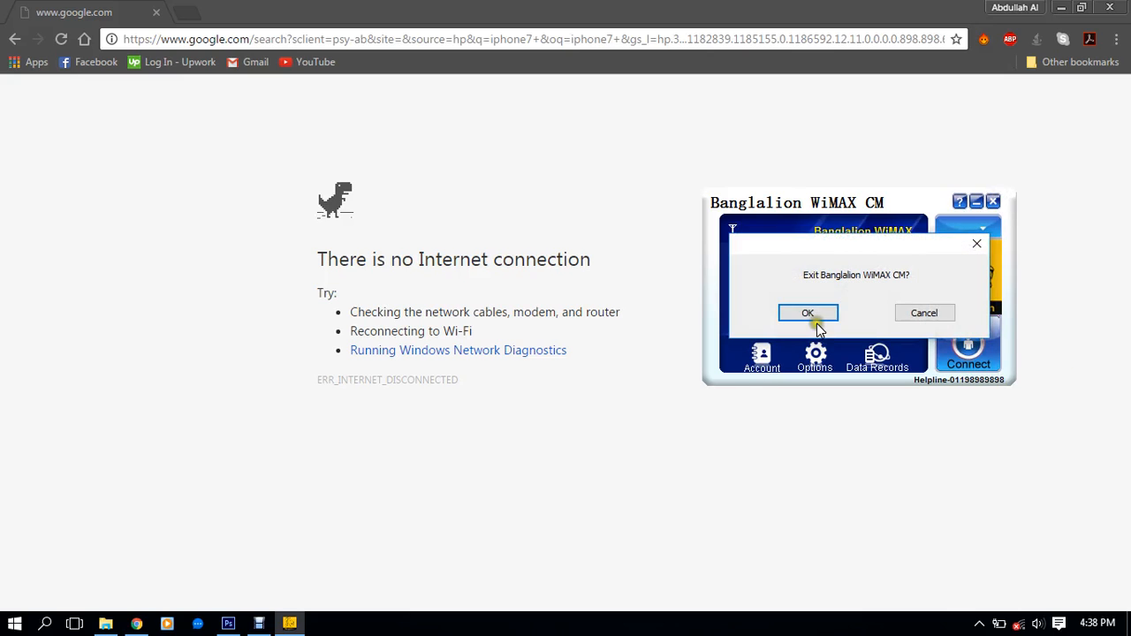
left_click(813, 312)
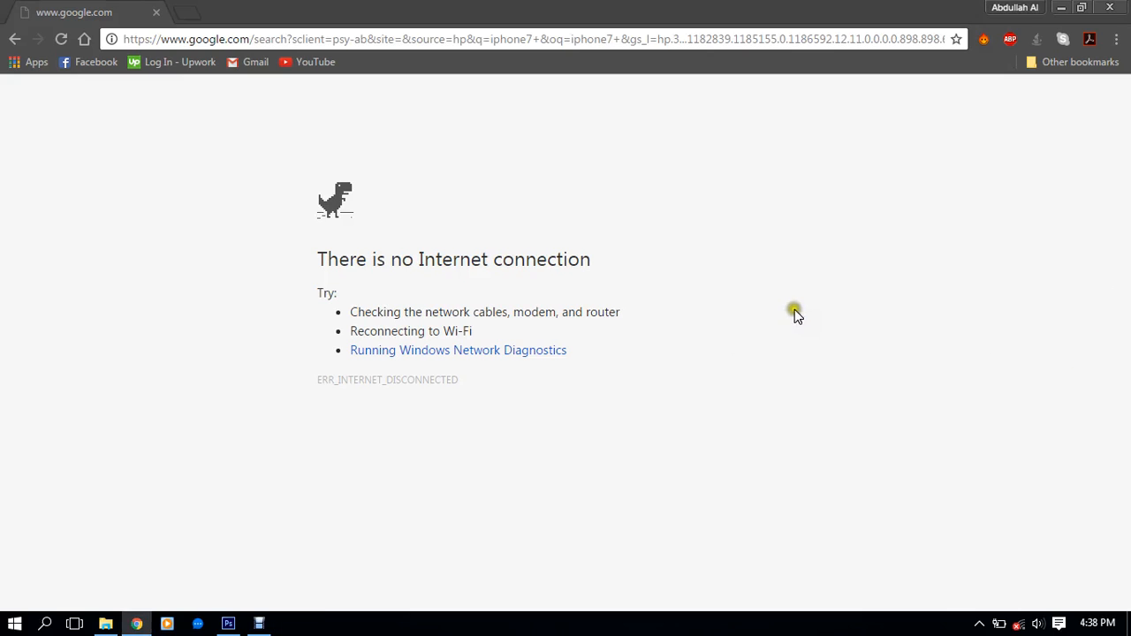
left_click(227, 629)
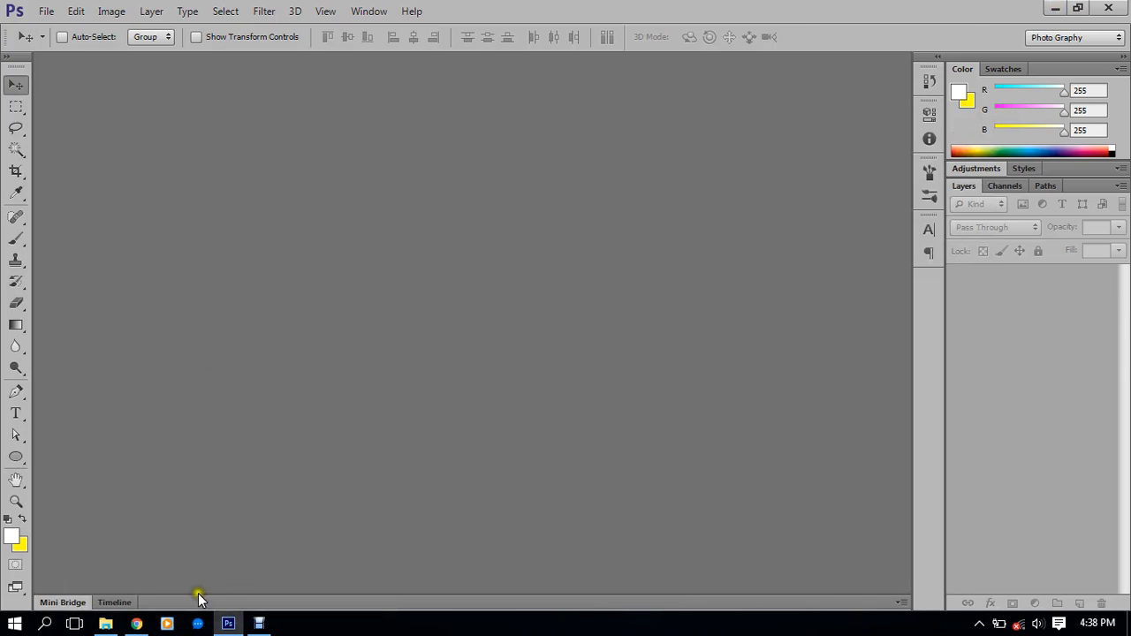
Start a new document and review the presets, keeping a Custom 5000 × 5000 px, 72 ppi canvas
left_click(37, 12)
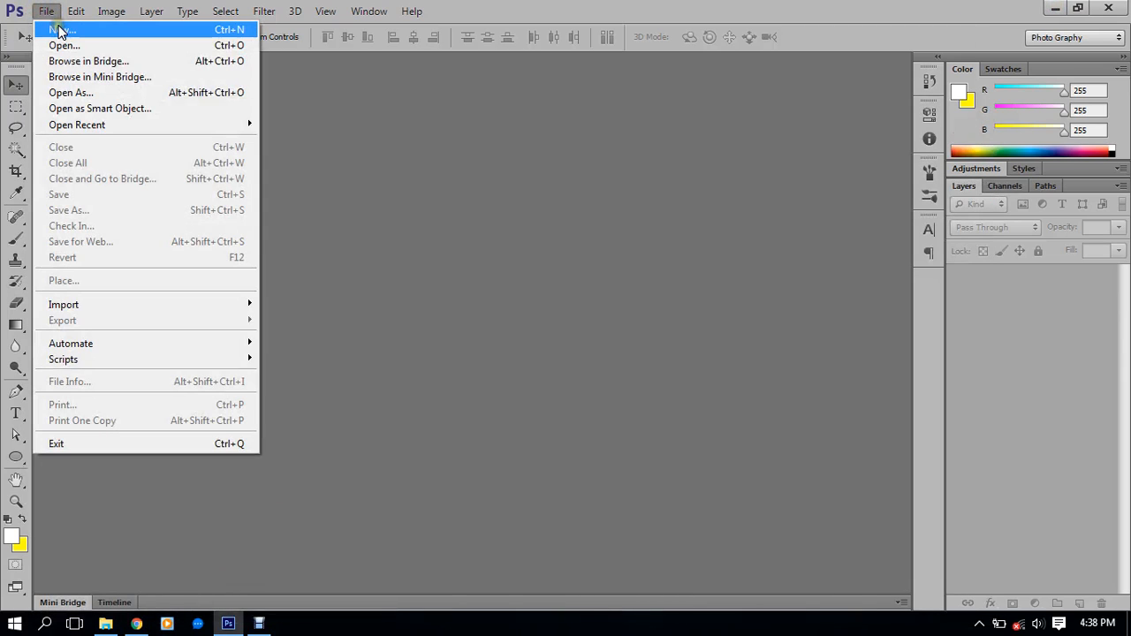
left_click(55, 29)
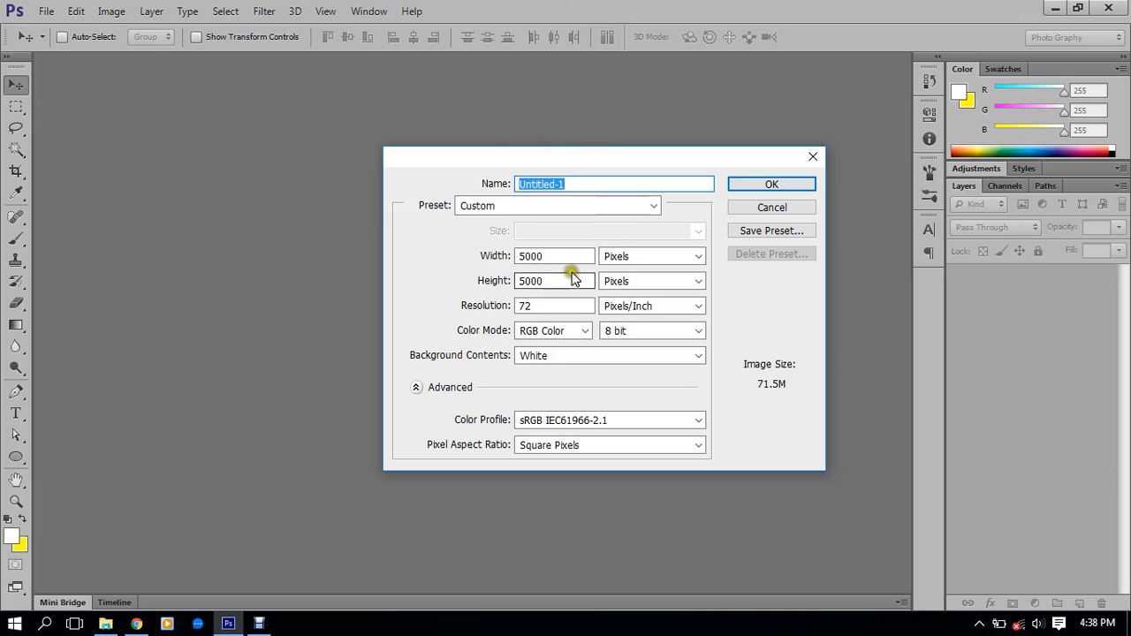
left_click(598, 205)
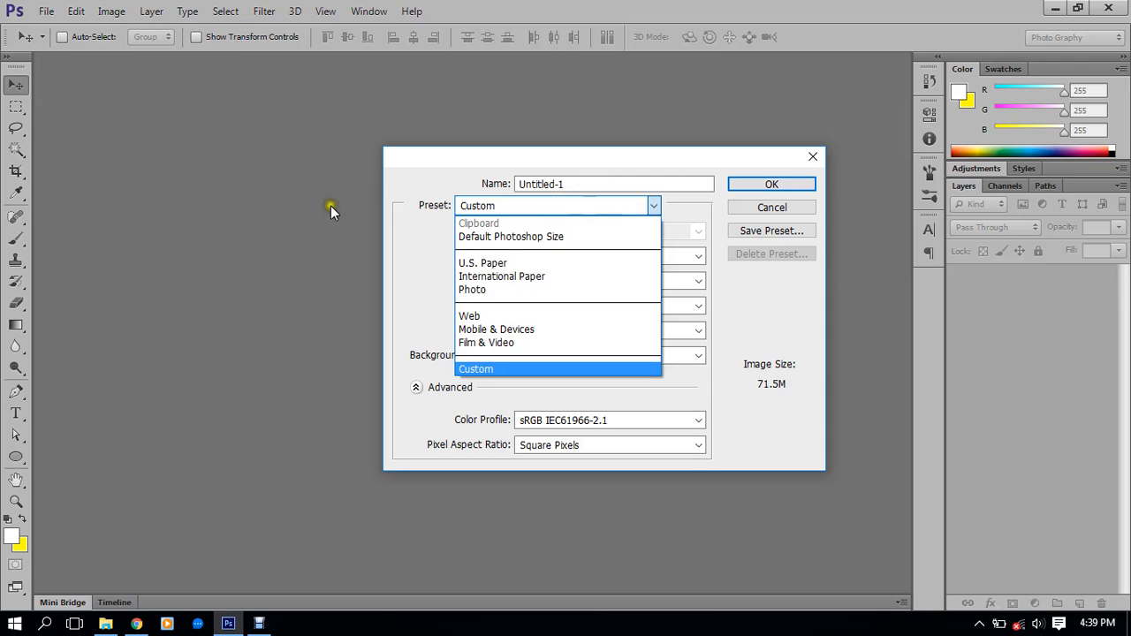
left_click(582, 160)
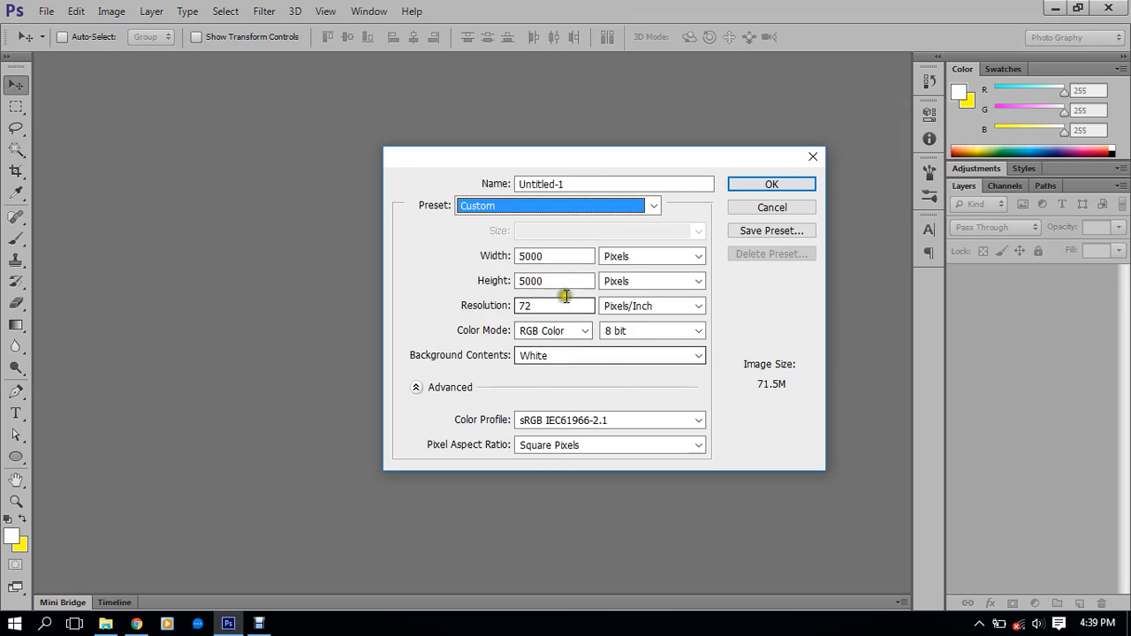
left_click(568, 208)
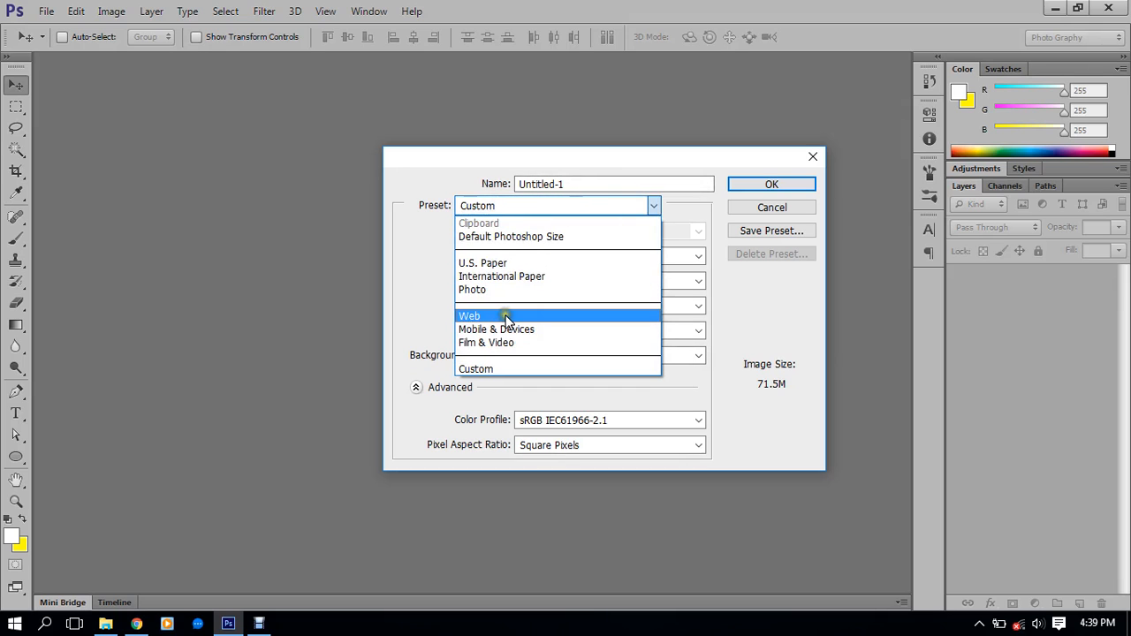
Try the Mobile & Devices preset, browse its sizes keeping 240 × 320, then cancel the dialog
left_click(555, 329)
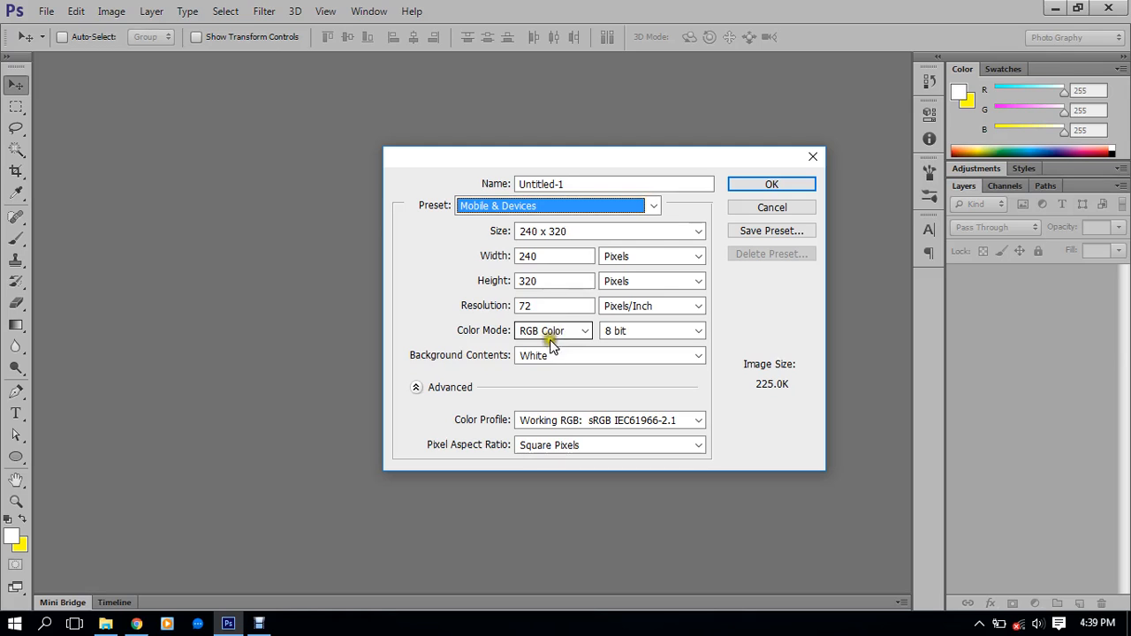
left_click(574, 230)
left_click(574, 231)
left_click(574, 231)
left_click(574, 231)
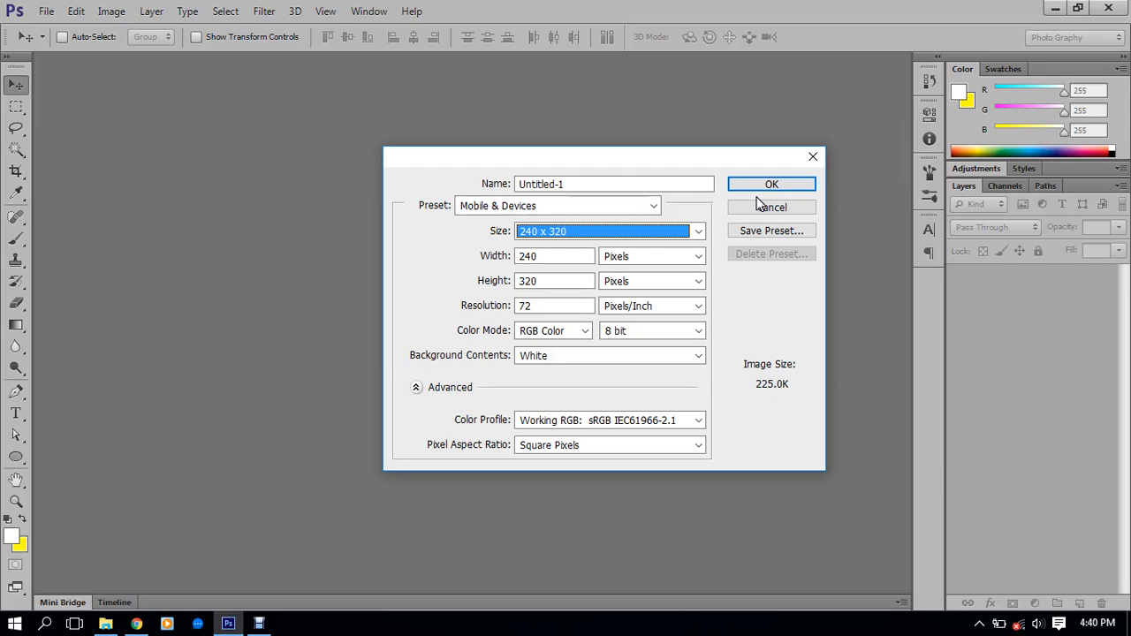
left_click(661, 206)
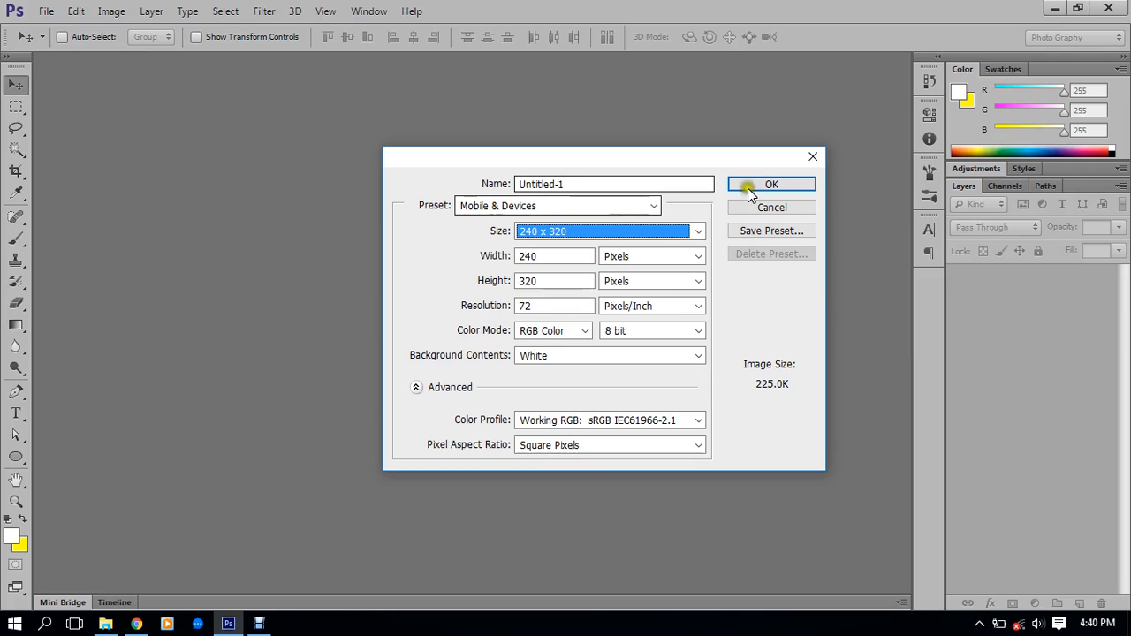
left_click(771, 212)
left_click(770, 210)
Reopen File > New, choose Mobile & Devices again and review its Size list
left_click(41, 11)
left_click(65, 33)
left_click(40, 10)
left_click(50, 24)
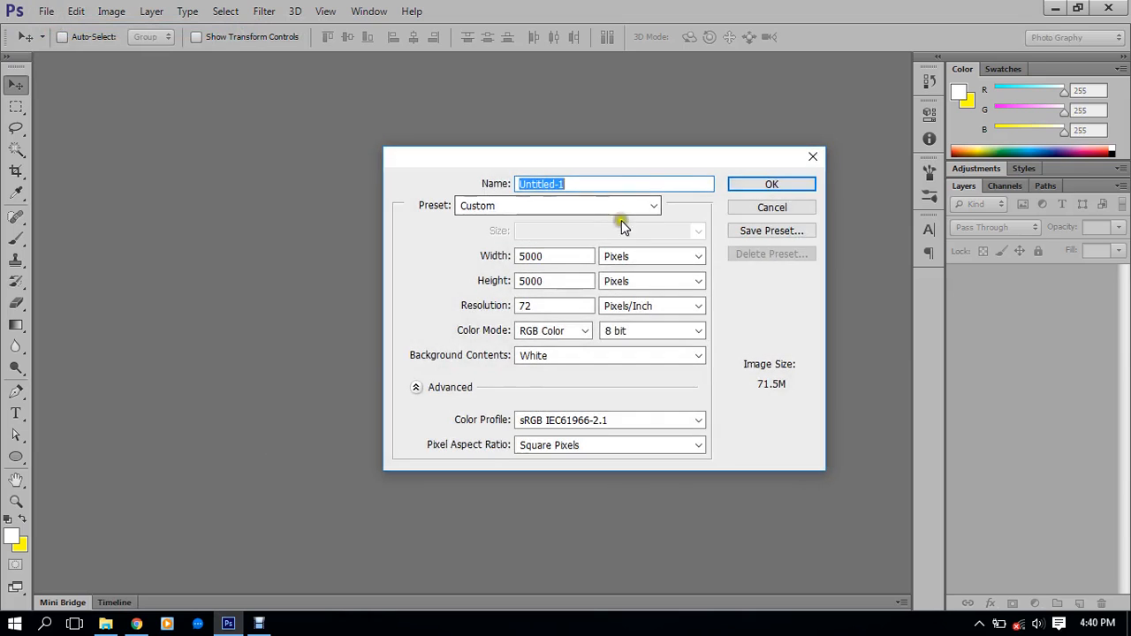
left_click(483, 203)
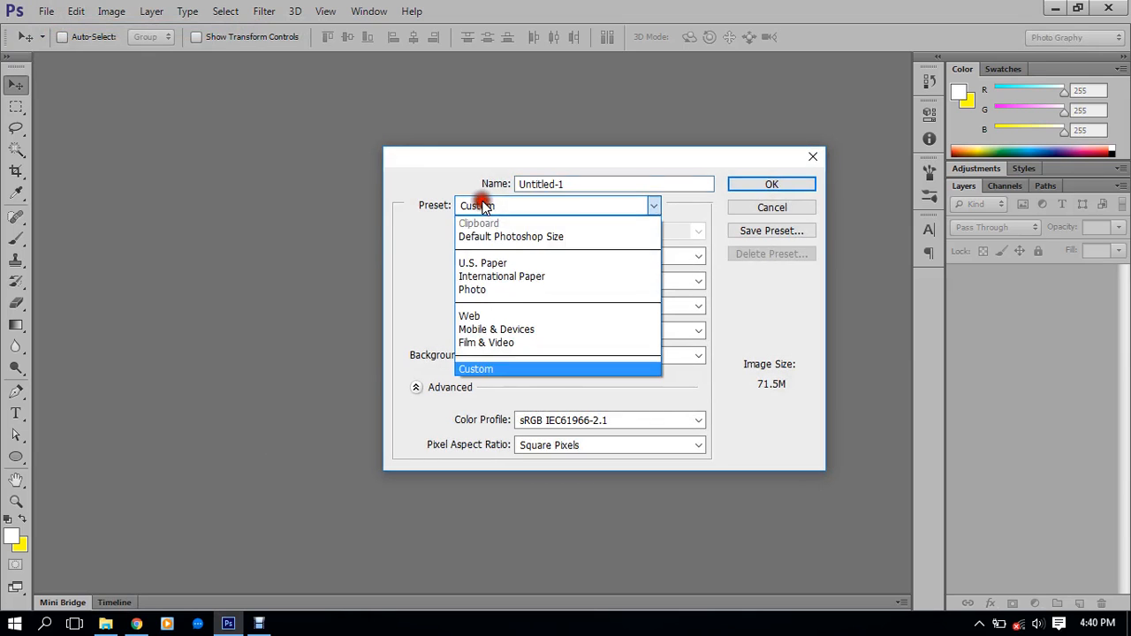
left_click(556, 330)
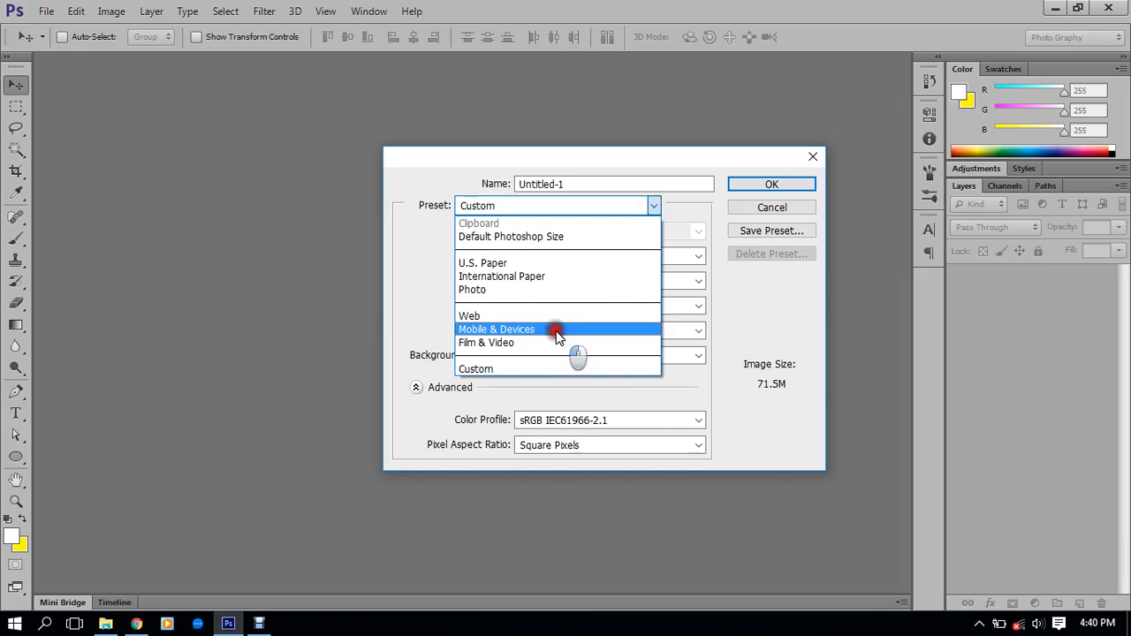
left_click(584, 232)
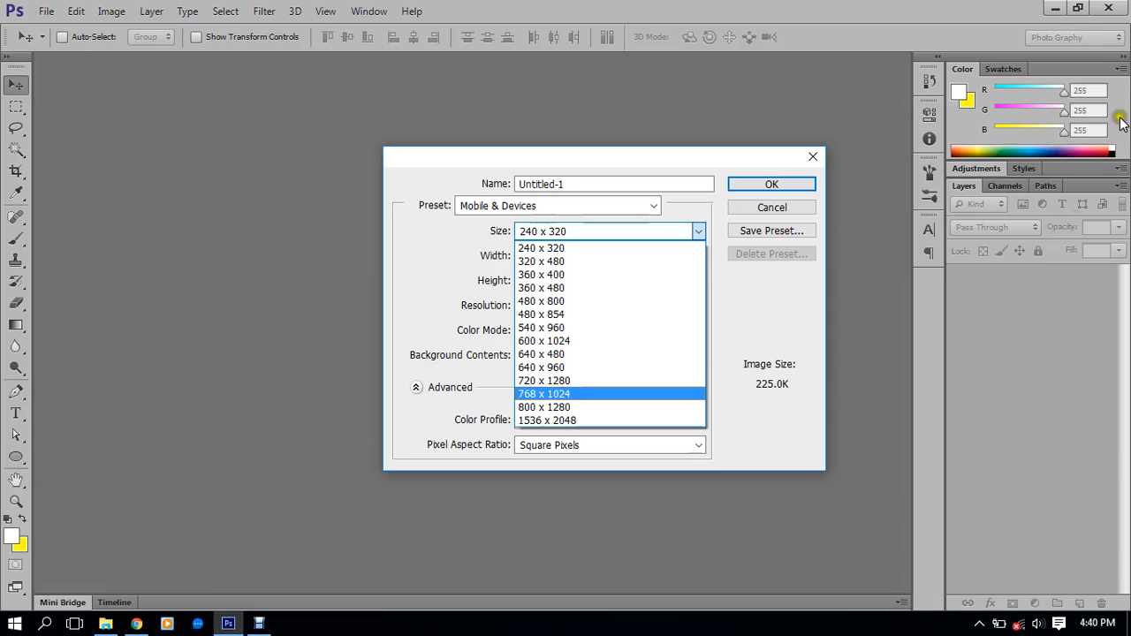
left_click(1052, 11)
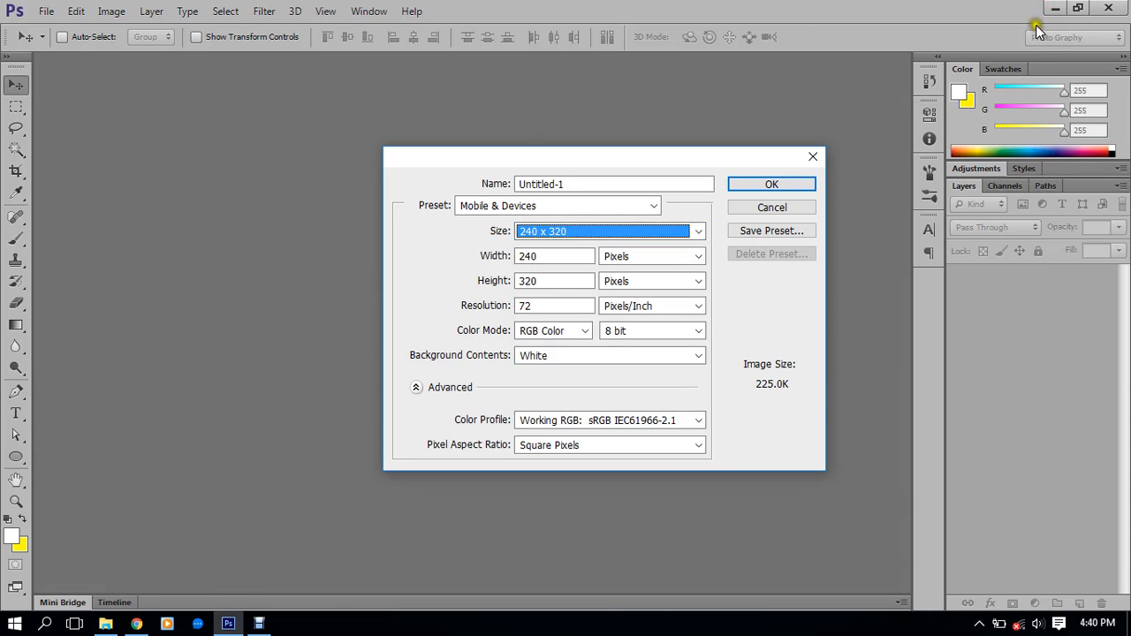
Minimize Photoshop and view Computer's drives and folders in File Explorer
left_click(1055, 8)
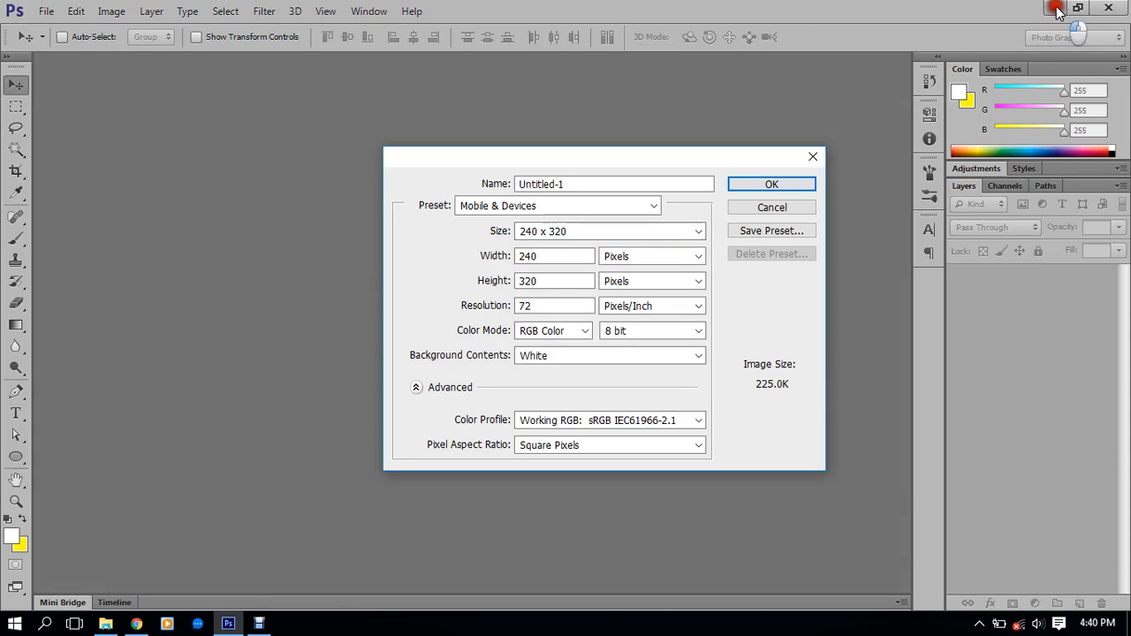
left_click(106, 624)
left_click(142, 129)
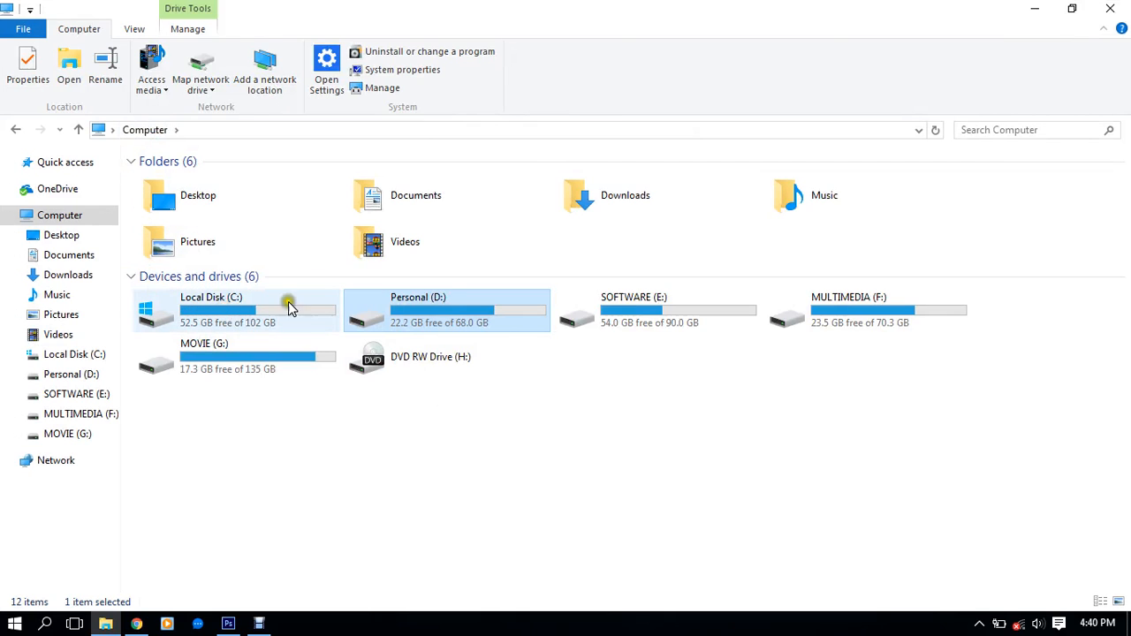
Create and open a Class#14 folder in D: > CLASS > Basic Graphic Design Batch01
double_click(462, 306)
double_click(189, 209)
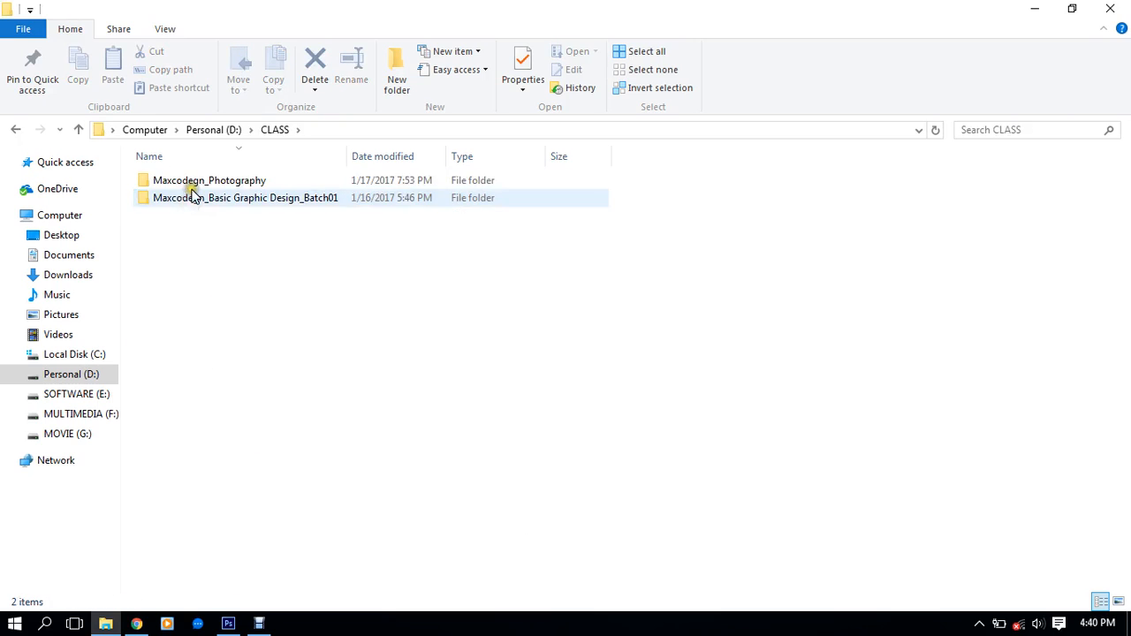
double_click(218, 199)
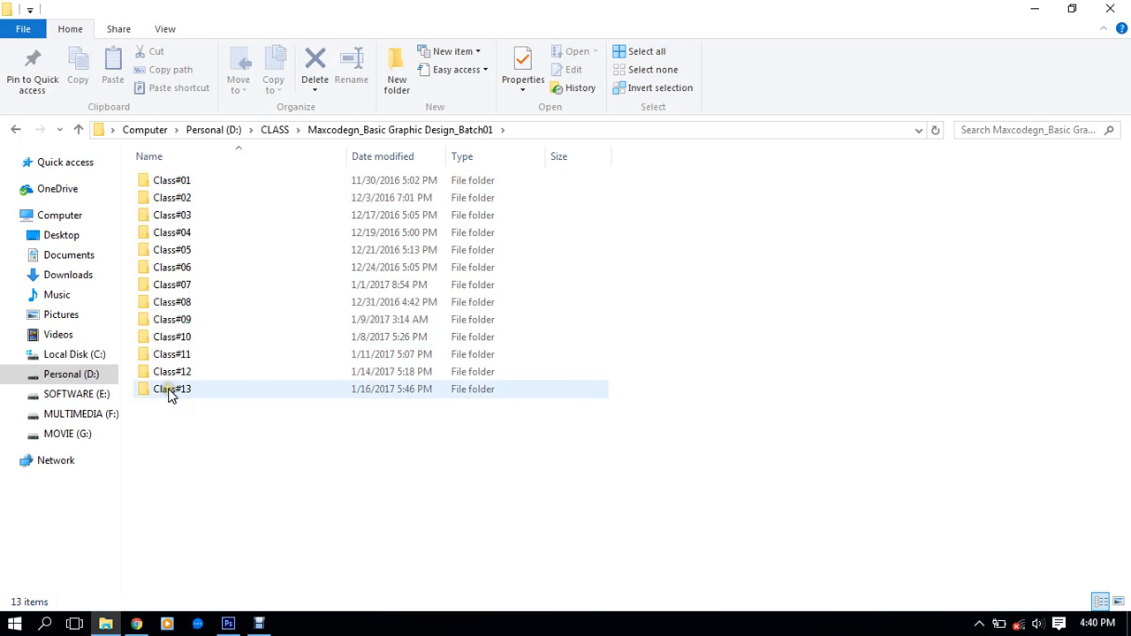
left_click(398, 60)
type("Cla")
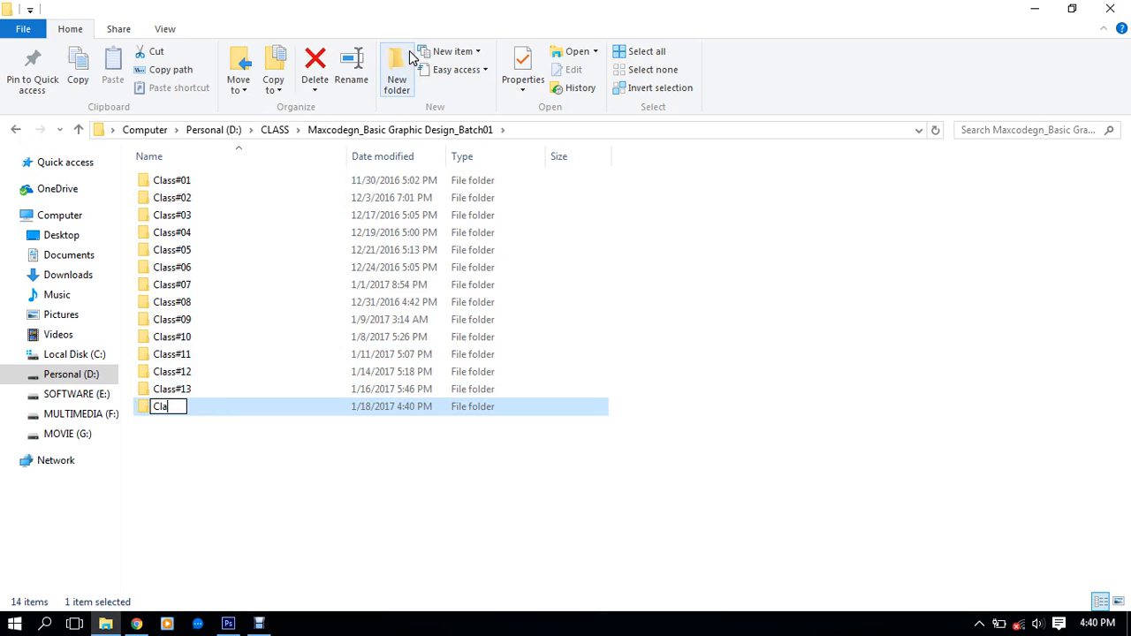
type("ss#14")
key("Return")
key("Return")
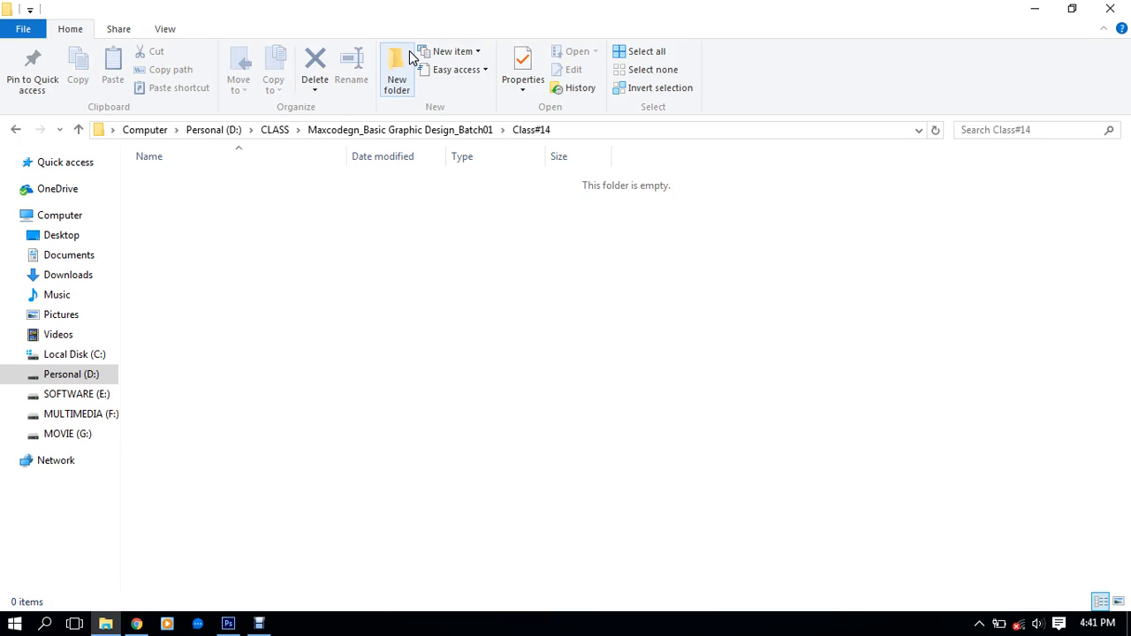
Create a text document named Sizes.txt there and open it in Notepad
right_click(276, 270)
left_click(354, 468)
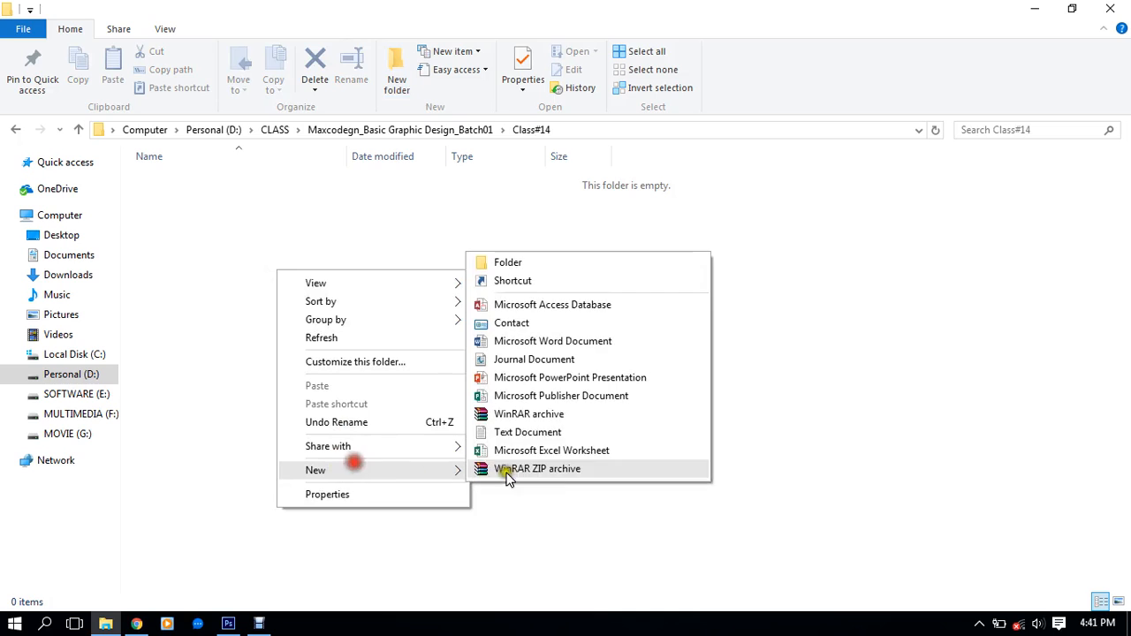
left_click(563, 437)
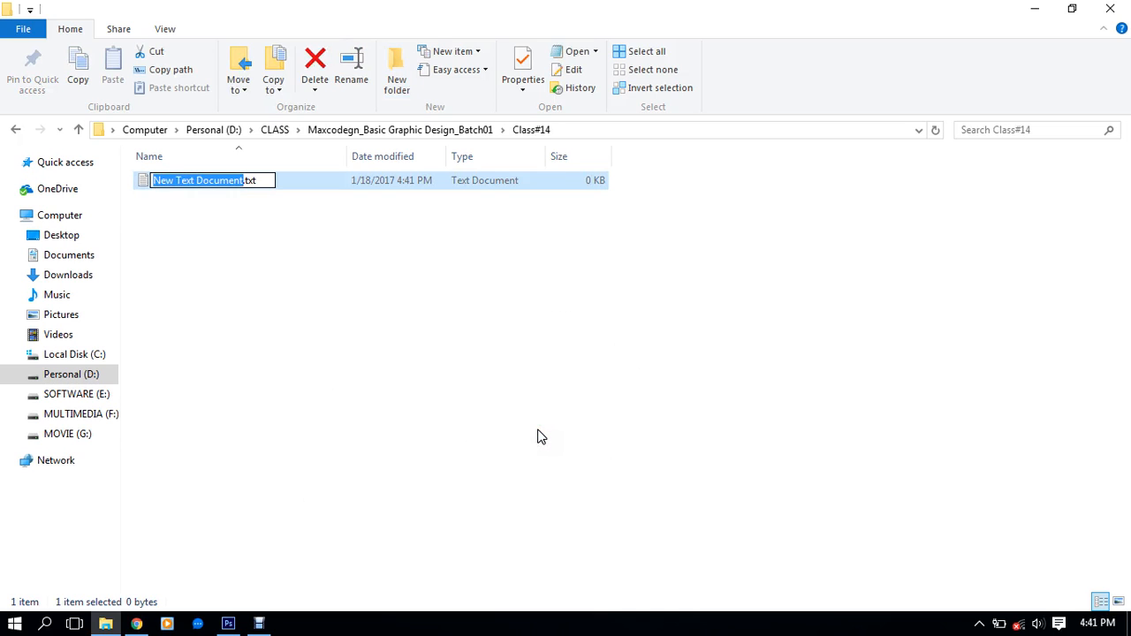
type("Sizes")
key("Return")
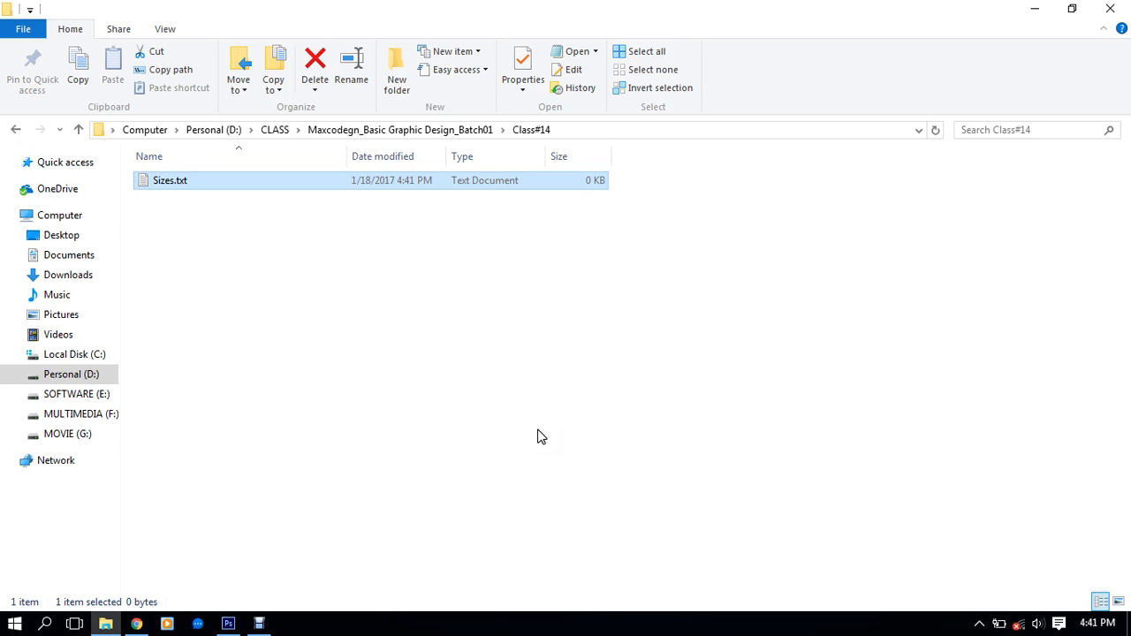
key("Return")
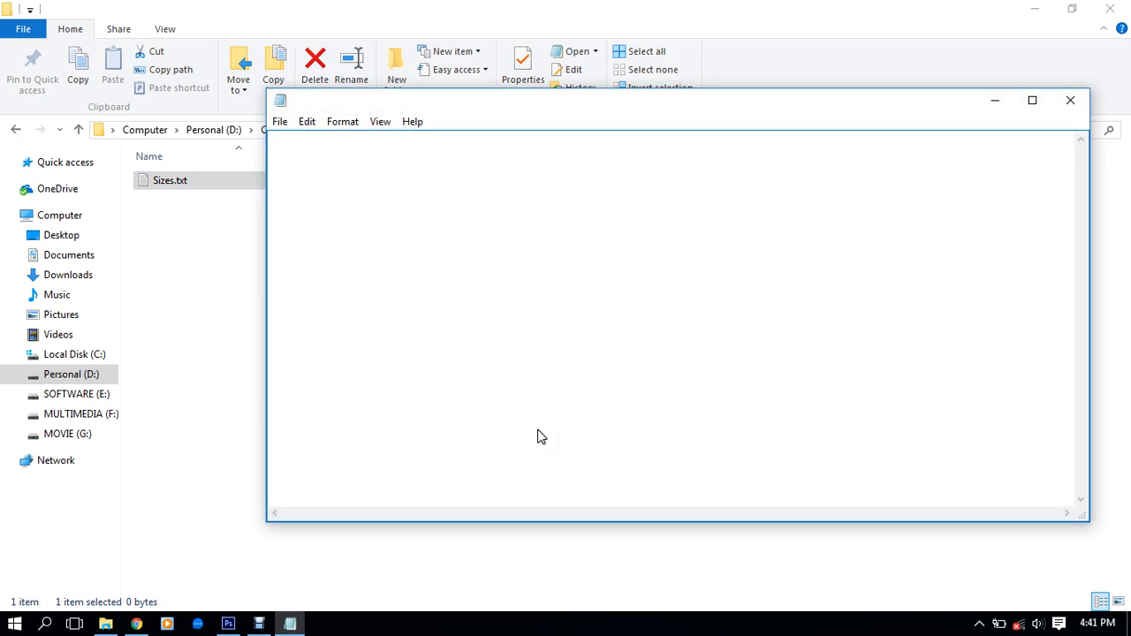
Write 'Mobile 1= 720x1280 pixel.' and start a 'Mobile 2=' line, then return to Photoshop
type("Mobile 1")
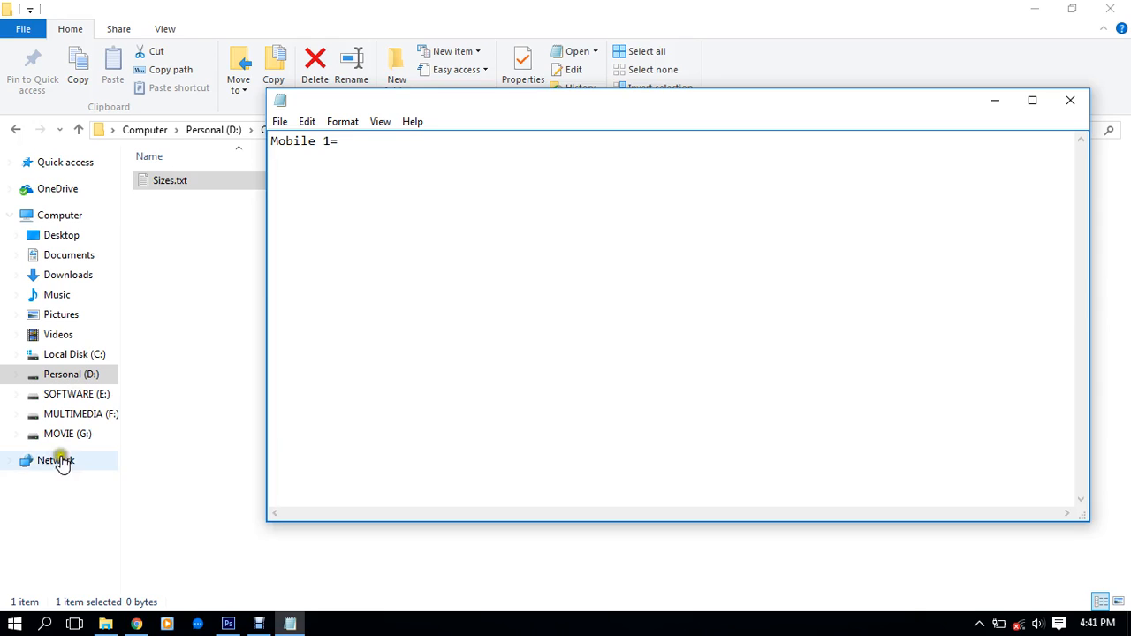
type("= 720")
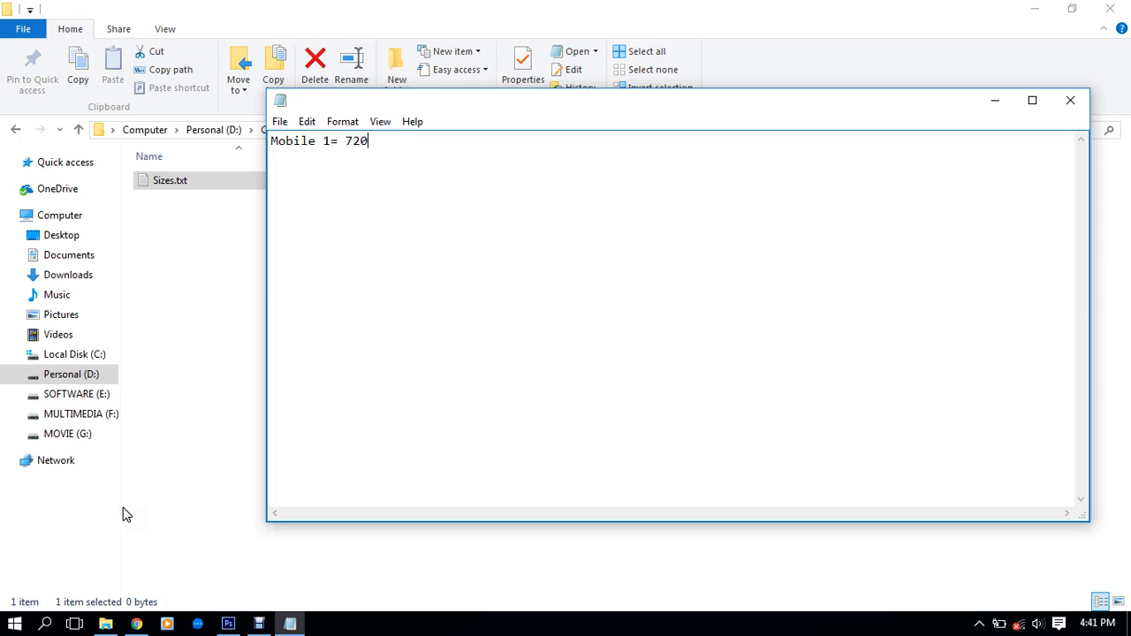
type("x1280 pixel. Mobile")
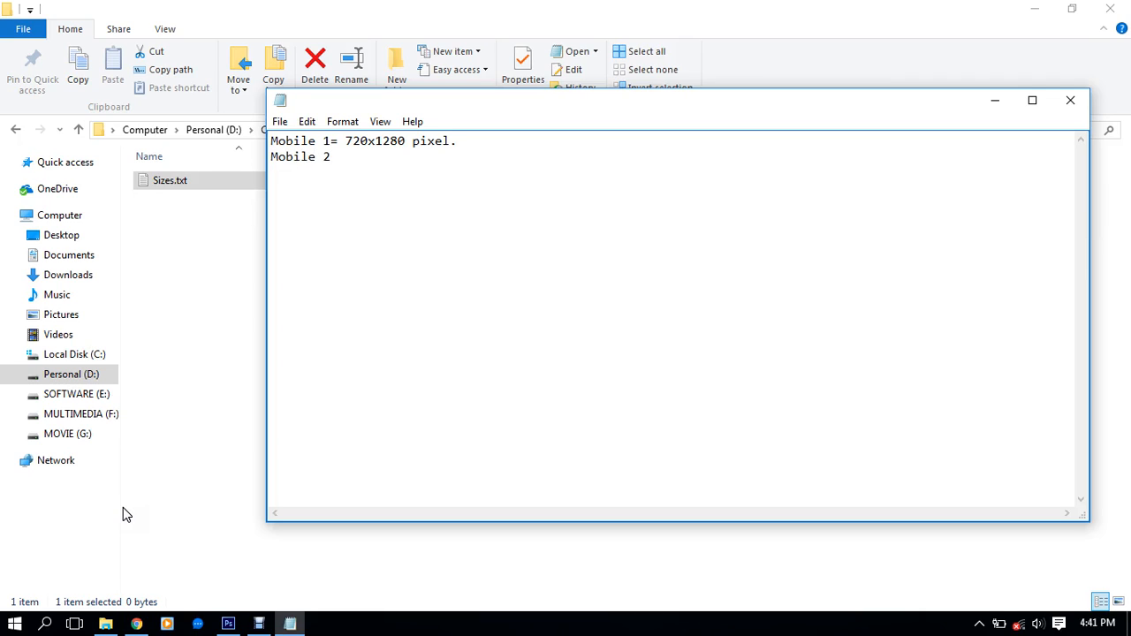
left_click(230, 617)
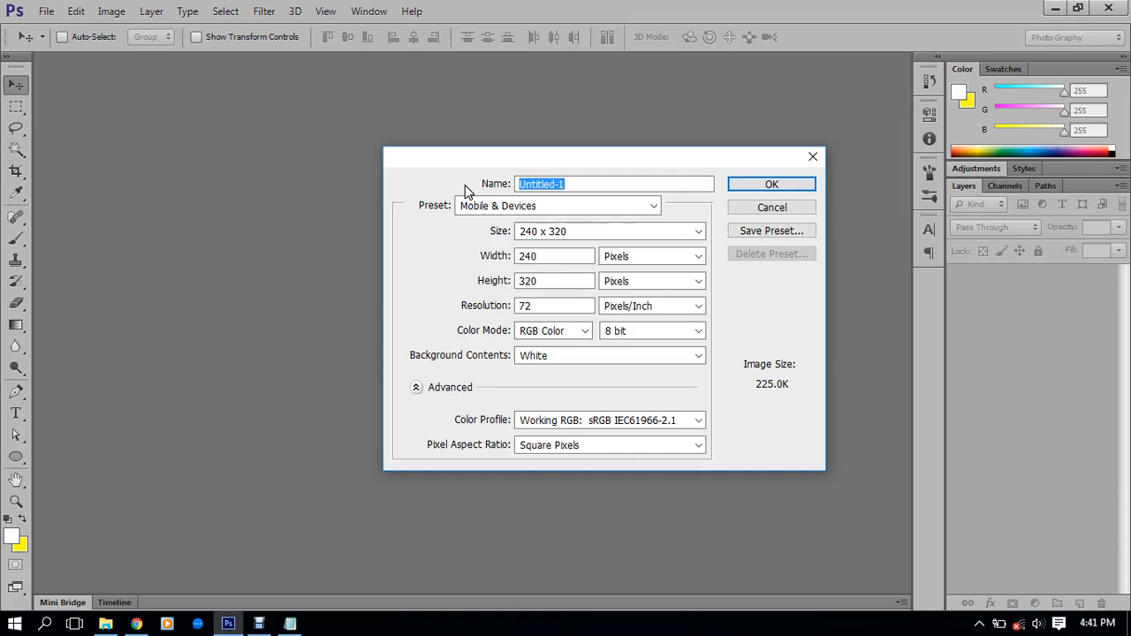
left_click(555, 231)
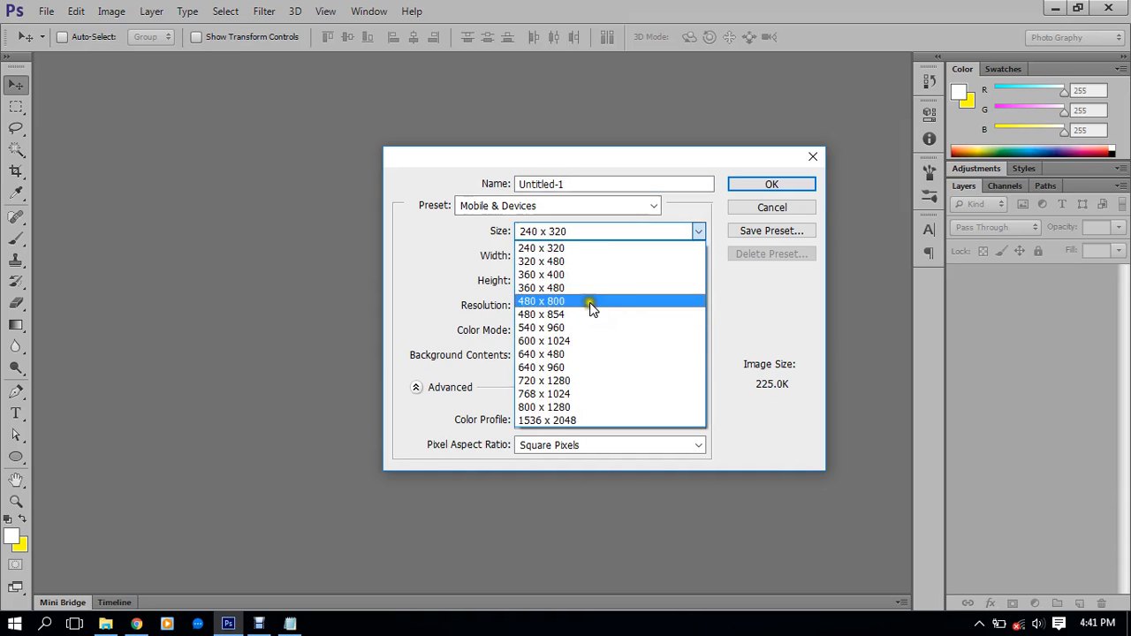
left_click(576, 341)
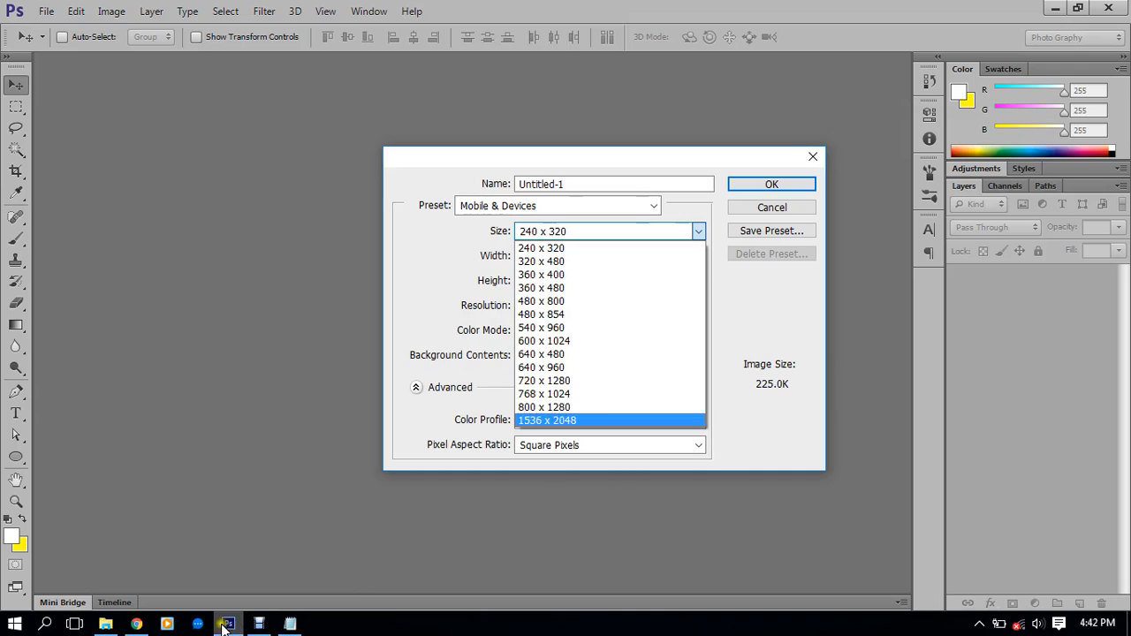
Record Mobile 2 as '600x1024 pixel.' and begin a 'Tab' line in Sizes.txt
left_click(290, 624)
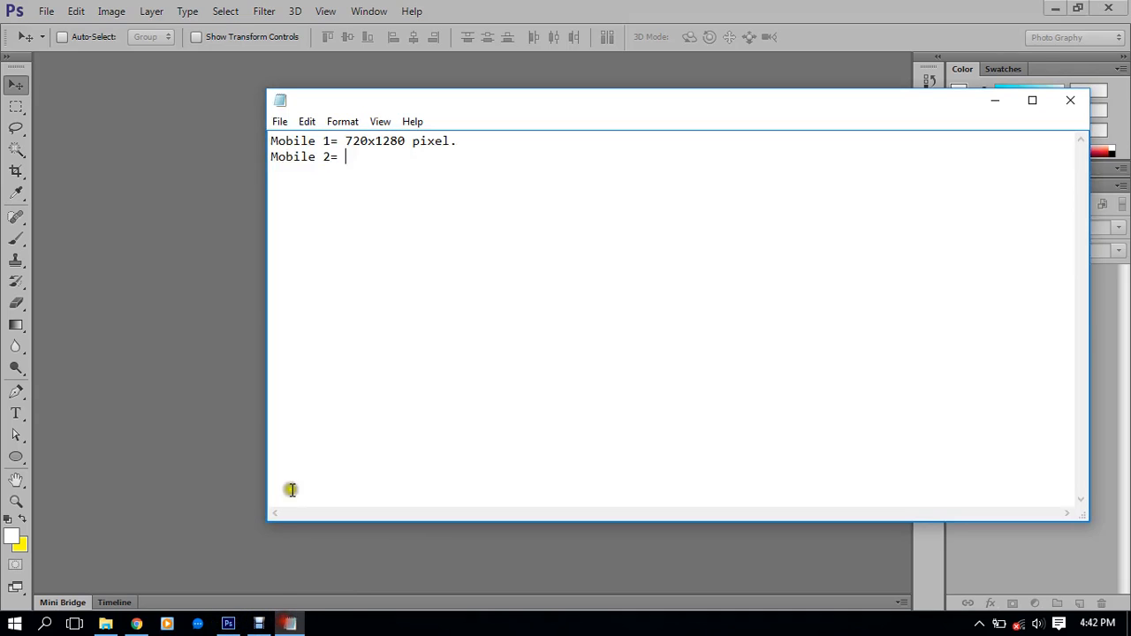
type("600x1024 pixel.")
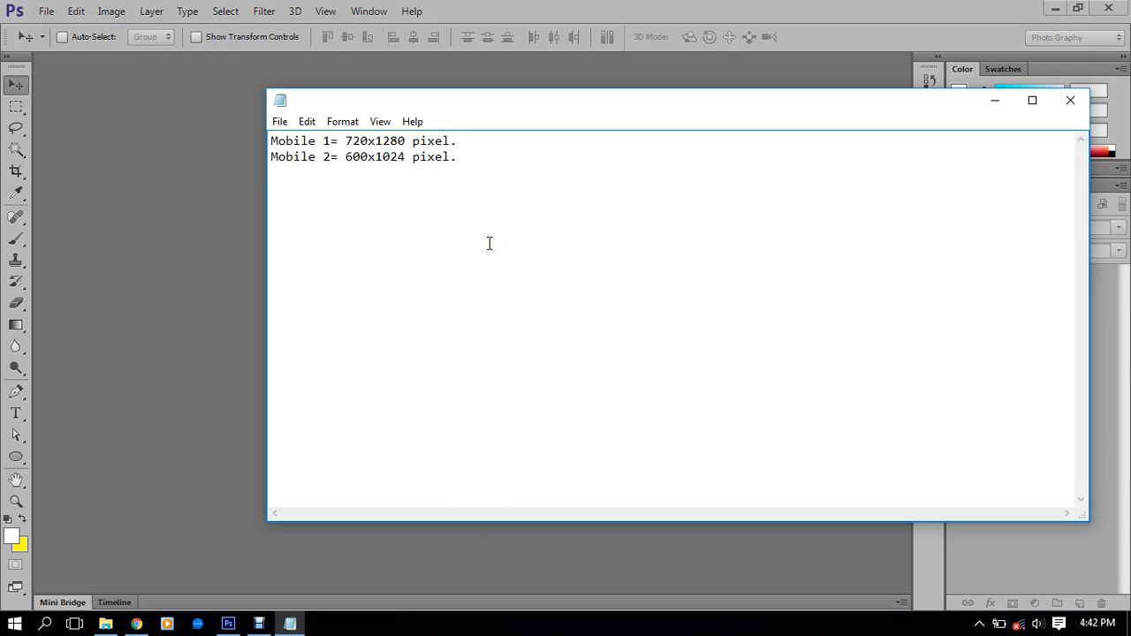
type(" Tabl")
key("BackSpace")
left_click(228, 624)
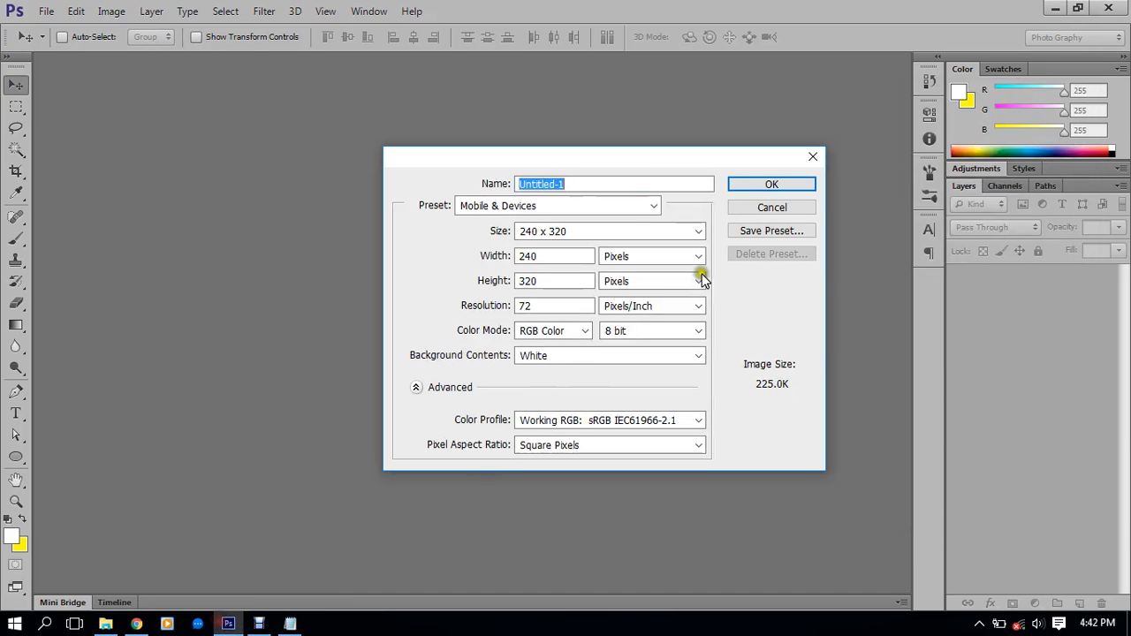
Create a new document using the 768 x 1024 tablet size from the Mobile & Devices sizes
left_click(543, 232)
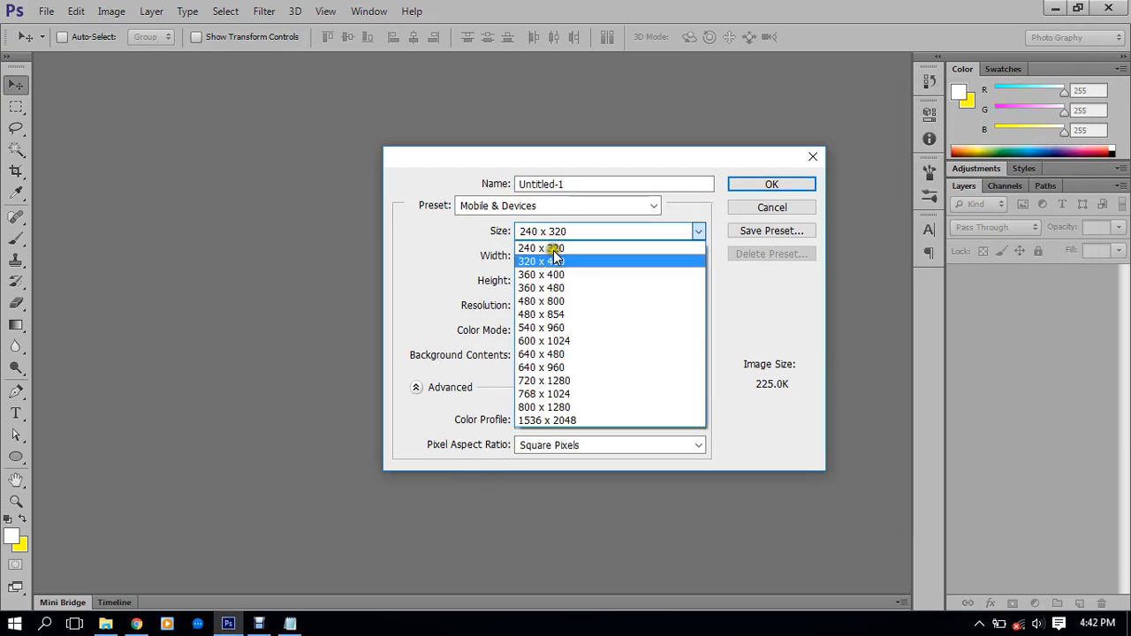
left_click(604, 317)
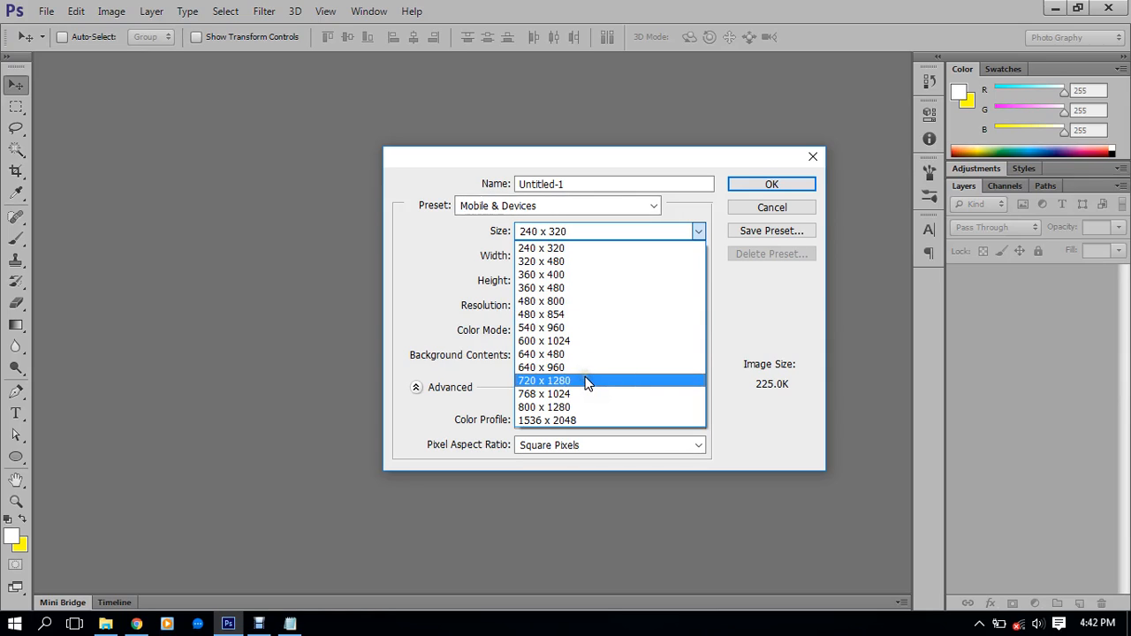
left_click(590, 409)
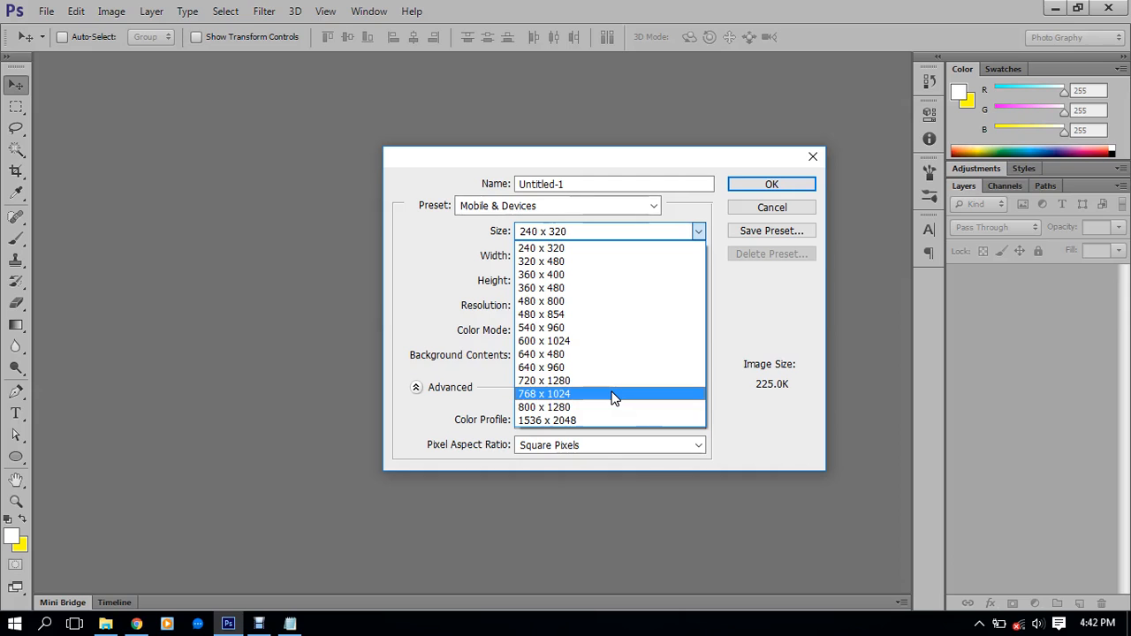
left_click(614, 395)
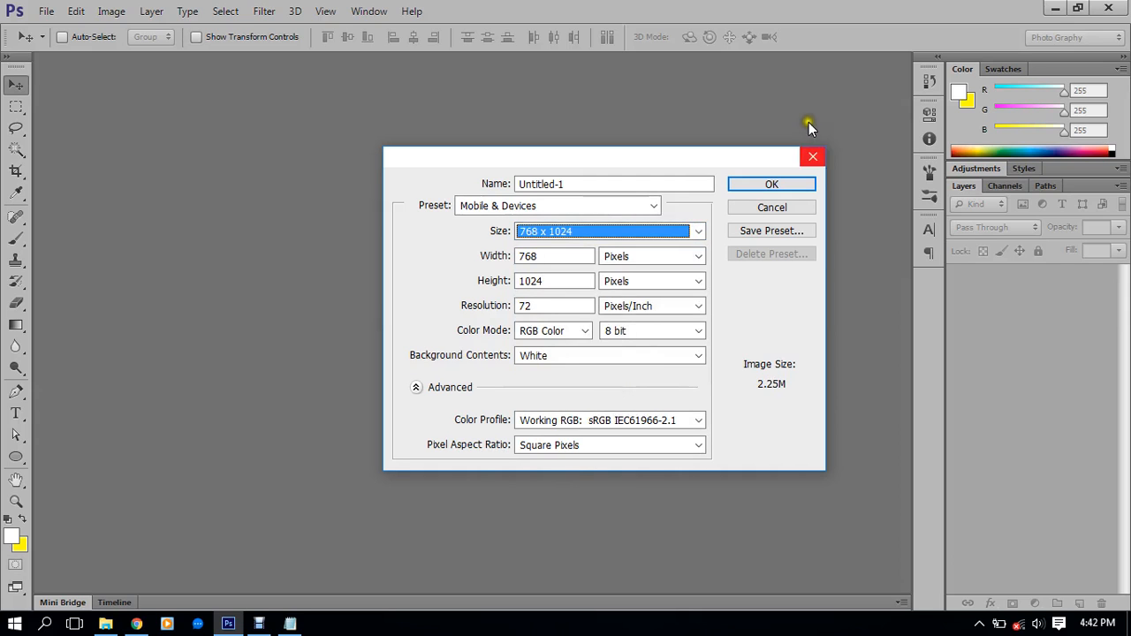
left_click(777, 187)
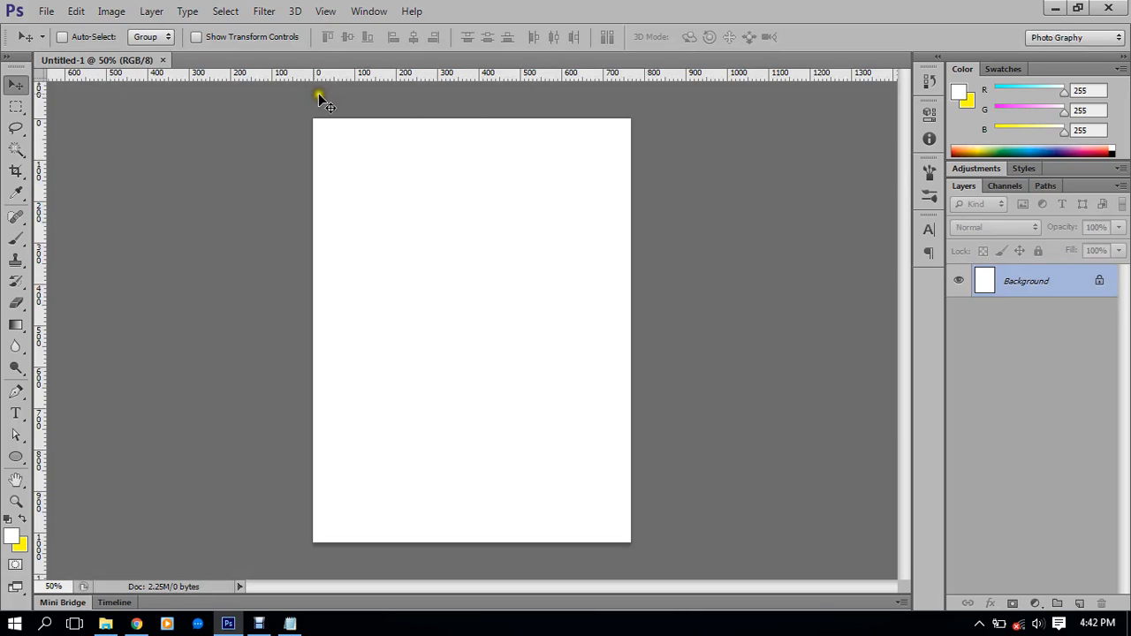
Close Untitled-1, reopen the New document settings, and check the Size list again
left_click(164, 60)
left_click(46, 10)
left_click(53, 24)
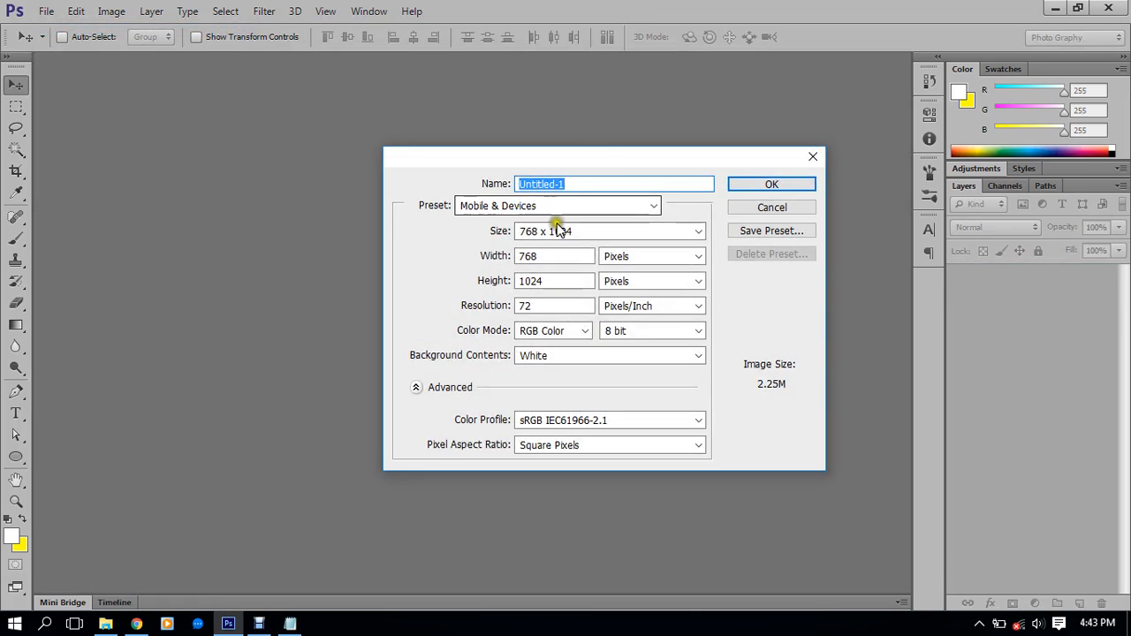
left_click(580, 231)
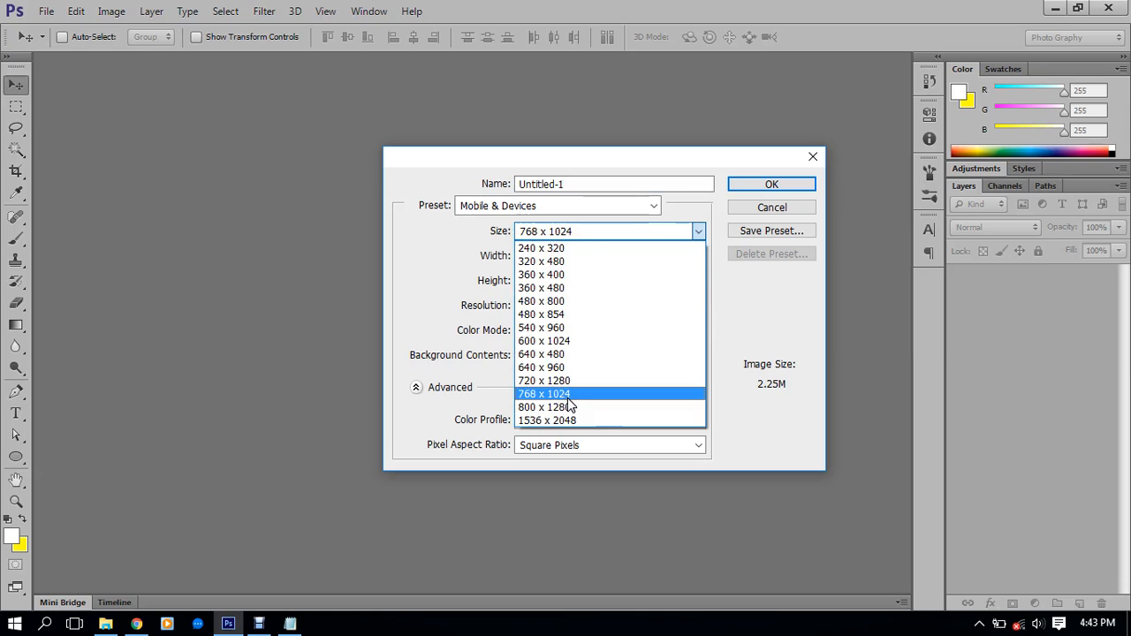
left_click(229, 624)
Note the Tab size as '768x1024 pixel' and add a 'Document Size' line, then minimize Notepad
left_click(230, 625)
left_click(290, 625)
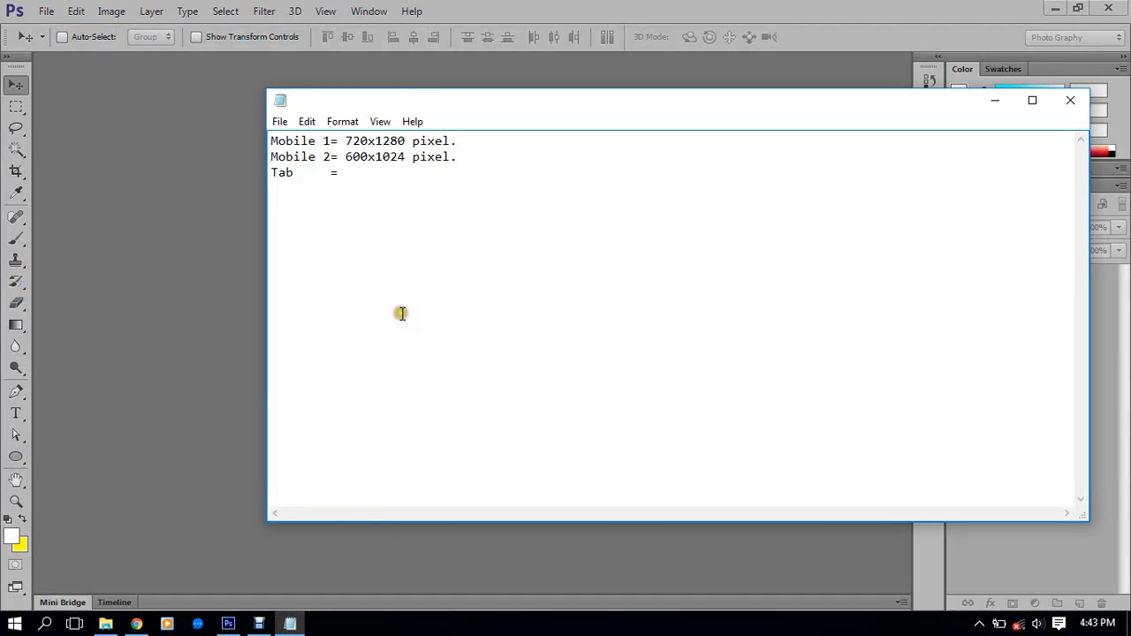
type("769")
key("BackSpace")
key("BackSpace")
type("8x1024 pixel.")
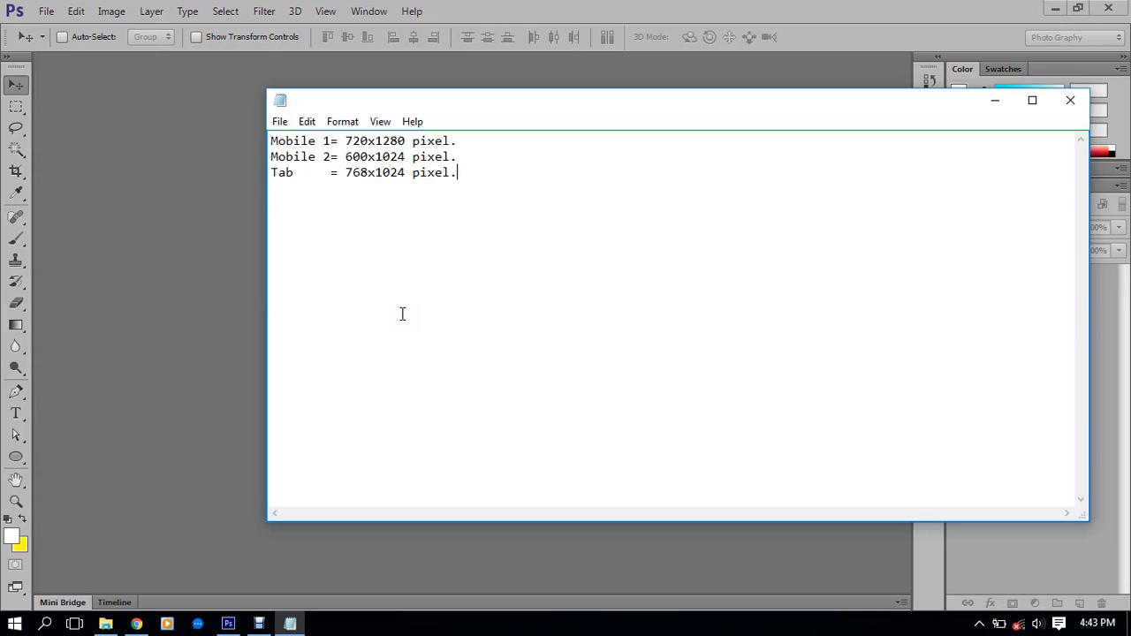
key("Return")
type("Document Size =")
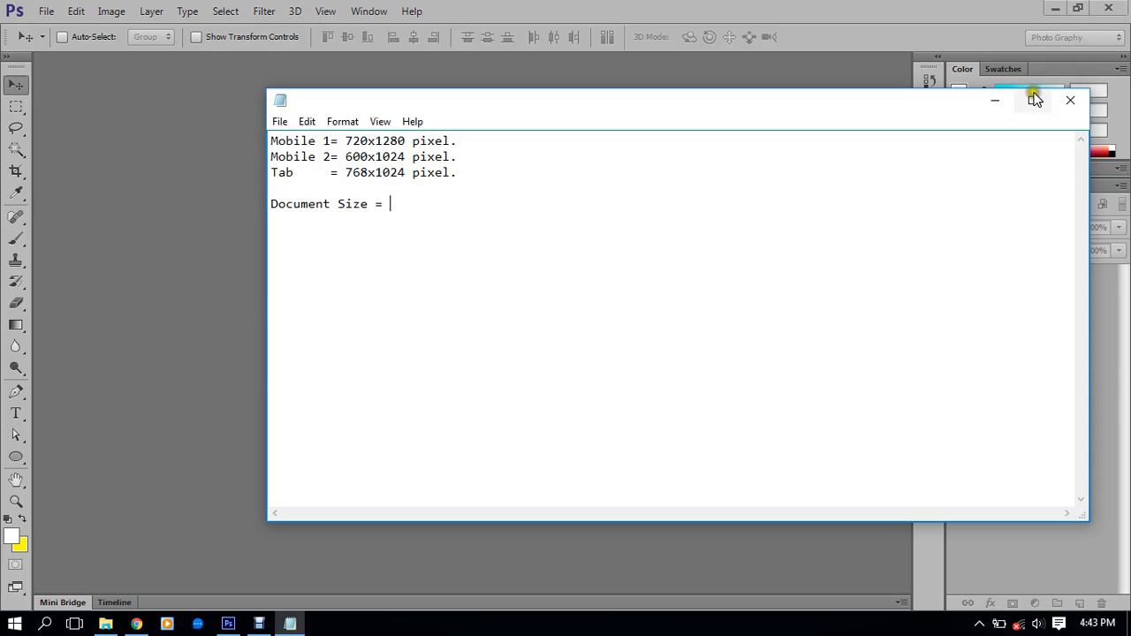
left_click(995, 100)
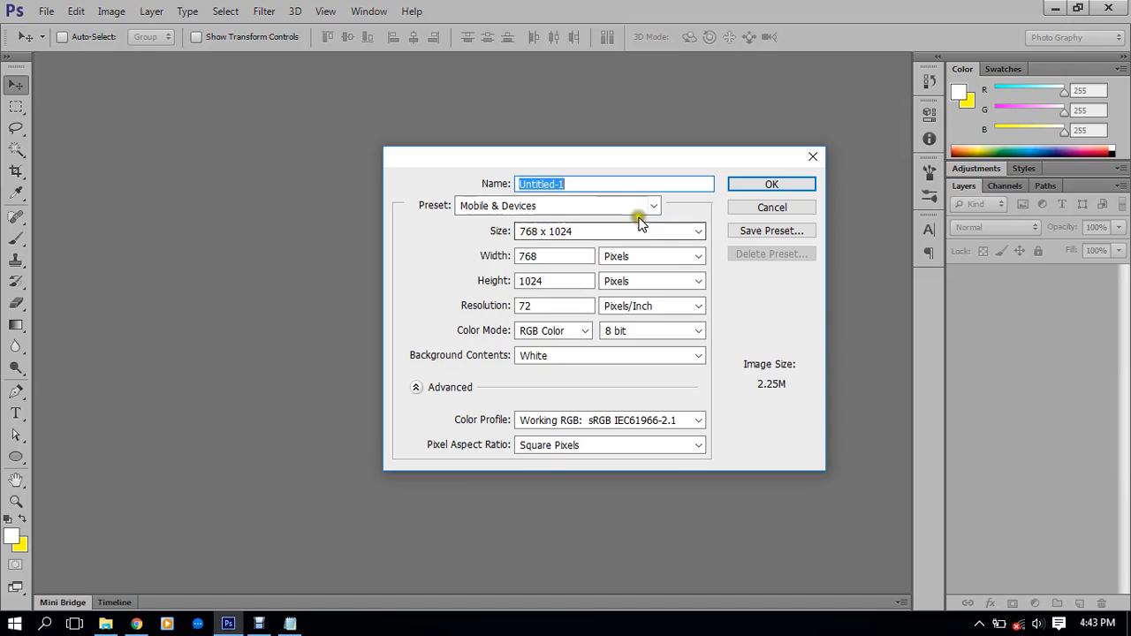
Switch the preset to Custom and set width and height to 5000 pixels
left_click(572, 206)
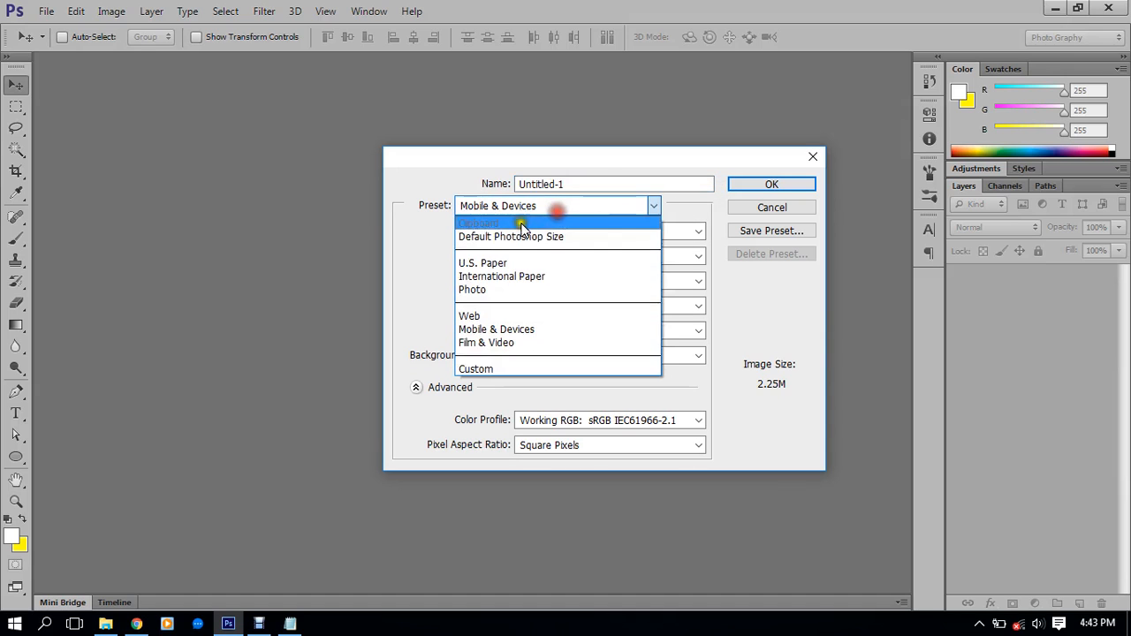
left_click(482, 369)
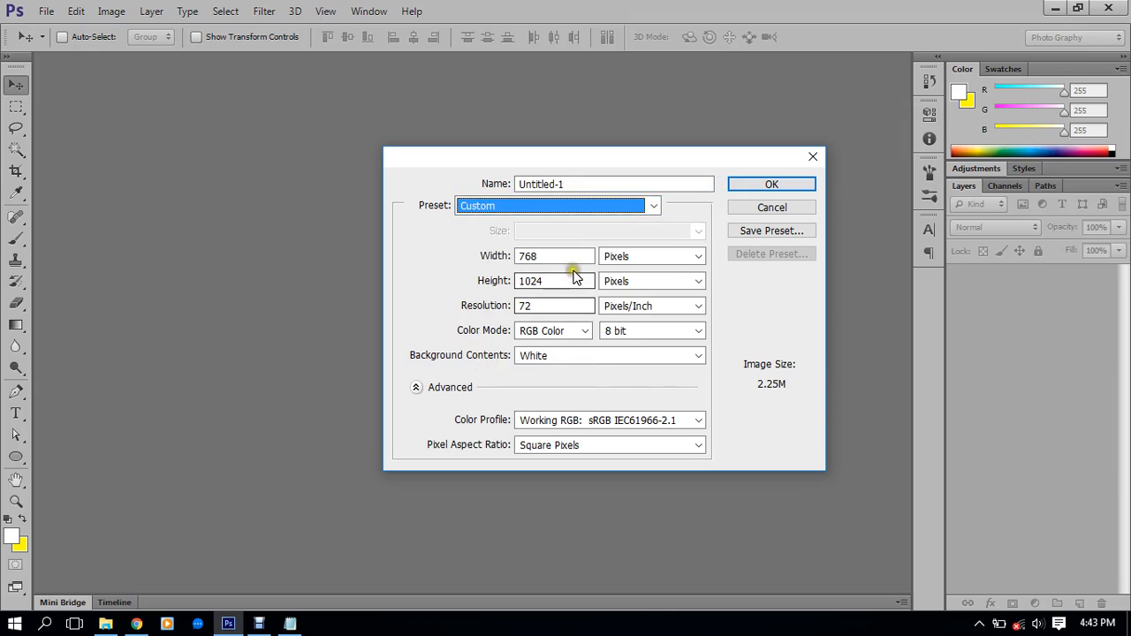
left_click(448, 256)
type("2048")
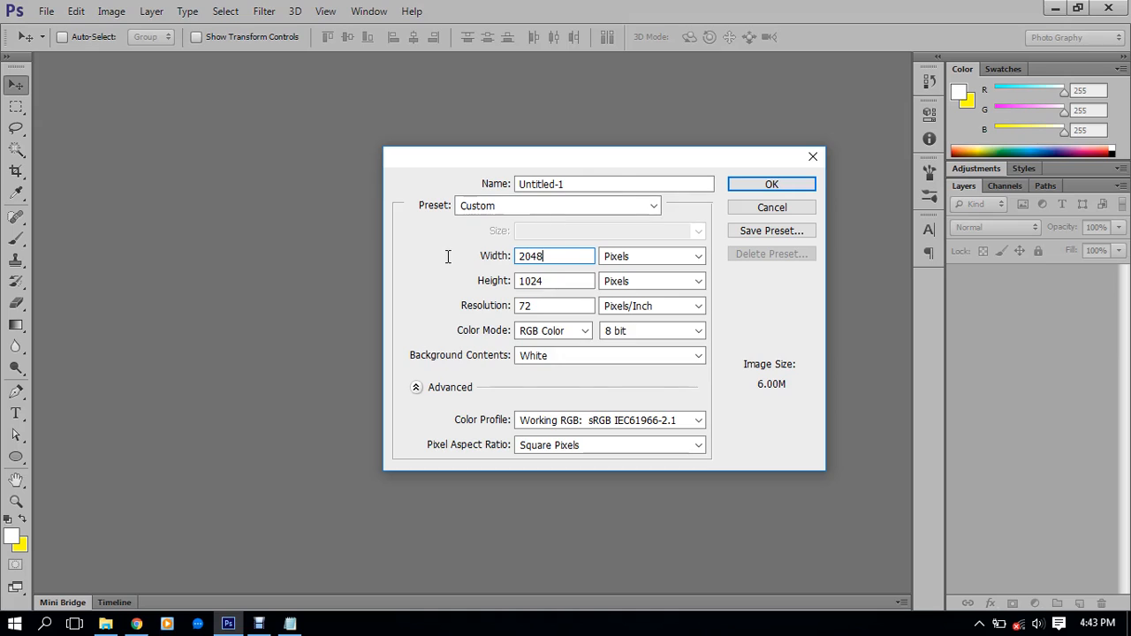
left_click(511, 283)
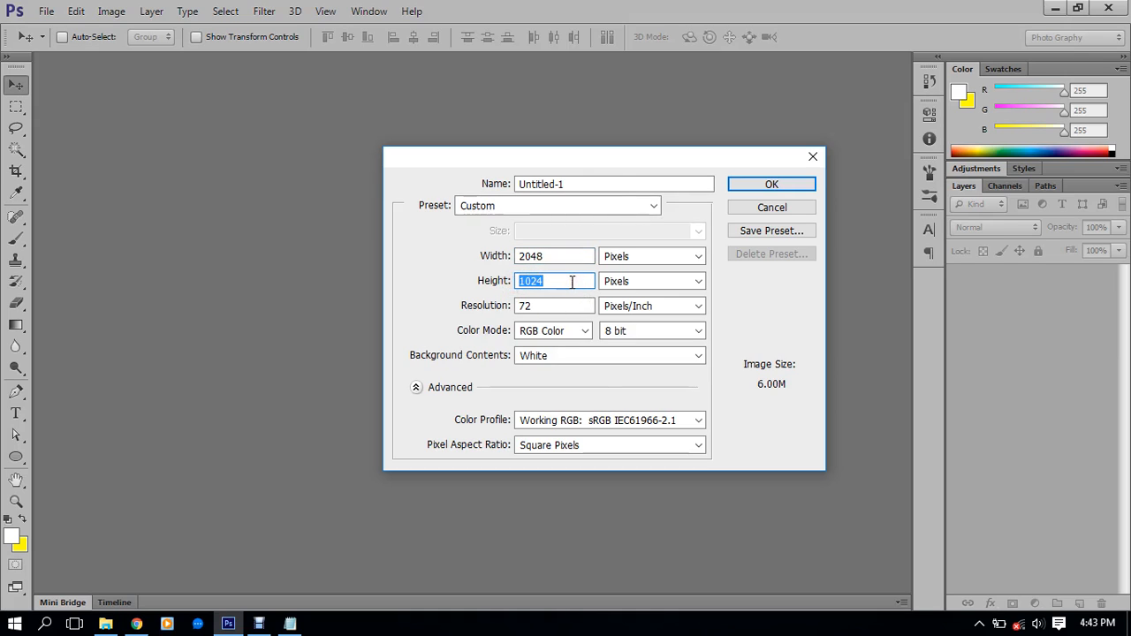
left_click(537, 259)
left_click(492, 261)
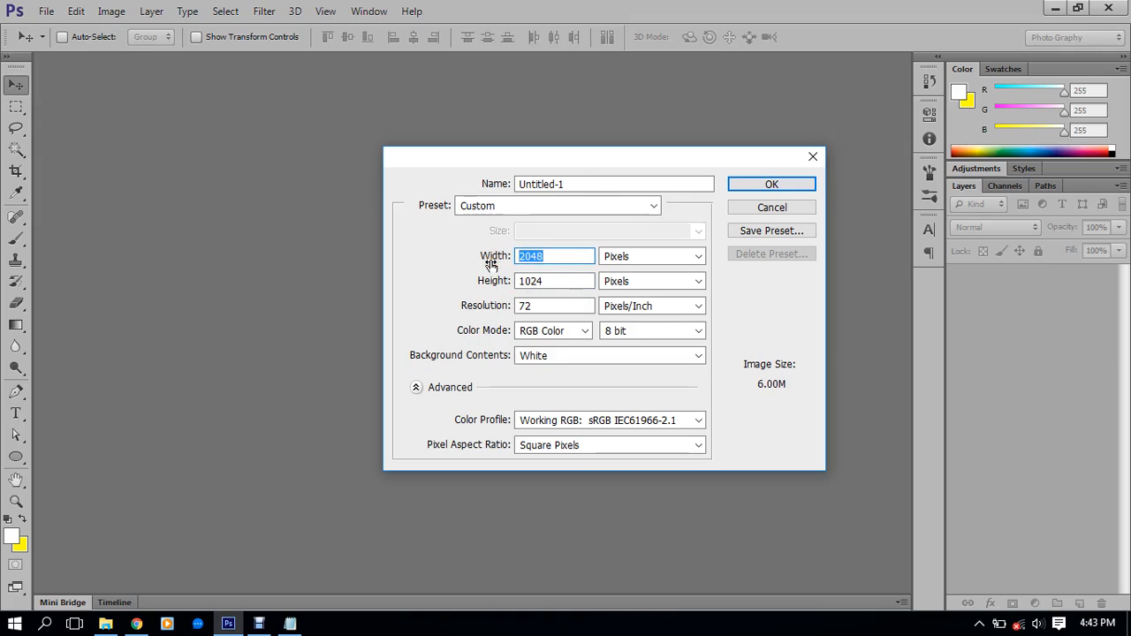
type("5000")
left_click(535, 281)
left_click(478, 280)
type("2")
key("BackSpace")
type("5000")
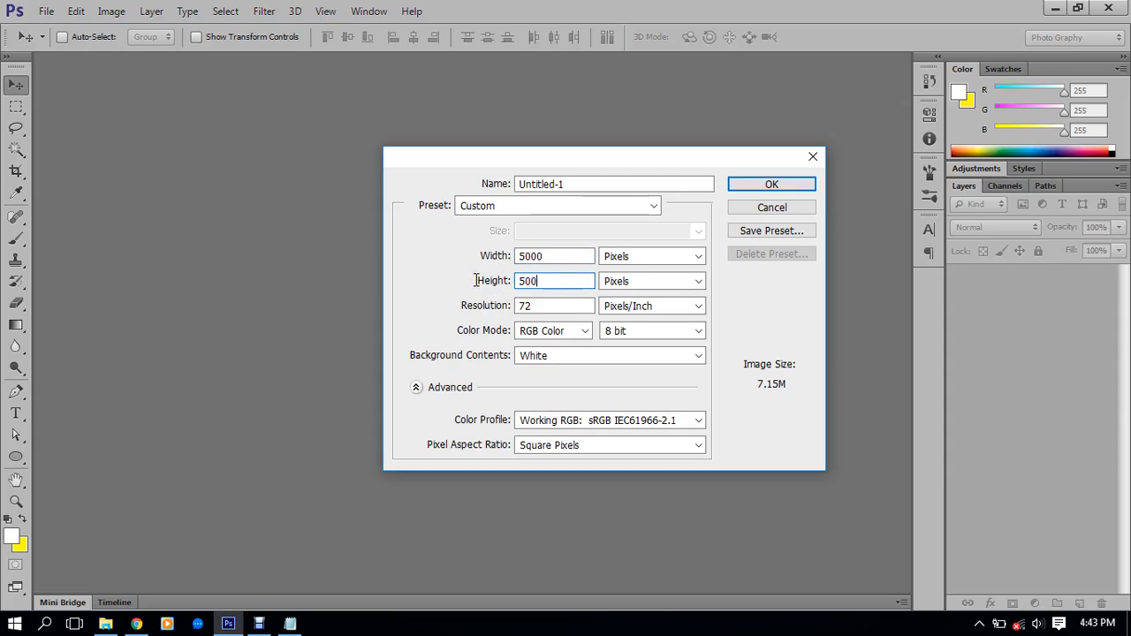
Start naming the document 'Mobile-Tablet'
left_click(578, 183)
left_click(481, 186)
type("Mobile-Tablet")
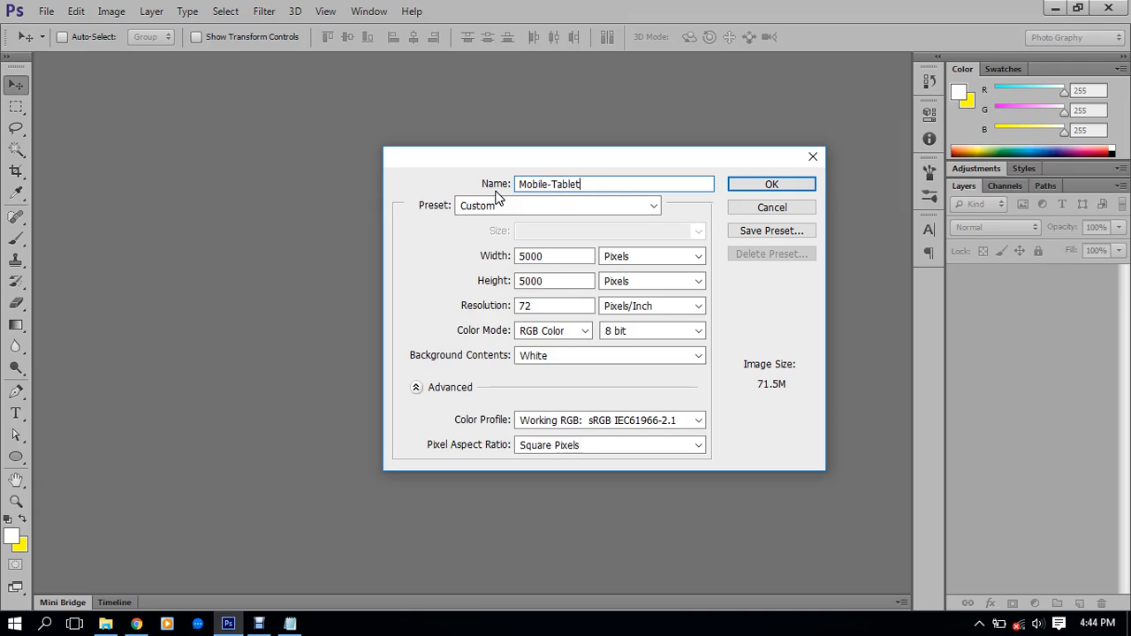
Confirm the 5000 × 5000 px size and create the Mobile-Tablet document
left_click(582, 178)
left_click(570, 256)
left_click(575, 281)
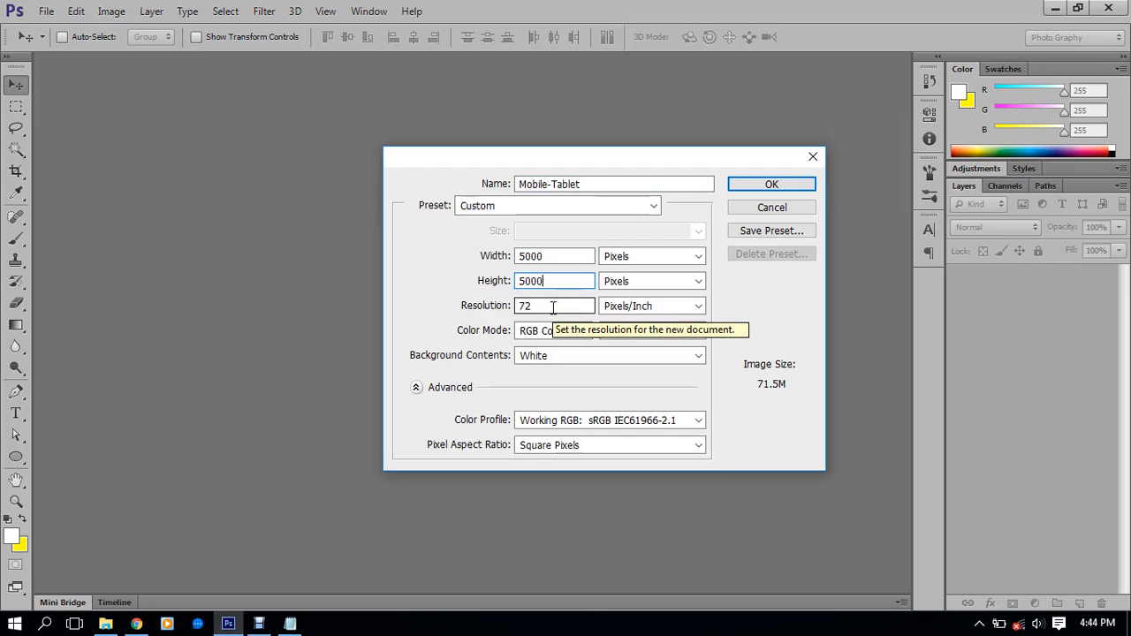
left_click(771, 185)
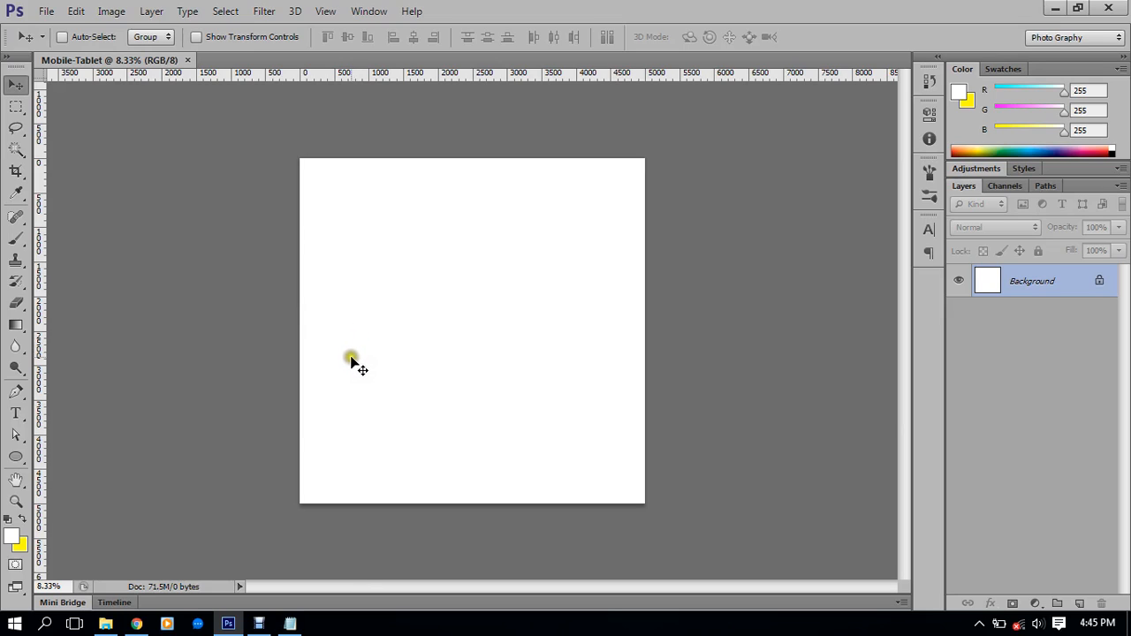
left_click(44, 10)
left_click(60, 30)
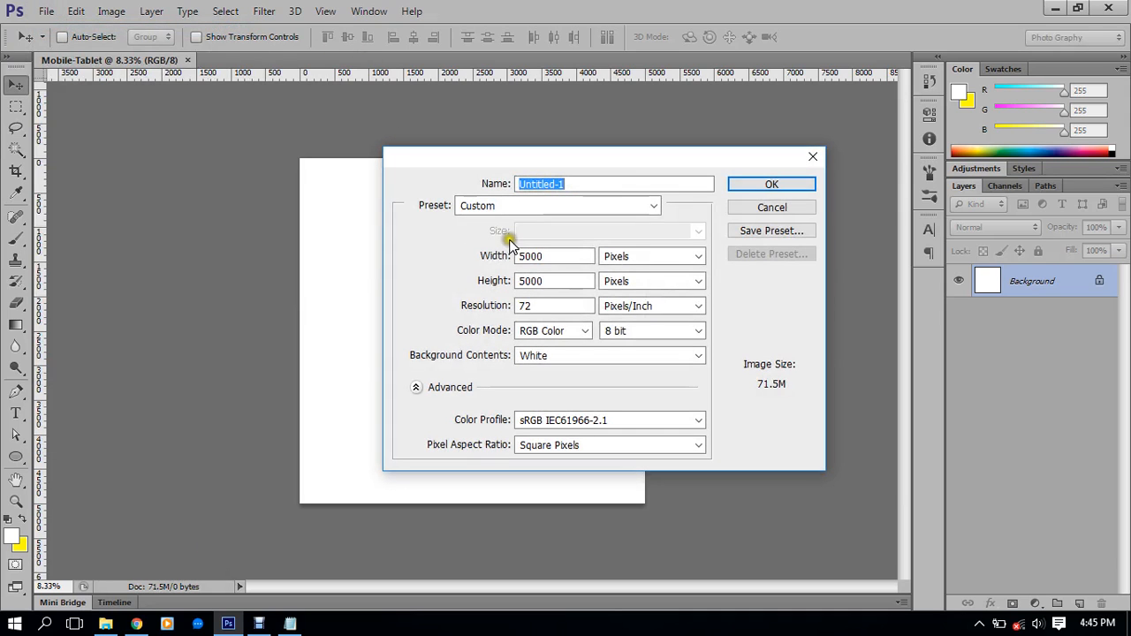
left_click(539, 206)
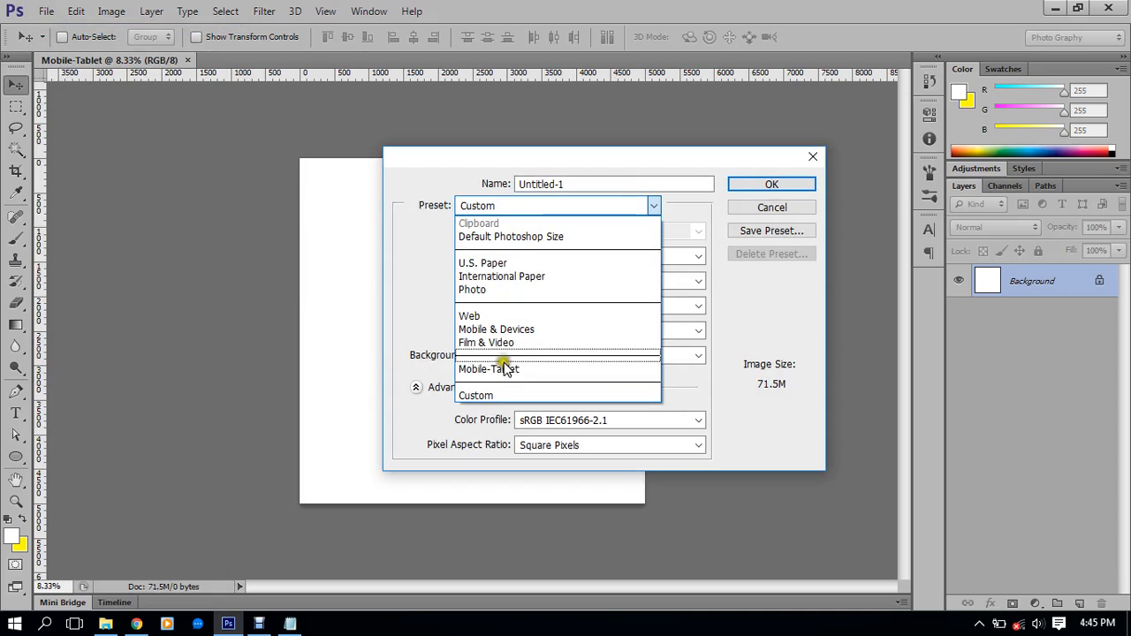
left_click(532, 371)
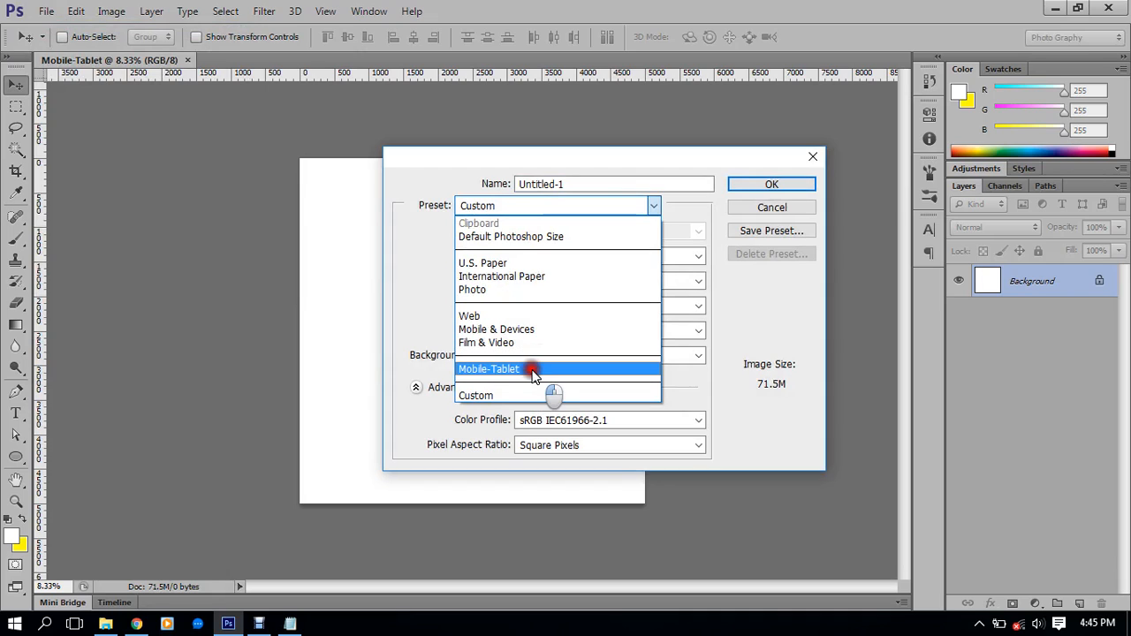
left_click(517, 330)
left_click(537, 228)
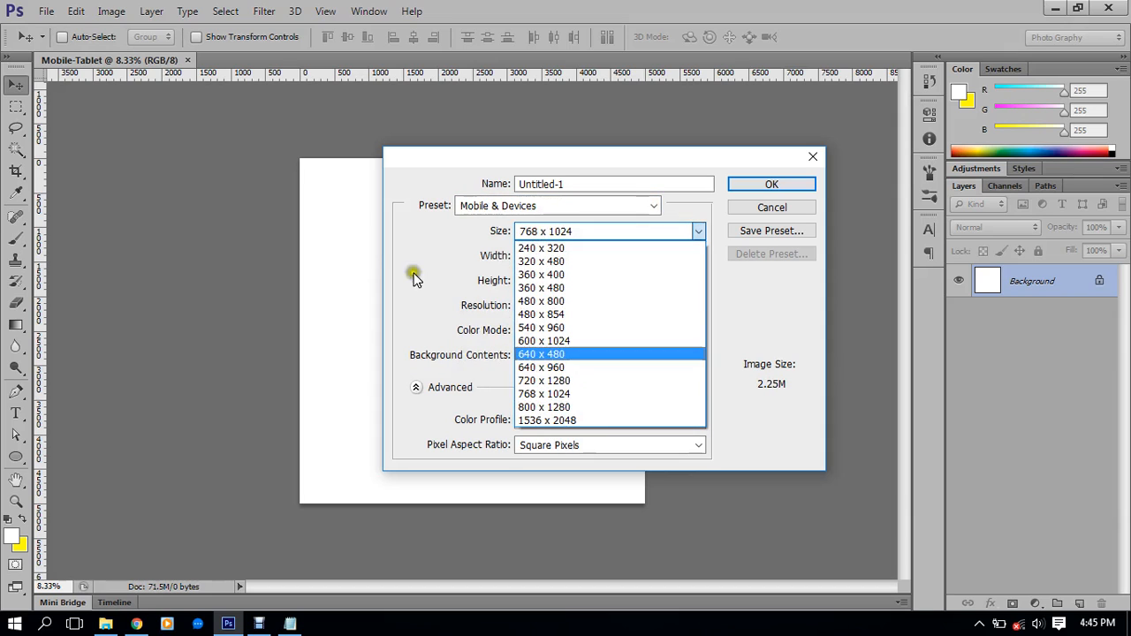
left_click(392, 224)
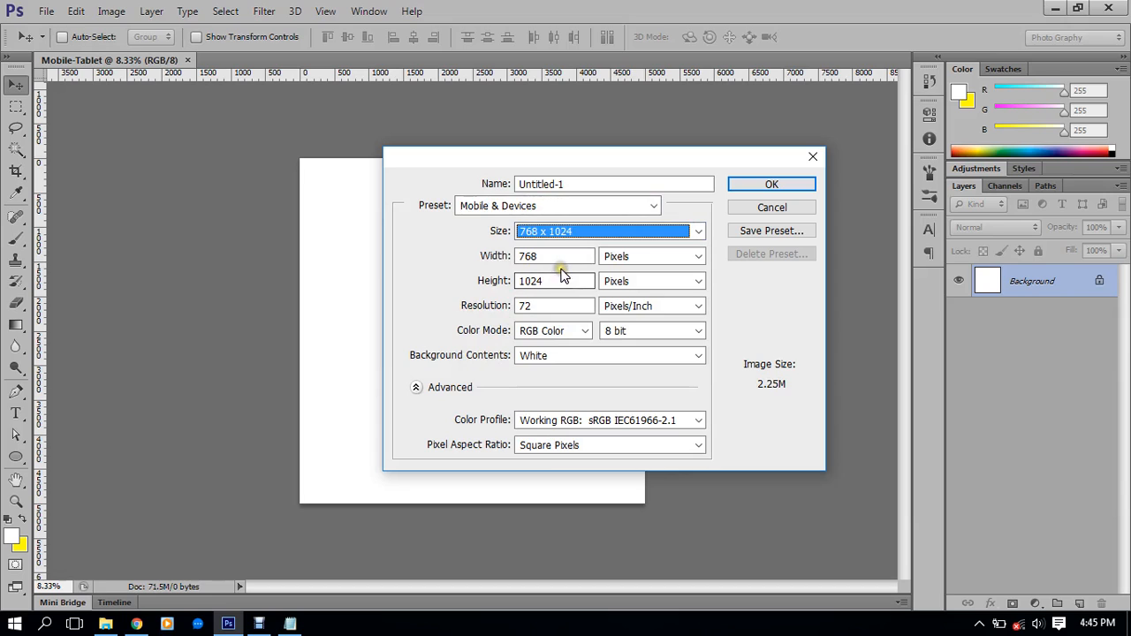
left_click(785, 206)
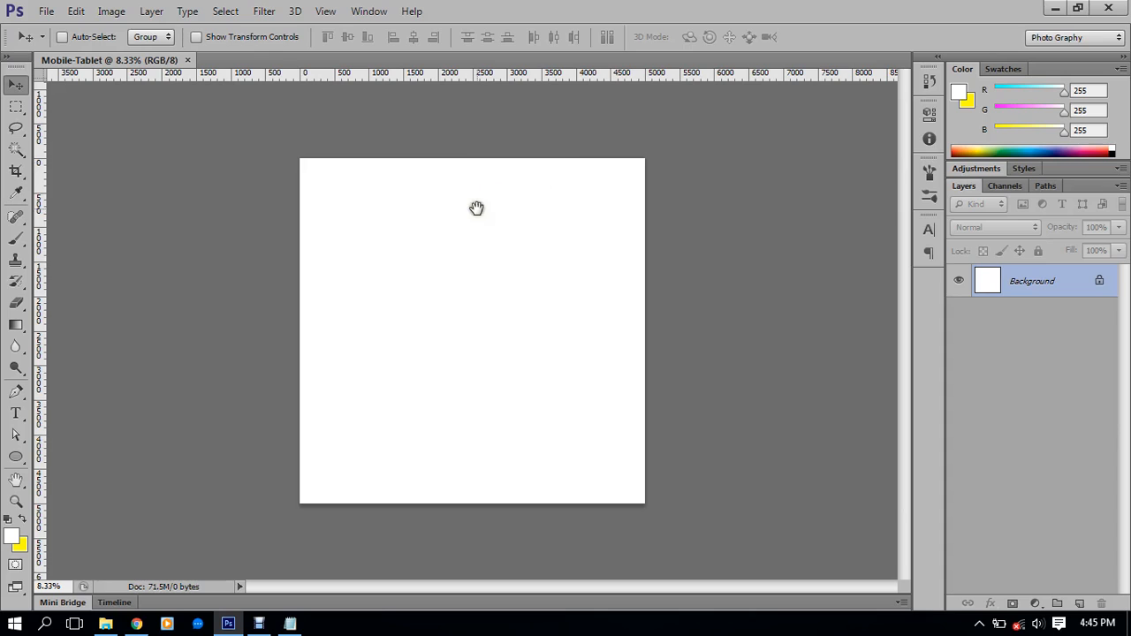
left_click(451, 265)
key("ctrl+0")
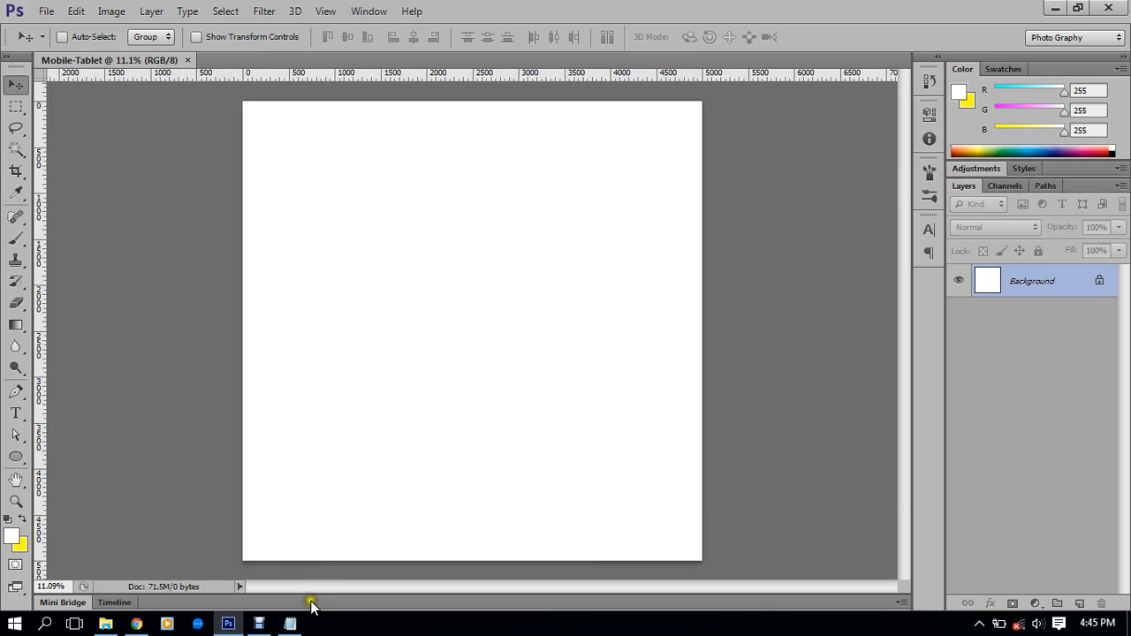
Add '5000x5000 pixel.' after 'Document Size =' in the Notepad size notes
left_click(292, 622)
type("4")
key("BackSpace")
type("500")
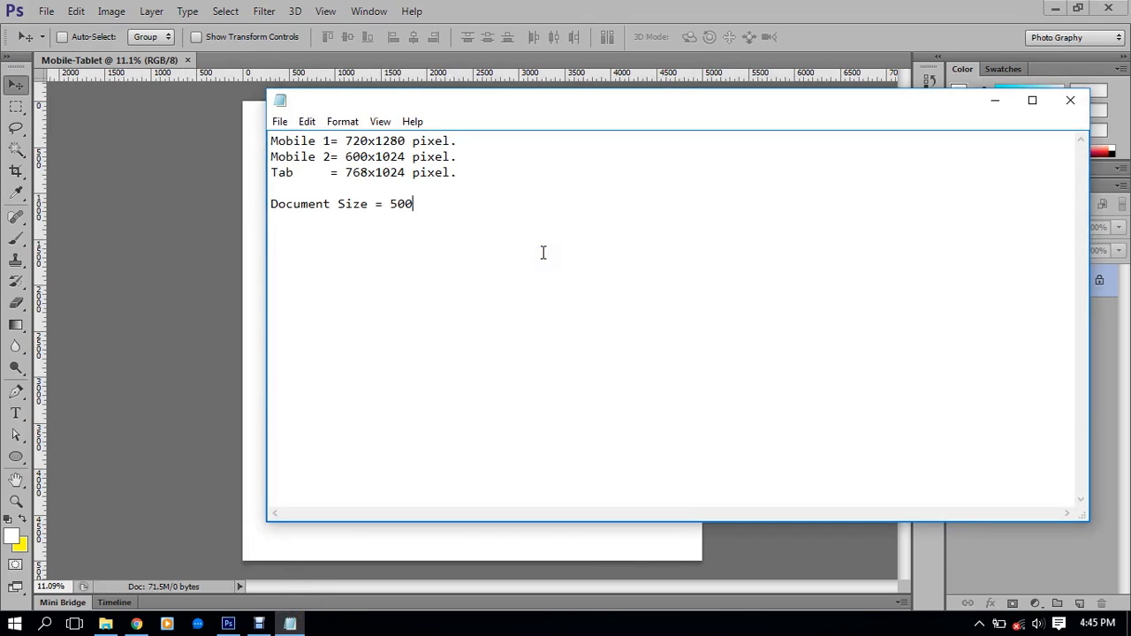
type("0x5000 pixel.")
Save Sizes.txt and close Notepad, returning to the Photoshop canvas
left_click(281, 121)
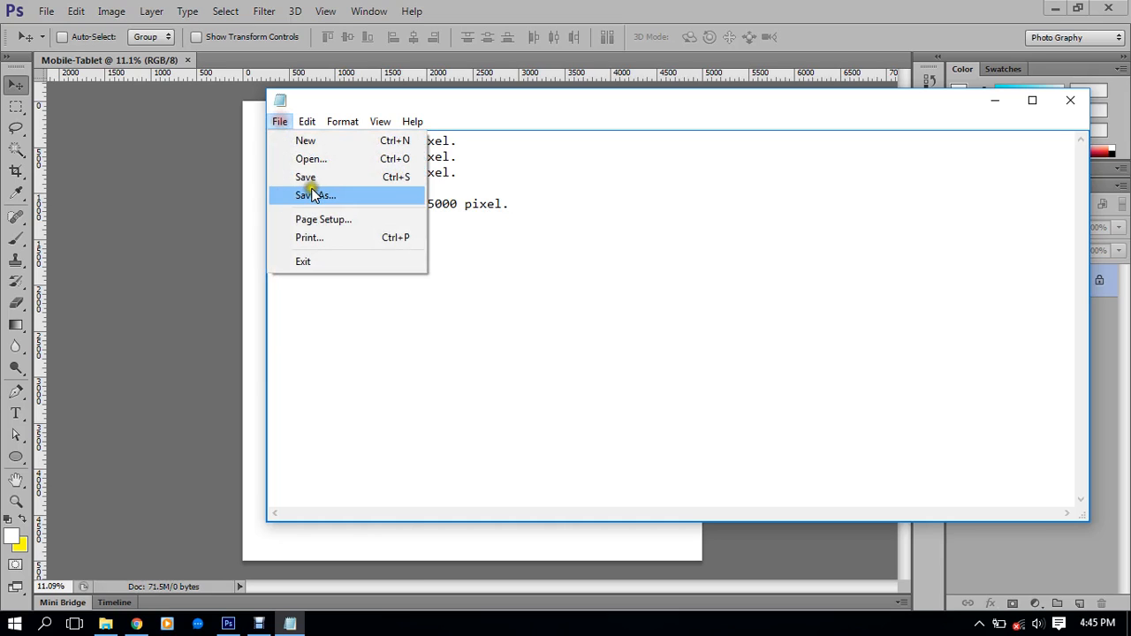
left_click(316, 177)
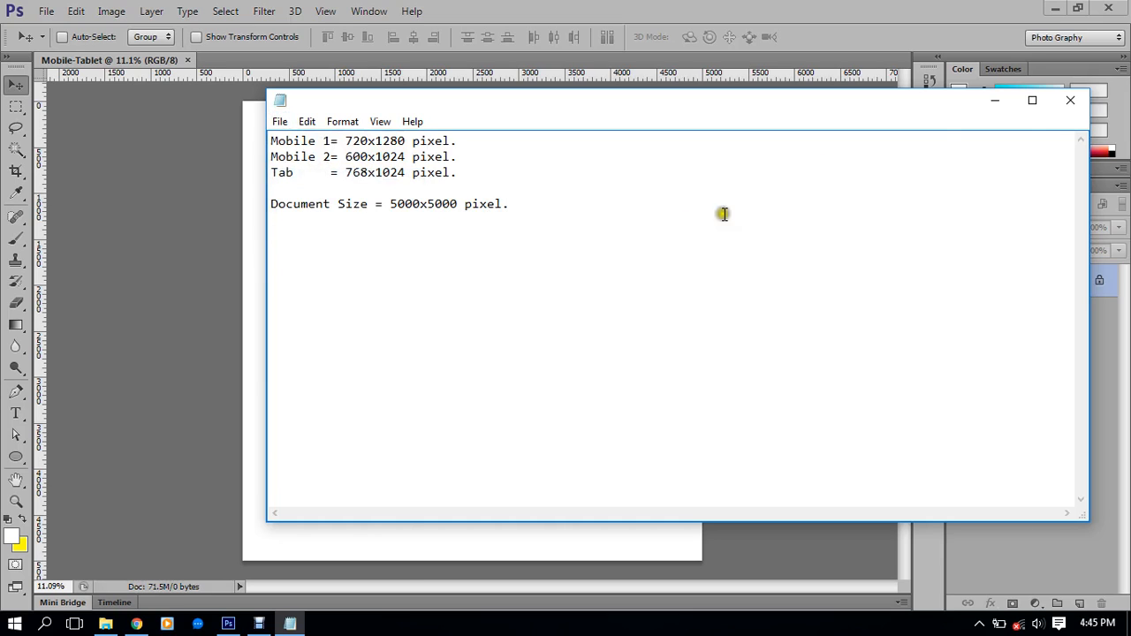
left_click(1070, 100)
scroll(527, 286, "up", 2)
left_click_drag(505, 292, 599, 339)
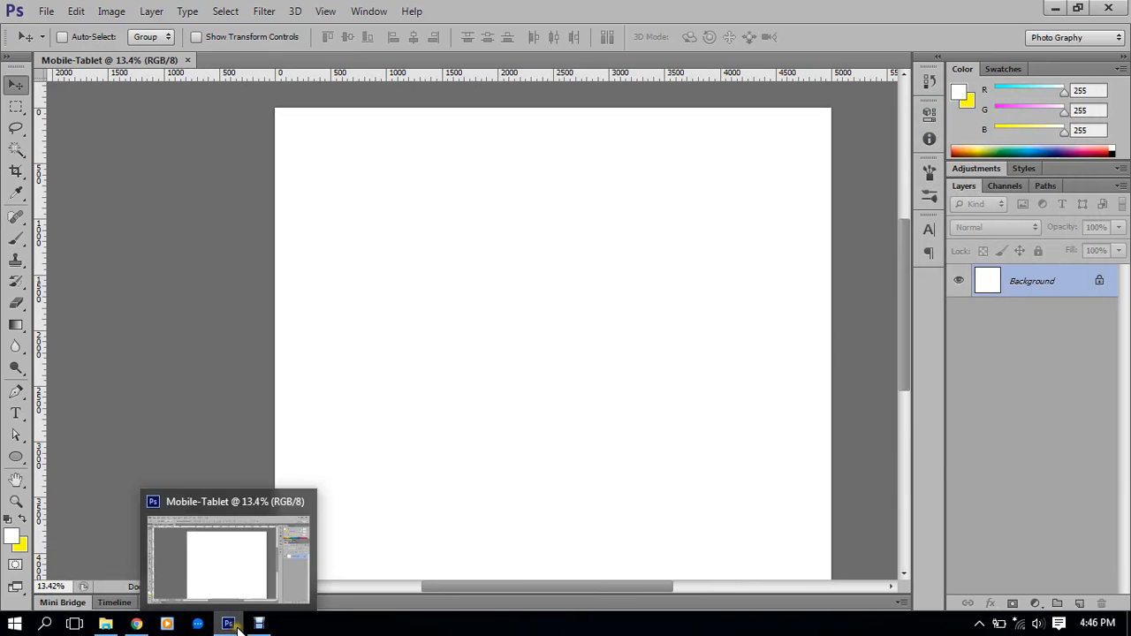
Open Sizes.txt from the Class#14 folder, minimise Notepad, and return to Photoshop
left_click(105, 624)
double_click(172, 182)
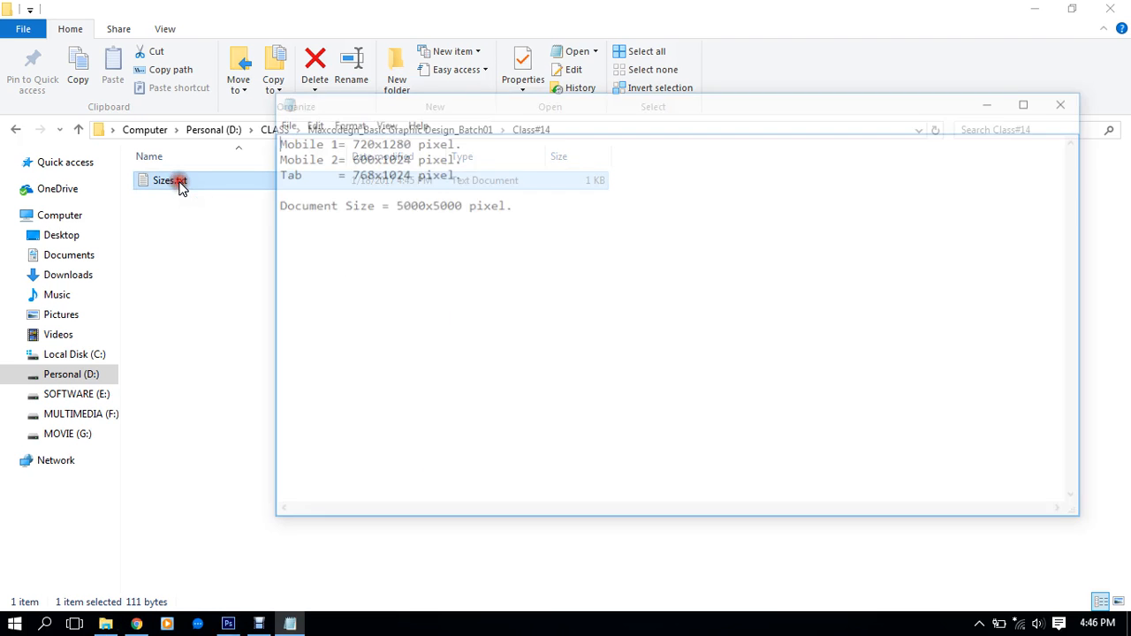
left_click_drag(461, 152, 407, 141)
left_click(679, 173)
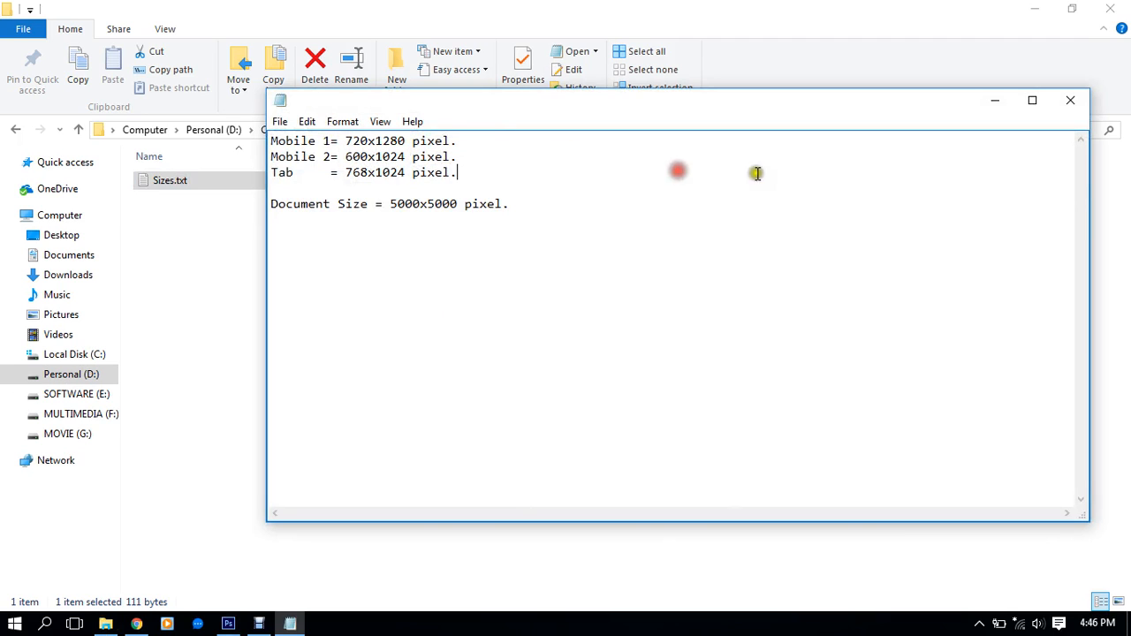
left_click(995, 100)
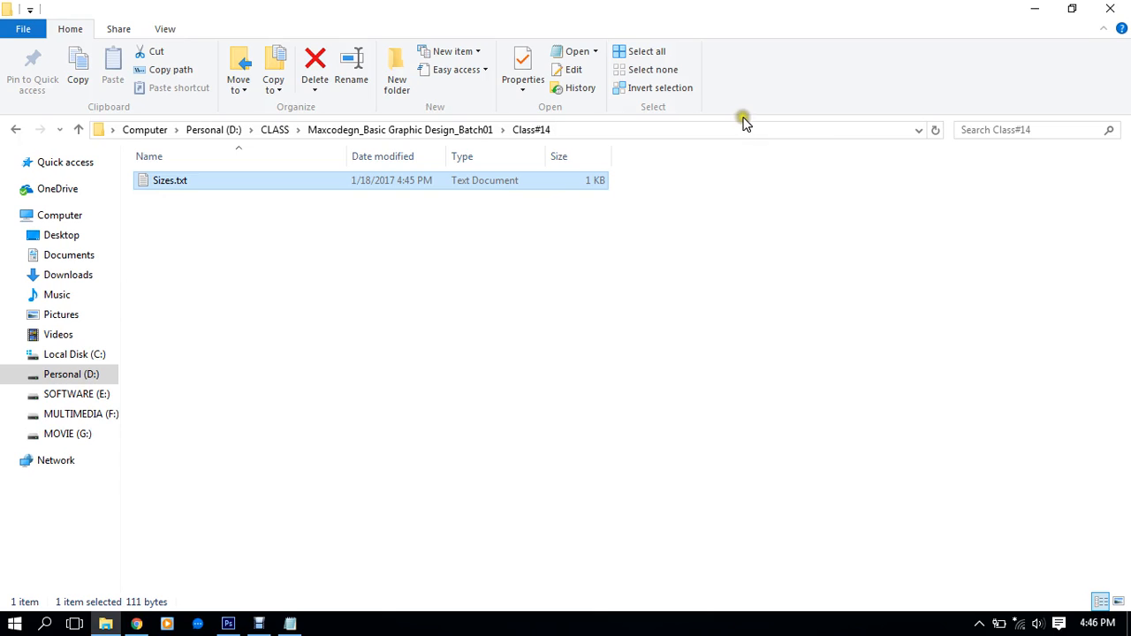
left_click(228, 624)
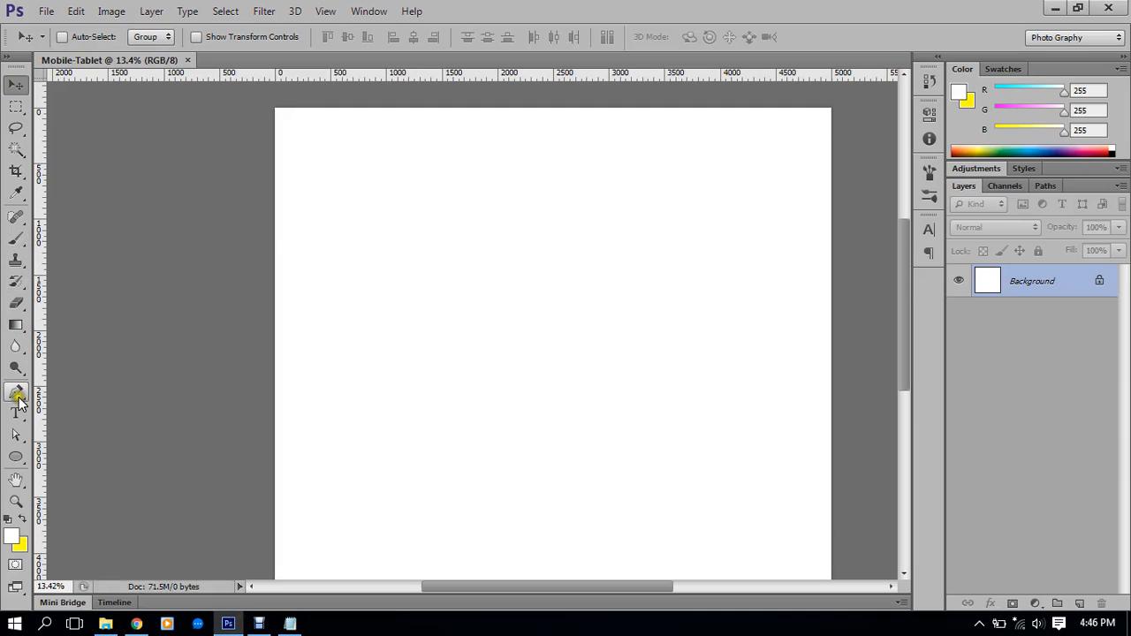
Draw a 720 × 1280 px shape with the Rounded Rectangle Tool
left_click_drag(15, 457, 60, 475)
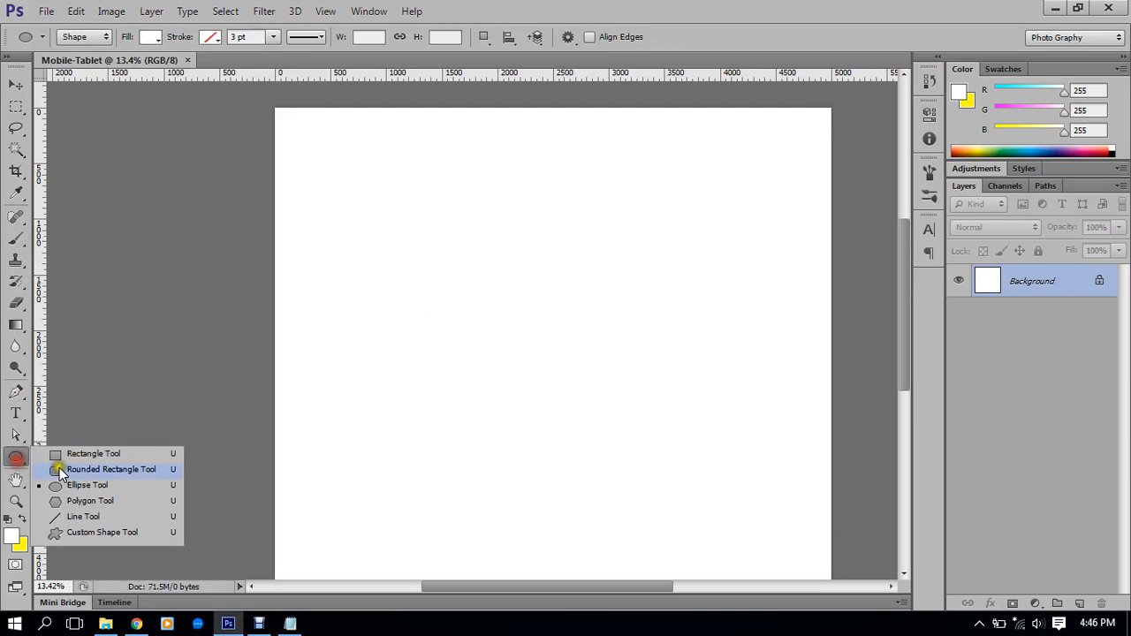
left_click(117, 469)
left_click(427, 258)
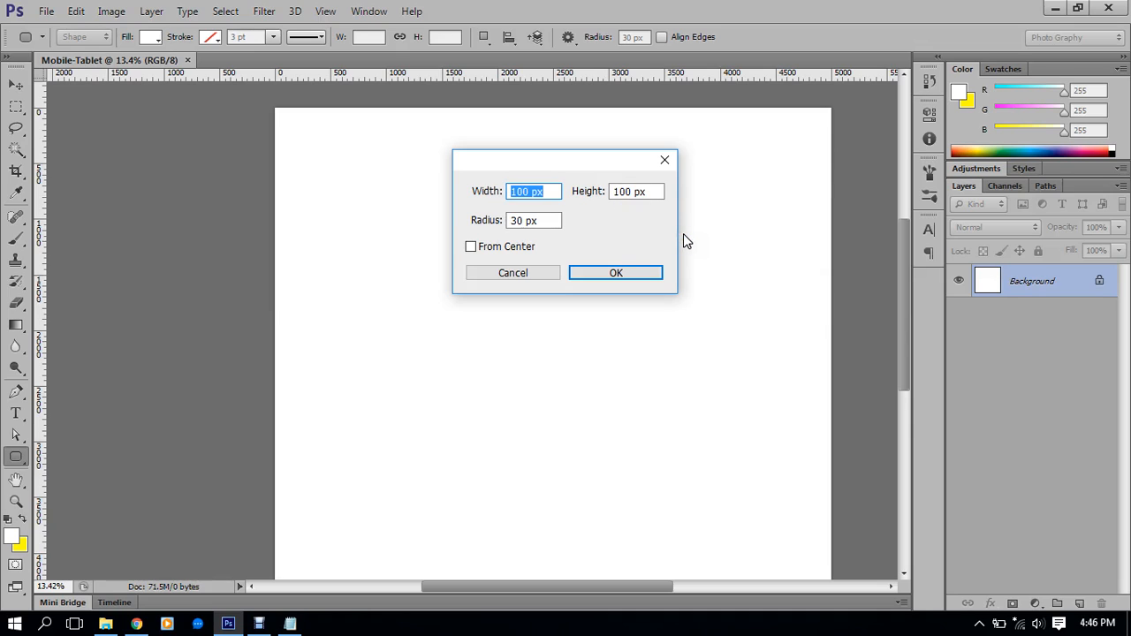
type("720 px")
key("Tab")
type("1280 px")
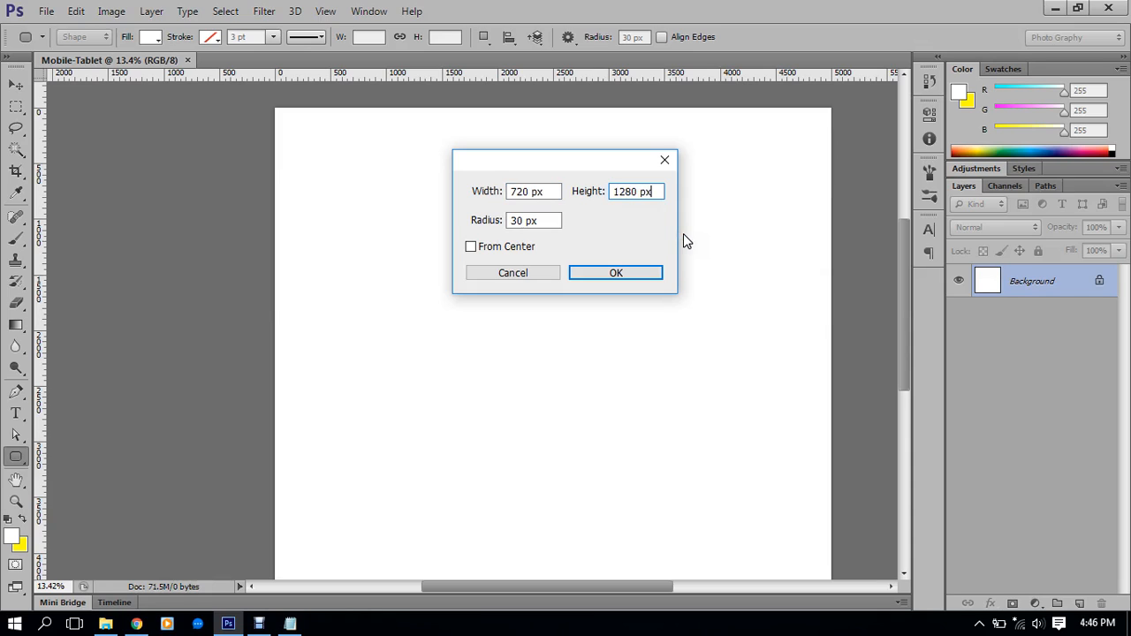
key("Return")
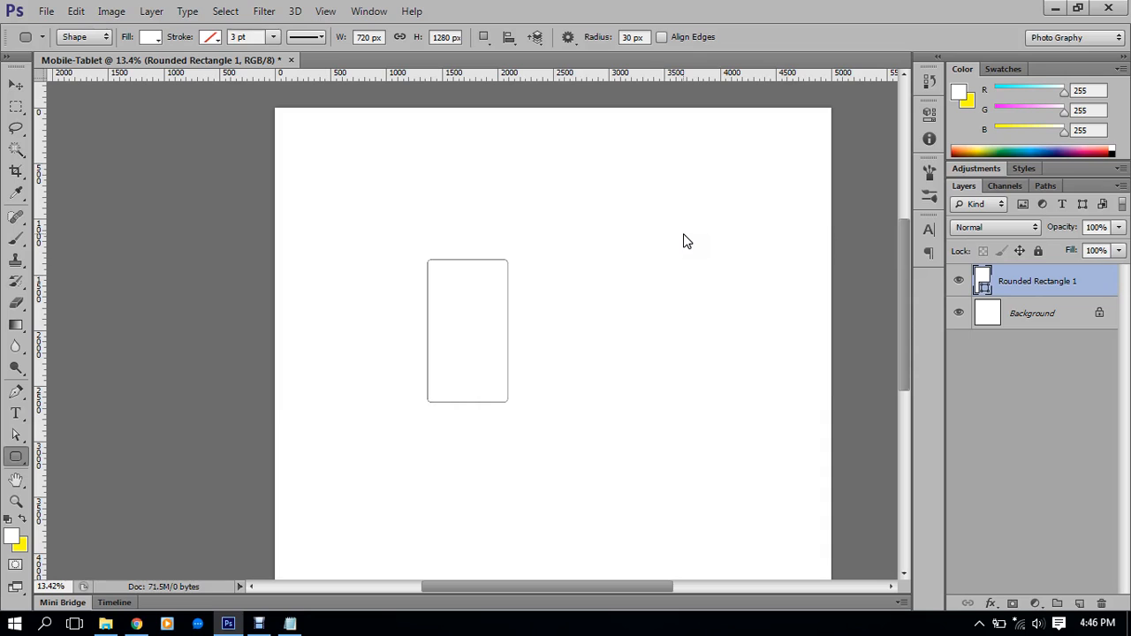
scroll(441, 280, "up", 8)
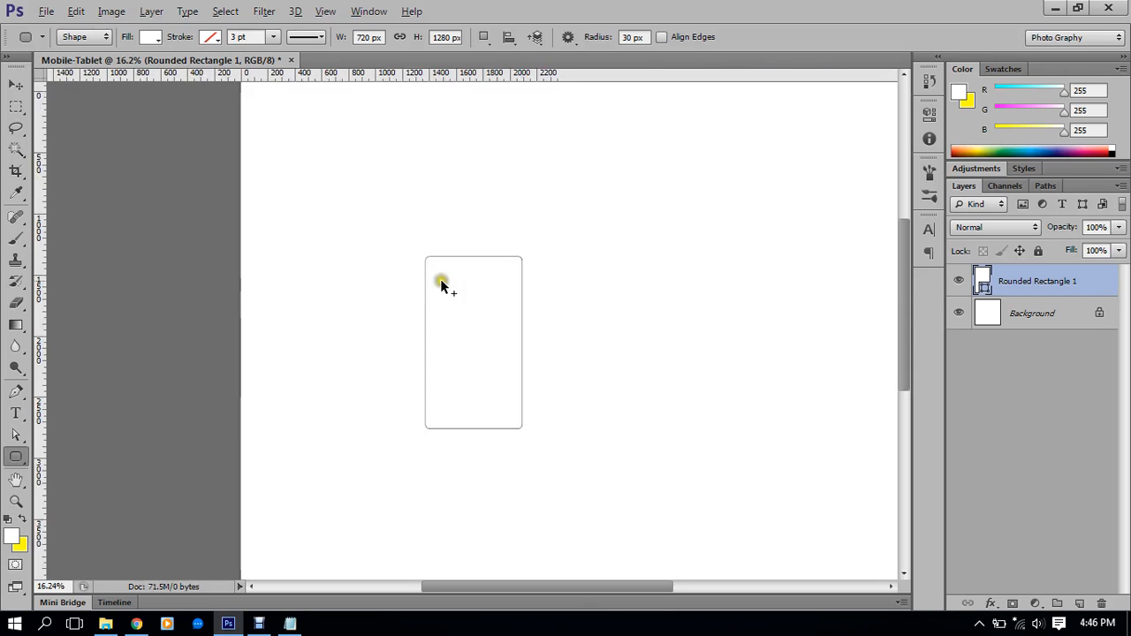
scroll(469, 310, "up", 1)
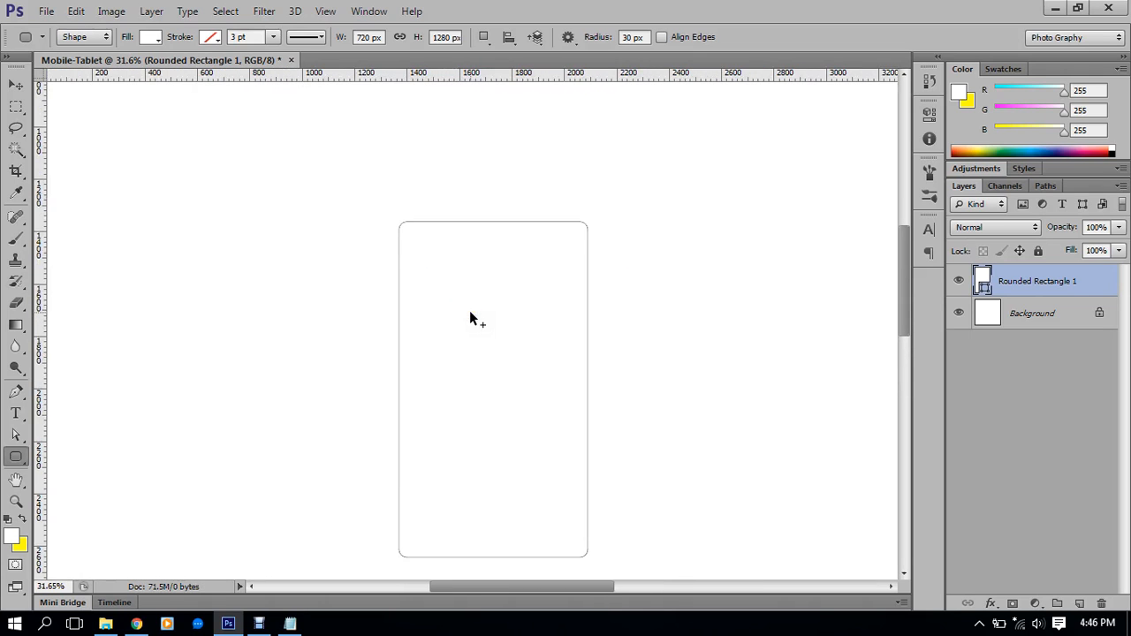
left_click_drag(478, 354, 495, 298)
scroll(500, 270, "up", 1)
scroll(495, 285, "down", 4)
scroll(495, 282, "up", 4)
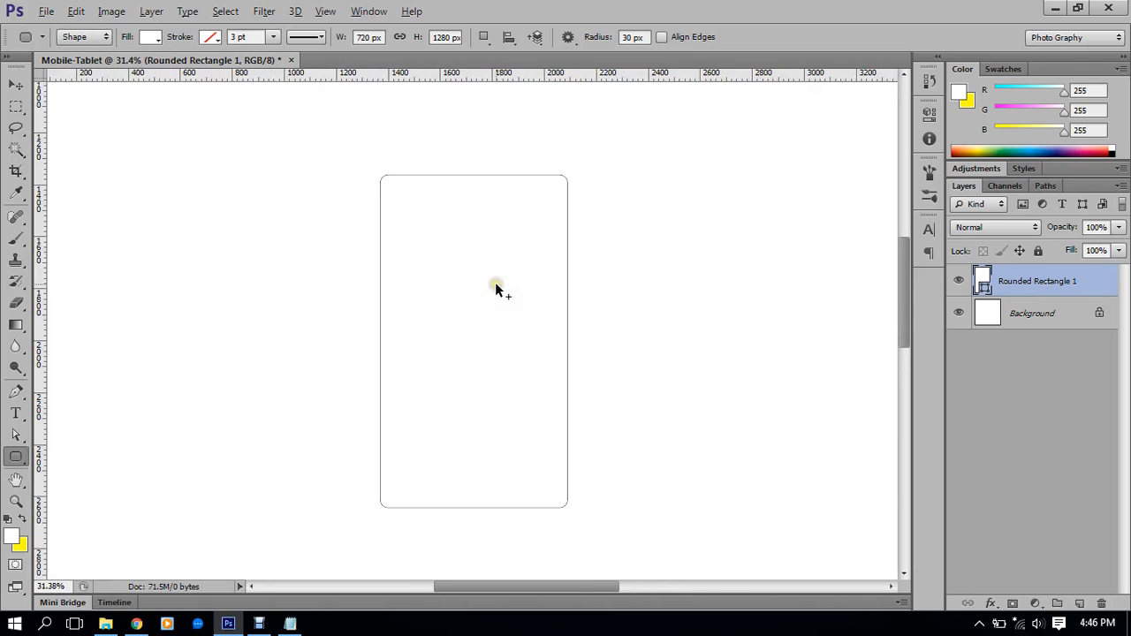
left_click_drag(497, 335, 497, 316)
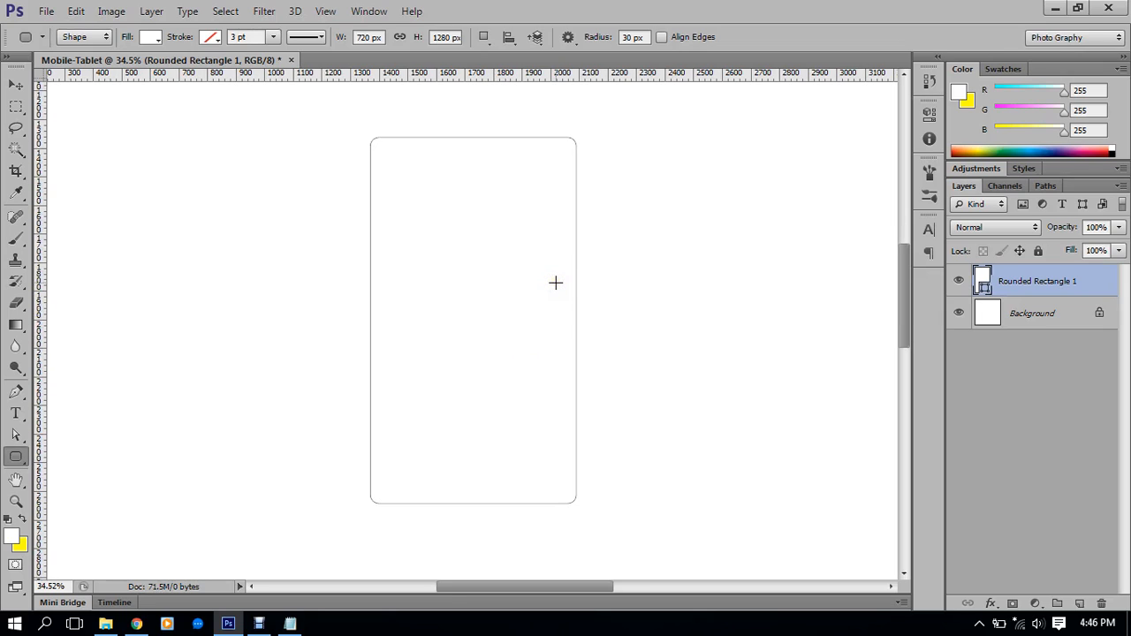
scroll(689, 275, "down", 5)
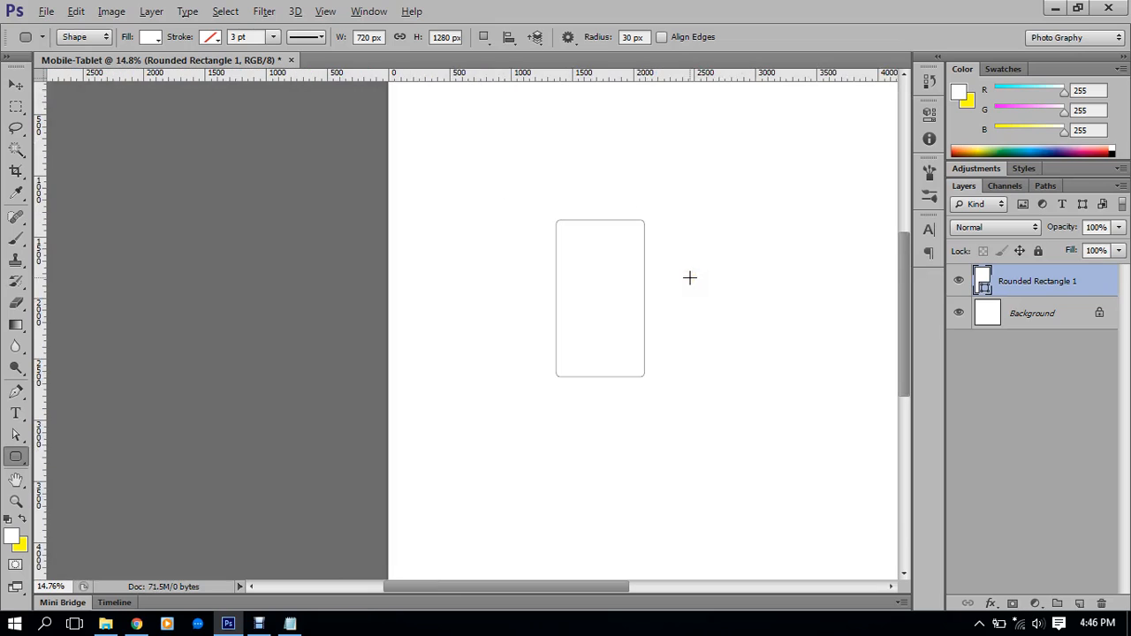
scroll(734, 269, "down", 2)
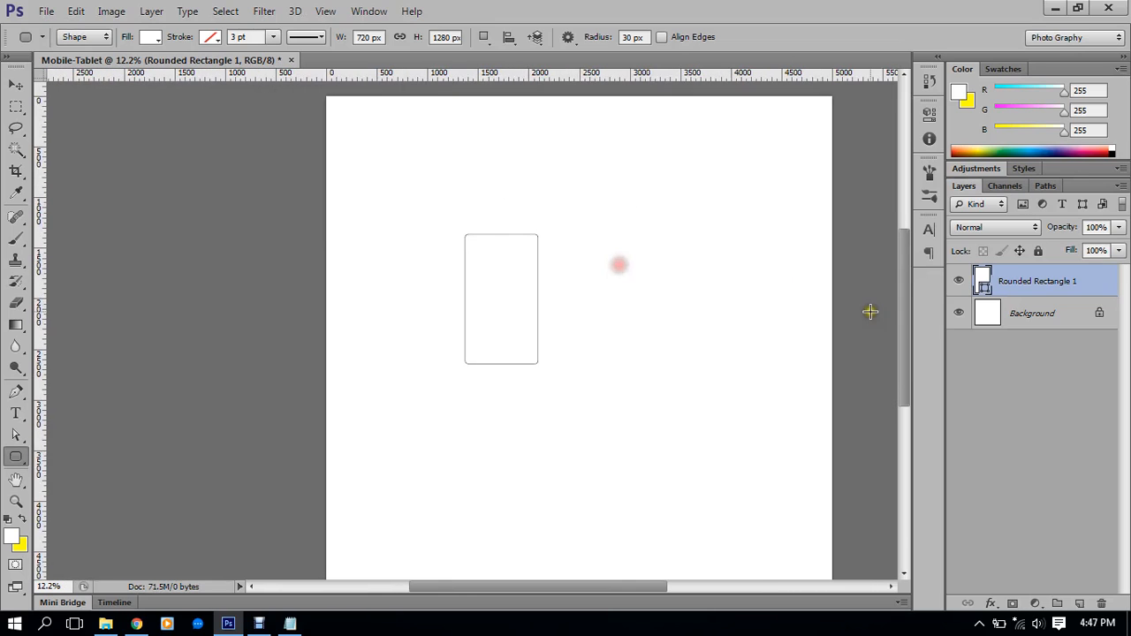
left_click(1045, 311)
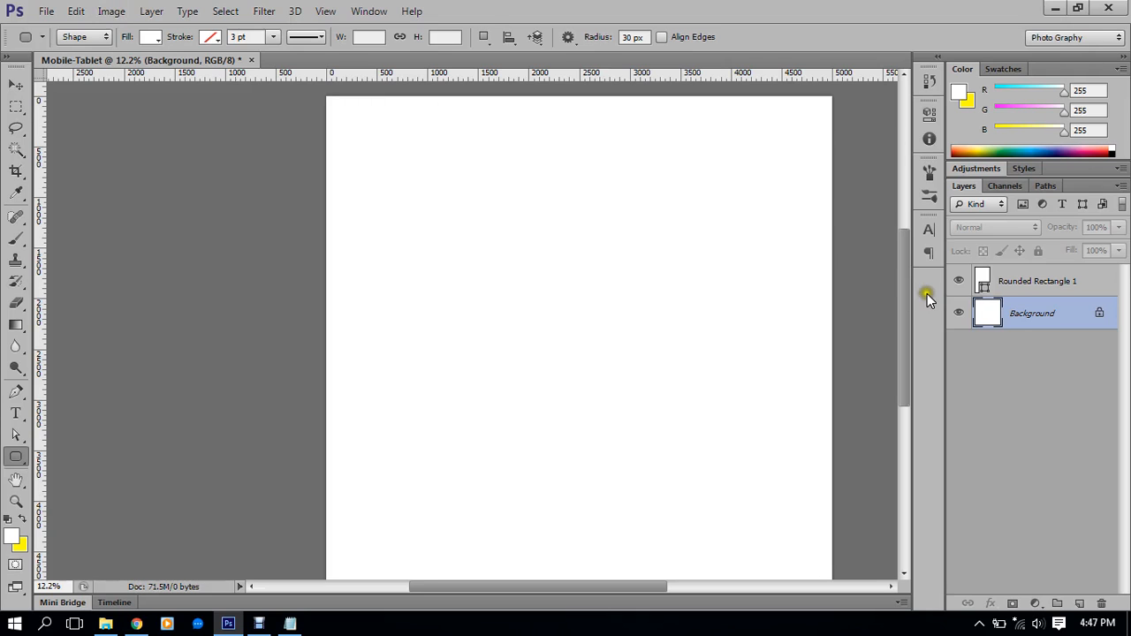
left_click(149, 11)
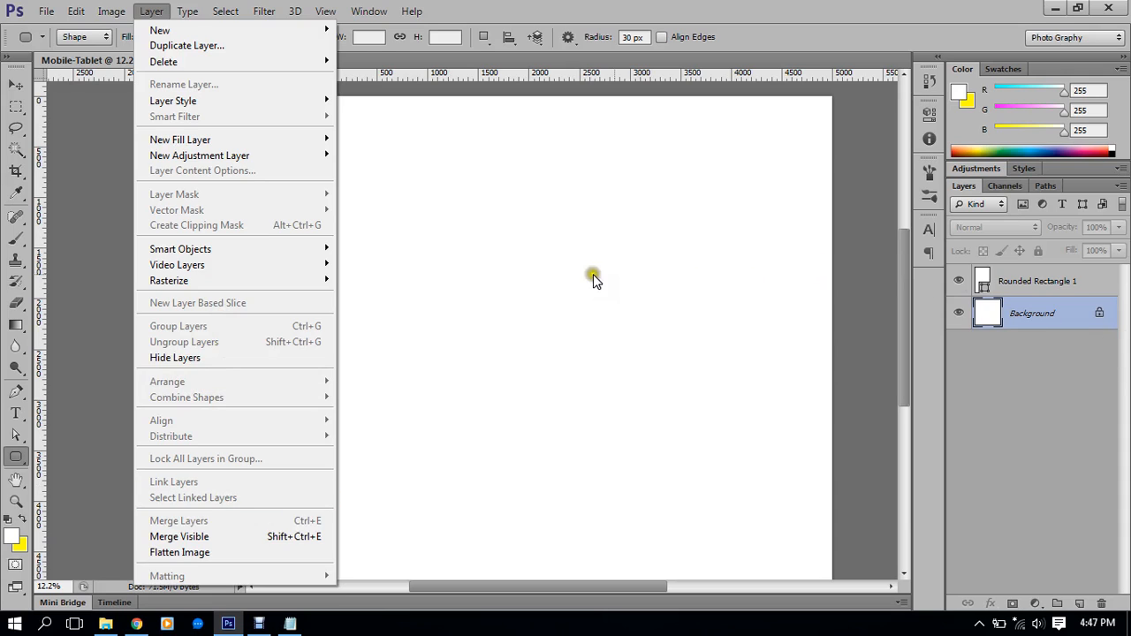
mouse_move(252, 268)
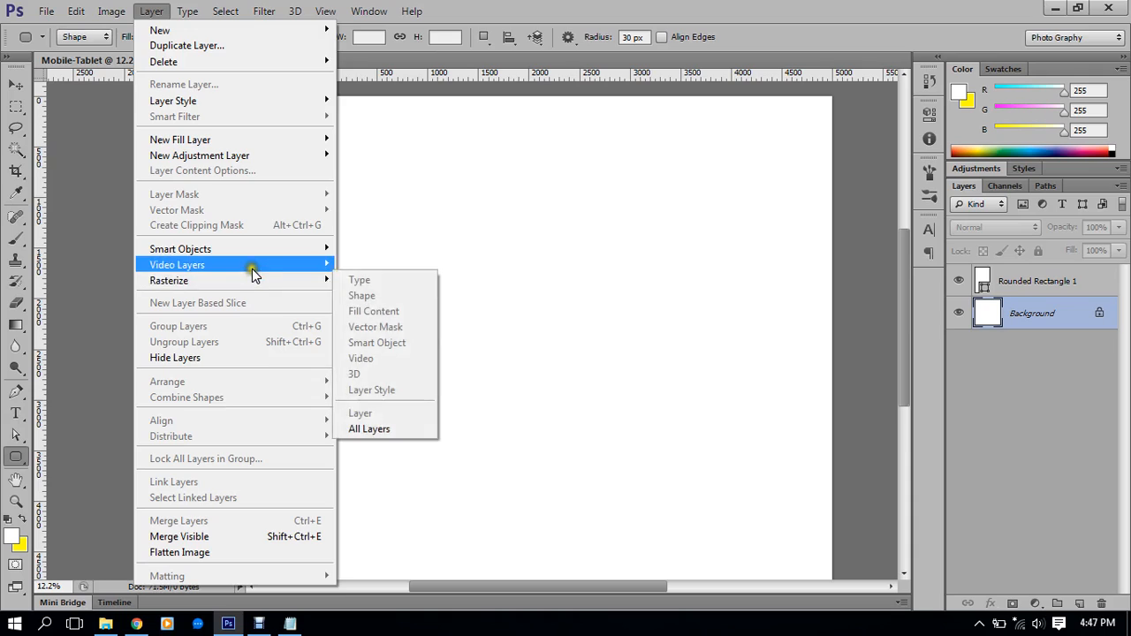
mouse_move(247, 64)
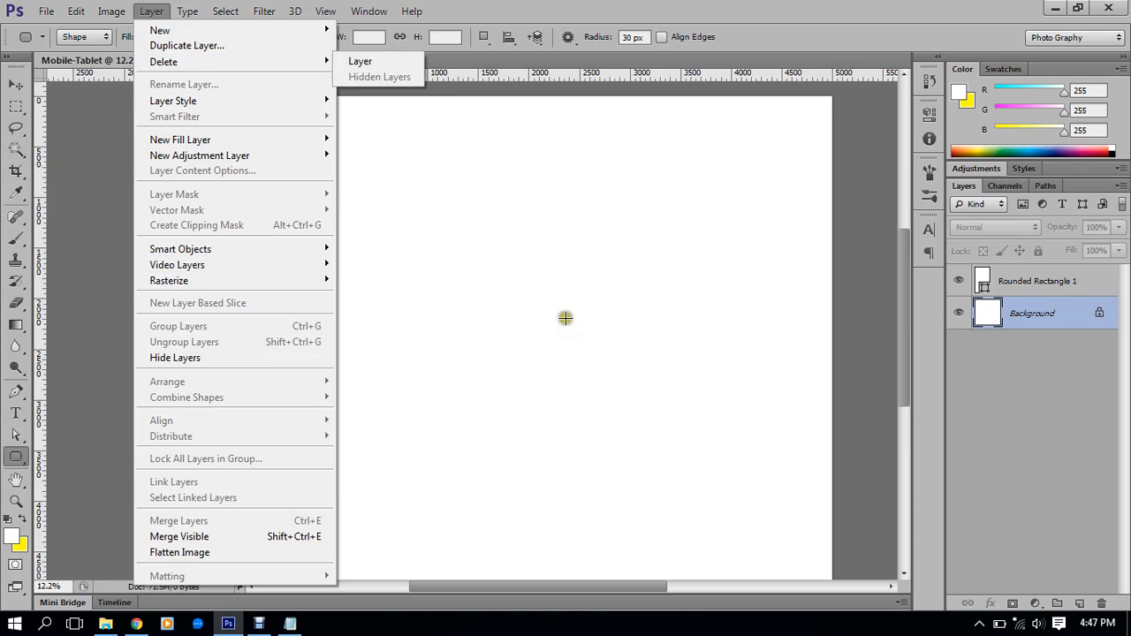
key("Escape")
key("Escape")
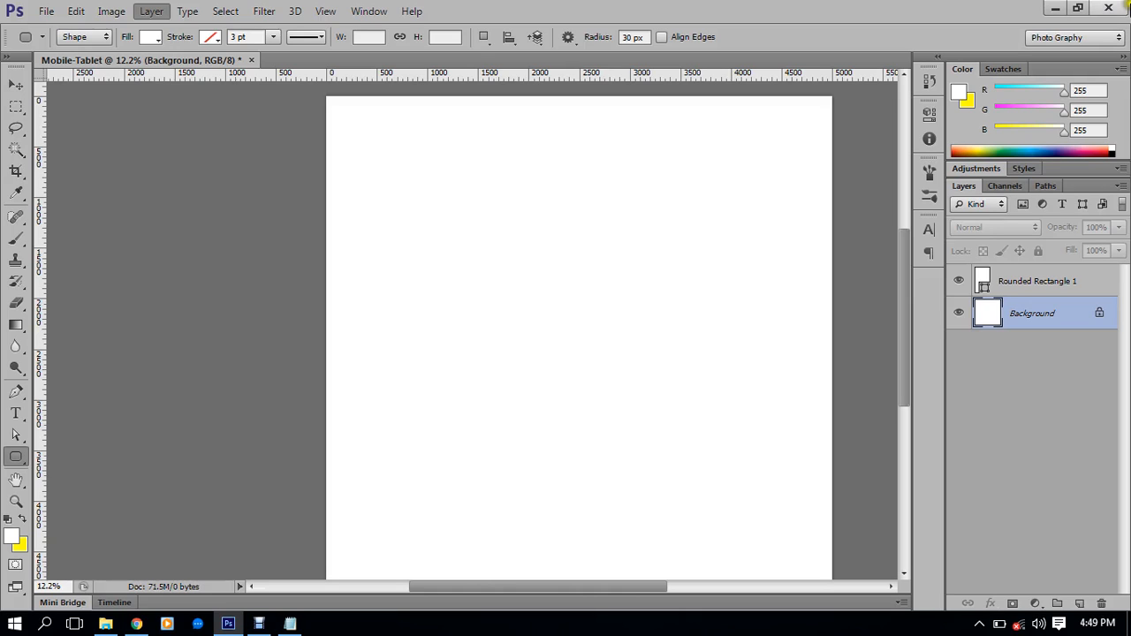
left_click(1014, 270)
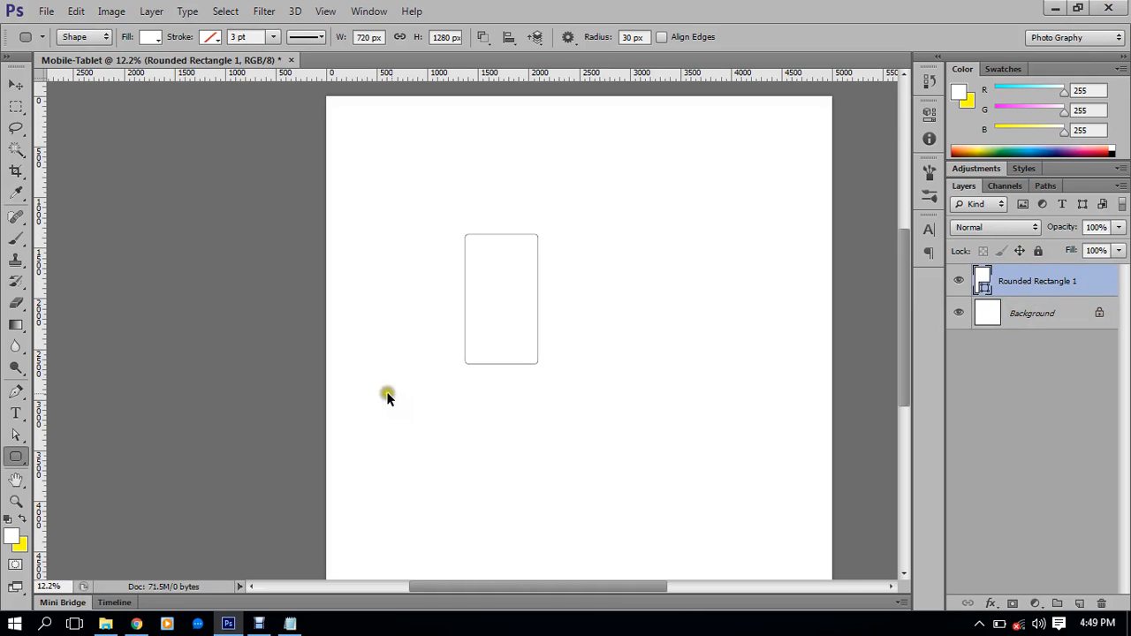
scroll(518, 285, "up", 5)
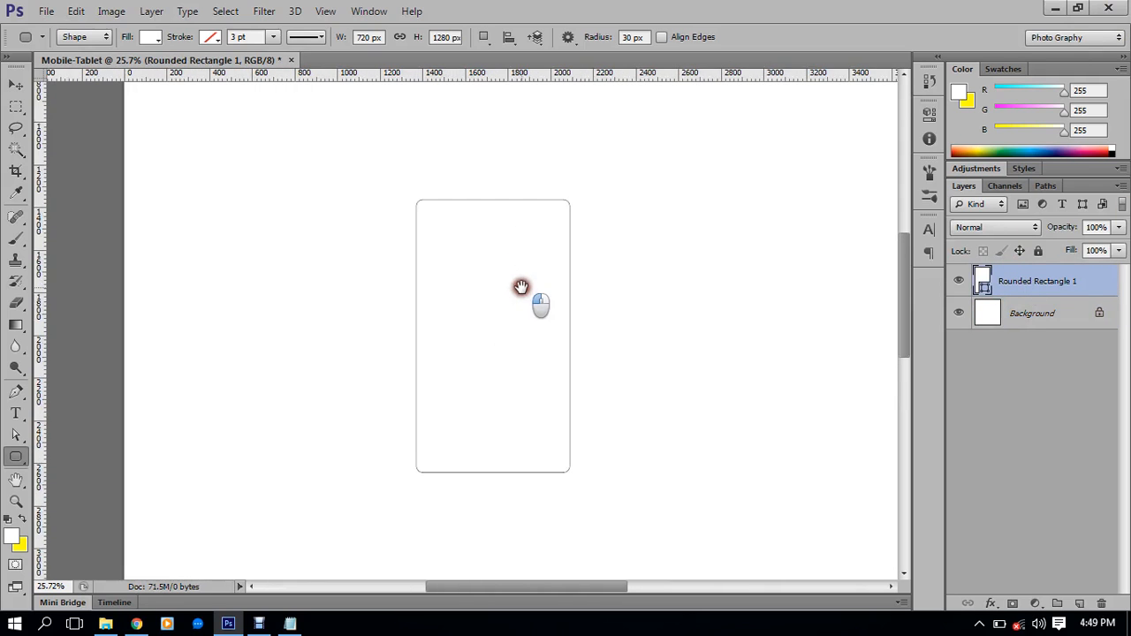
scroll(517, 274, "up", 4)
scroll(528, 285, "up", 1)
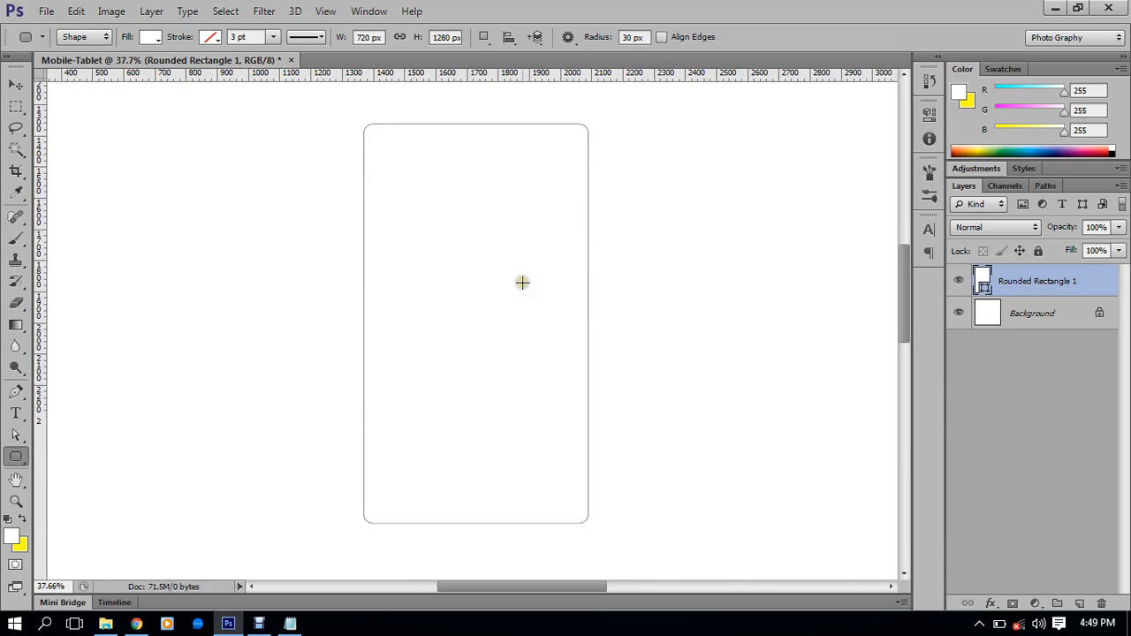
scroll(521, 283, "down", 1)
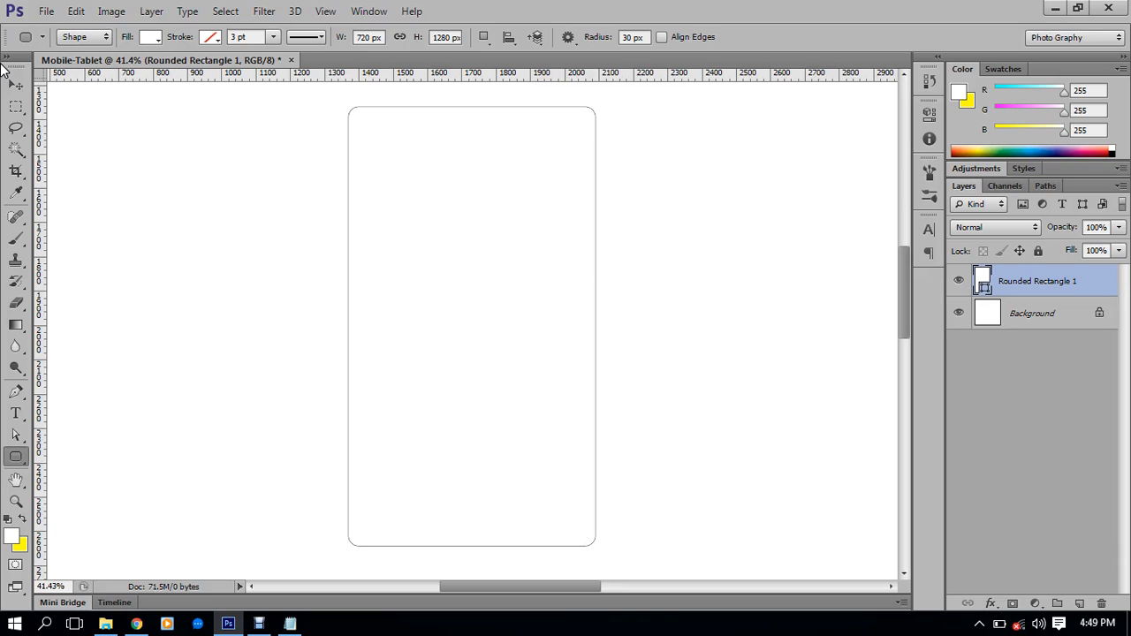
scroll(391, 250, "up", 1)
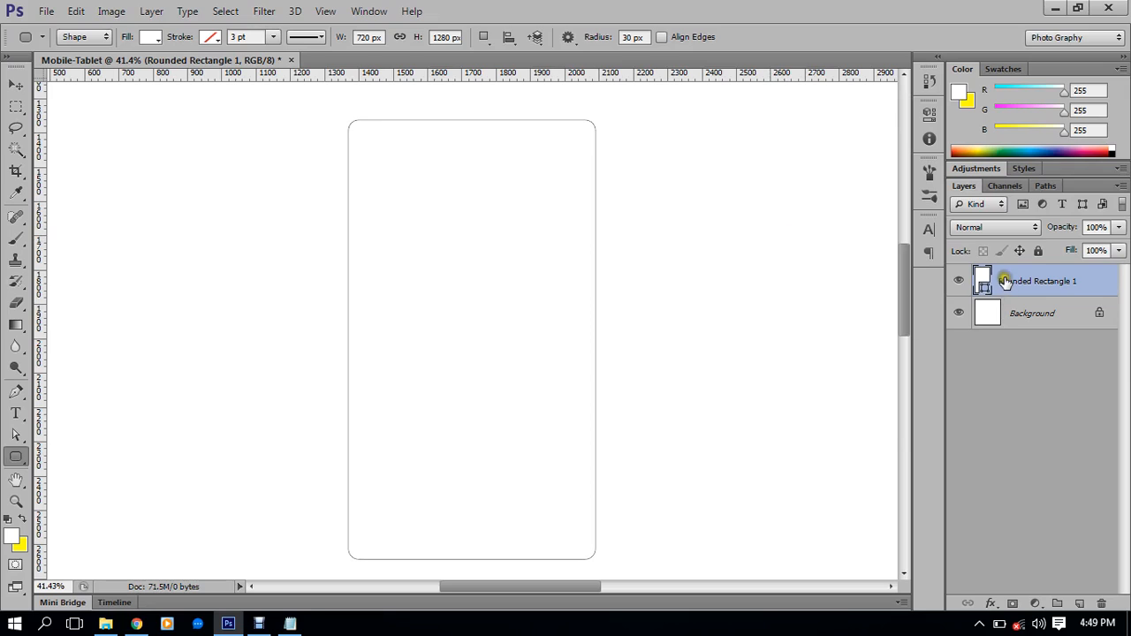
double_click(985, 285)
left_click_drag(668, 397, 599, 333)
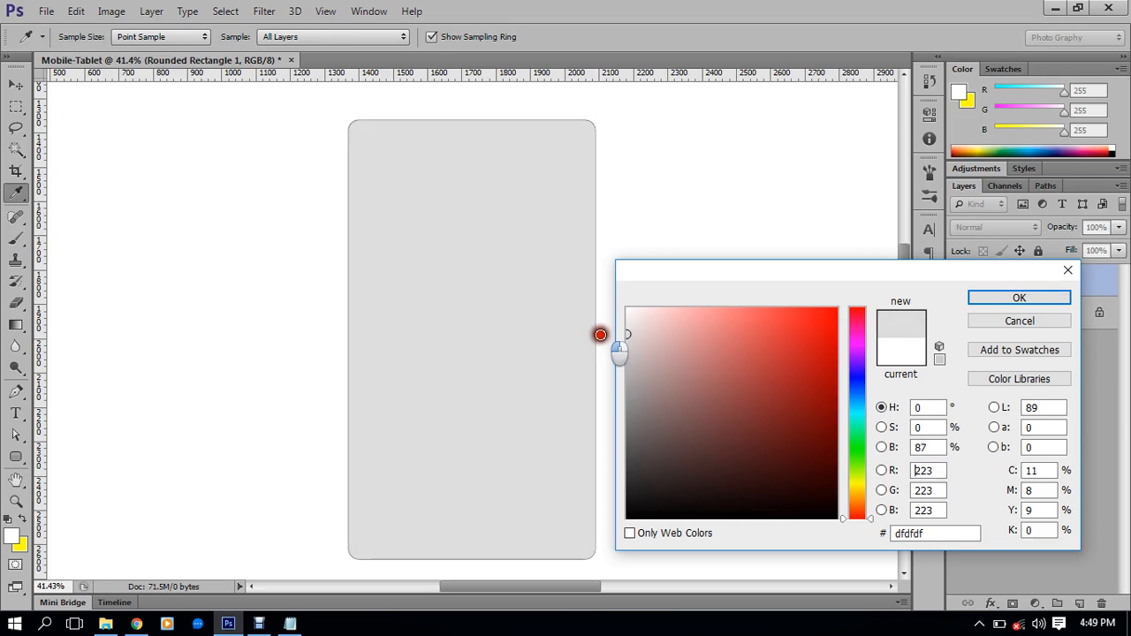
left_click(1008, 299)
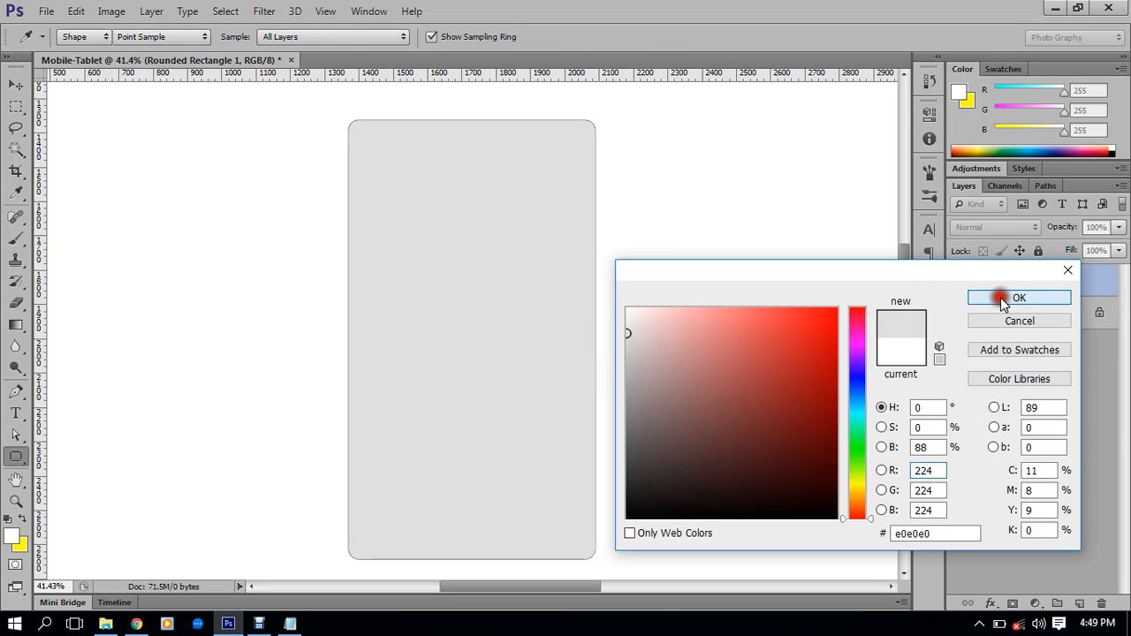
scroll(564, 126, "up", 9)
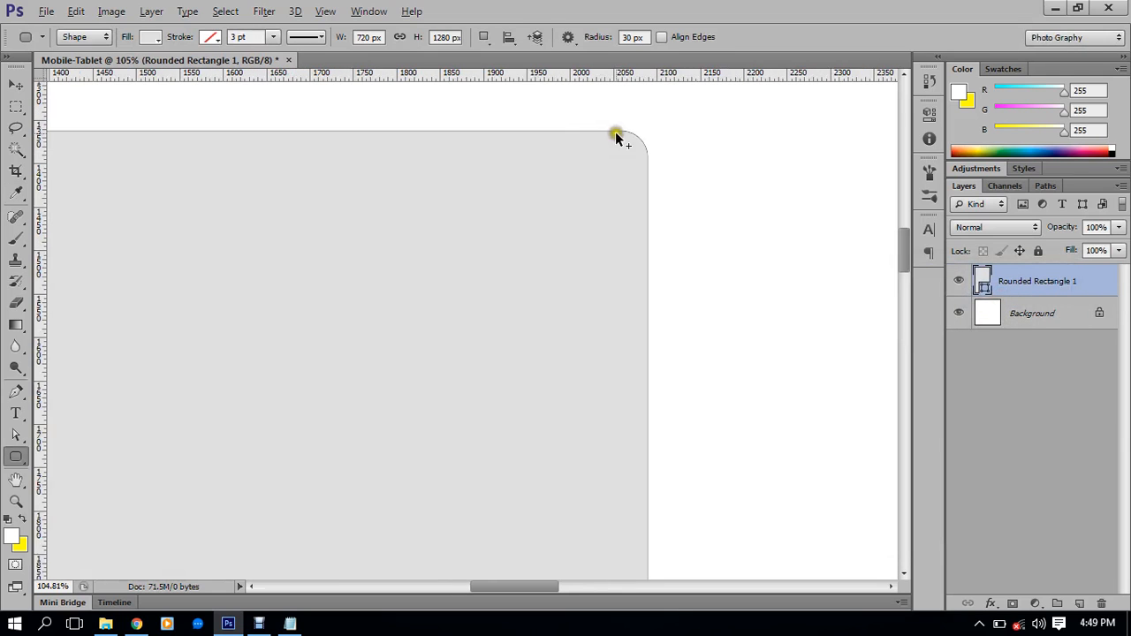
left_click_drag(543, 169, 675, 175)
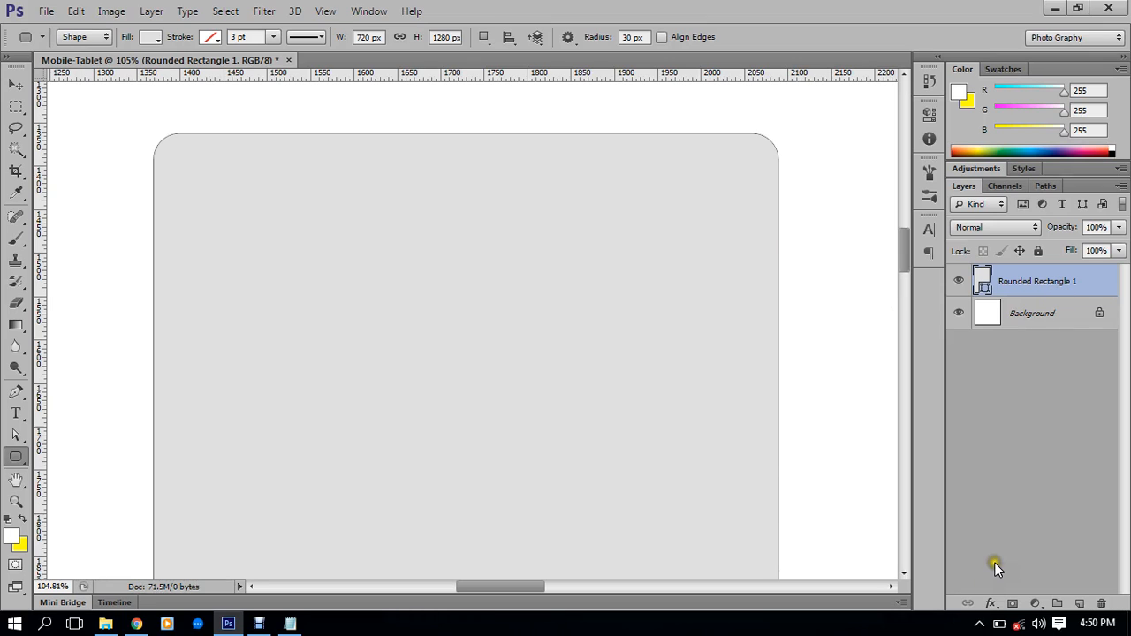
Rename the Rounded Rectangle 1 layer to 'body', fixing the 'bofy' typo
double_click(1037, 282)
type("bofy")
key("Return")
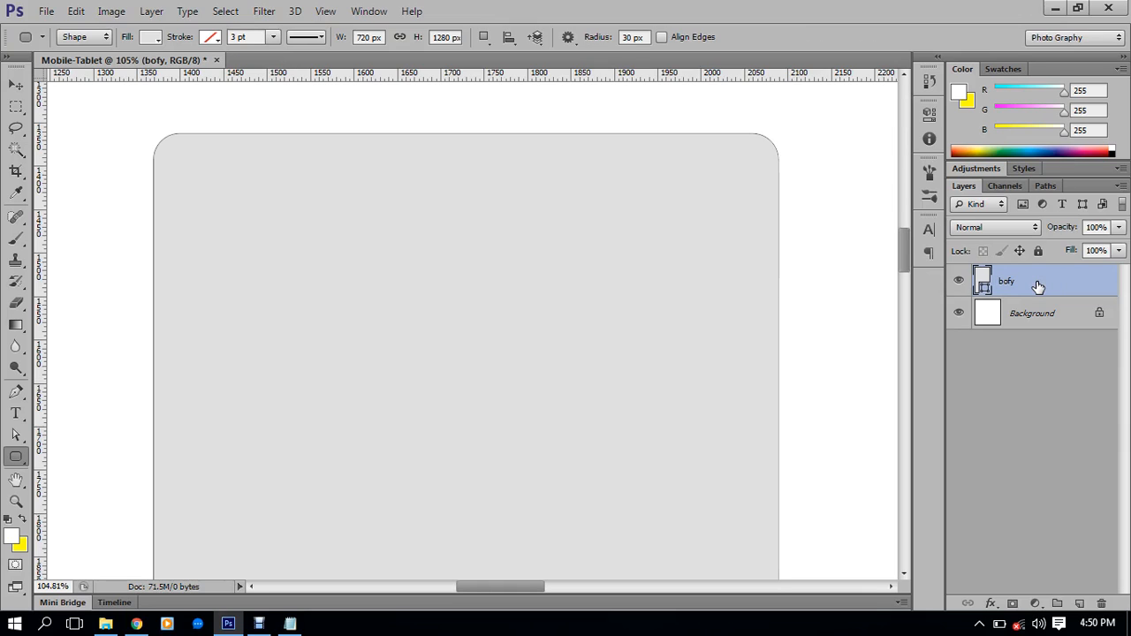
double_click(1006, 281)
key("BackSpace")
type("body")
key("Return")
left_click(991, 604)
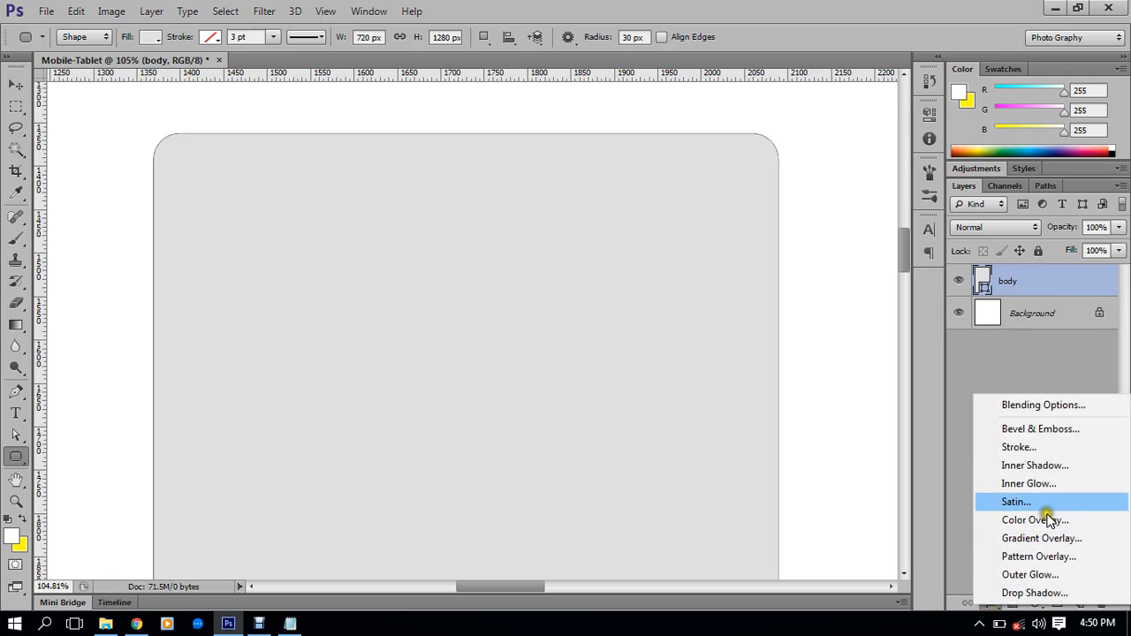
Add a 4 px outside Stroke effect in light grey #bfbfbf to the body layer
left_click(1028, 447)
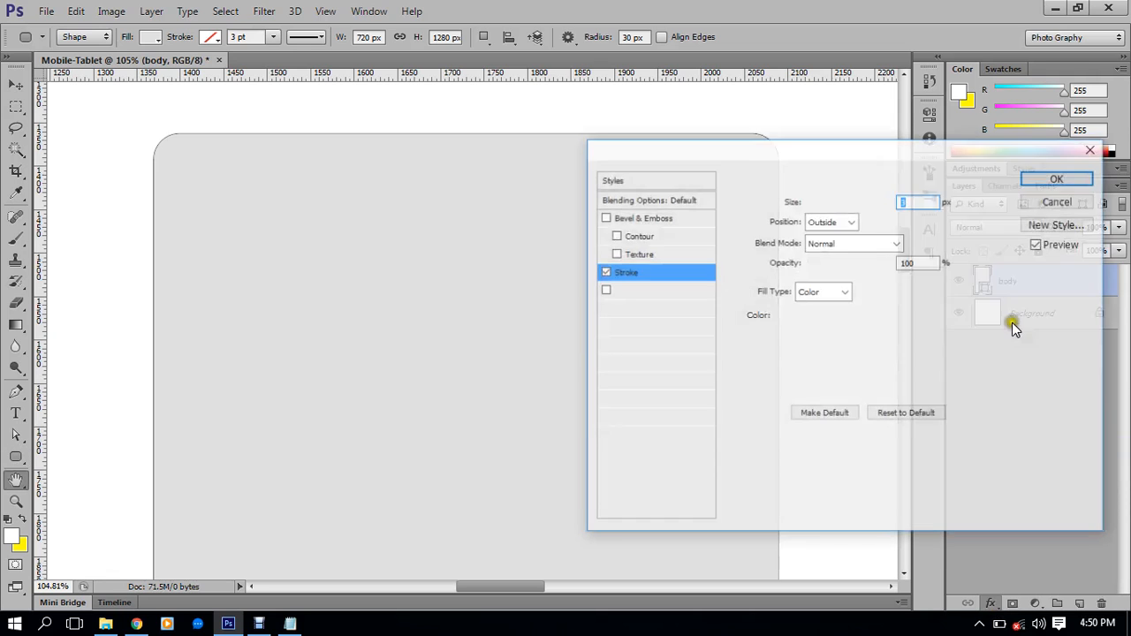
left_click_drag(775, 156, 961, 192)
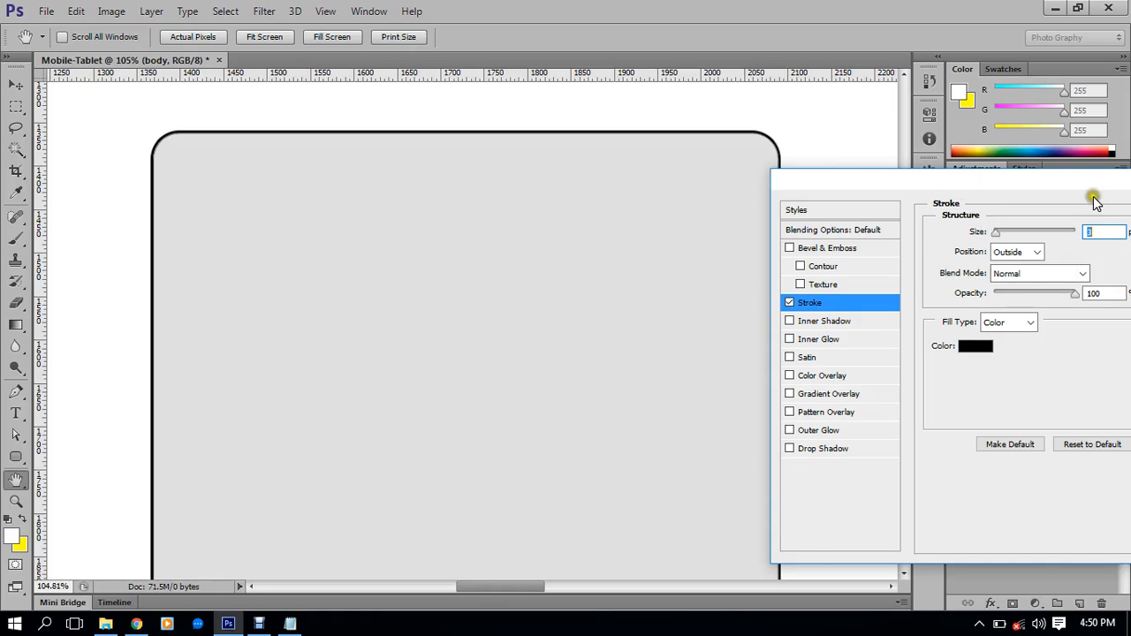
left_click_drag(1093, 183, 999, 187)
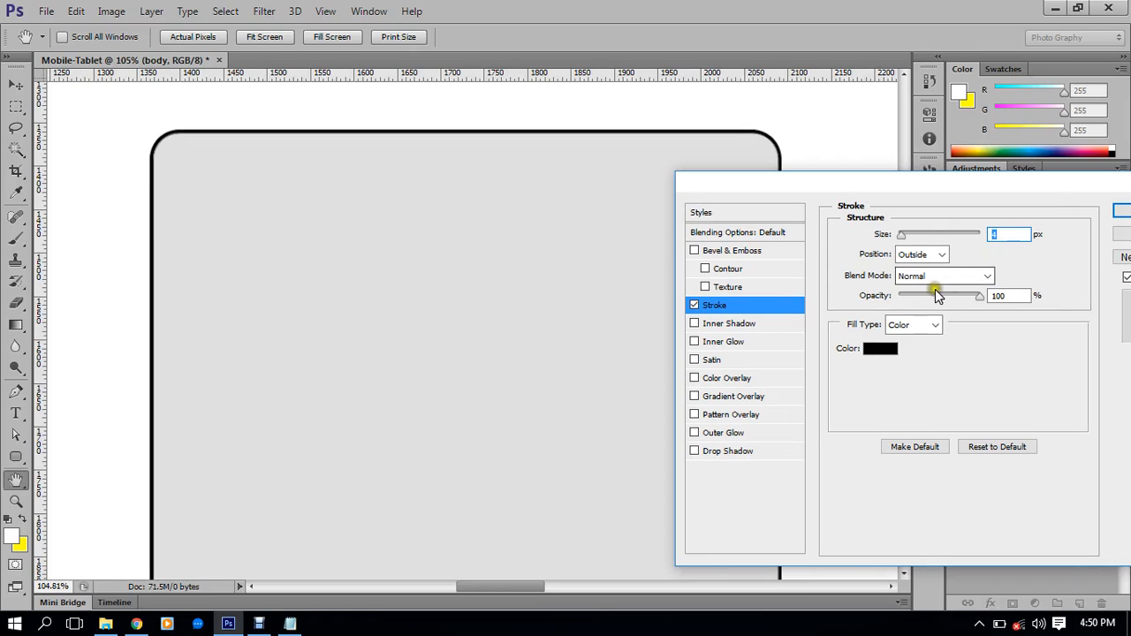
left_click(880, 348)
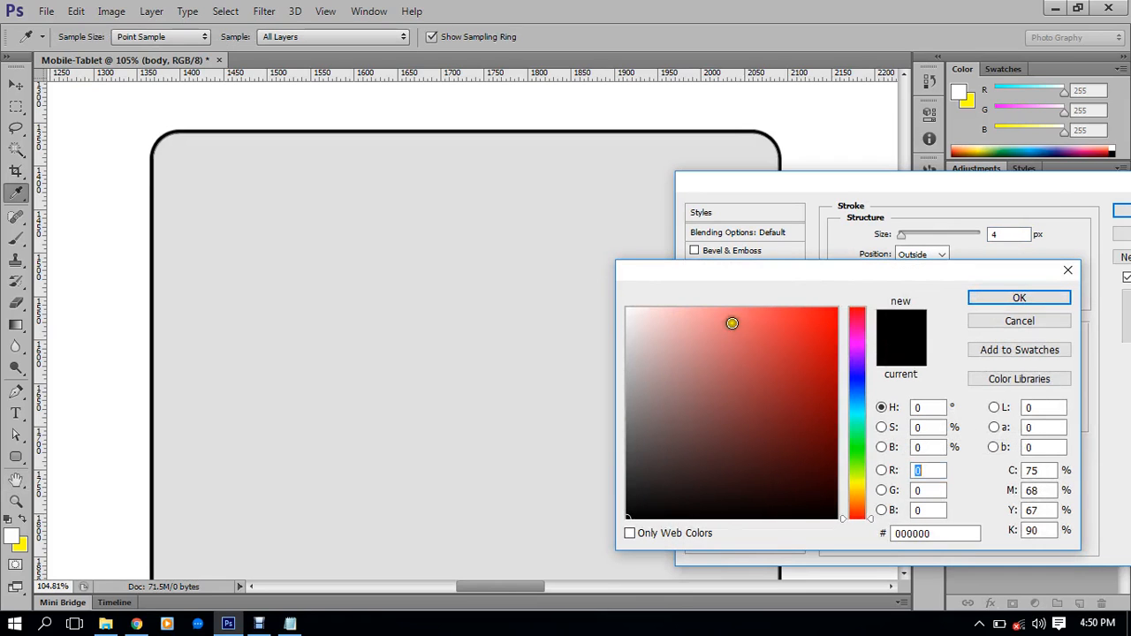
mouse_move(679, 316)
left_mouse_down()
mouse_move(606, 351)
mouse_move(588, 387)
mouse_move(628, 365)
mouse_move(611, 359)
left_mouse_up()
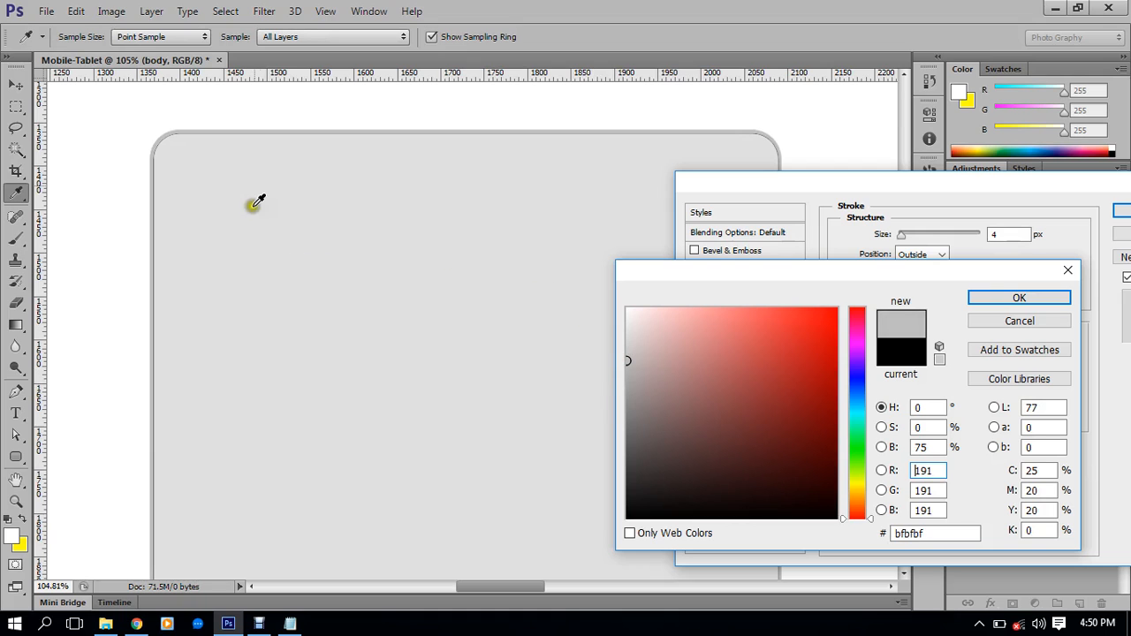
left_click(1016, 299)
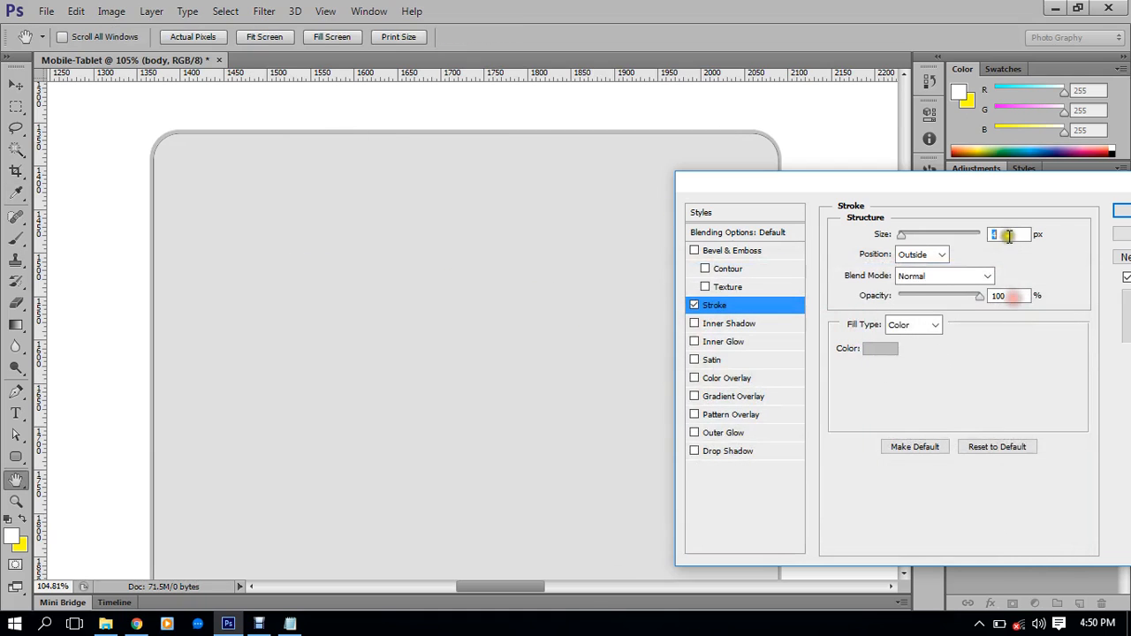
left_click_drag(1020, 190, 891, 193)
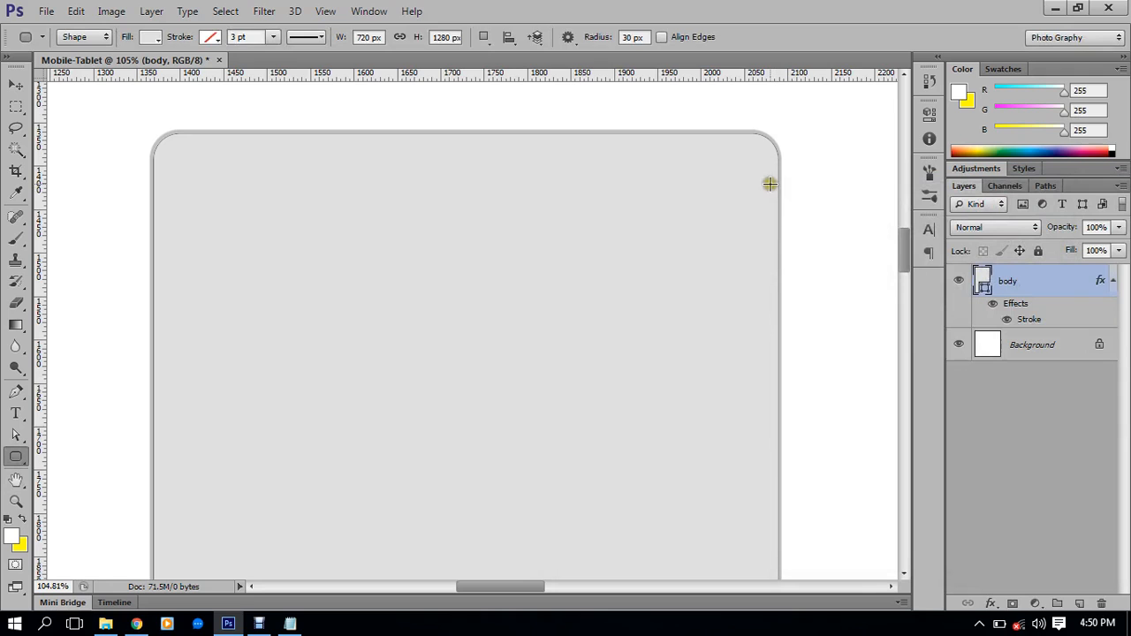
Zoom and pan to inspect the stroked edges of the tablet shape
scroll(535, 256, "down", 4)
scroll(531, 252, "down", 2)
scroll(531, 252, "down", 3)
scroll(581, 197, "up", 1)
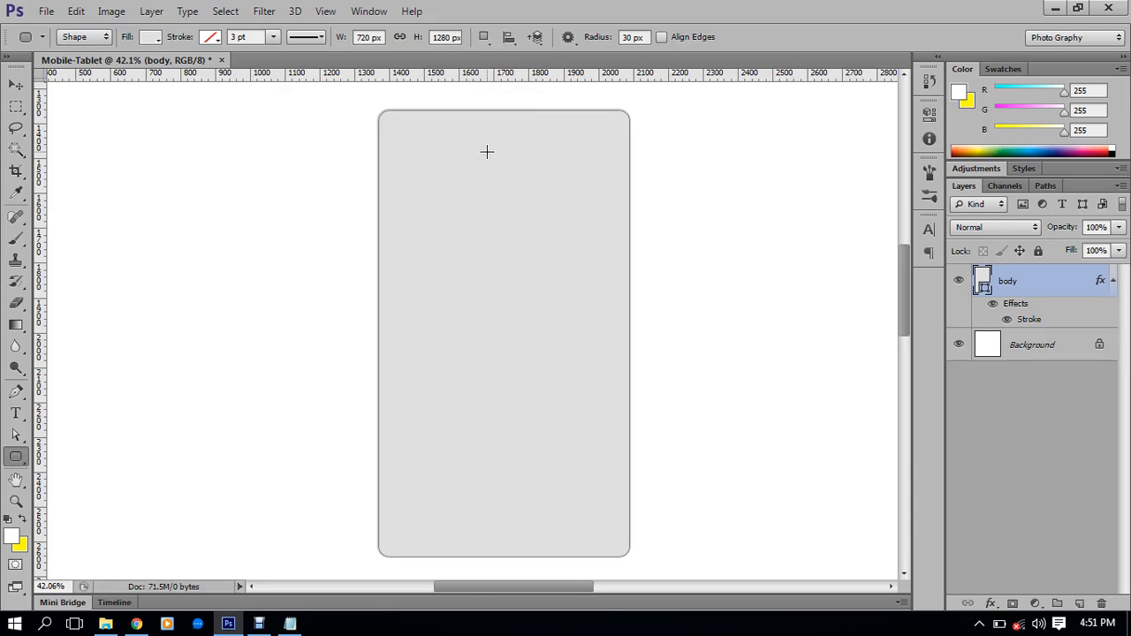
scroll(502, 58, "left", 3)
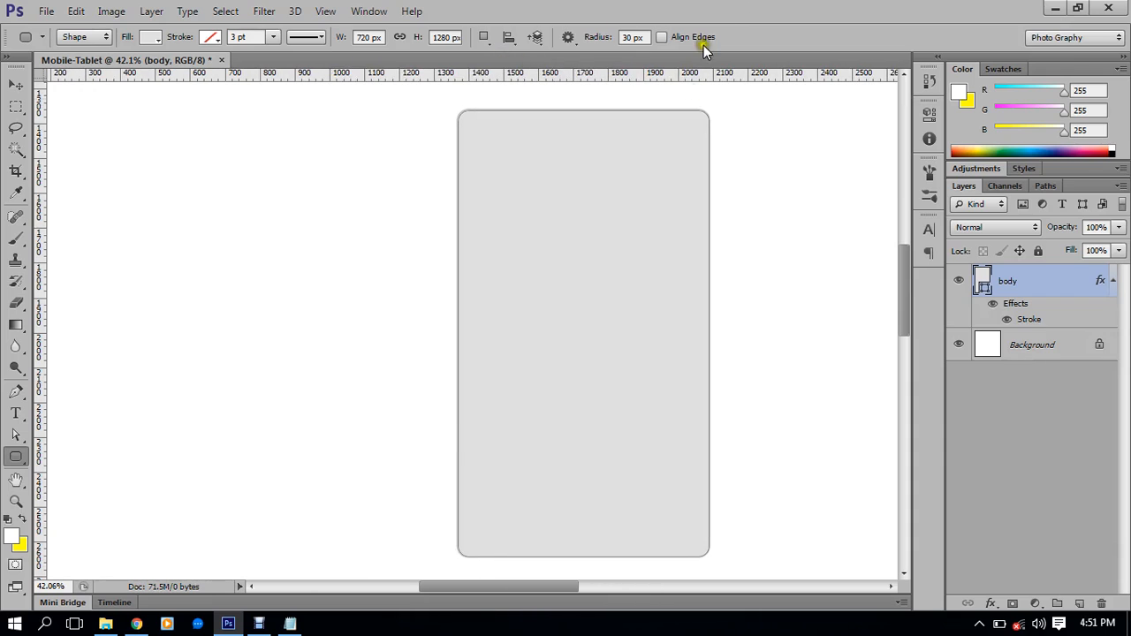
scroll(693, 113, "up", 2)
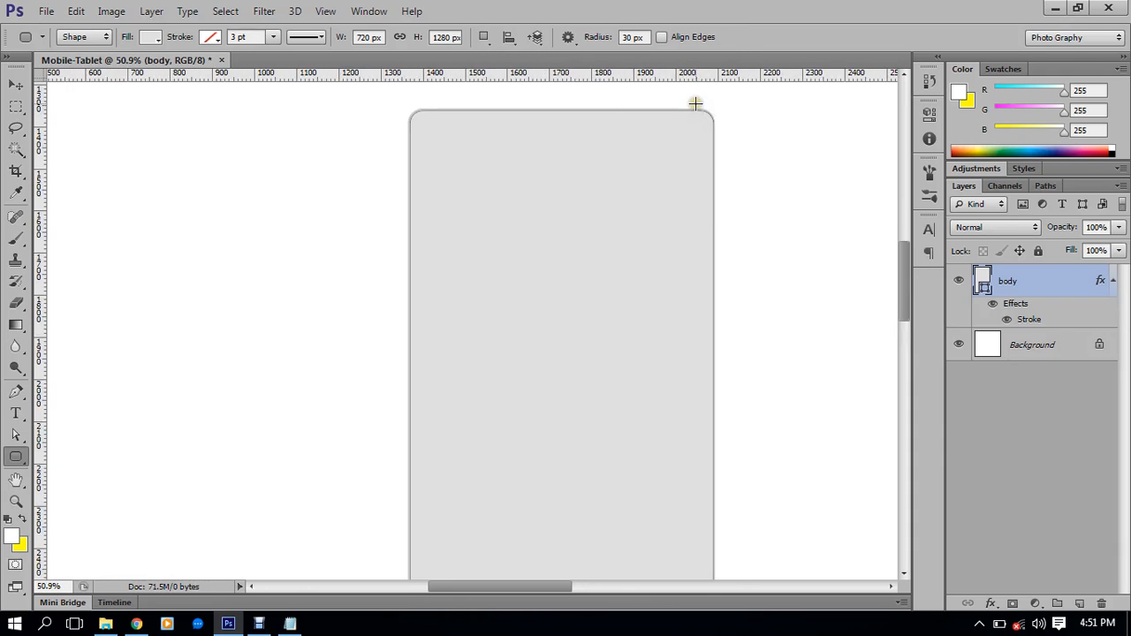
left_click_drag(665, 162, 592, 171)
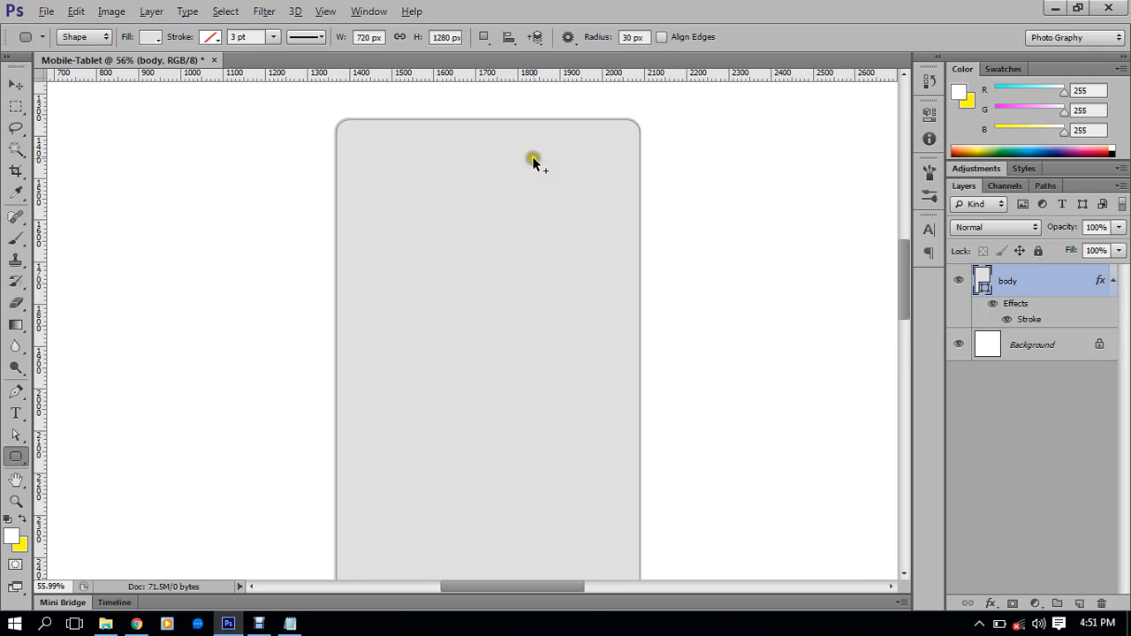
Undo the Stroke layer effect on the body layer
scroll(530, 165, "up", 3)
left_click_drag(536, 159, 544, 189)
scroll(541, 175, "down", 3)
scroll(542, 176, "down", 5)
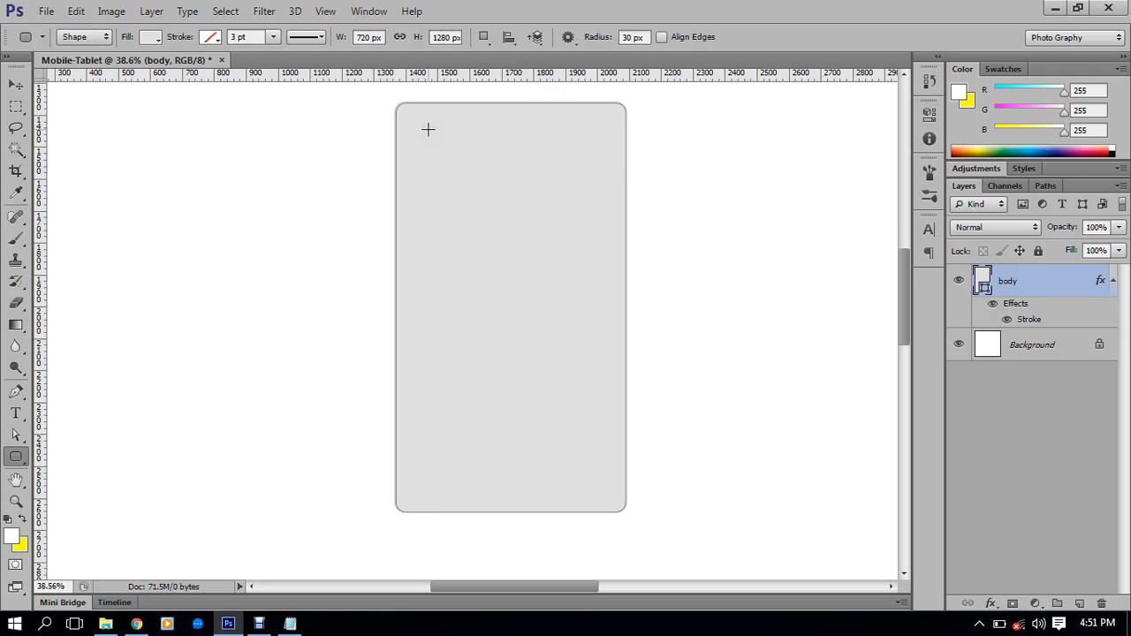
scroll(428, 129, "up", 1)
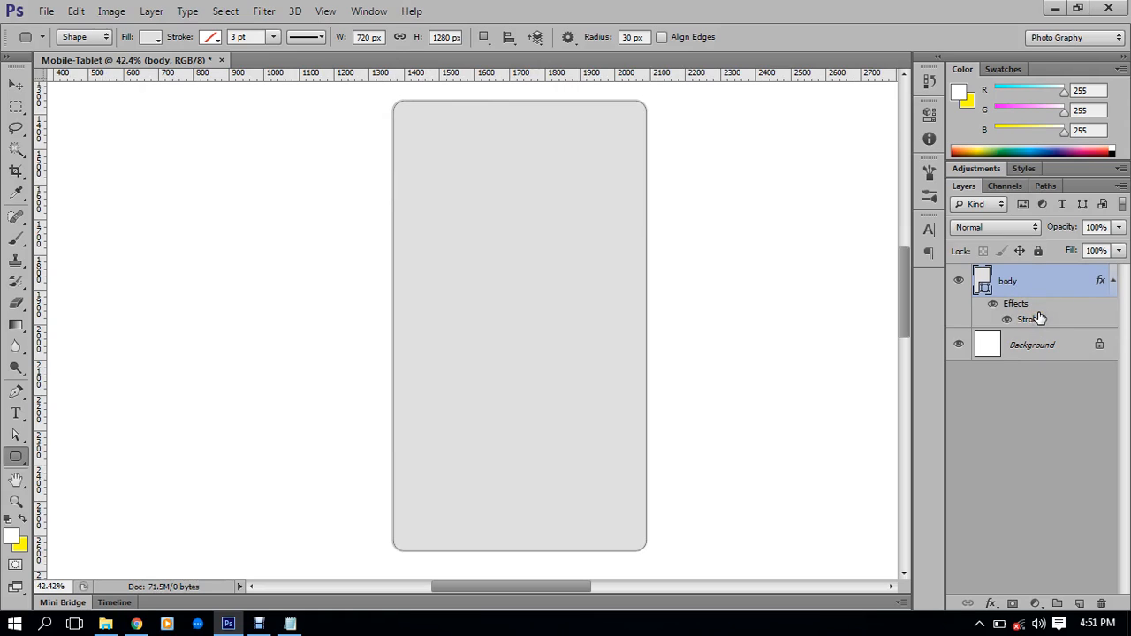
key("ctrl+z")
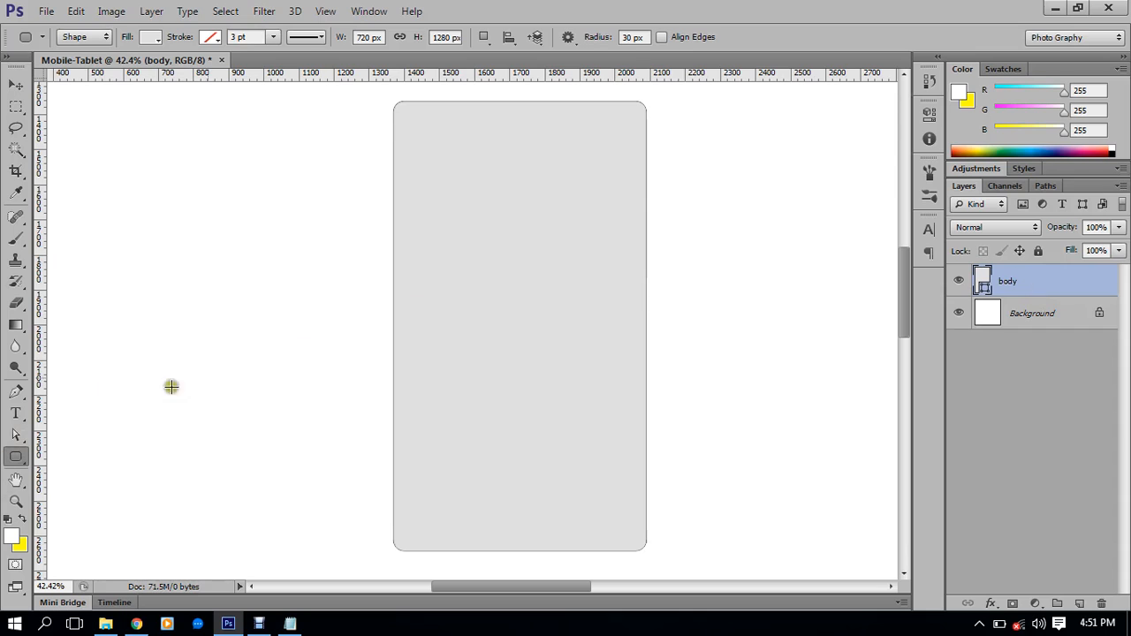
scroll(652, 132, "up", 4)
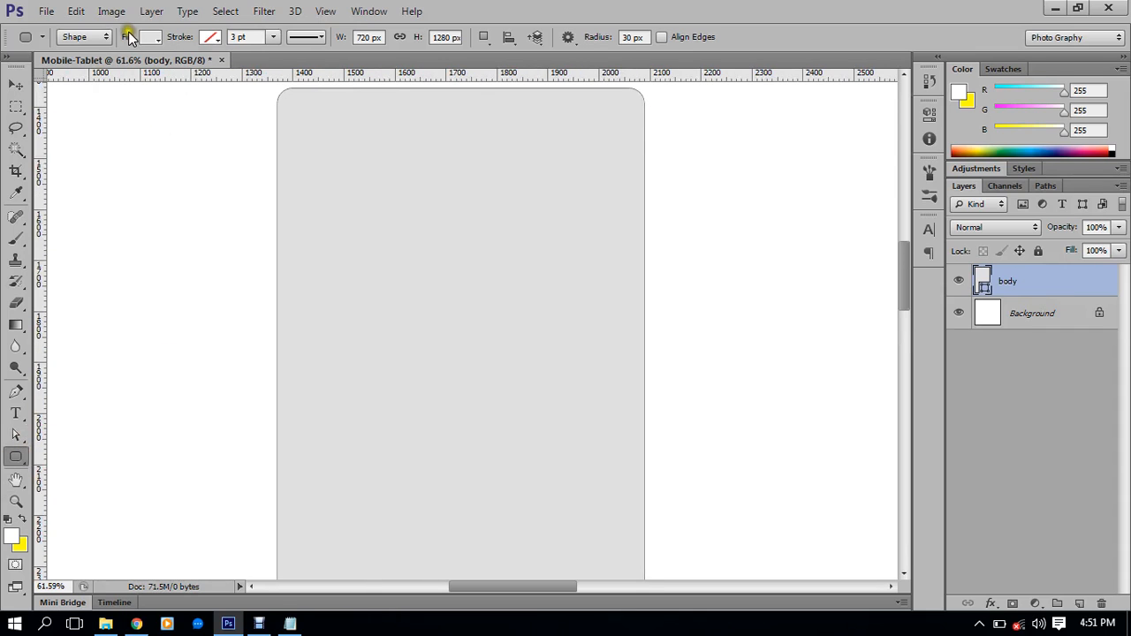
Set the body shape's outline colour to light grey in the Color Picker
left_click(212, 38)
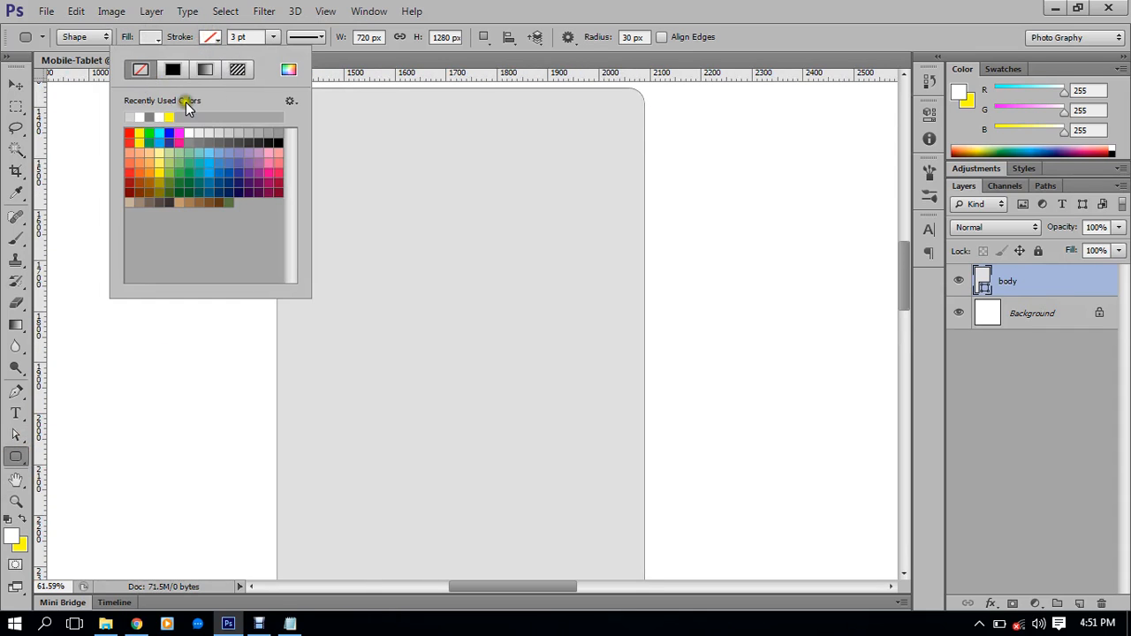
left_click(289, 69)
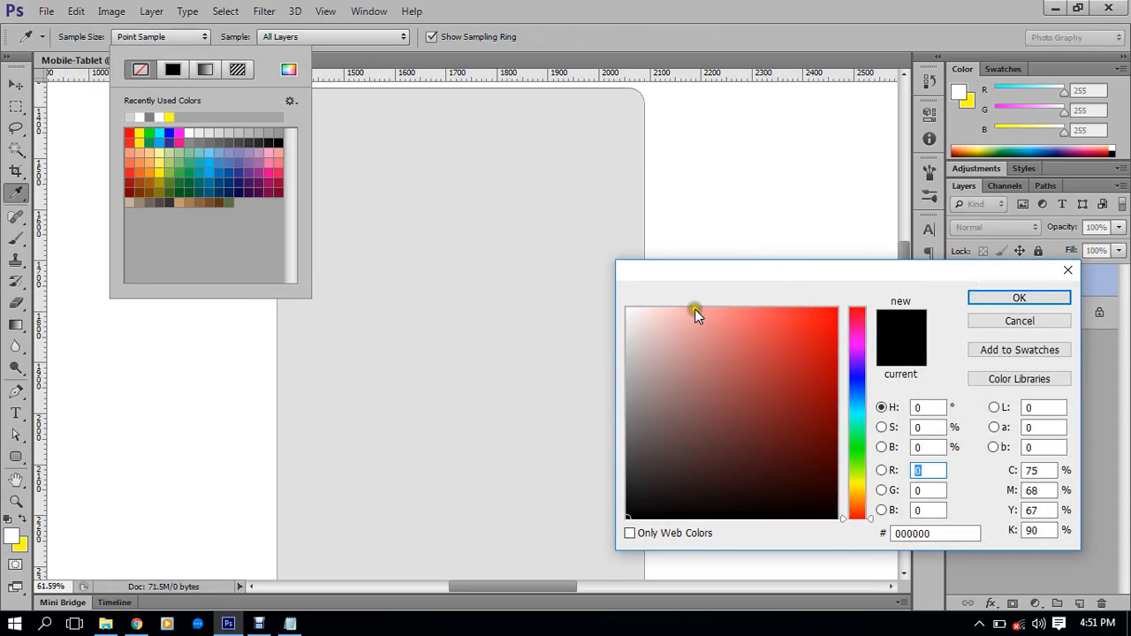
mouse_move(677, 309)
left_mouse_down()
mouse_move(601, 349)
mouse_move(598, 369)
left_mouse_up()
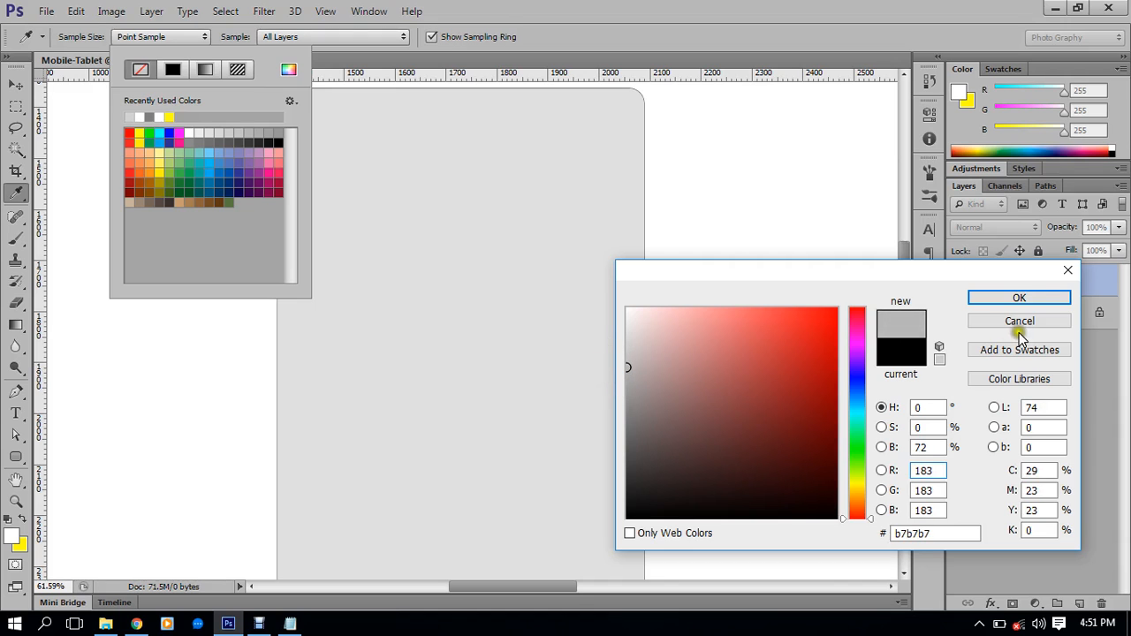
left_click(1019, 297)
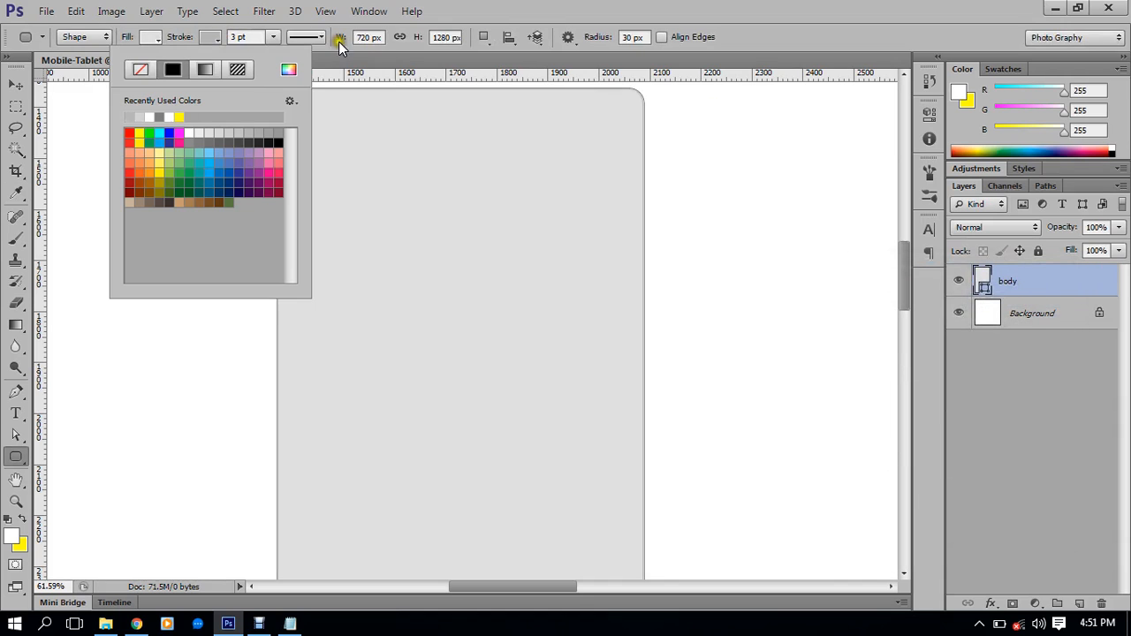
left_click(253, 36)
Raise the shape outline width from 4 pt to 5 pt
left_click(255, 36)
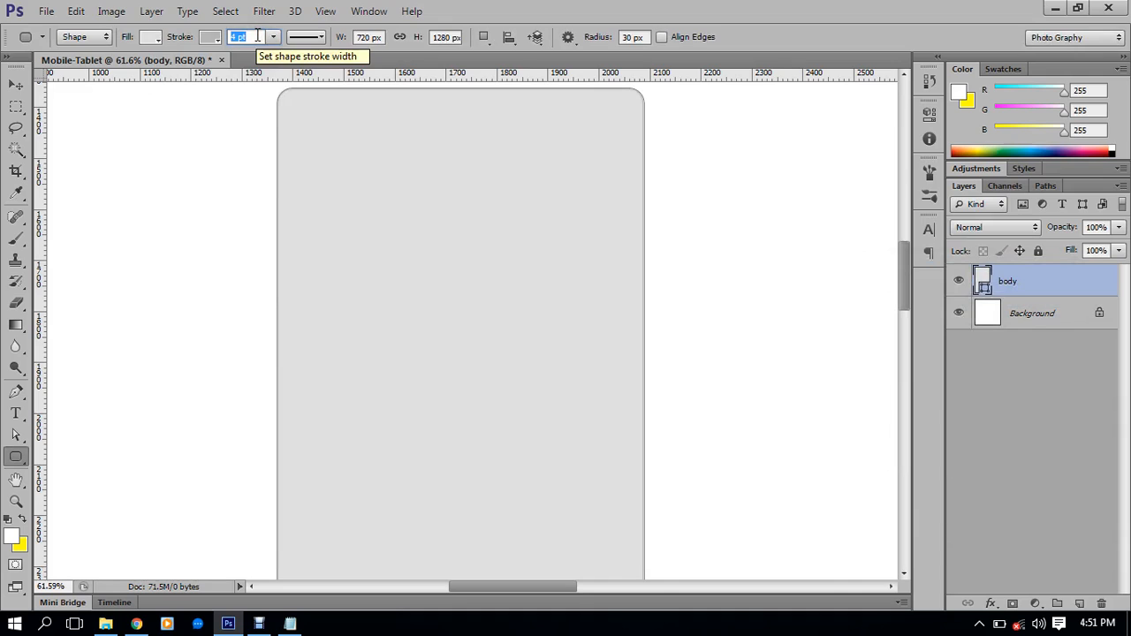
key("Return")
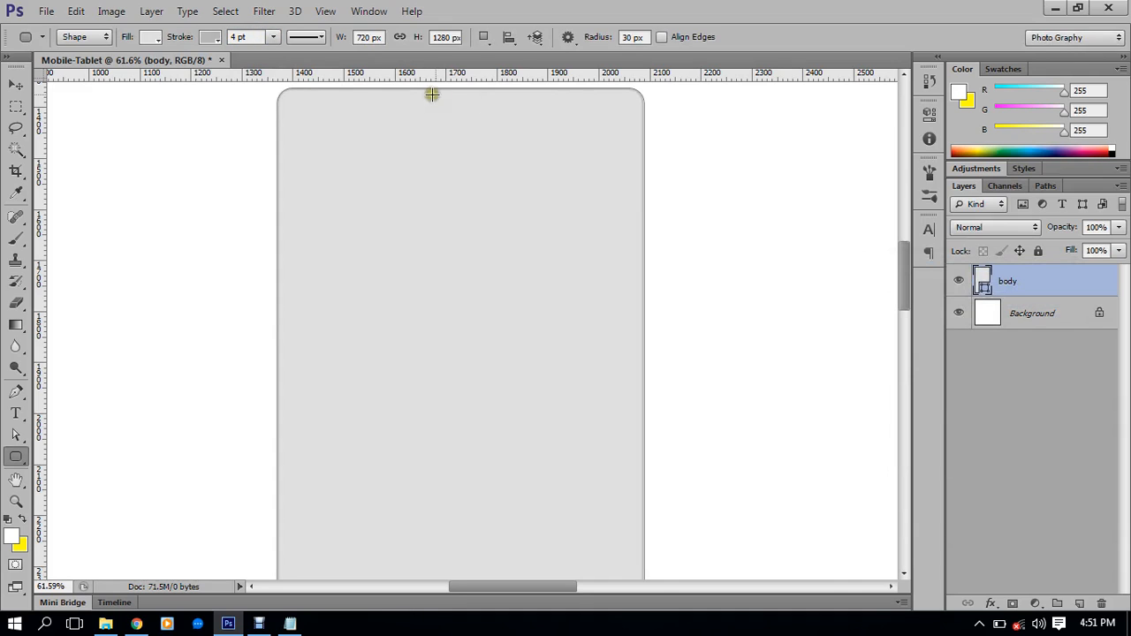
scroll(629, 97, "up", 5)
left_click_drag(595, 122, 711, 193)
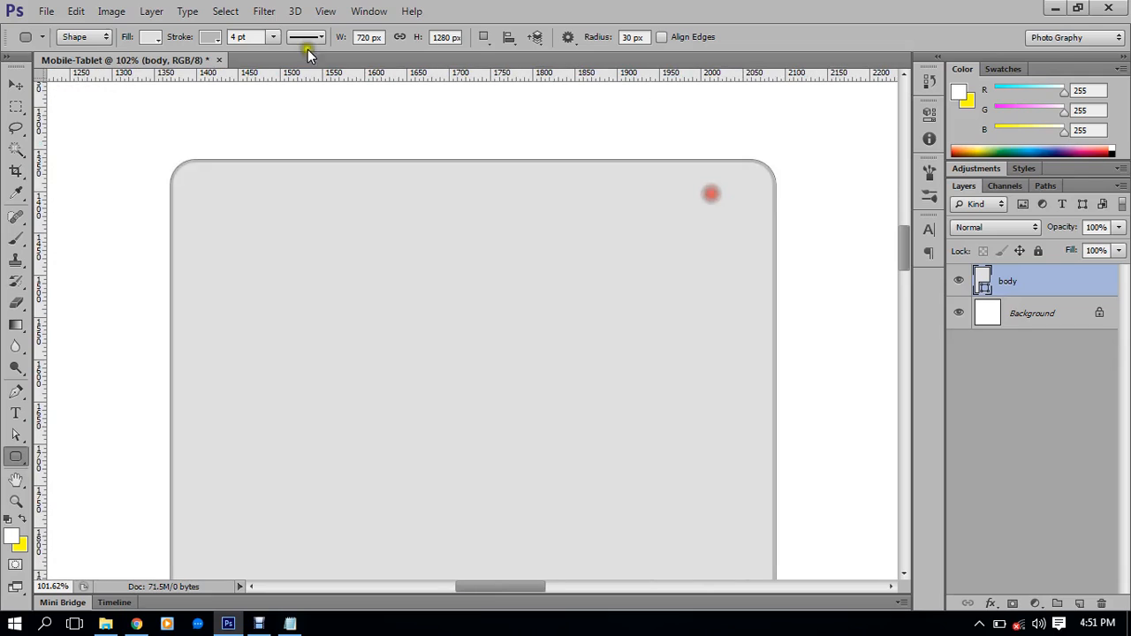
left_click(259, 36)
key("Up")
key("Return")
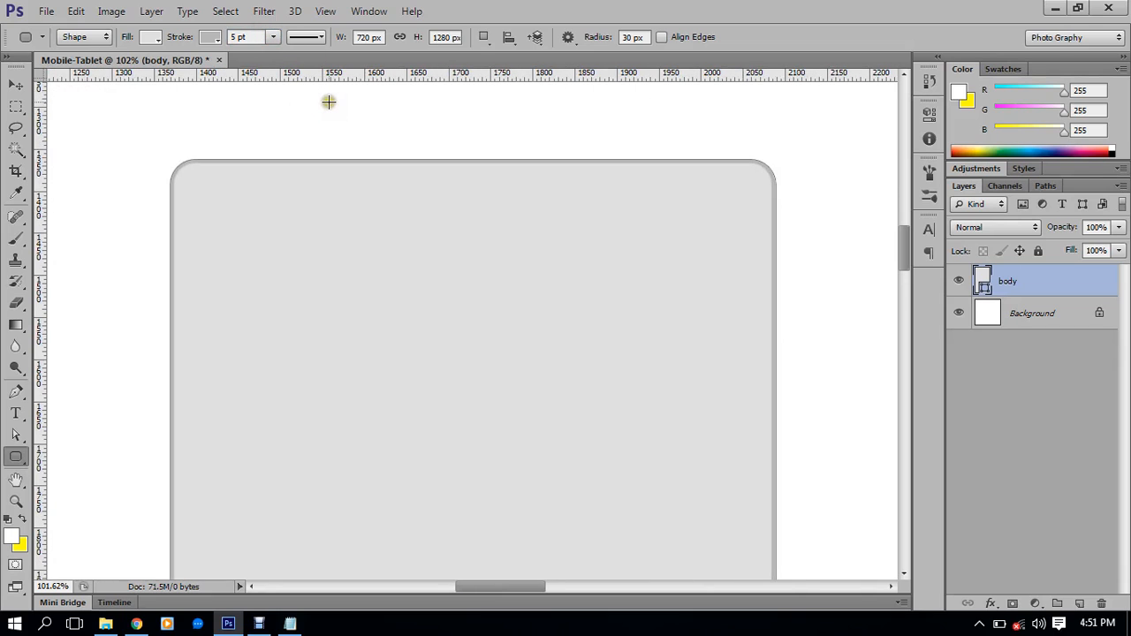
scroll(186, 58, "left", 1)
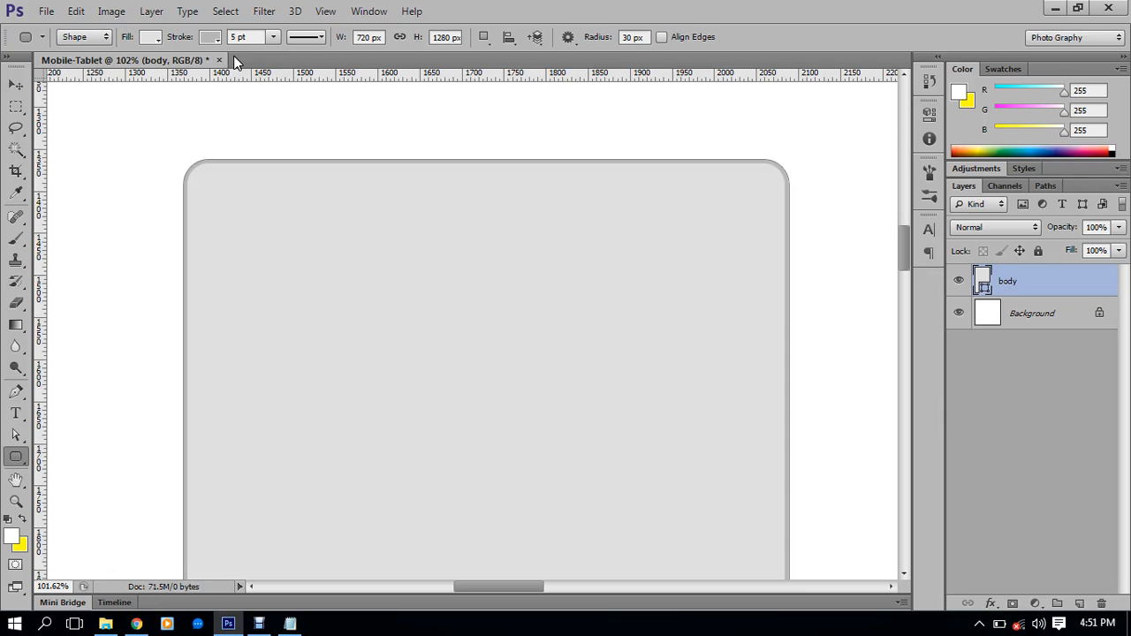
Align the body outline outside the shape, with butt caps and miter corners
left_click(1095, 290)
left_click(314, 41)
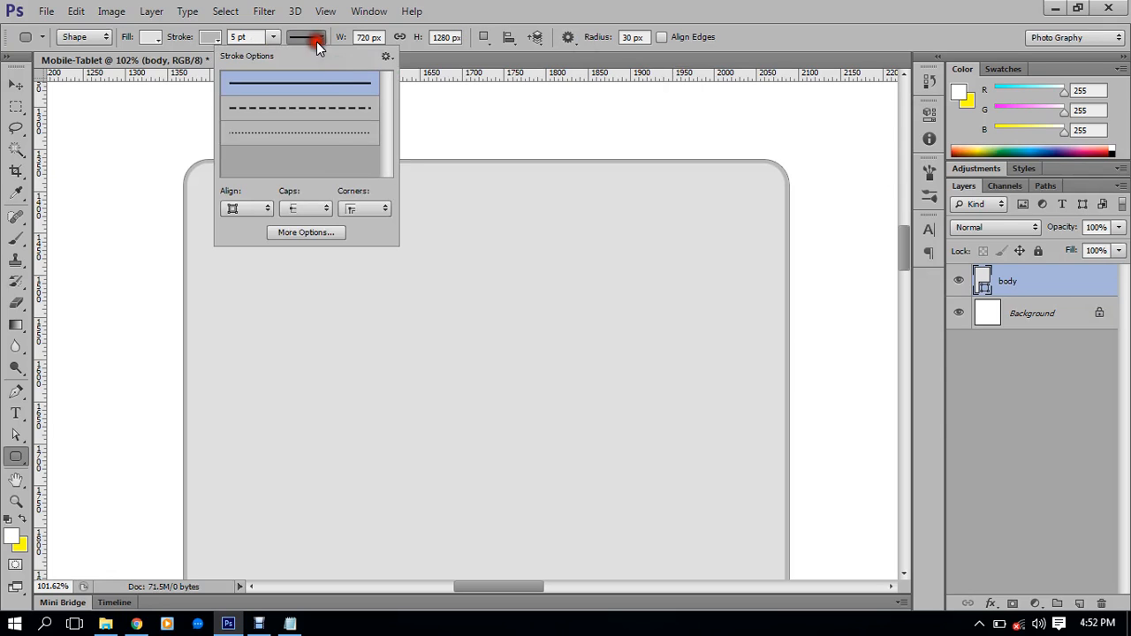
left_click(308, 231)
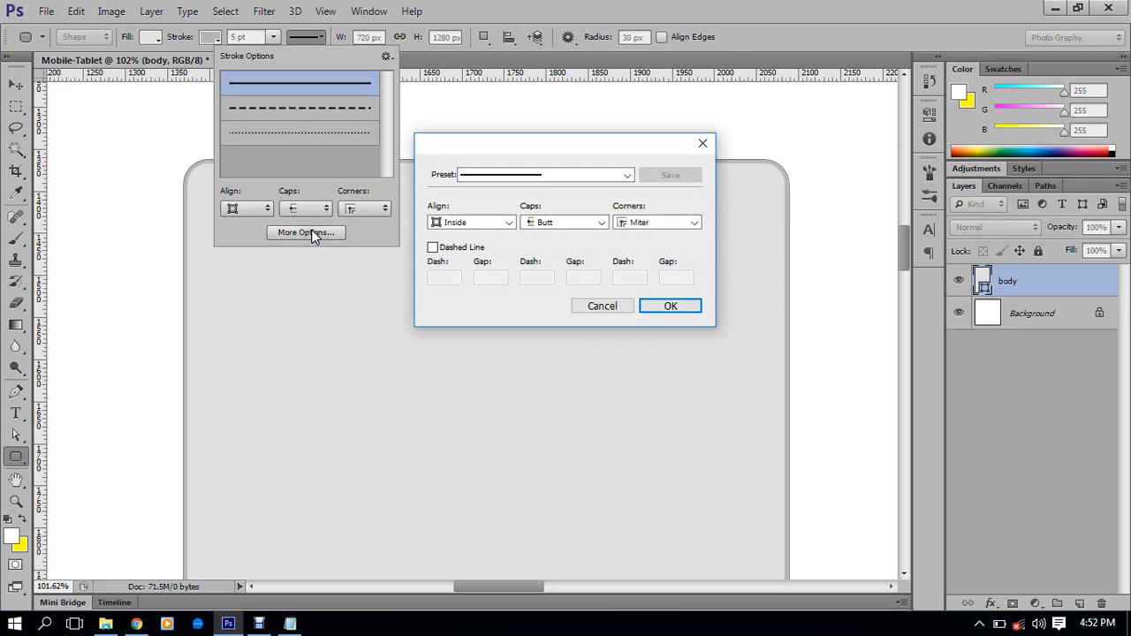
left_click(455, 223)
left_click(464, 263)
left_click(676, 306)
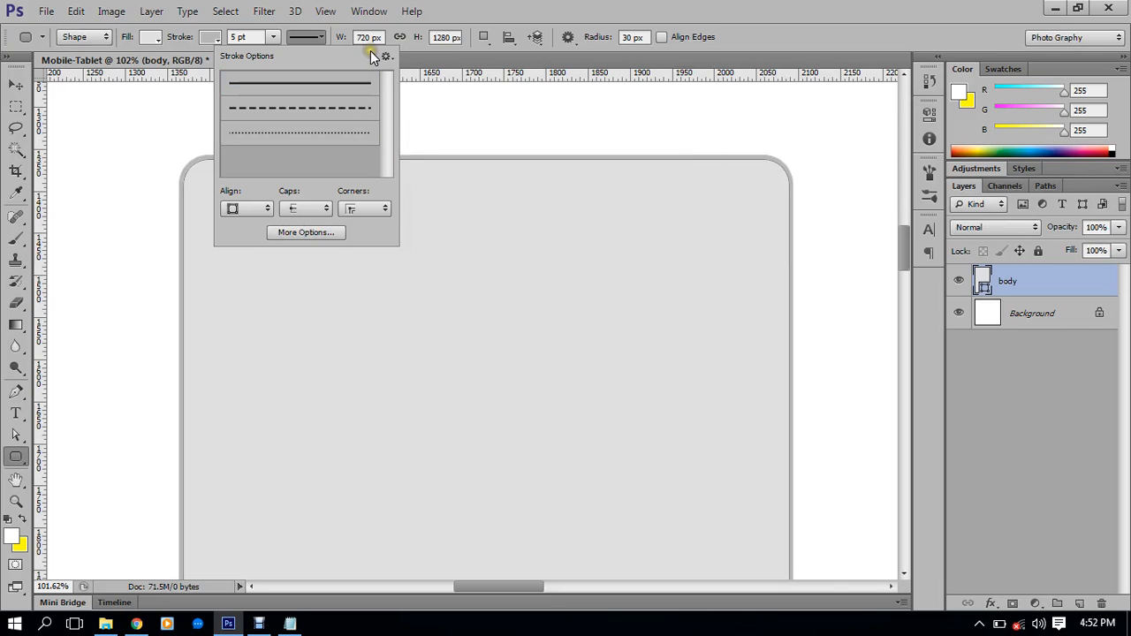
left_click(406, 51)
scroll(455, 168, "down", 6)
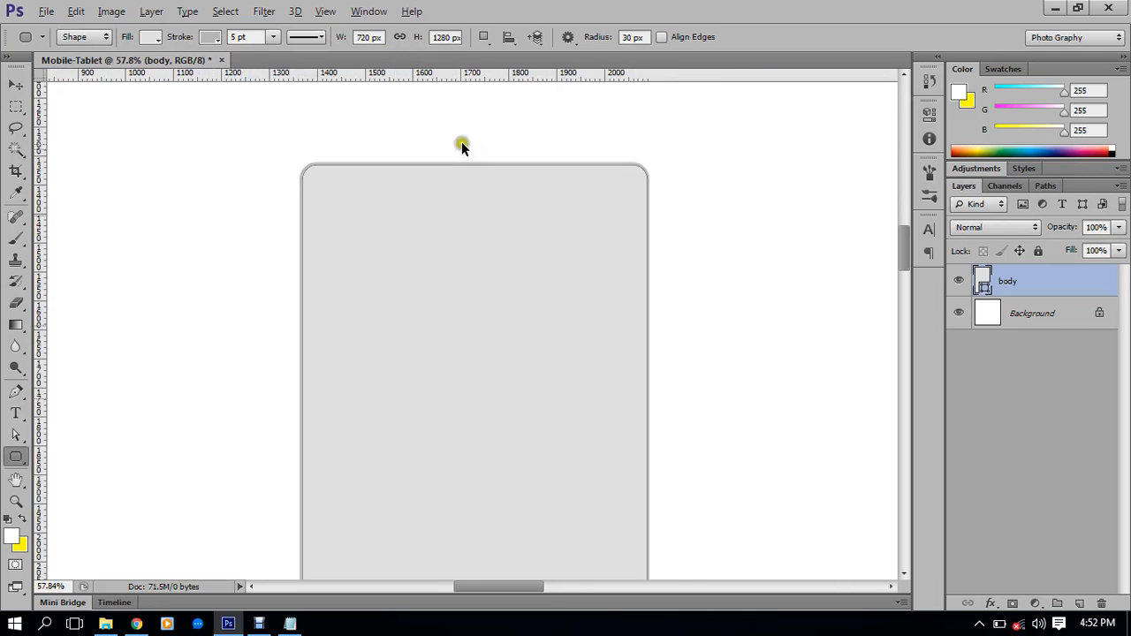
scroll(554, 176, "down", 3)
scroll(595, 153, "down", 1)
scroll(587, 205, "up", 2)
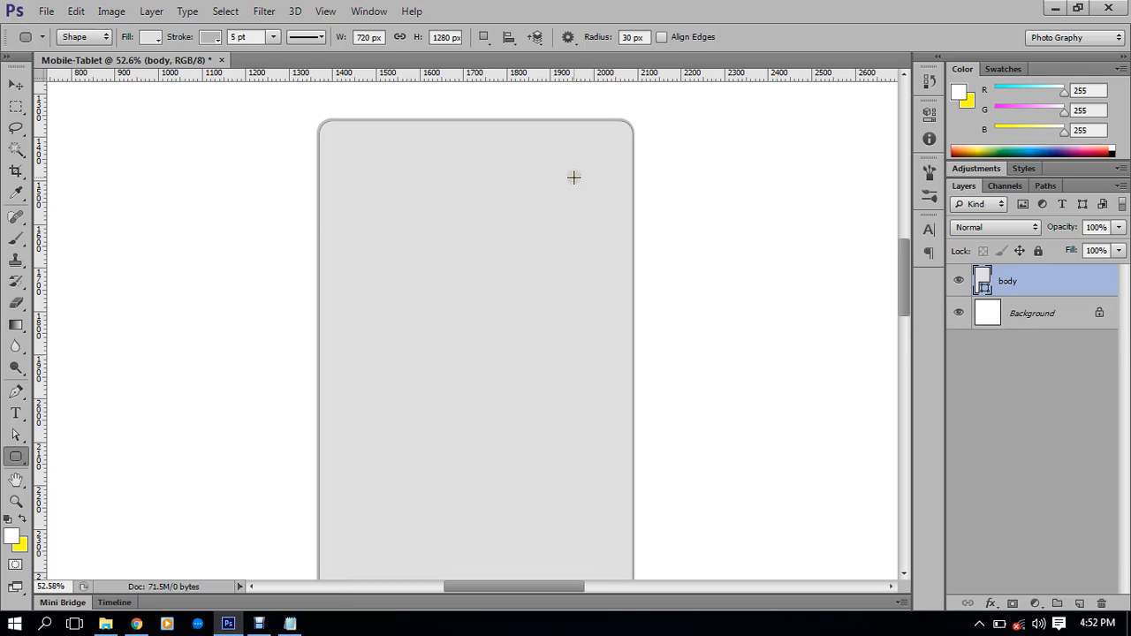
scroll(574, 177, "down", 1)
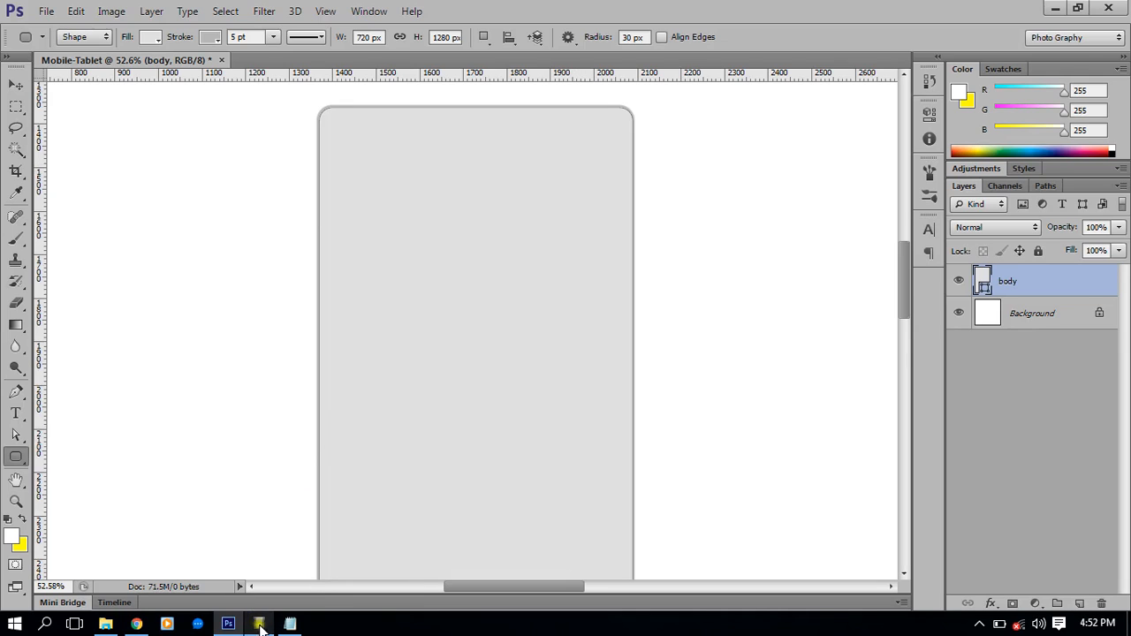
Minimize Photoshop and the Class#14 folder, then launch the Banglalion WiMAX connection manager
left_click(981, 624)
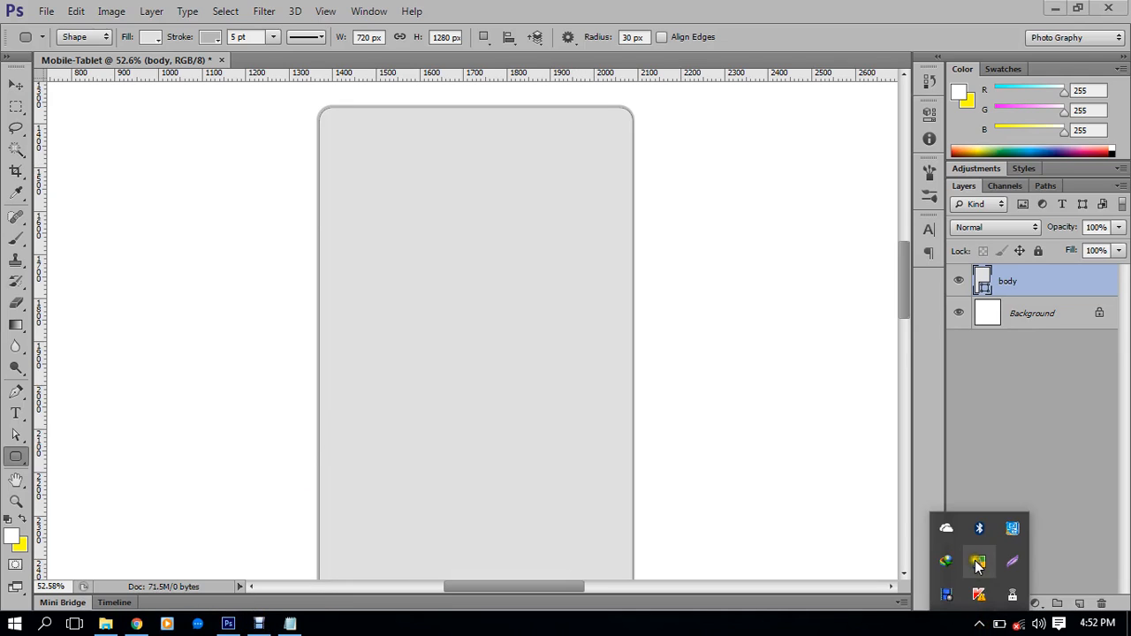
left_click(829, 519)
left_click(1055, 8)
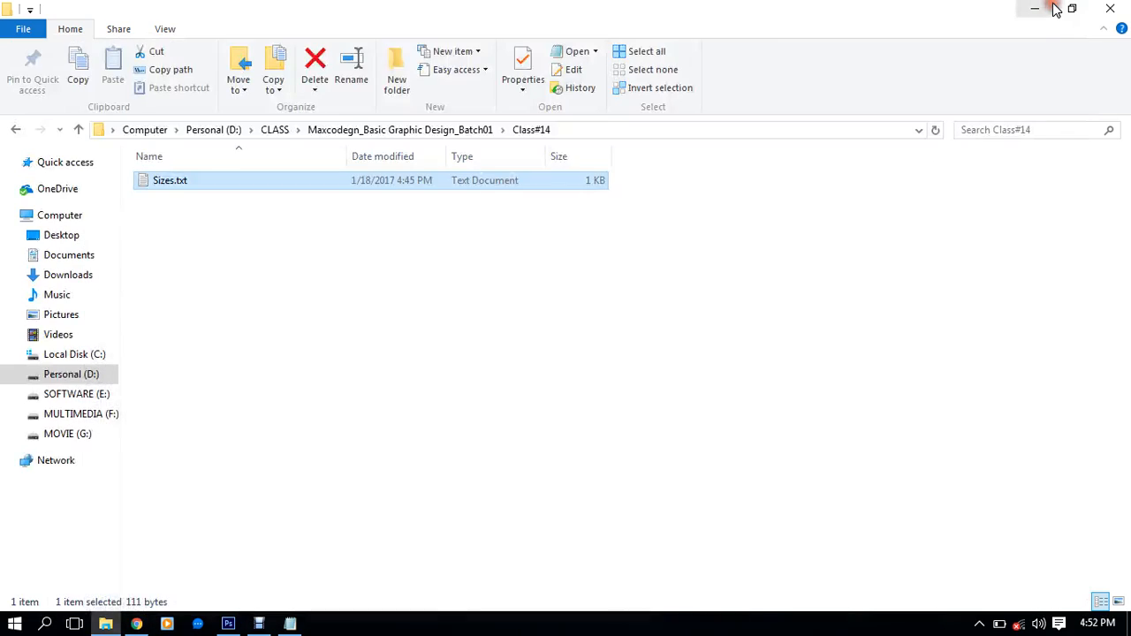
left_click(1055, 8)
double_click(31, 555)
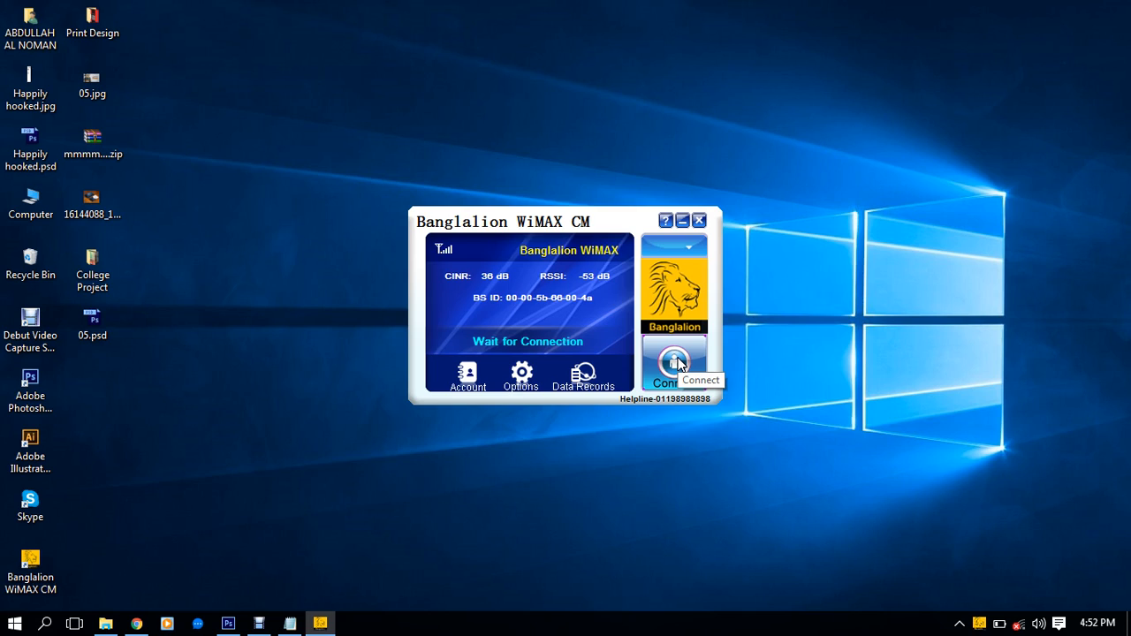
Try connecting in Banglalion WiMAX CM, then abandon it and exit the connection manager
left_click(676, 363)
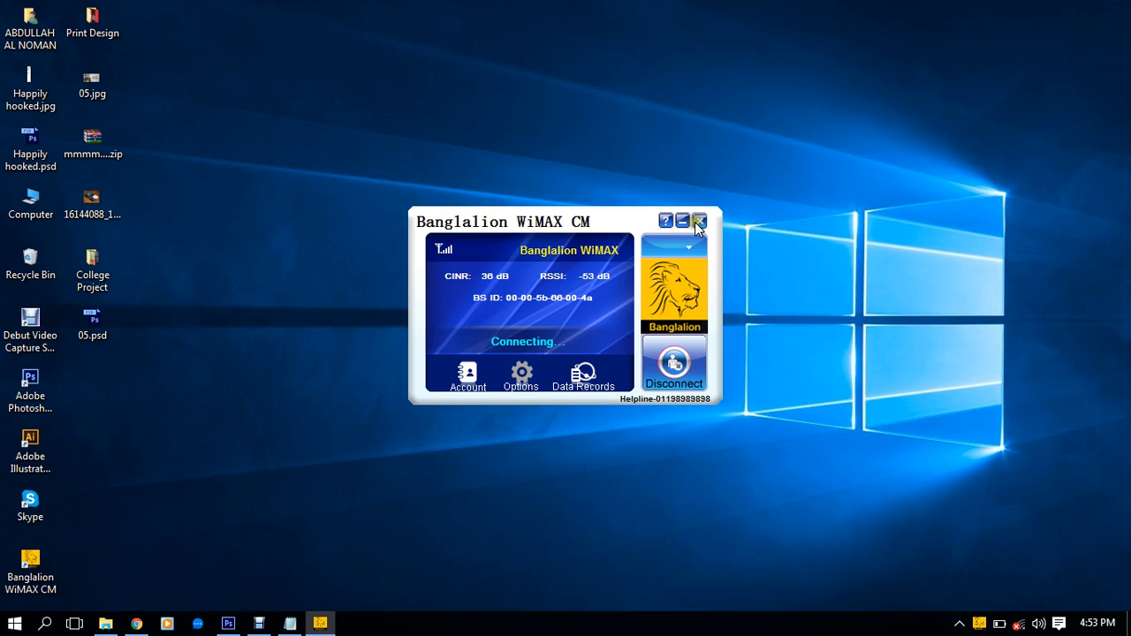
left_click(698, 221)
left_click(504, 335)
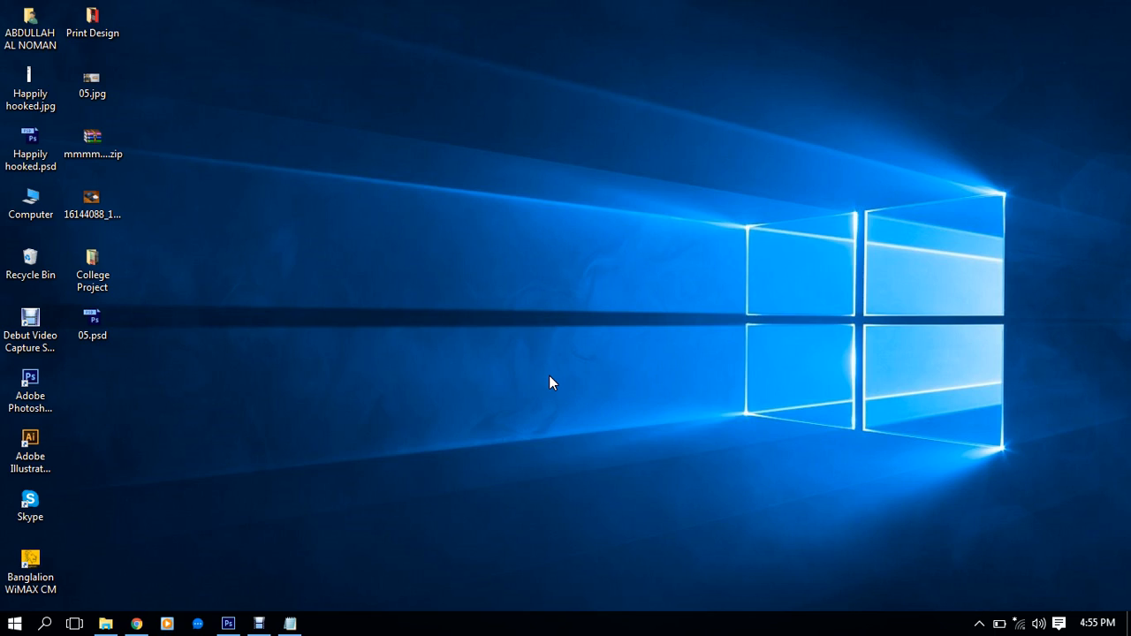
Join the chosen secured Wi-Fi network with the security key, auto-connect off, PC not discoverable
left_click(1021, 624)
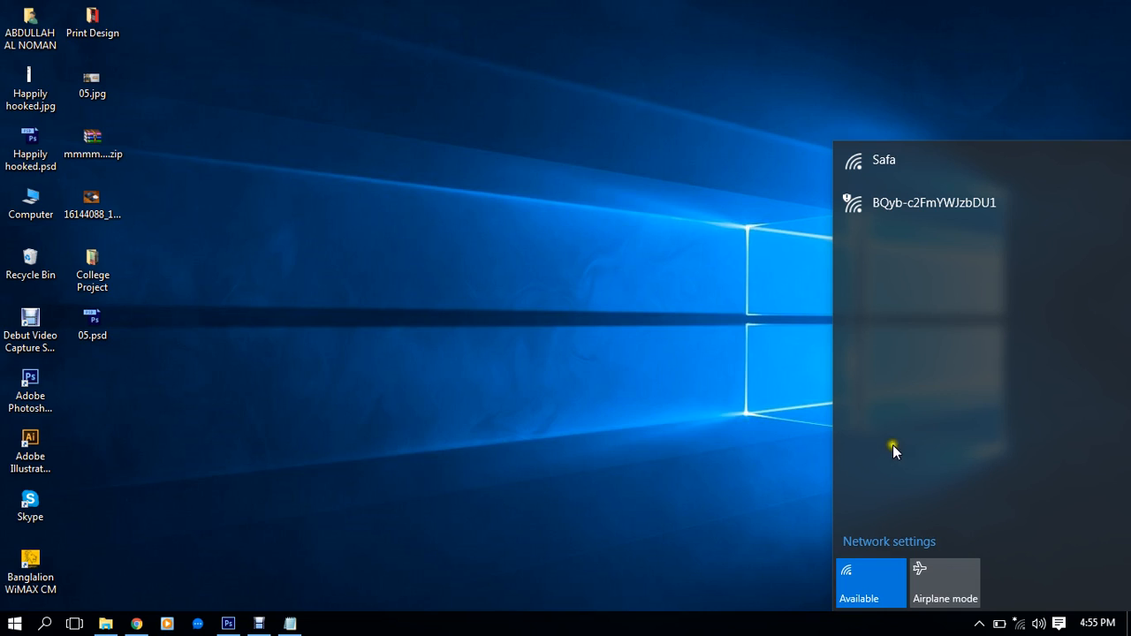
left_click(952, 169)
left_click(981, 190)
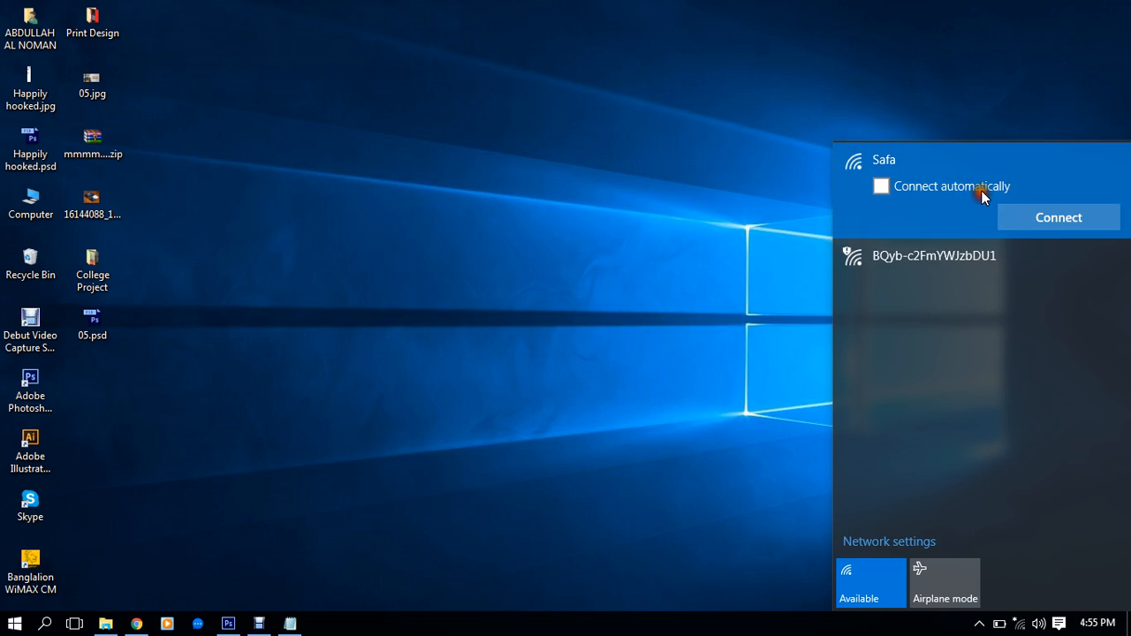
left_click(1023, 216)
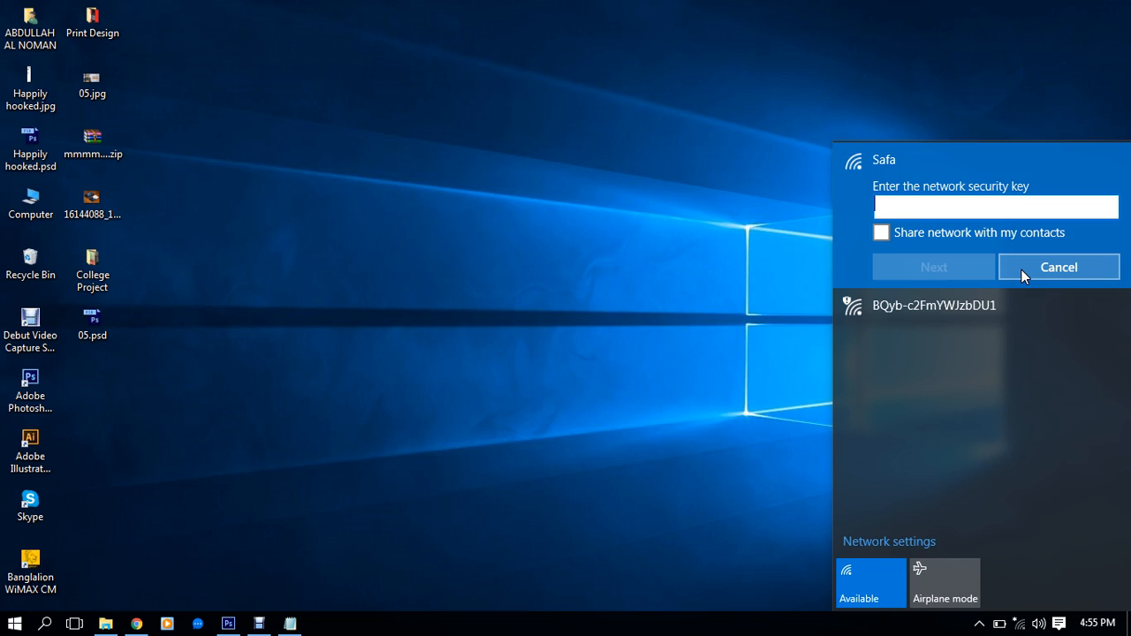
type("••••••••")
left_click(935, 264)
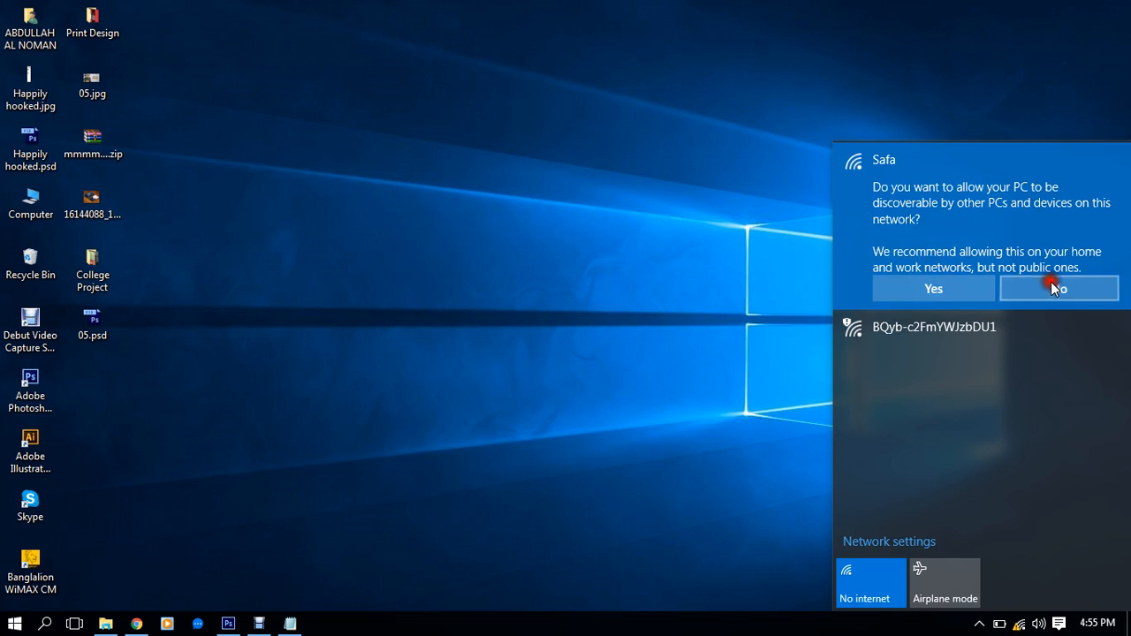
left_click(1052, 284)
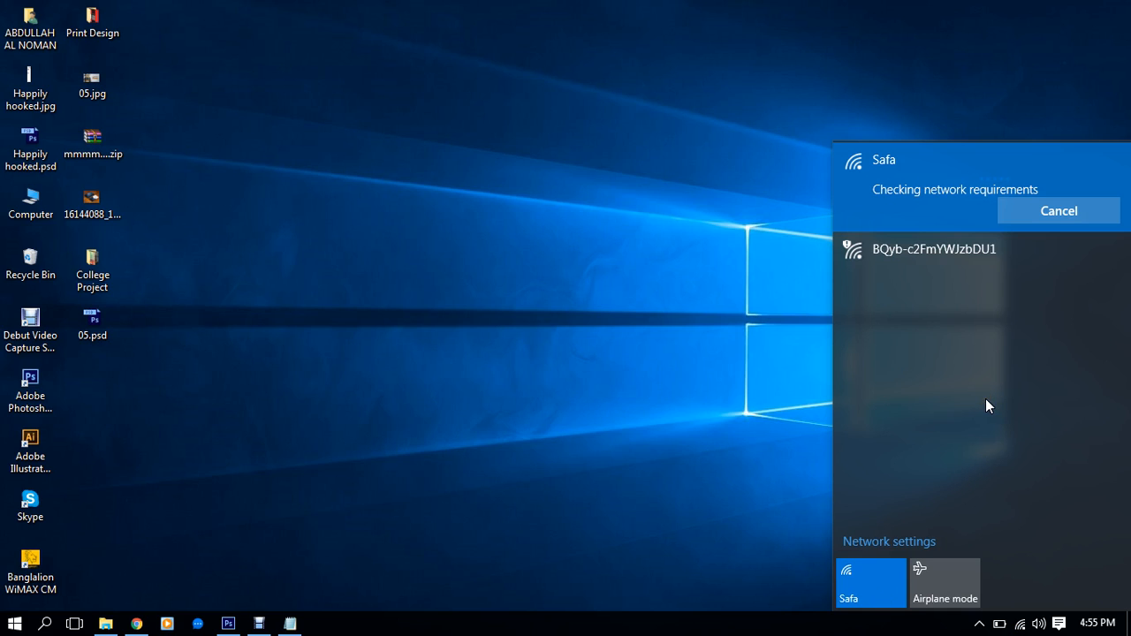
left_click(676, 372)
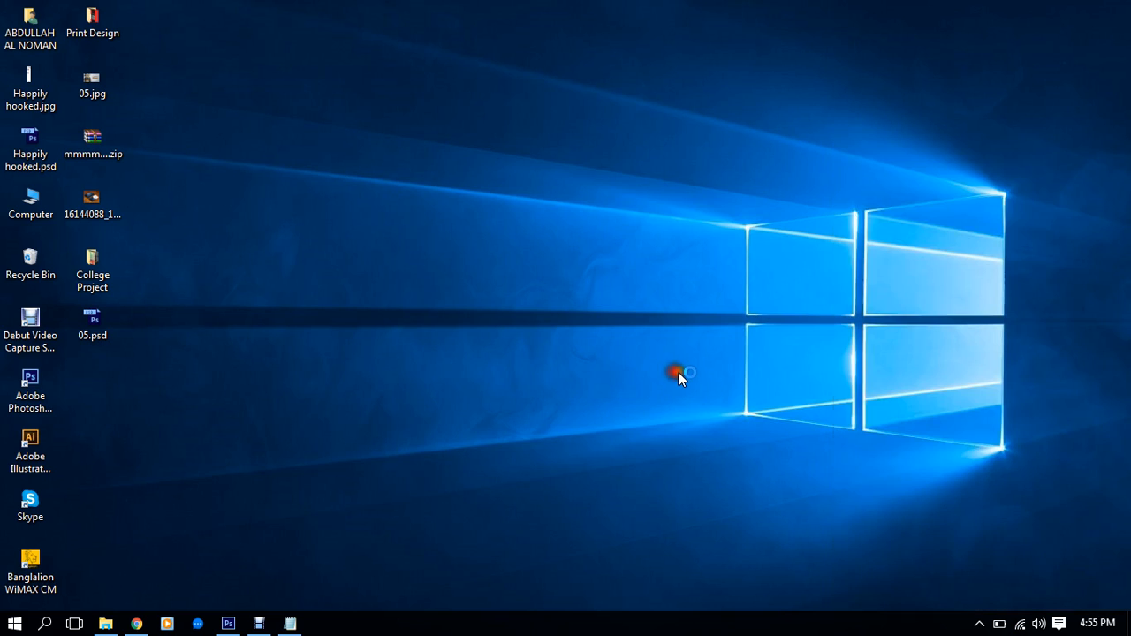
Return to the Chrome iphone7 image results and preview the silver iPhone photographed on wood
left_click(137, 623)
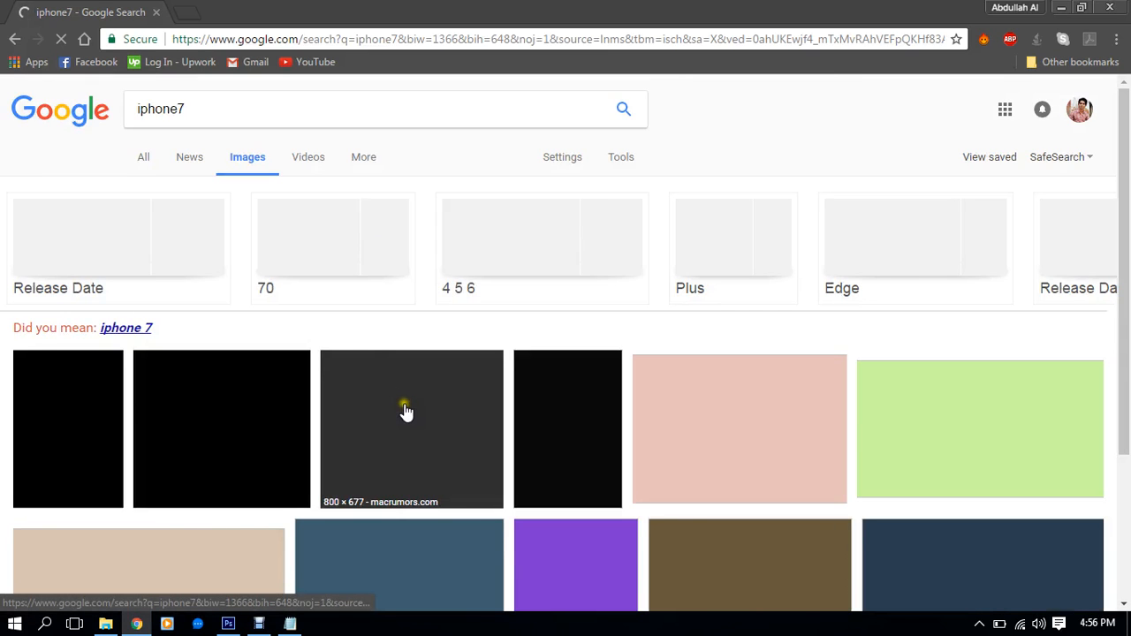
scroll(518, 421, "down", 3)
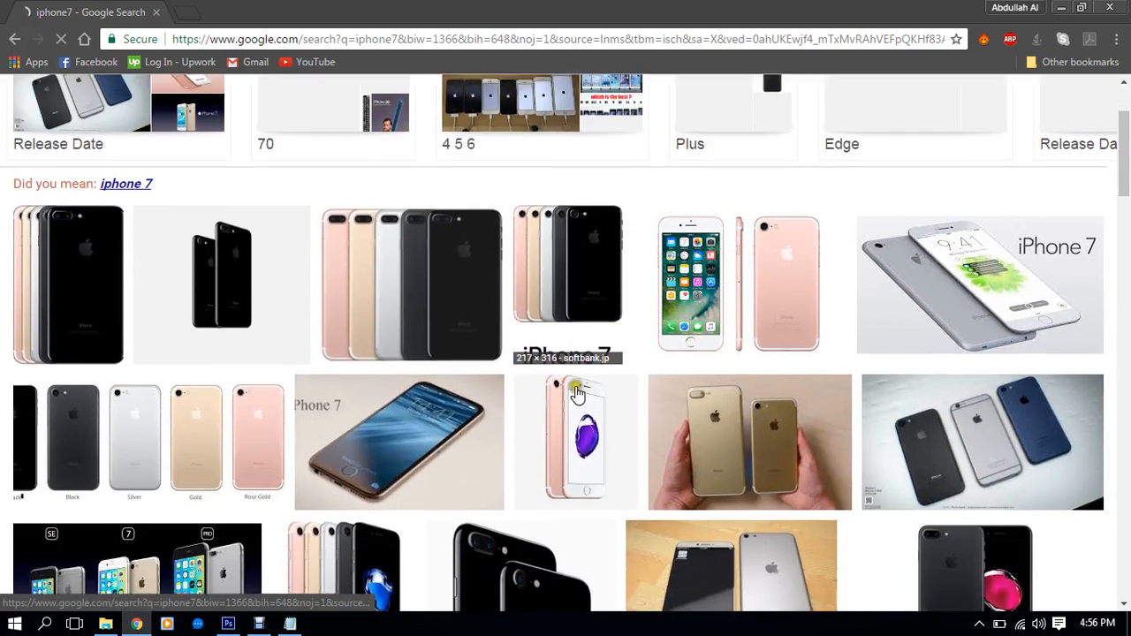
scroll(652, 409, "down", 2)
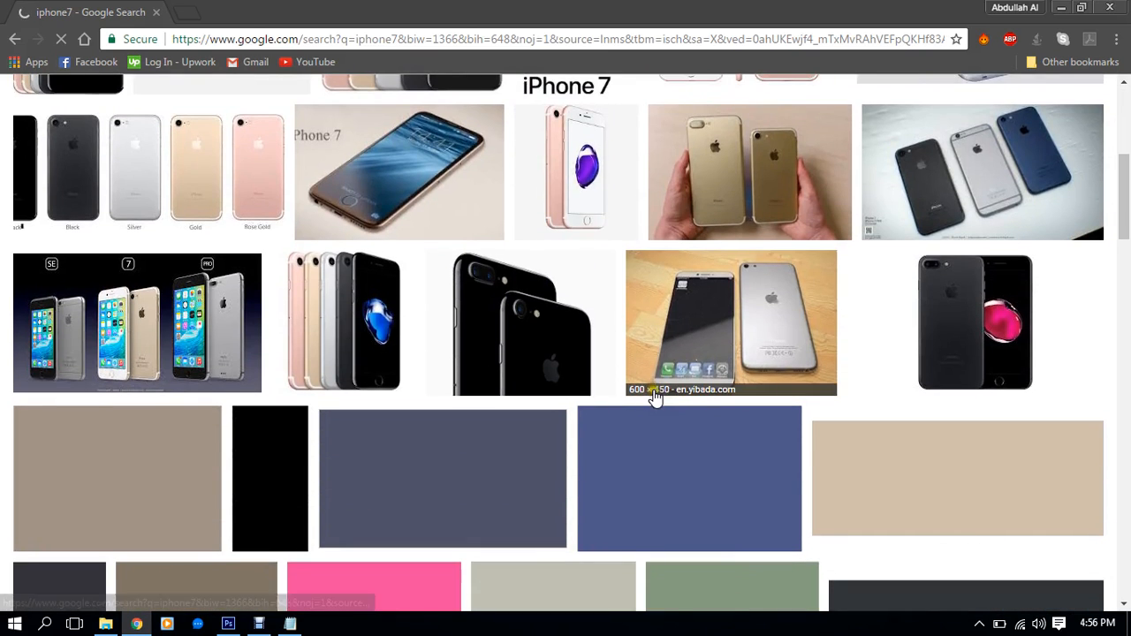
scroll(566, 363, "down", 4)
scroll(644, 349, "down", 4)
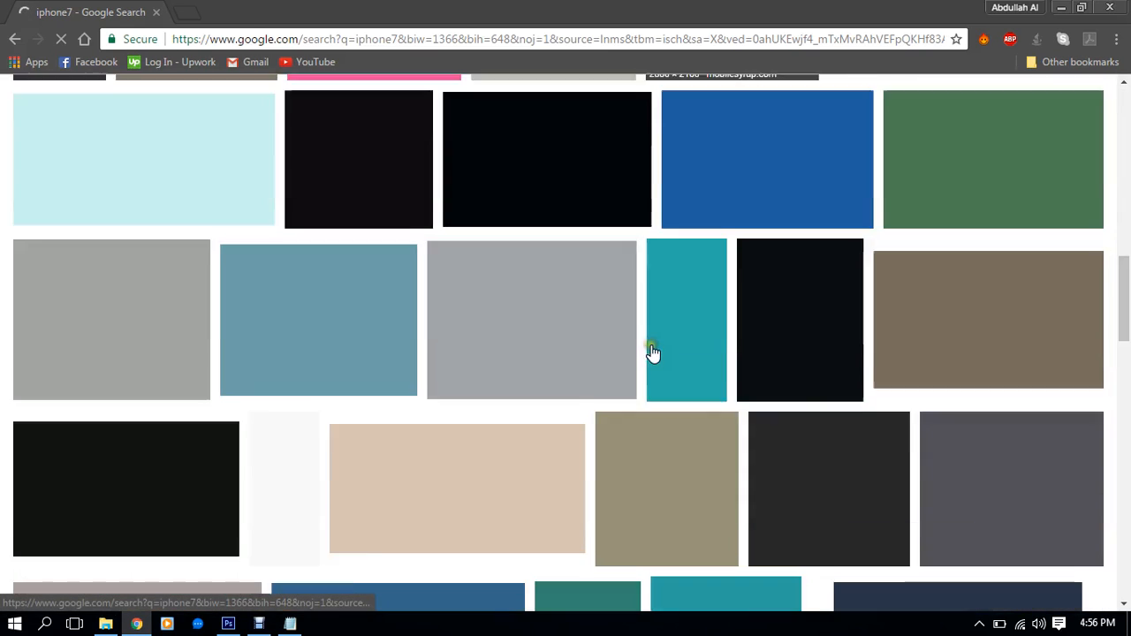
scroll(654, 351, "up", 10)
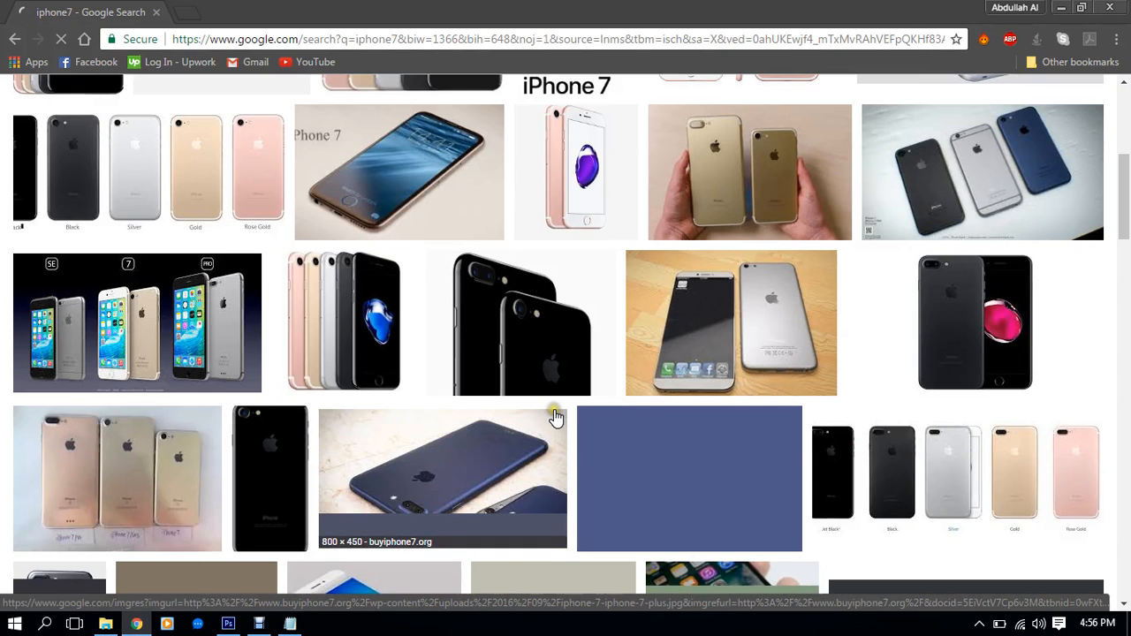
left_click(685, 320)
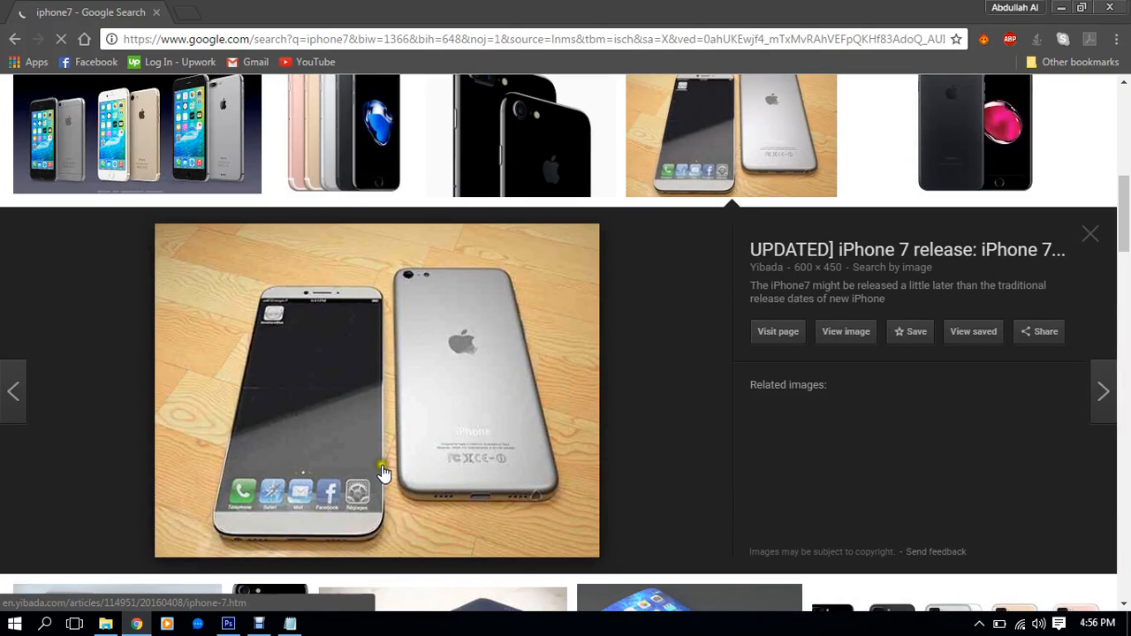
Scroll further and preview the photo of a hand holding an iPhone
scroll(521, 336, "down", 5)
scroll(609, 334, "down", 3)
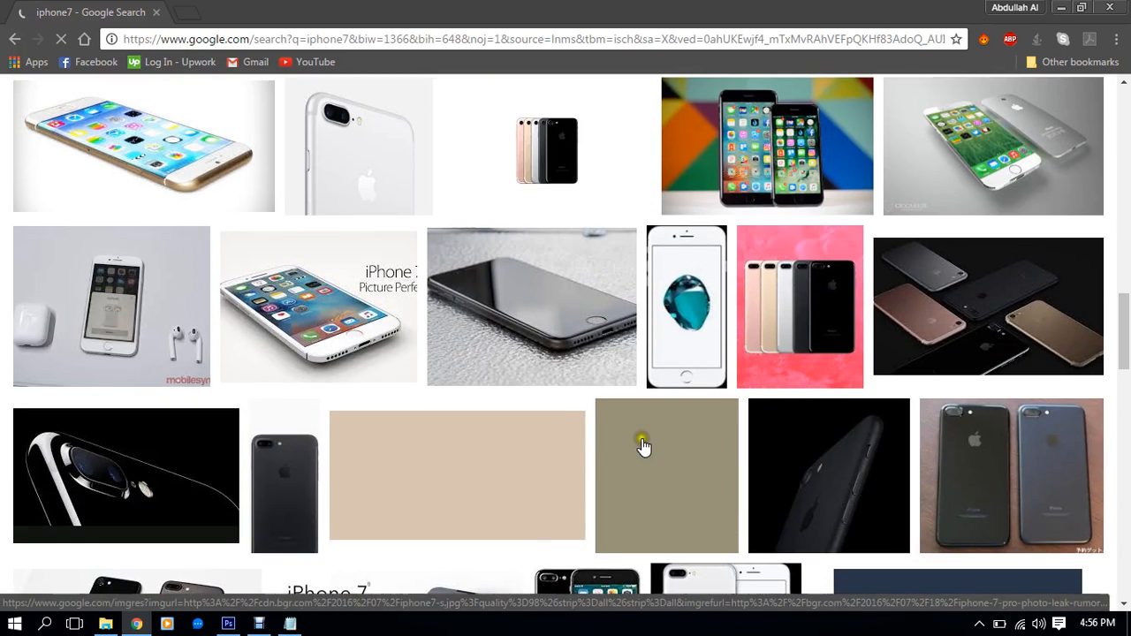
scroll(606, 362, "down", 3)
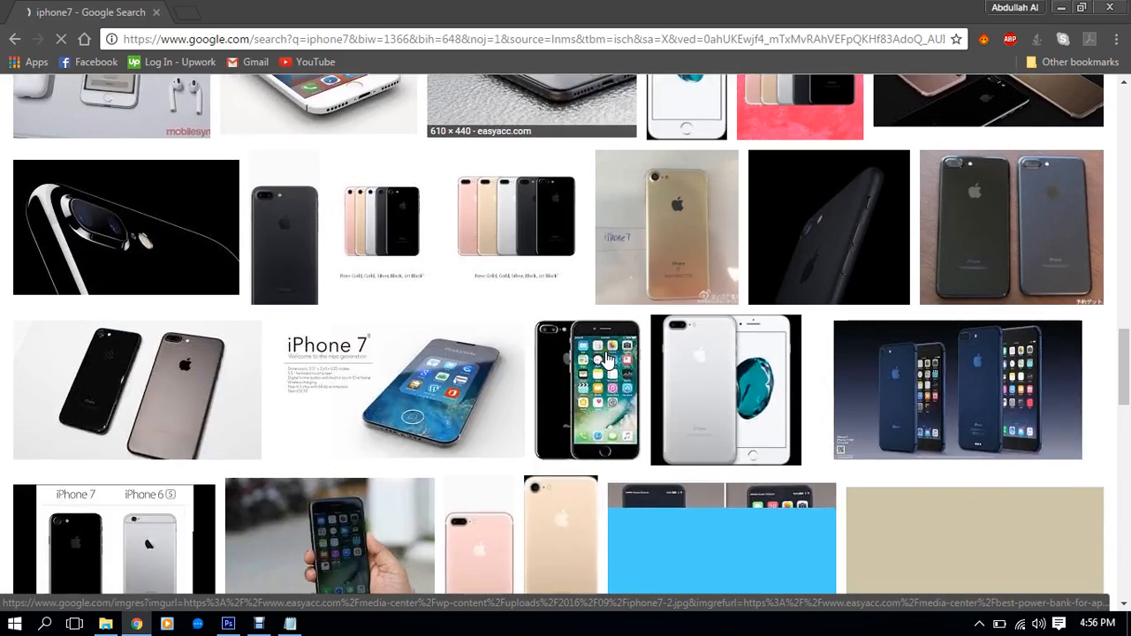
scroll(607, 358, "down", 3)
scroll(607, 359, "up", 2)
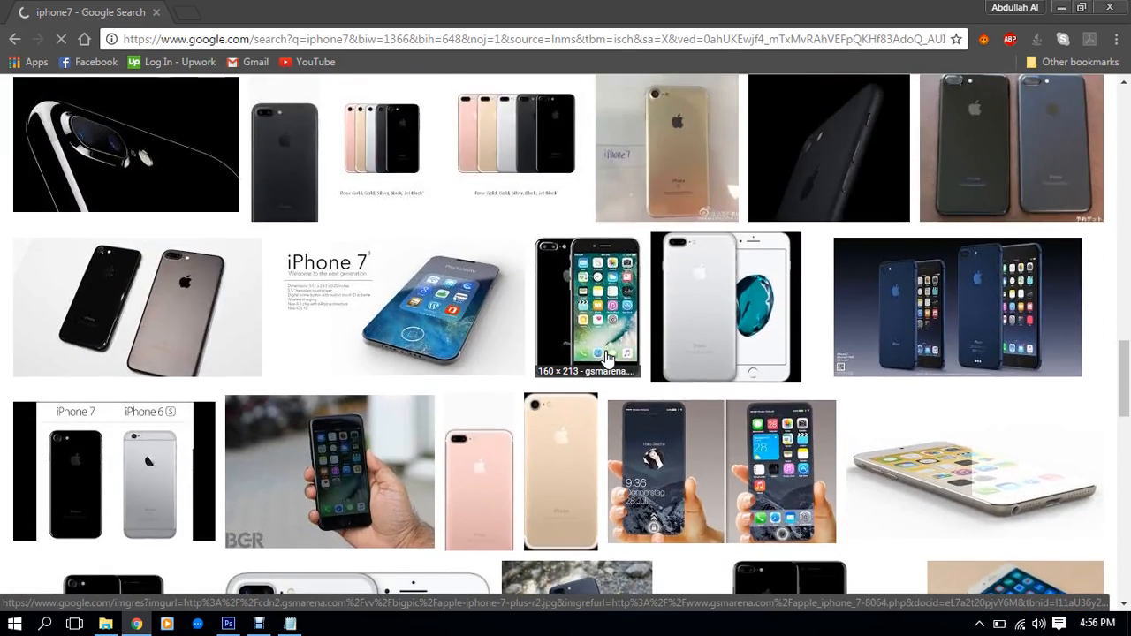
scroll(607, 357, "down", 4)
scroll(597, 350, "up", 1)
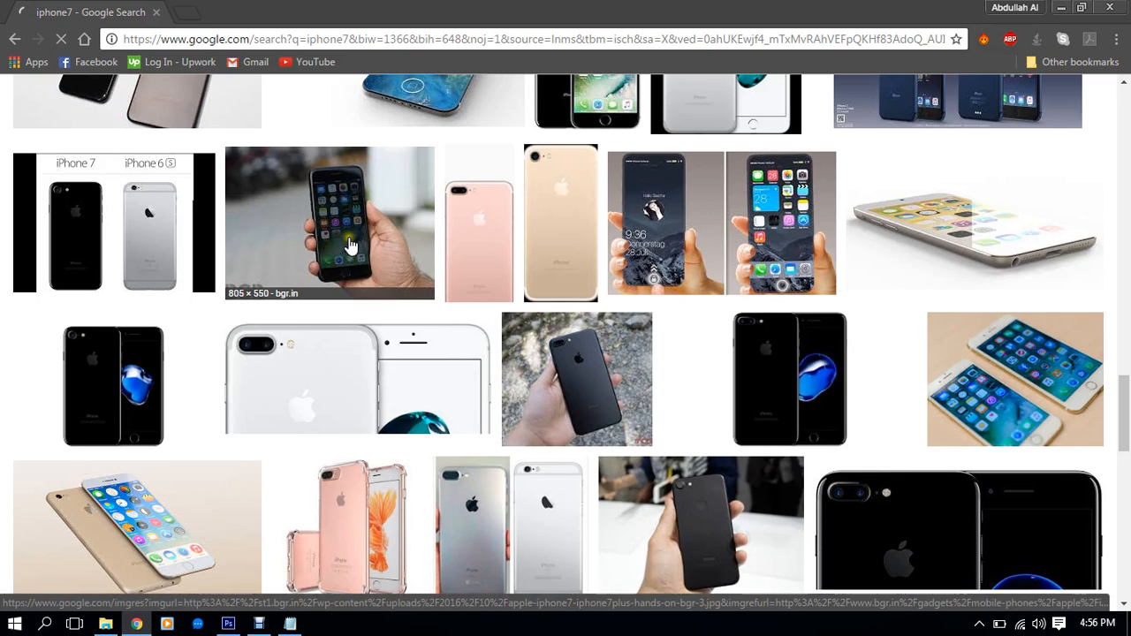
left_click(349, 247)
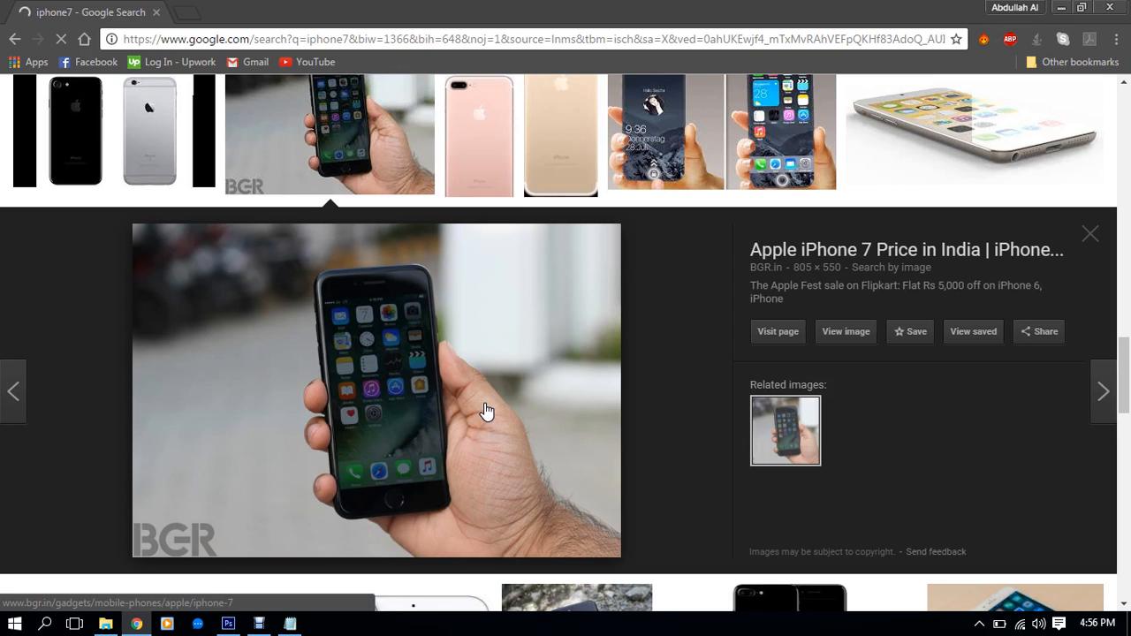
Preview the iPhone 7 Curved Display concept image (1367 × 911)
scroll(486, 408, "up", 10)
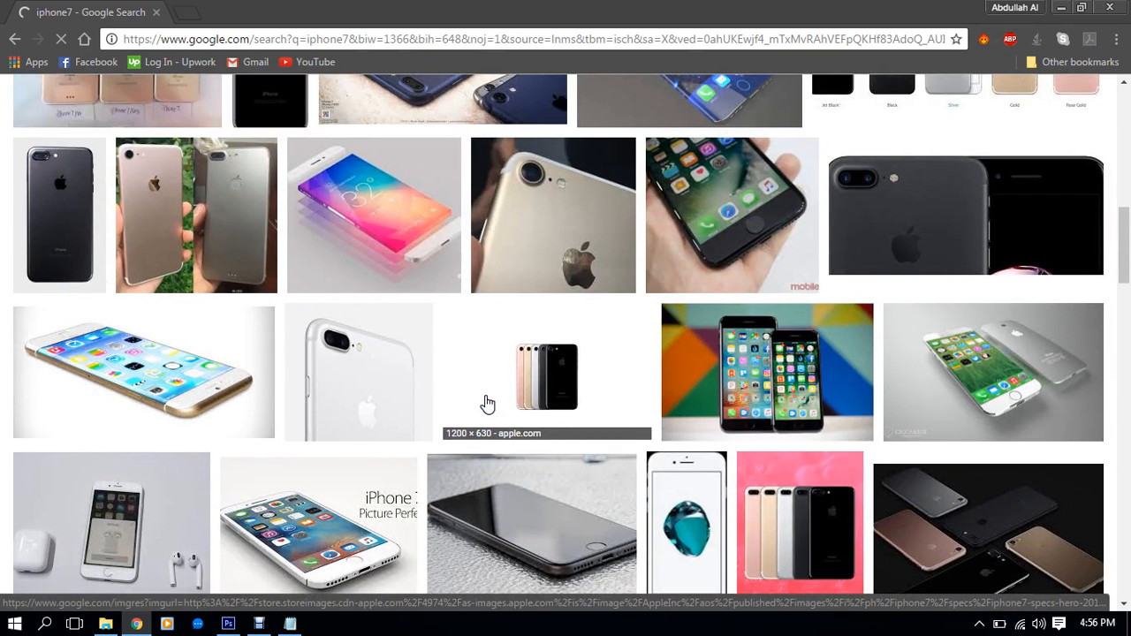
scroll(927, 235, "up", 3)
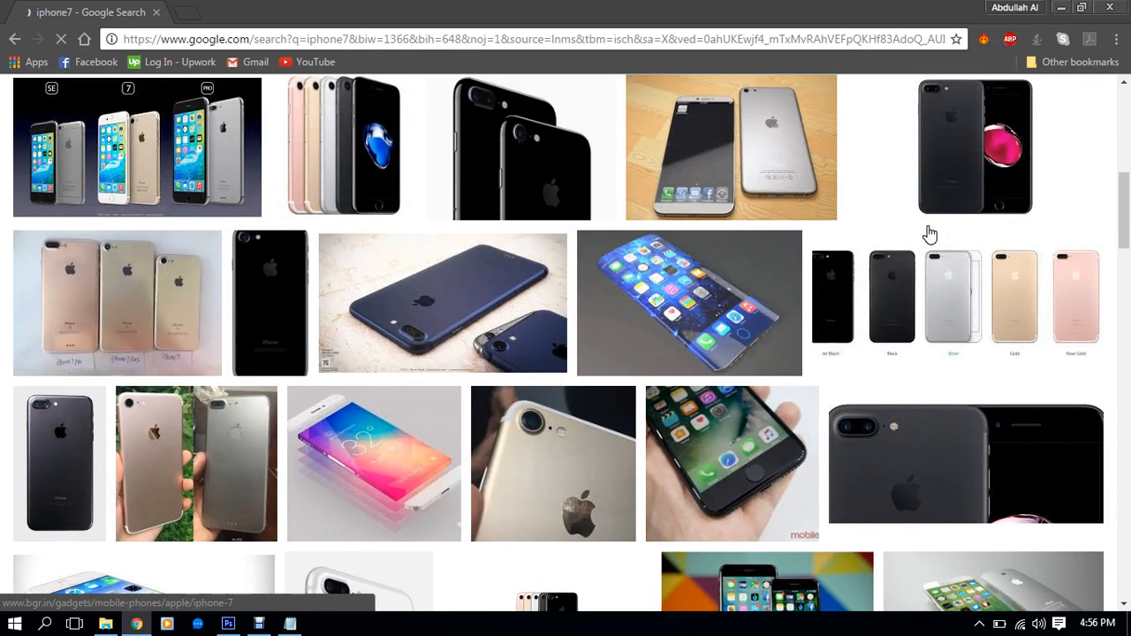
left_click(723, 300)
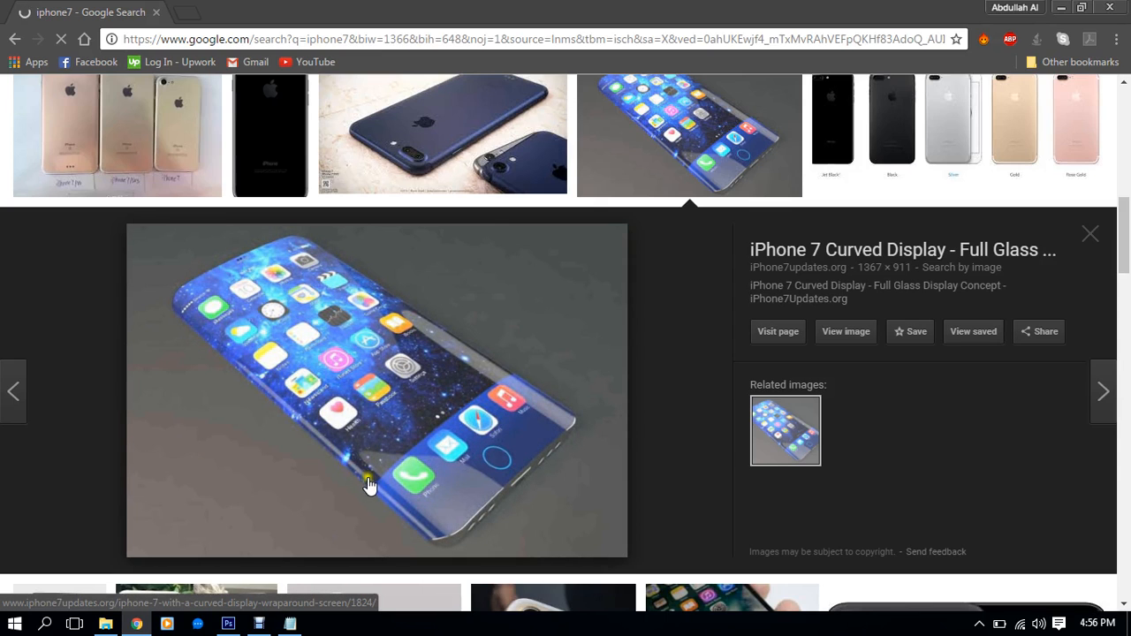
scroll(472, 505, "down", 1)
scroll(472, 505, "up", 1)
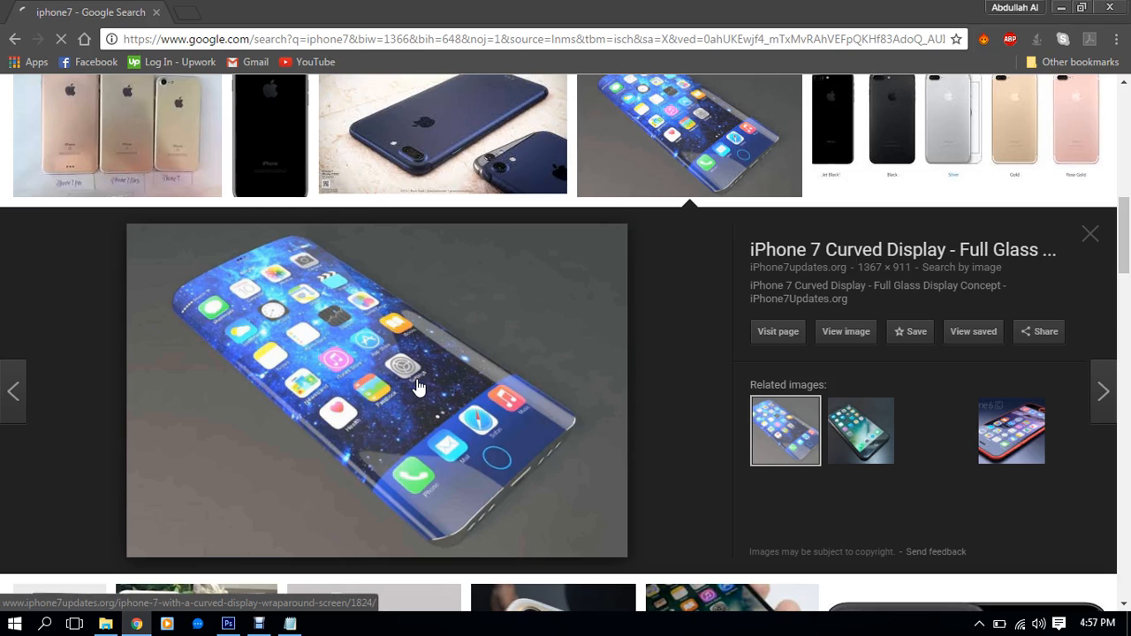
scroll(418, 386, "down", 3)
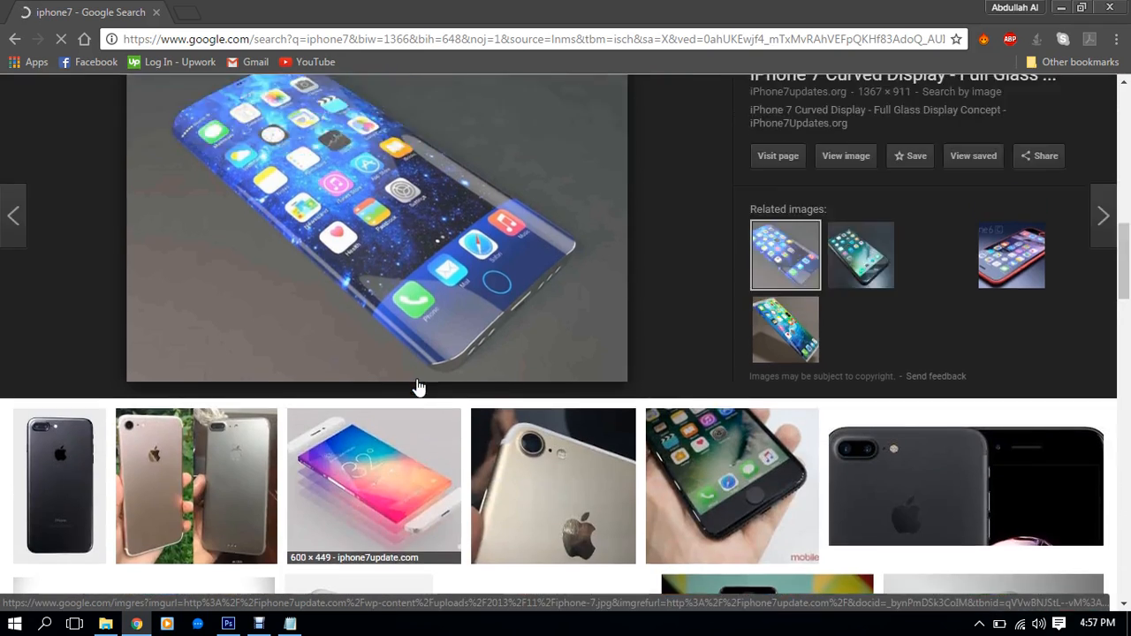
scroll(416, 383, "up", 10)
Preview the rose-gold iPhone 7 front-and-back image and the silver iPhone 7 showing 9:41
scroll(720, 415, "down", 1)
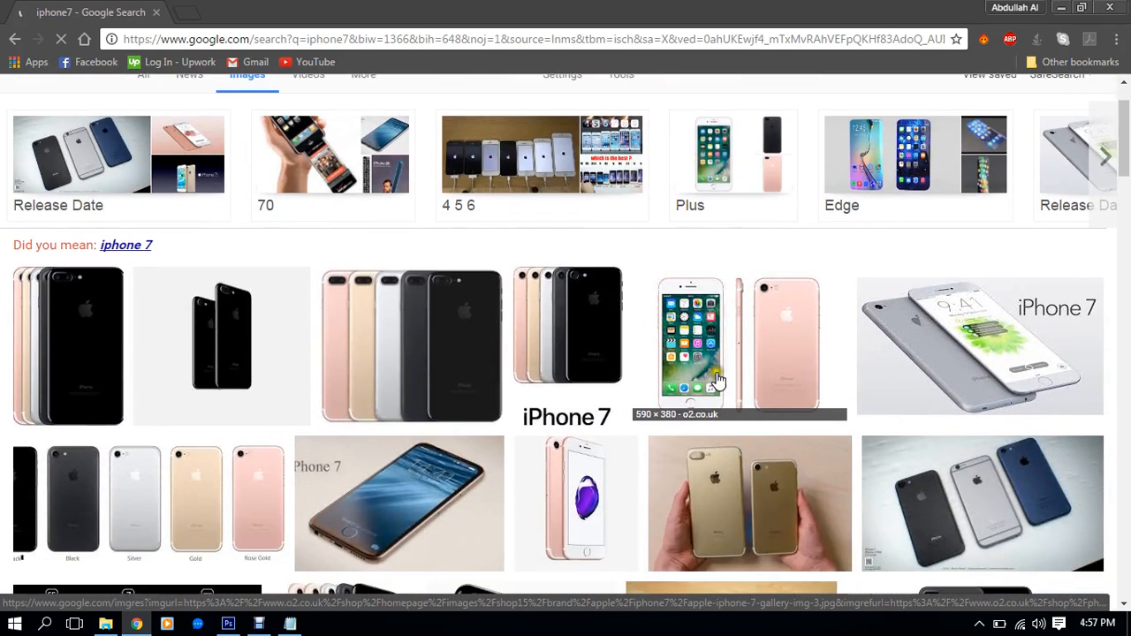
left_click(714, 384)
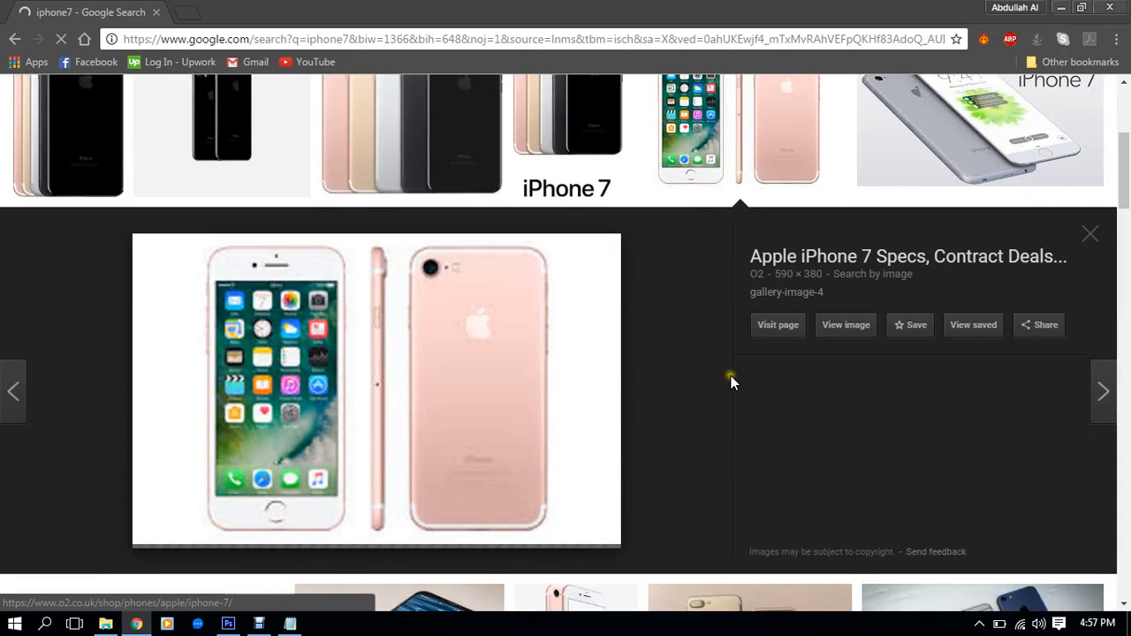
scroll(732, 379, "up", 1)
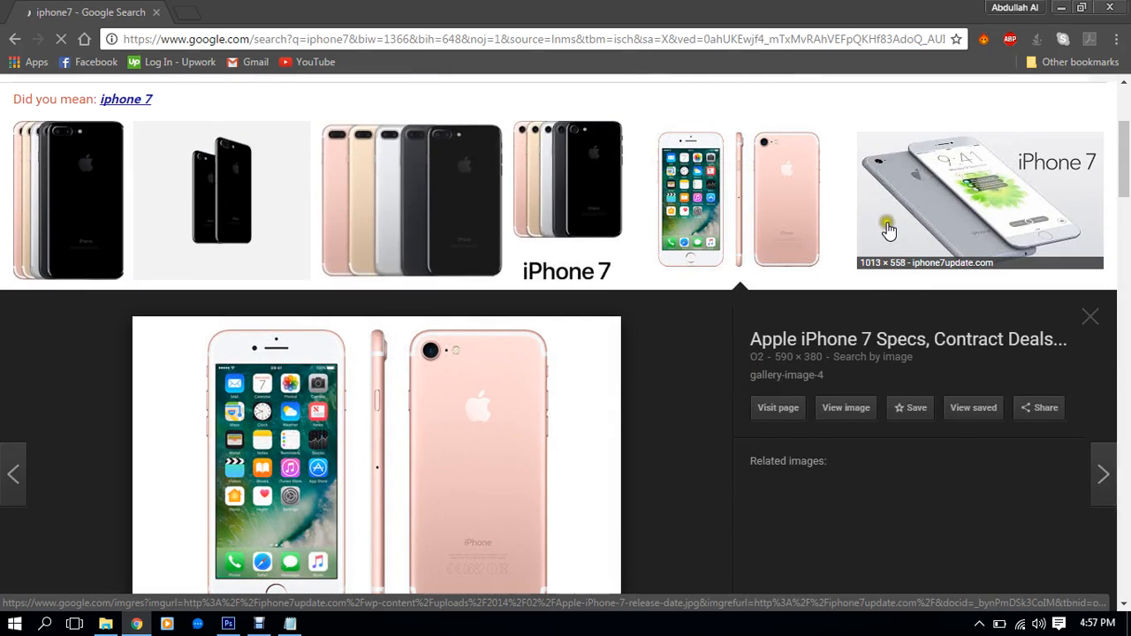
left_click(944, 189)
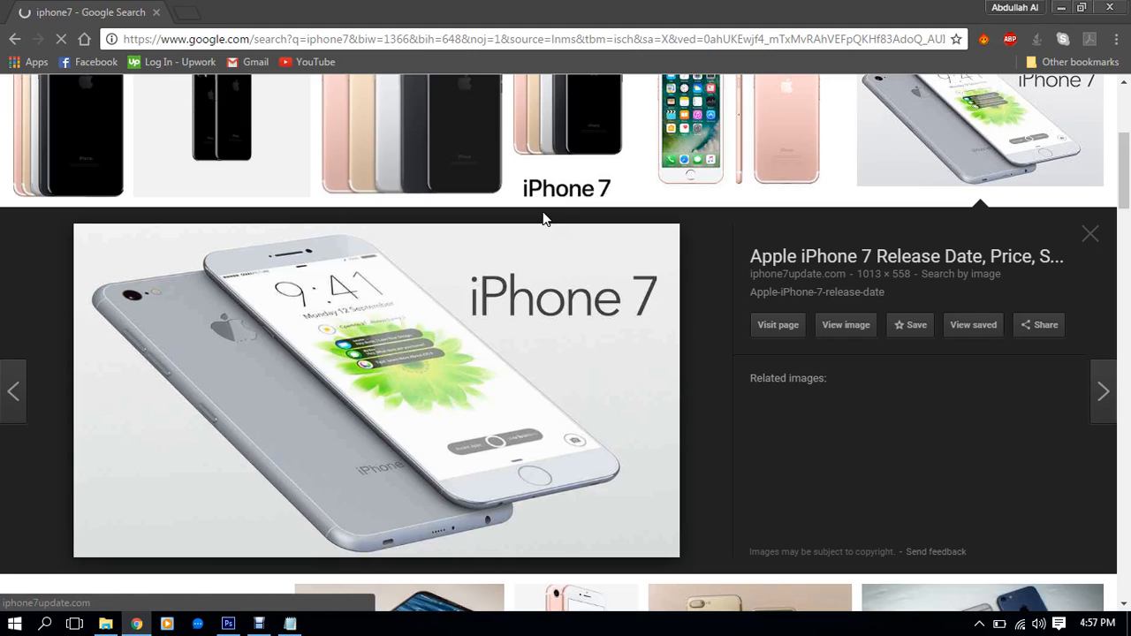
Browse the remaining iphone7 results, then minimize Chrome to the desktop
scroll(424, 256, "down", 4)
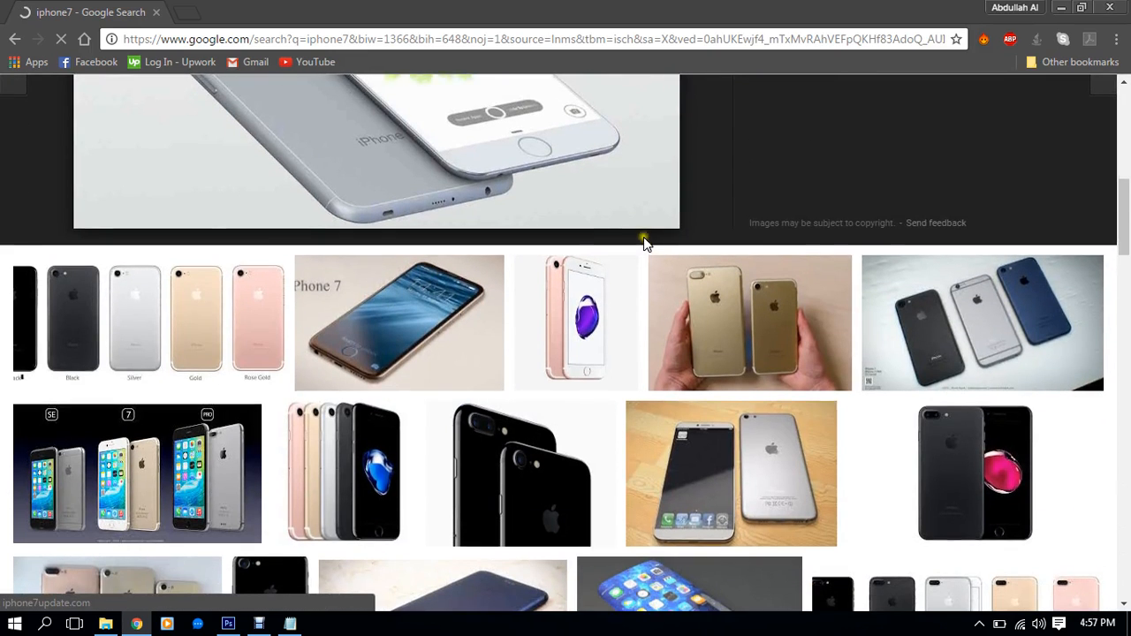
scroll(646, 238, "up", 6)
scroll(770, 223, "down", 6)
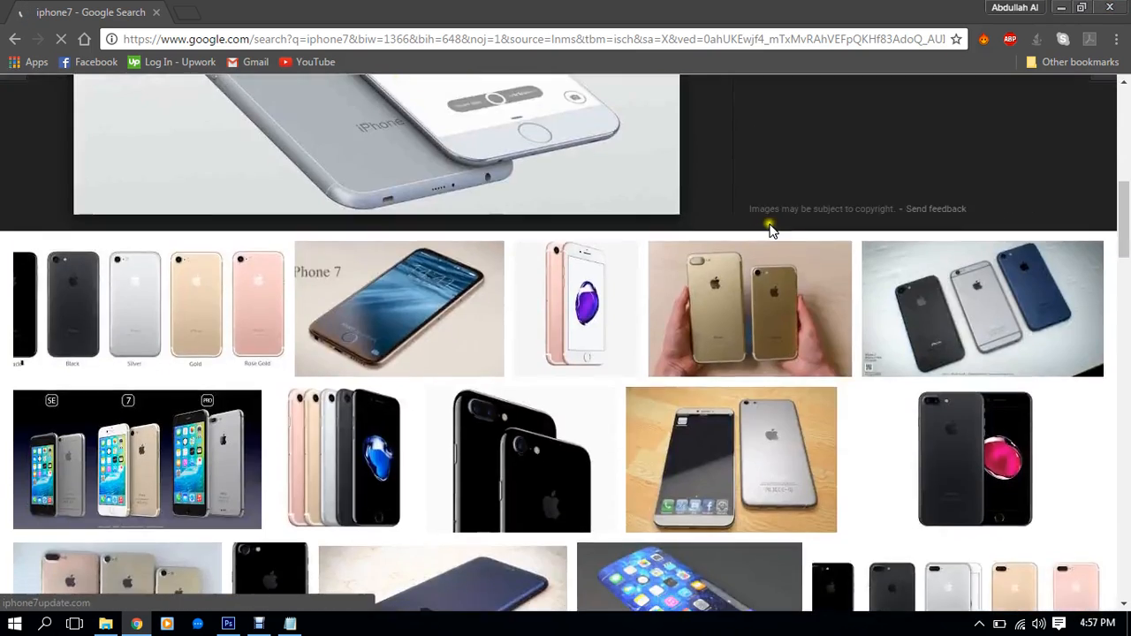
scroll(769, 229, "down", 5)
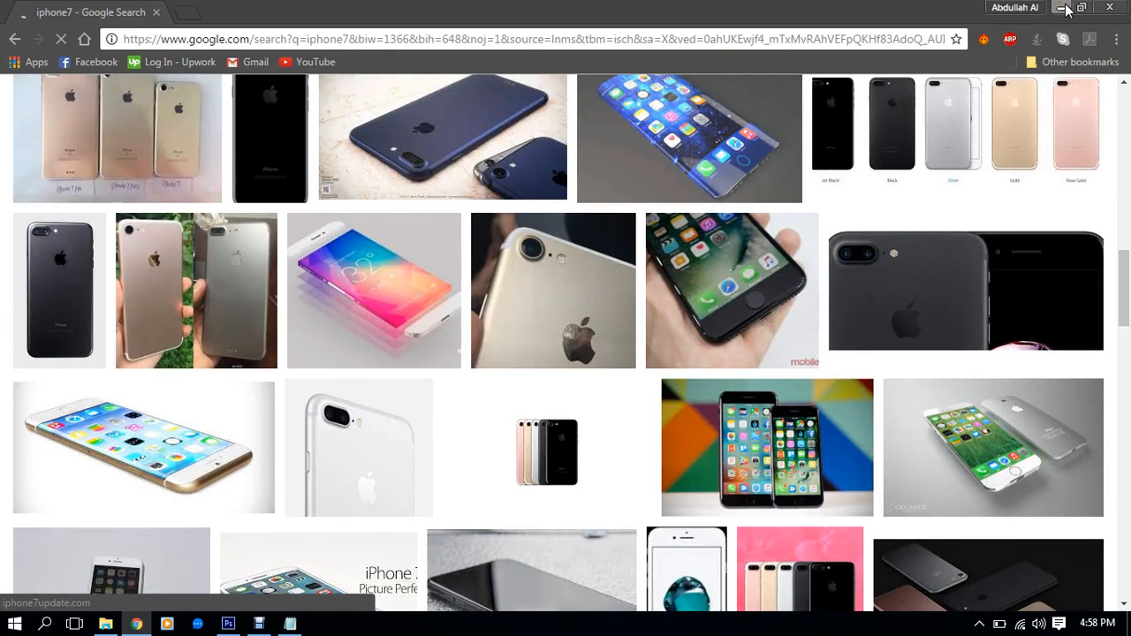
scroll(878, 221, "up", 3)
scroll(994, 154, "down", 6)
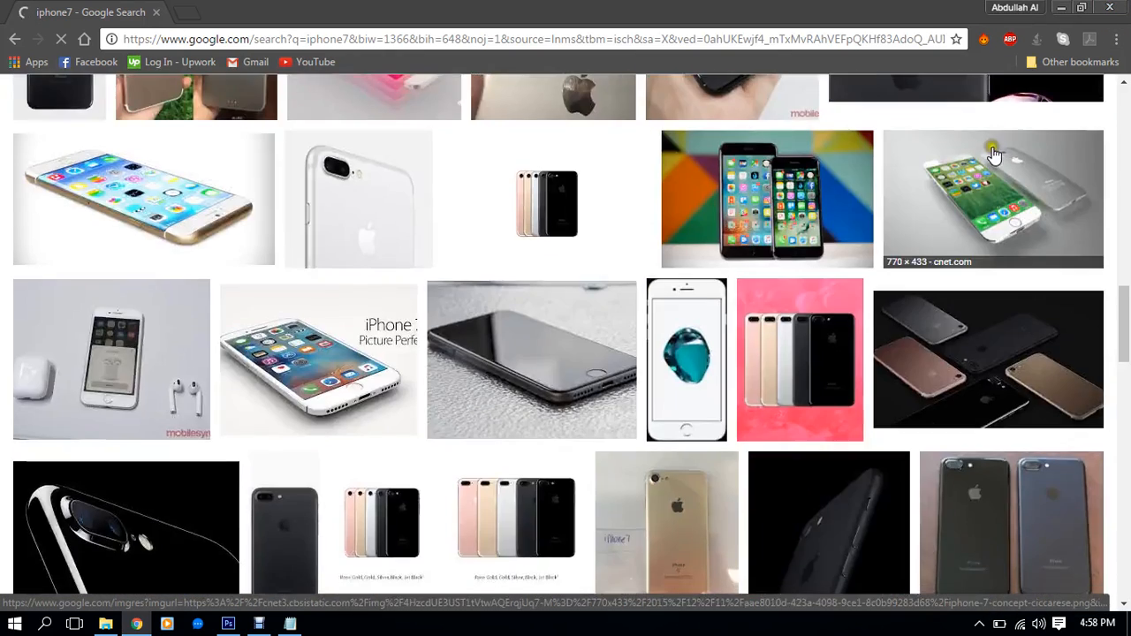
scroll(993, 154, "down", 3)
scroll(1003, 221, "up", 2)
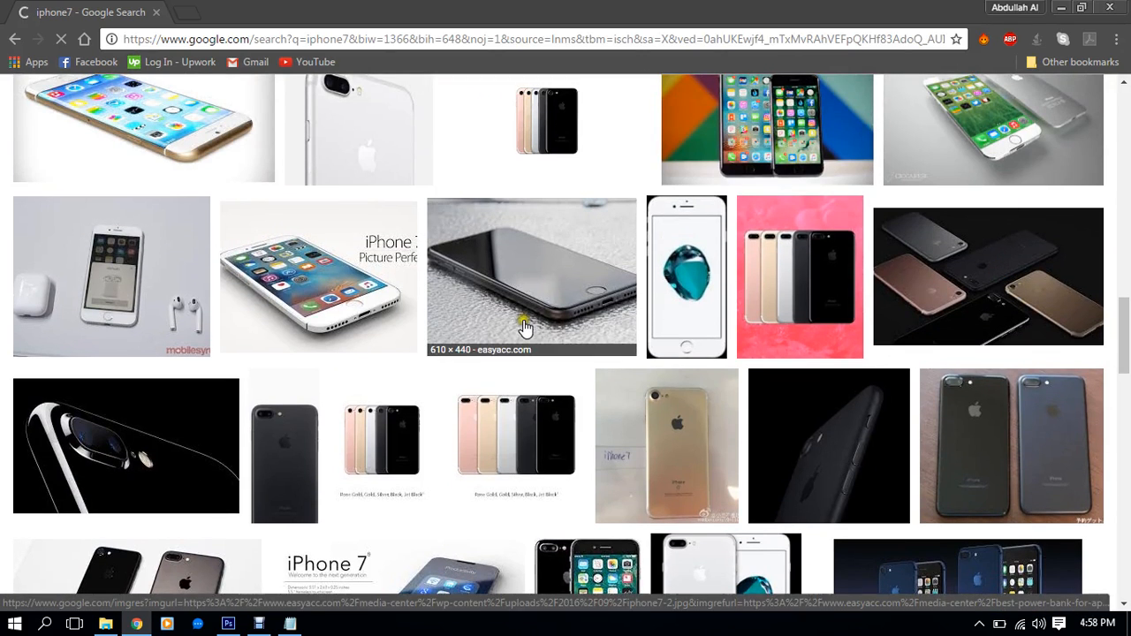
left_click(1066, 8)
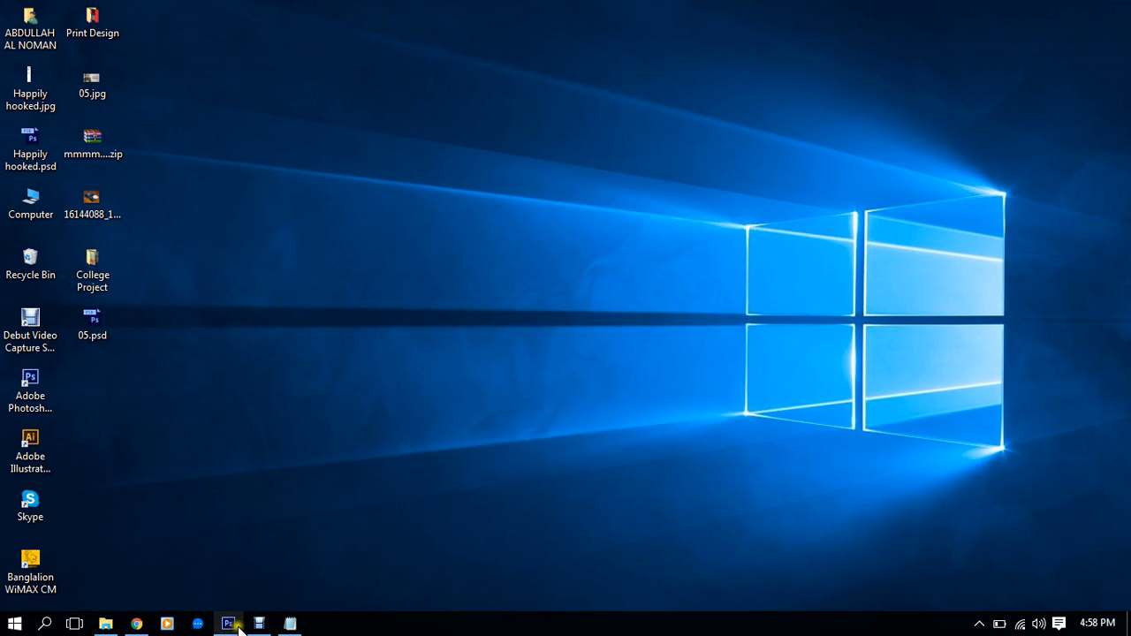
Bring the Mobile-Tablet document back in Photoshop and zoom to the body's top edge
left_click(237, 629)
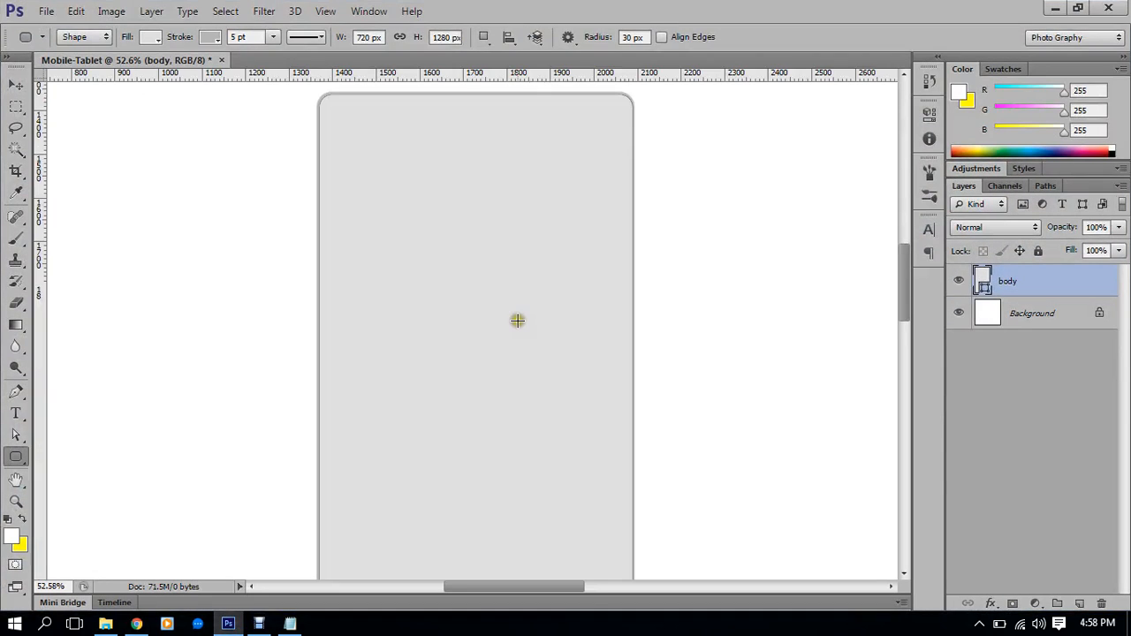
scroll(521, 323, "down", 1)
scroll(520, 322, "down", 2)
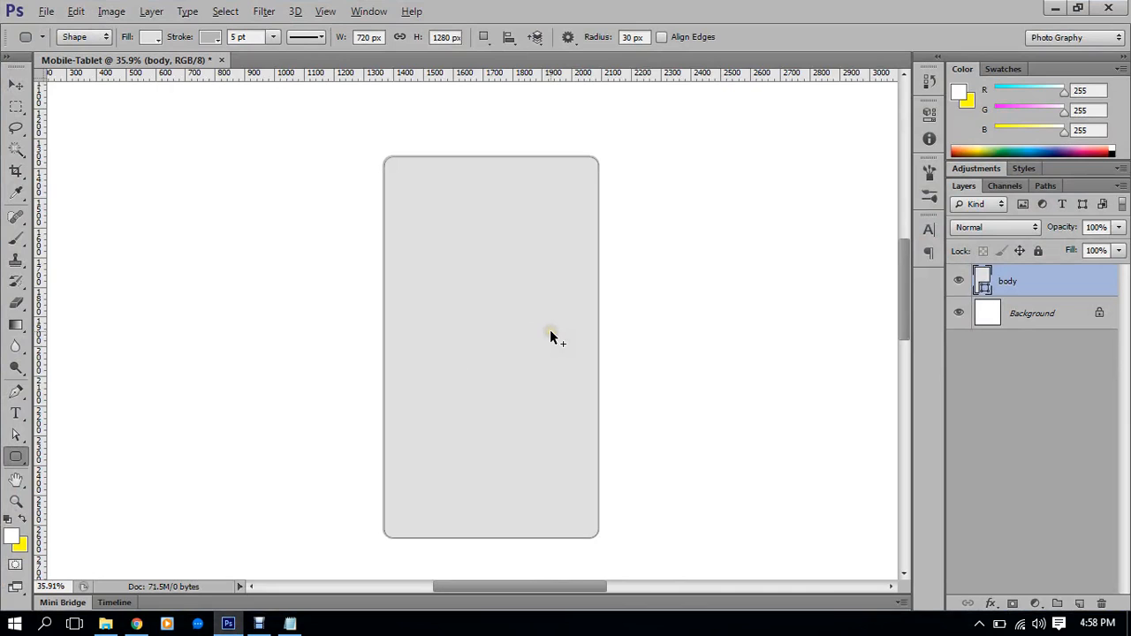
scroll(550, 337, "up", 4)
left_click_drag(542, 217, 571, 313)
scroll(565, 171, "up", 1)
left_click_drag(544, 183, 573, 227)
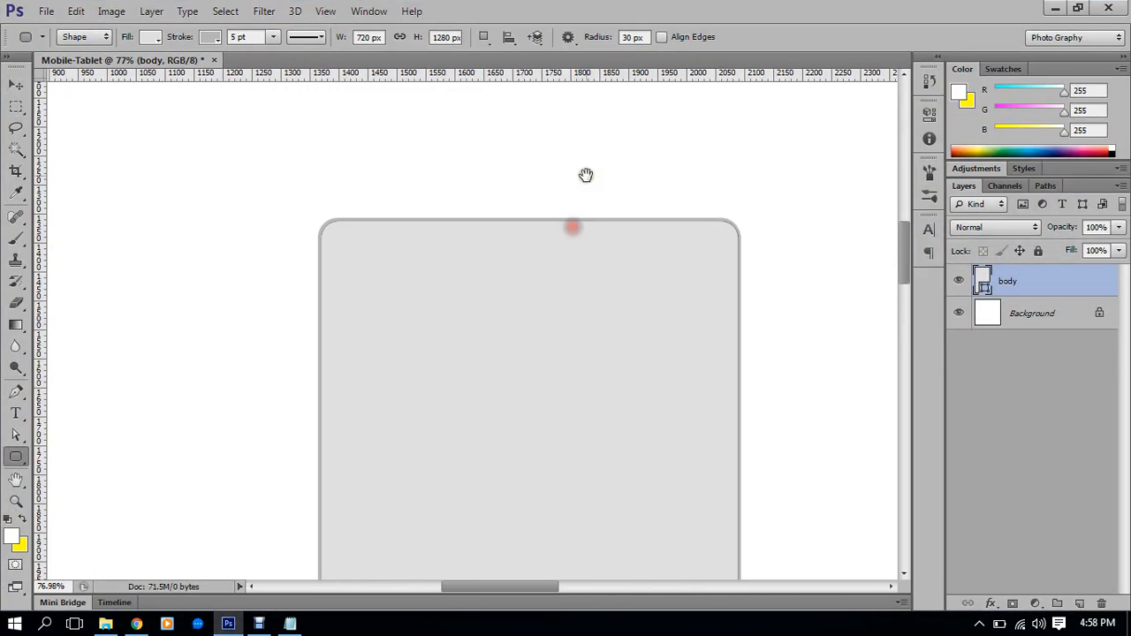
scroll(585, 175, "up", 3)
left_click_drag(604, 286, 567, 253)
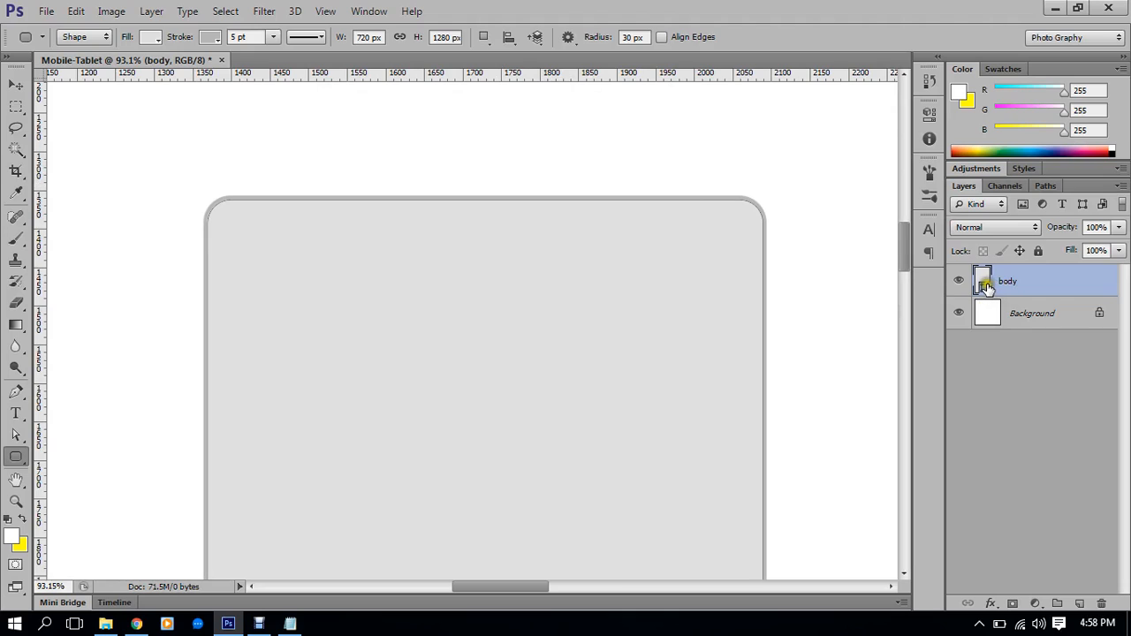
Thicken the body's stroke width to 6 pt, then to 7 pt
left_click(263, 36)
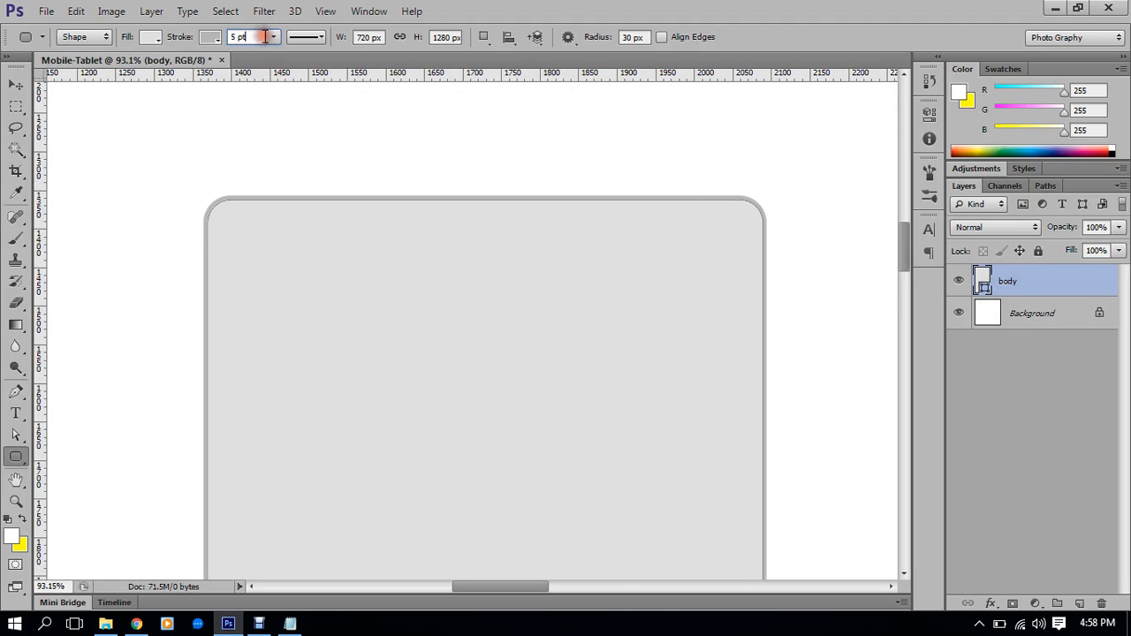
type("6")
key("Return")
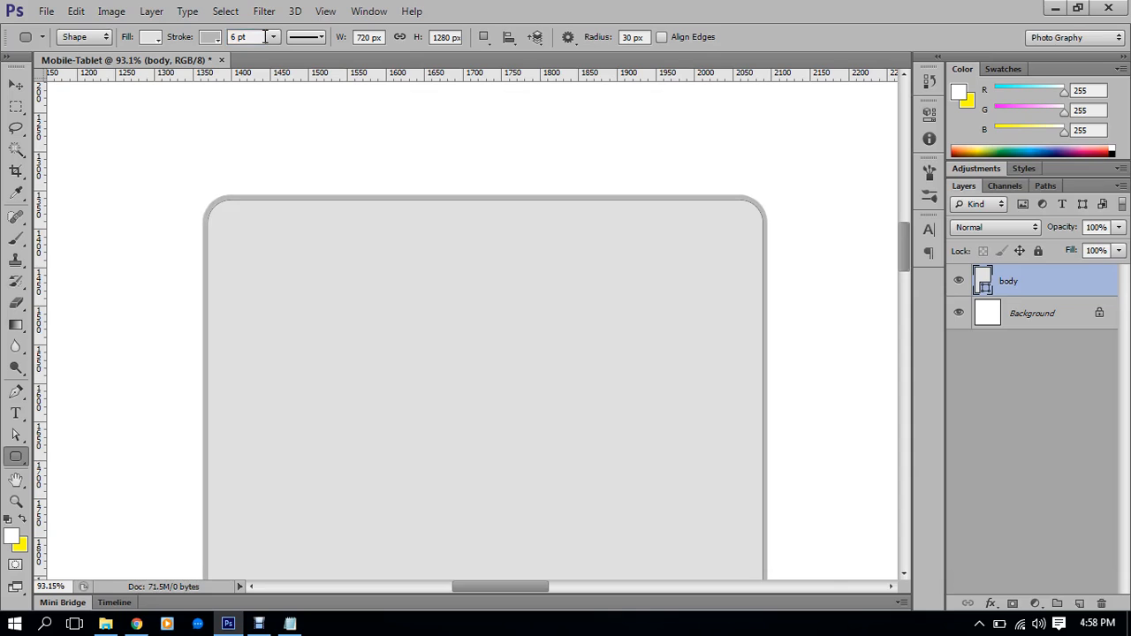
scroll(265, 36, "up", 1)
left_click(264, 36)
type("7")
key("Return")
scroll(361, 170, "down", 10)
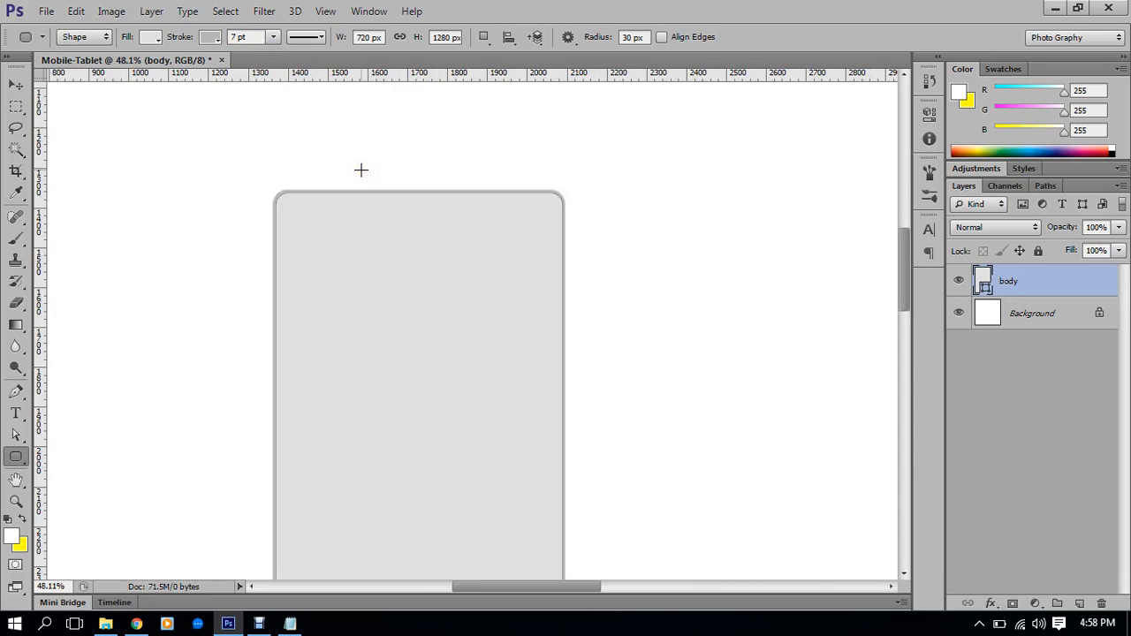
scroll(369, 191, "down", 4)
scroll(397, 440, "up", 2)
left_click_drag(454, 290, 468, 343)
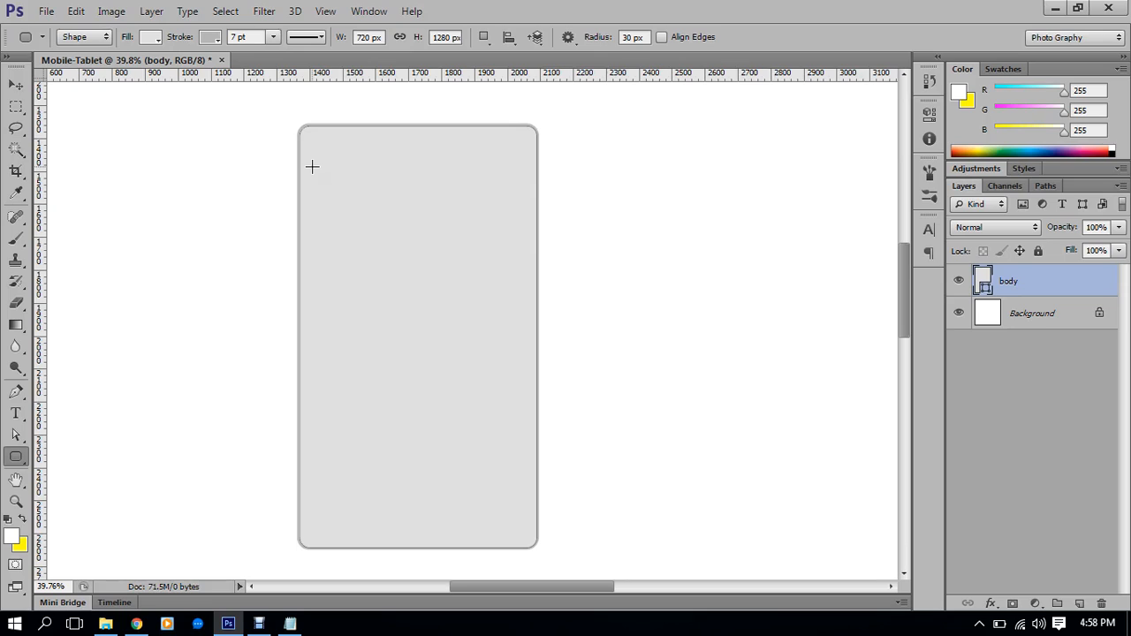
left_click_drag(311, 156, 394, 284)
key("ctrl+z")
left_click_drag(141, 224, 273, 315)
key("ctrl+z")
left_click_drag(331, 170, 420, 277)
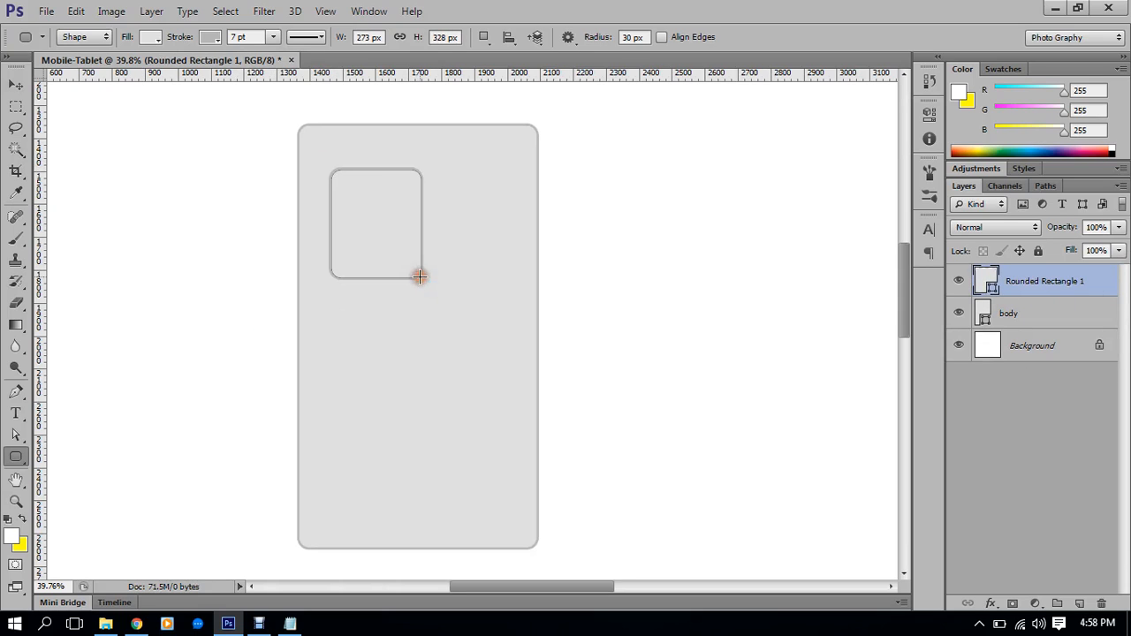
key("ctrl+z")
left_click_drag(396, 221, 567, 390)
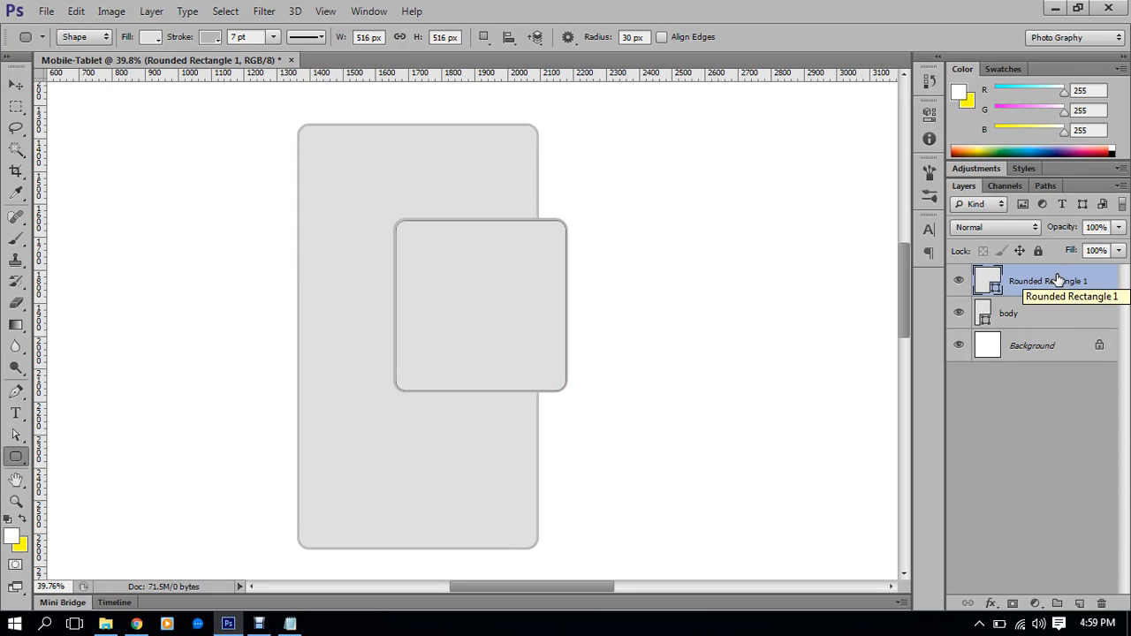
key("ctrl+z")
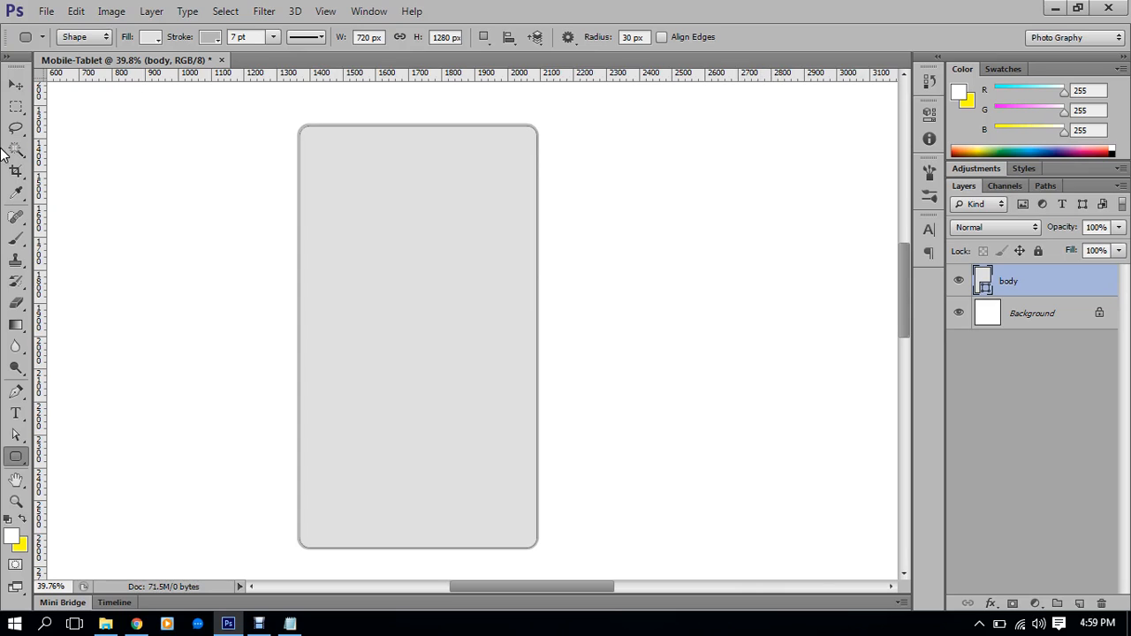
Draw five trial ellipses beside the body with the Ellipse Tool, then undo them all
left_click_drag(15, 457, 79, 485)
left_click_drag(650, 207, 746, 324)
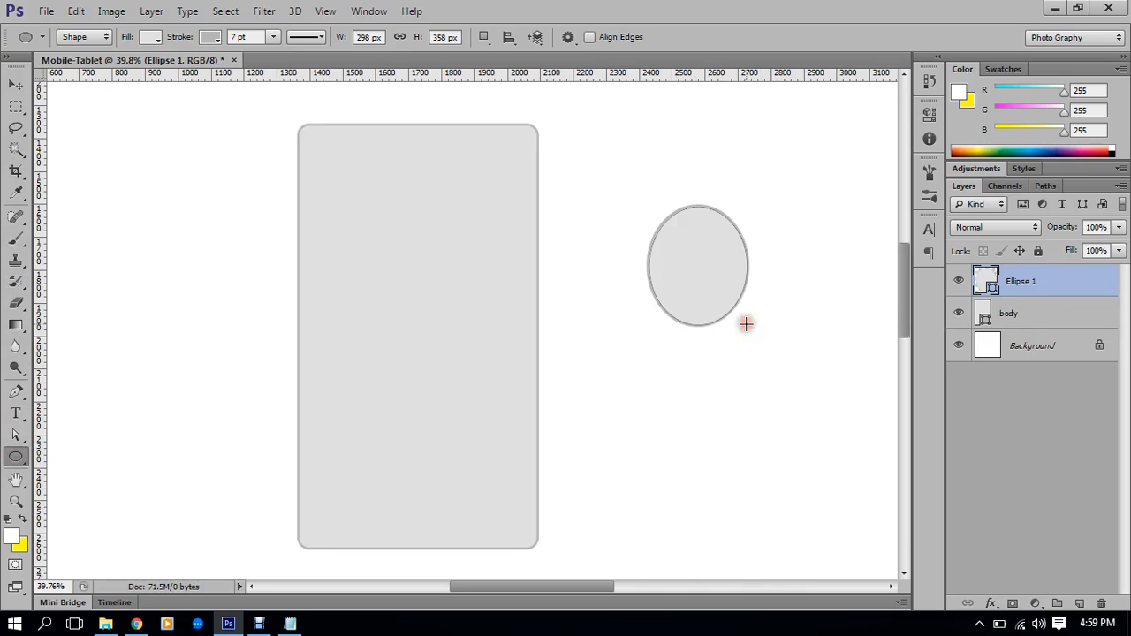
left_click_drag(639, 204, 734, 321)
left_click_drag(687, 166, 780, 286)
left_click_drag(621, 156, 758, 277)
left_click_drag(623, 130, 730, 251)
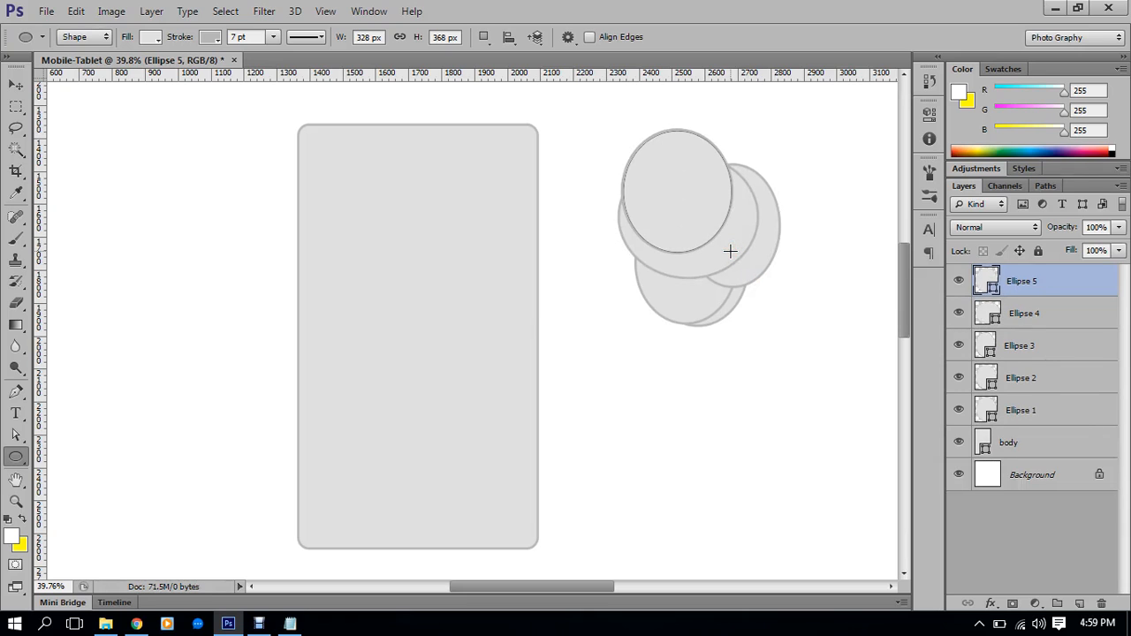
key("ctrl+alt+z")
key("ctrl+alt+z")
key("ctrl+alt+z")
key("ctrl+alt+z")
key("ctrl+alt+z")
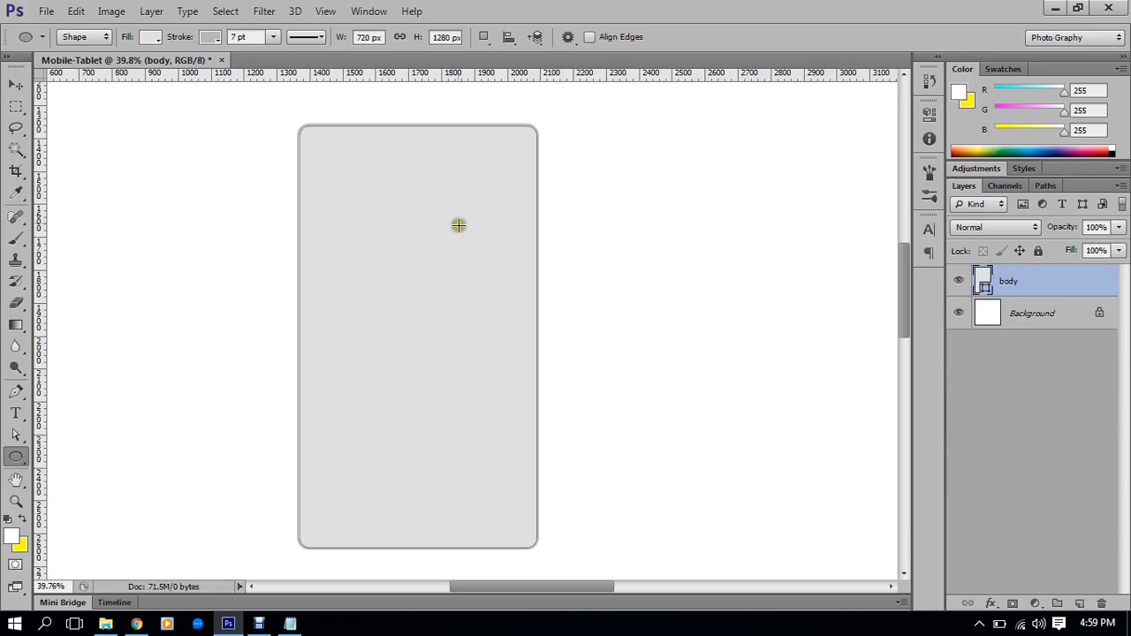
Choose the Rectangle Tool and drag out the screen rectangle inside the body
left_click(16, 455)
left_click(55, 457)
left_click_drag(319, 160, 516, 495)
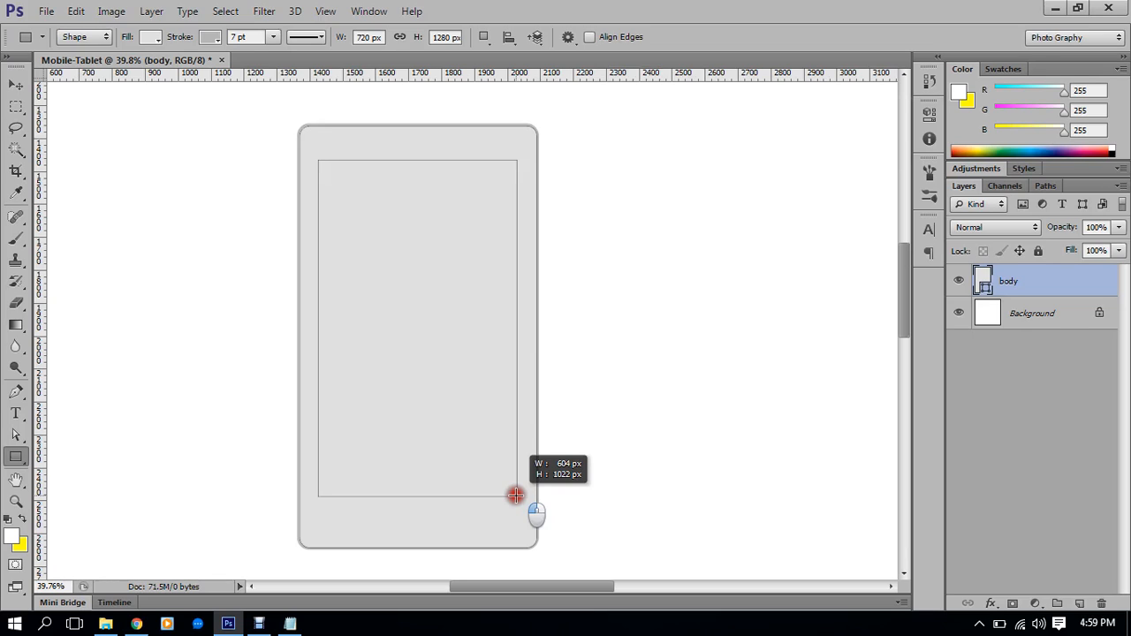
Size the screen rectangle to 680 × 1024 px with no stroke and a #1b1b1b fill
left_click_drag(516, 495, 518, 489)
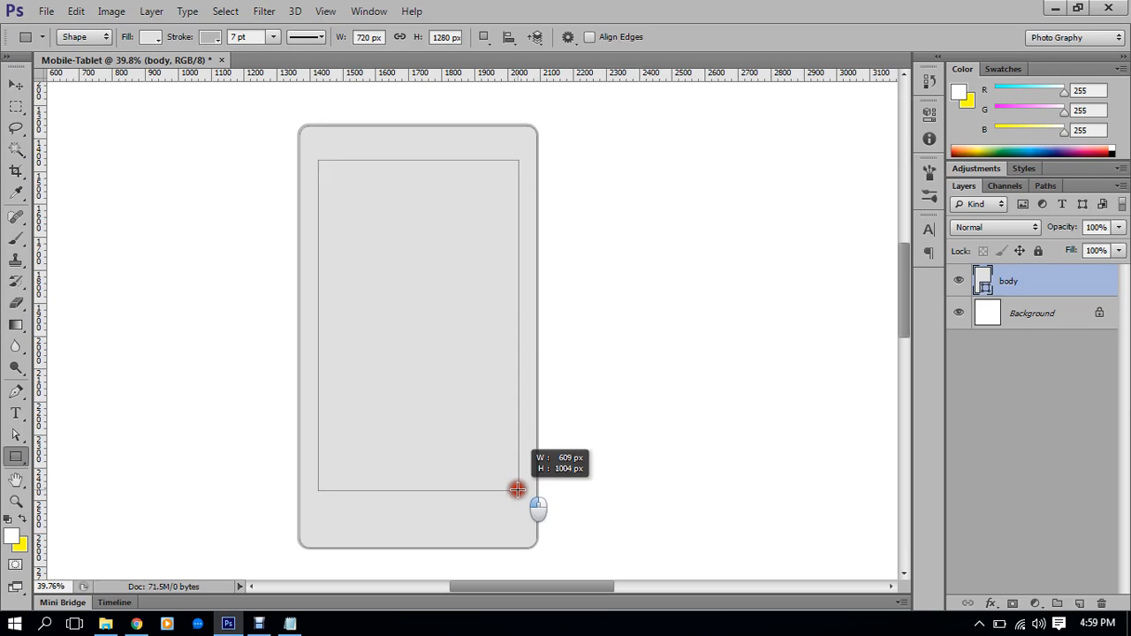
left_click_drag(518, 490, 540, 496)
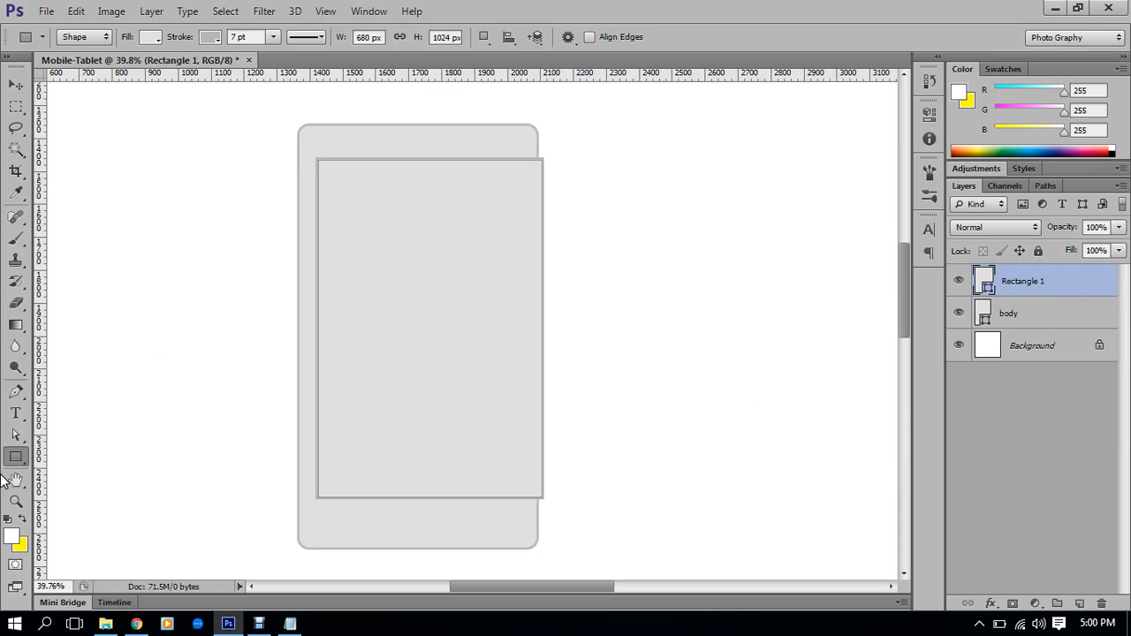
left_click(210, 36)
left_click(143, 69)
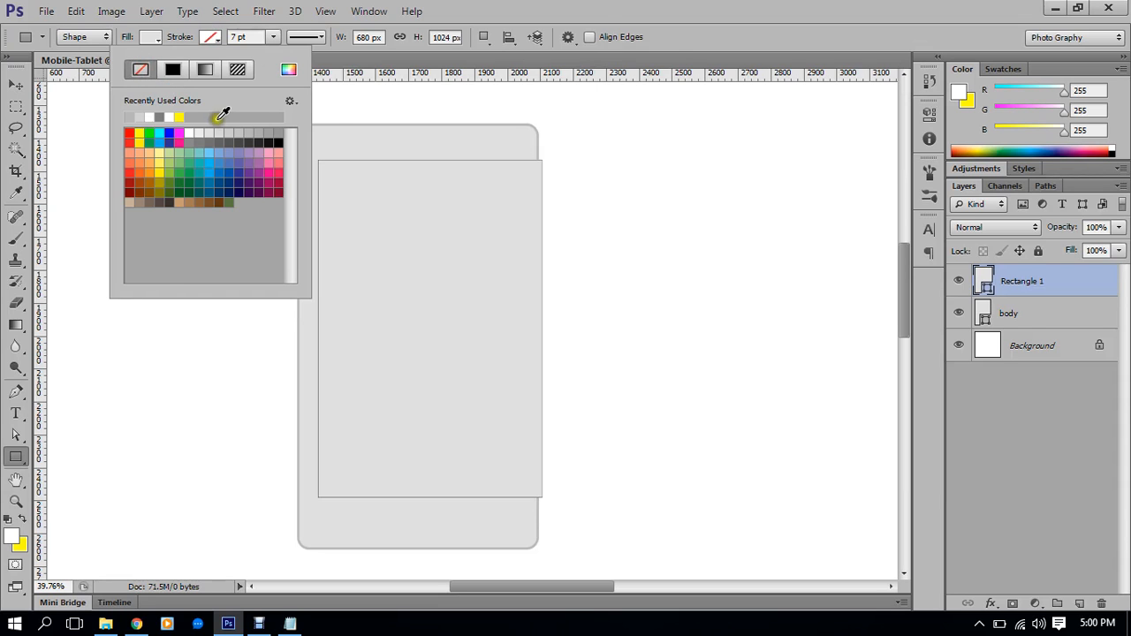
left_click(669, 40)
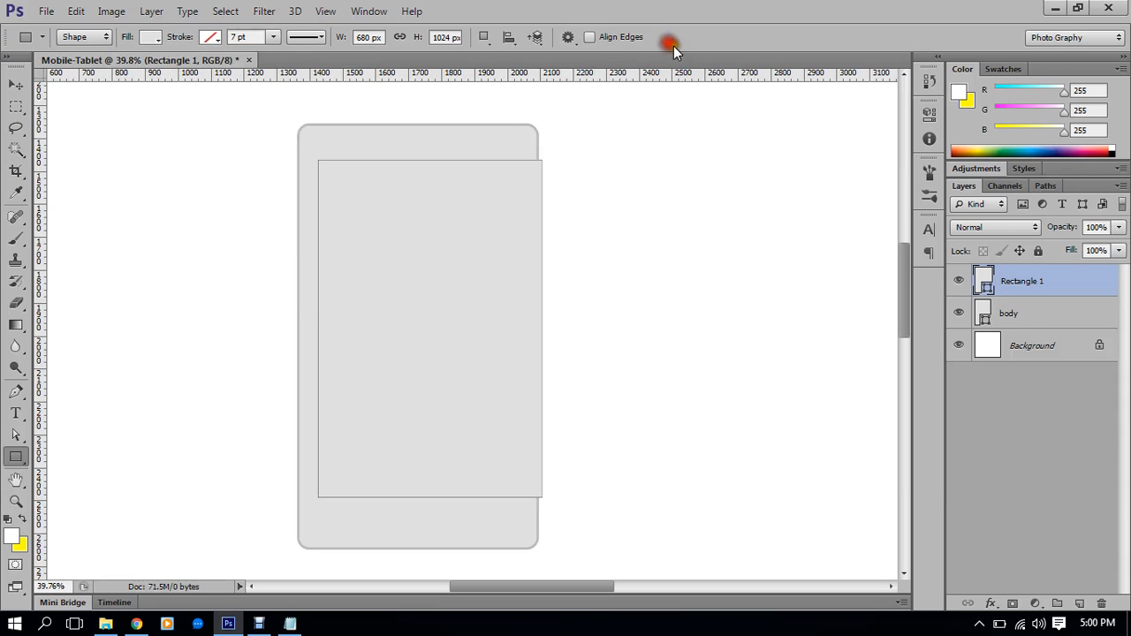
double_click(988, 287)
left_click_drag(629, 380, 601, 492)
left_click(996, 297)
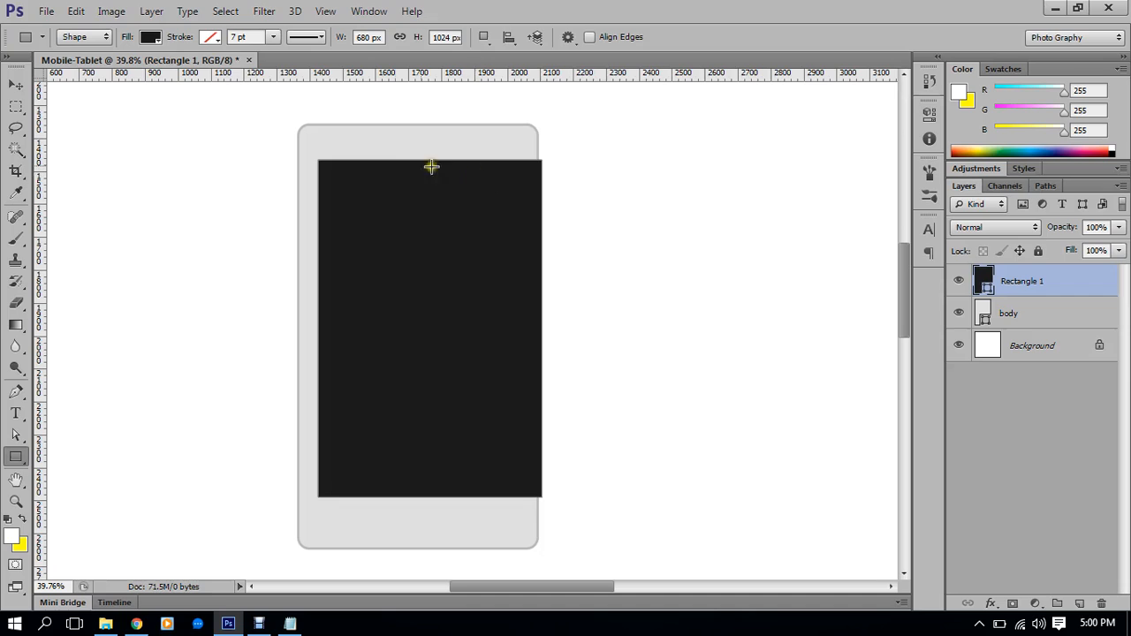
Align Rectangle 1 to the body's horizontal centre using the Move tool
left_click(1016, 312, "shift")
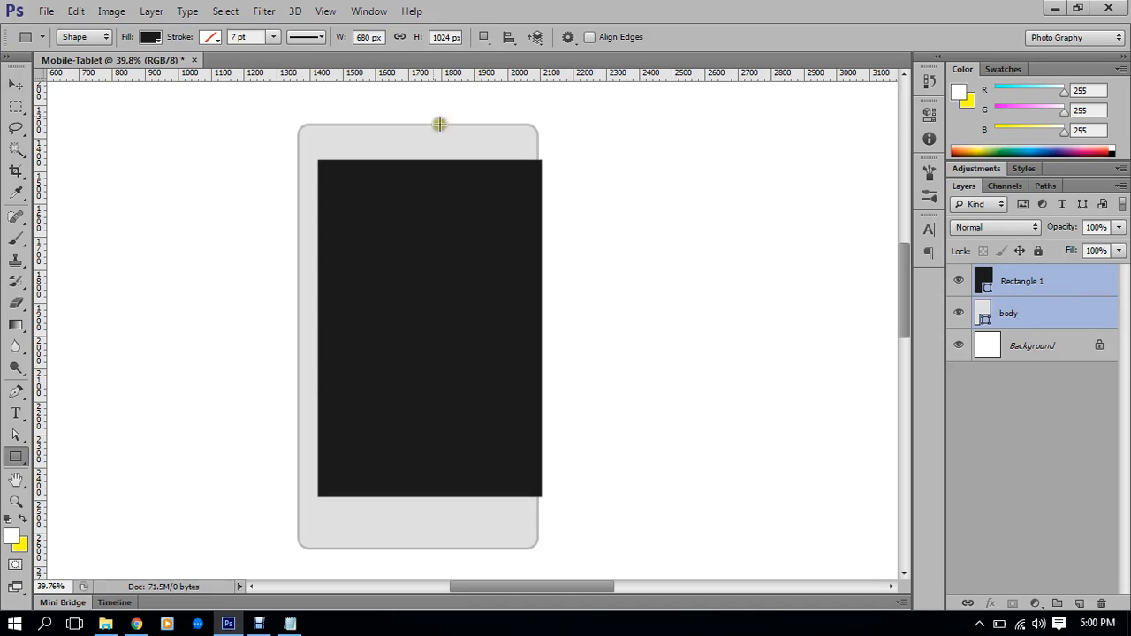
left_click(16, 84)
left_click(417, 39)
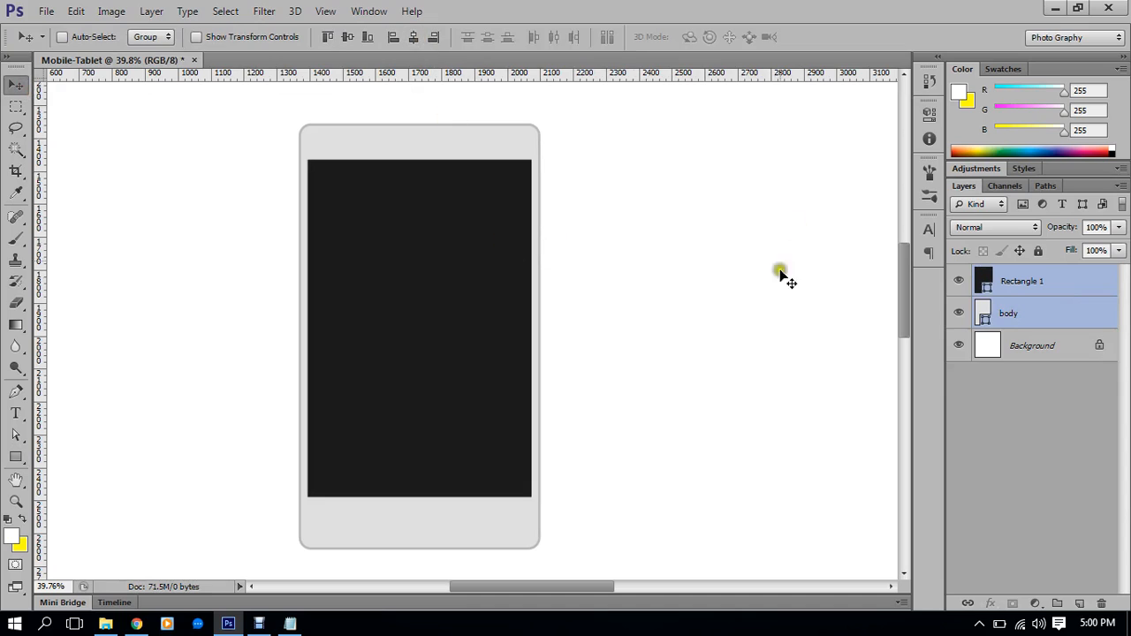
Widen Rectangle 1 symmetrically with Show Transform Controls and commit the new width
left_click(656, 207)
left_click(1004, 265)
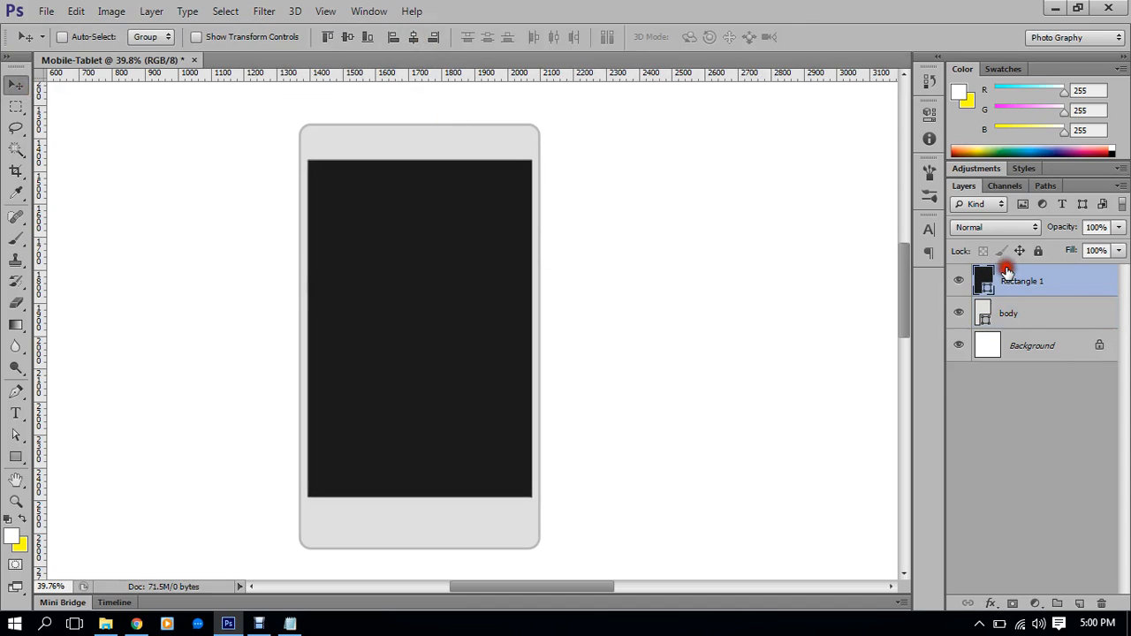
left_click(241, 35)
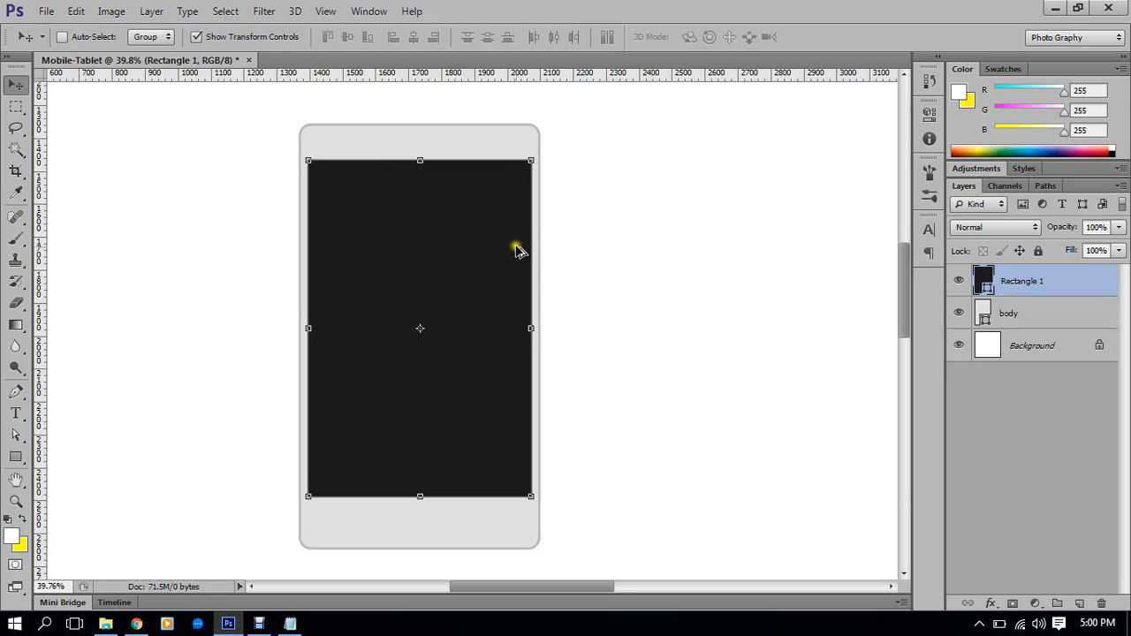
scroll(515, 247, "up", 2)
left_click(538, 368)
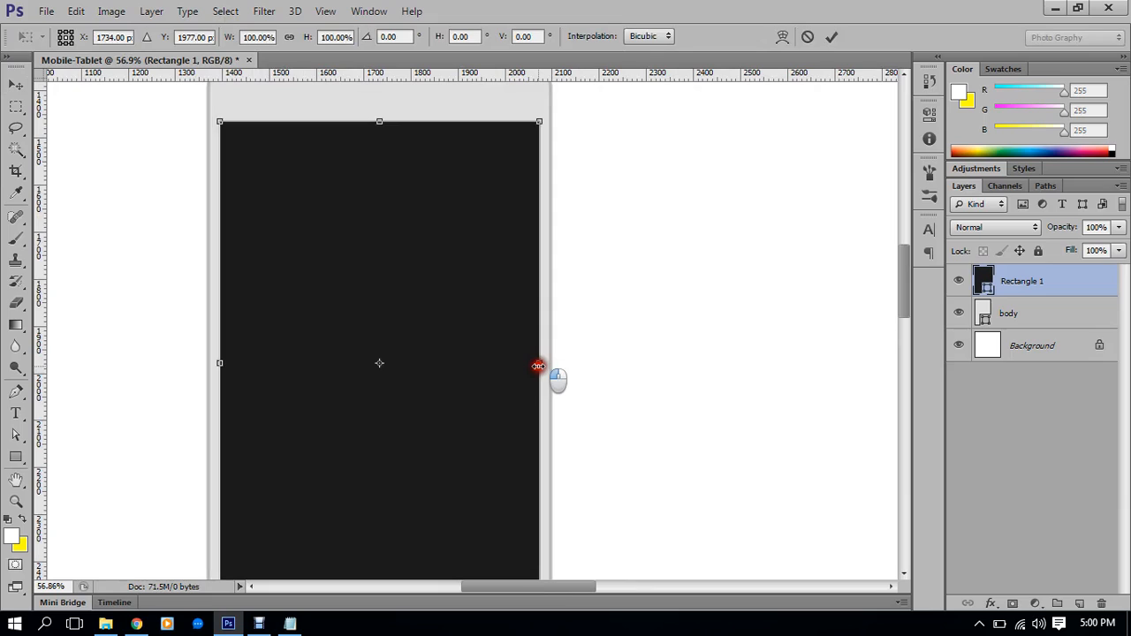
mouse_move(538, 366)
left_mouse_down()
mouse_move(551, 368)
mouse_move(533, 338)
mouse_move(548, 356)
mouse_move(542, 388)
left_mouse_up()
double_click(495, 273)
scroll(495, 273, "down", 3)
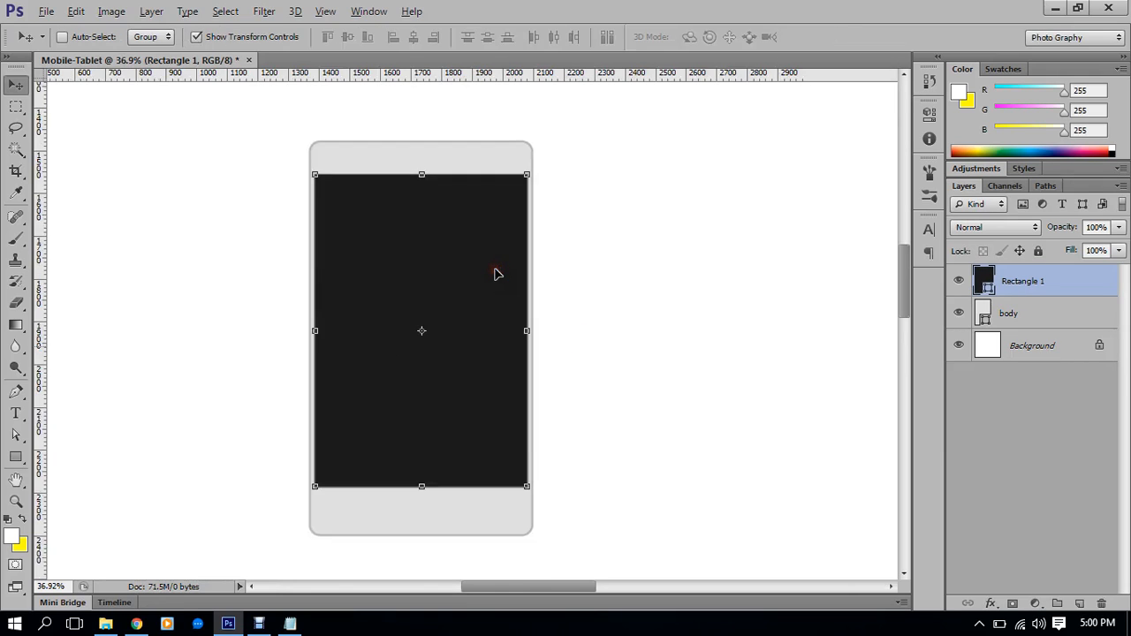
left_click(252, 38)
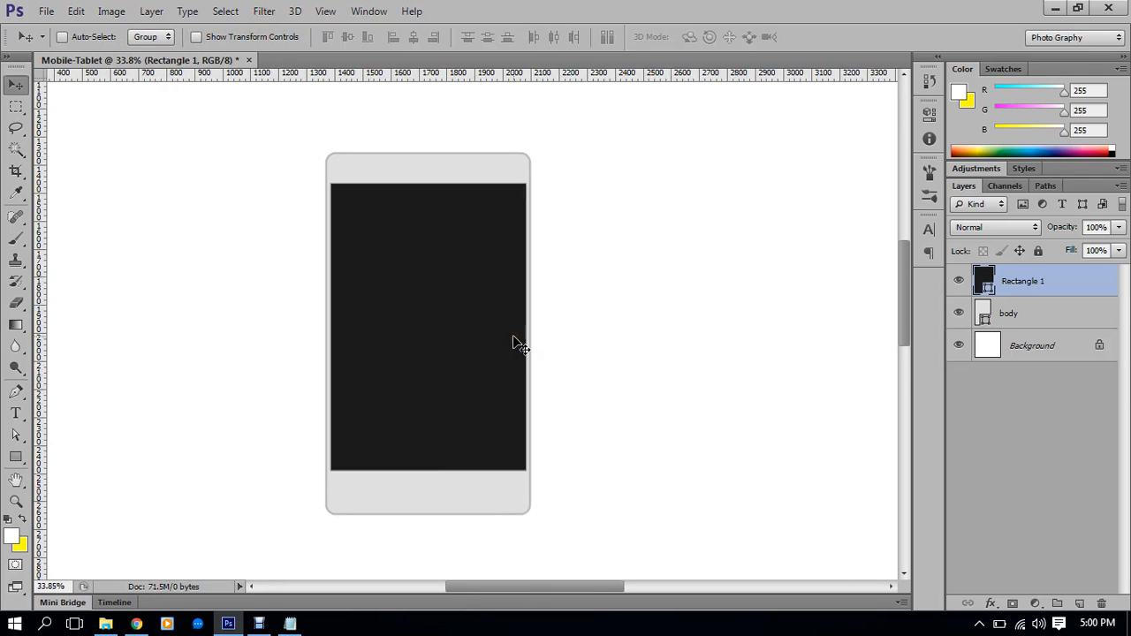
Stretch the screen's side, bottom and top edges to 684 × 1058 px and apply
scroll(502, 435, "up", 1)
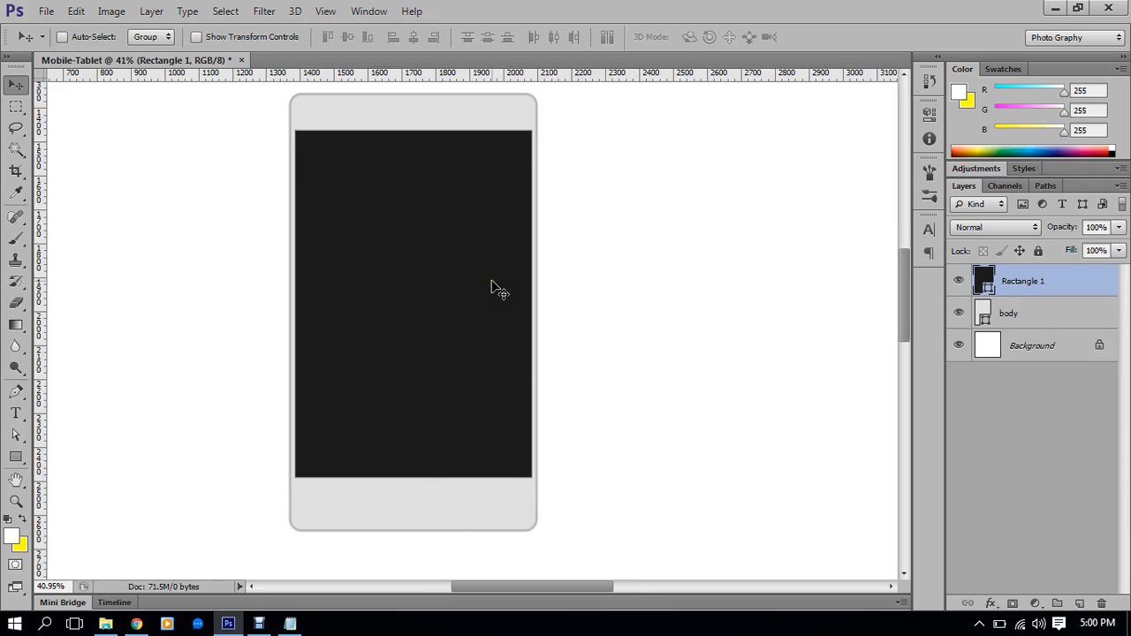
scroll(497, 289, "down", 1)
left_click(193, 39)
scroll(530, 265, "up", 4)
left_click_drag(515, 332, 514, 330)
key("Return")
scroll(494, 330, "down", 1)
scroll(499, 327, "up", 1)
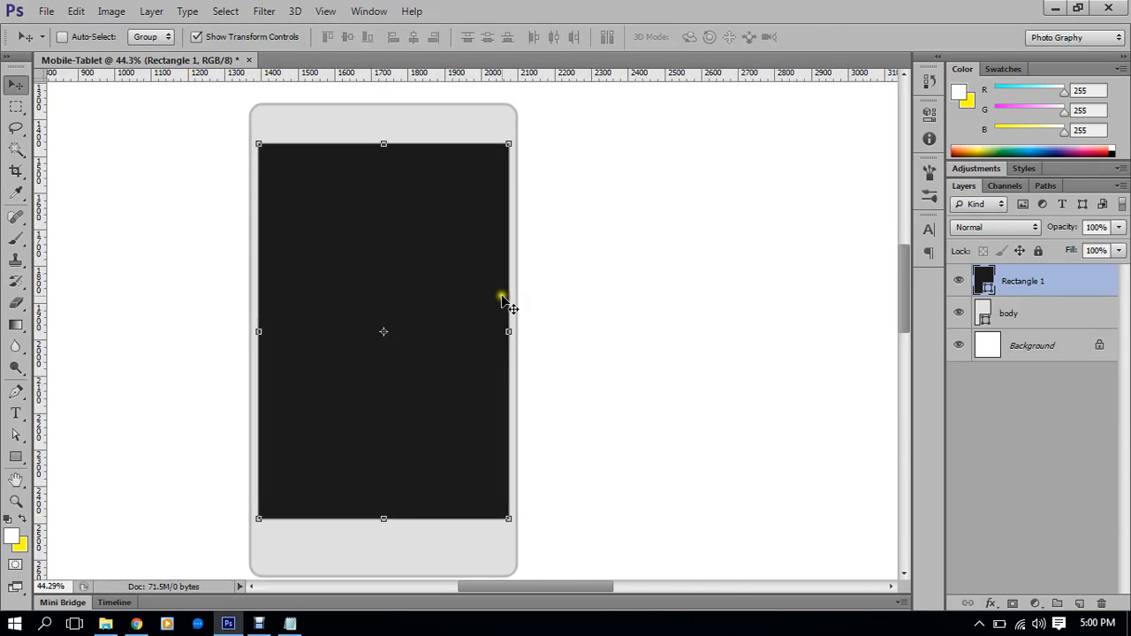
scroll(500, 327, "down", 2)
left_click_drag(384, 492, 386, 501)
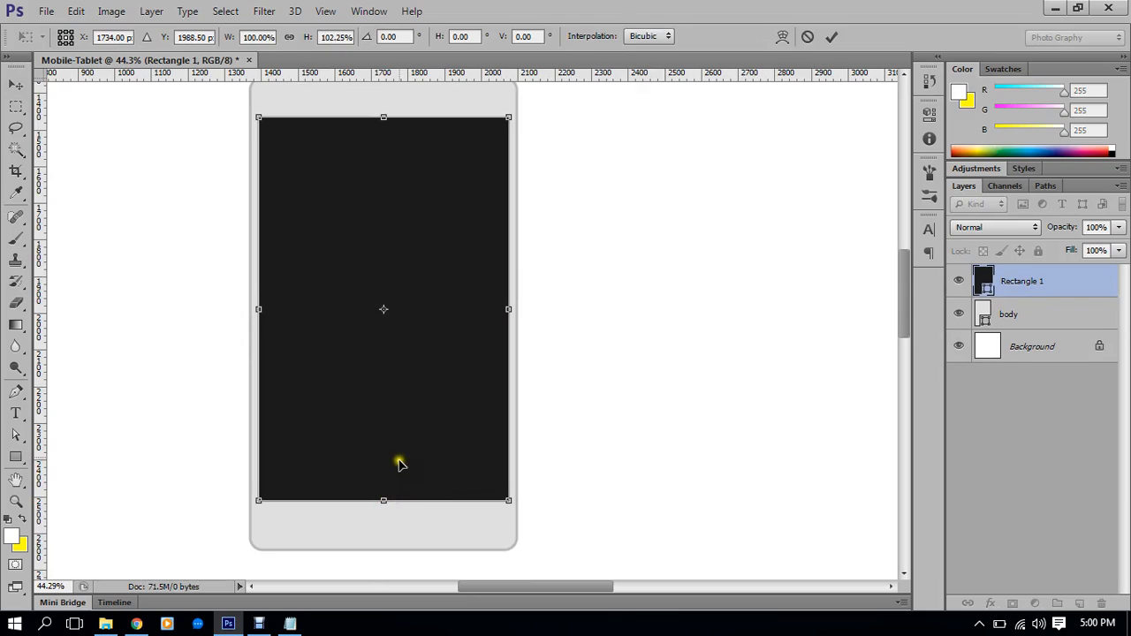
scroll(406, 407, "up", 1)
left_click_drag(386, 138, 386, 135)
double_click(461, 205)
scroll(495, 265, "down", 1)
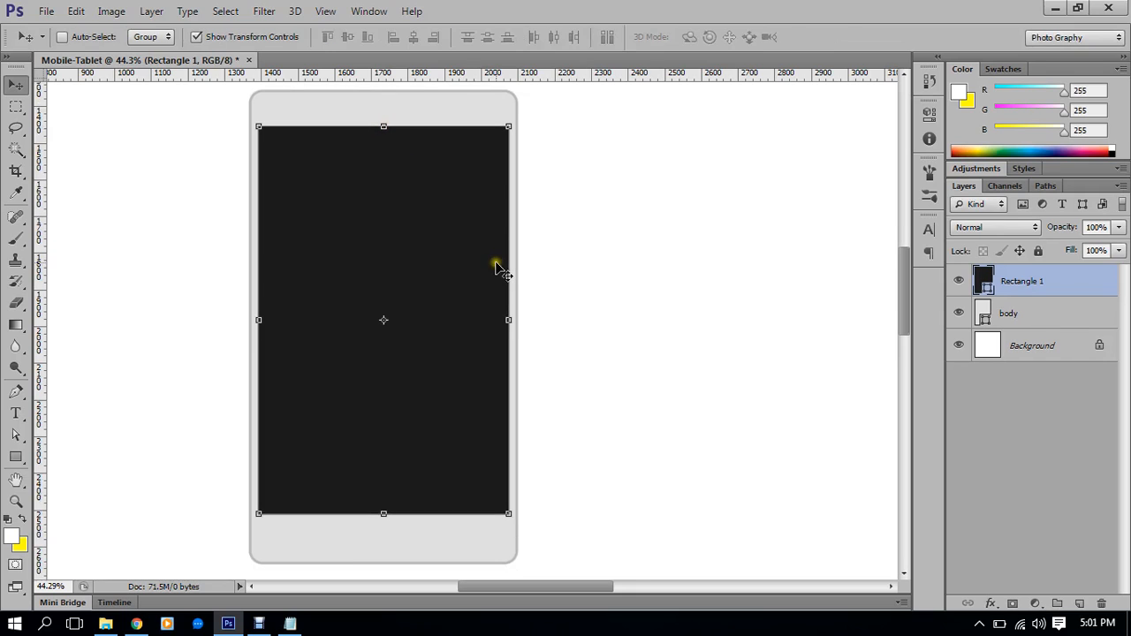
scroll(497, 278, "down", 1)
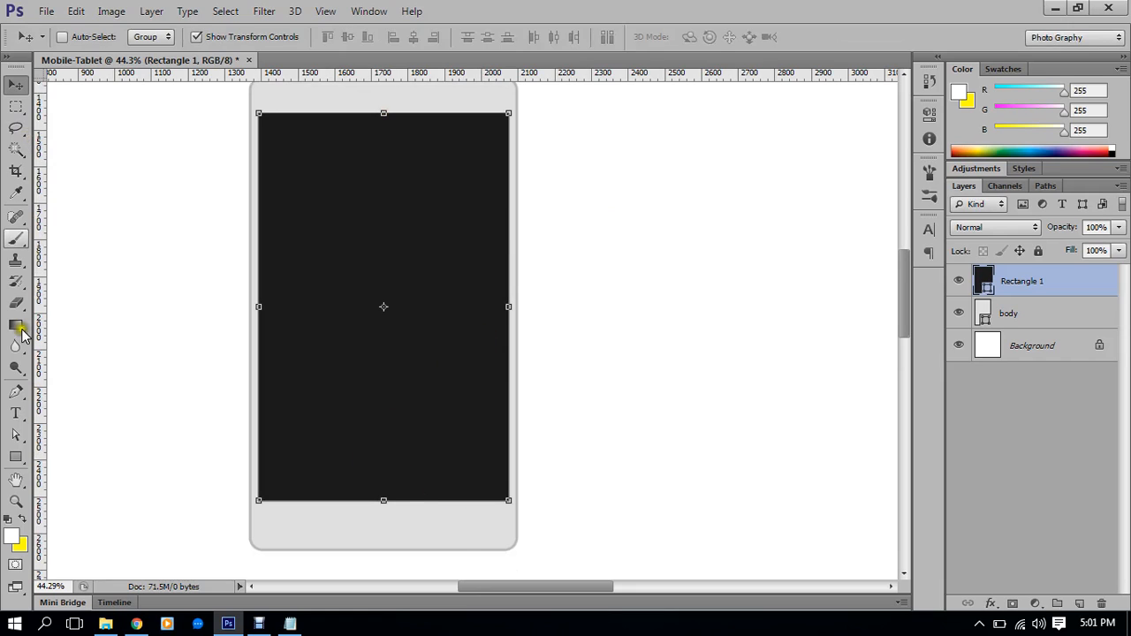
Select the light-gray body with Path Selection and inspect its outline's anchor points
left_click(16, 435)
left_click(203, 509)
left_click(342, 541)
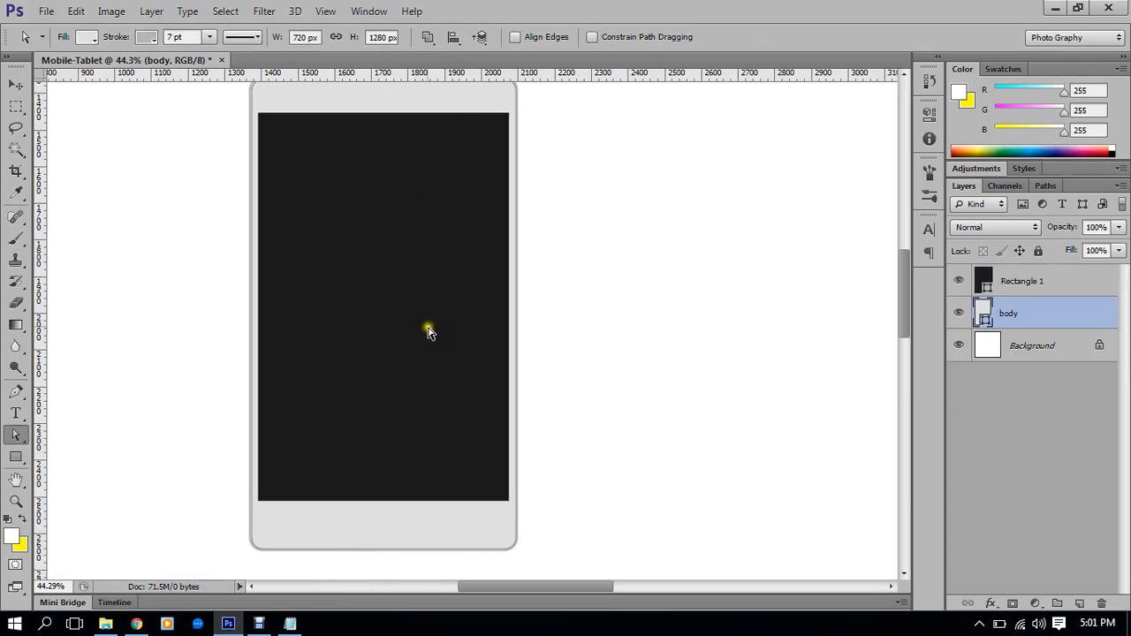
scroll(353, 482, "down", 3)
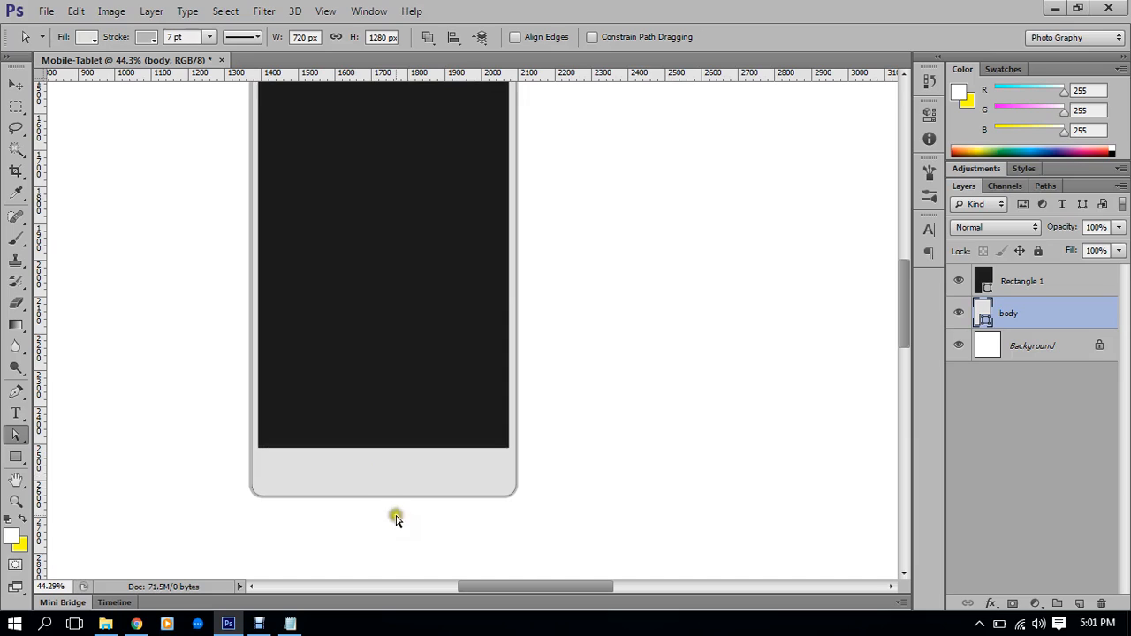
left_click(509, 497)
left_click(454, 476)
scroll(509, 293, "up", 1)
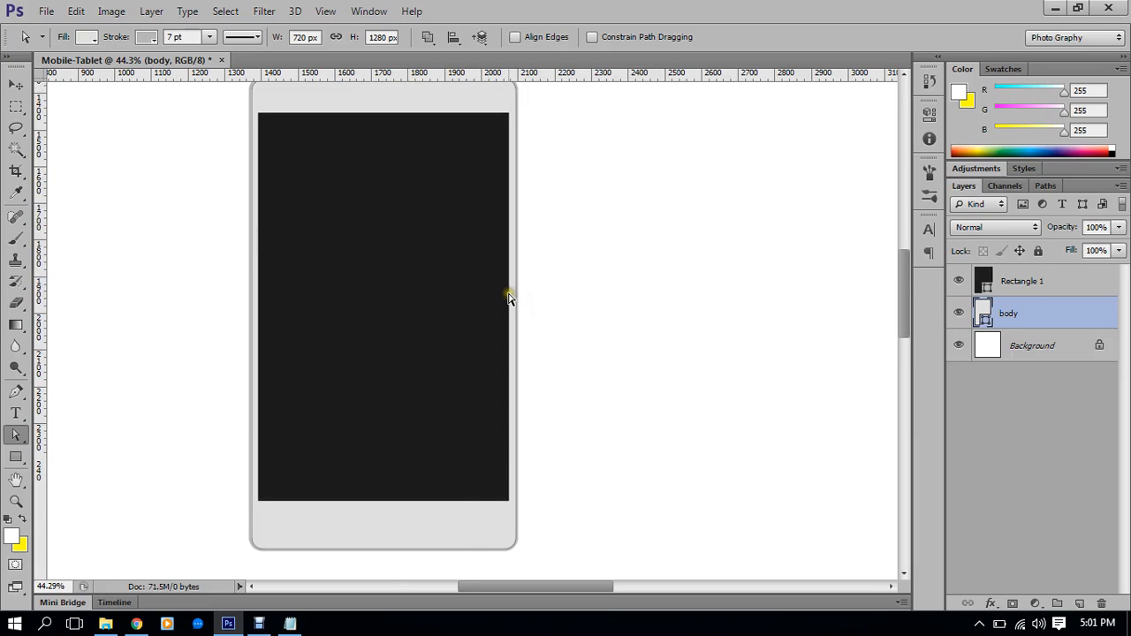
scroll(509, 301, "down", 1)
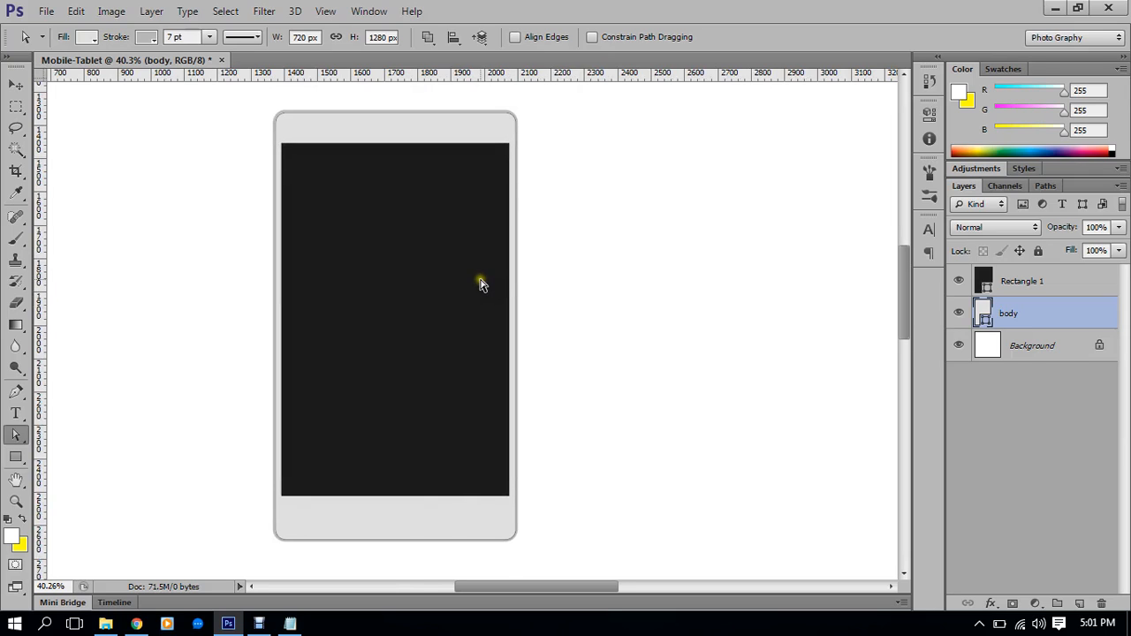
scroll(480, 284, "up", 1)
scroll(444, 247, "down", 10)
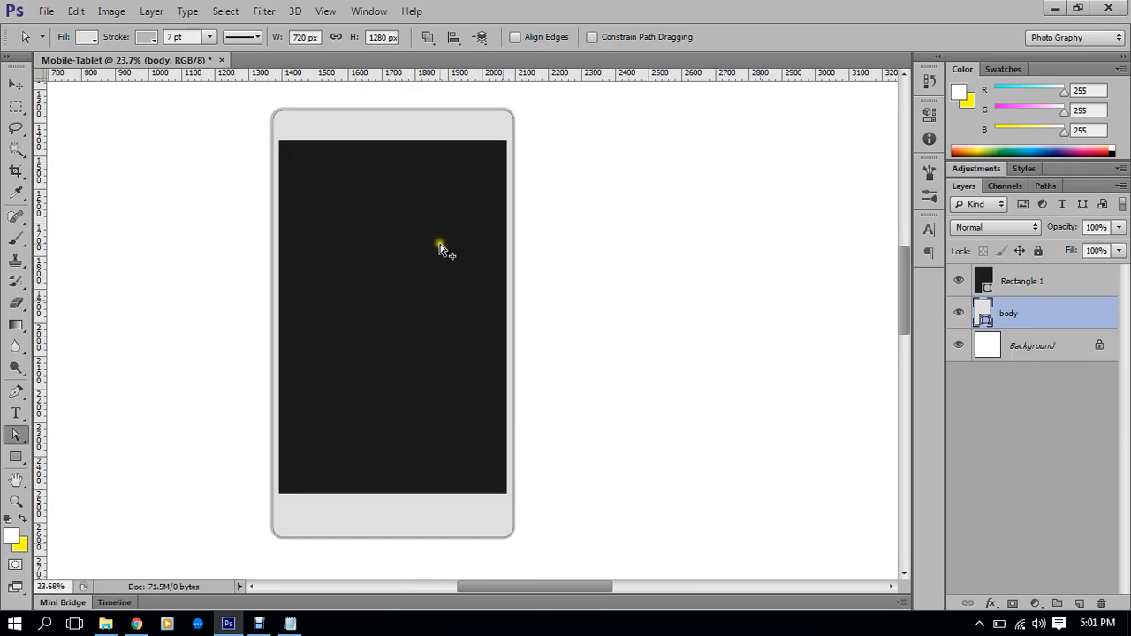
scroll(444, 251, "down", 1)
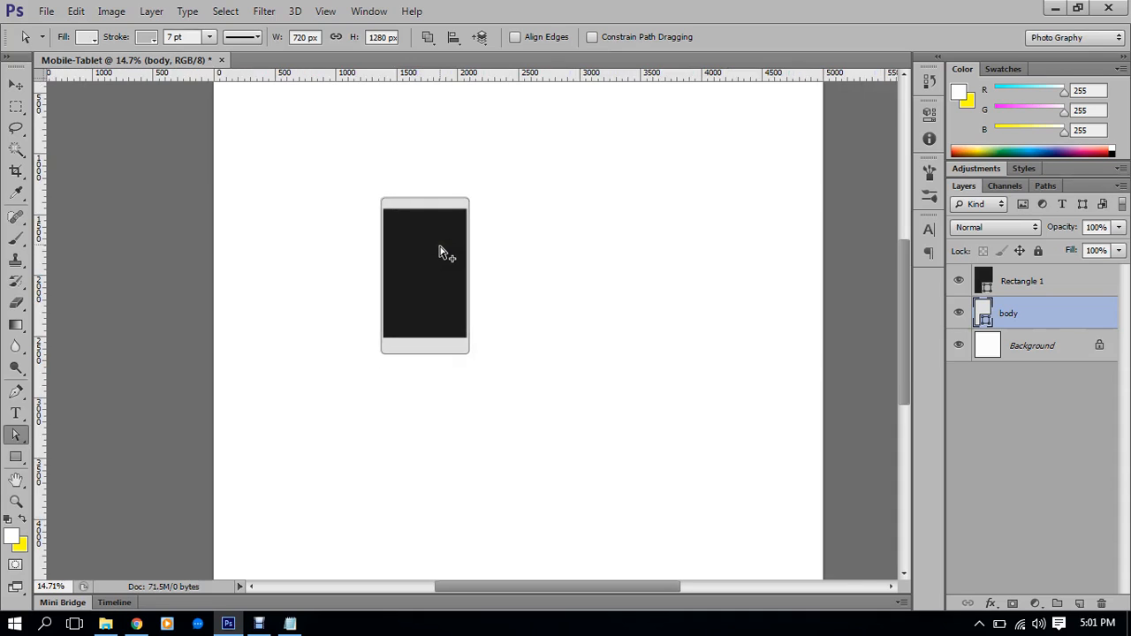
scroll(441, 246, "up", 6)
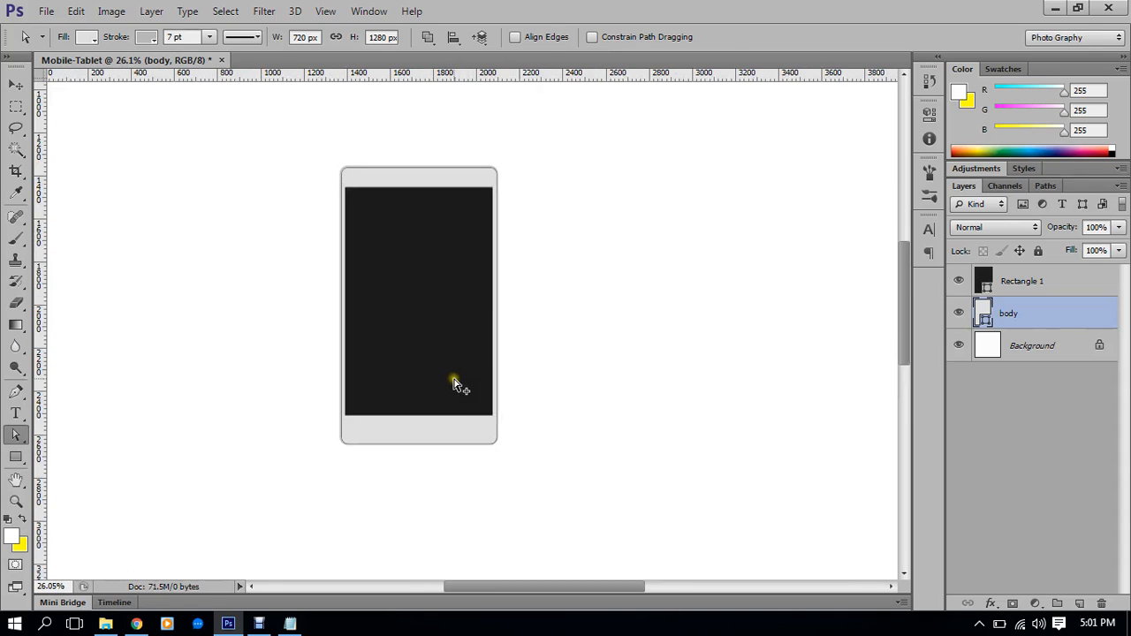
scroll(449, 409, "up", 4)
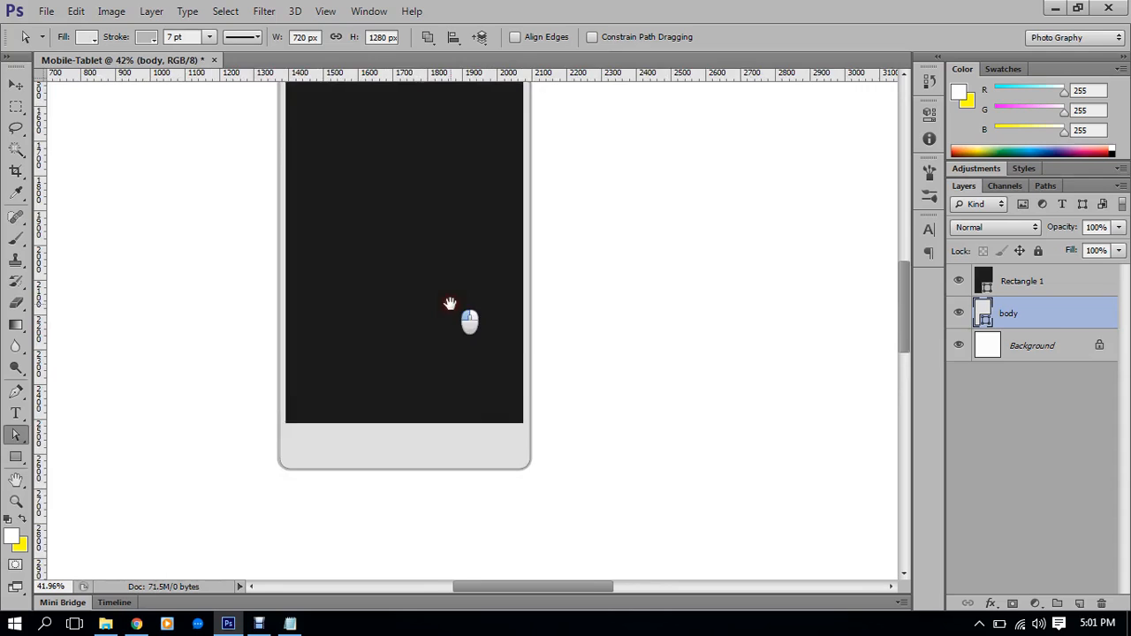
Pan across the tablet mockup and select the Rectangle 1 layer again
left_click_drag(450, 303, 502, 403)
scroll(466, 138, "up", 2)
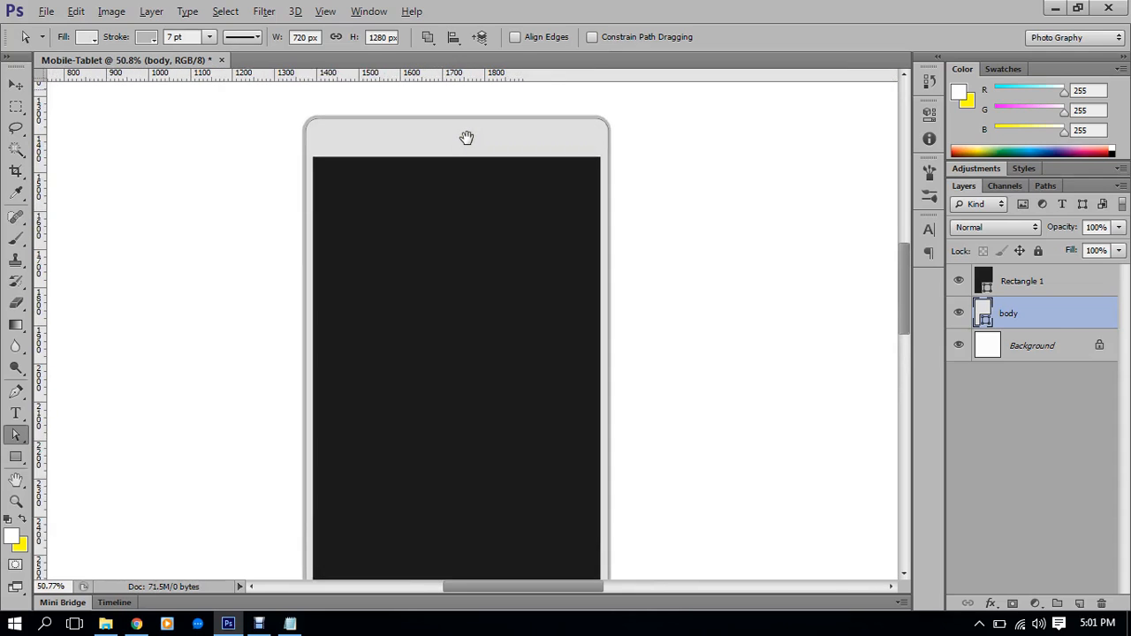
scroll(472, 185, "down", 1)
scroll(472, 193, "up", 2)
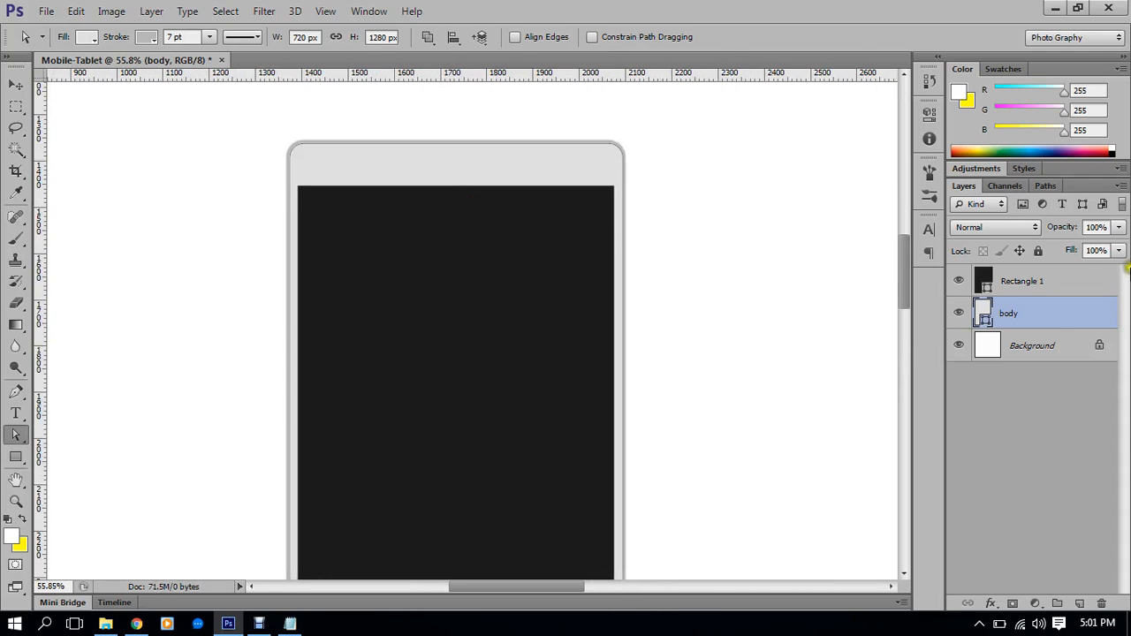
left_click(1030, 282)
Rename the Rectangle 1 layer to 'Display' and pan to the tablet's top edge
double_click(1020, 283)
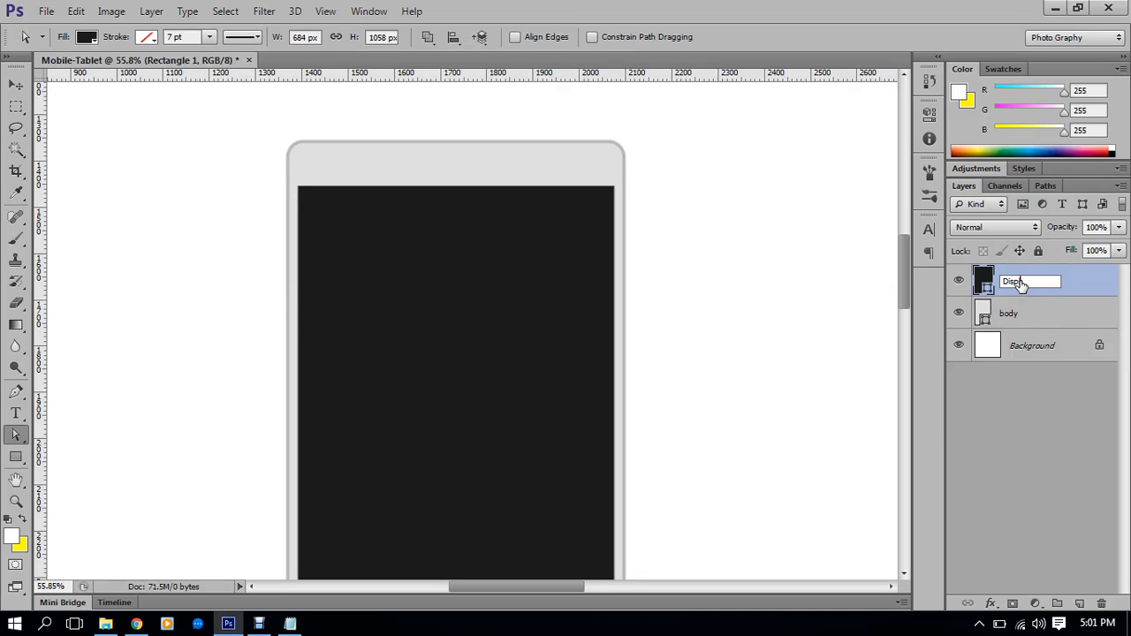
type("Display")
key("Return")
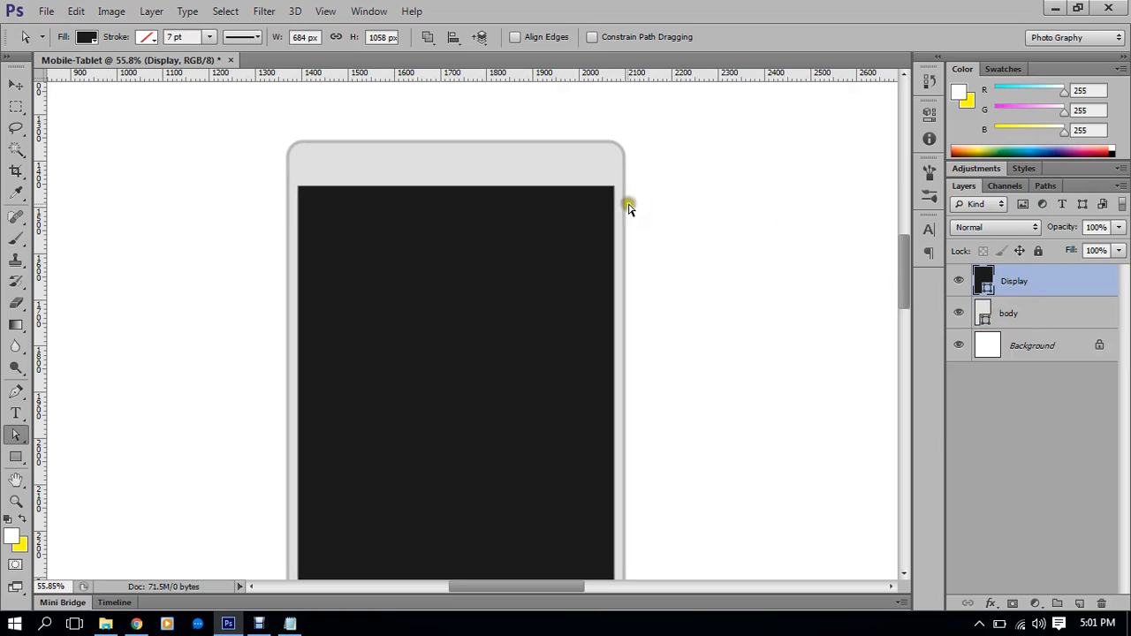
scroll(492, 165, "up", 5)
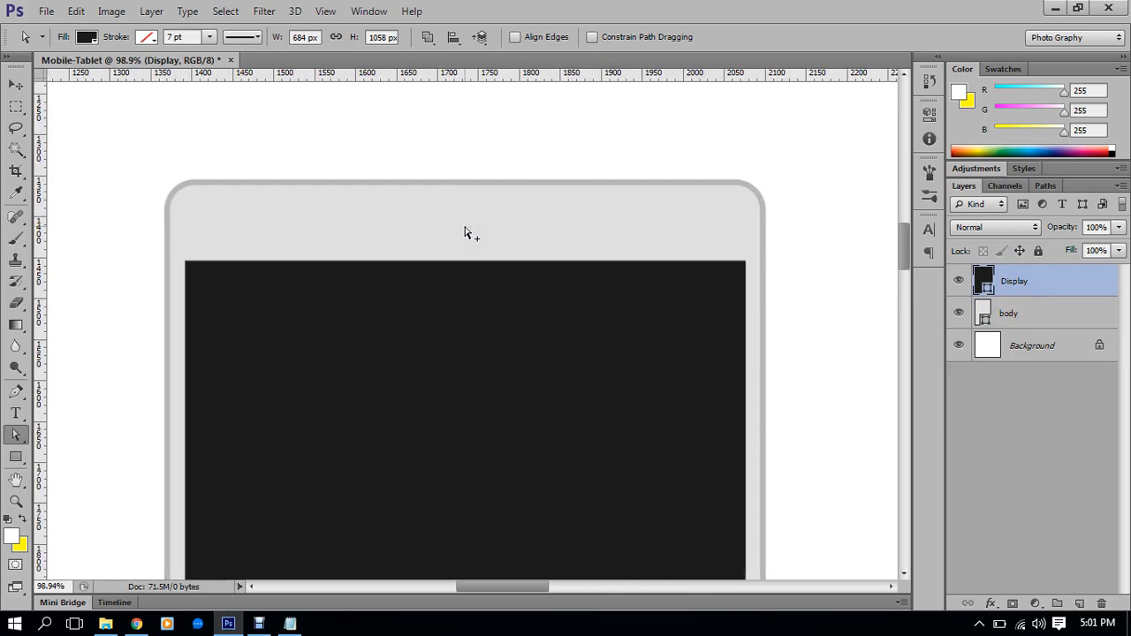
scroll(468, 232, "up", 2)
left_click_drag(564, 260, 561, 274)
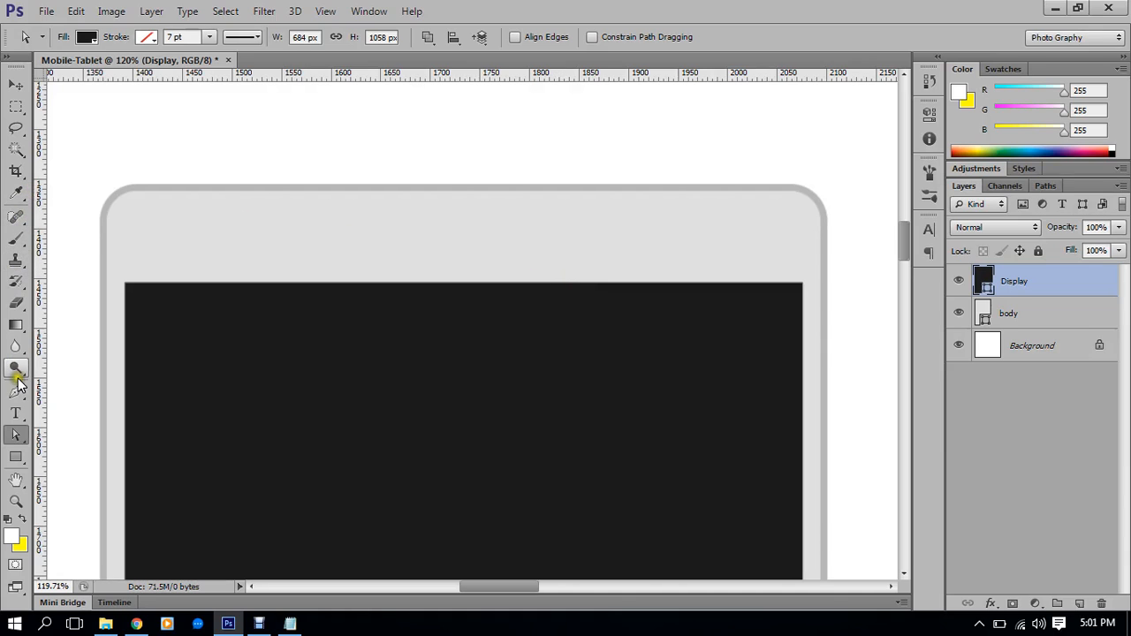
Draw a 130×15 px rounded rectangle on the tablet's top bezel
left_click(17, 456)
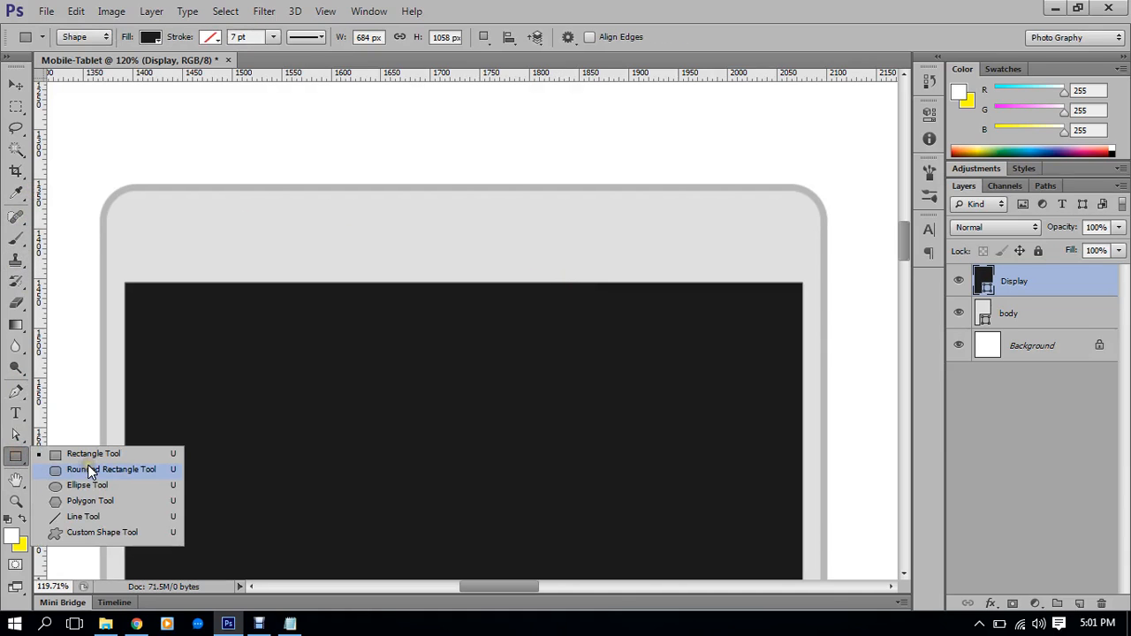
left_click(88, 465)
left_click_drag(372, 227, 499, 237)
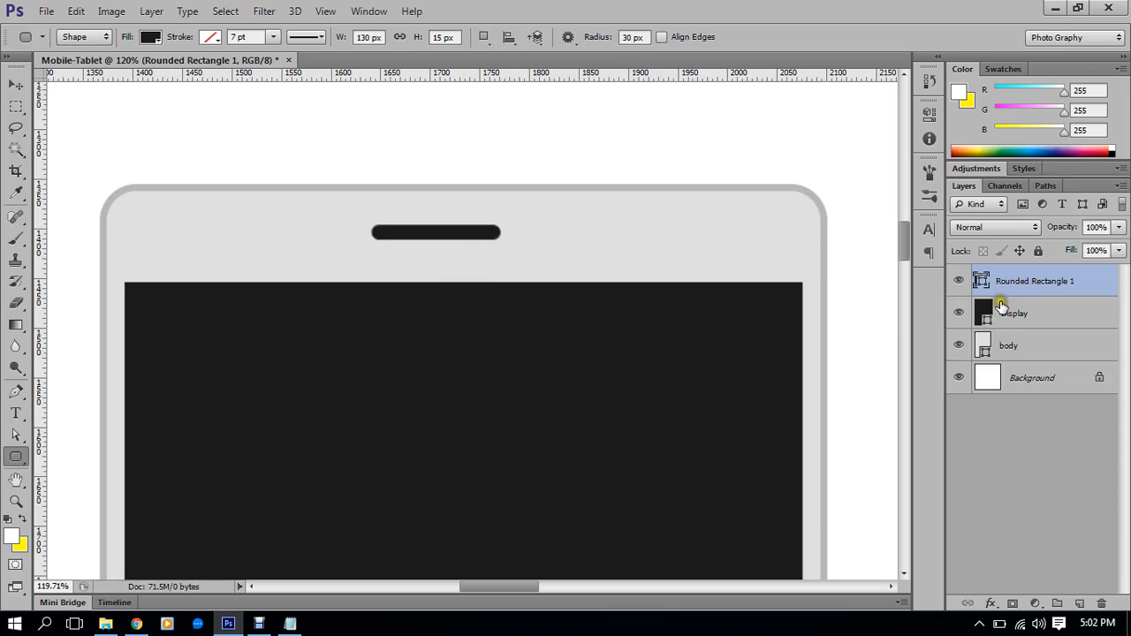
Fill the slot with the outline's light gray (#b7b7b7) and rename its layer Speaker
double_click(980, 281)
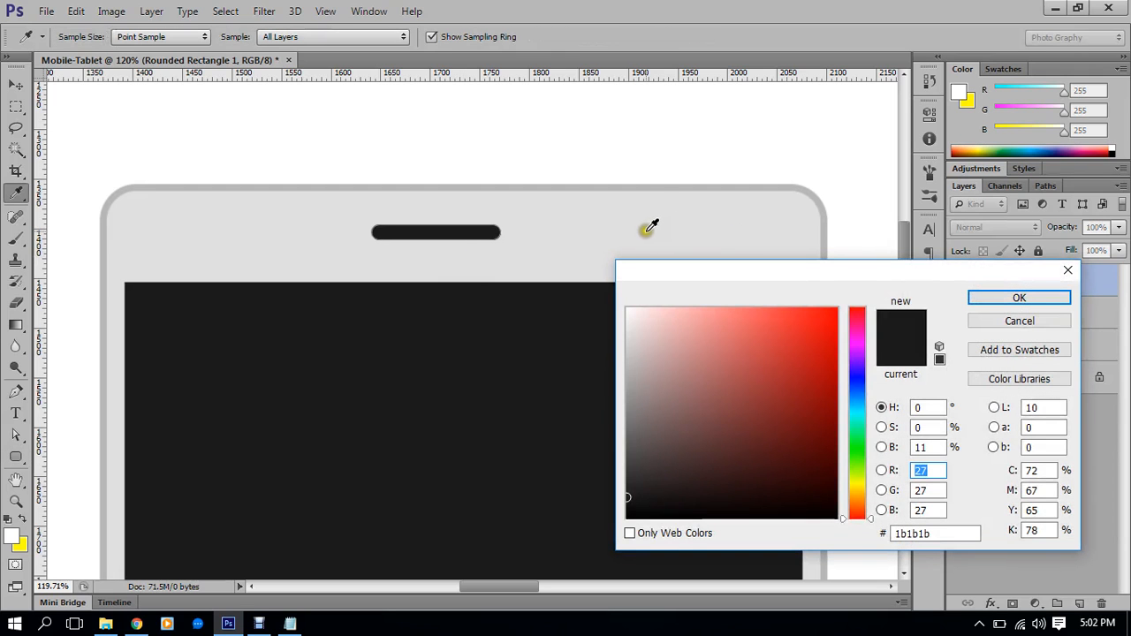
left_click(642, 187)
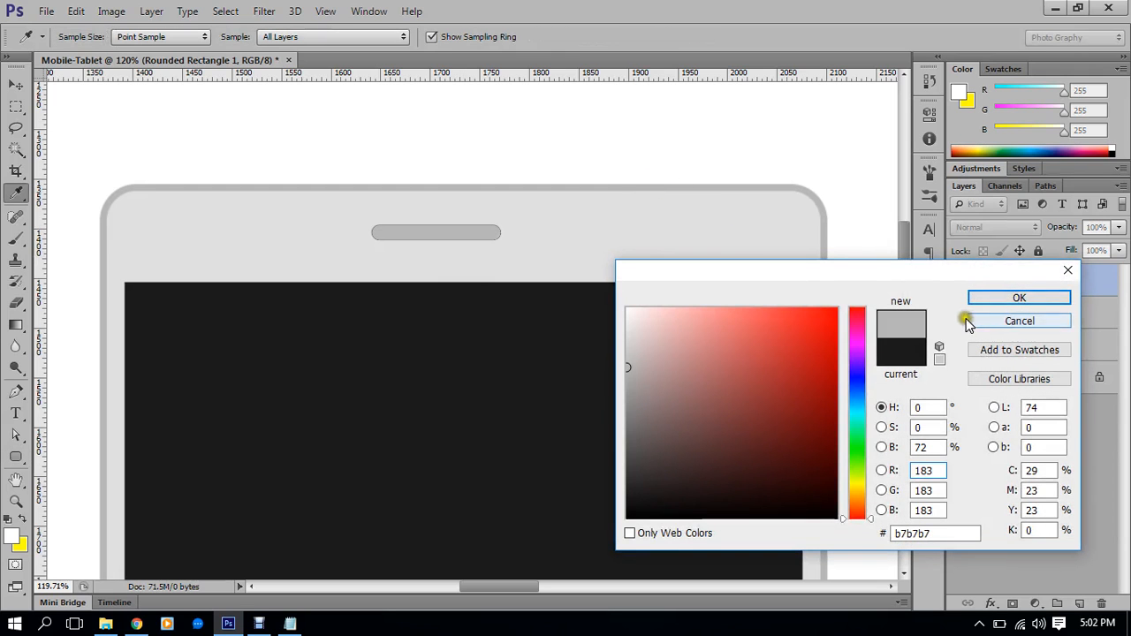
left_click(1002, 301)
double_click(1037, 281)
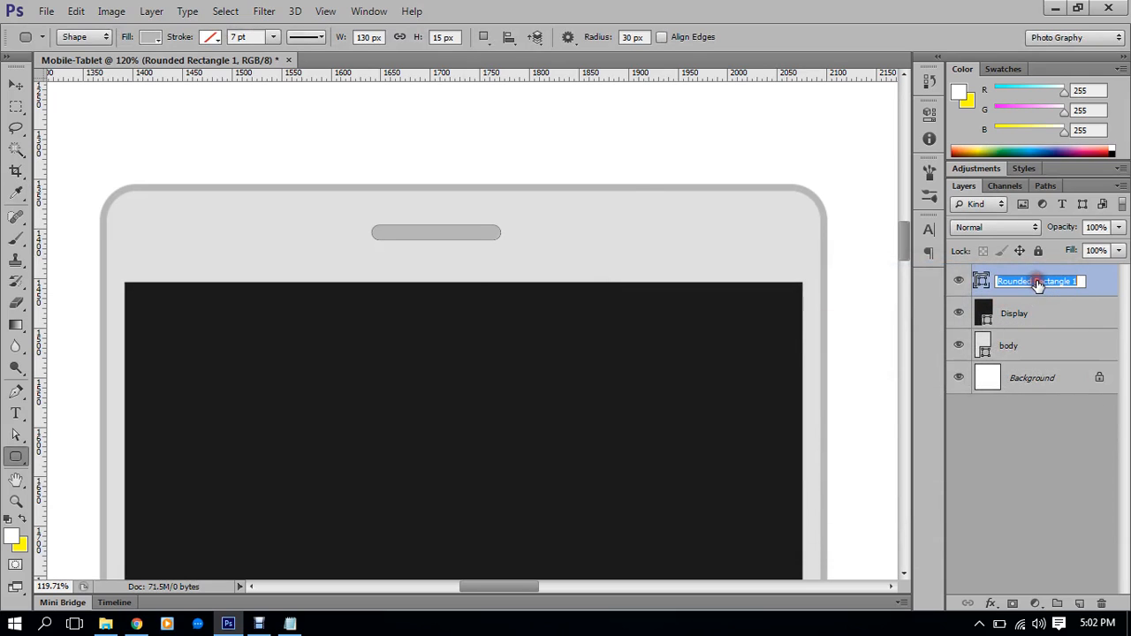
type("Speaker")
key("Return")
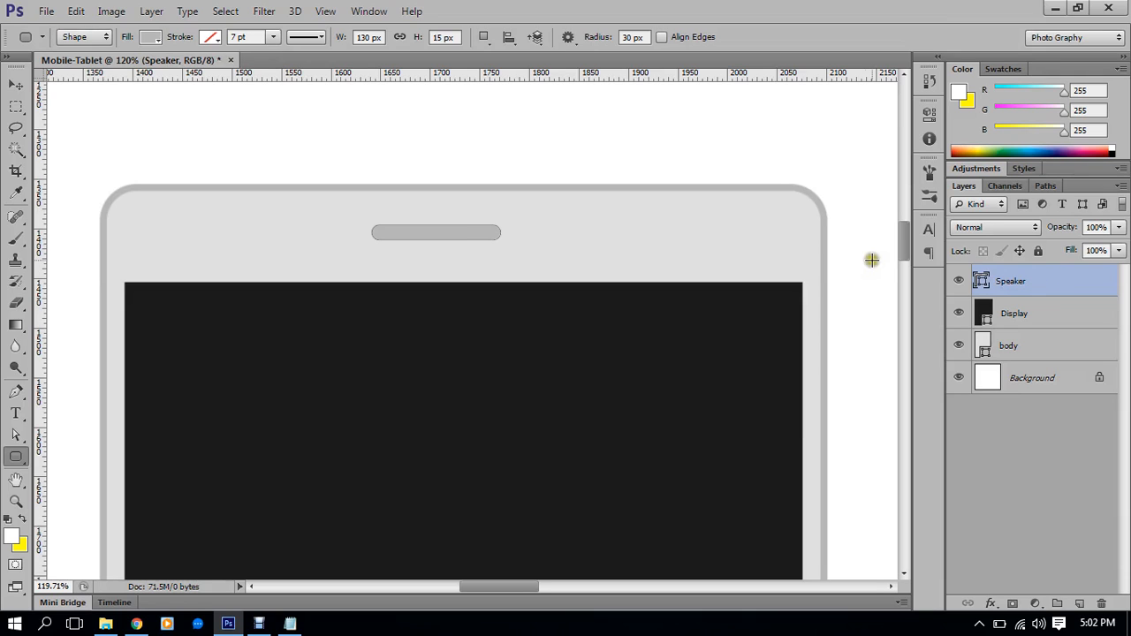
Select the Speaker and tablet body layers and align their horizontal centres
left_click(16, 85)
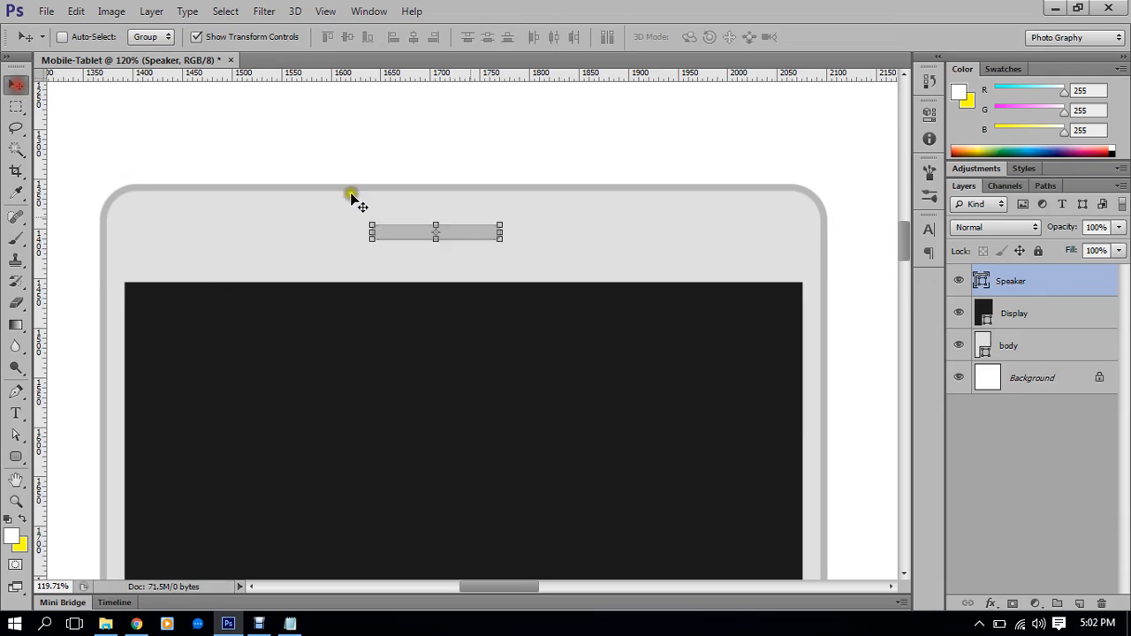
left_click(1022, 311, "ctrl")
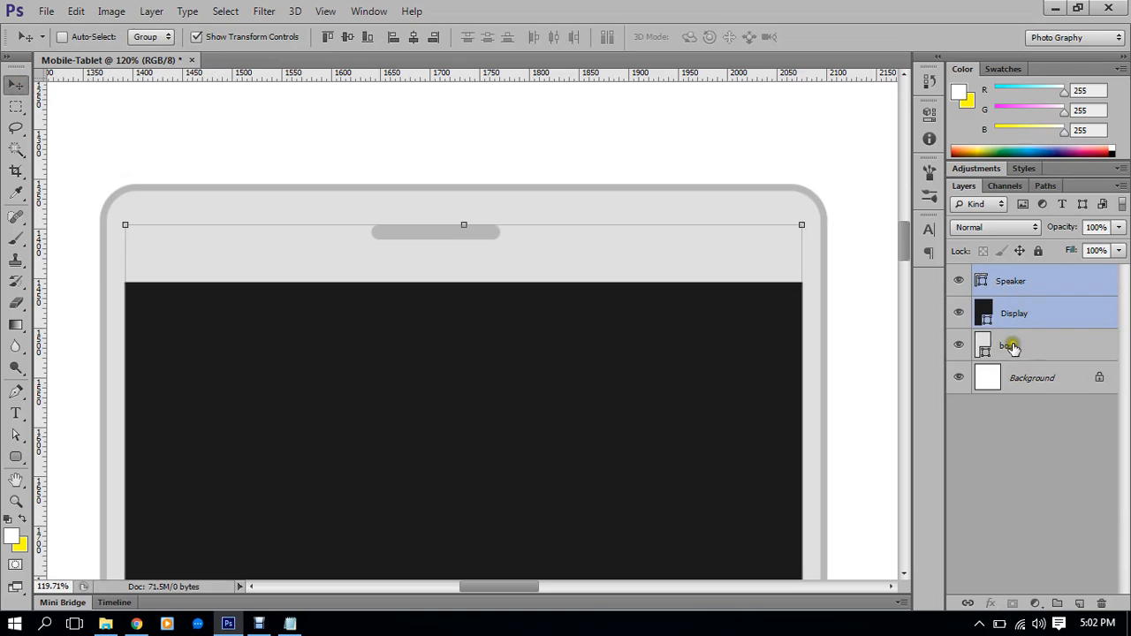
left_click(1013, 309, "ctrl")
left_click(1015, 351, "ctrl")
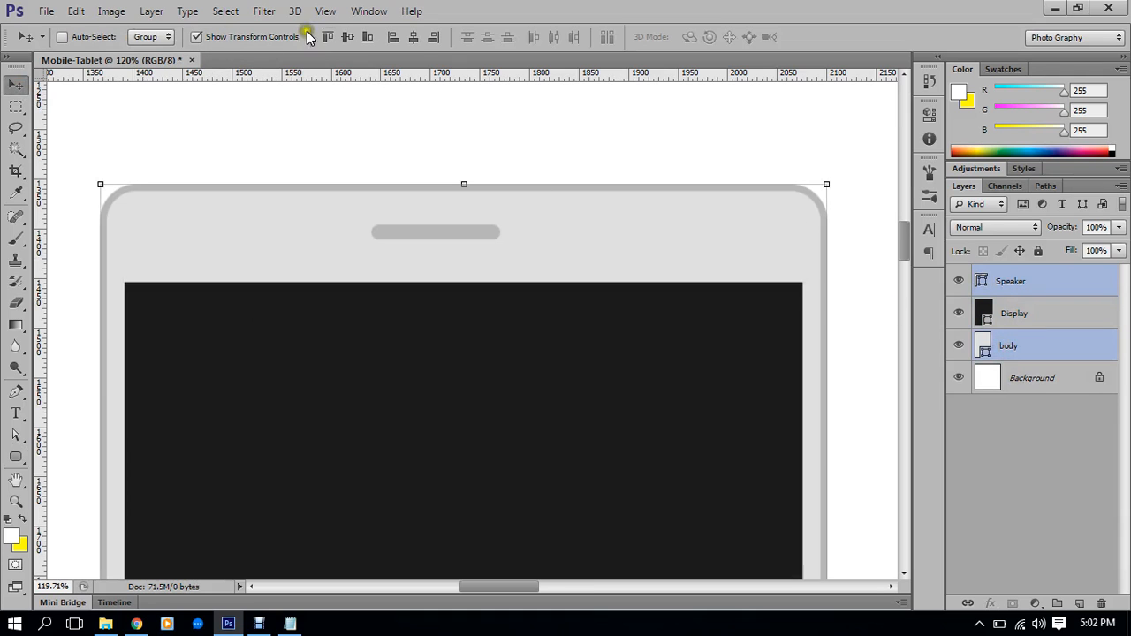
left_click(414, 37)
scroll(544, 221, "up", 1)
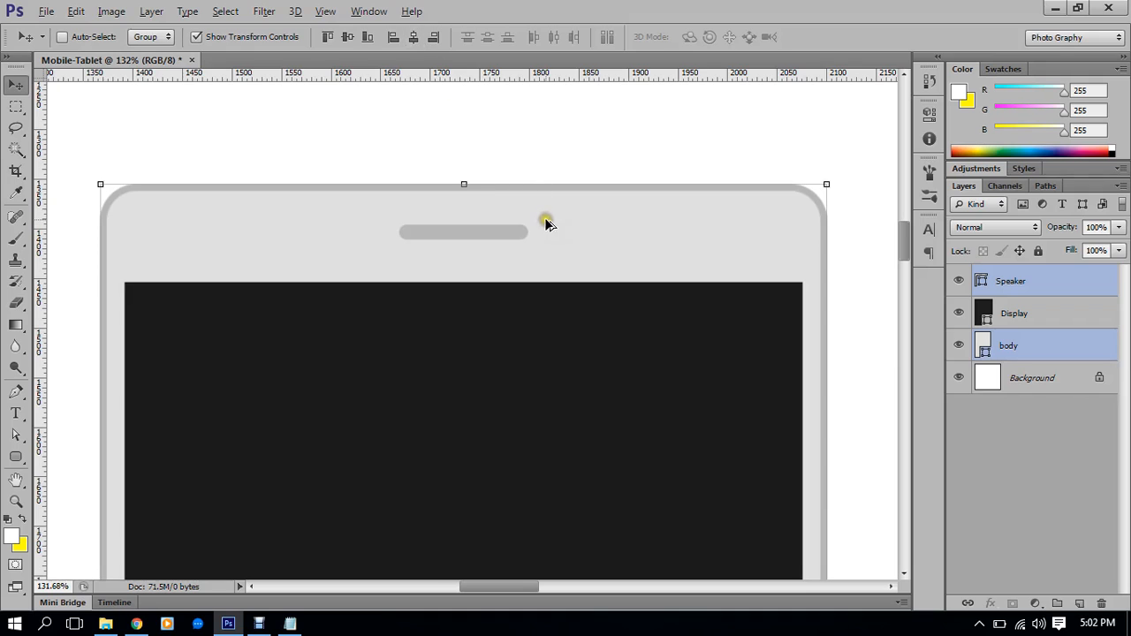
left_click_drag(511, 304, 529, 285)
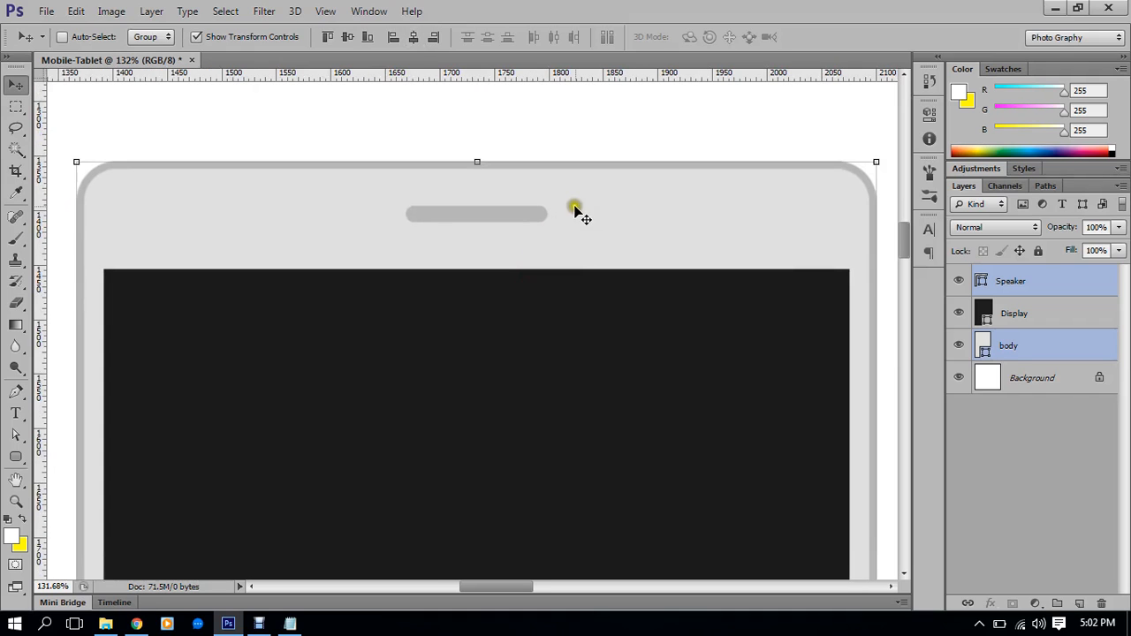
left_click_drag(815, 284, 794, 275)
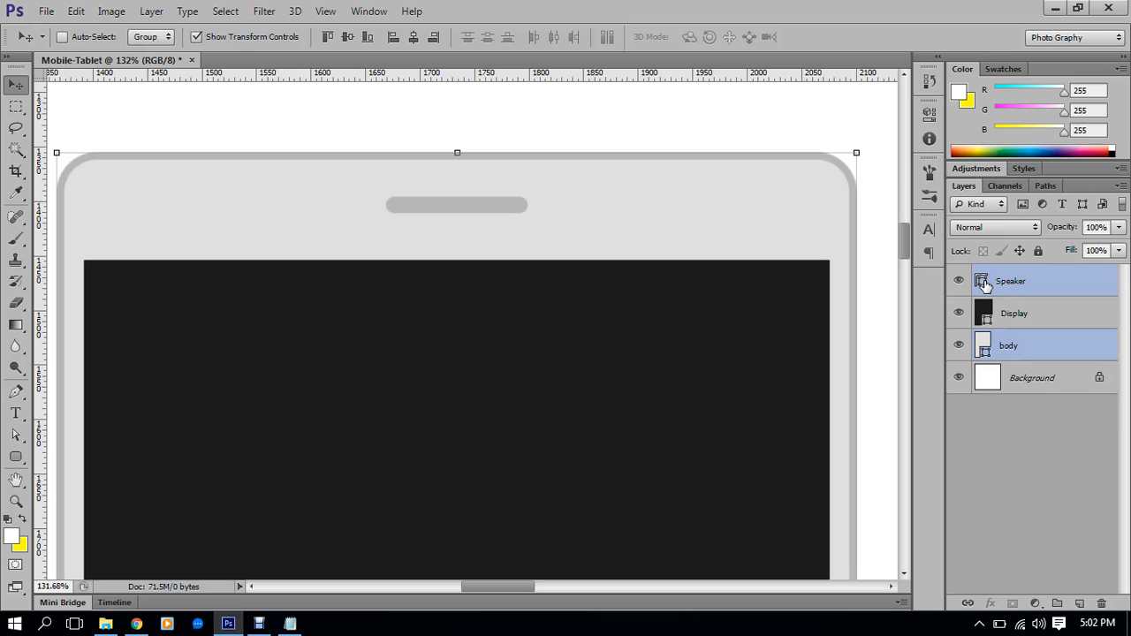
Zoom in on the speaker slot at the tablet's top and select only the Speaker layer
scroll(628, 292, "down", 6)
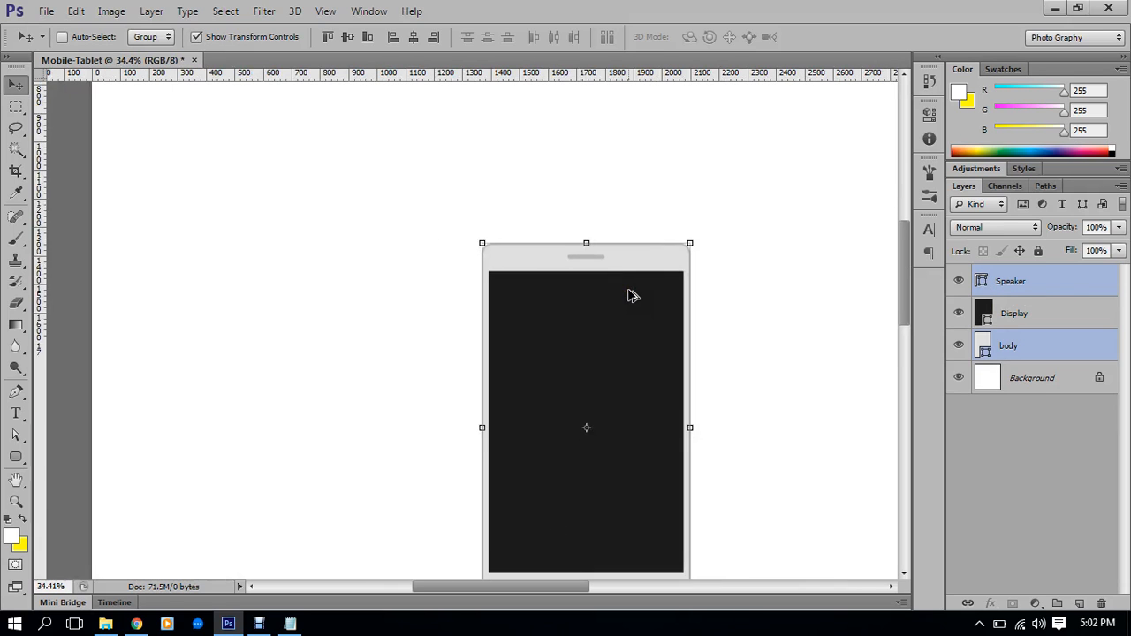
scroll(629, 292, "down", 2)
scroll(685, 223, "up", 1)
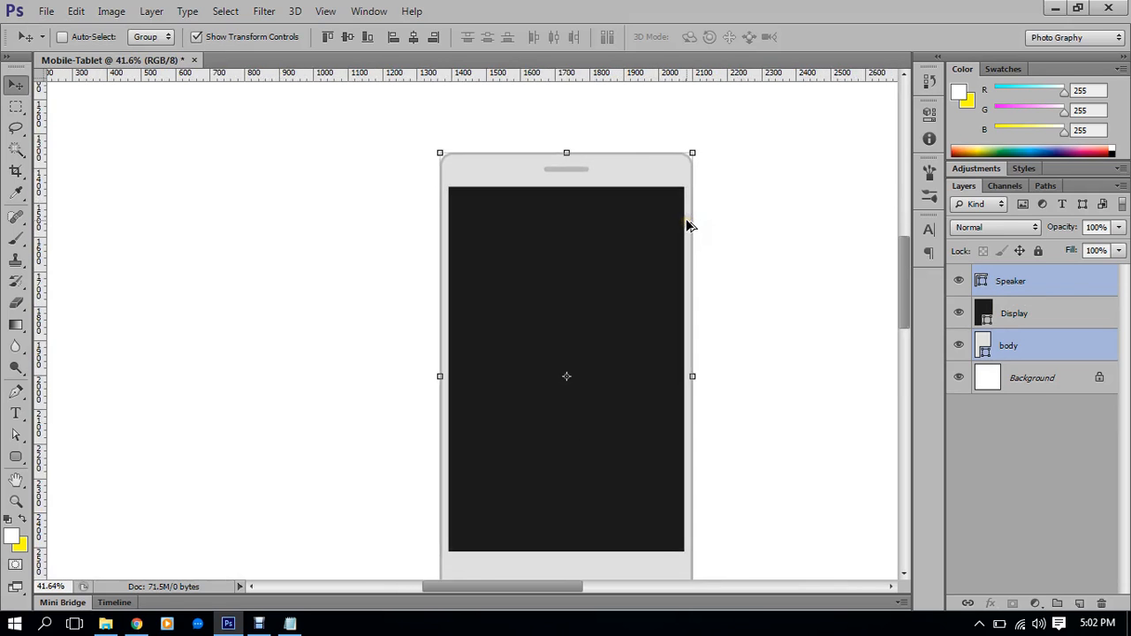
scroll(690, 221, "down", 1)
scroll(690, 220, "up", 1)
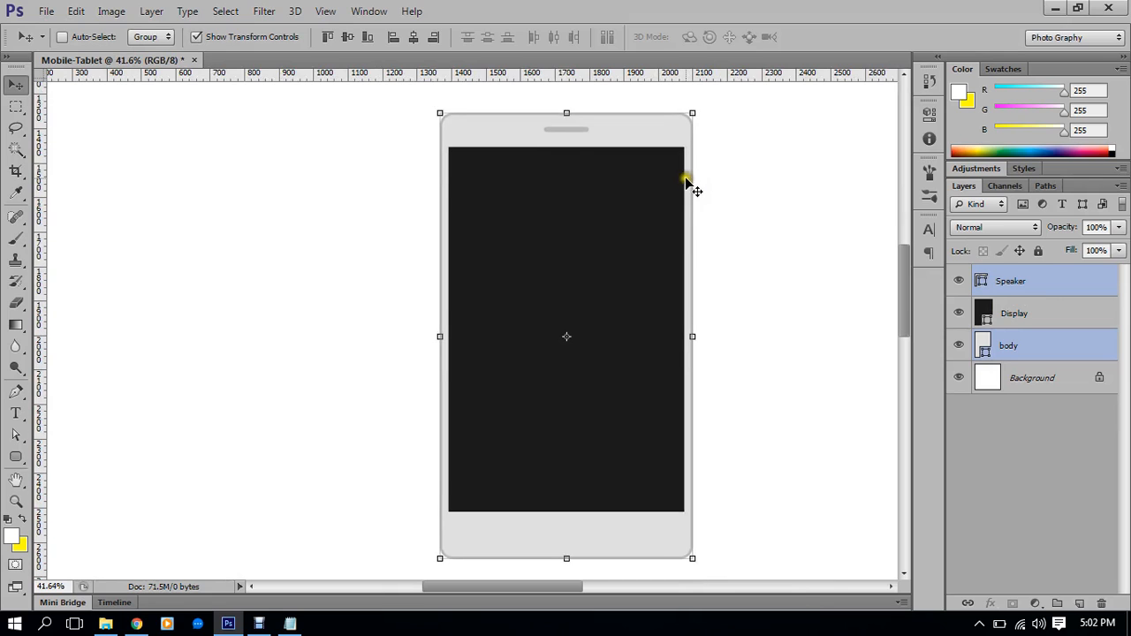
scroll(626, 147, "up", 3)
scroll(583, 133, "up", 4)
left_click_drag(566, 131, 587, 205)
scroll(699, 215, "right", 3)
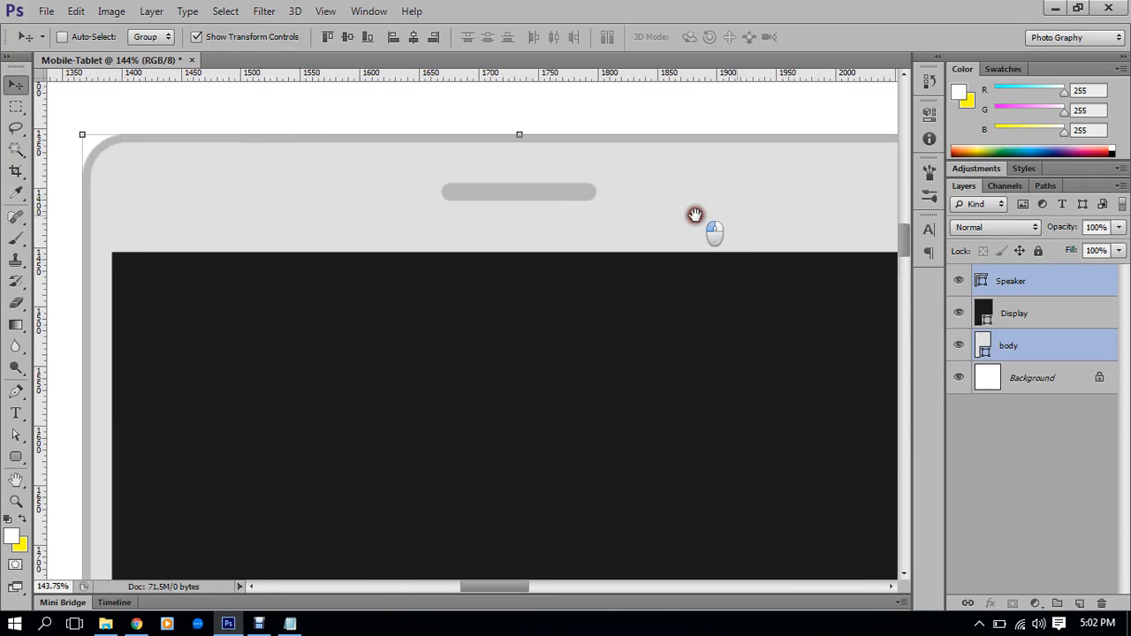
left_click(1054, 275)
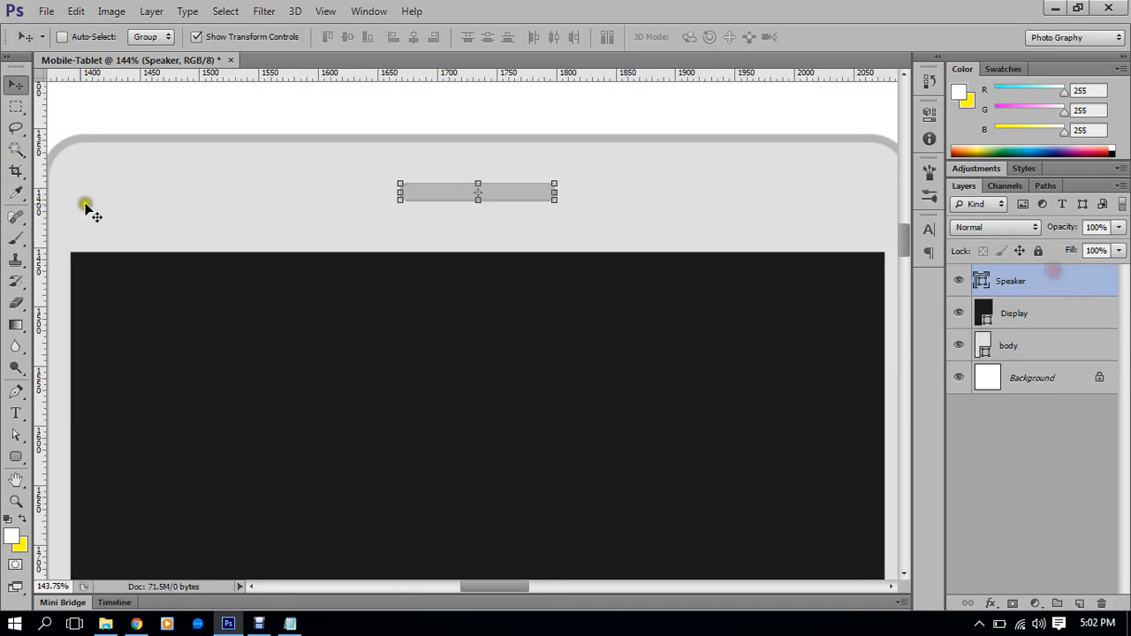
left_click(15, 456)
Draw a 15×15 px circle right of the speaker slot with the Ellipse Tool
left_click(56, 485)
left_click_drag(725, 177, 523, 237)
scroll(583, 242, "up", 5)
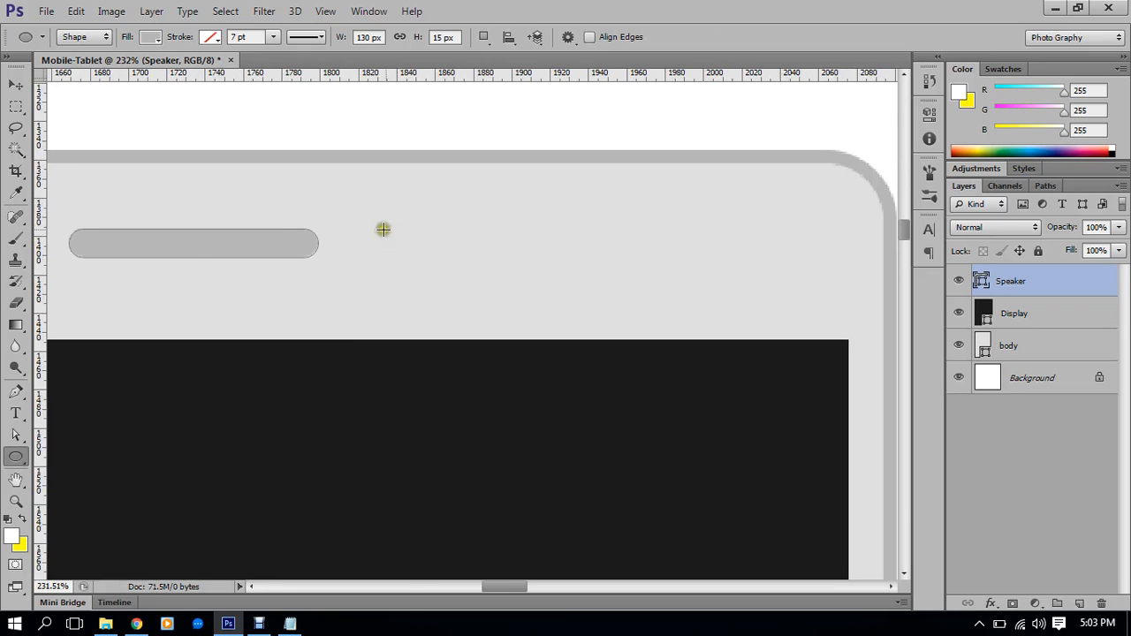
left_click_drag(400, 230, 421, 254)
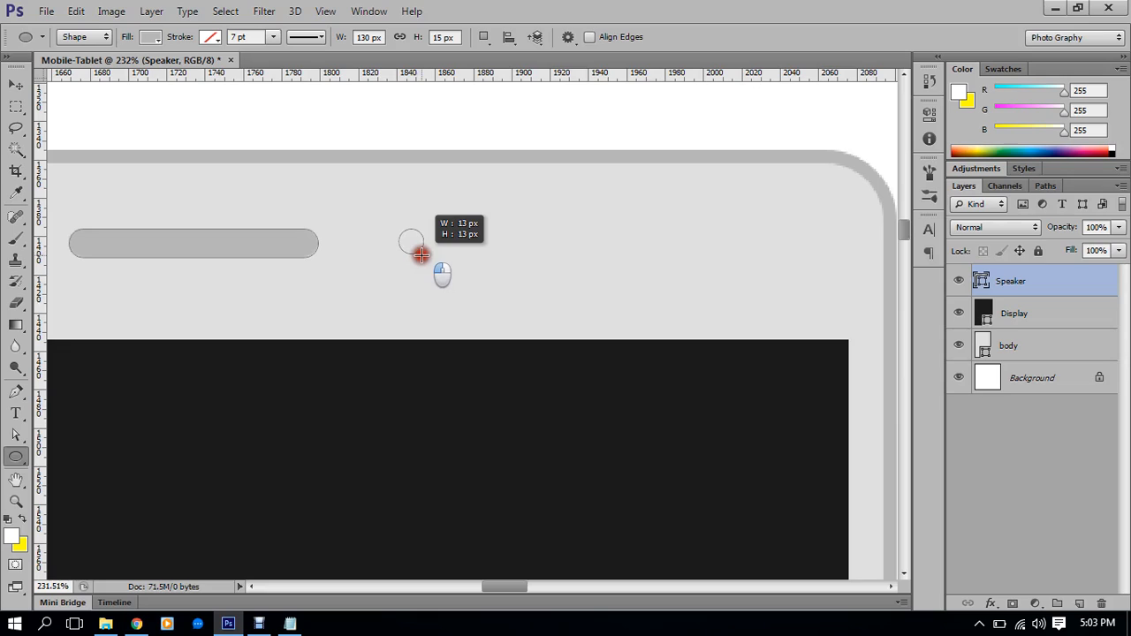
left_click_drag(420, 254, 424, 259)
left_click_drag(285, 262, 387, 309)
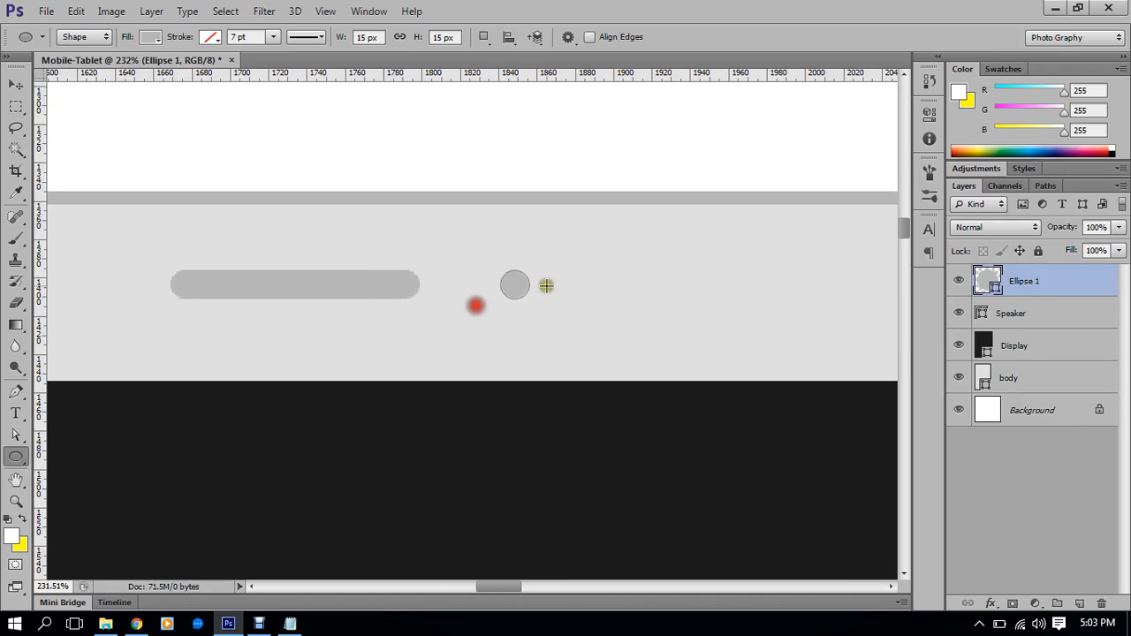
scroll(538, 289, "up", 4)
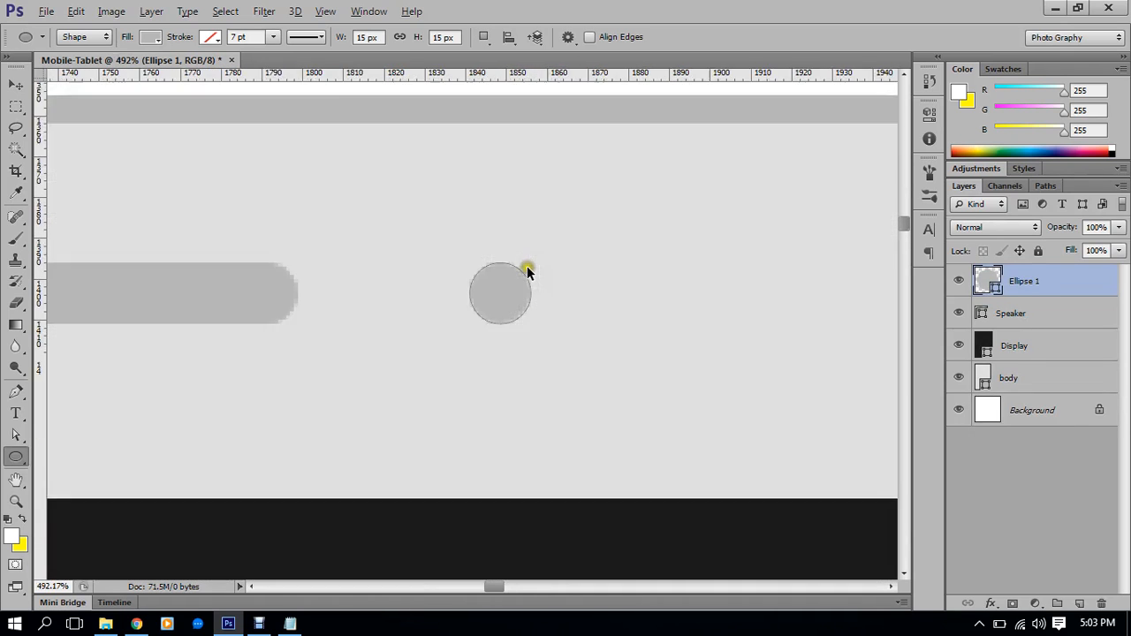
scroll(527, 272, "down", 1)
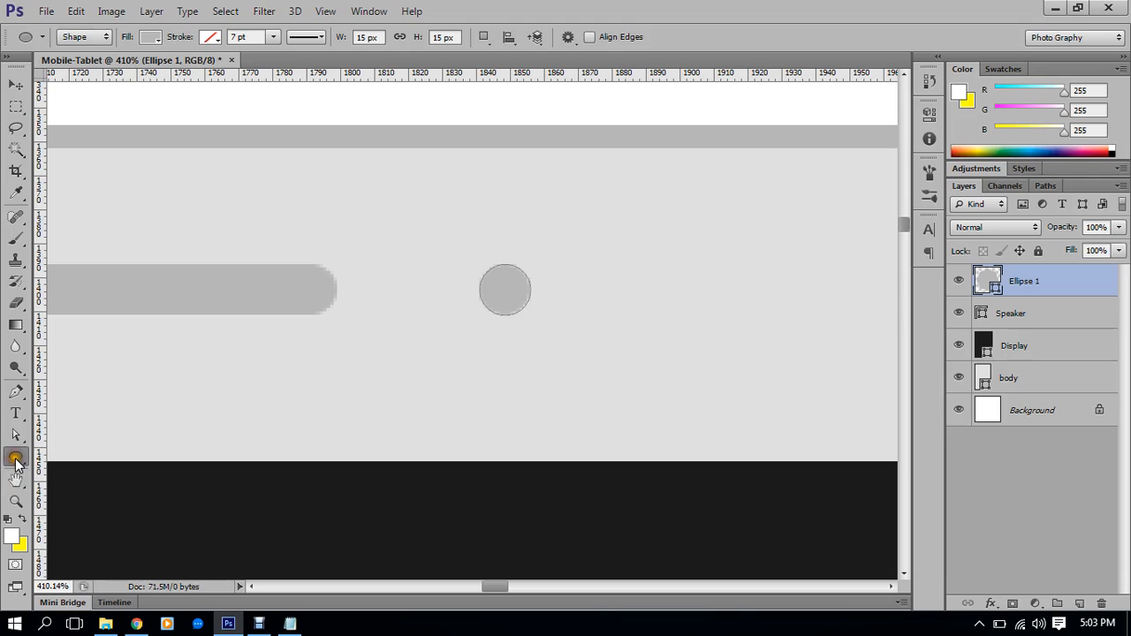
Set the circle's fill colour to darker gray #9c9c9c
left_click(151, 36)
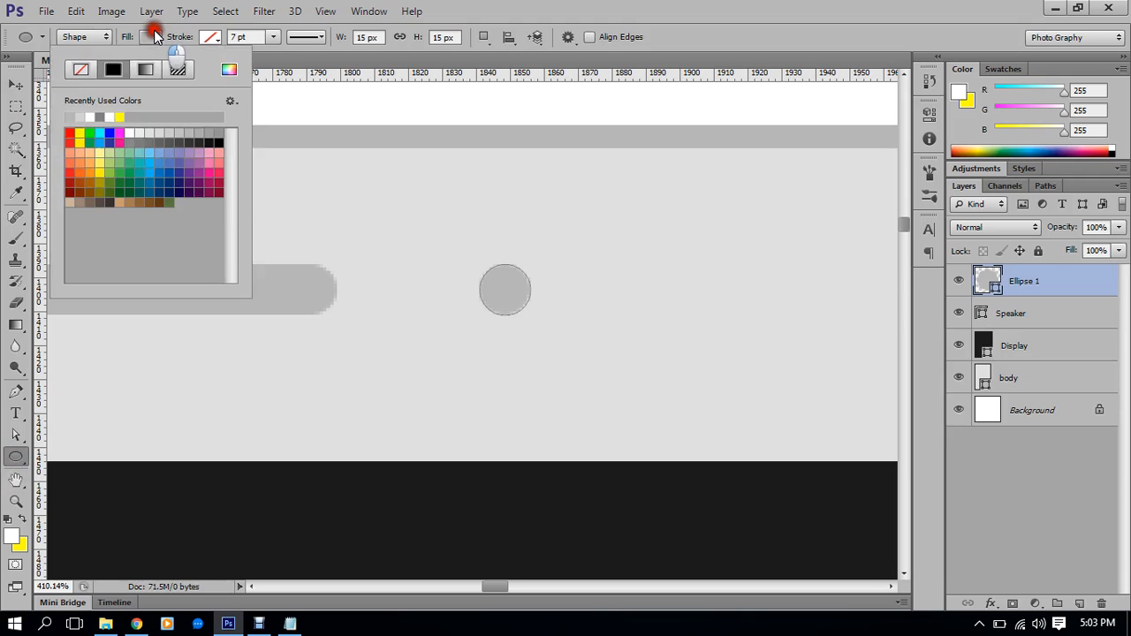
left_click(229, 69)
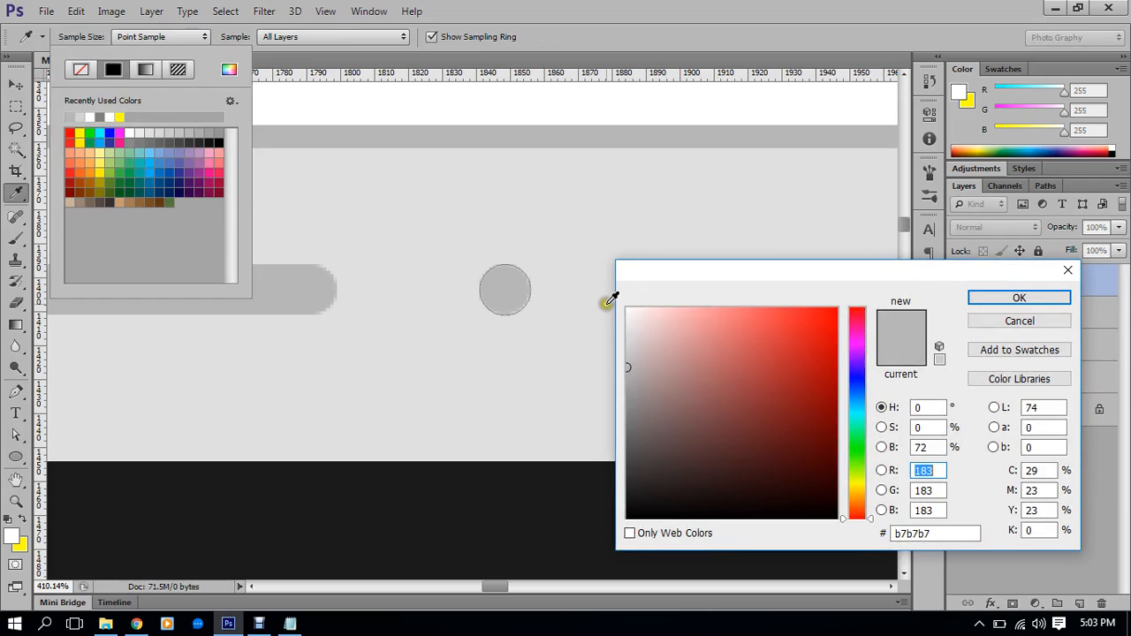
left_click_drag(631, 368, 623, 391)
left_click(1019, 297)
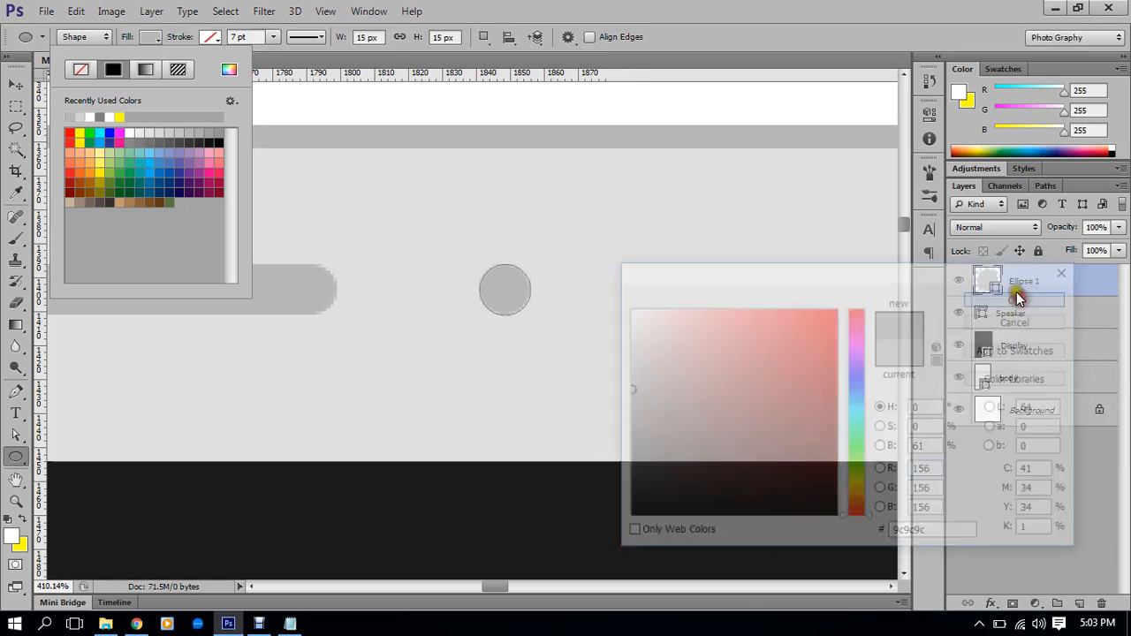
Give the circle a solid light gray stroke
left_click(212, 37)
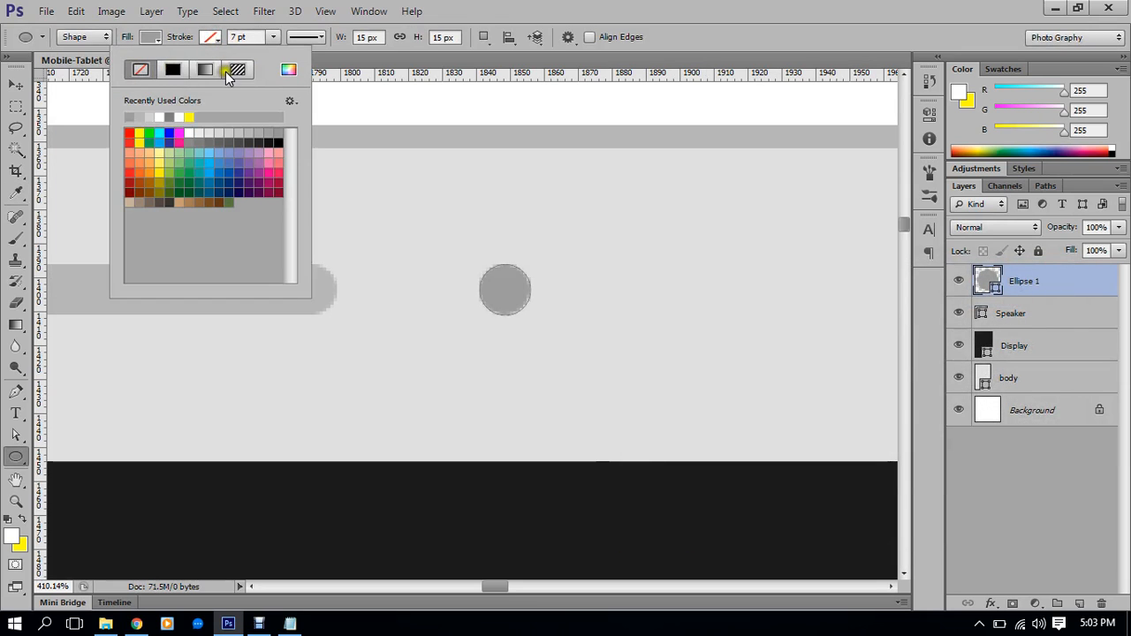
left_click(173, 69)
left_click(288, 71)
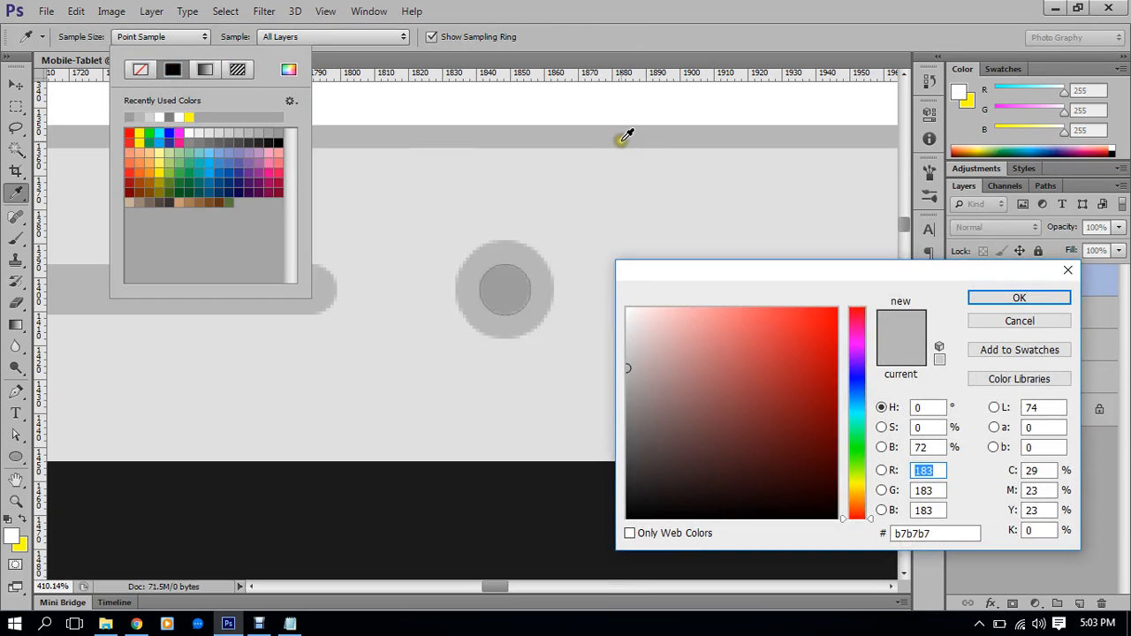
left_click(994, 295)
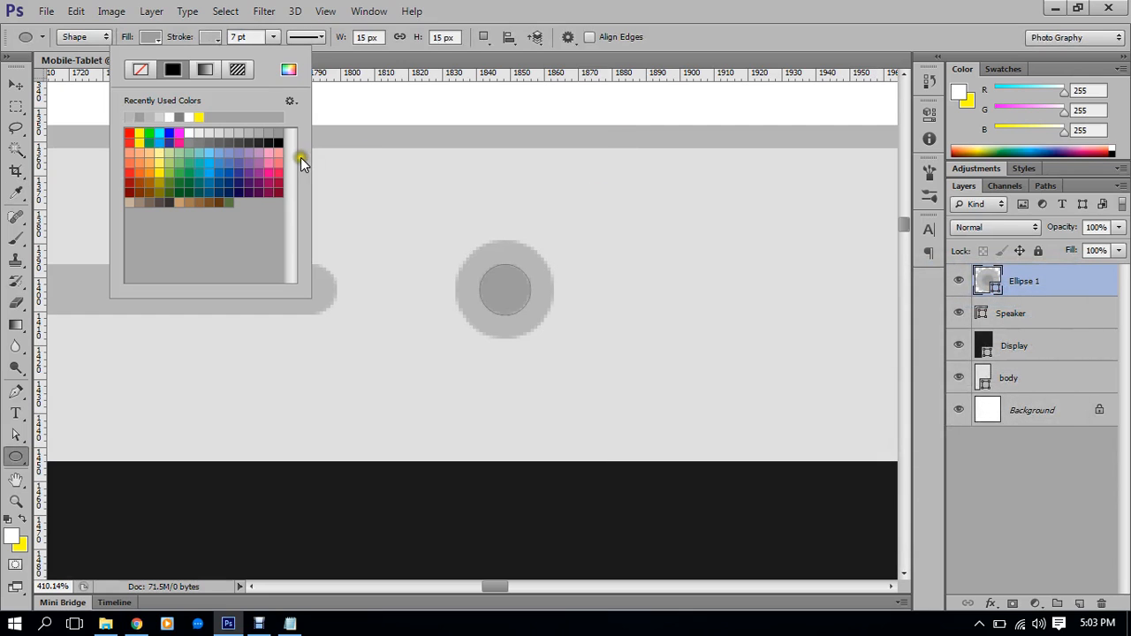
left_click(215, 38)
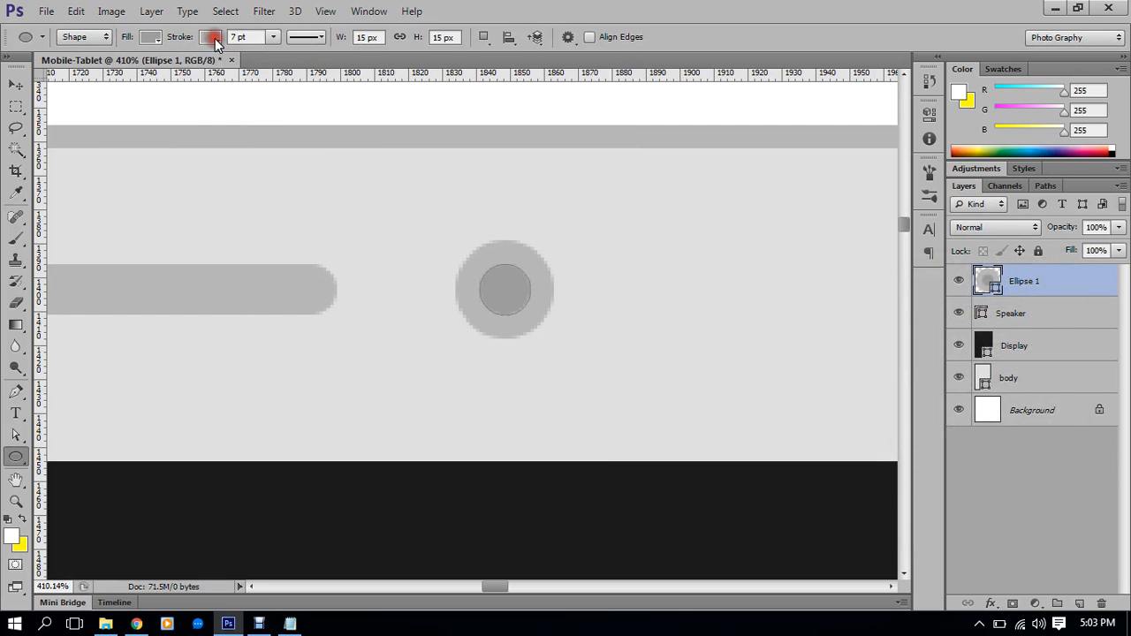
Align the circle's stroke Inside via Stroke Options > More Options
left_click(301, 38)
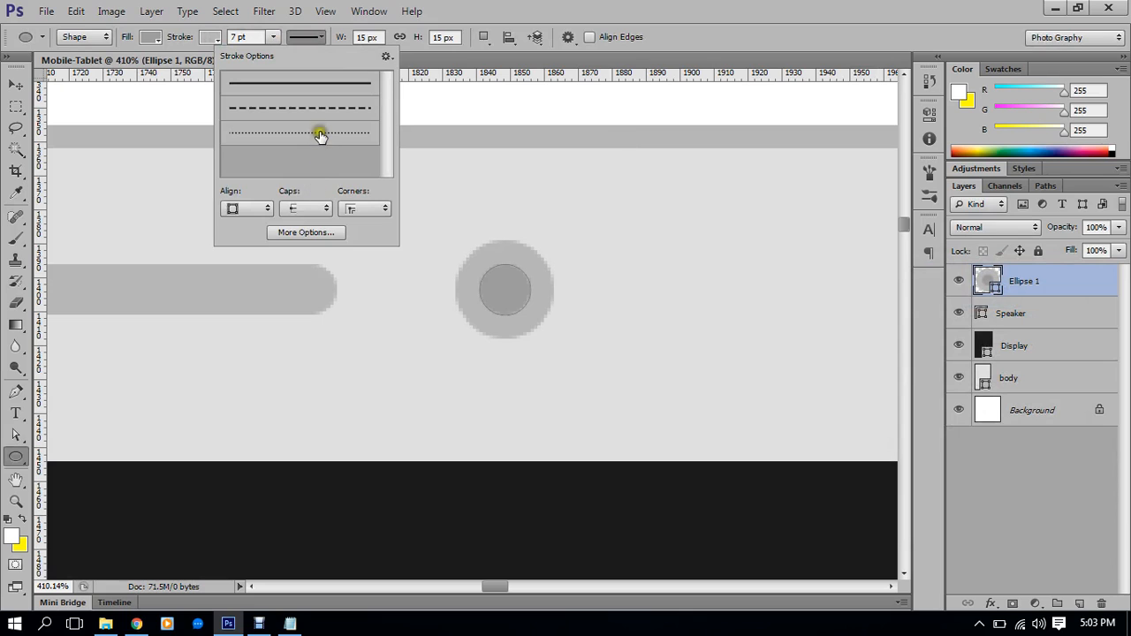
left_click(306, 228)
left_click(460, 221)
left_click(464, 237)
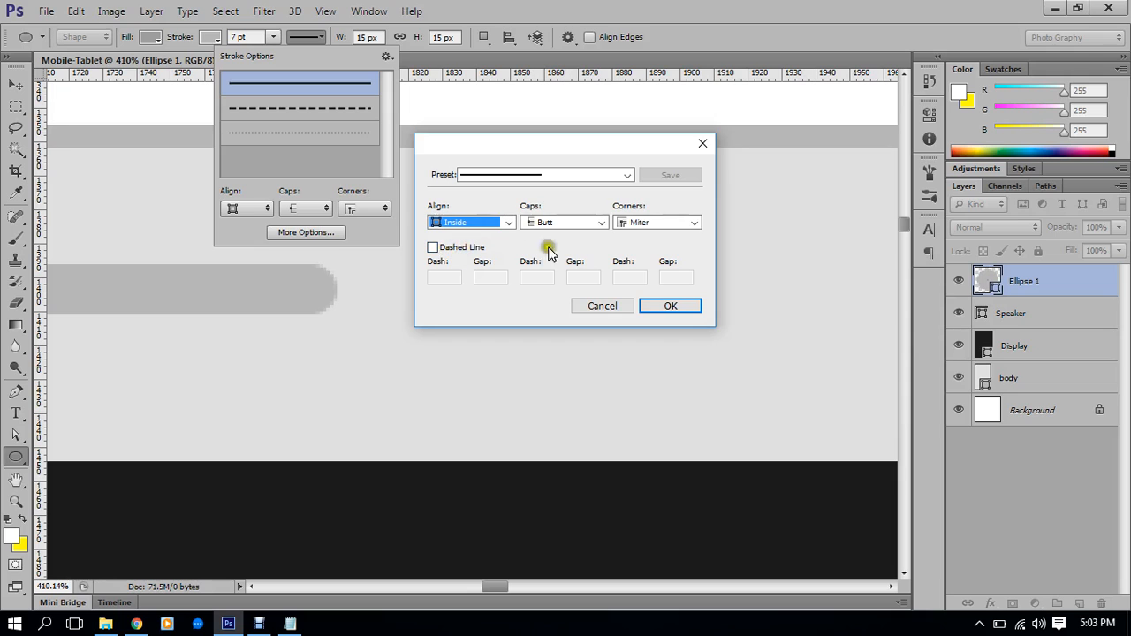
mouse_move(645, 137)
left_mouse_down()
mouse_move(839, 255)
mouse_move(843, 240)
left_mouse_up()
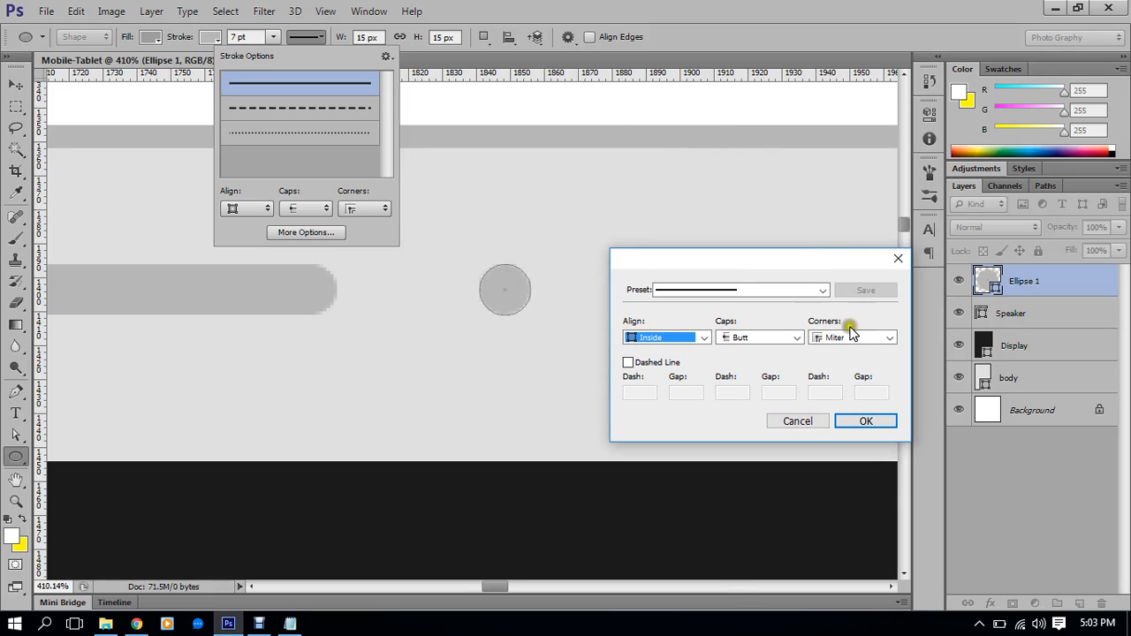
left_click(866, 423)
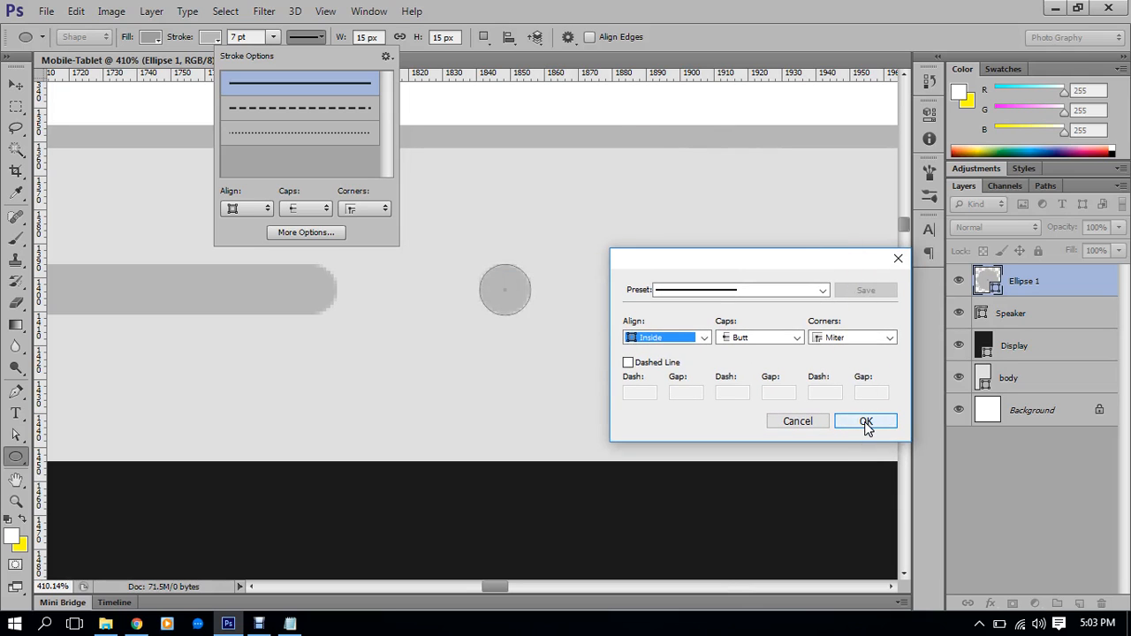
left_click(866, 423)
Set the stroke width to 0.5 pt
left_click(261, 37)
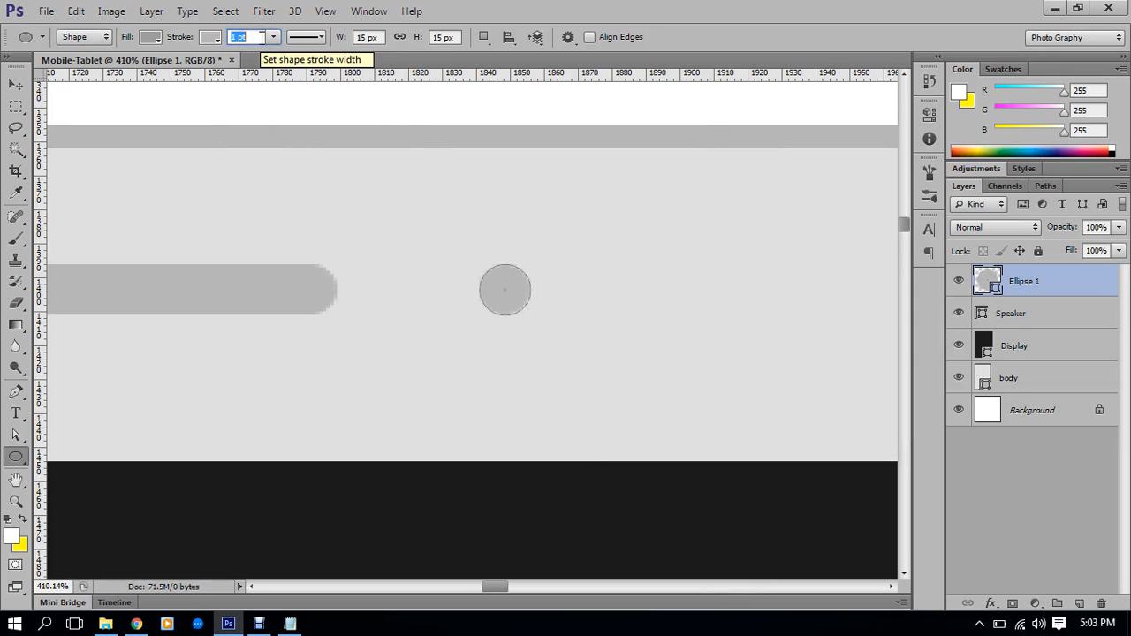
key("Return")
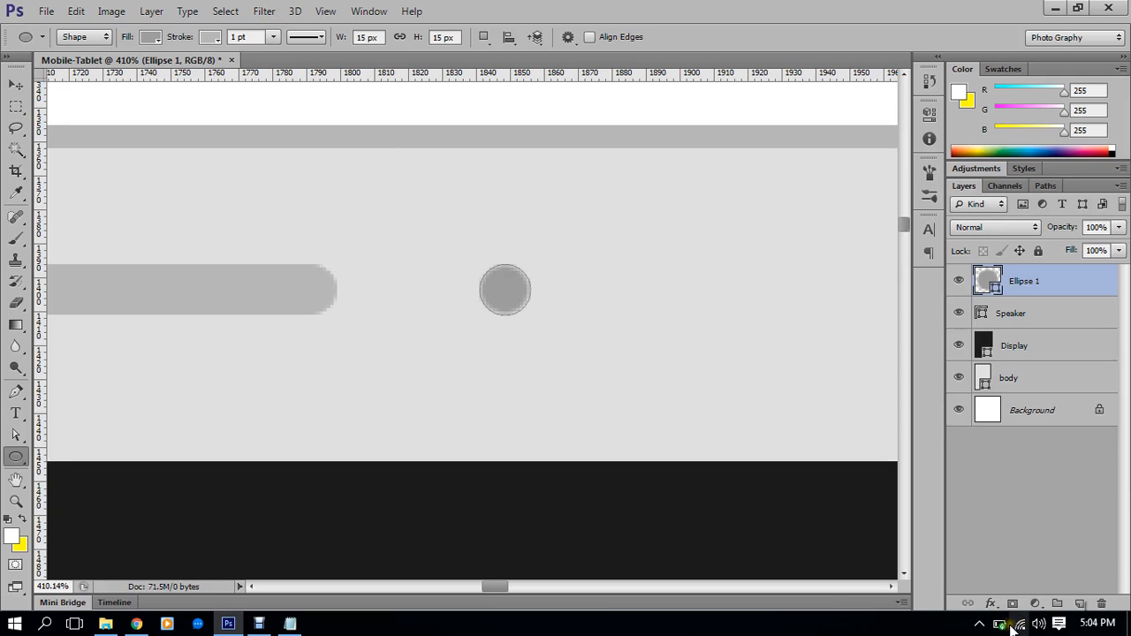
left_click(252, 36)
left_click_drag(253, 36, 223, 36)
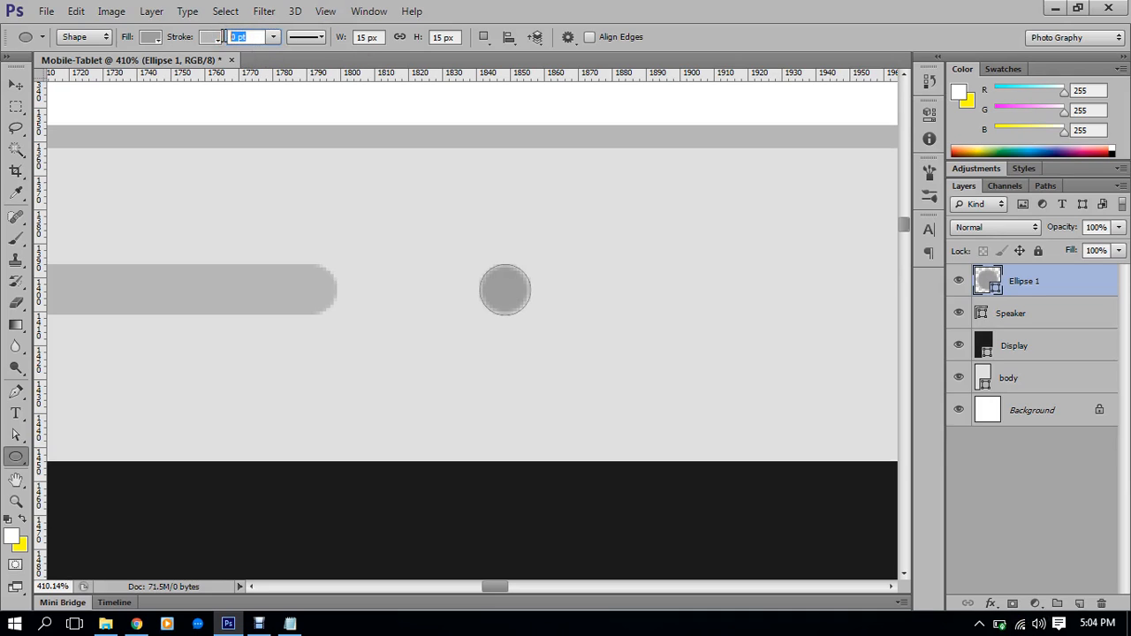
type("1")
type("5")
key("Return")
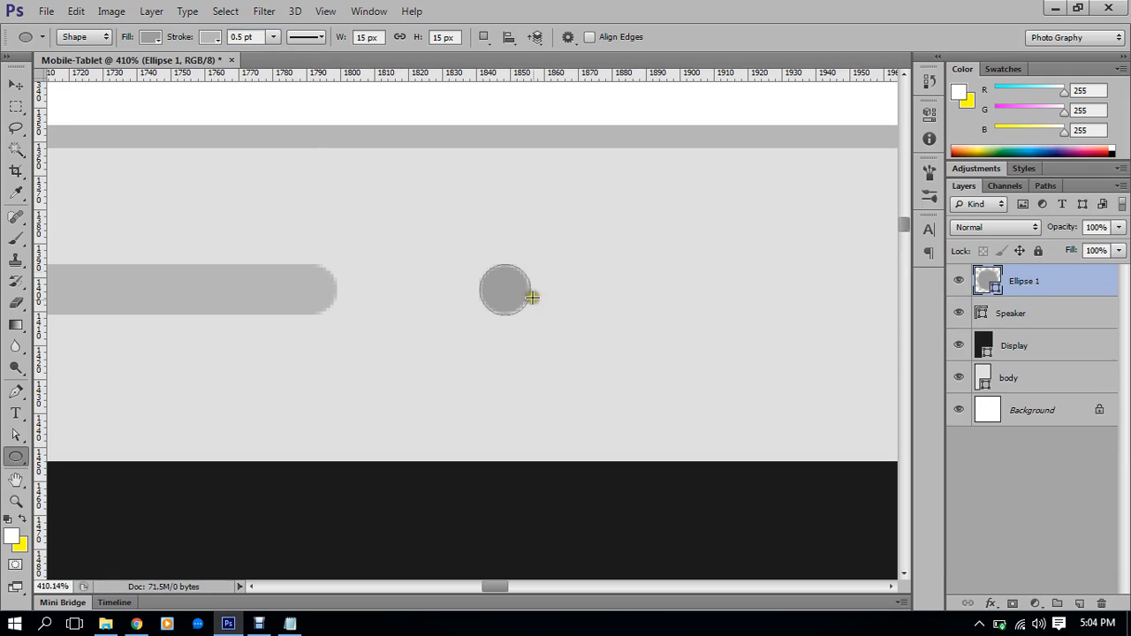
Thin the circle's stroke width to 0.1 pt
scroll(507, 300, "up", 2)
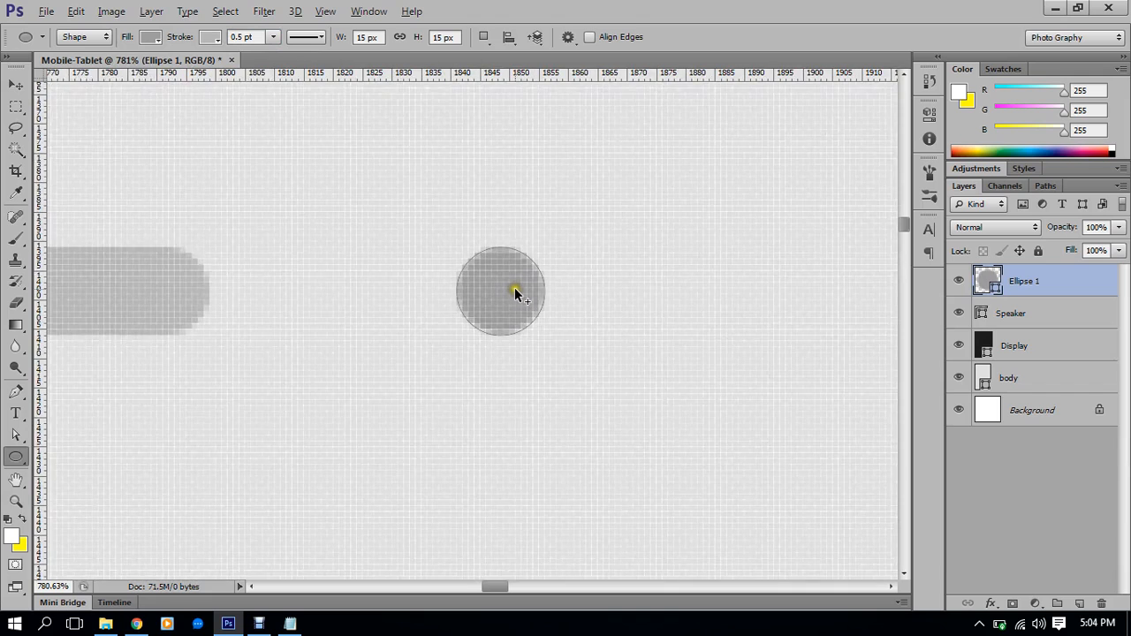
left_click(268, 36)
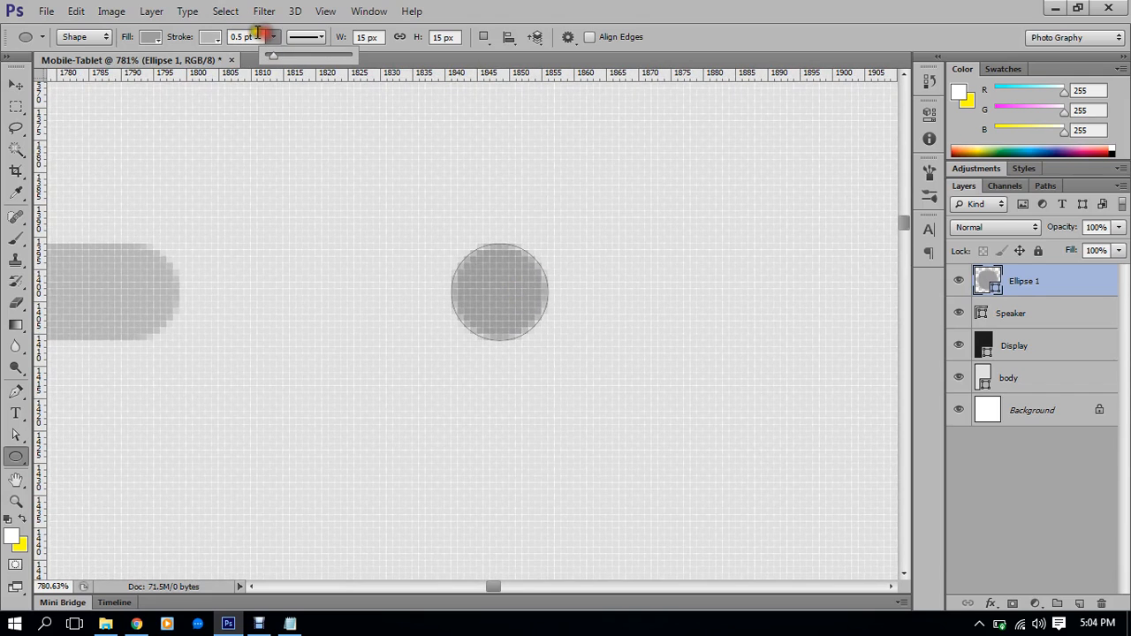
left_click(205, 34)
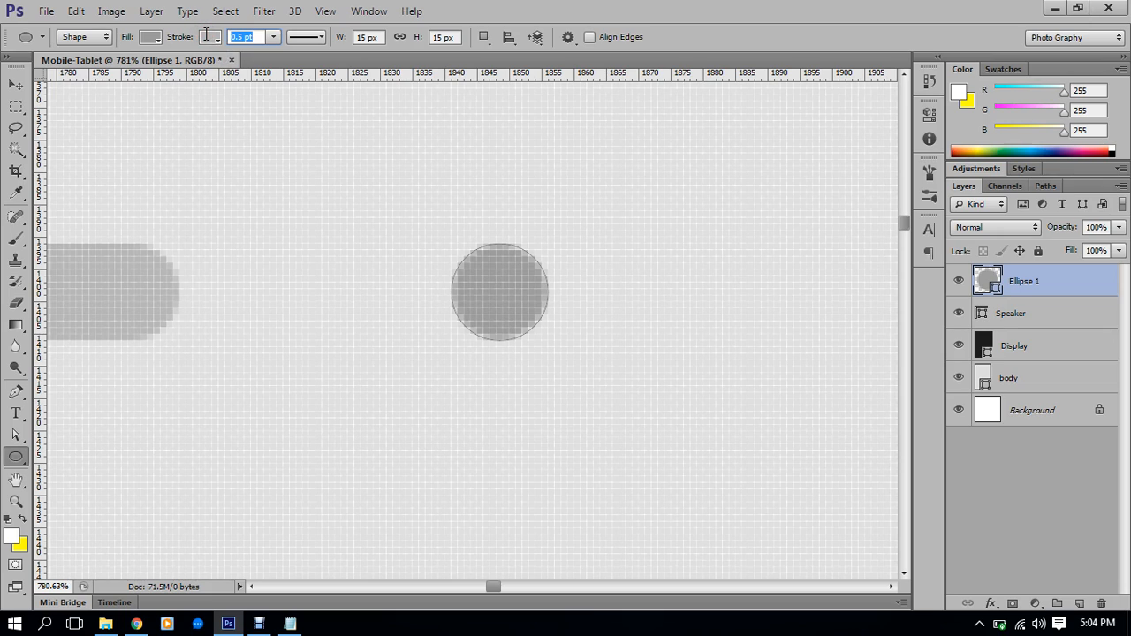
type(".1")
key("Return")
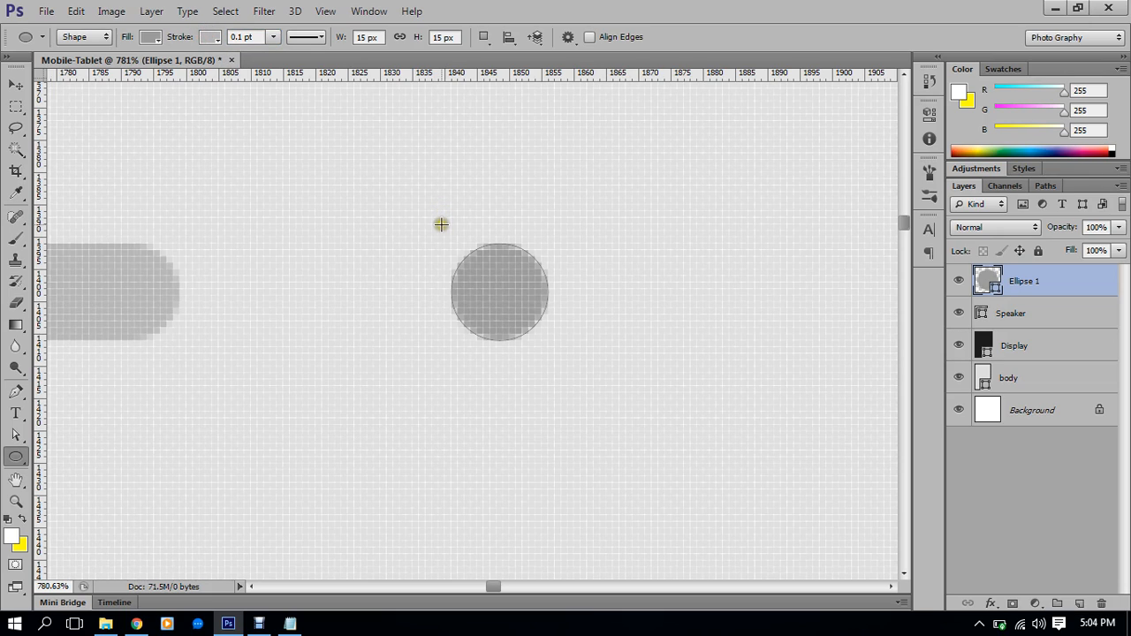
Change the stroke alignment to Outside in the stroke options
left_click(310, 38)
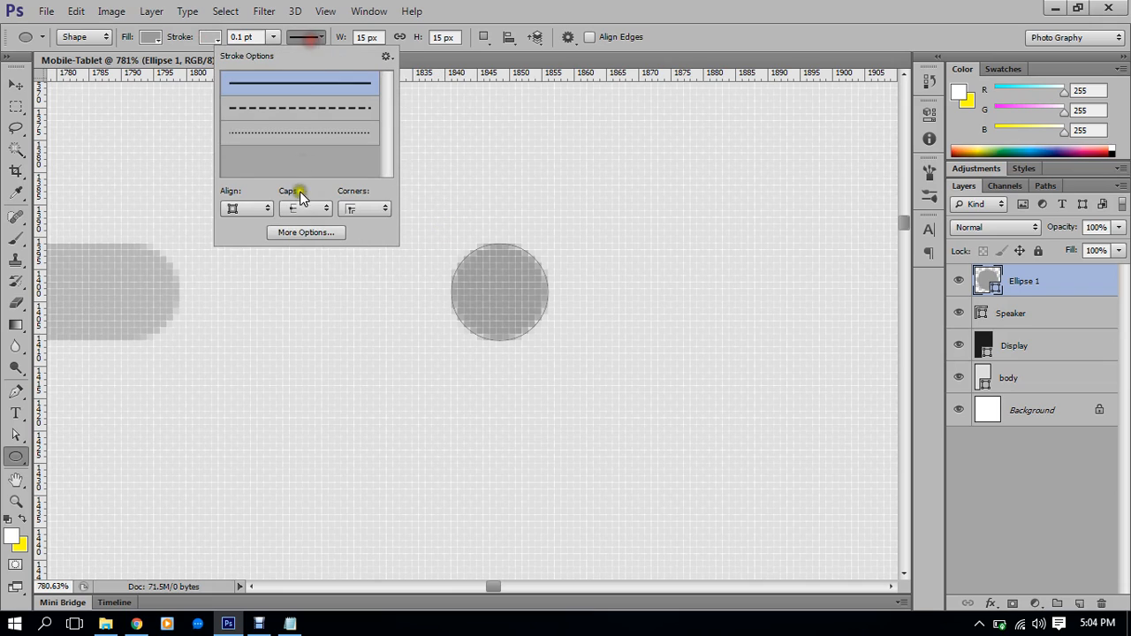
left_click(307, 231)
left_click(689, 337)
left_click(673, 364)
left_click(673, 336)
left_click(672, 378)
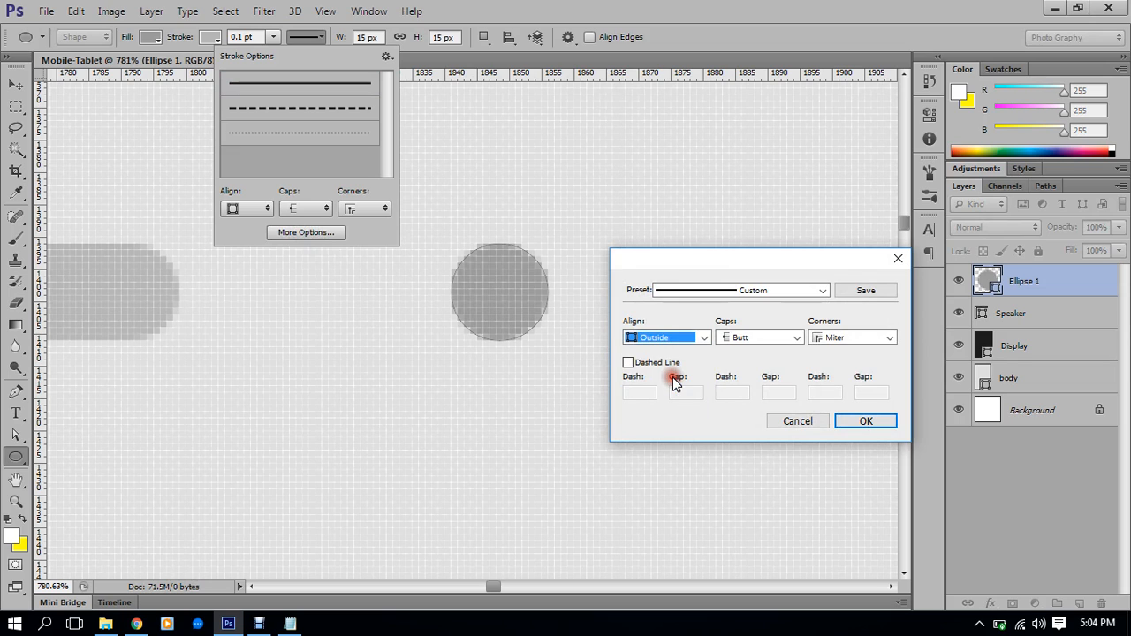
left_click(865, 422)
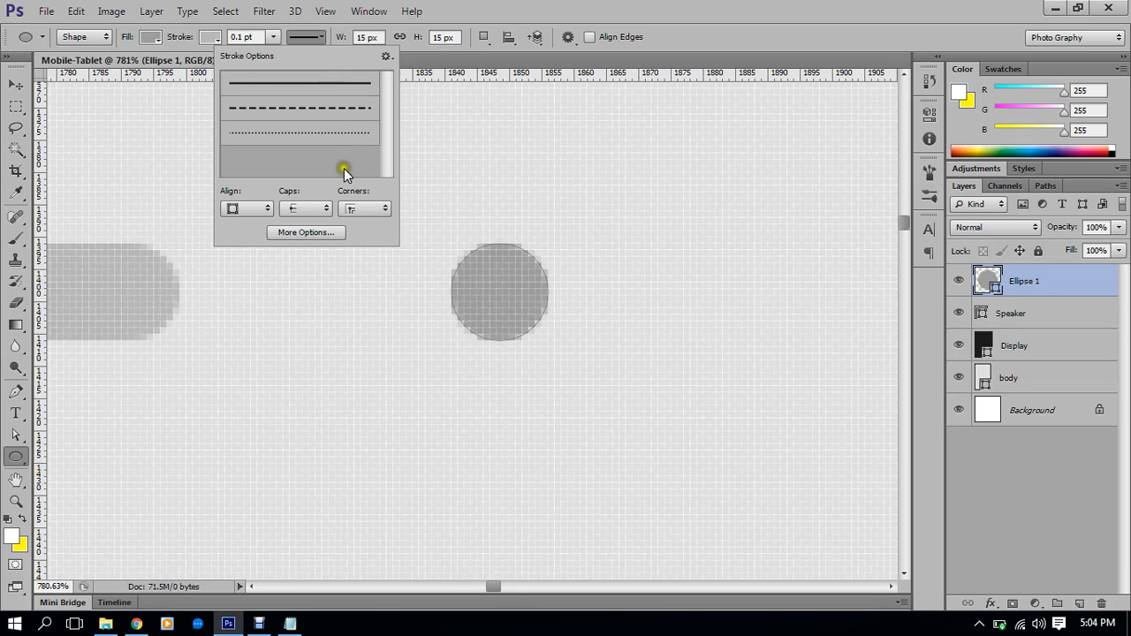
left_click(649, 41)
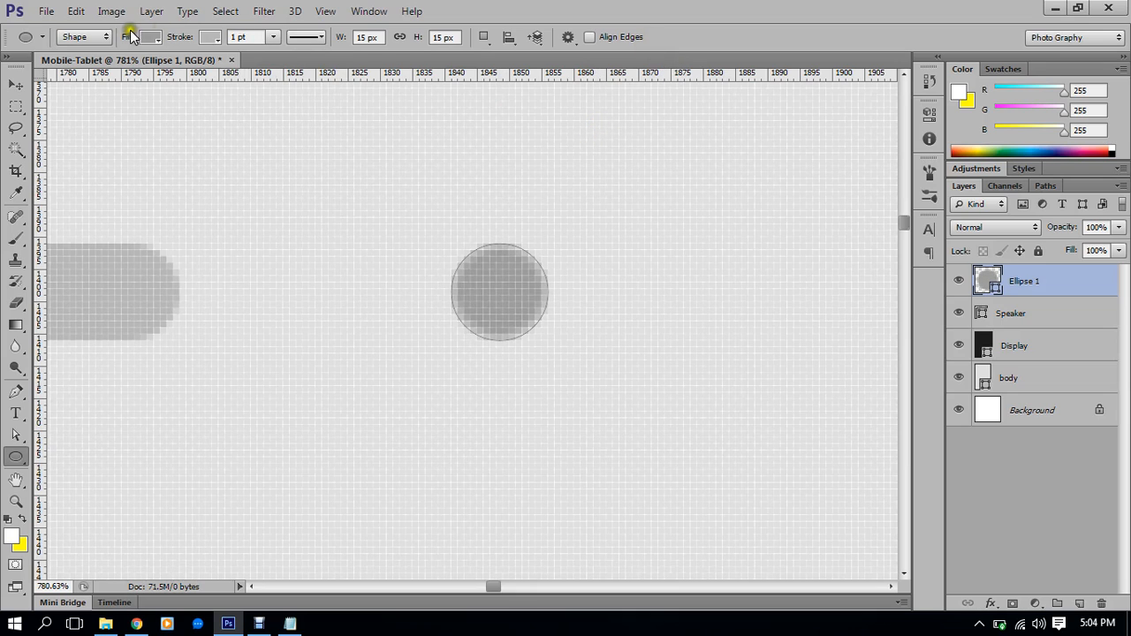
Set the circle's stroke to No Color, leaving only the gray fill
left_click(209, 36)
left_click(141, 70)
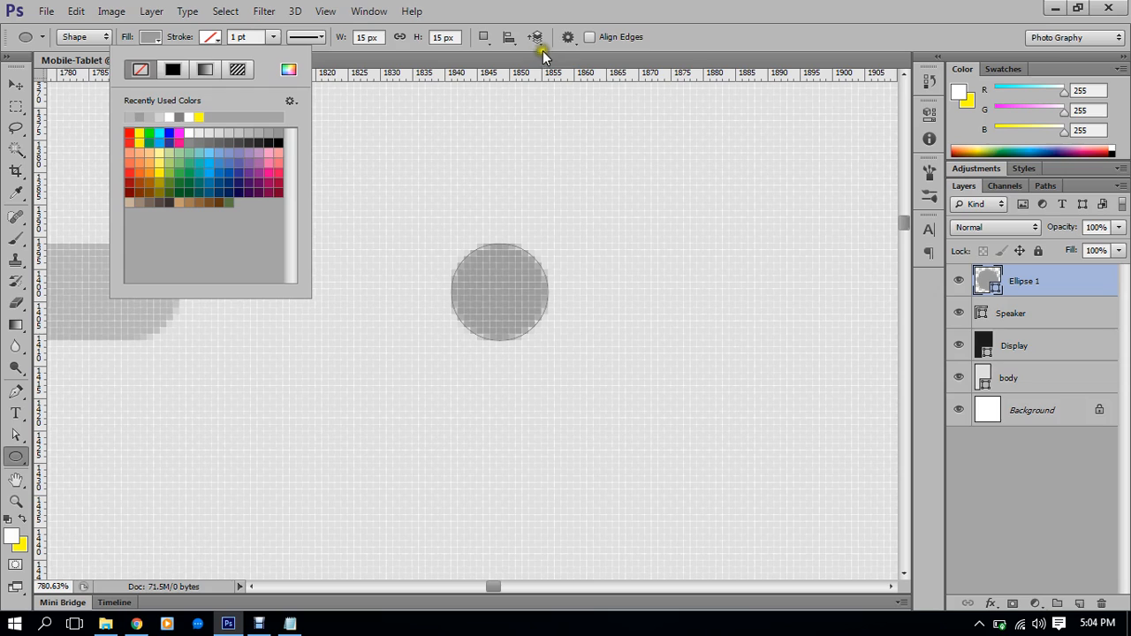
left_click(831, 22)
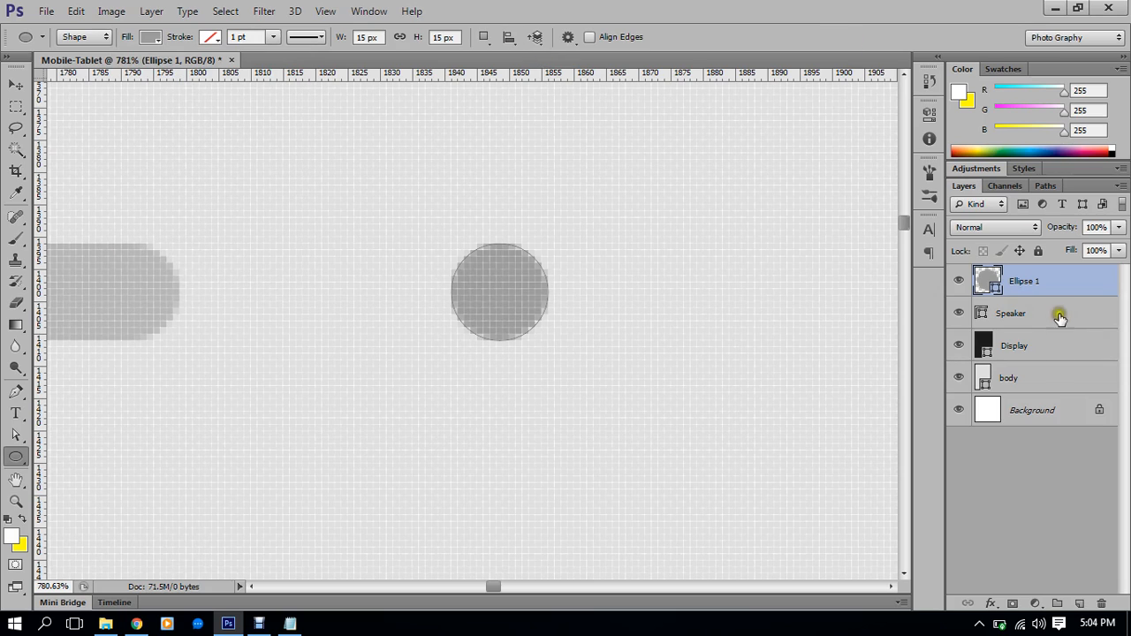
Add a Stroke layer style with Position Inside and Size 2 px
left_click(988, 604)
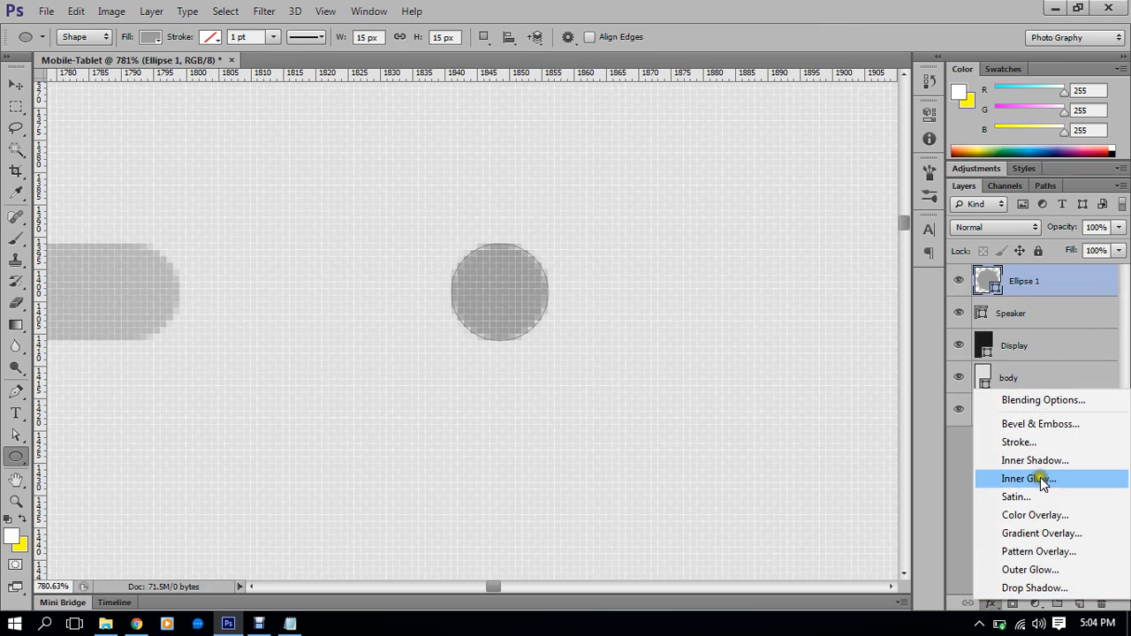
left_click(983, 442)
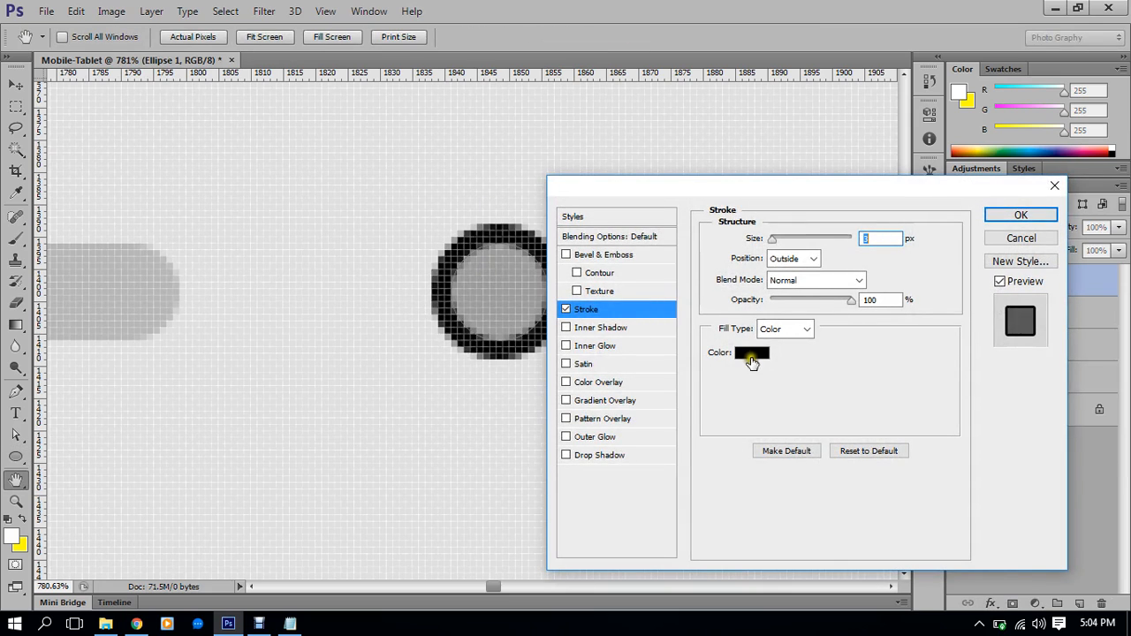
left_click(812, 259)
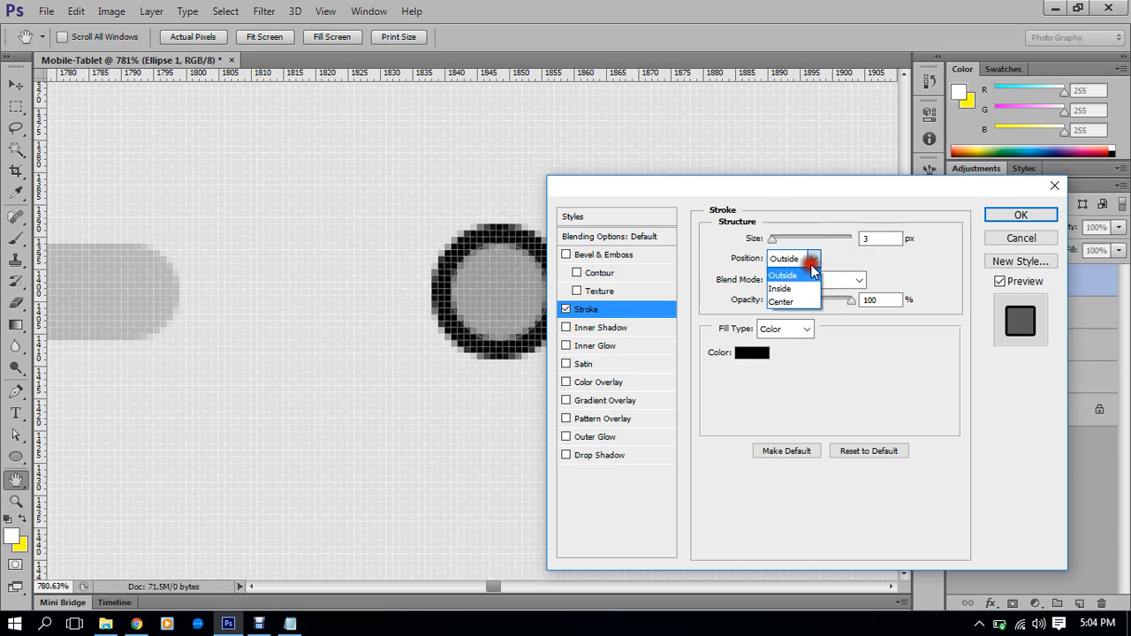
left_click(800, 289)
left_click(881, 236)
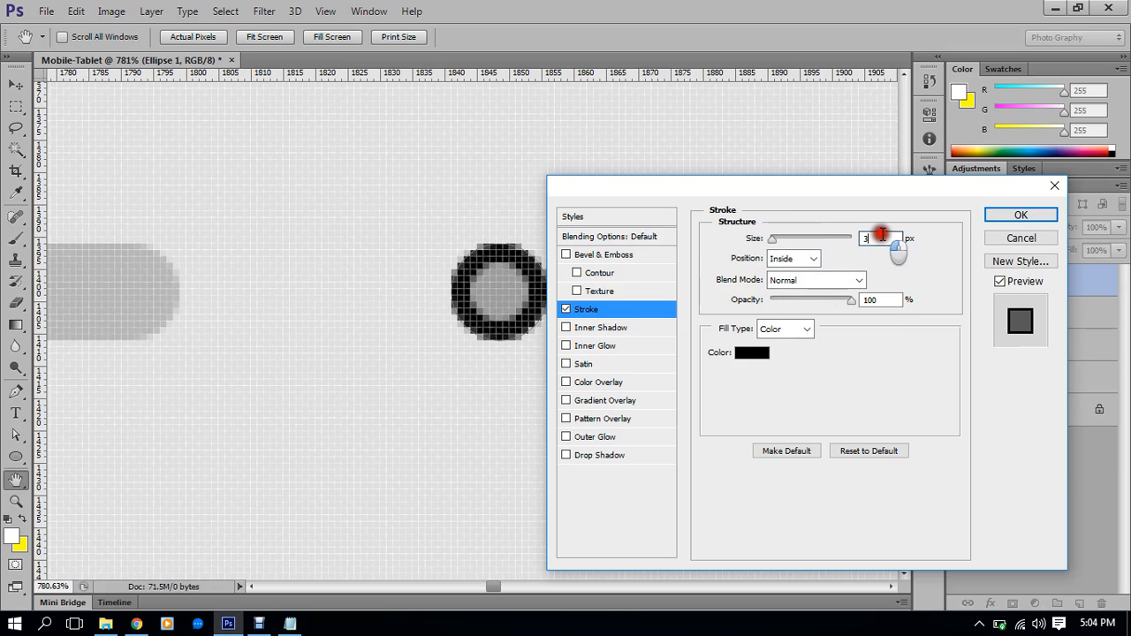
key("Down")
key("Down")
key("Up")
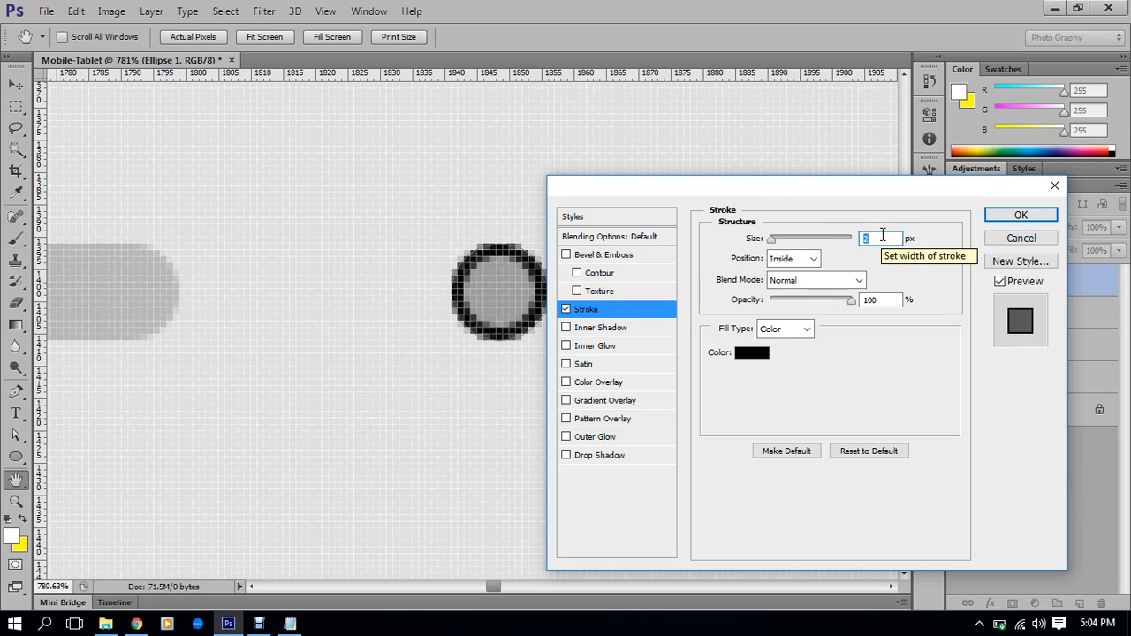
Sample light gray #b7b7b7 as the stroke colour and apply the effect
left_click(751, 356)
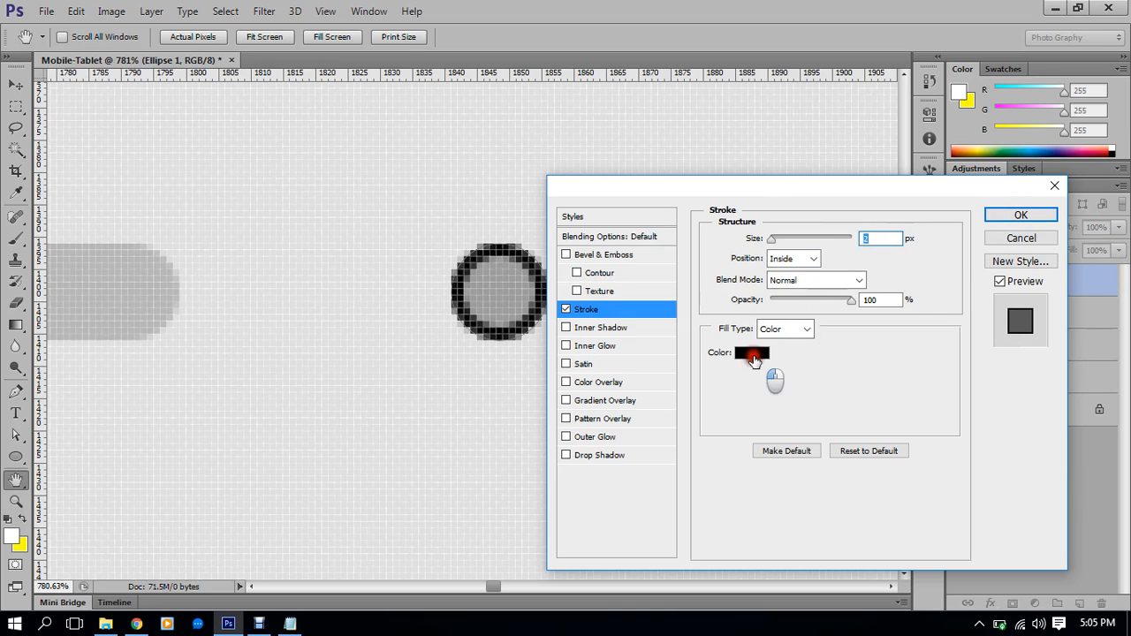
left_click(504, 291)
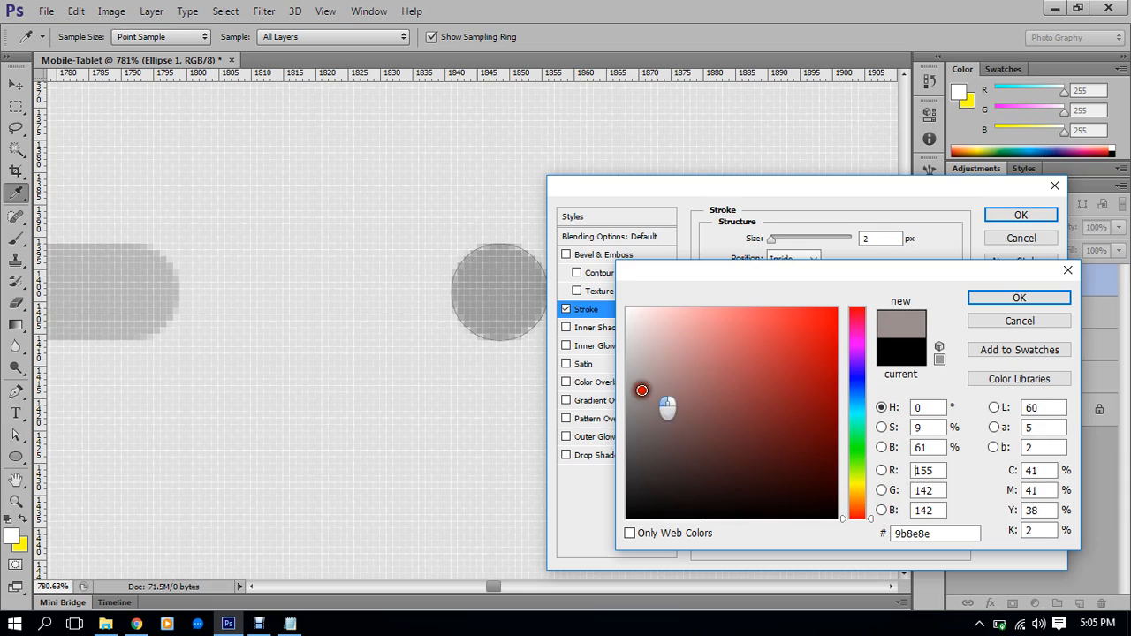
left_click_drag(619, 395, 616, 404)
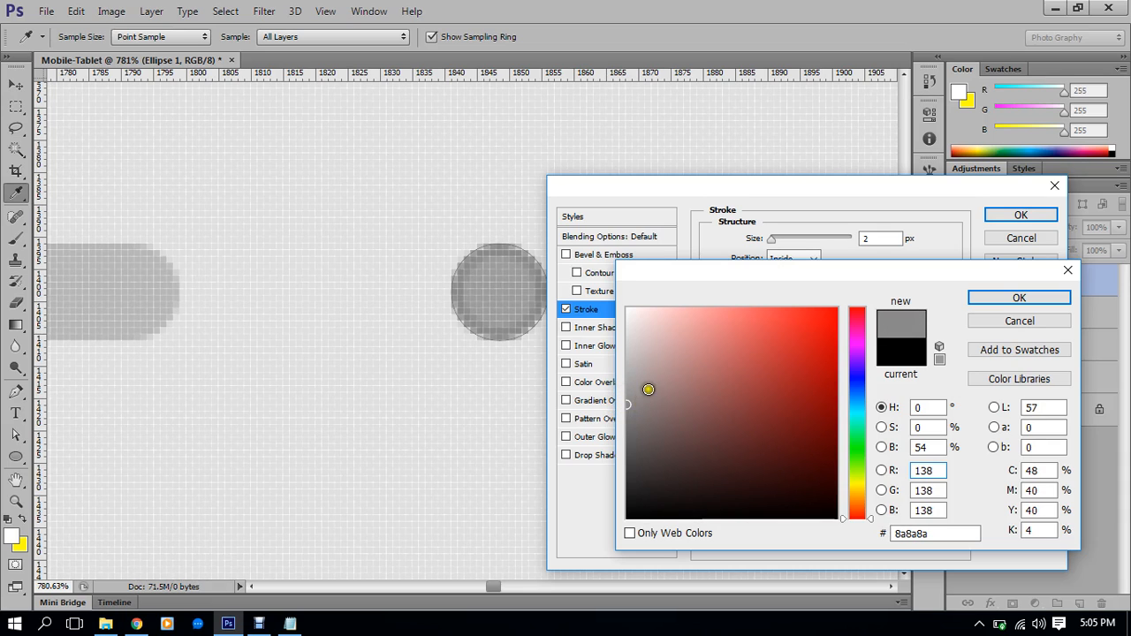
left_click_drag(167, 285, 128, 287)
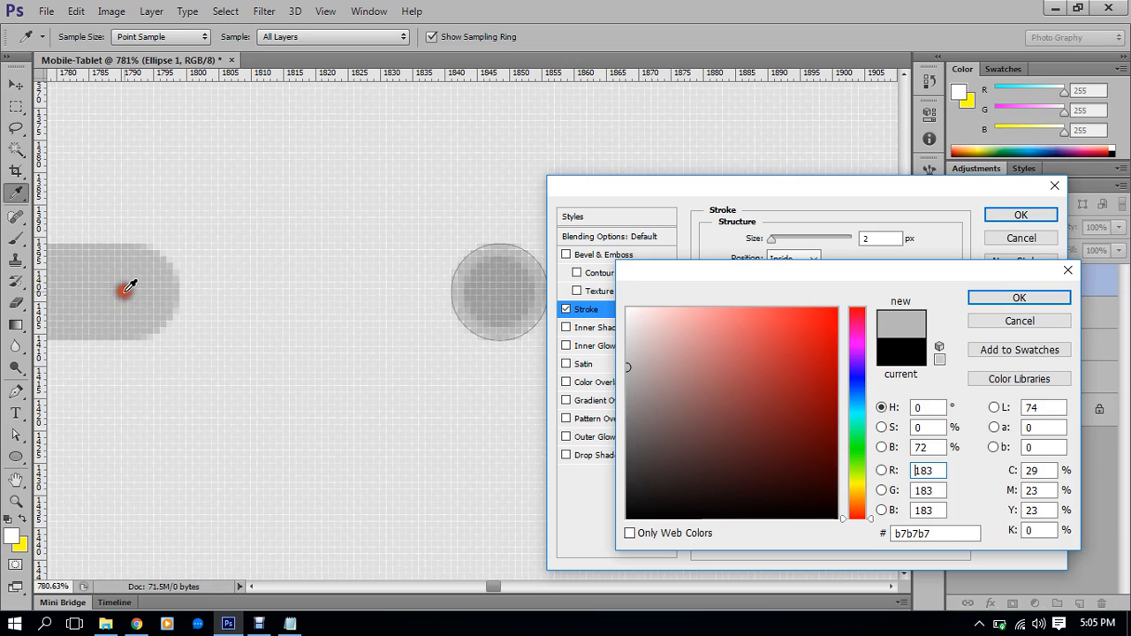
left_click(1034, 298)
left_click(1021, 215)
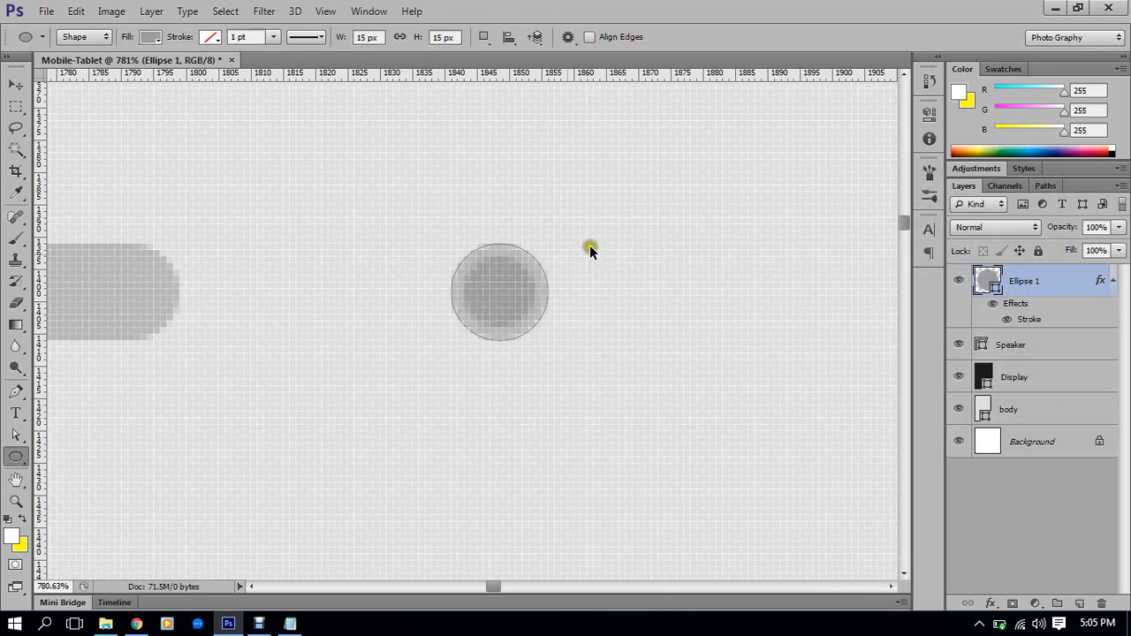
scroll(541, 262, "down", 4)
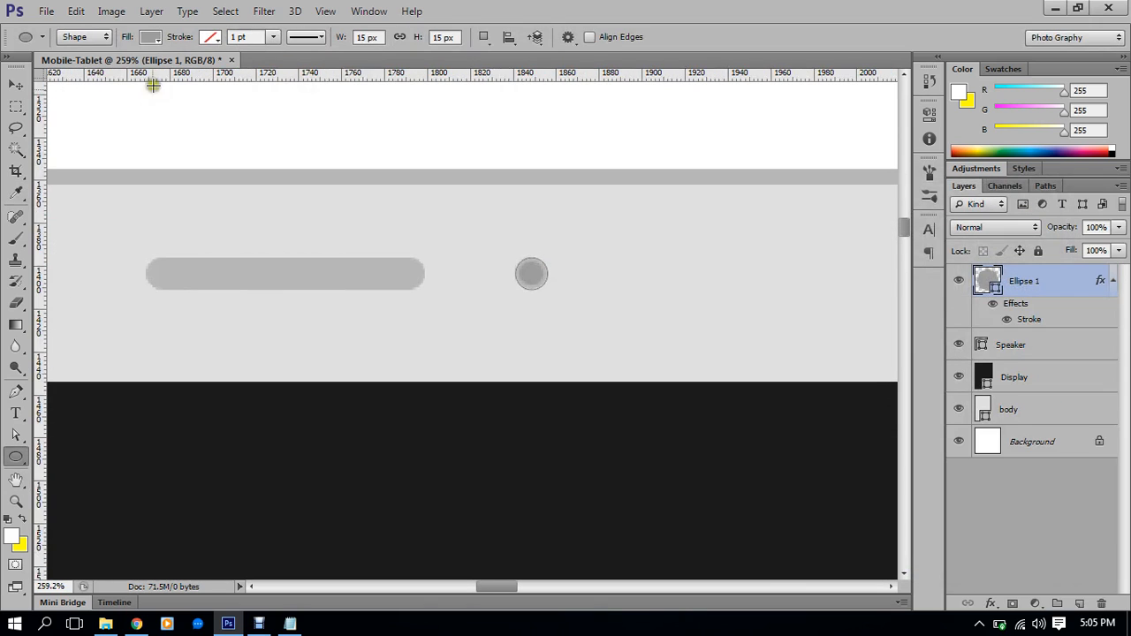
scroll(459, 207, "down", 3)
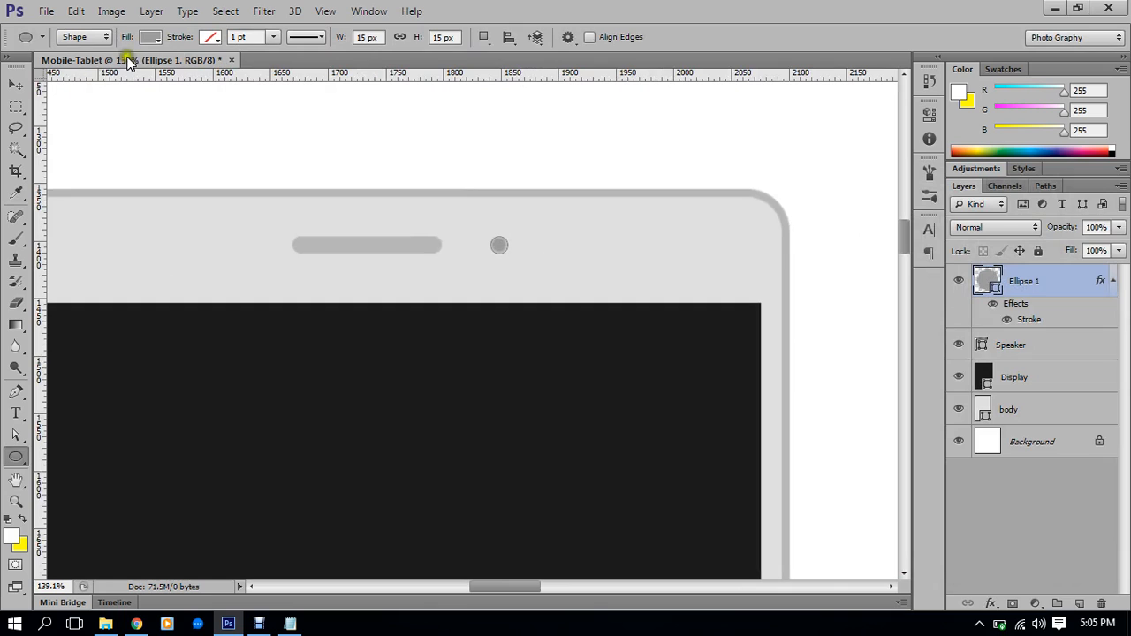
Switch to the Move tool with transform controls hidden and select Ellipse 1
left_click(16, 84)
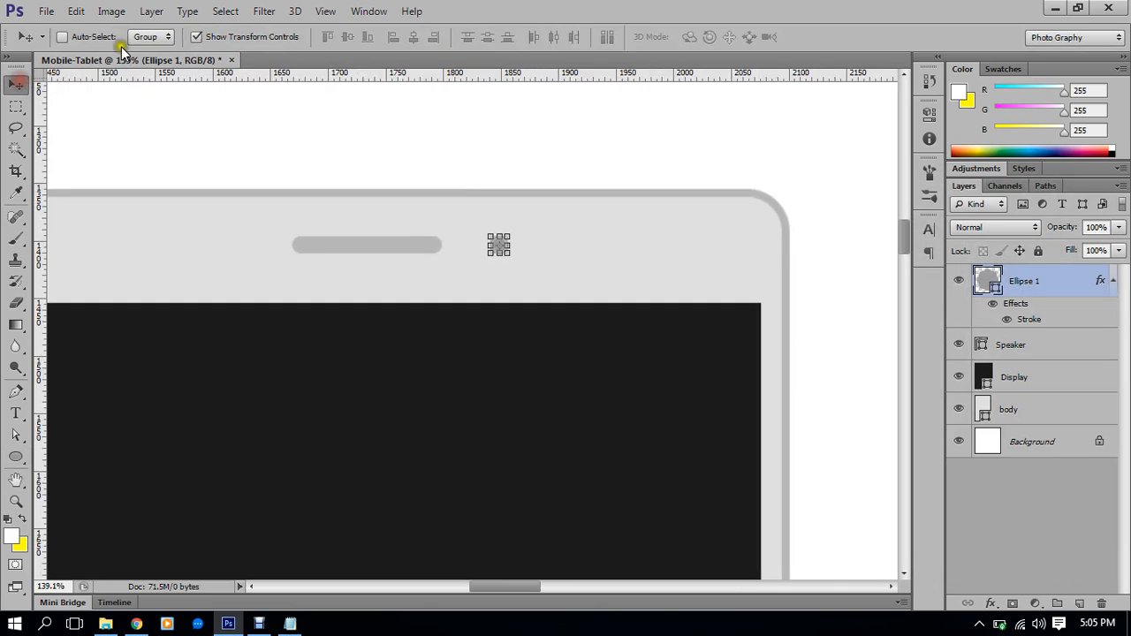
left_click(210, 37)
left_click(1056, 446)
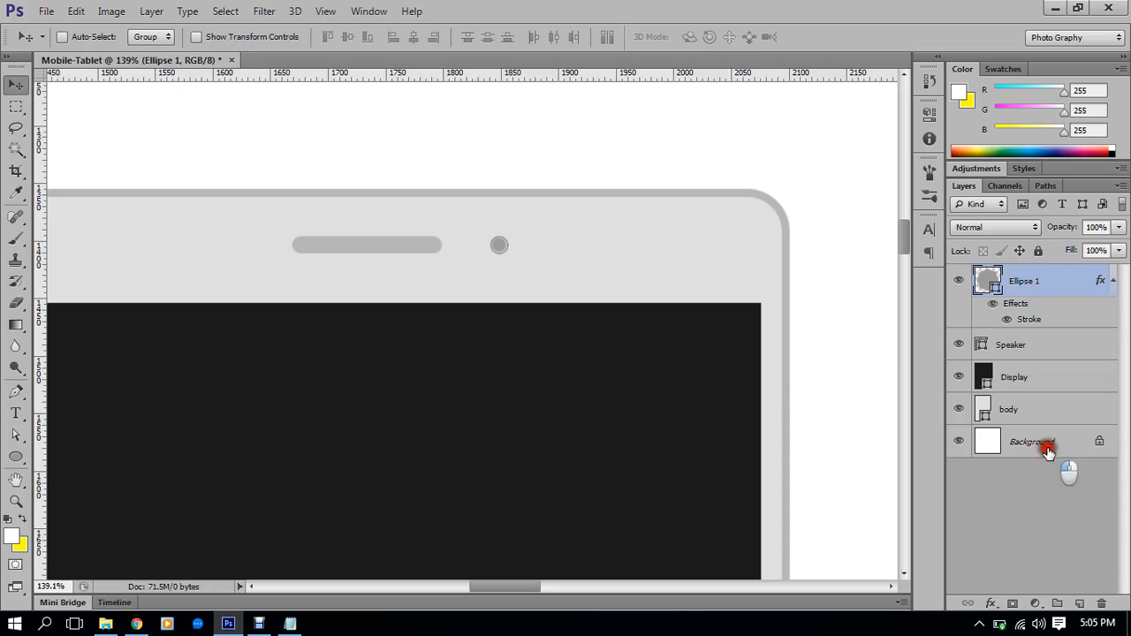
left_click_drag(522, 327, 629, 356)
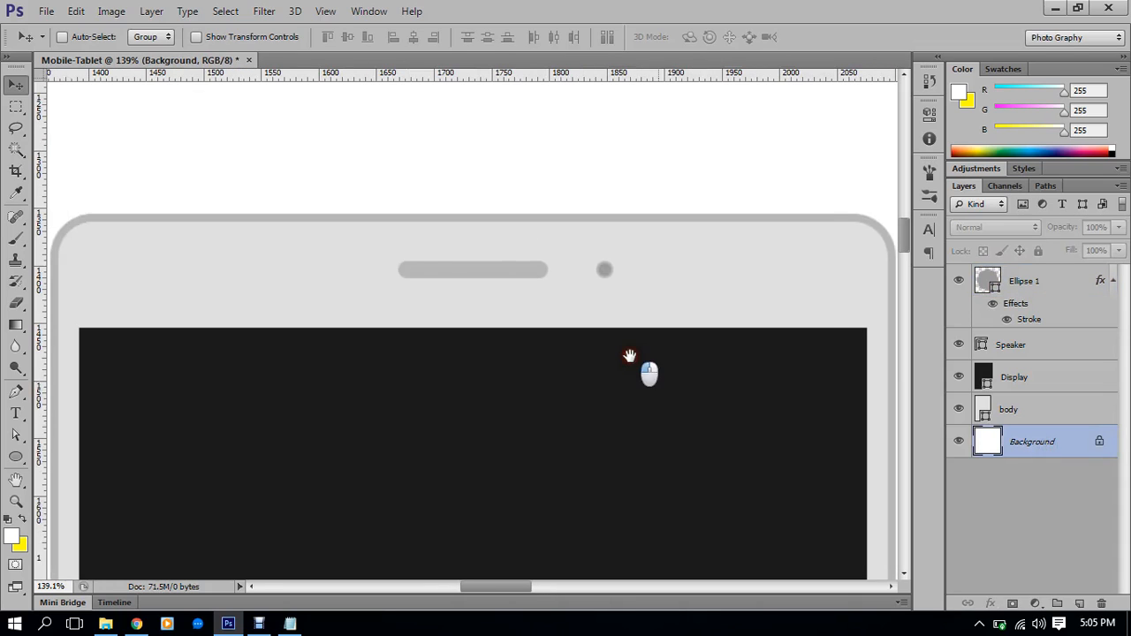
left_click(1067, 282)
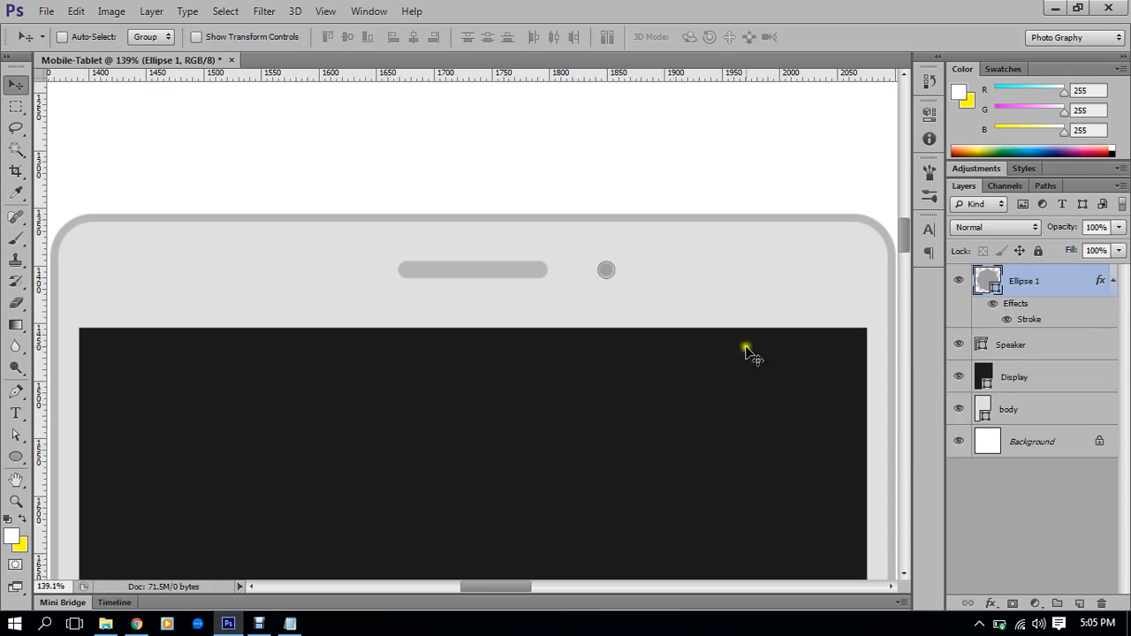
Drag the camera dot left so it sits level beside the speaker slot
left_click_drag(606, 306, 782, 305)
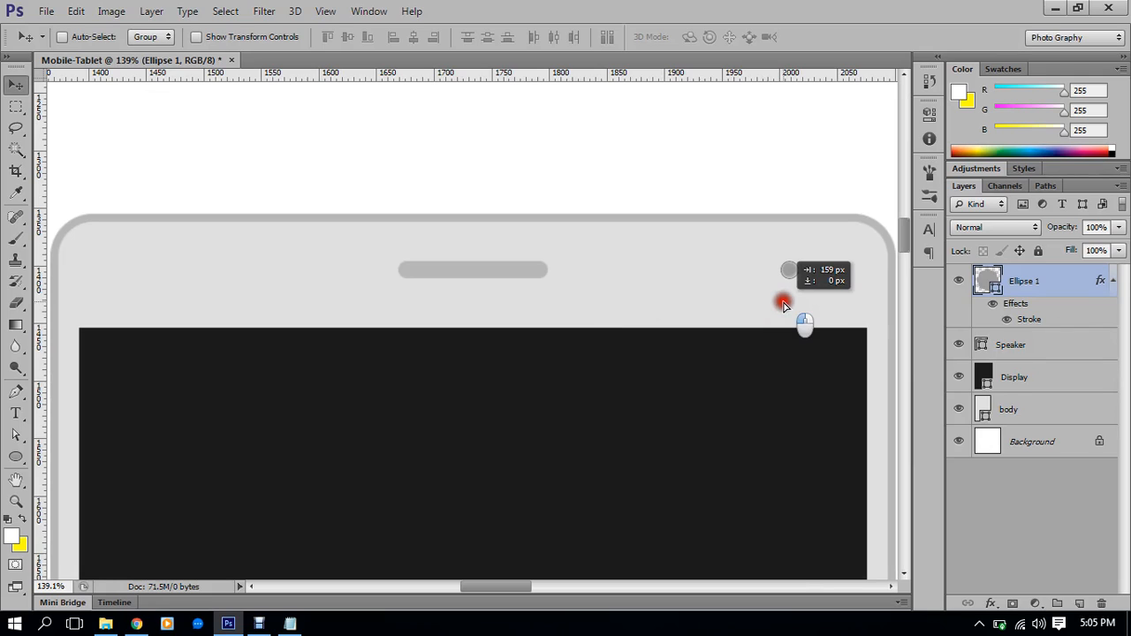
left_click_drag(783, 305, 586, 300)
left_click_drag(659, 286, 616, 282)
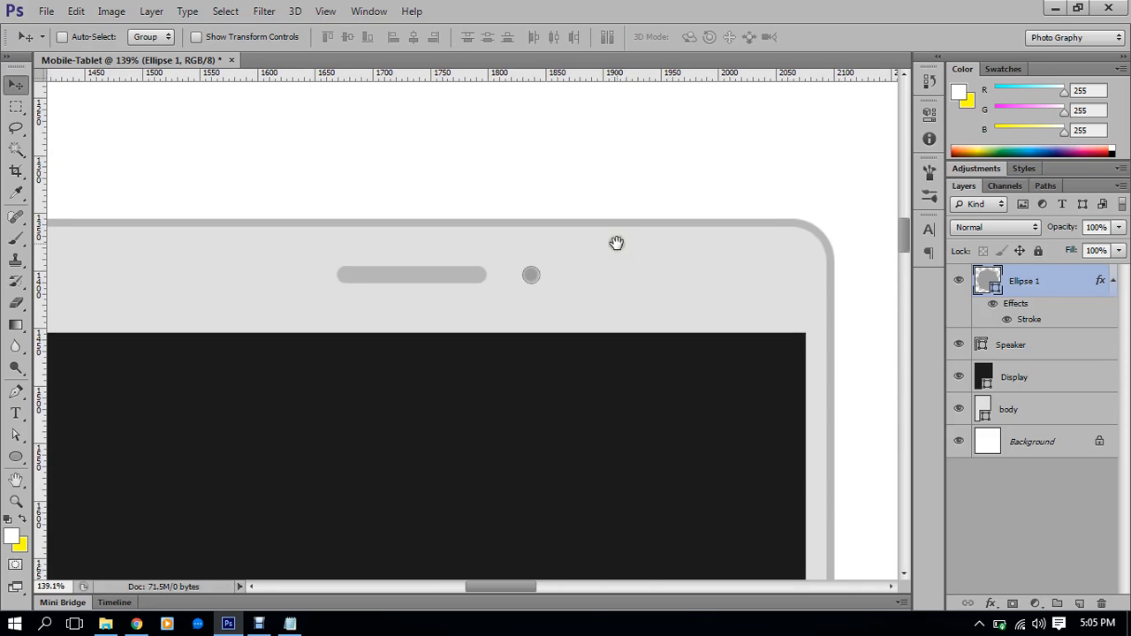
left_click_drag(544, 257, 501, 199)
left_click_drag(550, 337, 547, 315)
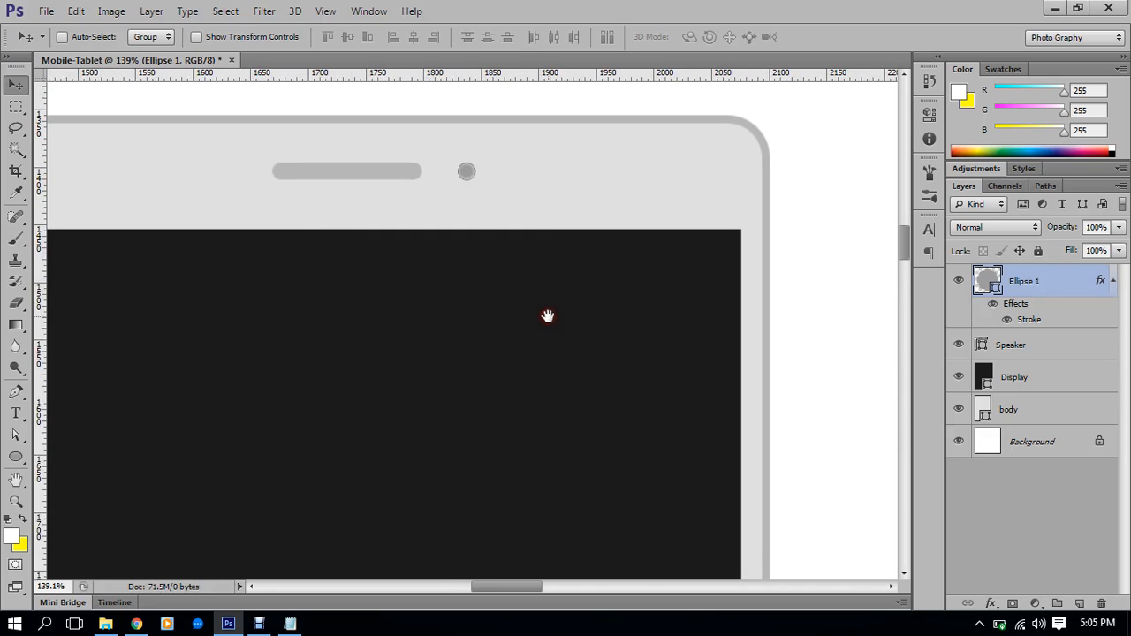
Rename the Ellipse 1 layer to 'Sensor'
double_click(1029, 283)
type("Sensor")
key("Return")
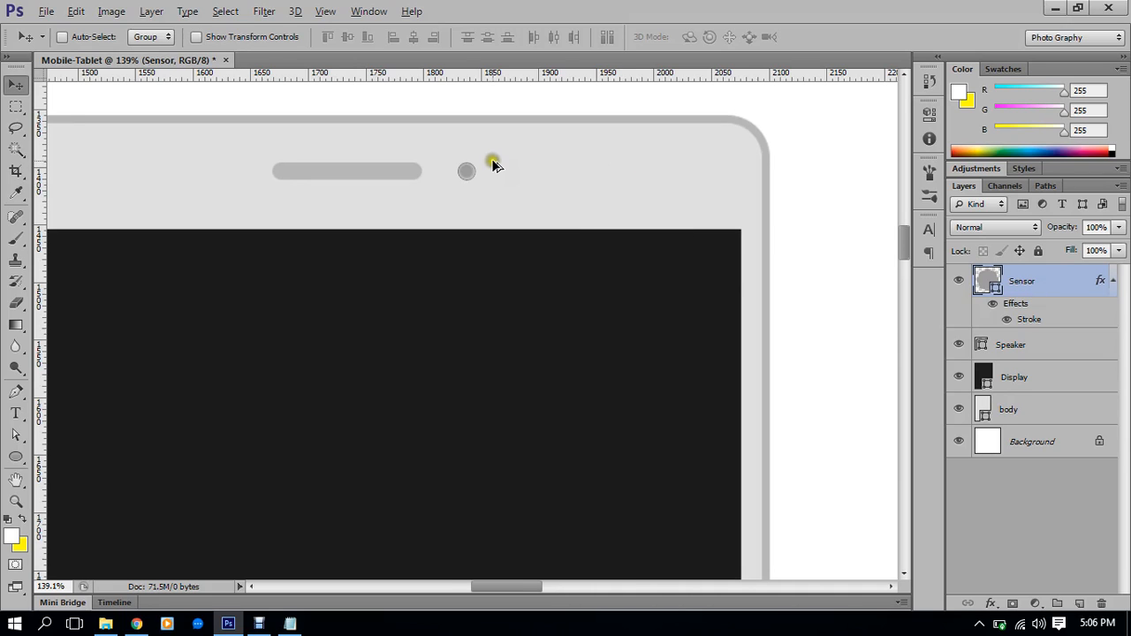
scroll(493, 165, "up", 2)
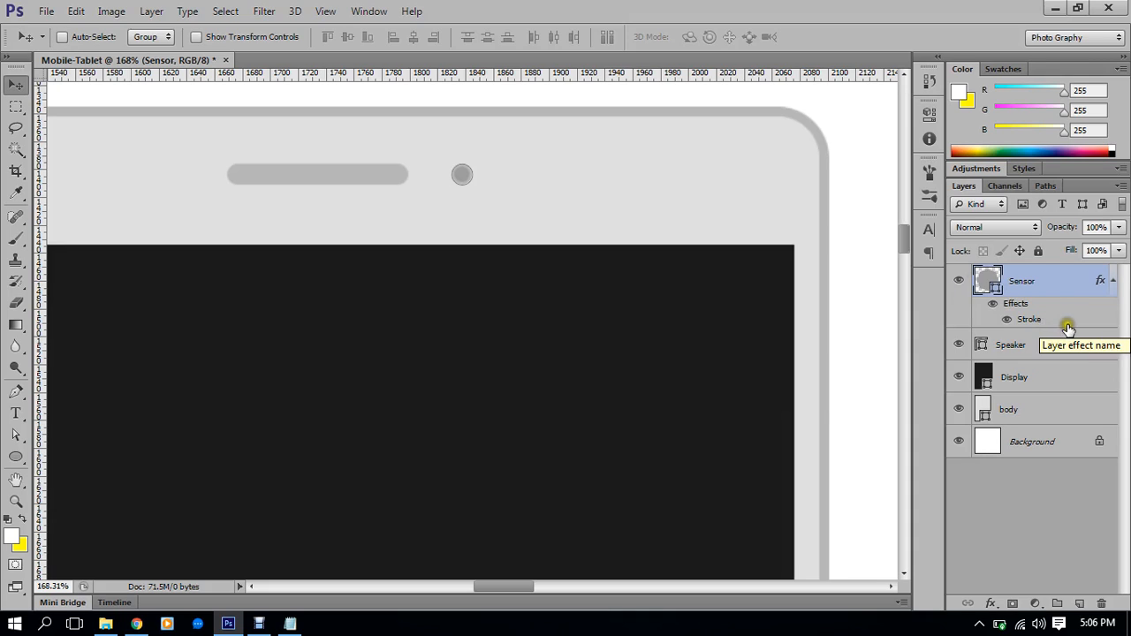
Toggle the Sensor layer's stroke effect visibility and look over the tablet's top
left_click(993, 304)
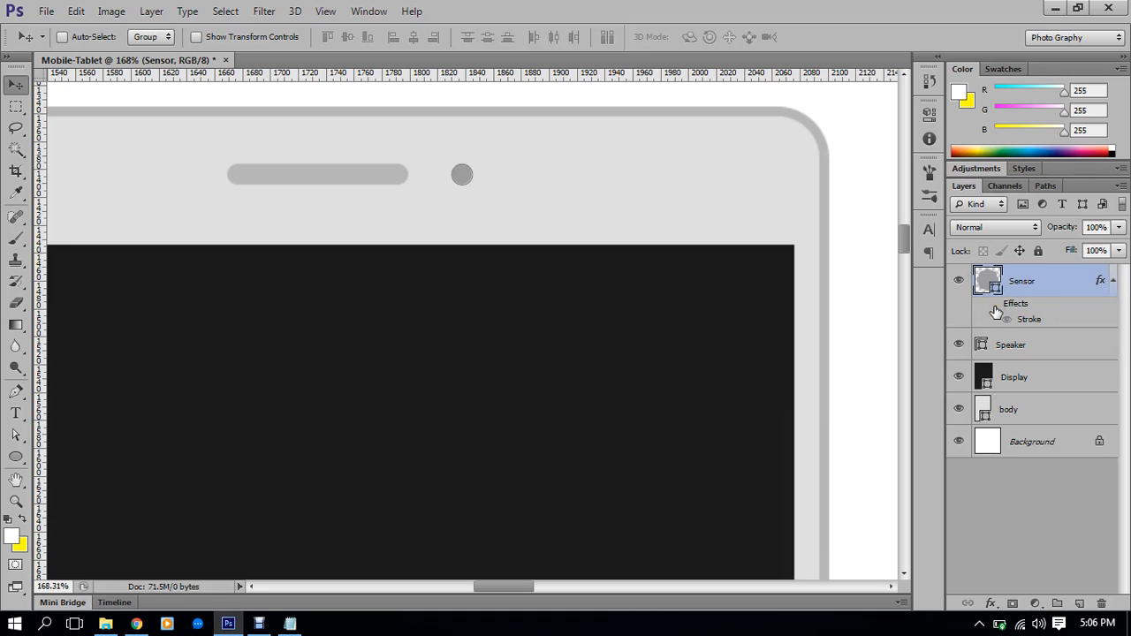
right_click(1084, 315)
right_click(1105, 319)
left_click(1115, 318)
left_click_drag(724, 293, 685, 315)
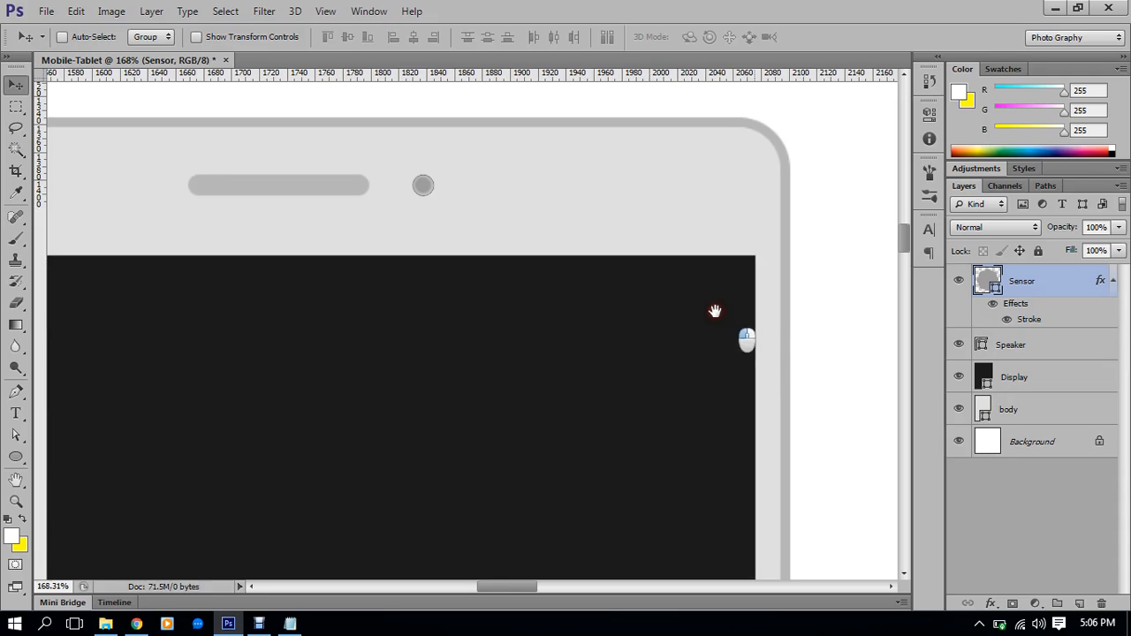
left_click_drag(748, 333, 687, 273)
scroll(684, 274, "down", 5)
scroll(695, 348, "down", 2)
scroll(694, 326, "up", 3)
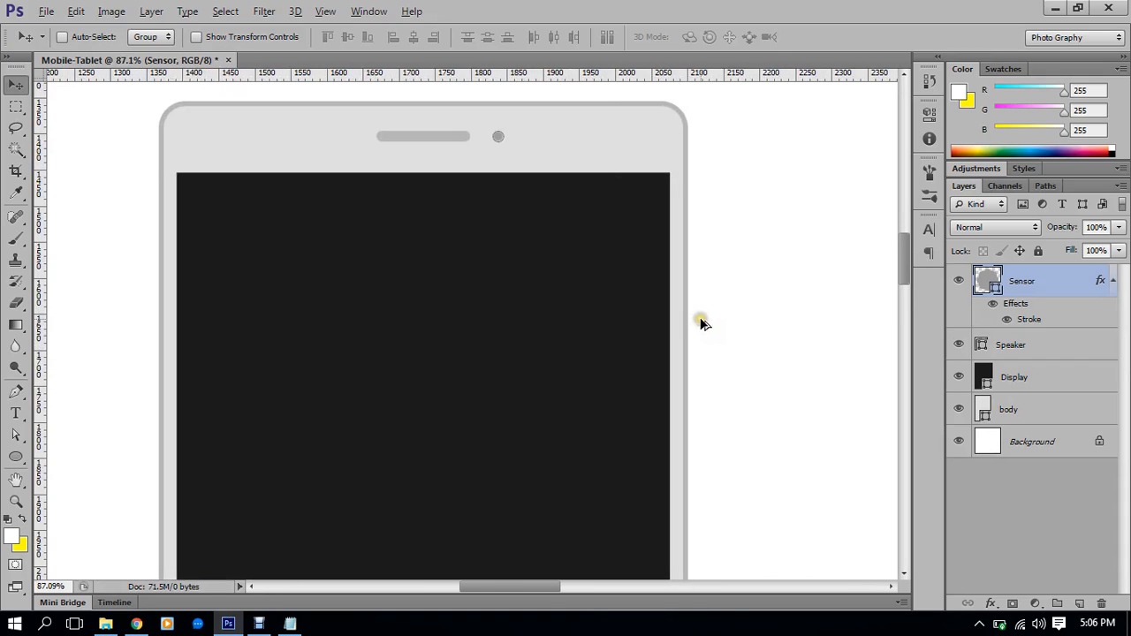
scroll(700, 318, "down", 1)
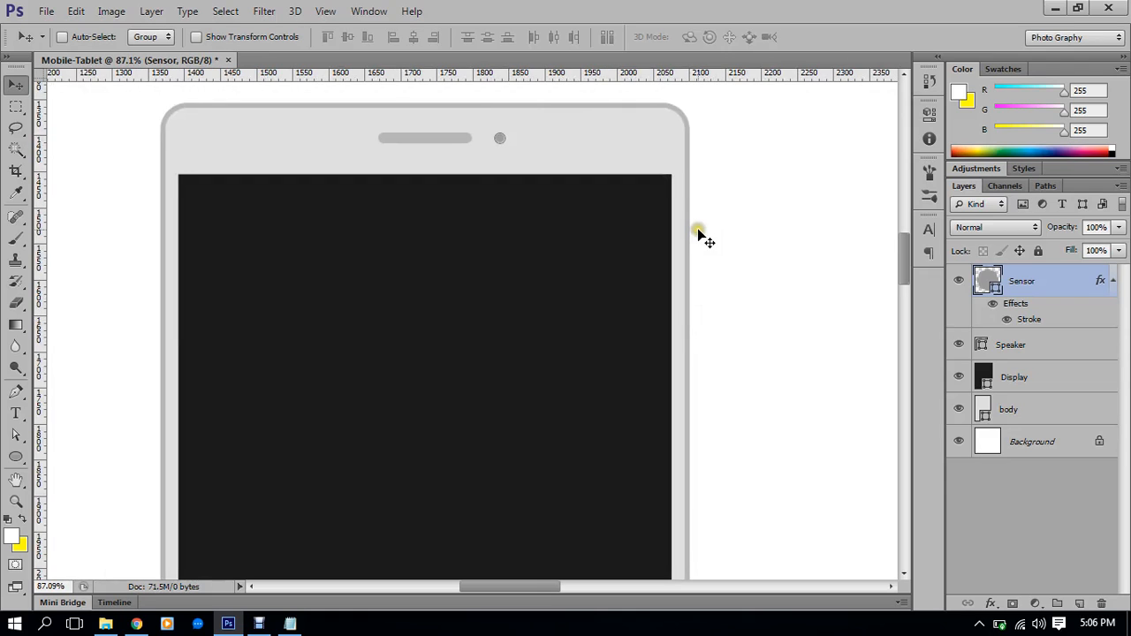
scroll(701, 212, "up", 4)
scroll(700, 215, "up", 2)
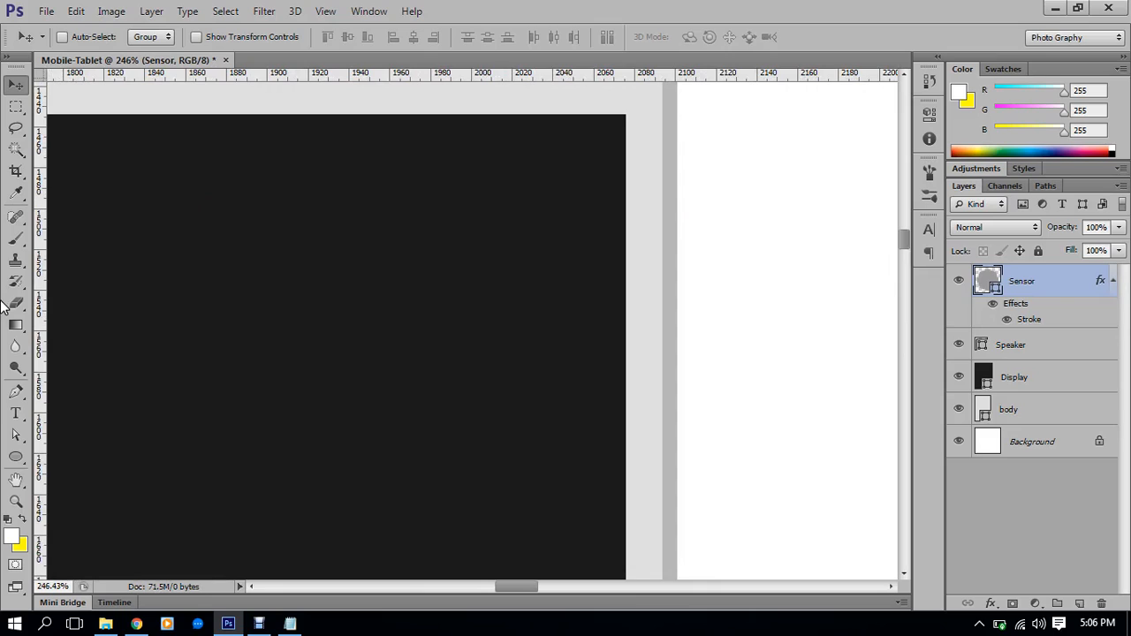
Draw a slim 5×36 px rounded rectangle side button on the tablet's right edge
left_click(17, 456)
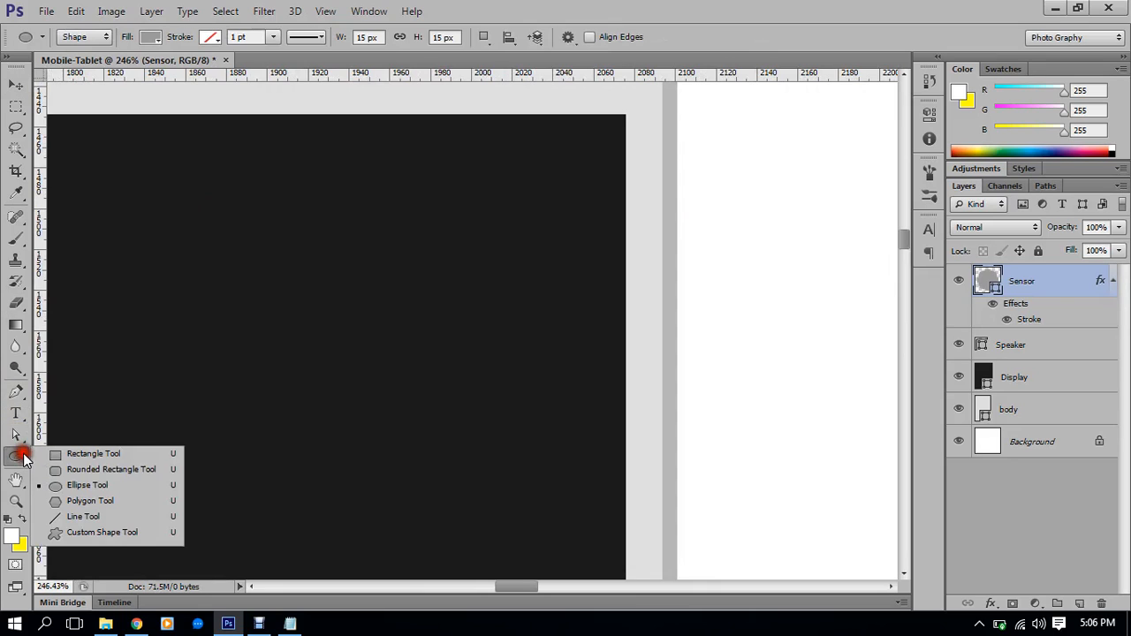
left_click(97, 468)
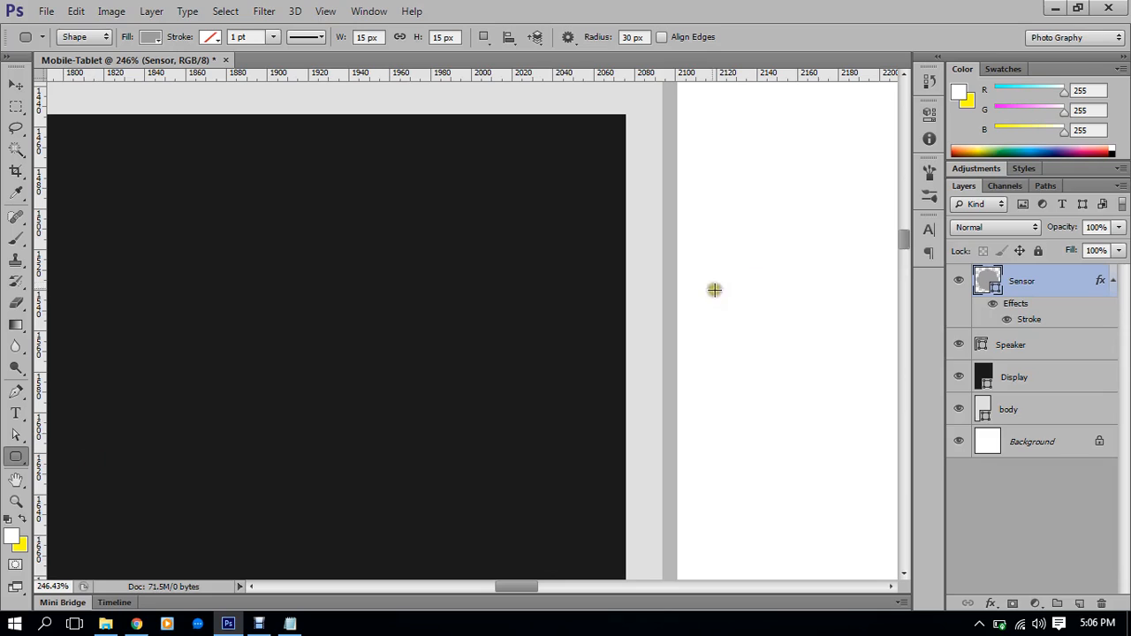
left_click_drag(673, 219, 678, 288)
scroll(680, 290, "down", 3)
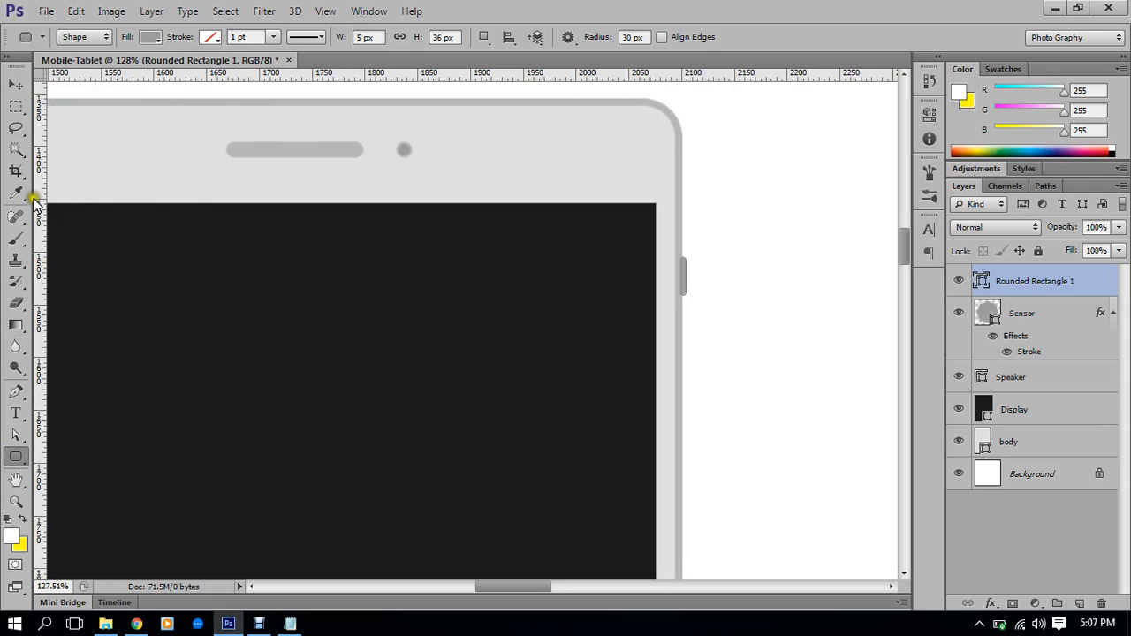
Fill the side button with the tablet edge's light gray #b7b7b7
double_click(980, 281)
left_click(678, 199)
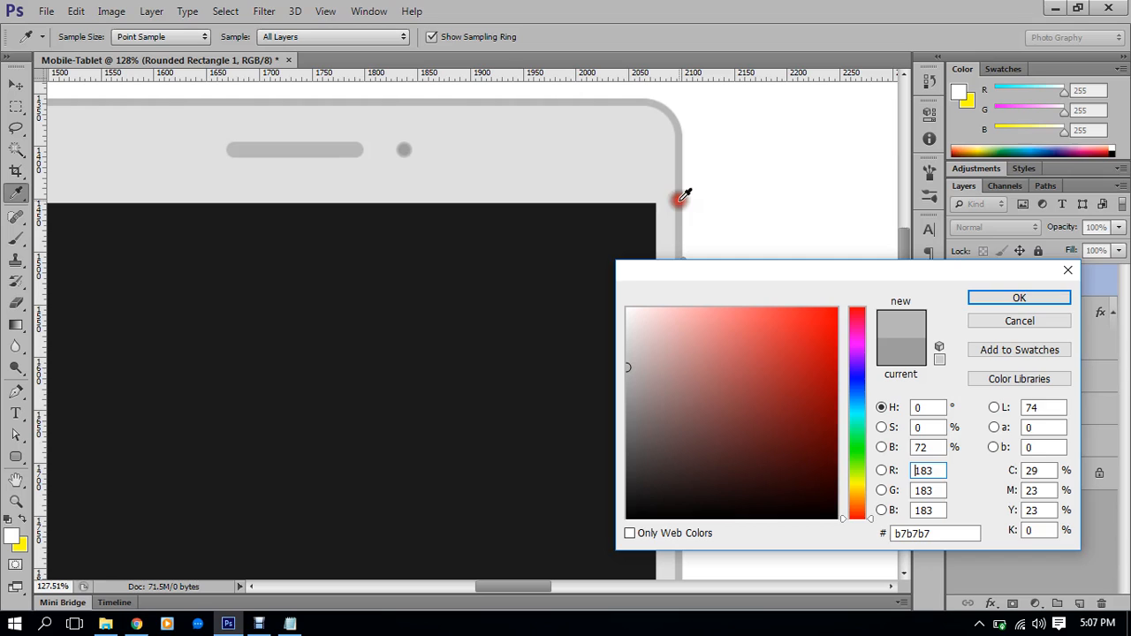
left_click(1013, 298)
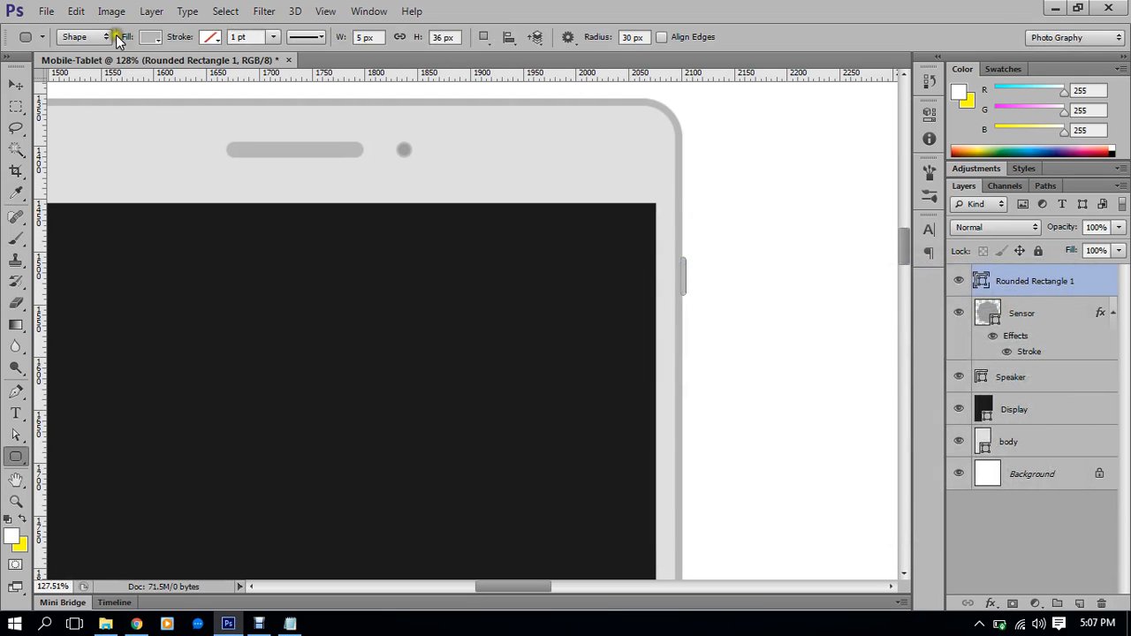
left_click(17, 84)
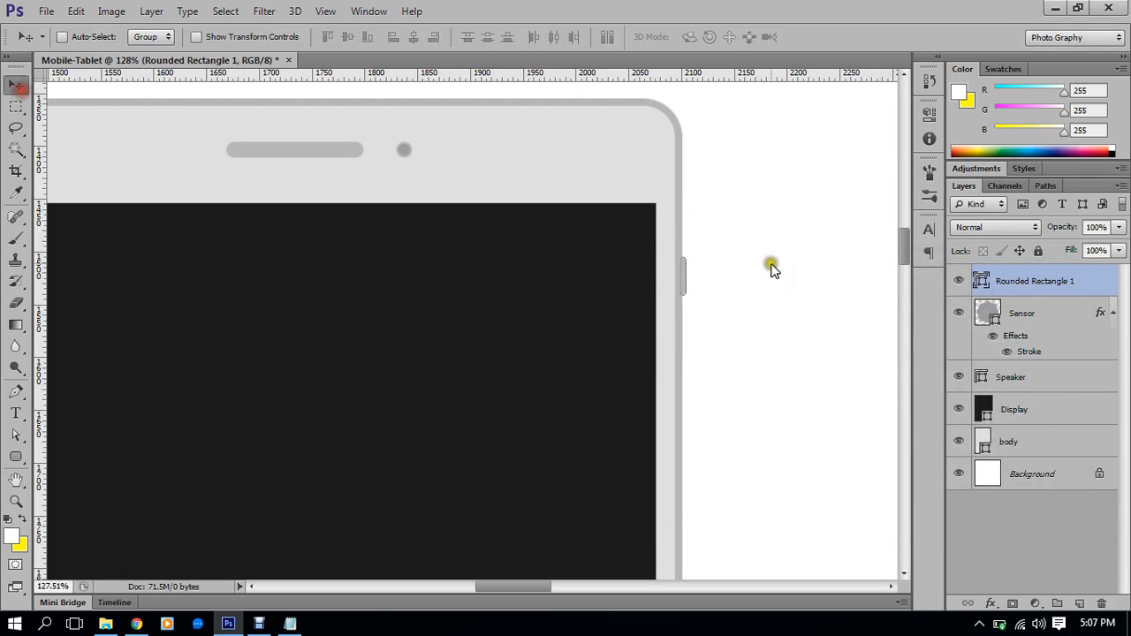
Widen the Rounded Rectangle 1 side button slightly using transform controls
left_click(1048, 482)
scroll(674, 374, "down", 1)
scroll(703, 318, "up", 8)
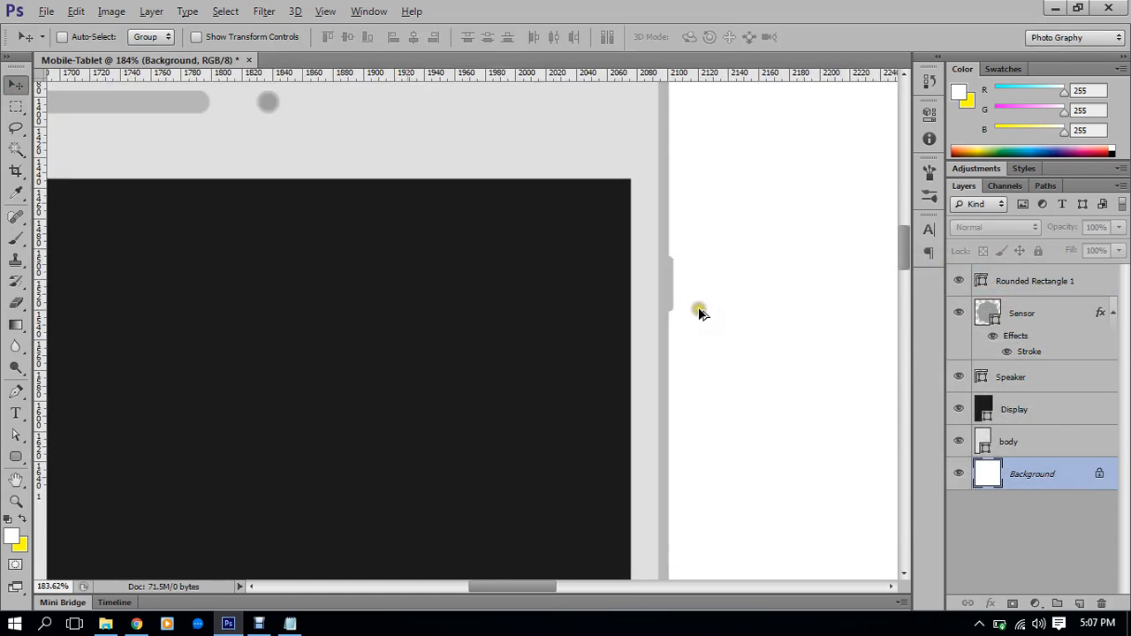
left_click(1025, 281)
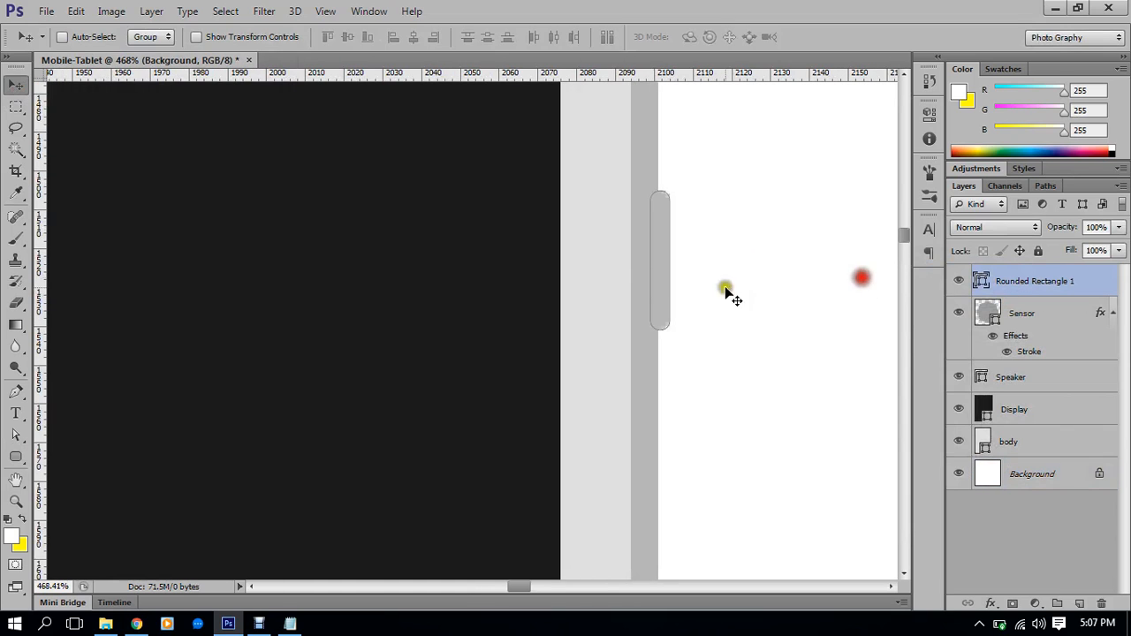
left_click(253, 37)
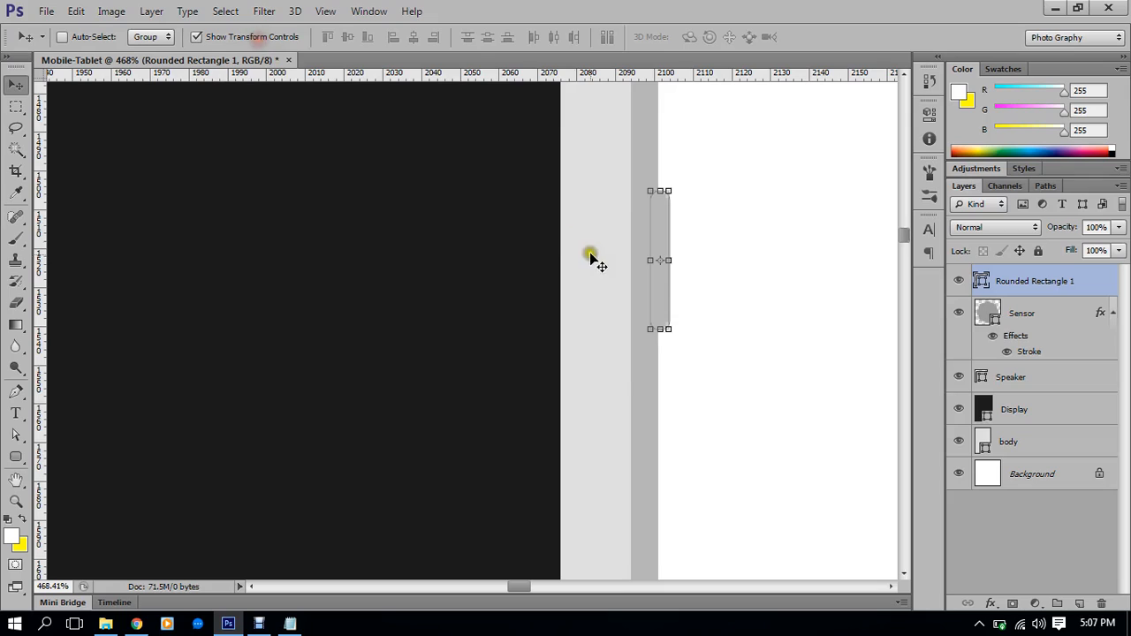
left_click(669, 261)
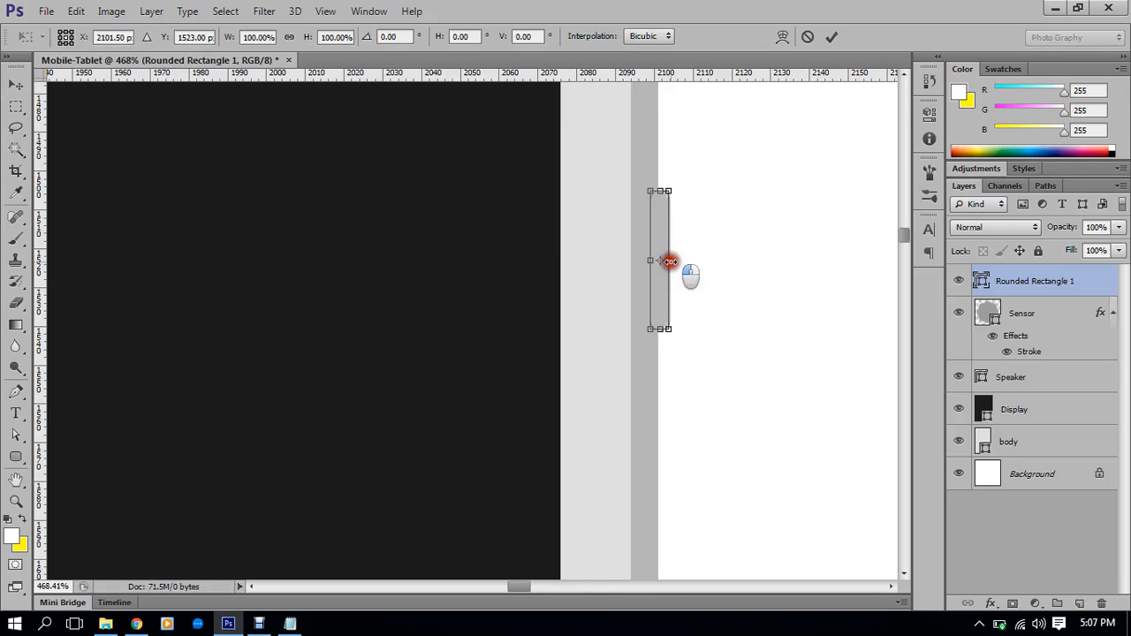
left_click_drag(668, 261, 673, 253)
left_click(833, 38)
Stretch the side button down to about 194% height, roughly 70 px tall
scroll(865, 341, "down", 6)
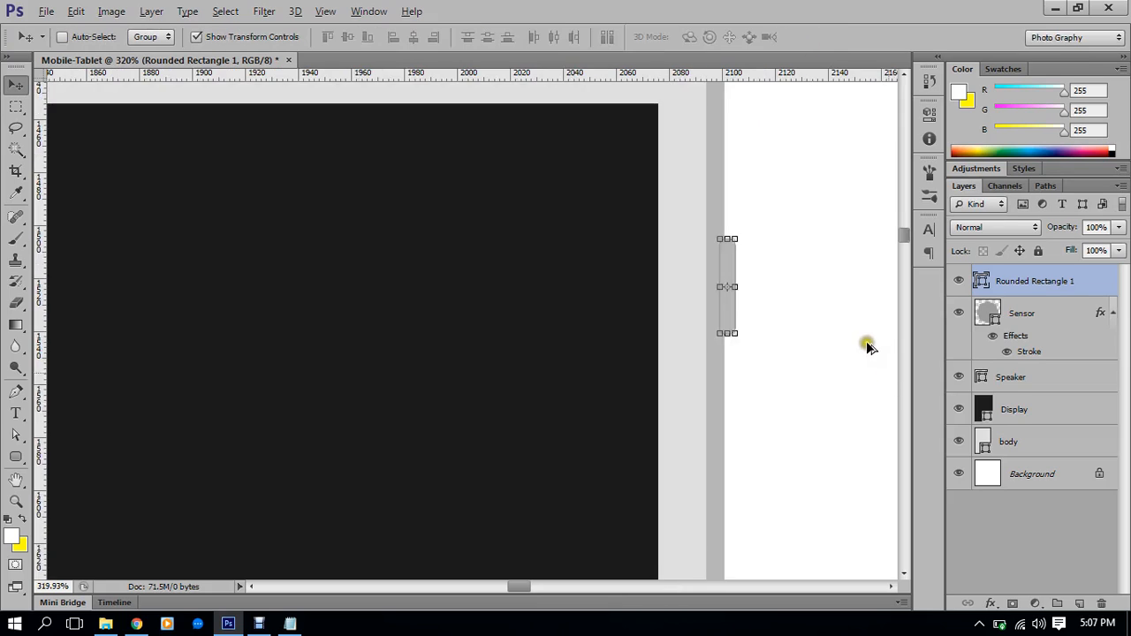
left_click(1025, 475)
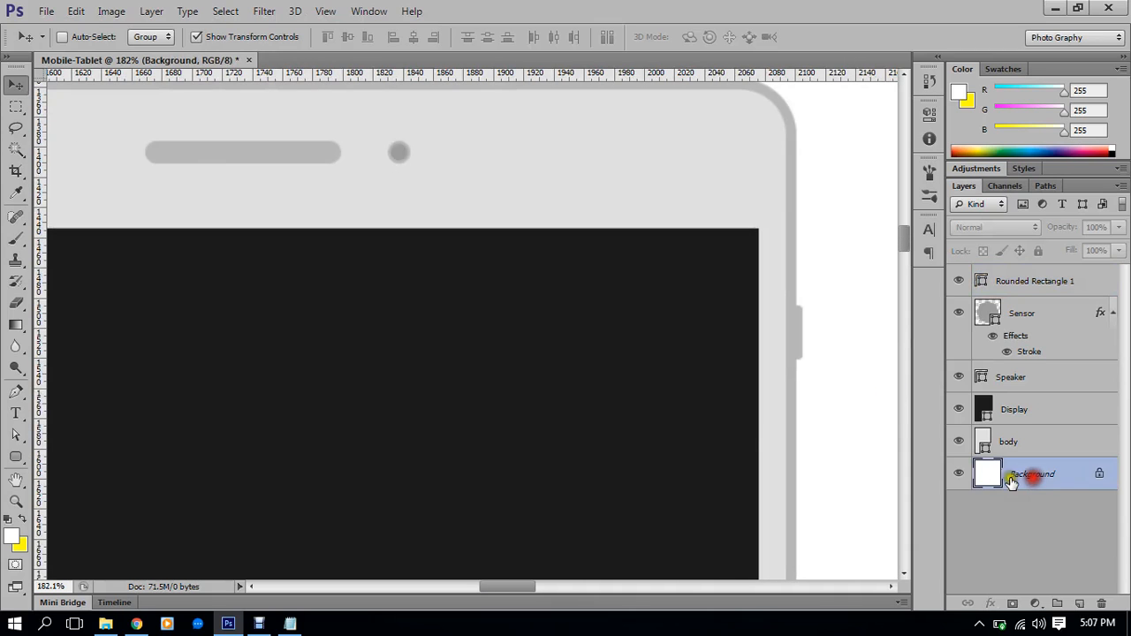
scroll(756, 442, "down", 4)
scroll(755, 442, "down", 3)
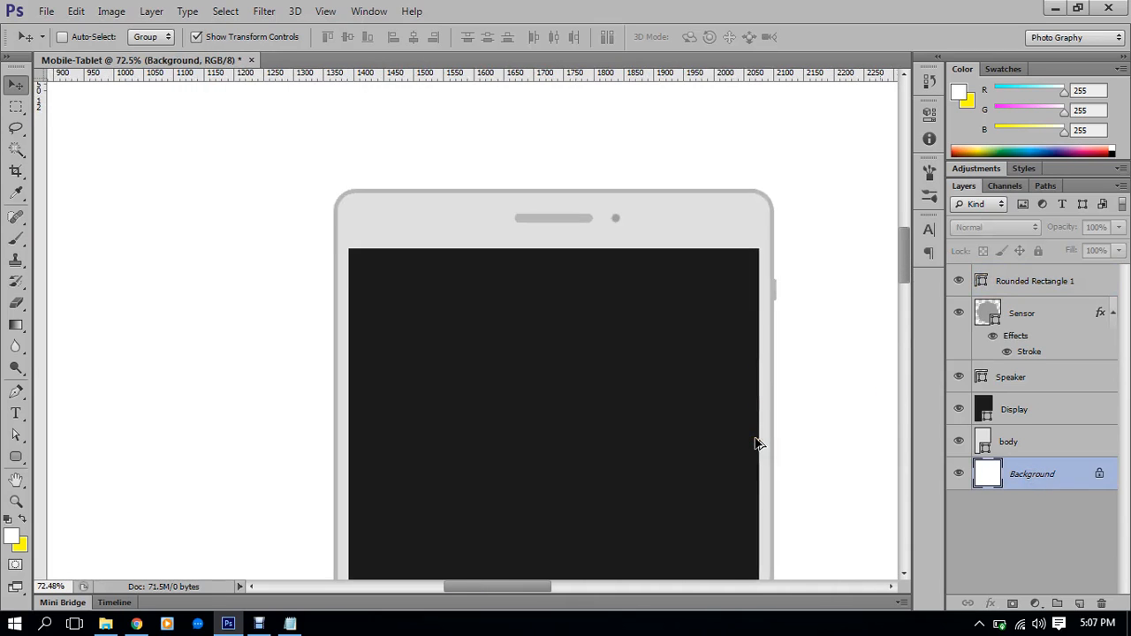
scroll(756, 442, "up", 3)
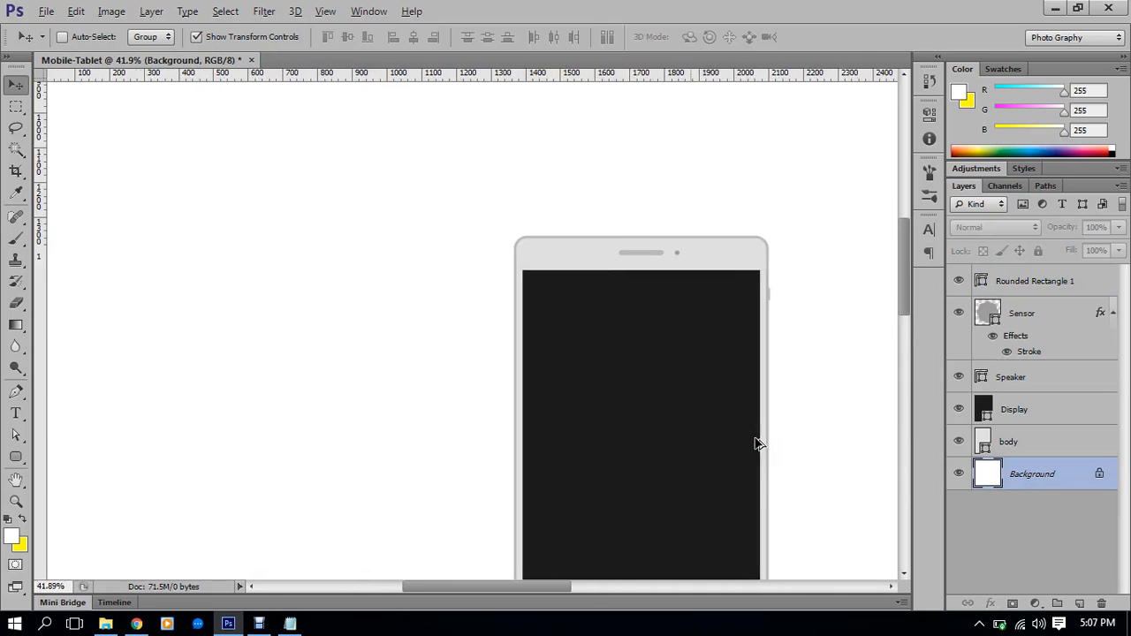
scroll(733, 380, "up", 5)
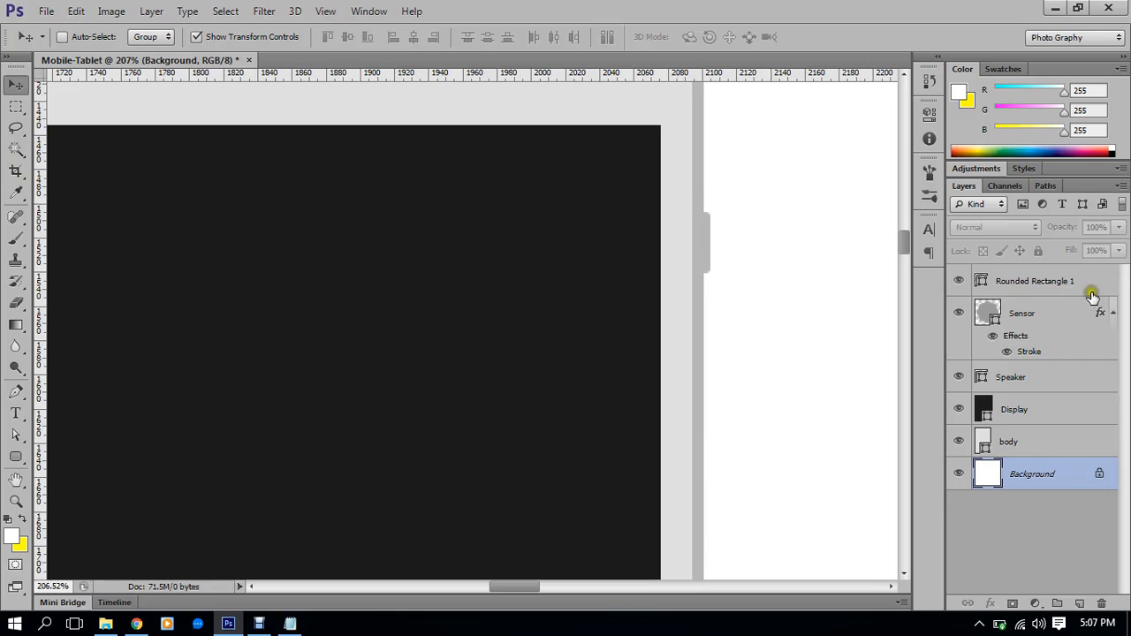
left_click(1029, 281)
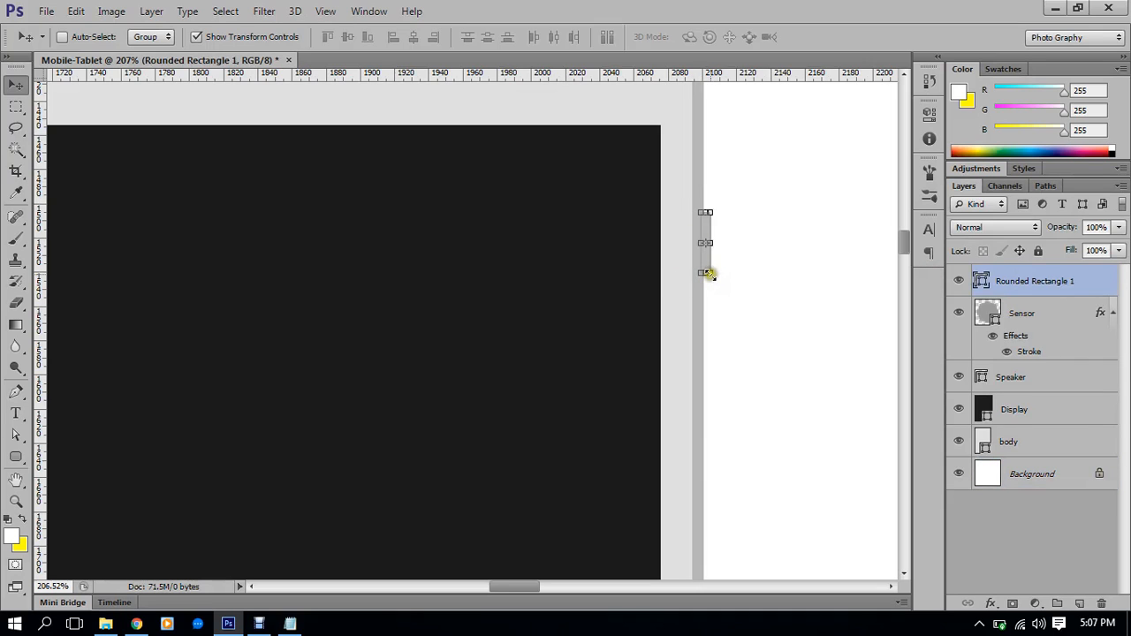
left_click_drag(706, 273, 703, 332)
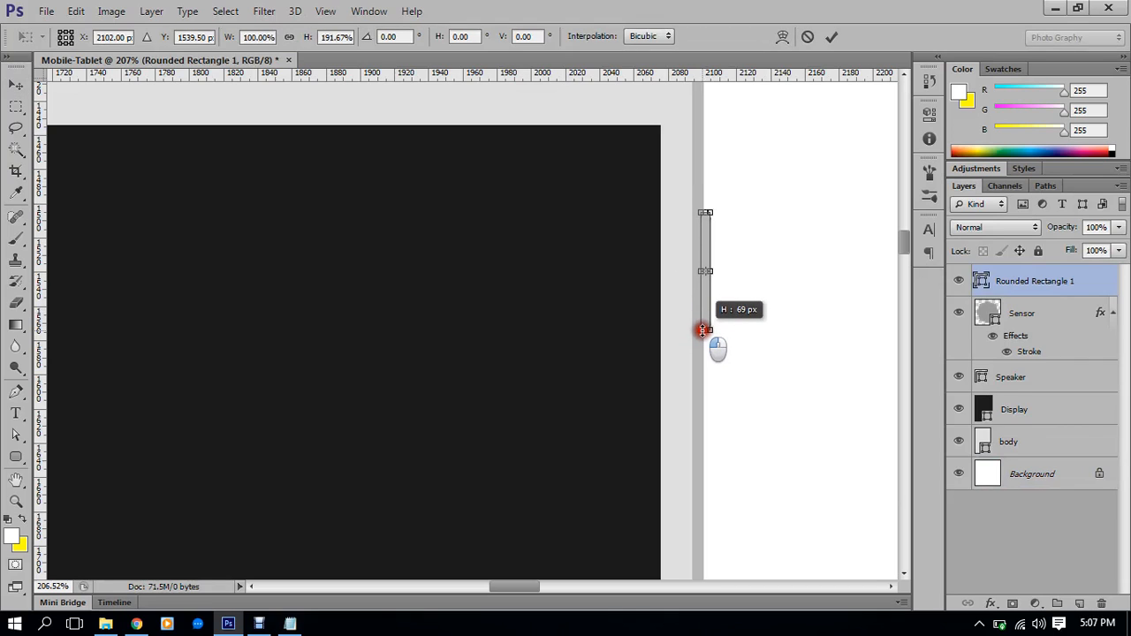
left_click_drag(702, 331, 702, 325)
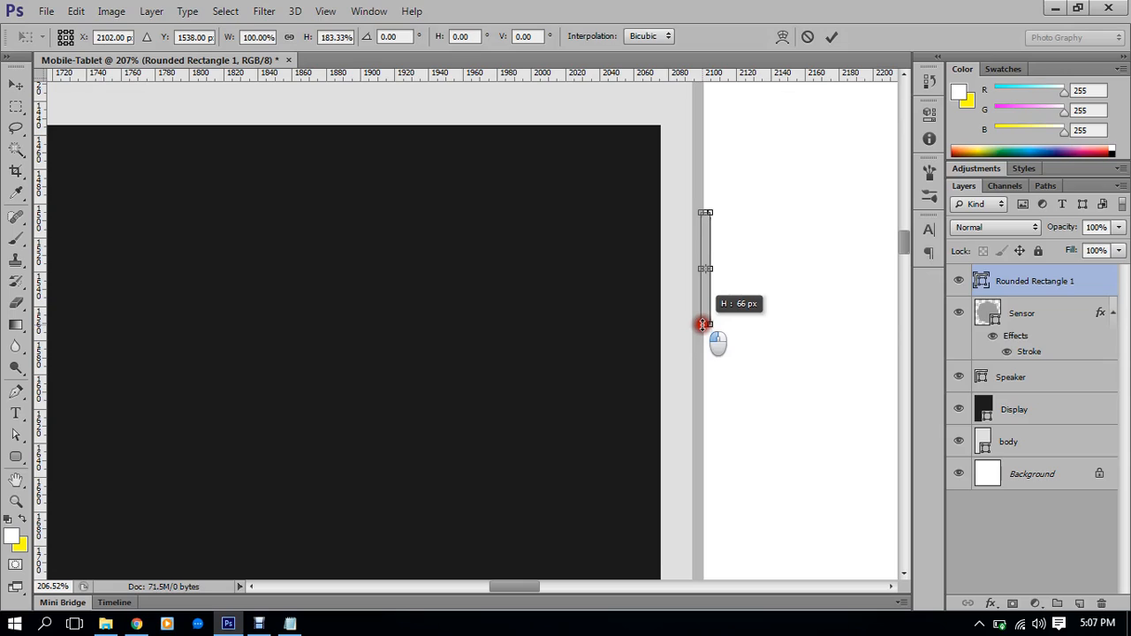
left_click_drag(702, 324, 702, 332)
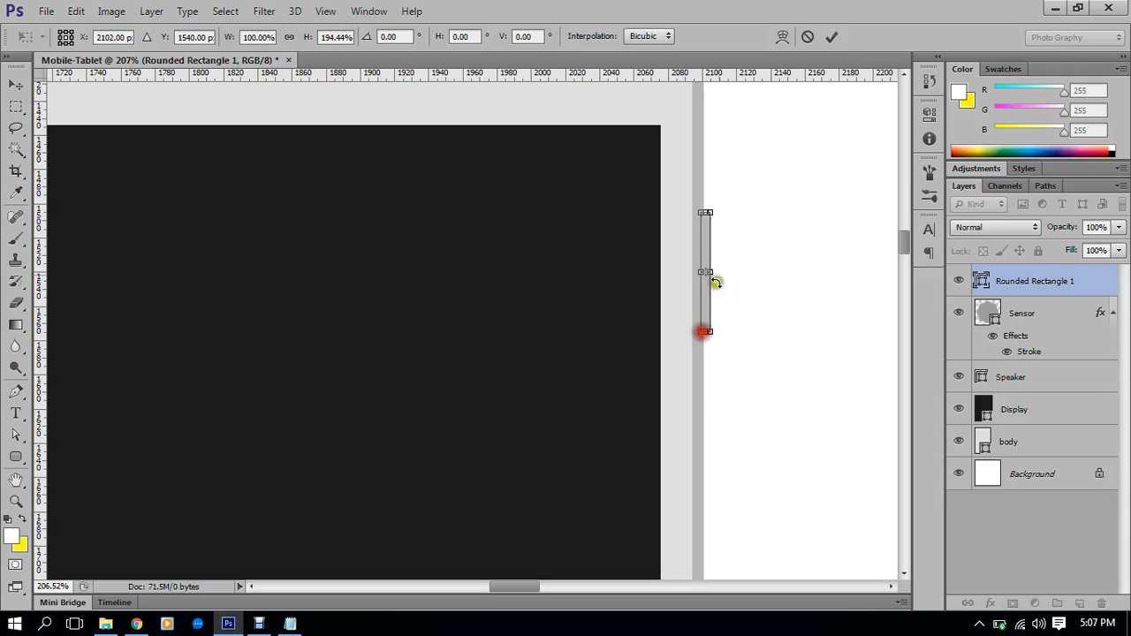
left_click(833, 36)
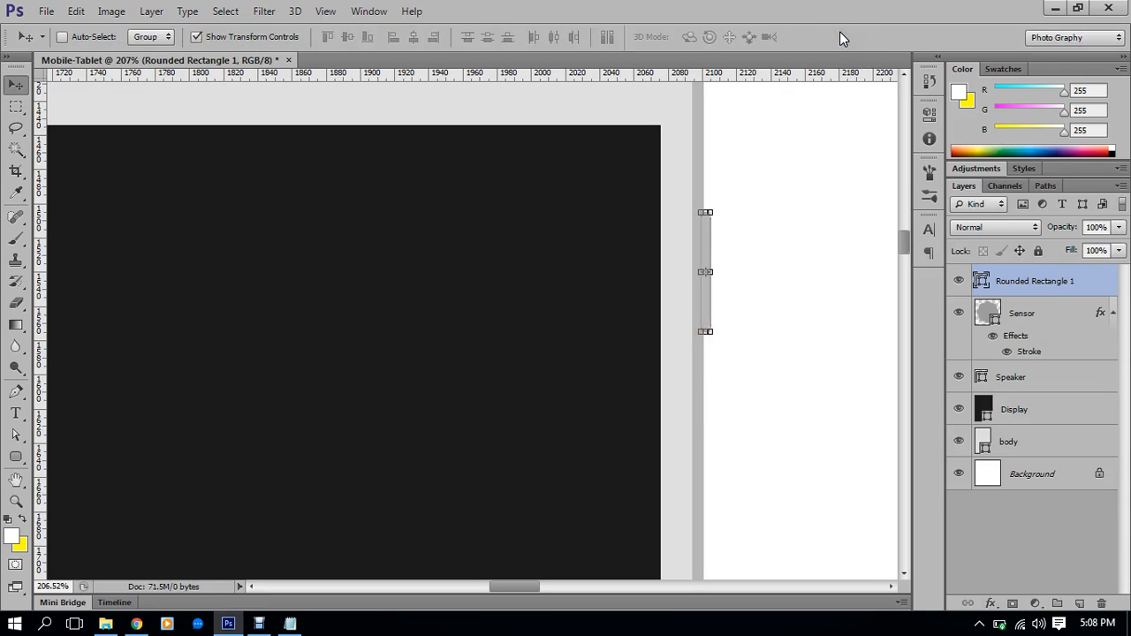
Give the Rounded Rectangle 1 side button a darker grey #929292 fill
left_click(230, 36)
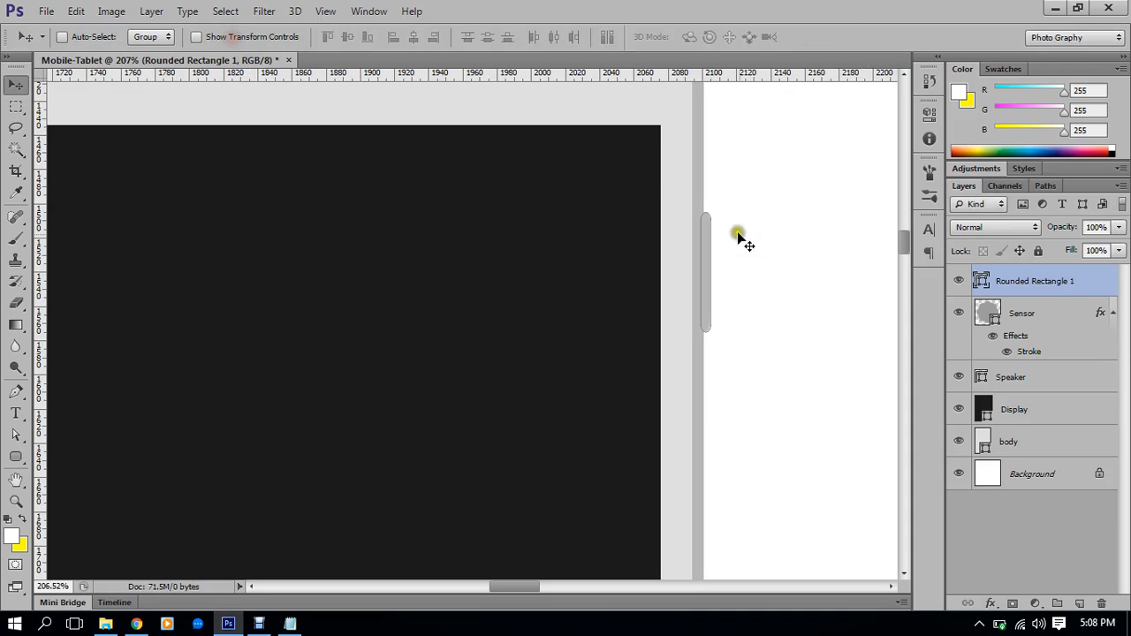
left_click(1011, 480)
scroll(659, 396, "down", 5)
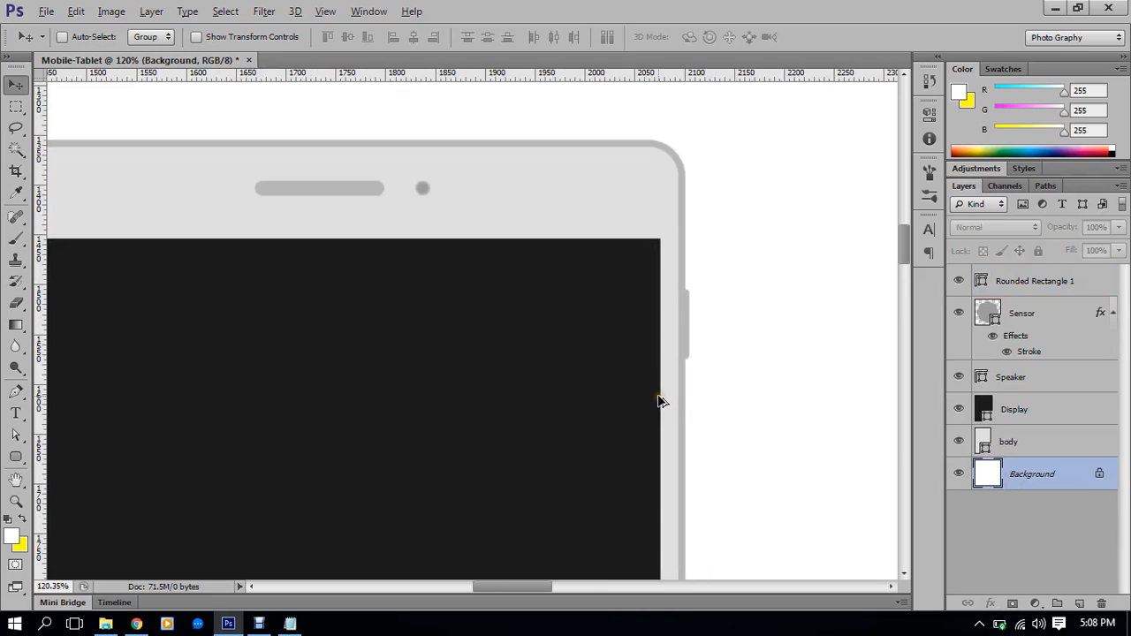
scroll(706, 334, "up", 10)
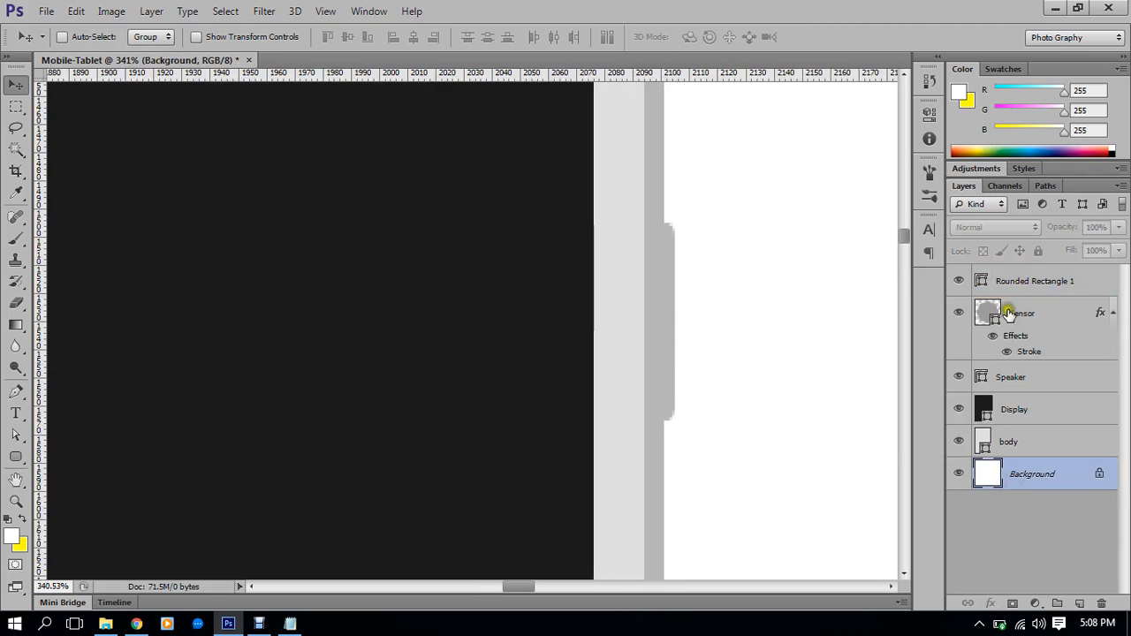
left_click(997, 283)
double_click(983, 282)
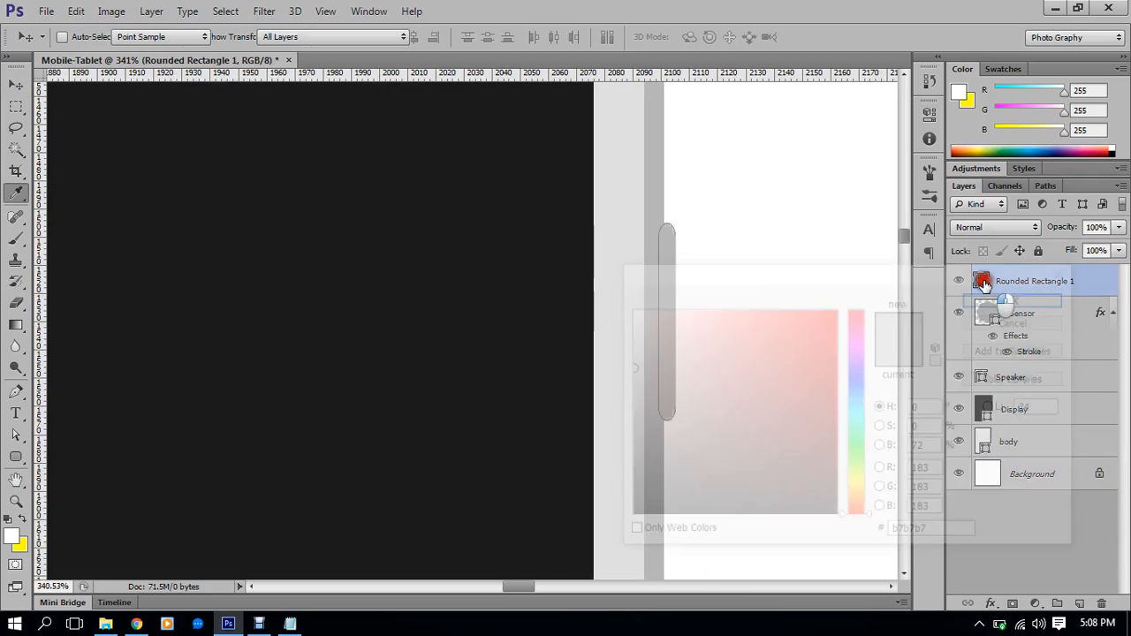
left_click_drag(644, 381, 623, 408)
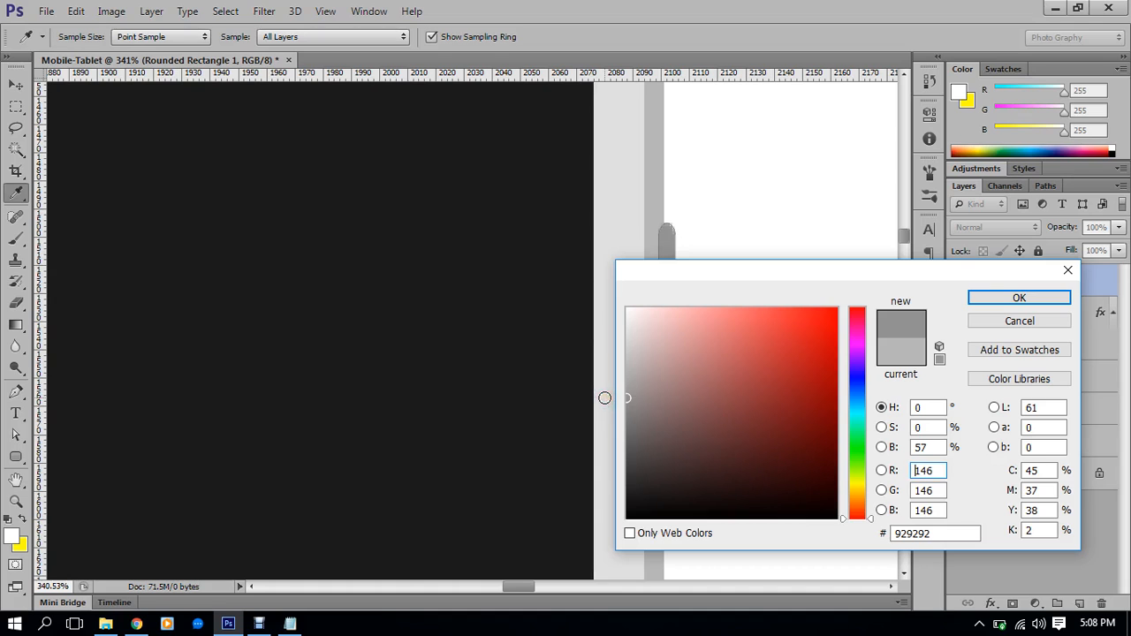
left_click(1056, 299)
Drag the Rounded Rectangle 1 layer down below the body layer
scroll(790, 267, "down", 5)
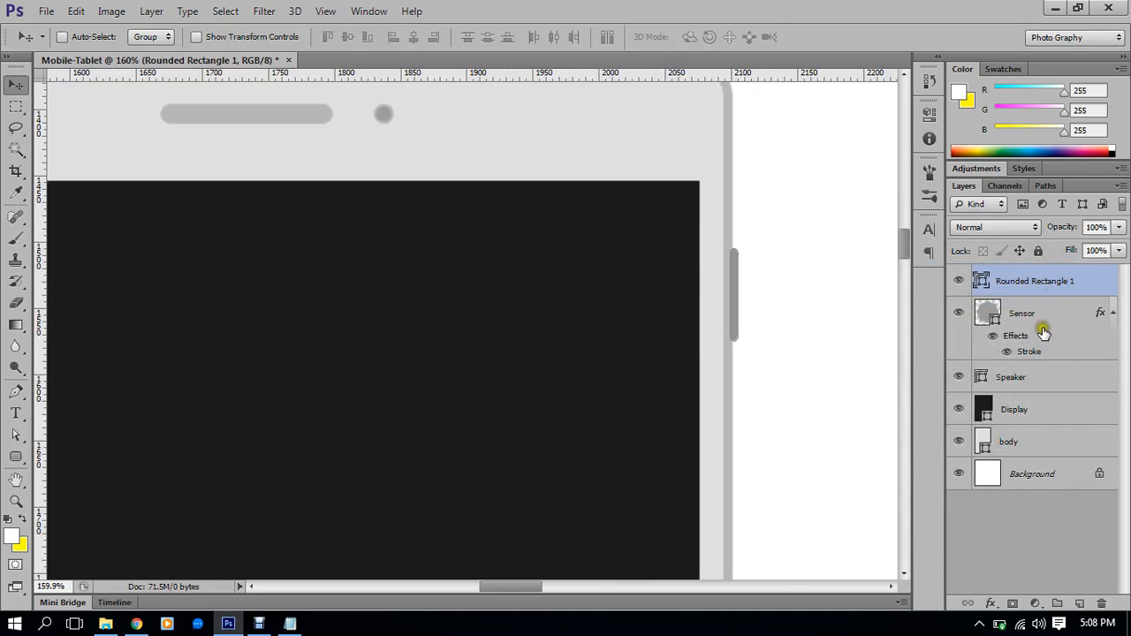
left_click_drag(1036, 281, 1041, 453)
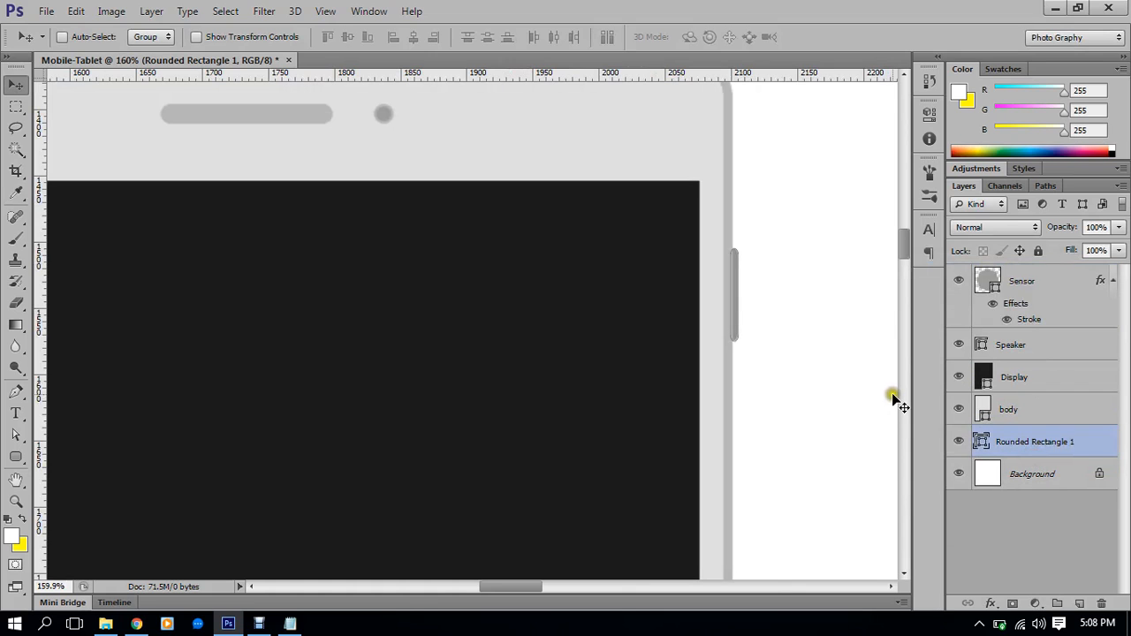
scroll(769, 338, "down", 3)
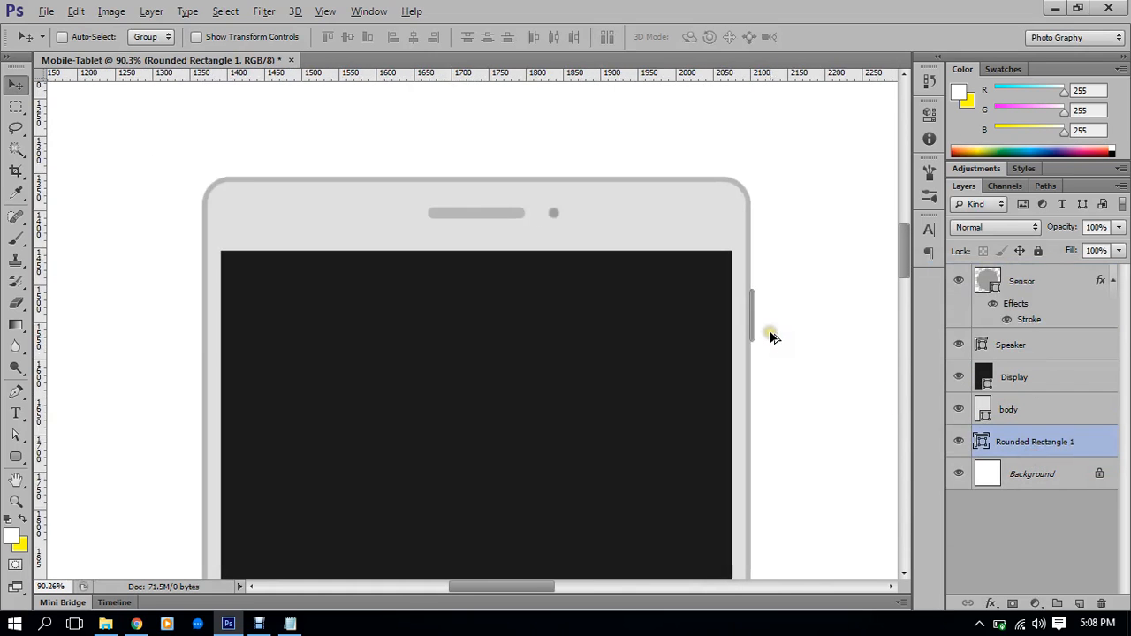
scroll(770, 334, "up", 3)
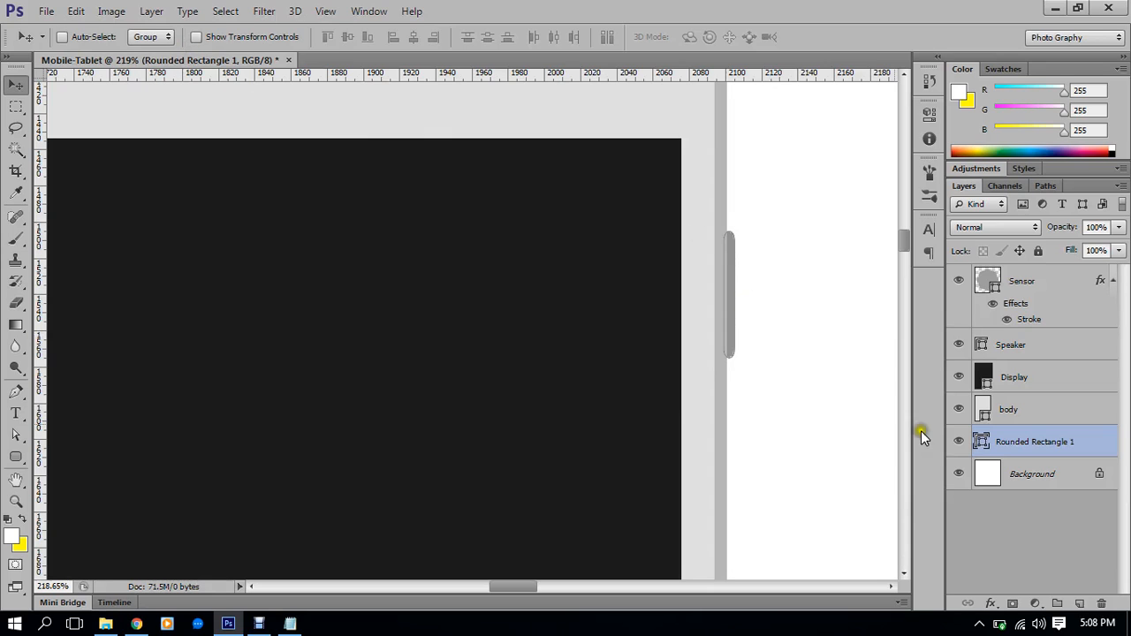
left_click(1036, 493)
Open the side button's layer name and layer style settings, then leave them unchanged
scroll(730, 334, "down", 1)
scroll(730, 334, "down", 3)
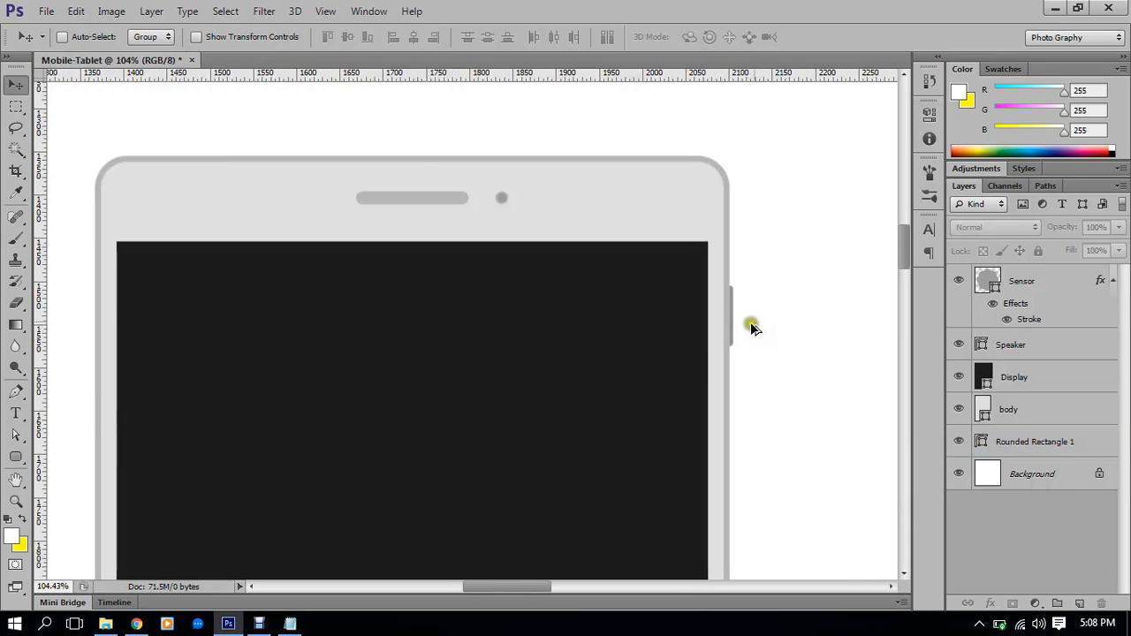
scroll(834, 285, "down", 1)
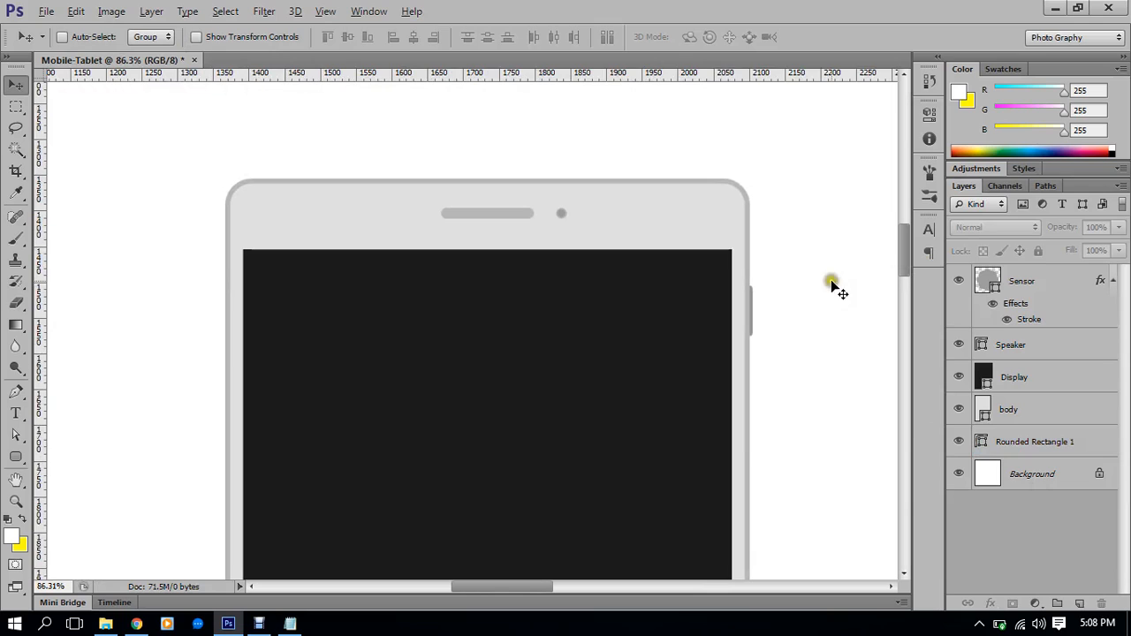
left_click(1028, 443)
double_click(1028, 444)
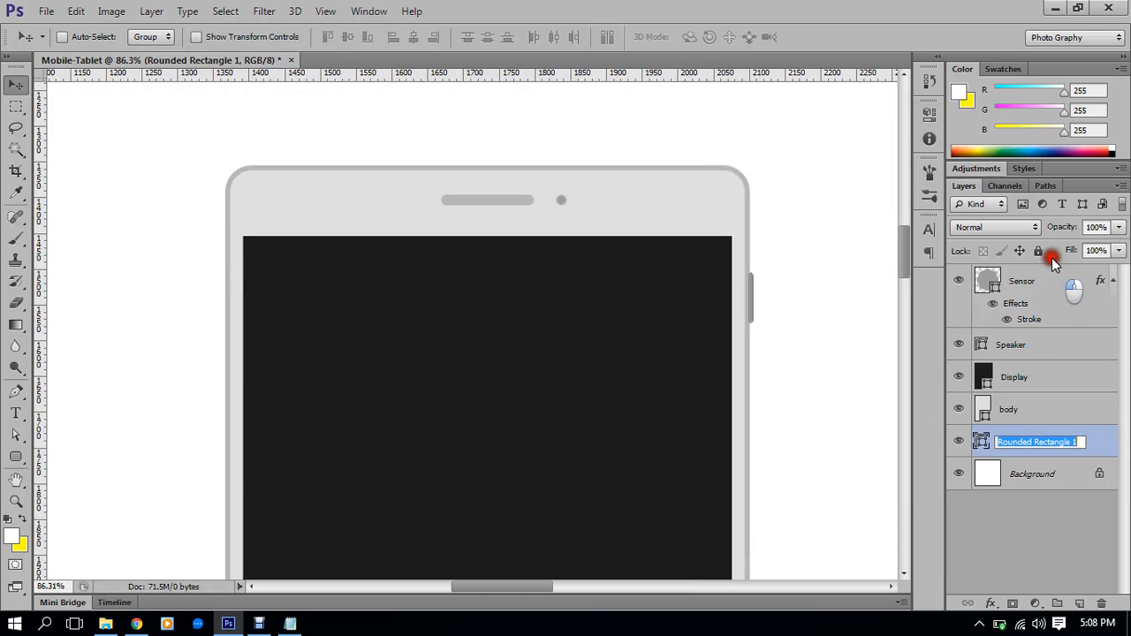
left_click(1091, 442)
double_click(1092, 444)
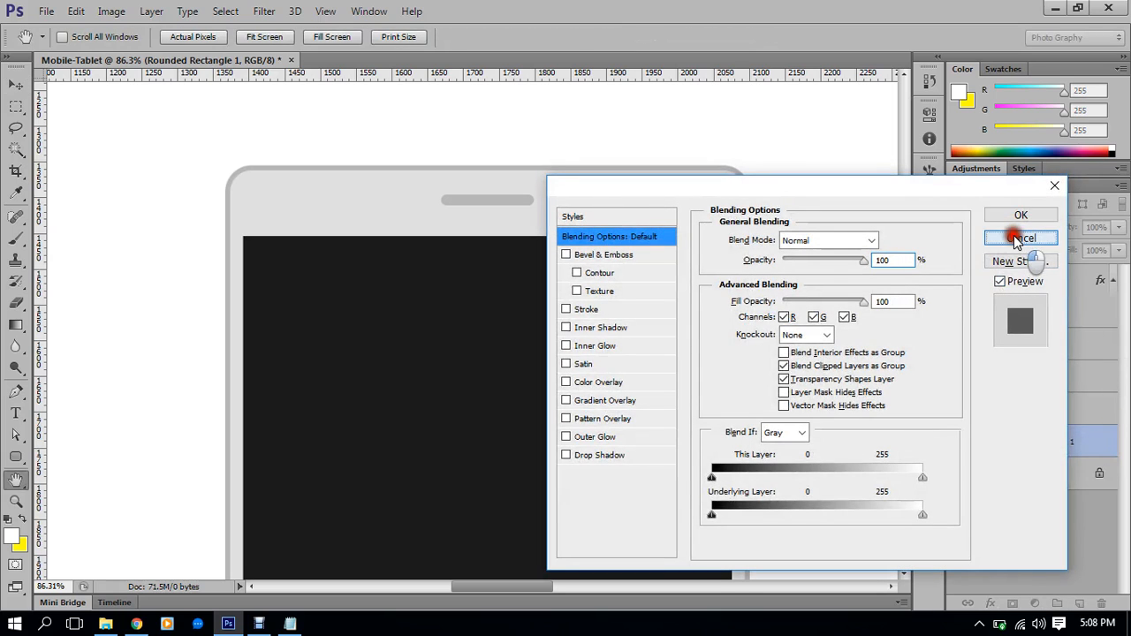
left_click(1016, 218)
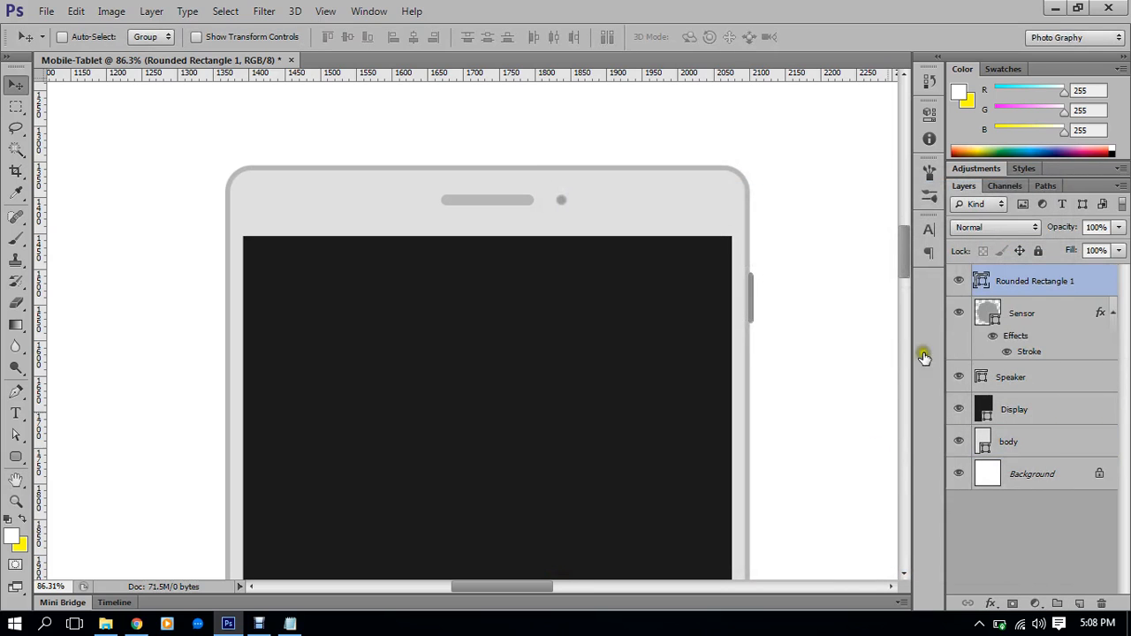
Send Rounded Rectangle 1 to just above Background with Ctrl+Shift+[
left_click(990, 474)
scroll(784, 310, "up", 1)
scroll(786, 316, "up", 9)
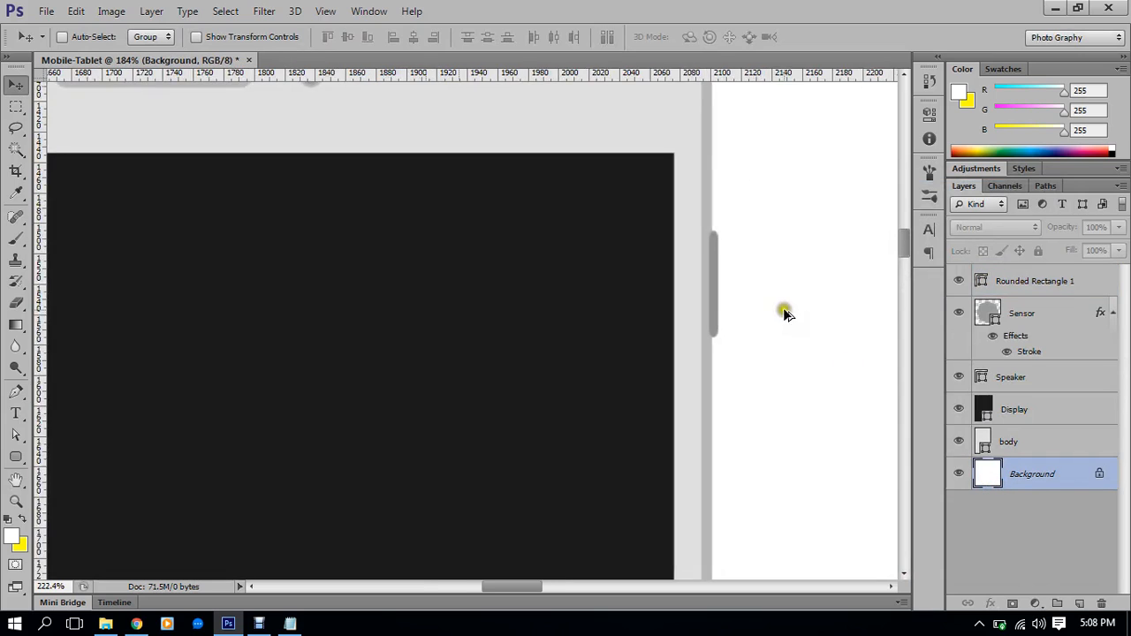
scroll(698, 220, "up", 8)
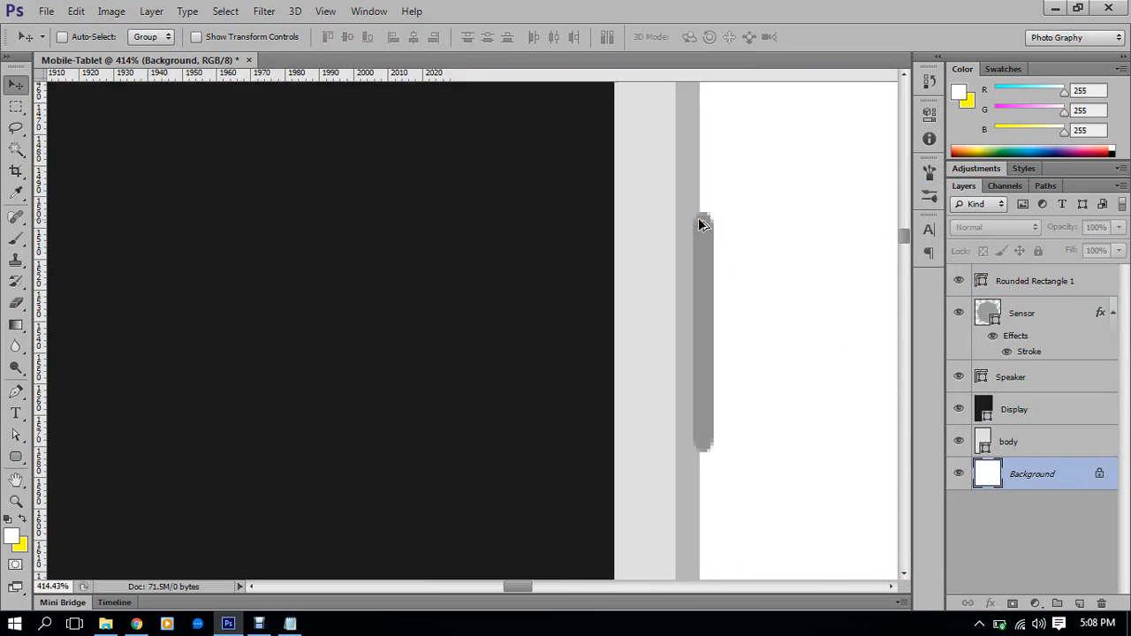
scroll(702, 344, "down", 20)
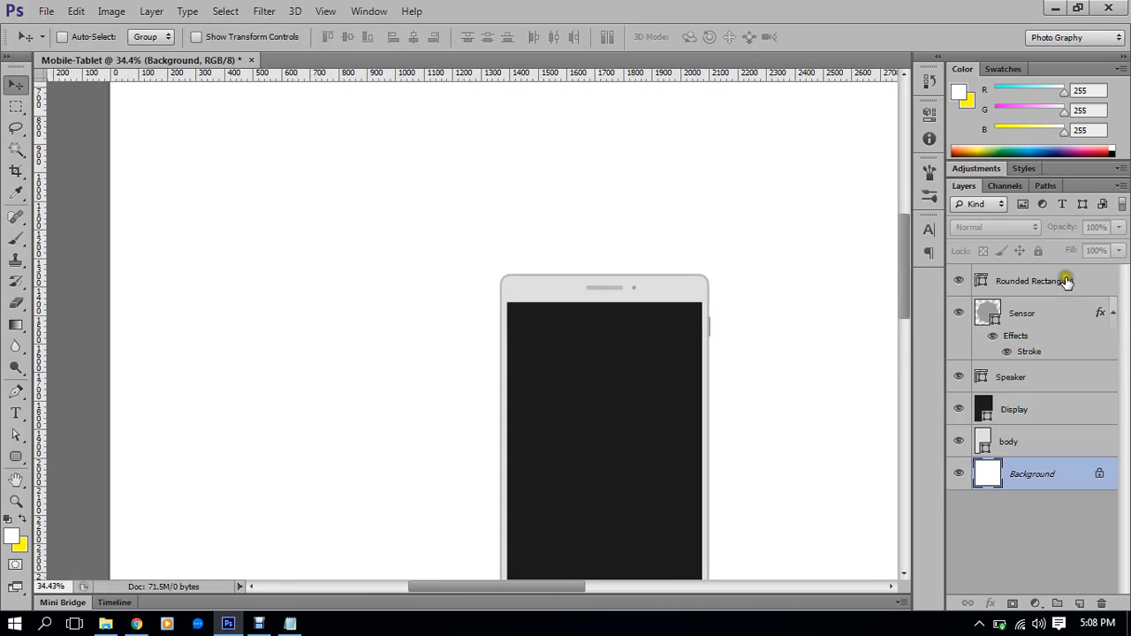
left_click(1066, 281)
key("ctrl+shift+bracketleft")
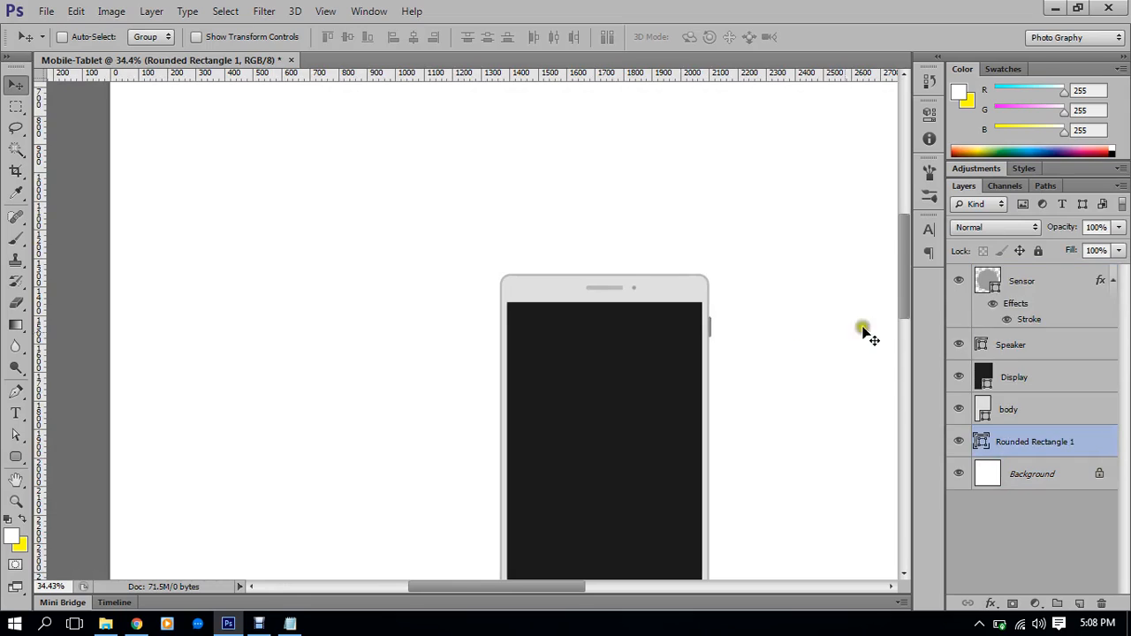
scroll(701, 367, "down", 3)
left_click(1020, 468)
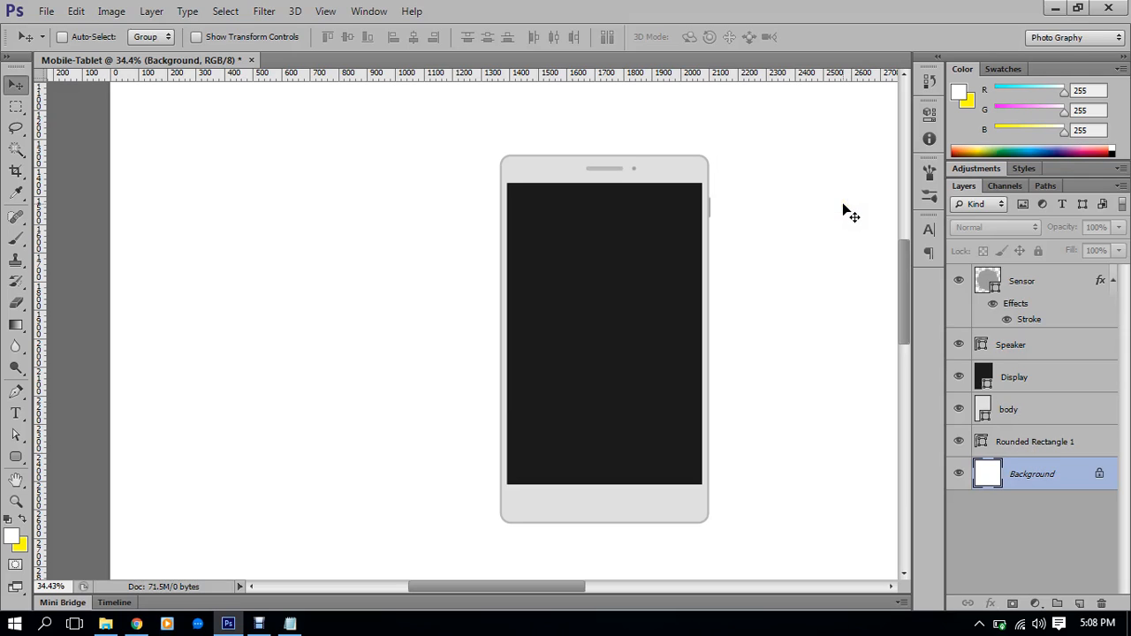
scroll(789, 228, "up", 1)
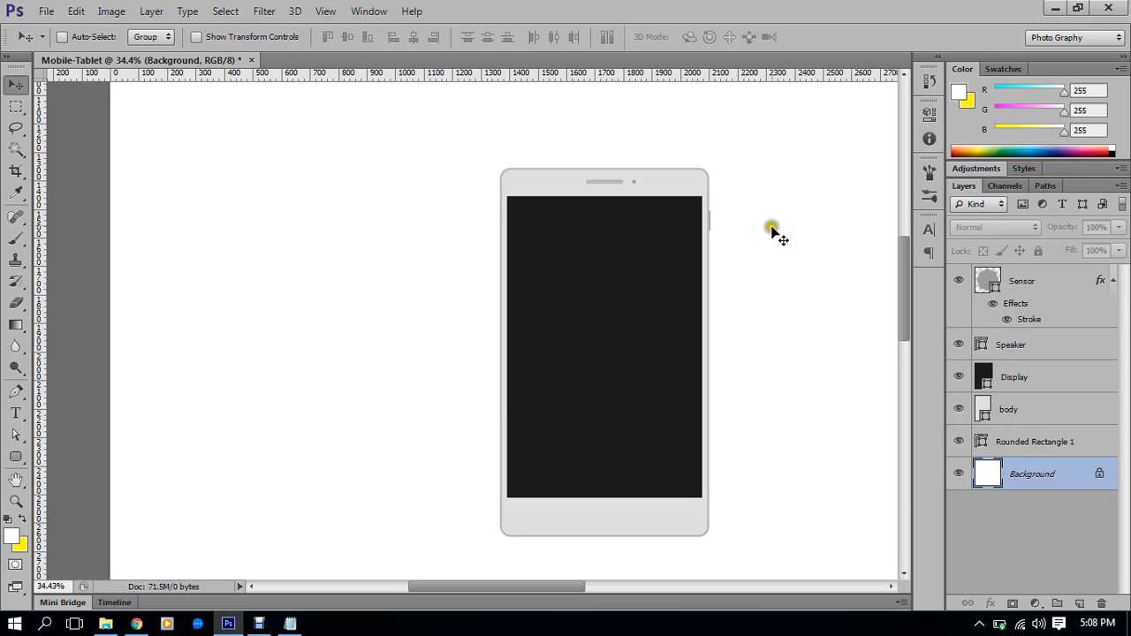
scroll(771, 231, "up", 6)
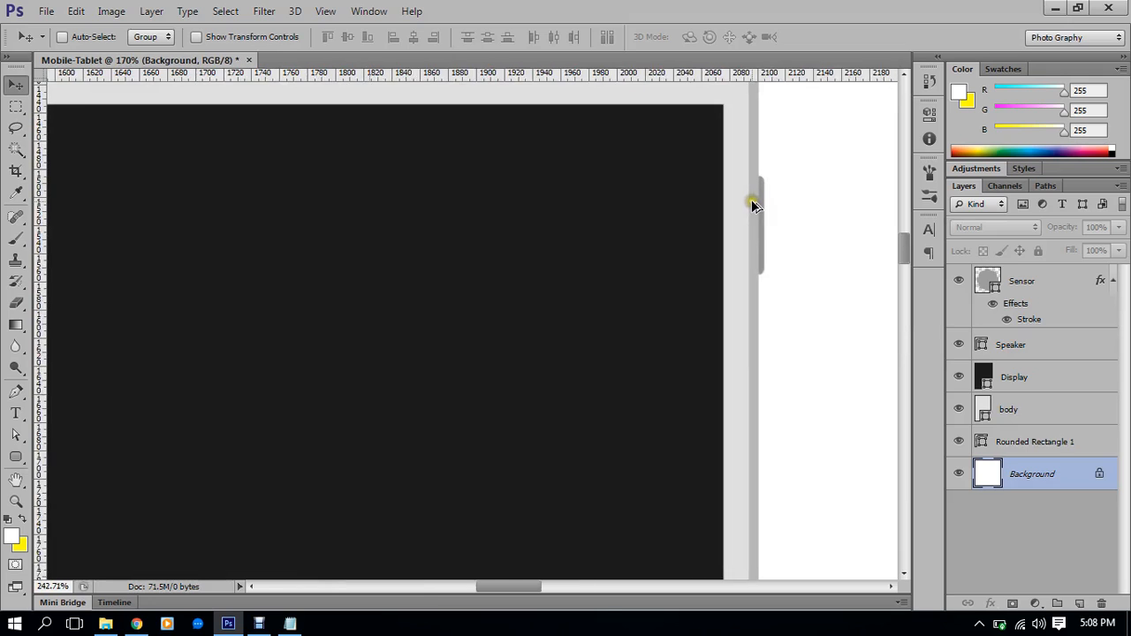
scroll(752, 205, "up", 3)
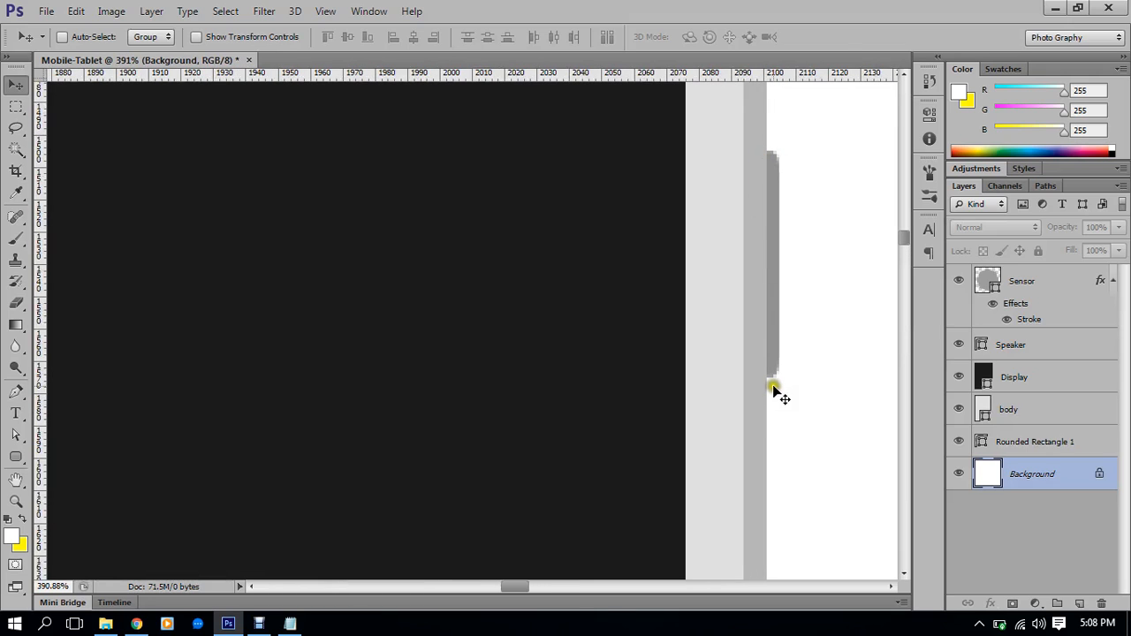
scroll(749, 358, "down", 5)
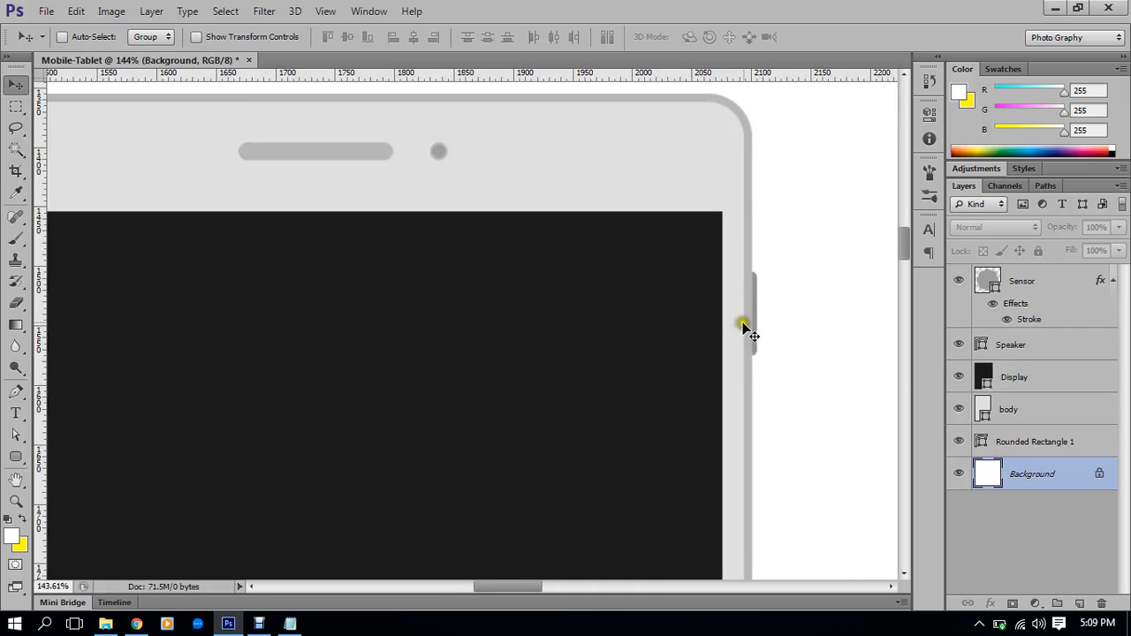
scroll(750, 287, "down", 5)
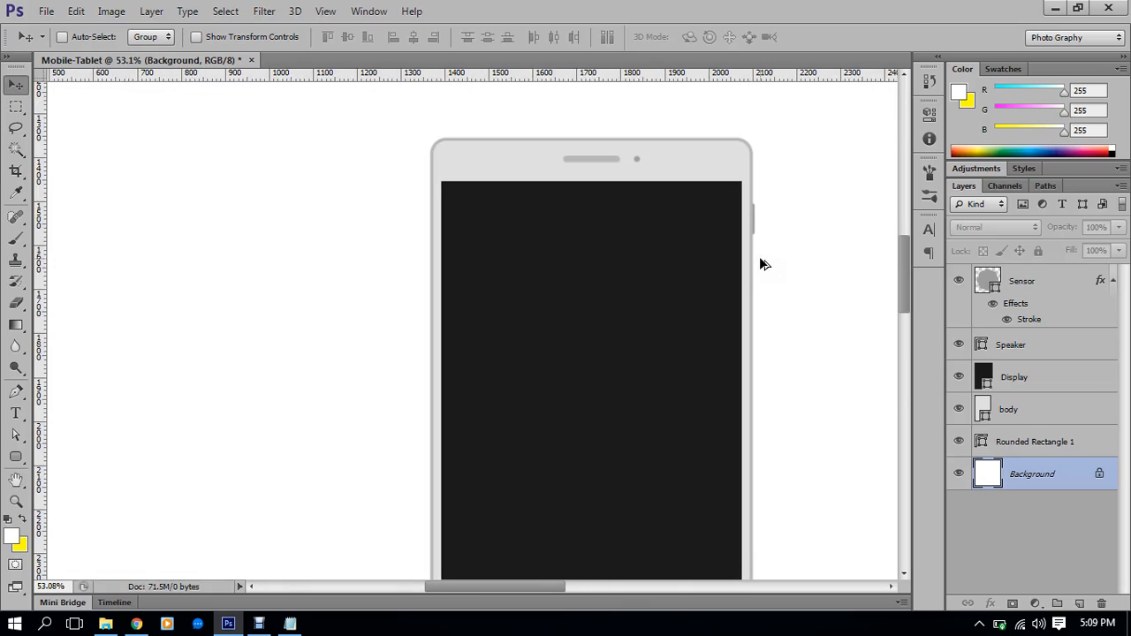
scroll(760, 221, "up", 10)
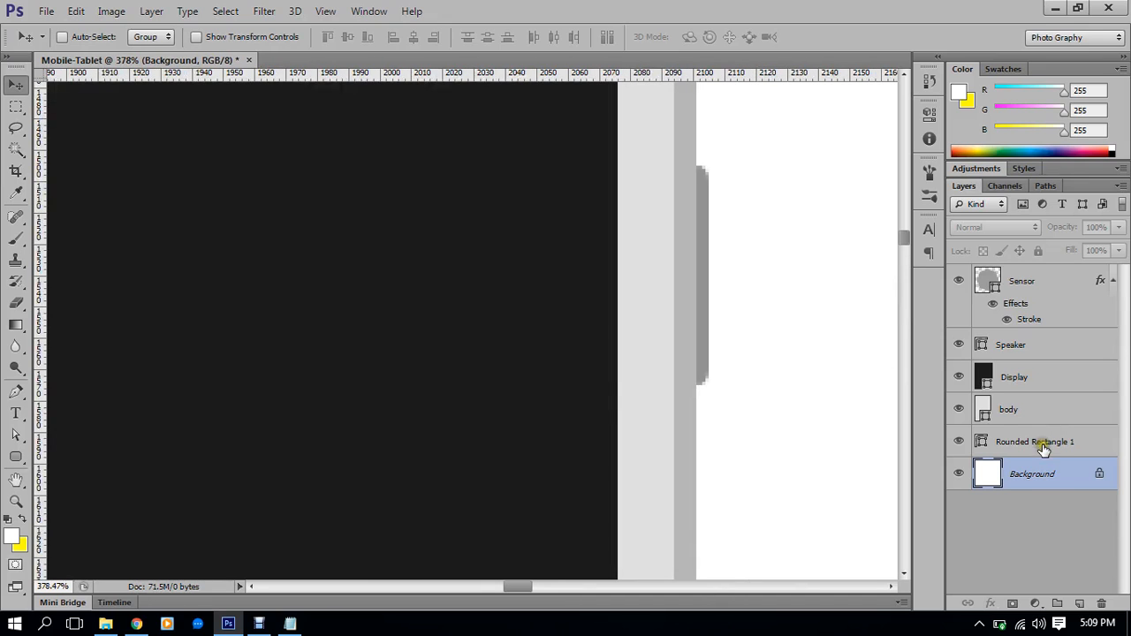
scroll(751, 305, "up", 4)
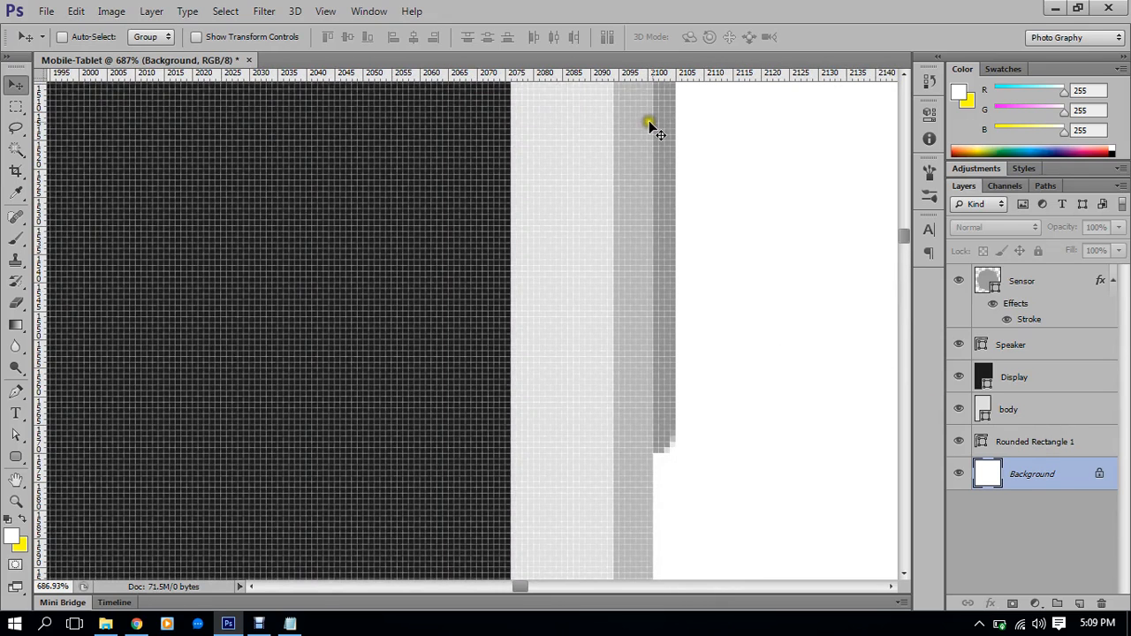
scroll(649, 129, "down", 3)
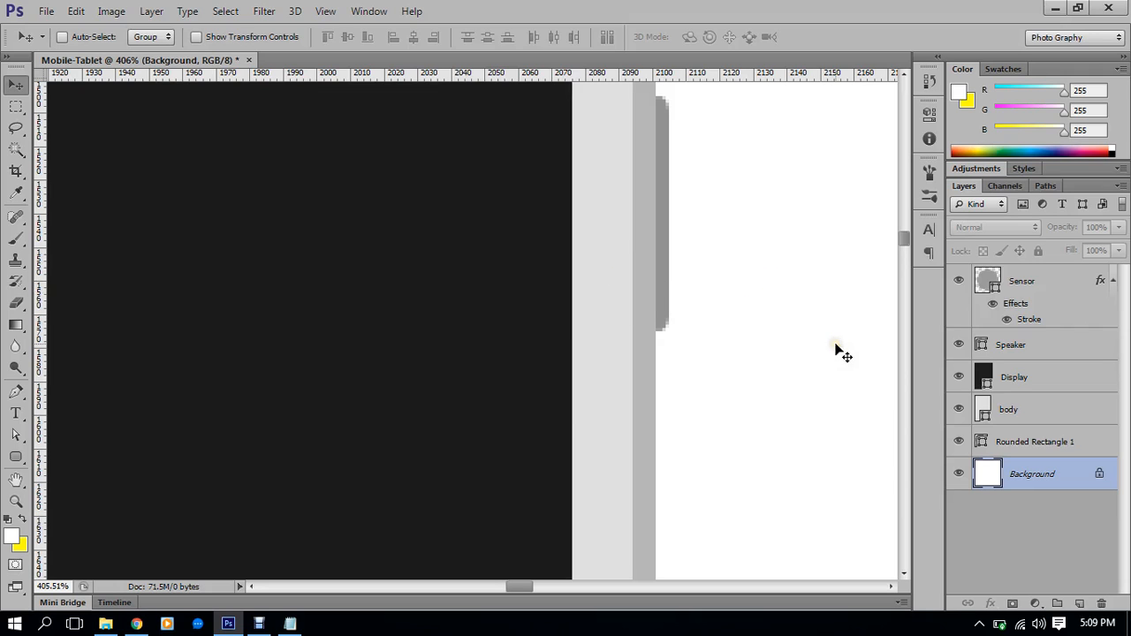
scroll(748, 354, "down", 5)
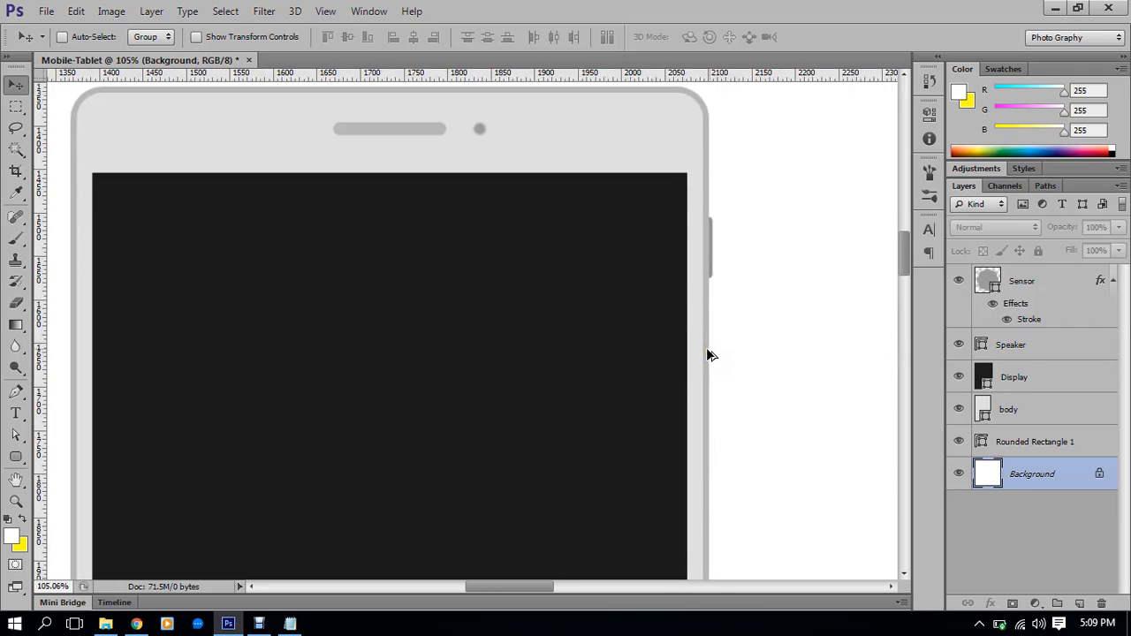
left_click(1064, 443)
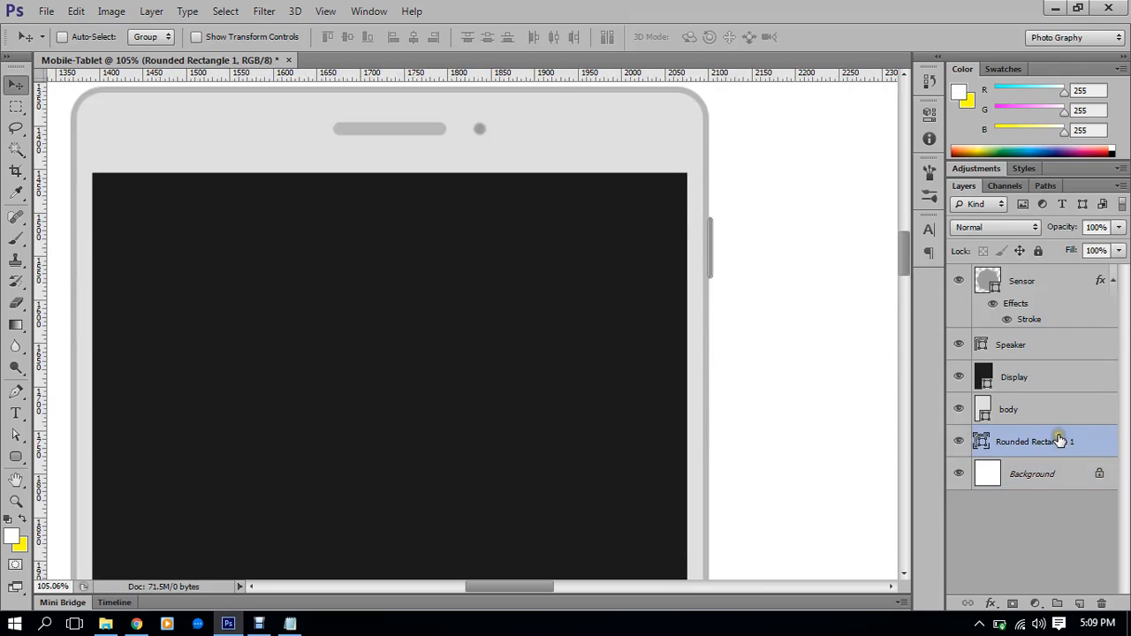
left_click(1058, 473)
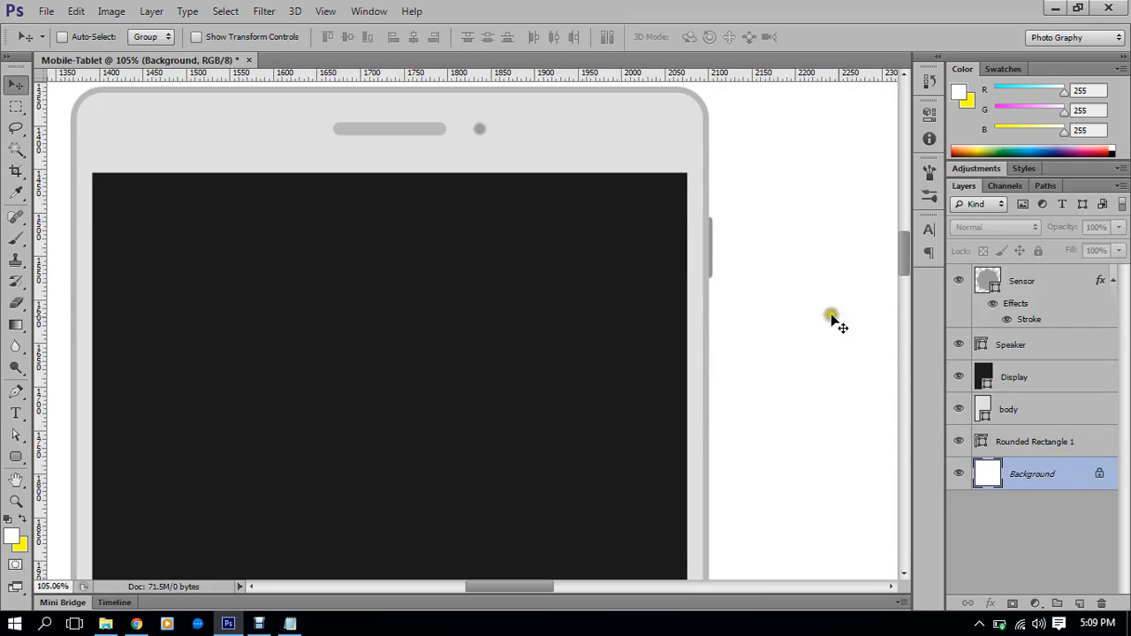
scroll(757, 321, "down", 5)
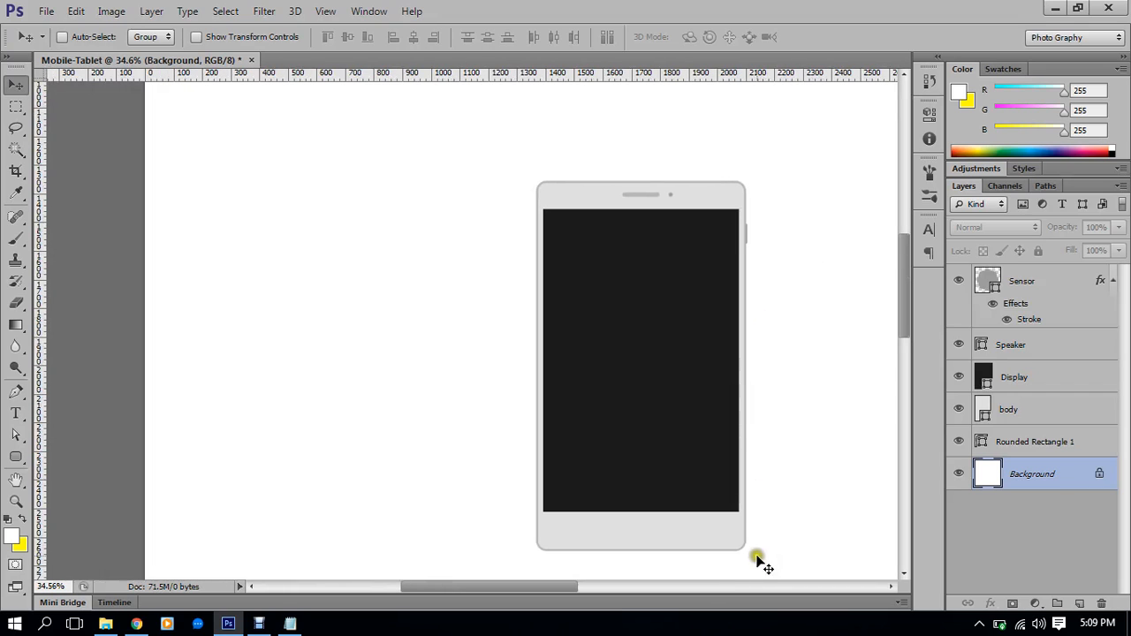
left_click(1022, 448)
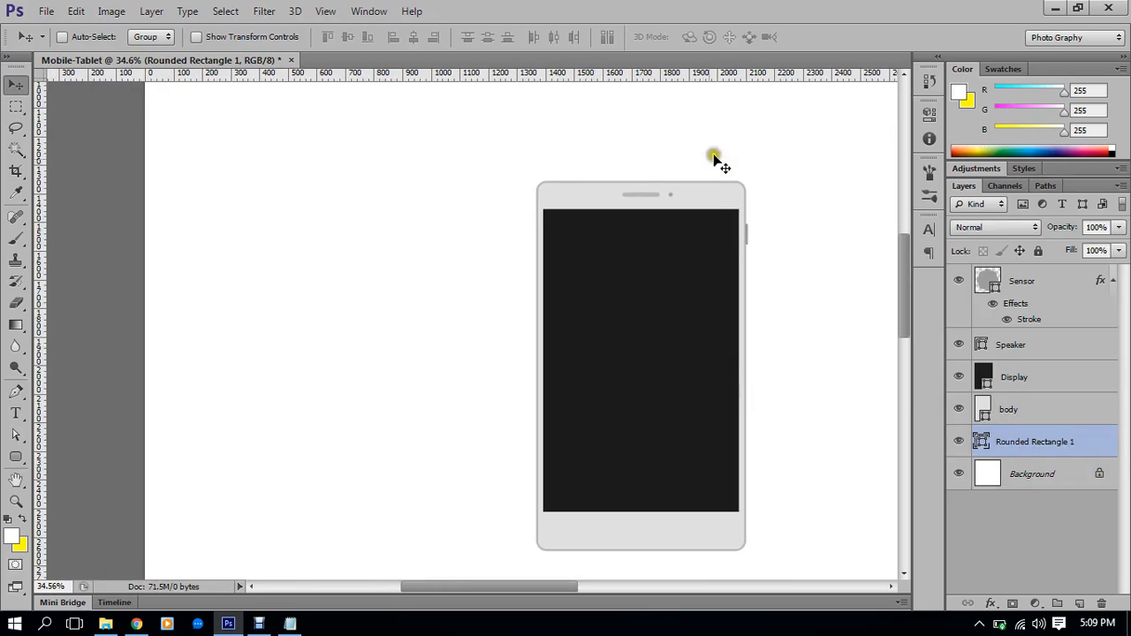
scroll(717, 207, "up", 2)
left_click(1020, 475)
left_click_drag(593, 362, 644, 361)
scroll(528, 272, "down", 3)
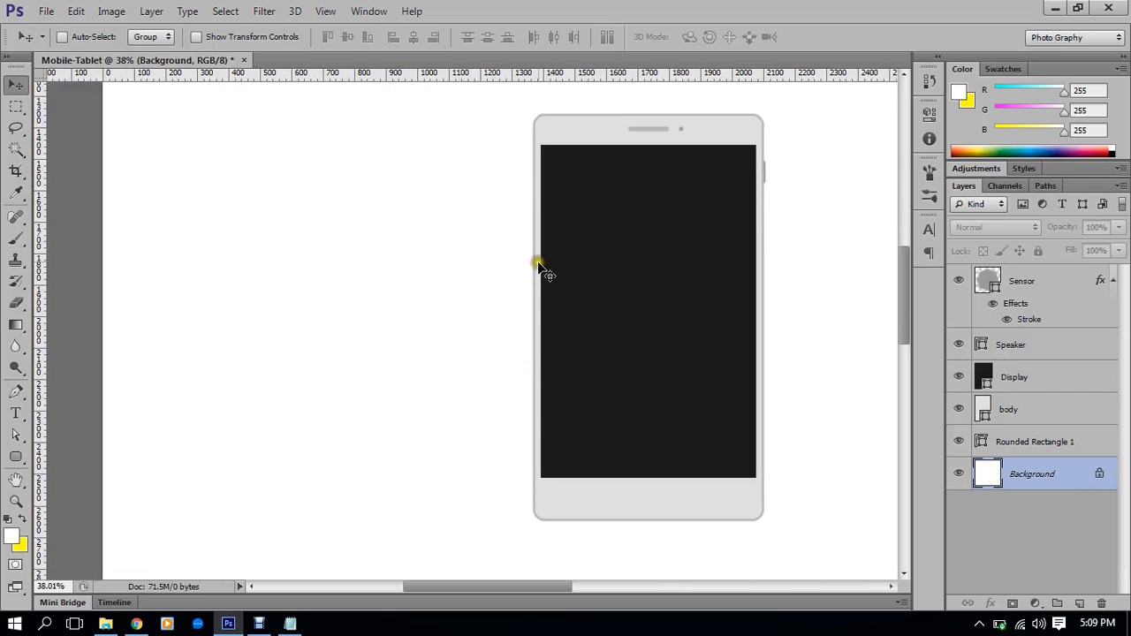
scroll(529, 159, "up", 7)
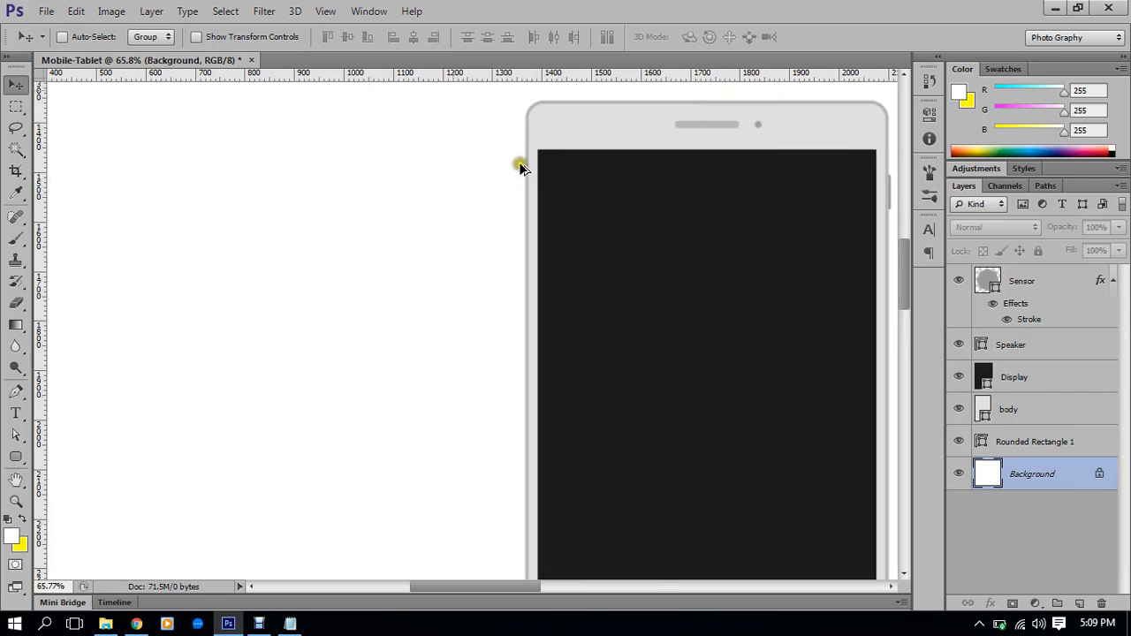
scroll(519, 172, "up", 2)
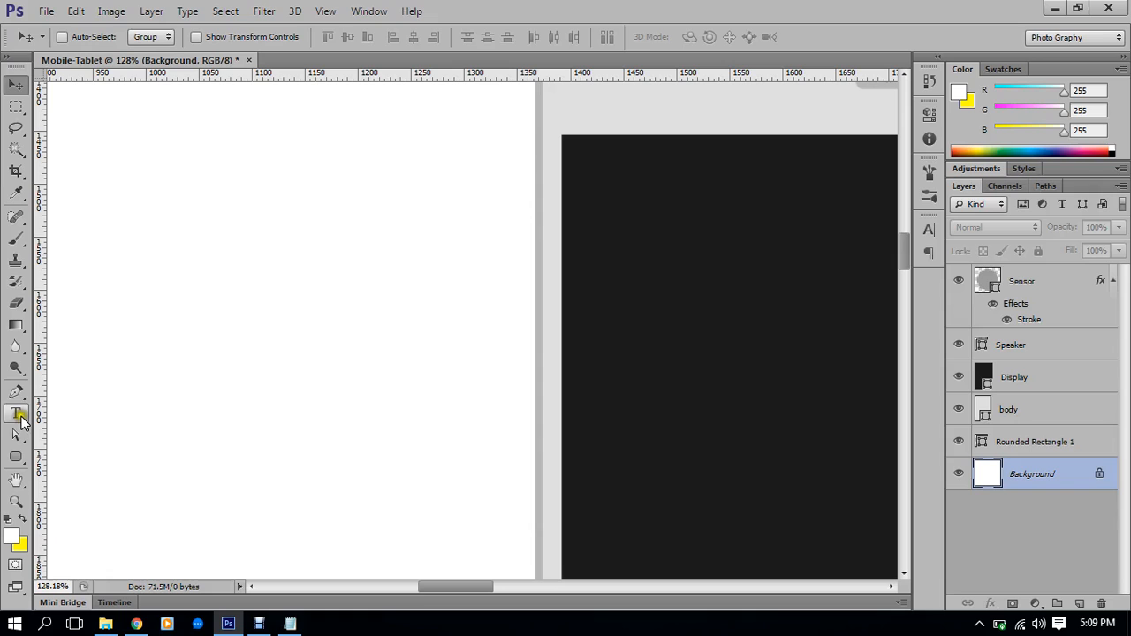
Draw a thin 6 × 210 px rounded rectangle beside the tablet's left edge
left_click(18, 455)
left_click_drag(694, 291, 635, 268)
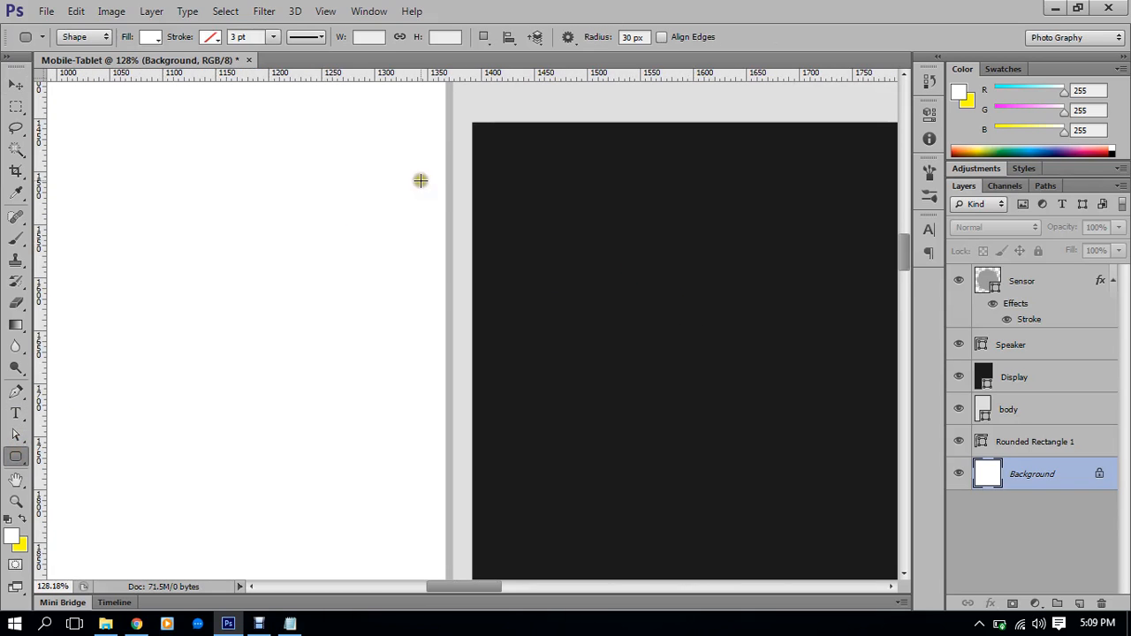
scroll(439, 175, "down", 3)
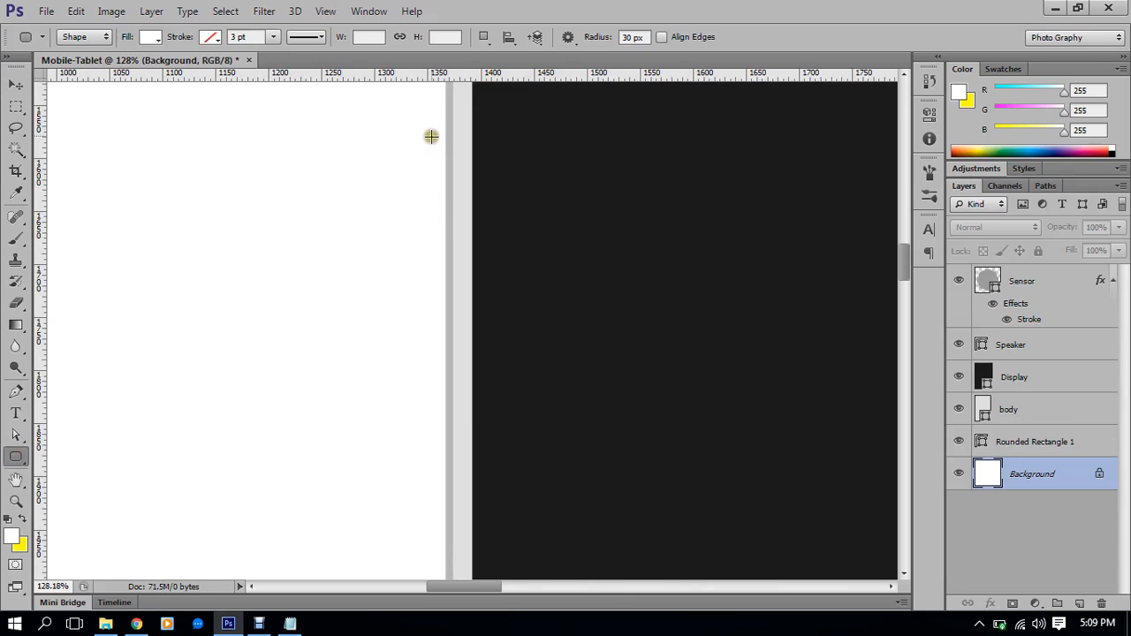
left_click_drag(438, 124, 442, 346)
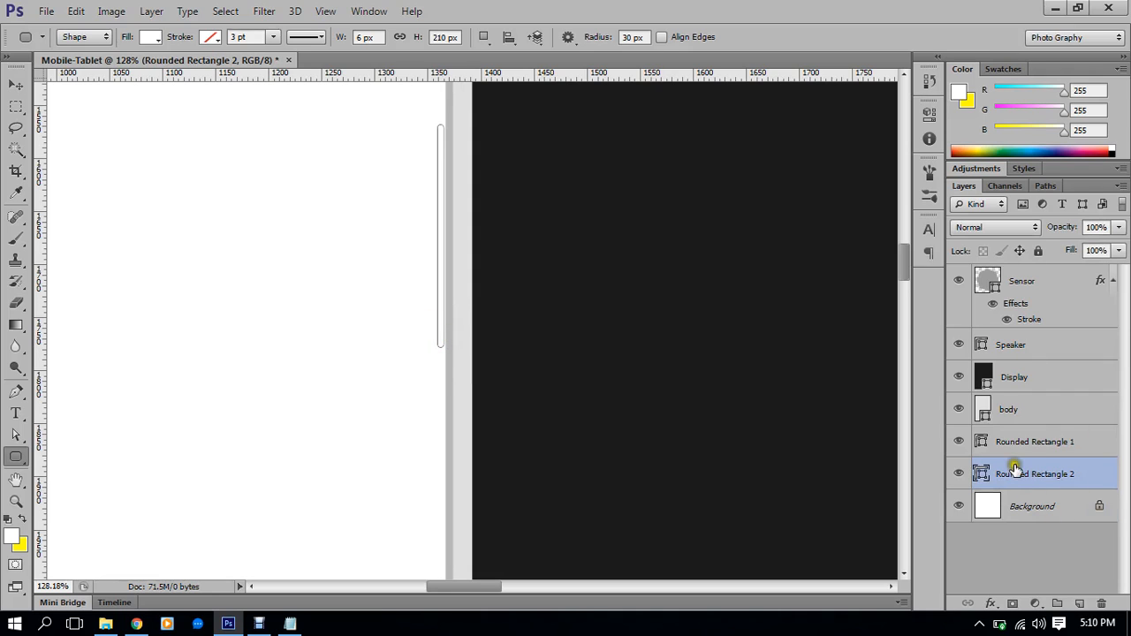
Check Rounded Rectangle 2's fill and compare the two side buttons by toggling their visibility
double_click(983, 475)
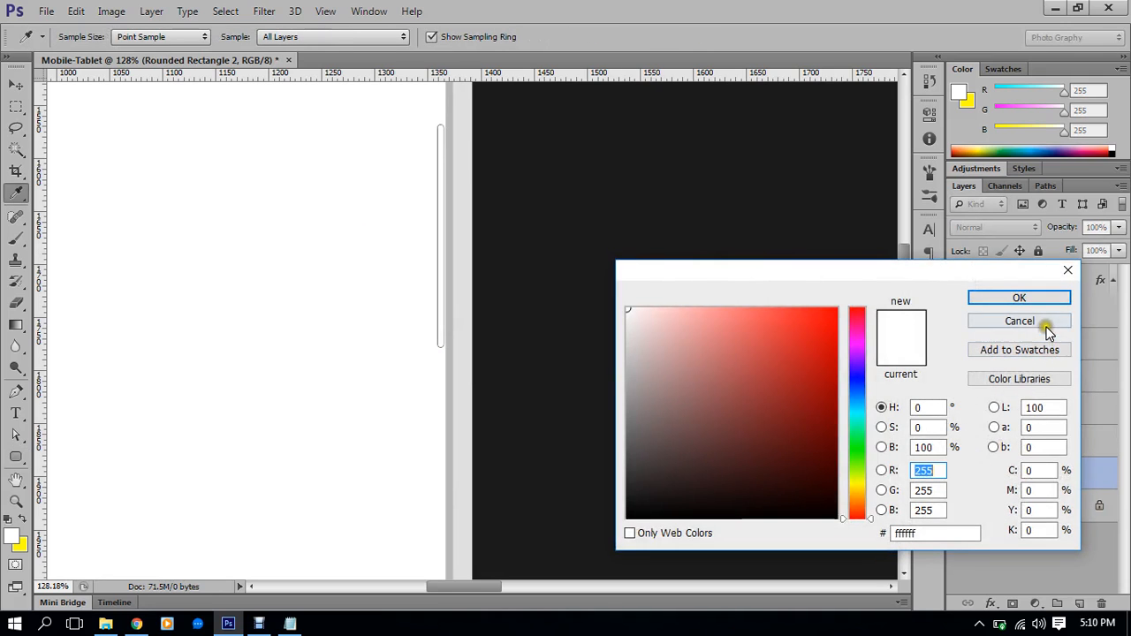
left_click(1045, 322)
scroll(692, 341, "down", 3)
left_click_drag(636, 316, 483, 306)
scroll(616, 217, "up", 5)
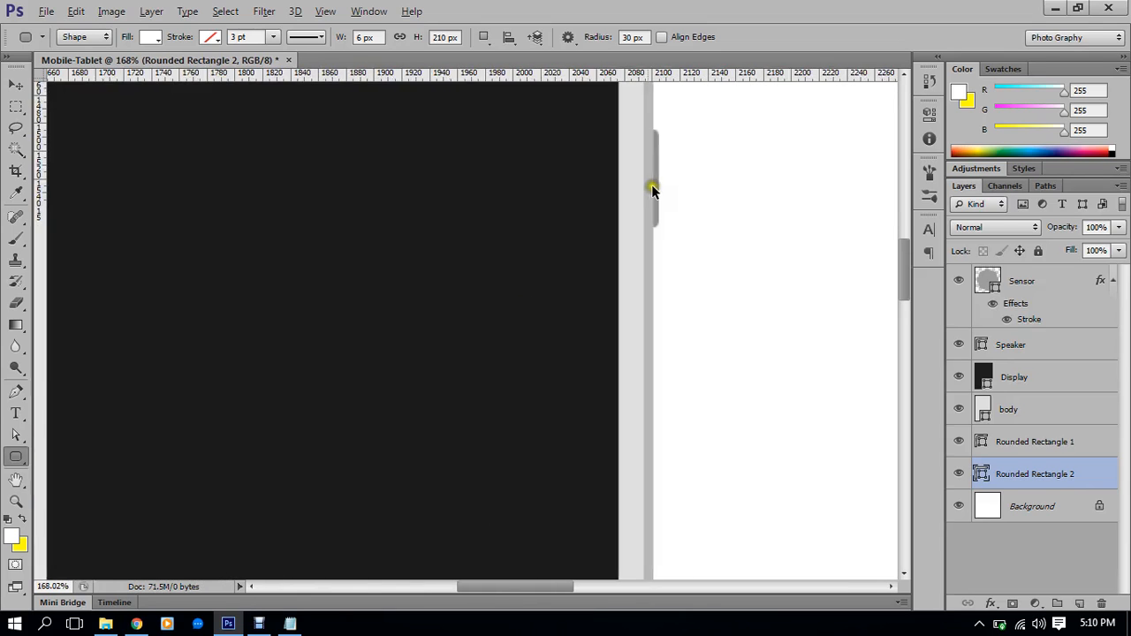
double_click(979, 473)
left_click(1007, 323)
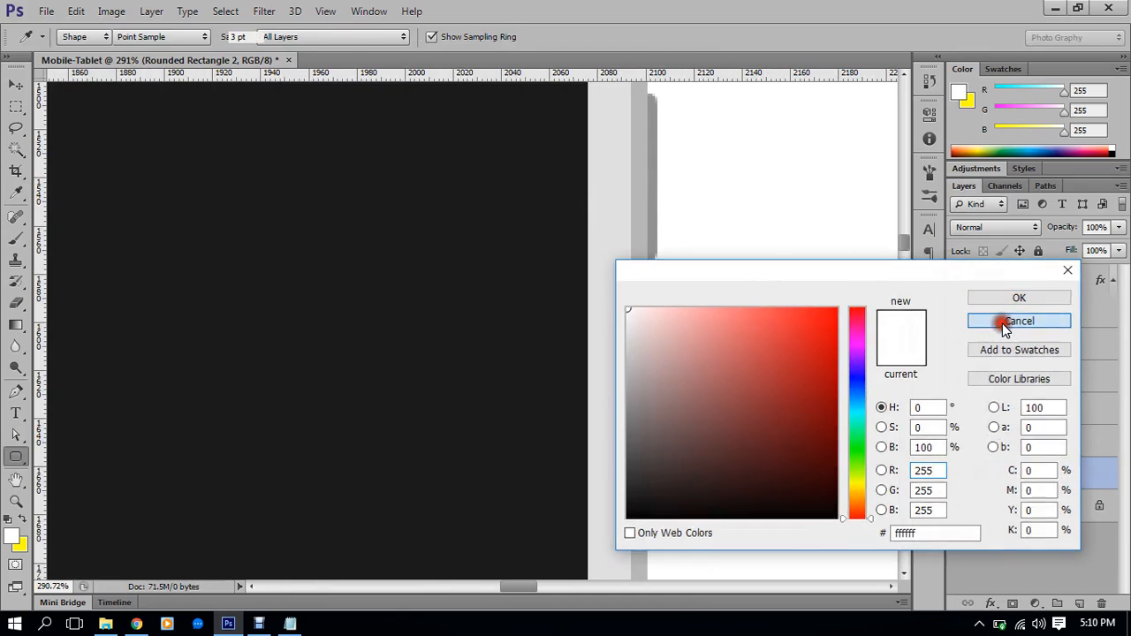
left_click(958, 442)
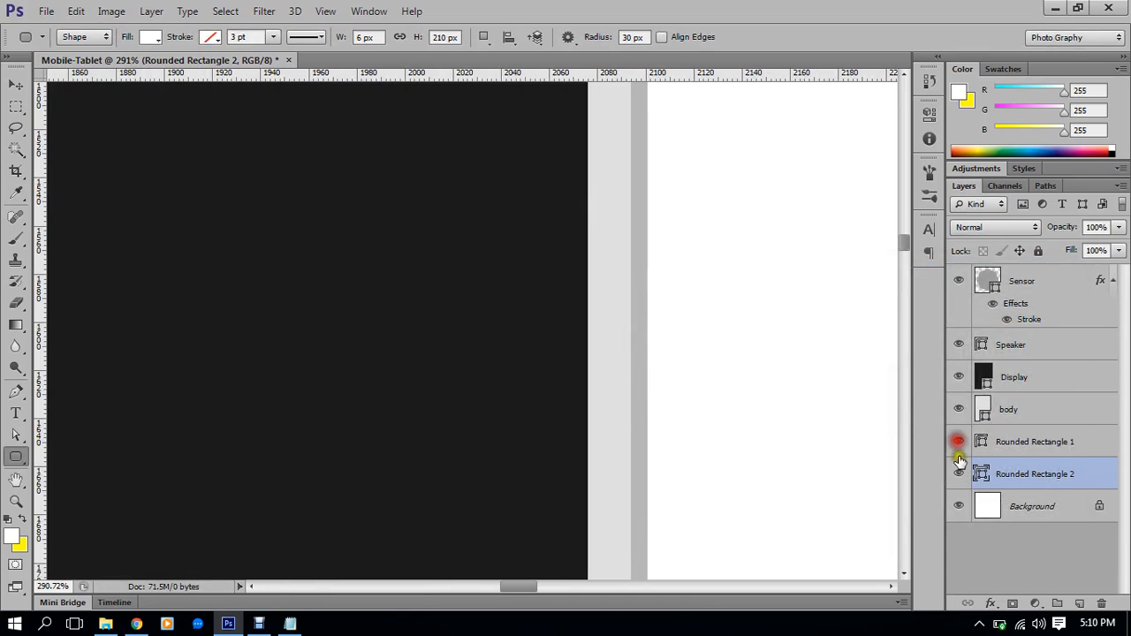
left_click(959, 472)
left_click(959, 473)
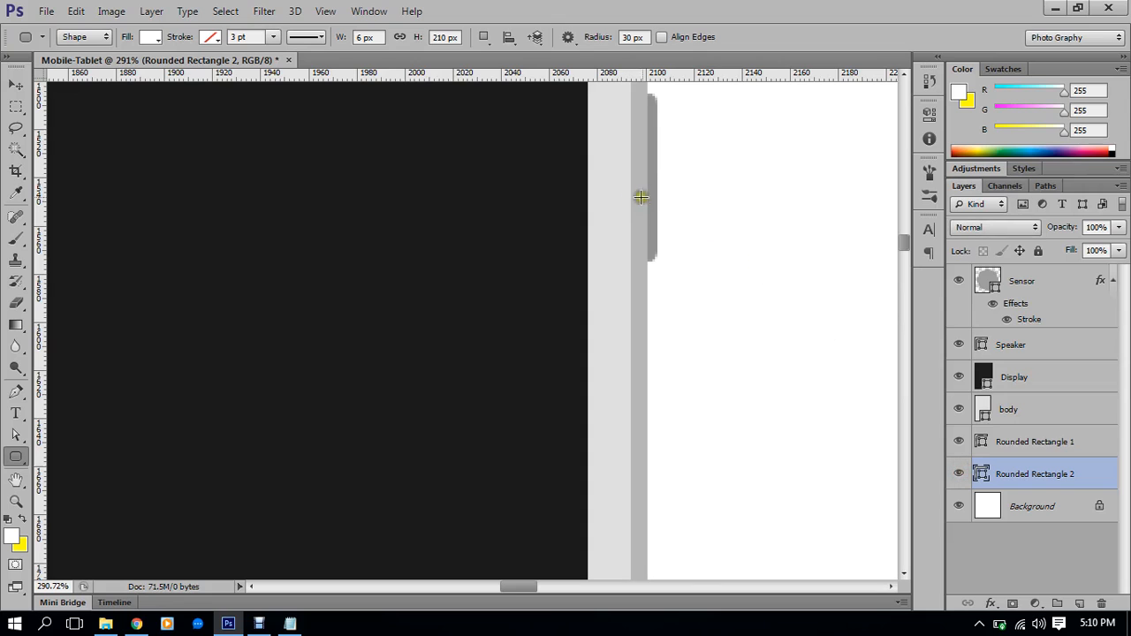
Fill Rounded Rectangle 2 with grey #929292 sampled from the right side button
double_click(981, 475)
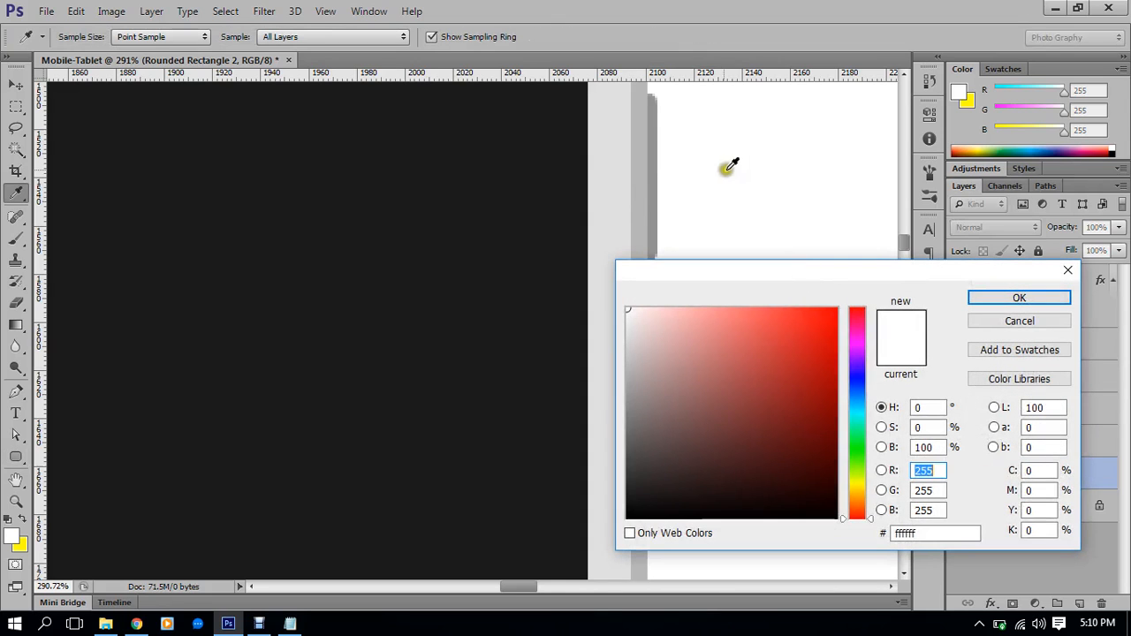
left_click(655, 194)
left_click(1019, 297)
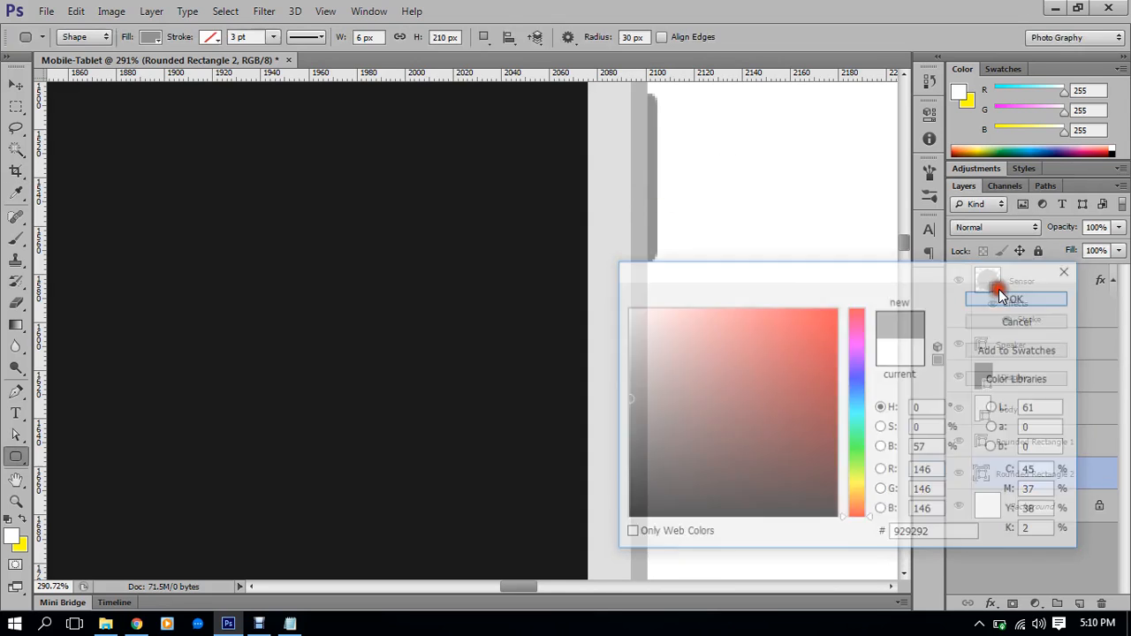
scroll(625, 249, "down", 4)
scroll(626, 248, "down", 2)
left_click_drag(322, 290, 503, 285)
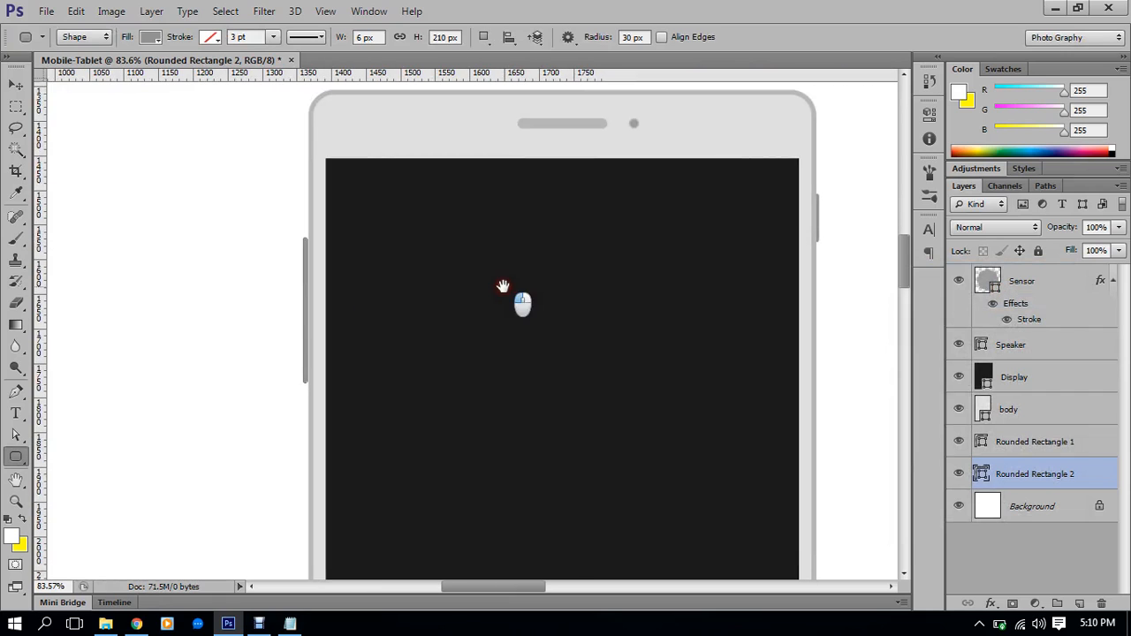
scroll(327, 266, "up", 4)
scroll(255, 261, "up", 2)
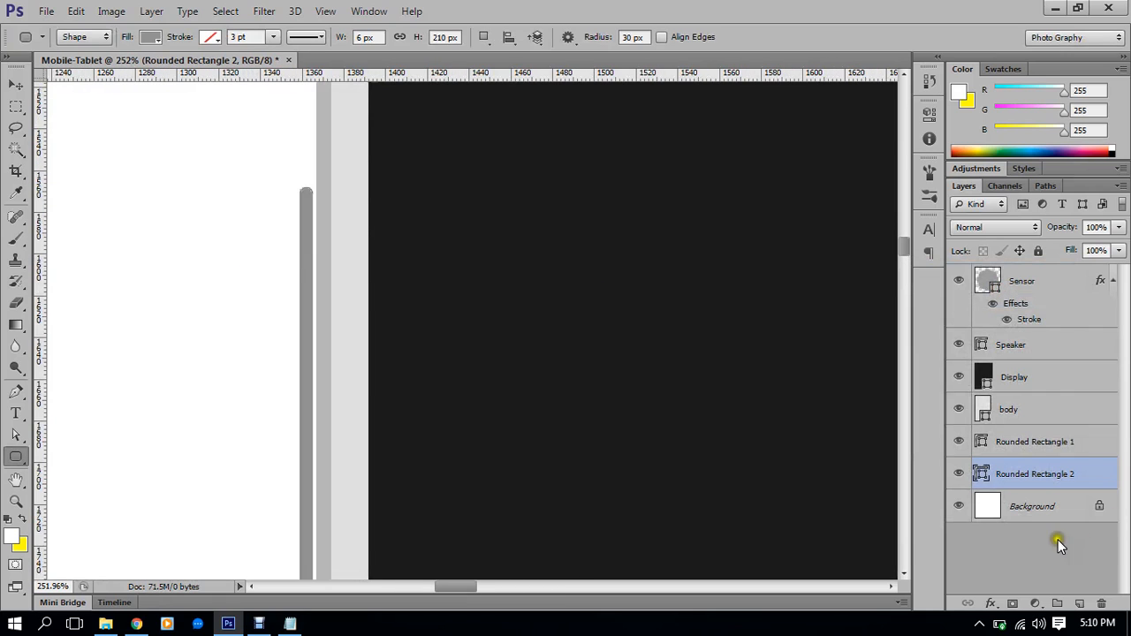
Nudge Rounded Rectangle 2 with the Move tool and arrow keys so it meets the tablet body
left_click(1002, 506)
scroll(299, 328, "up", 1)
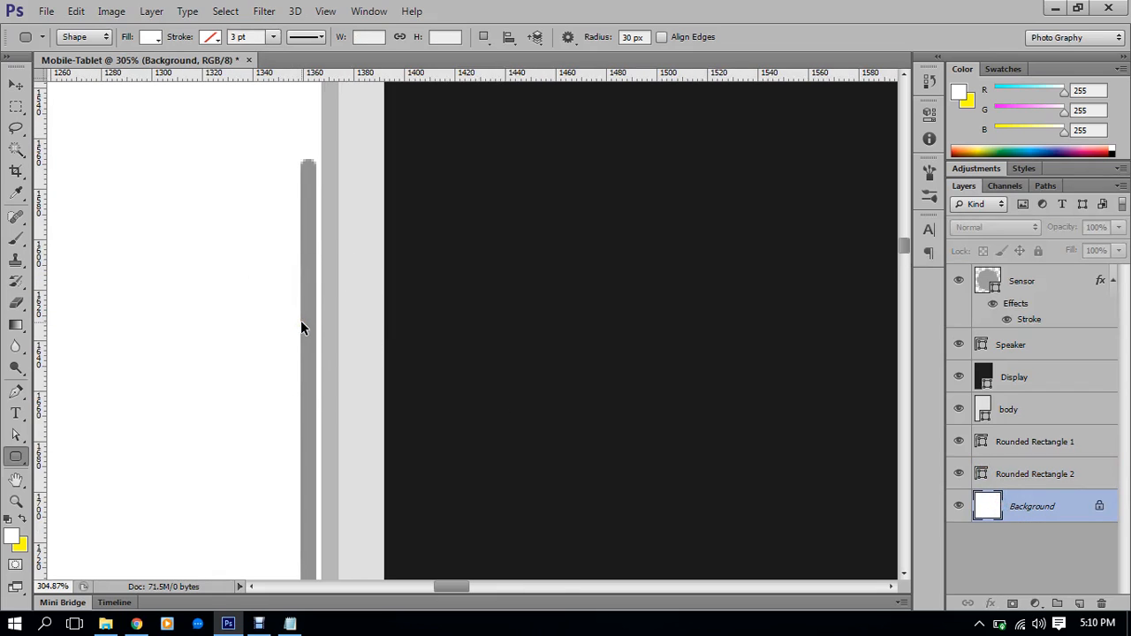
left_click(16, 84)
key("Left")
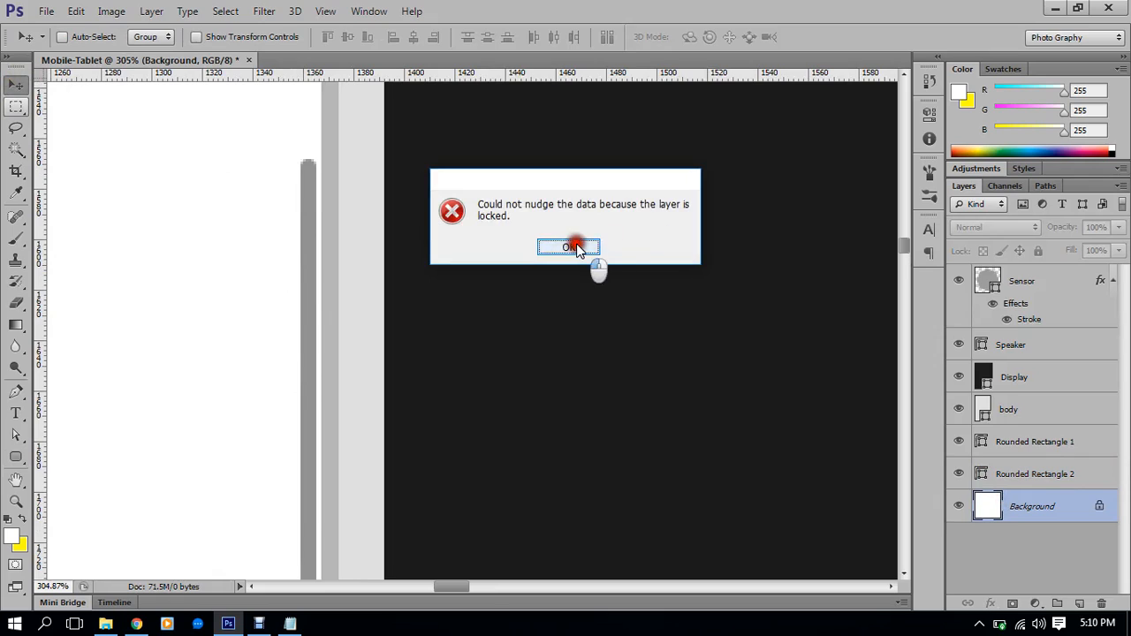
left_click(569, 247)
left_click(1030, 474)
key("Right")
key("Right")
key("Right")
key("Right")
key("Right")
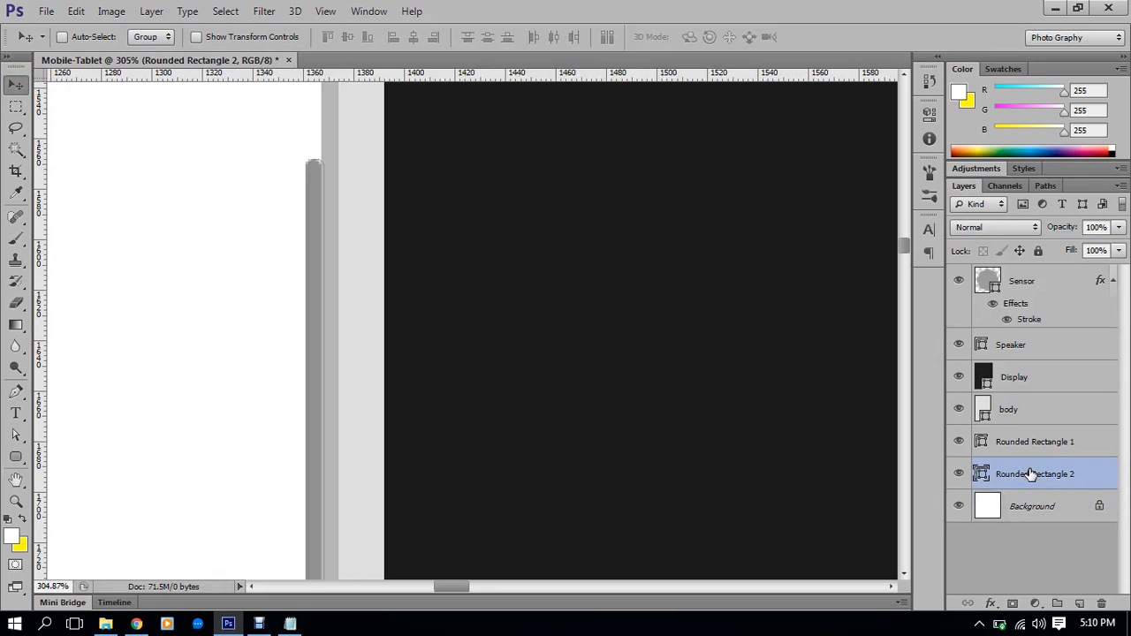
key("Left")
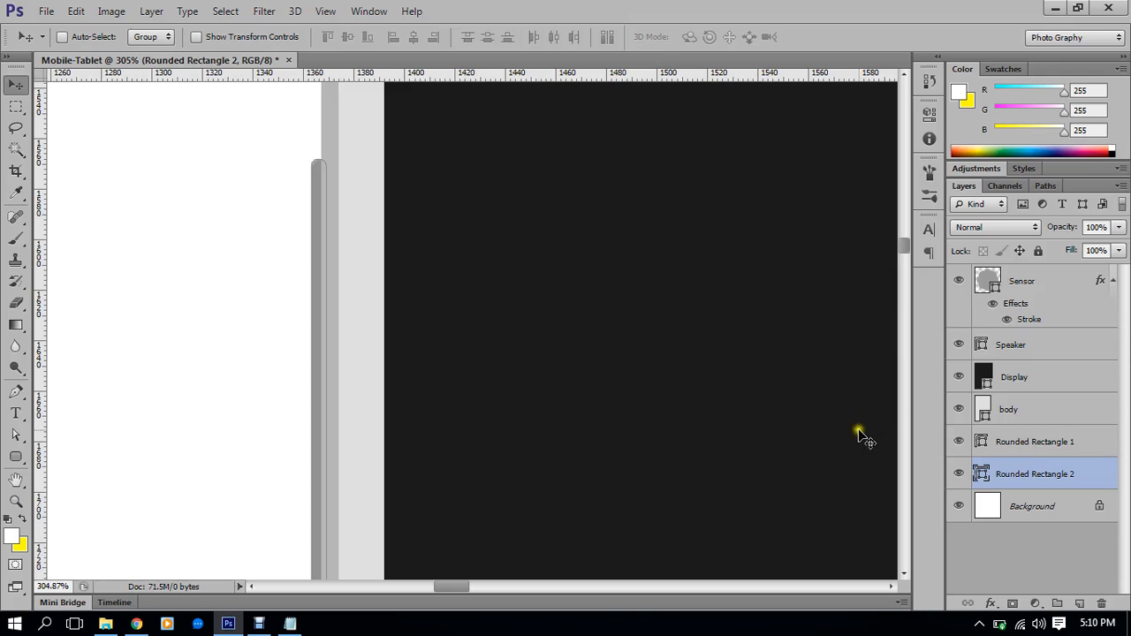
scroll(495, 353, "down", 3)
left_click_drag(480, 318, 465, 259)
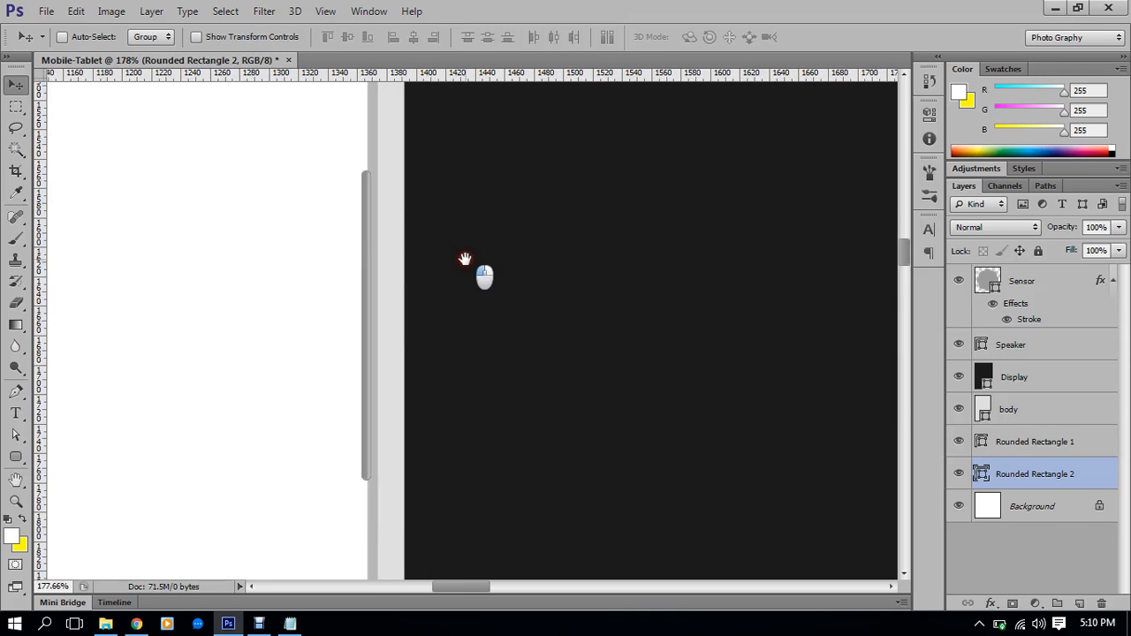
scroll(341, 144, "down", 5)
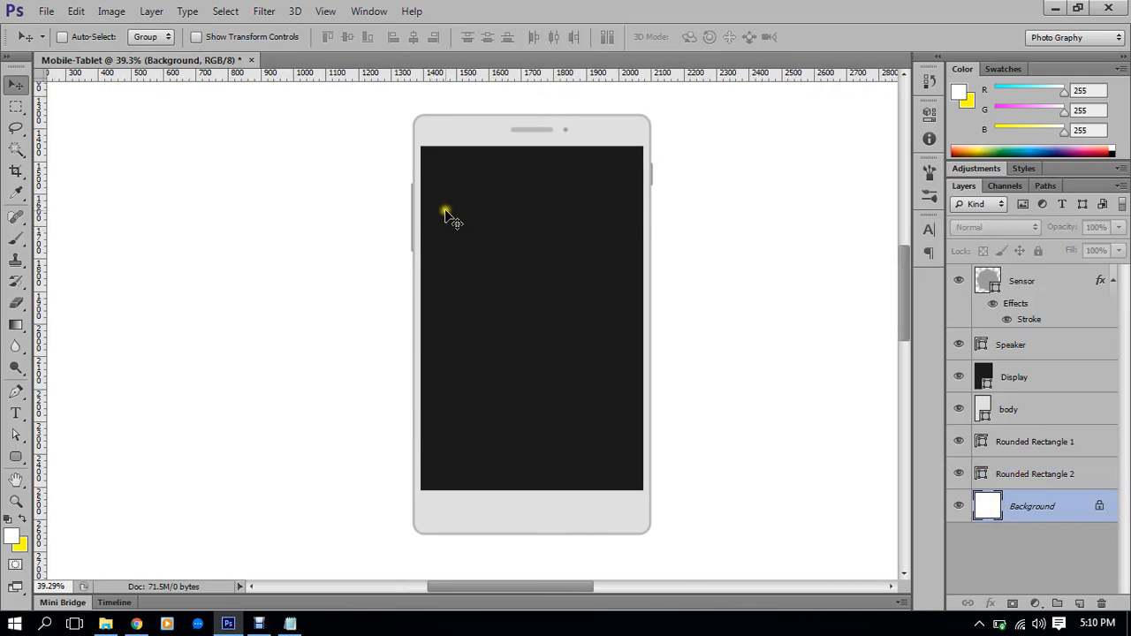
left_click(1039, 442)
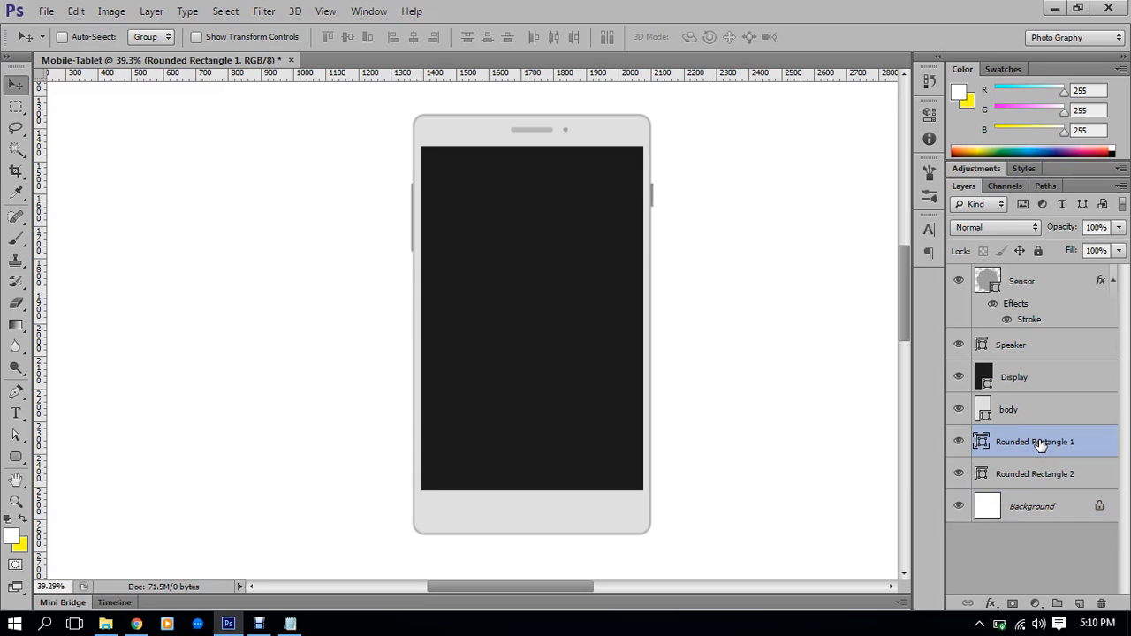
Shorten Rounded Rectangle 2 from its bottom to about 76% of its height using transform controls
scroll(405, 226, "up", 4)
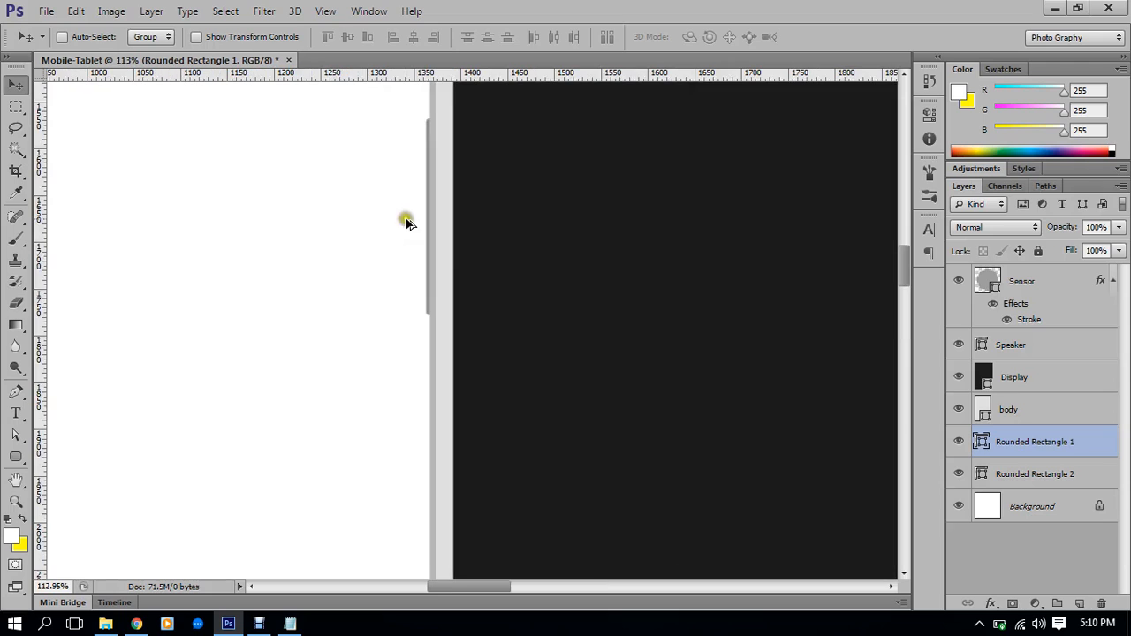
left_click(1031, 472)
scroll(472, 260, "up", 2)
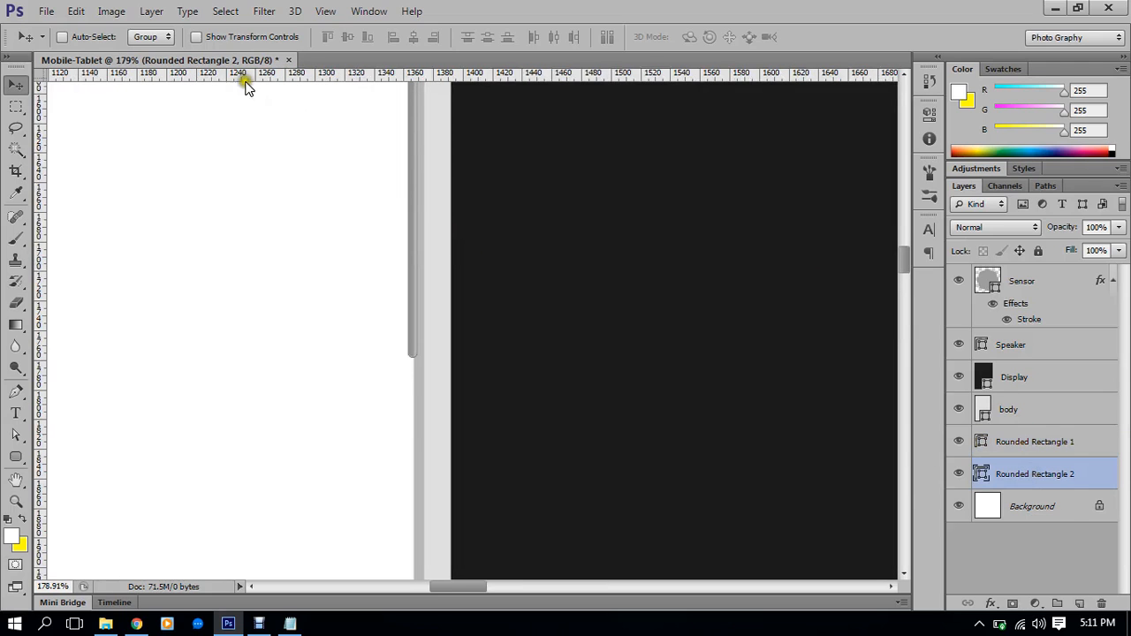
left_click(209, 37)
left_click_drag(412, 357, 417, 320)
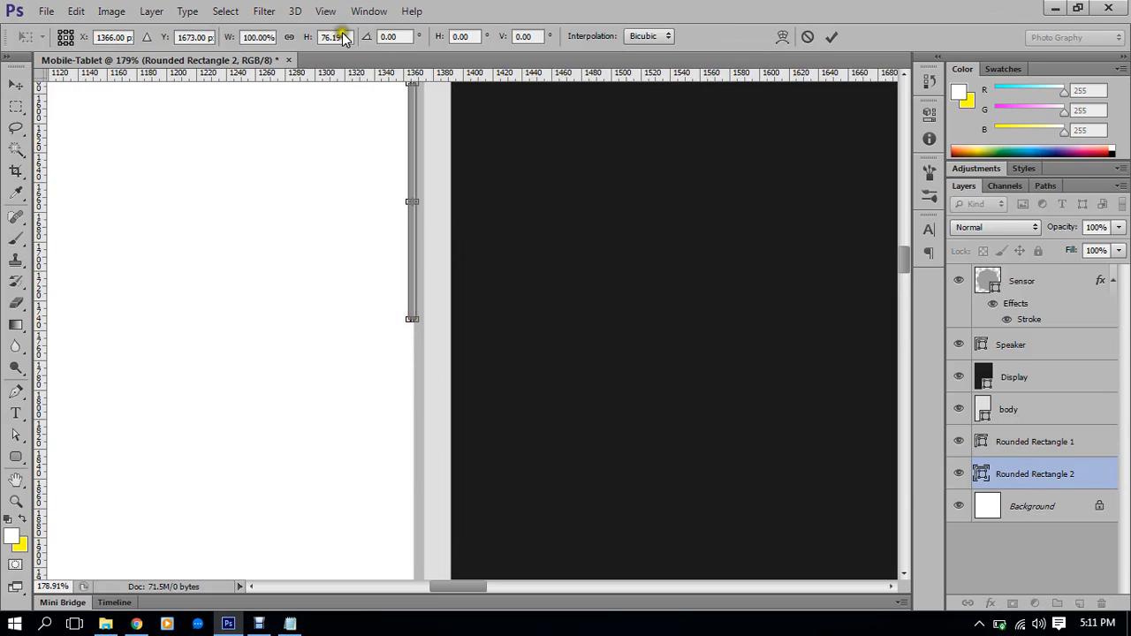
left_click(833, 36)
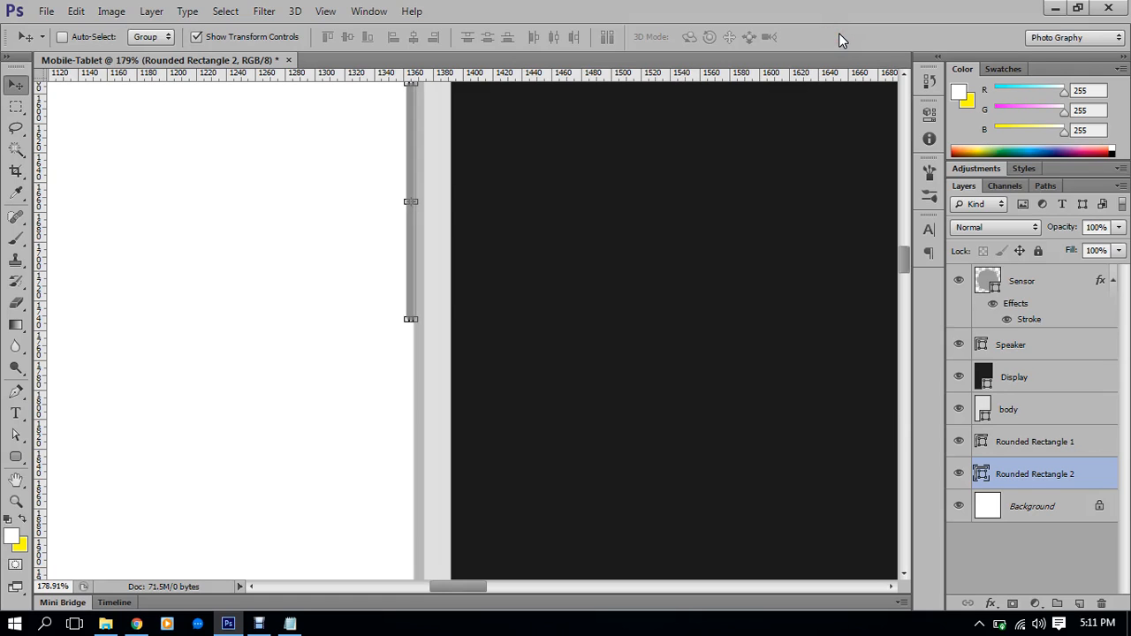
left_click(216, 39)
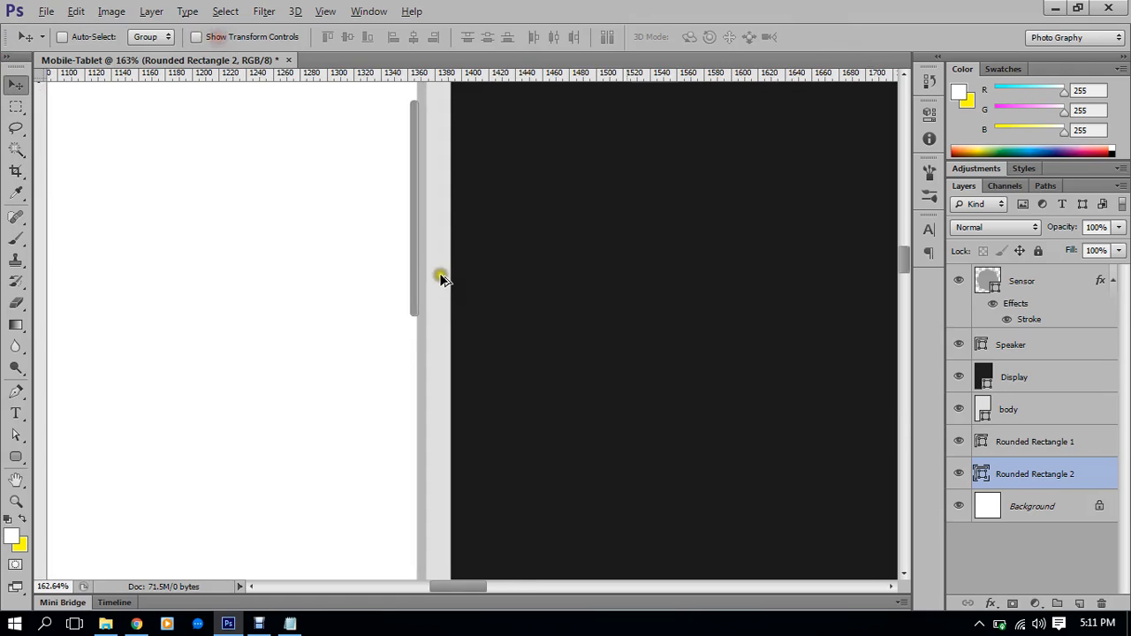
scroll(442, 274, "down", 5)
left_click_drag(529, 325, 528, 260)
Scroll through the Layers panel and pan the canvas to review the tablet
left_click(1066, 512)
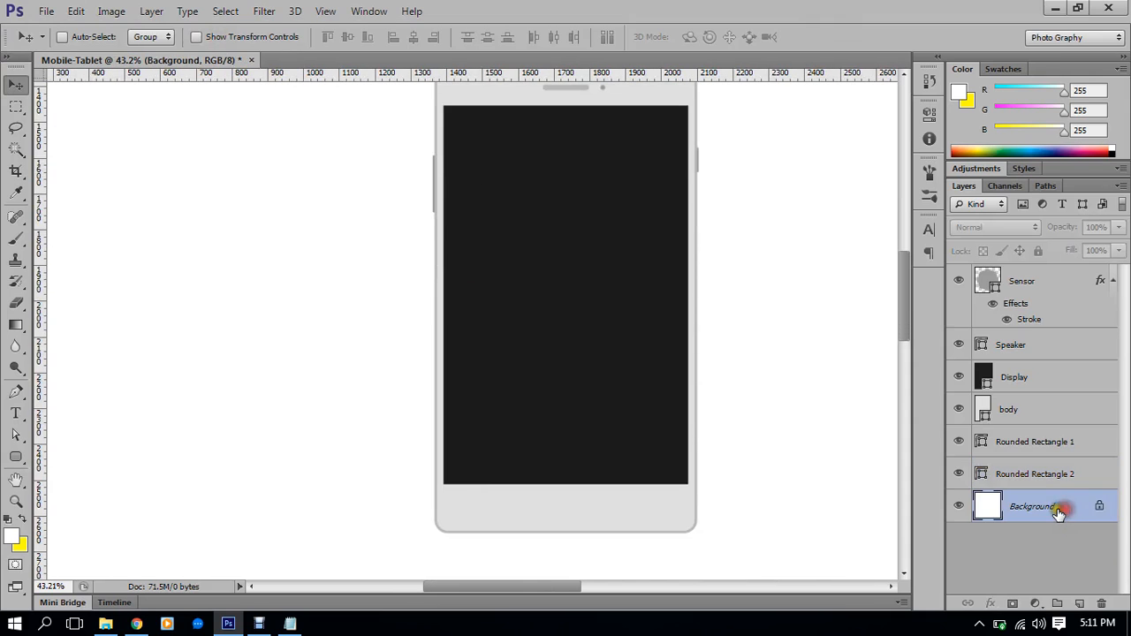
scroll(538, 384, "down", 2)
scroll(672, 215, "up", 2)
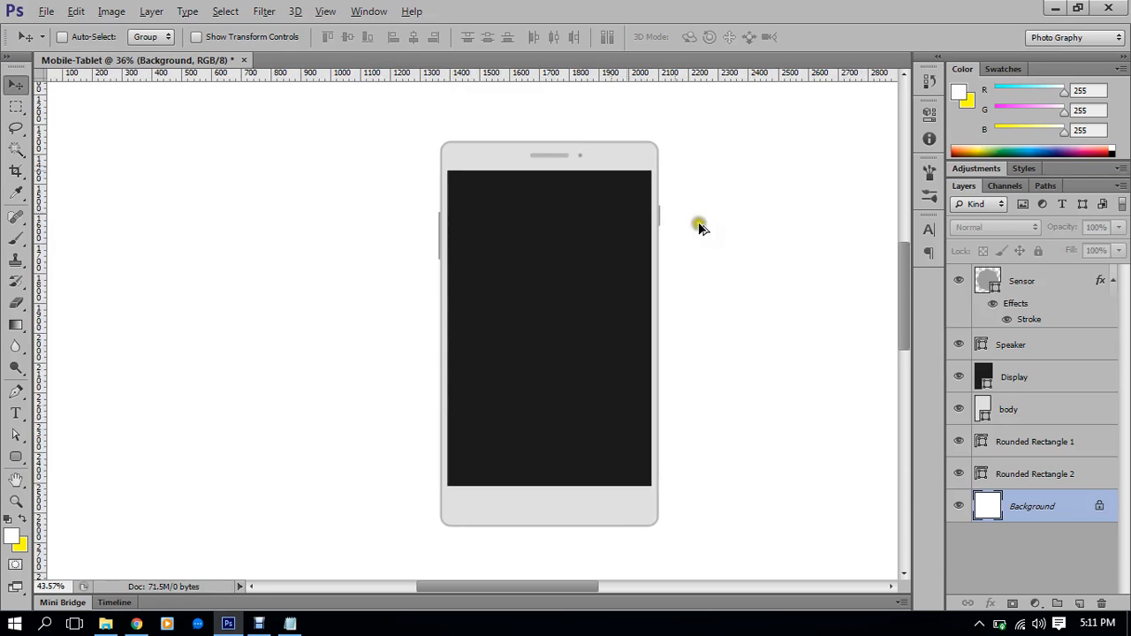
scroll(677, 222, "up", 3)
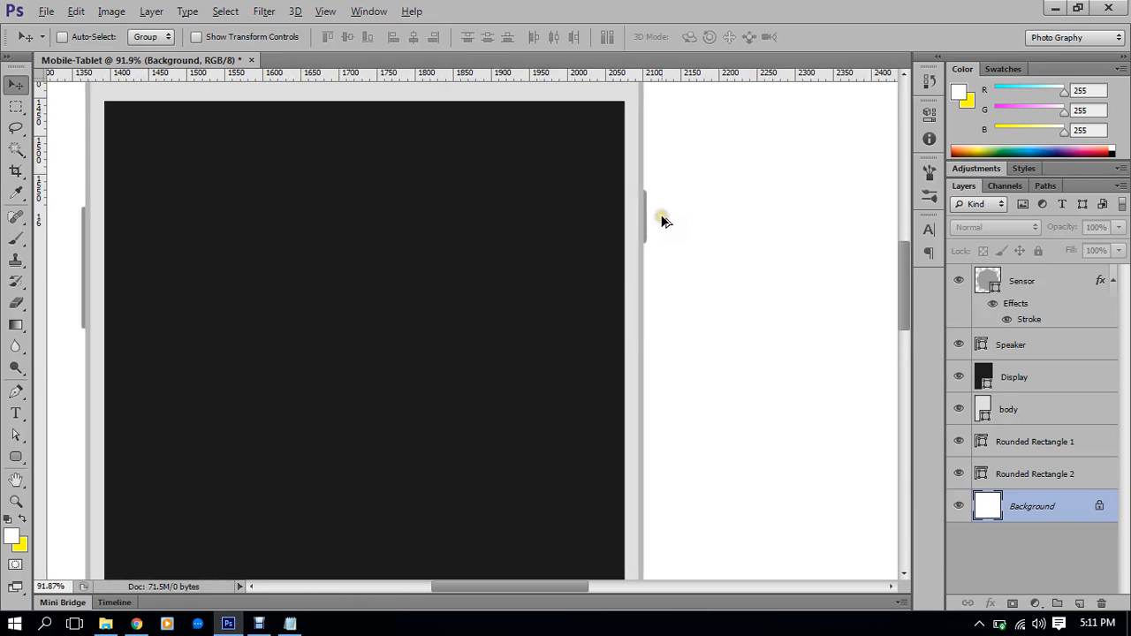
scroll(665, 221, "down", 3)
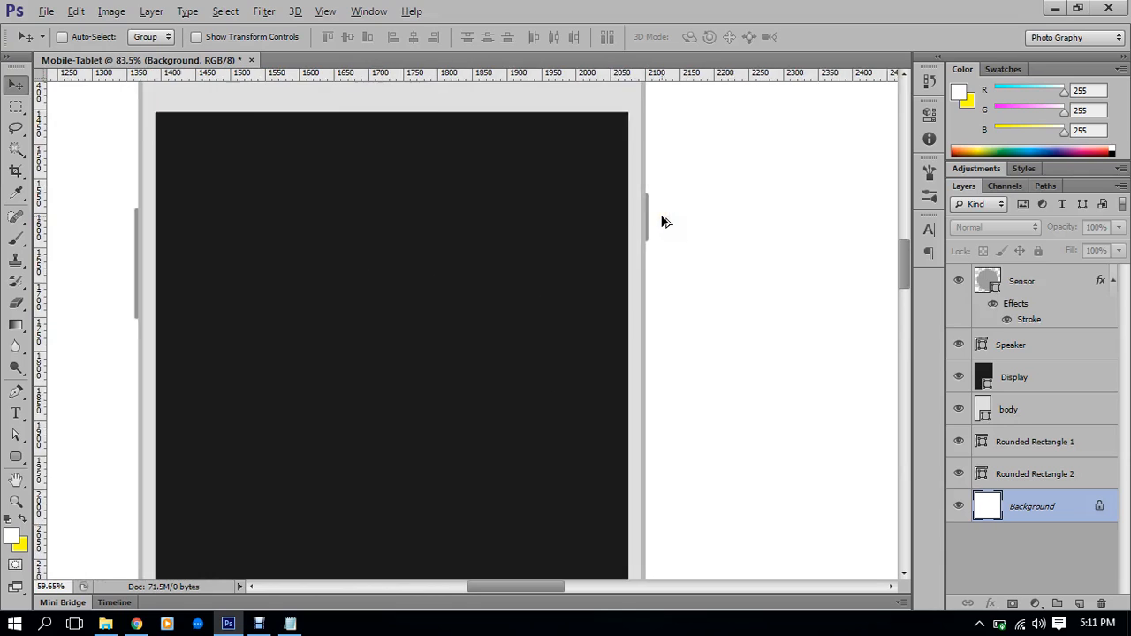
scroll(664, 218, "down", 1)
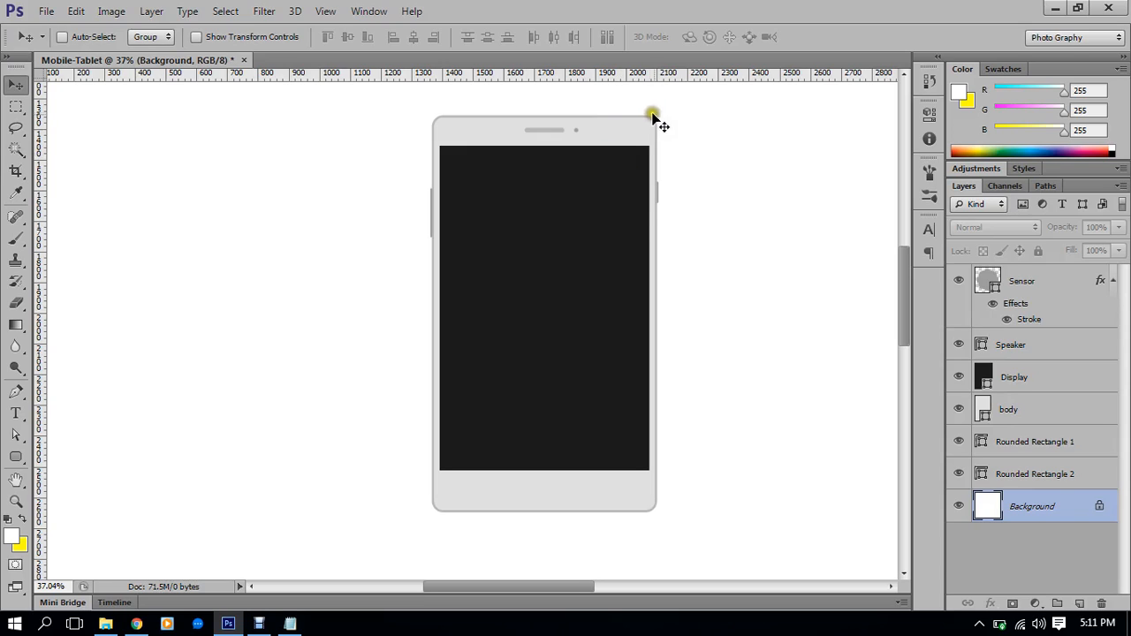
scroll(644, 215, "down", 1)
scroll(632, 225, "down", 1)
scroll(574, 468, "up", 2)
scroll(586, 455, "up", 4)
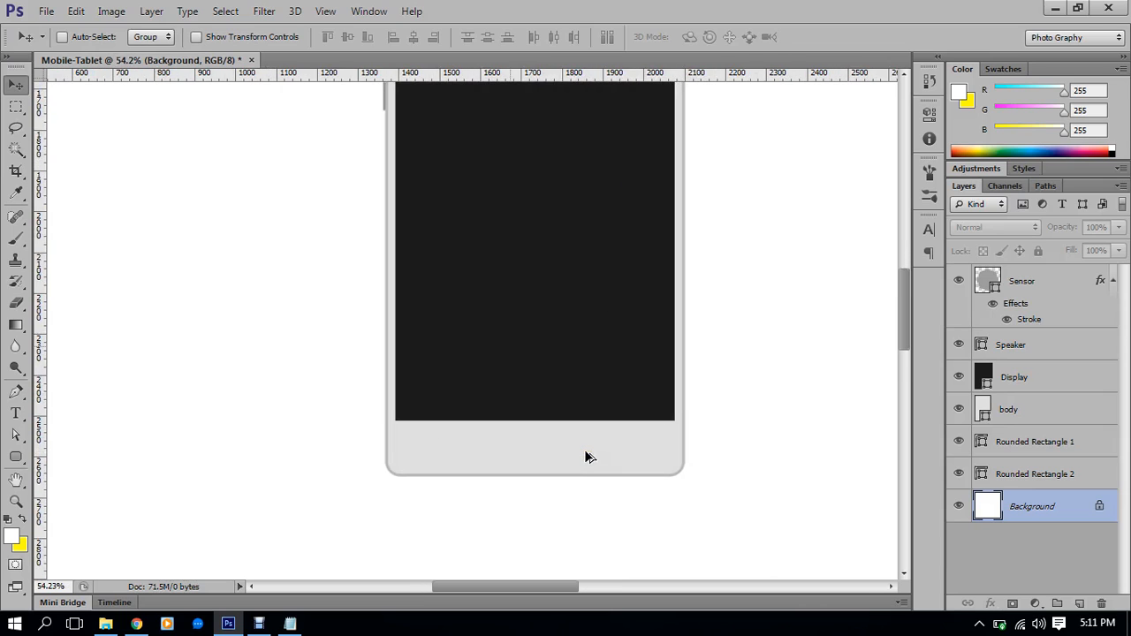
left_click_drag(638, 460, 596, 456)
scroll(510, 450, "up", 4)
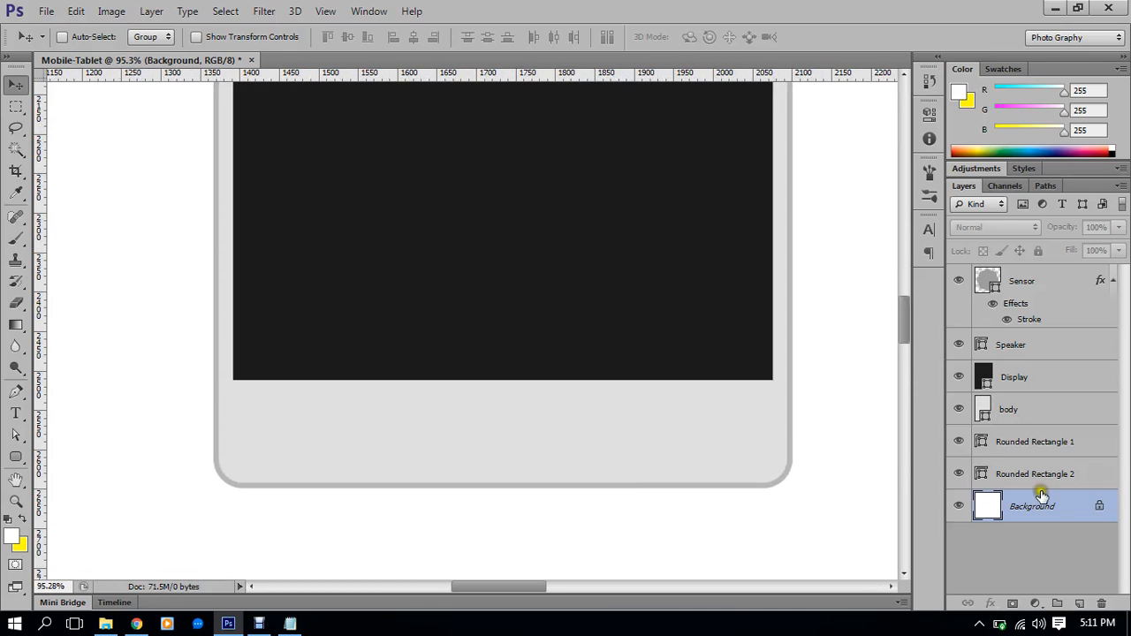
Group Rounded Rectangle 1 and 2 with Ctrl+G and name the group Side Button
left_click(1046, 278)
left_click(1043, 472)
left_click(1042, 442, "shift")
key("ctrl+g")
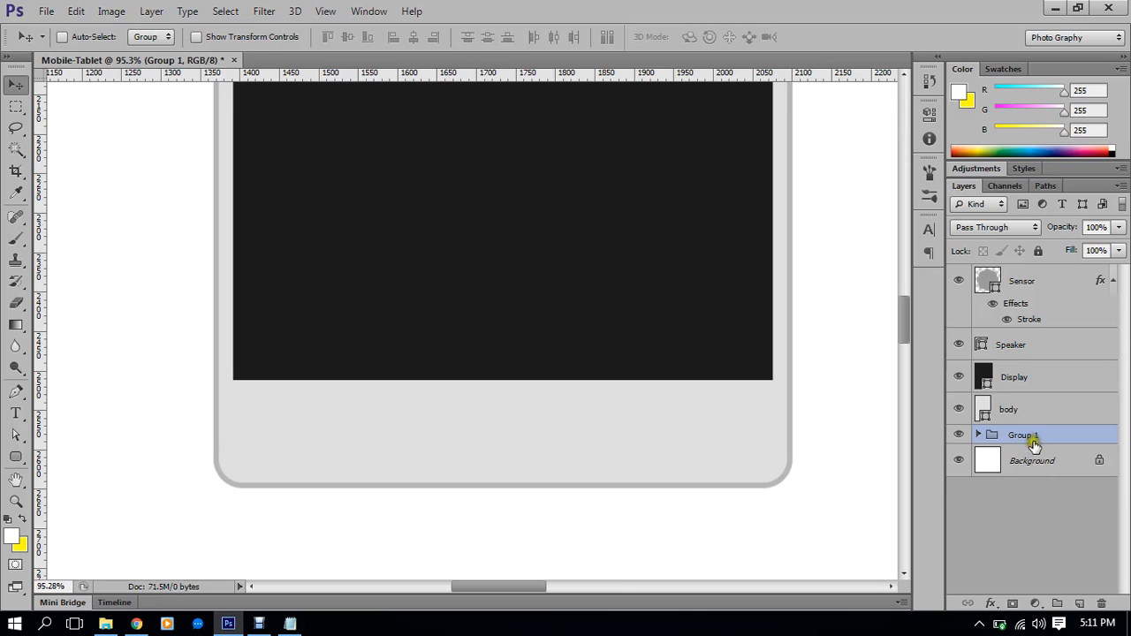
double_click(1027, 436)
key("Return")
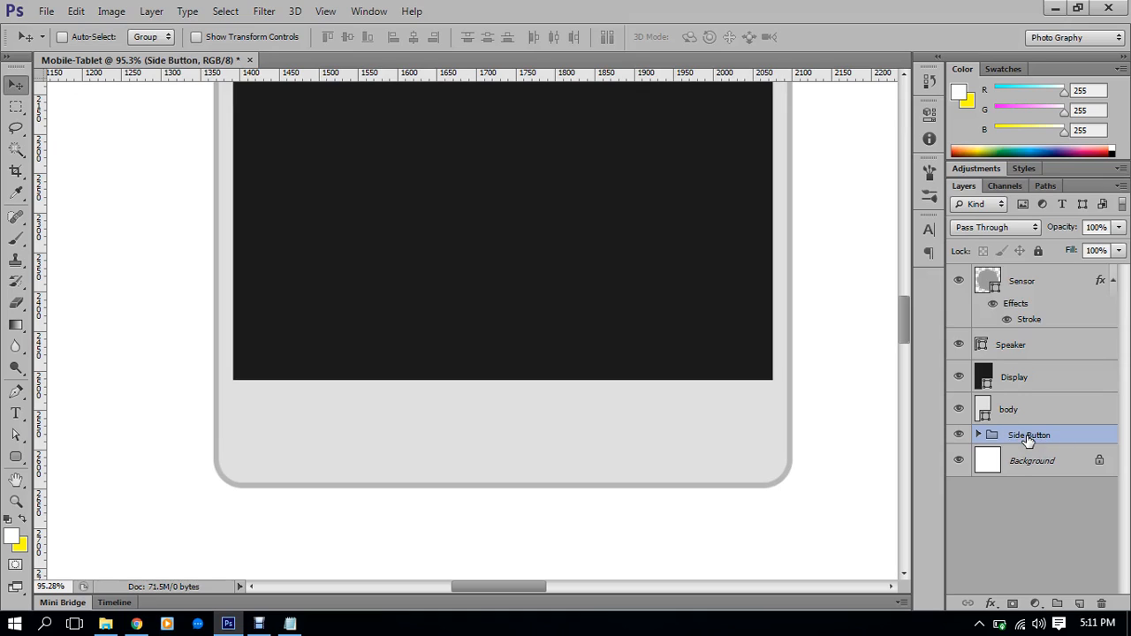
left_click(15, 461)
Draw a circle in the bottom bezel, then undo it
left_click(67, 488)
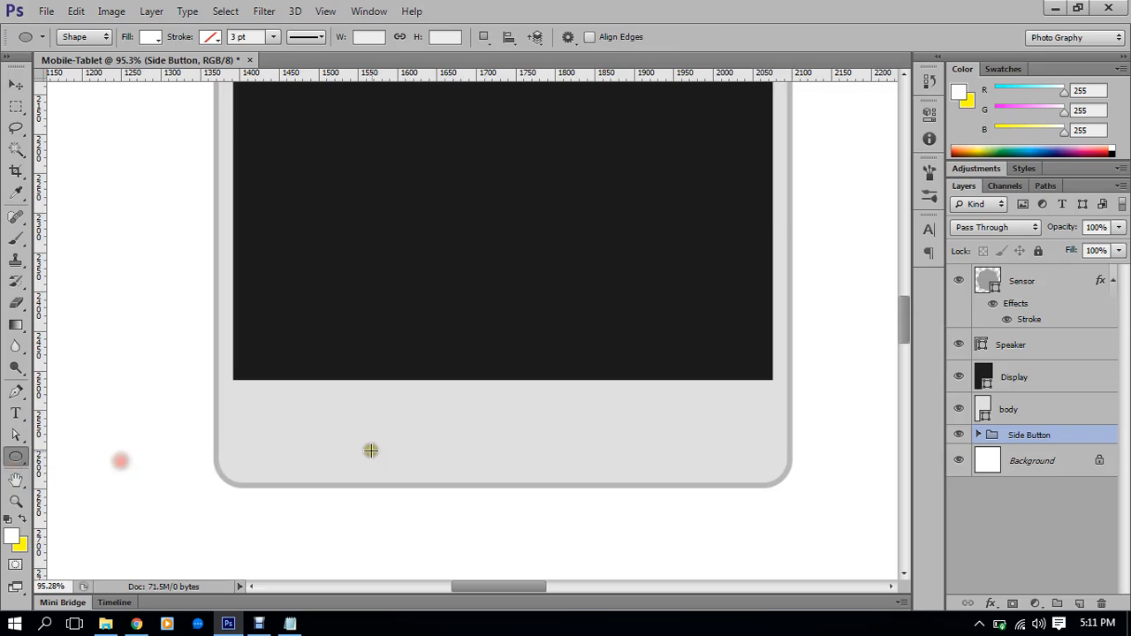
left_click_drag(466, 406, 524, 455)
key("ctrl+z")
scroll(524, 385, "down", 9)
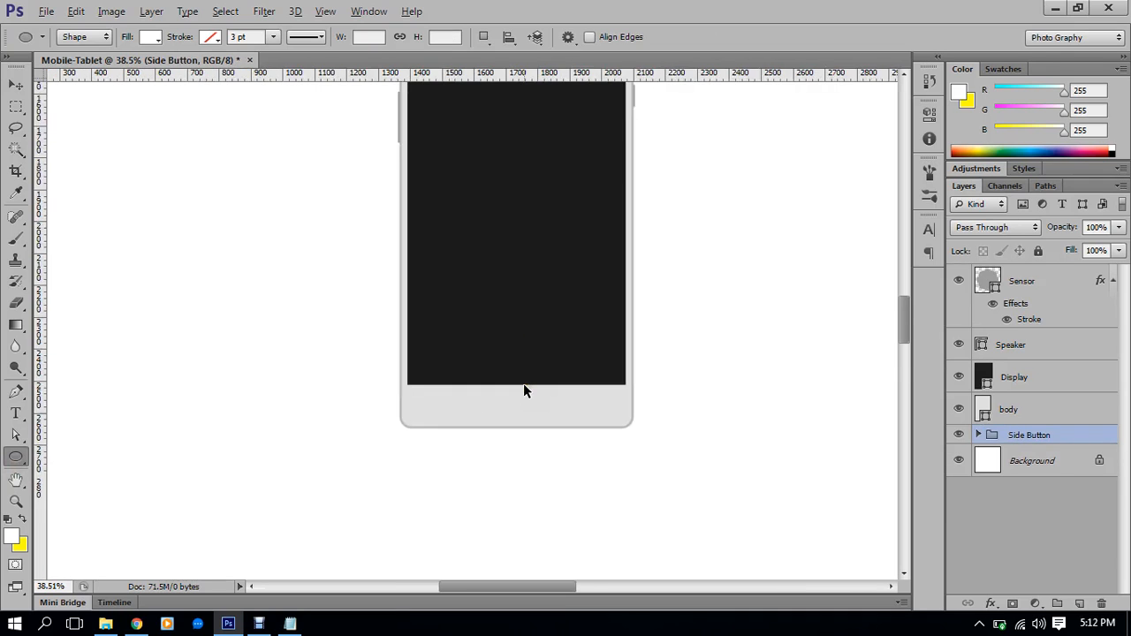
scroll(523, 390, "down", 2)
scroll(511, 422, "up", 5)
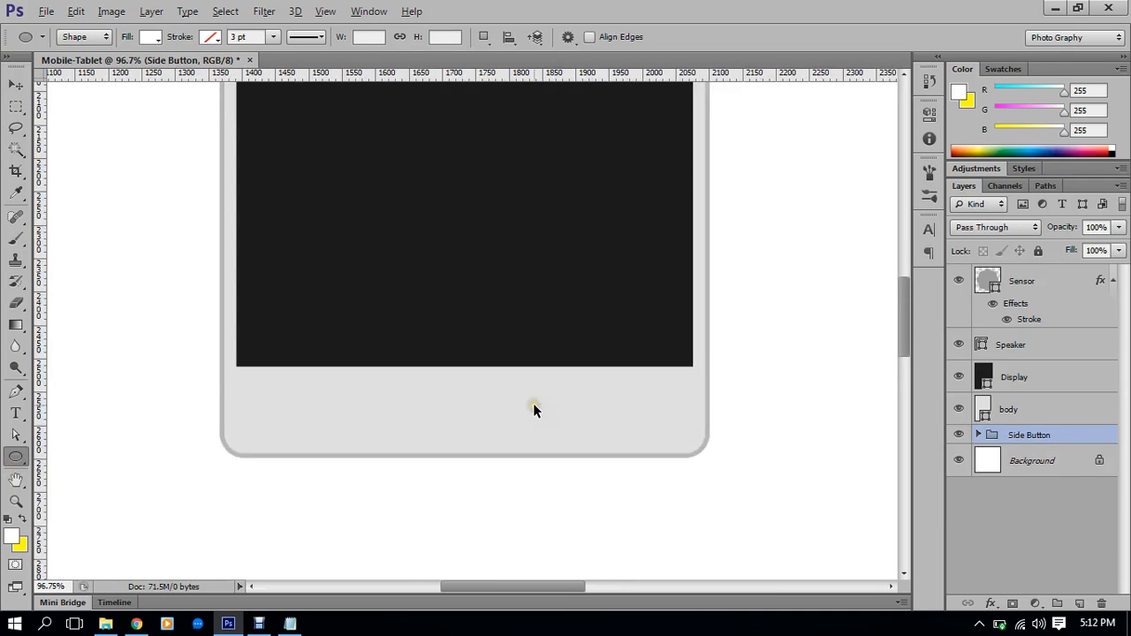
scroll(532, 403, "up", 1)
left_click_drag(505, 405, 539, 408)
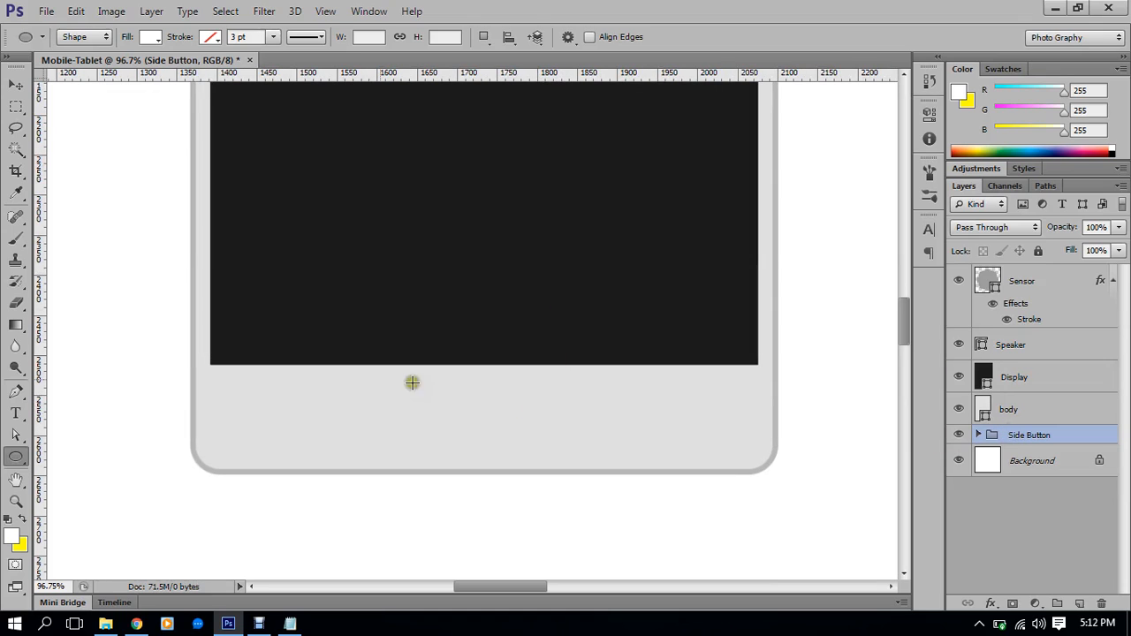
Draw a 136 × 36 px rounded rectangle home button below the display
left_click(15, 457)
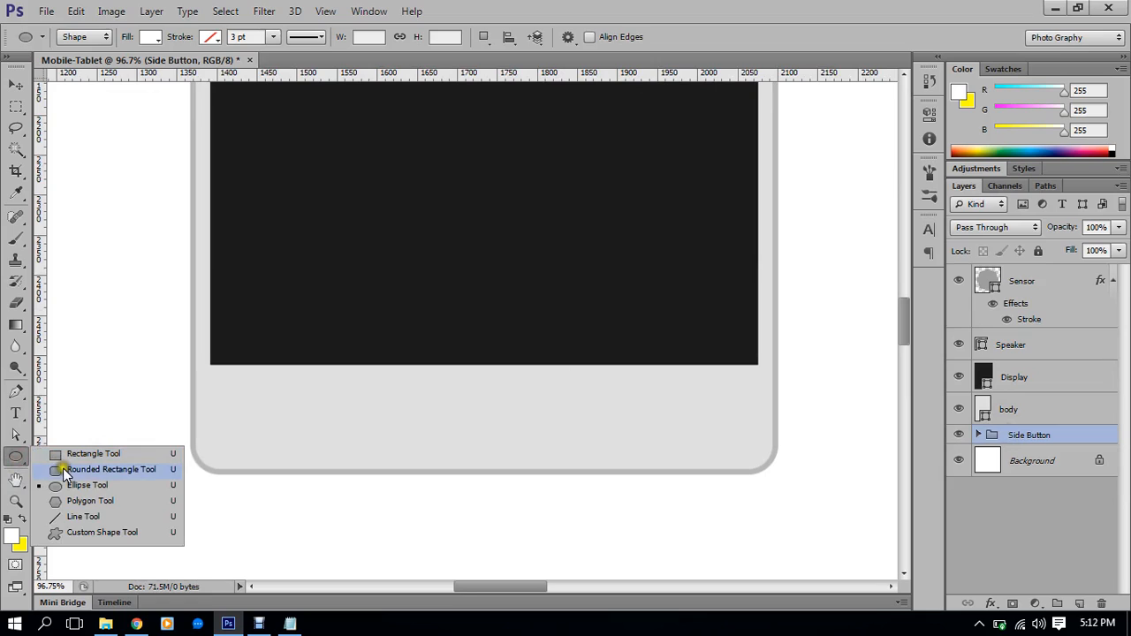
left_click(66, 470)
scroll(556, 406, "up", 1)
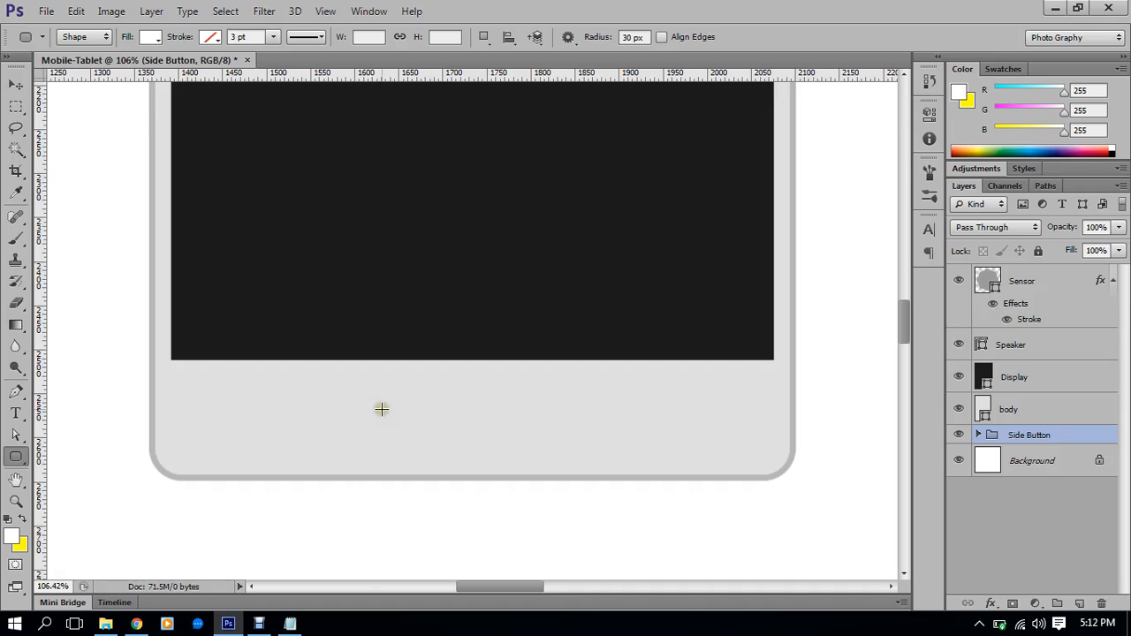
left_click_drag(378, 409, 492, 441)
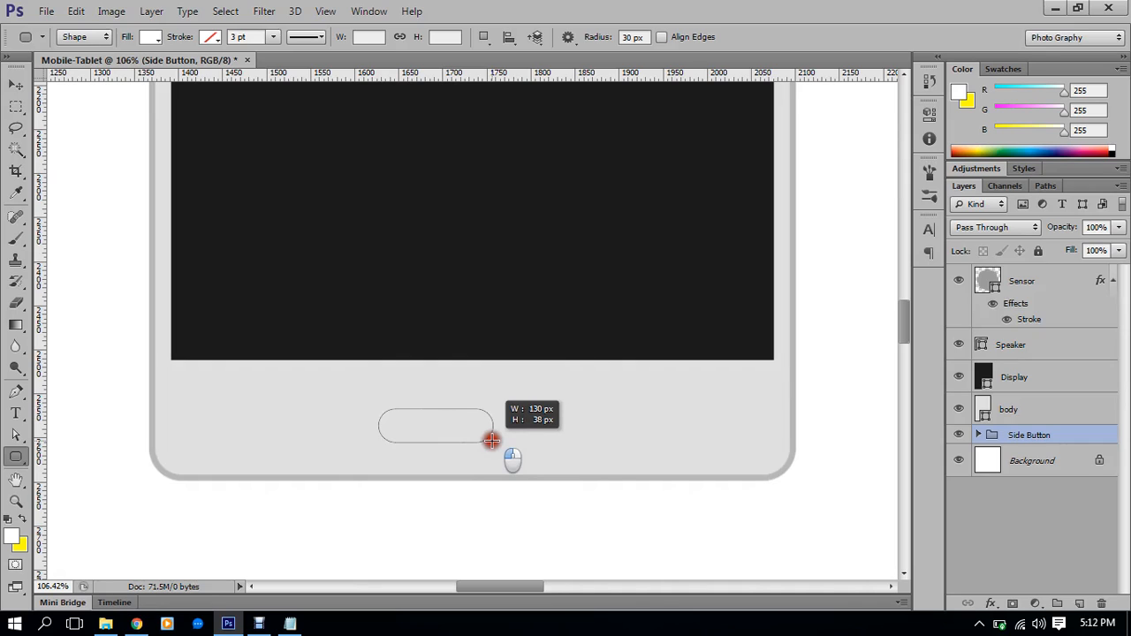
left_click_drag(492, 441, 497, 439)
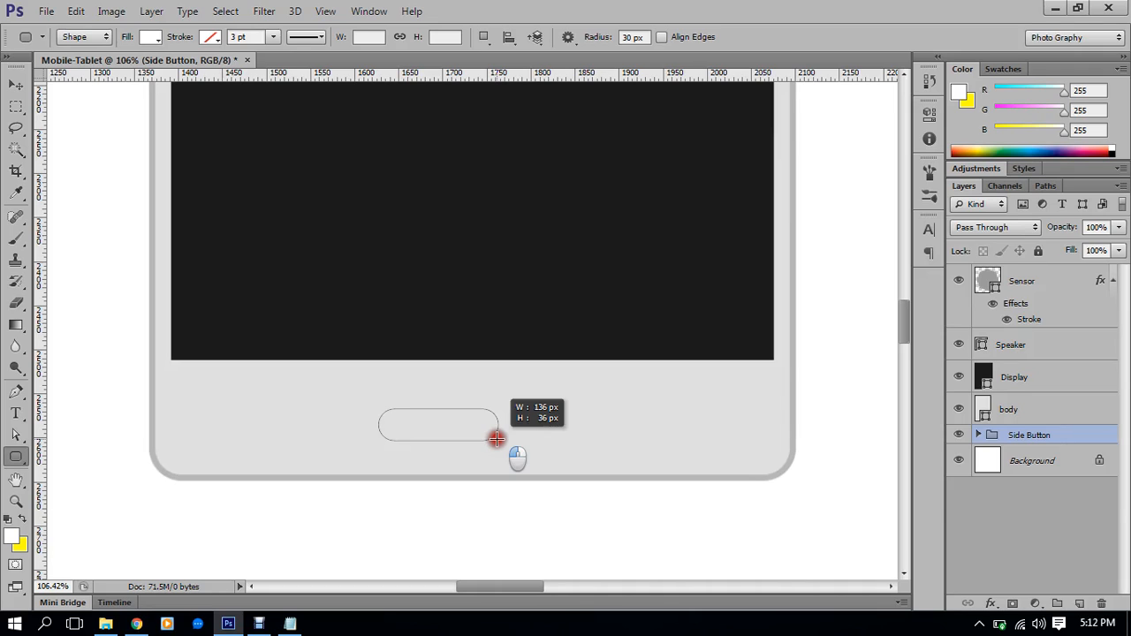
left_click_drag(497, 438, 496, 438)
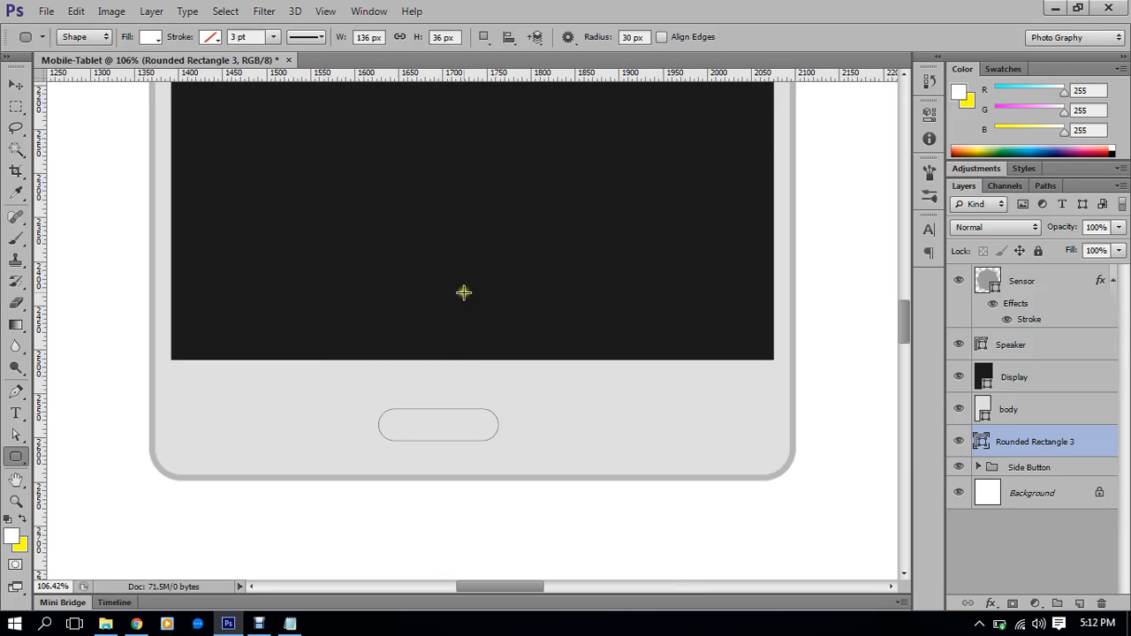
Fill the home button with grey sampled from the tablet's border and move its layer to the top
scroll(456, 431, "up", 2)
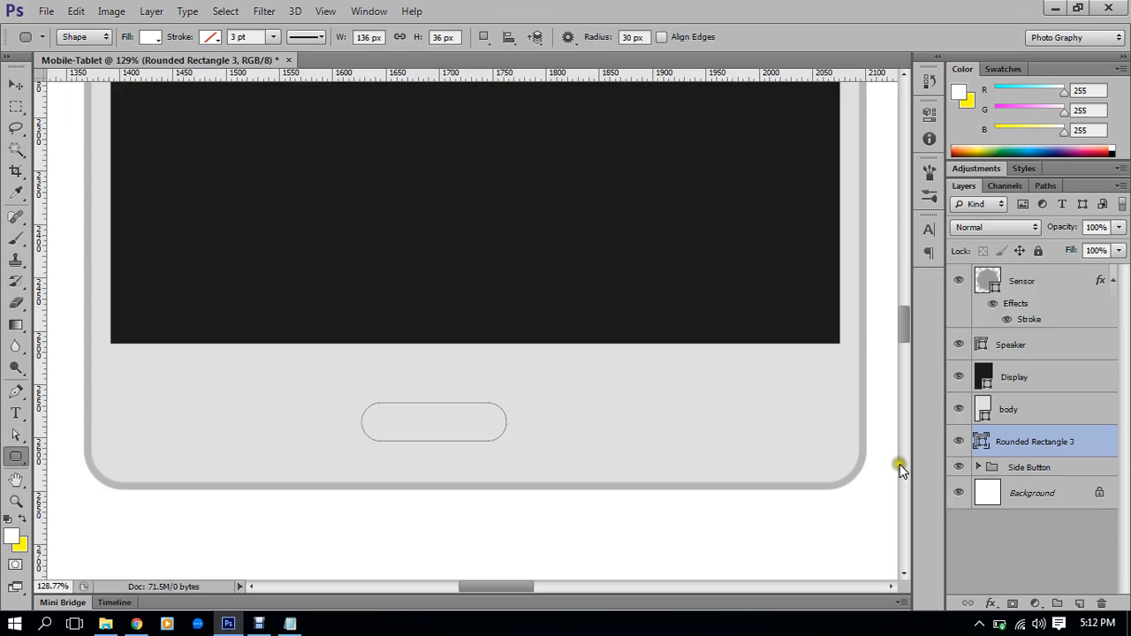
double_click(983, 442)
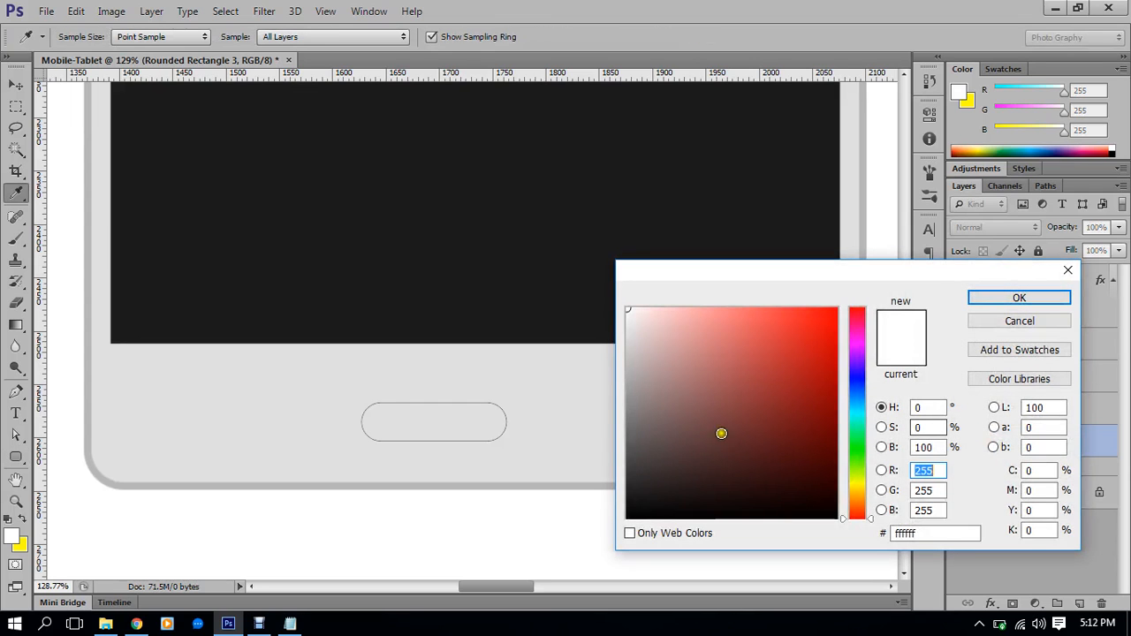
left_click(515, 482)
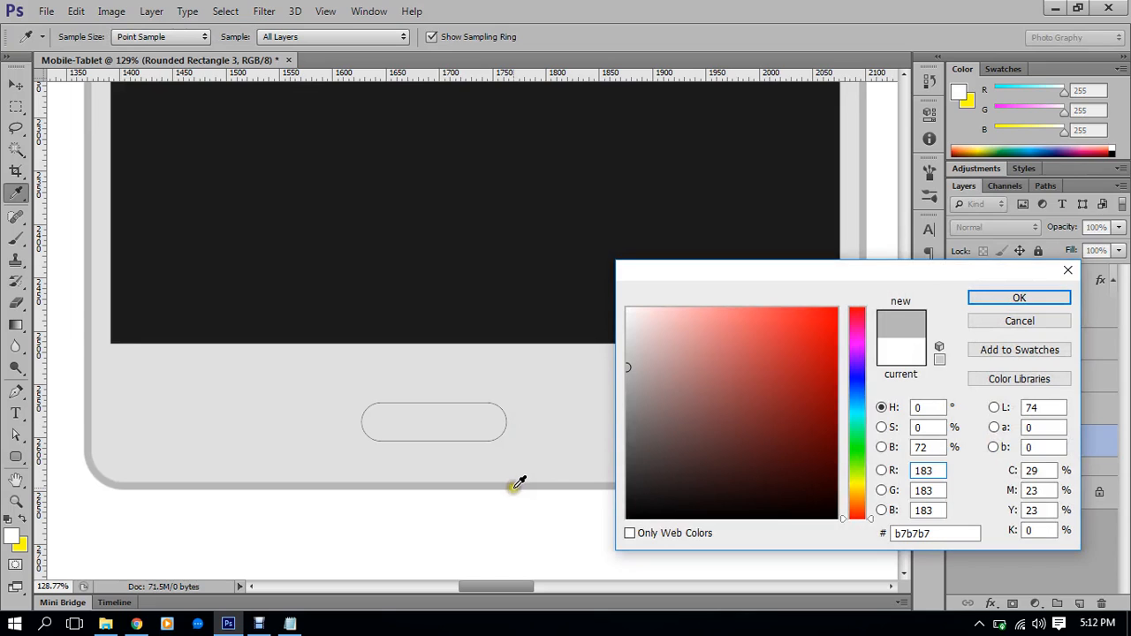
left_click(981, 294)
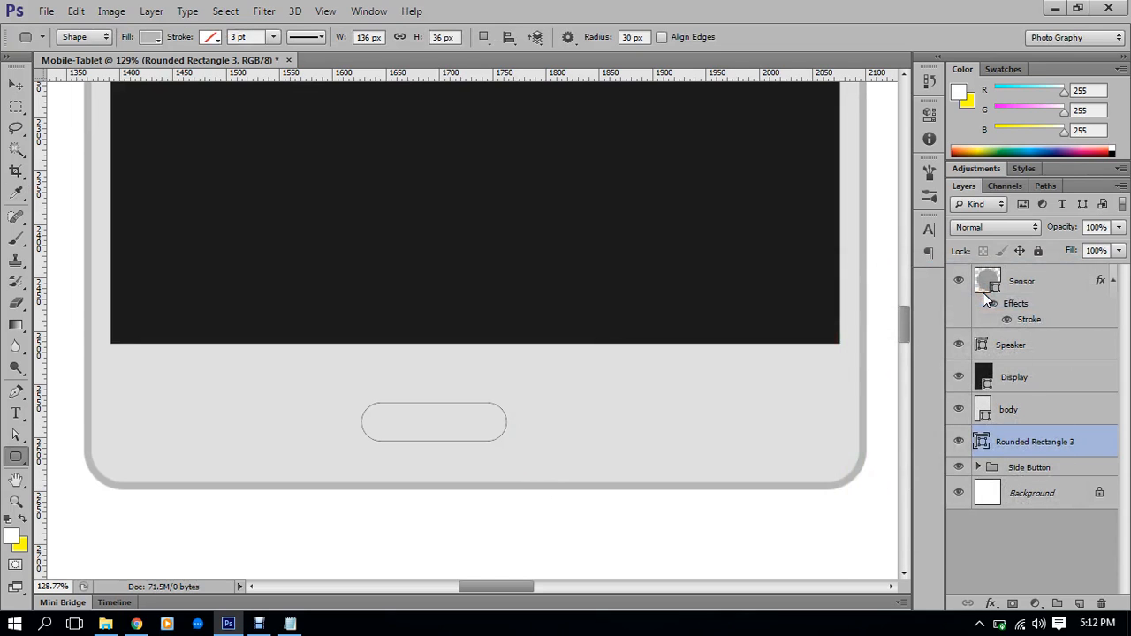
left_click_drag(1013, 440, 1038, 269)
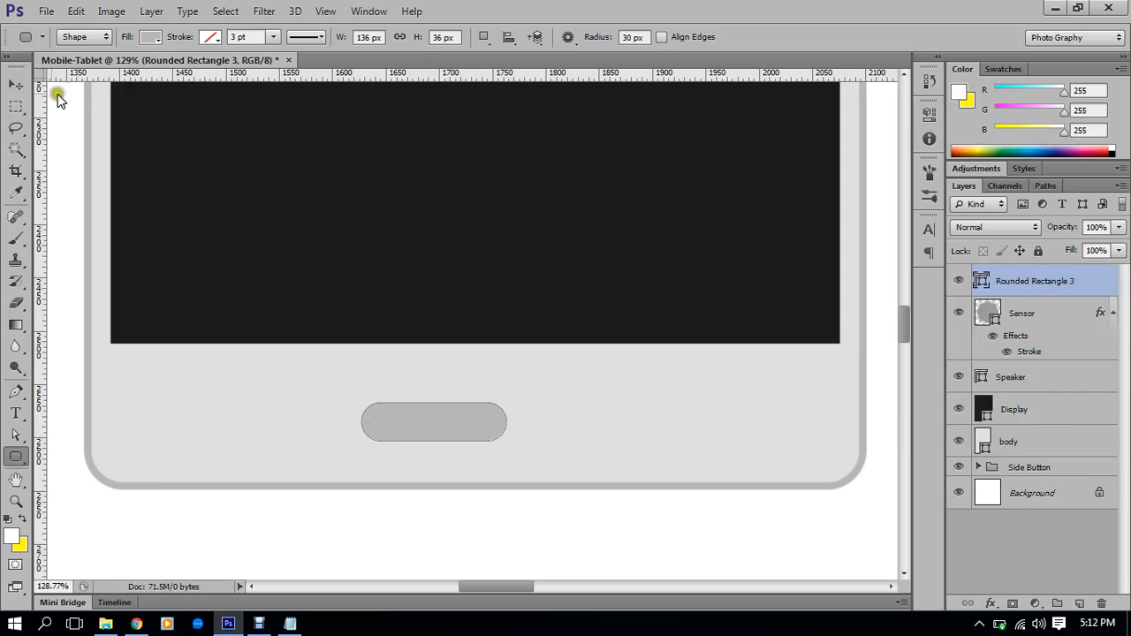
Align the home button's horizontal centre with the Display layer
left_click(16, 84)
left_click(1008, 408, "ctrl")
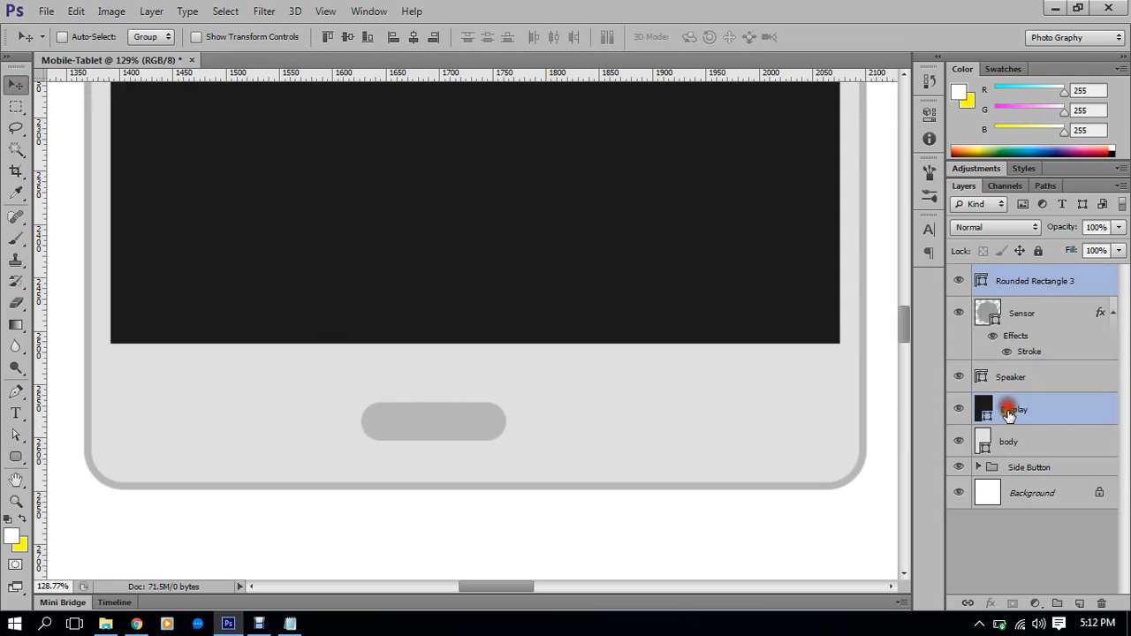
left_click(415, 38)
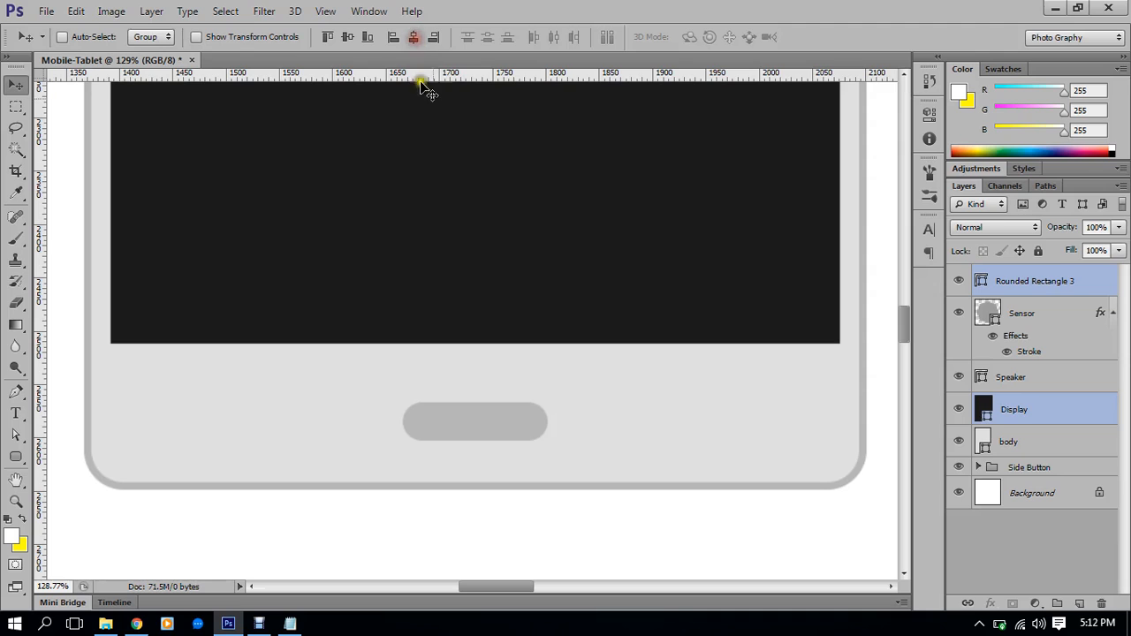
left_click(1050, 281)
scroll(619, 381, "down", 3)
scroll(616, 383, "down", 2)
scroll(588, 399, "up", 5)
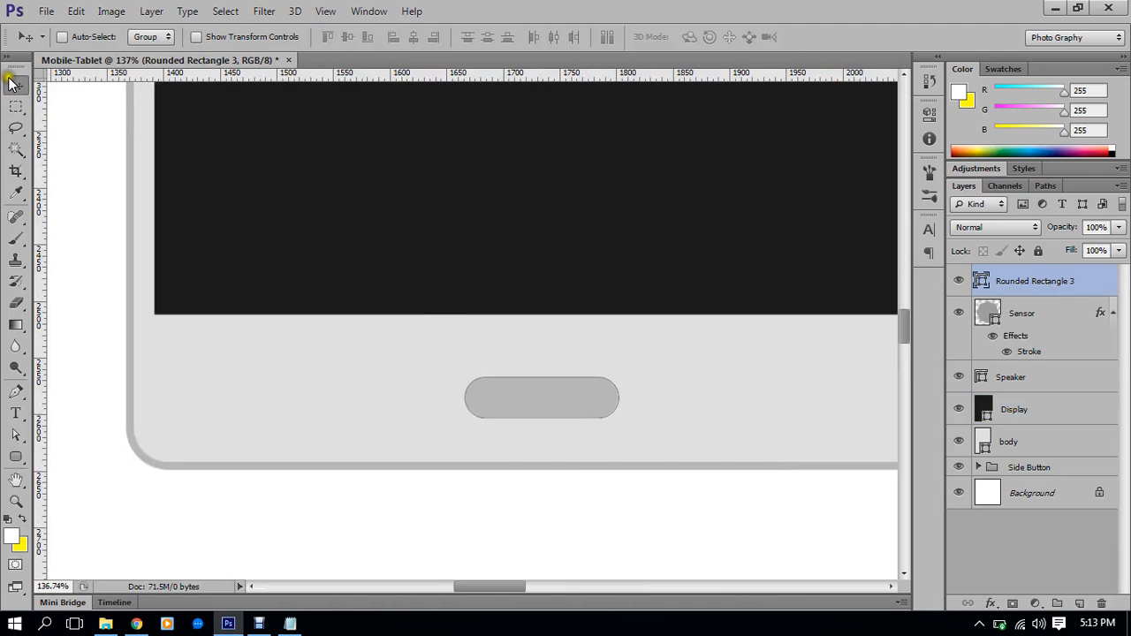
Reduce the home button's height with transform handles and apply the change
left_click(234, 38)
scroll(601, 309, "up", 2)
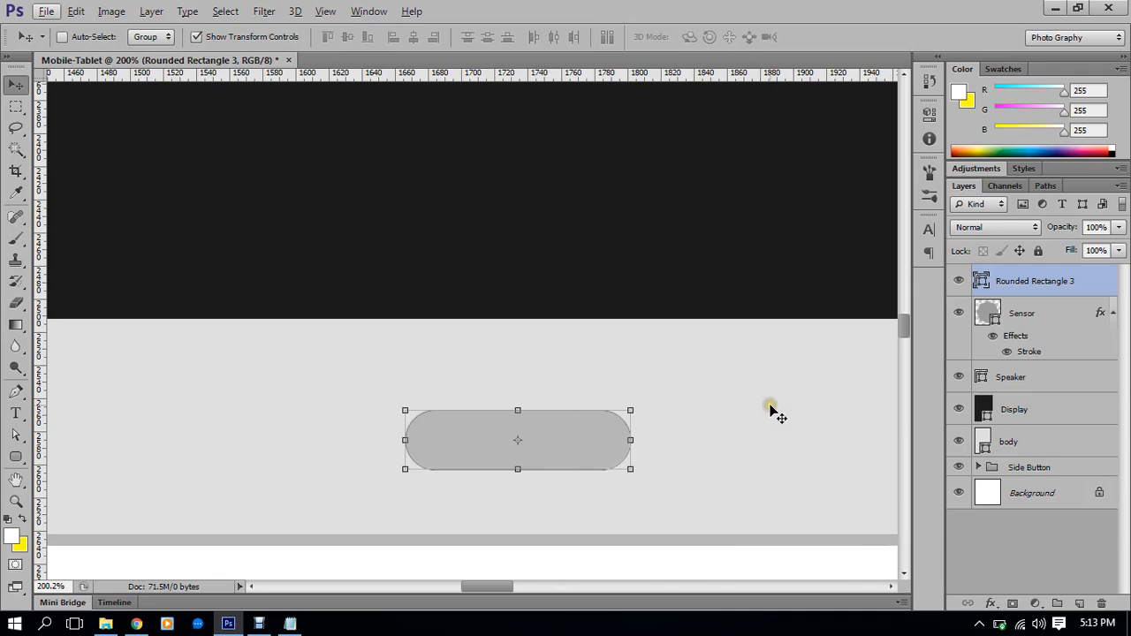
left_click_drag(517, 469, 519, 459)
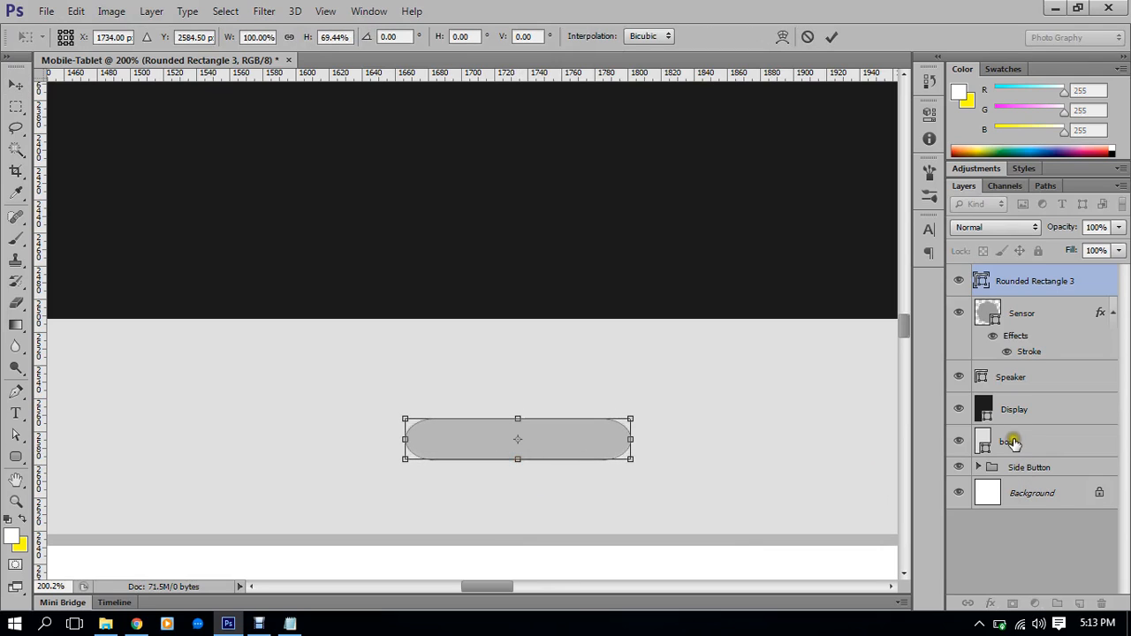
double_click(601, 433)
Undo the old home button edits and draw a new 103 × 22 px rounded rectangle
key("ctrl+alt+z")
key("ctrl+alt+z")
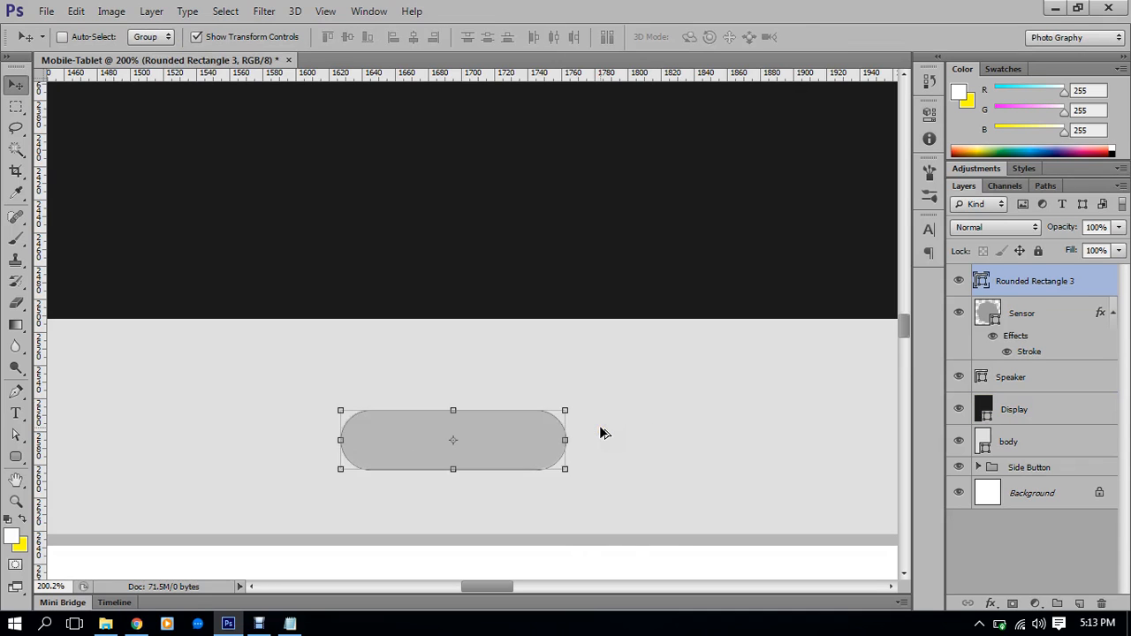
key("ctrl+alt+z")
key("ctrl+alt+z")
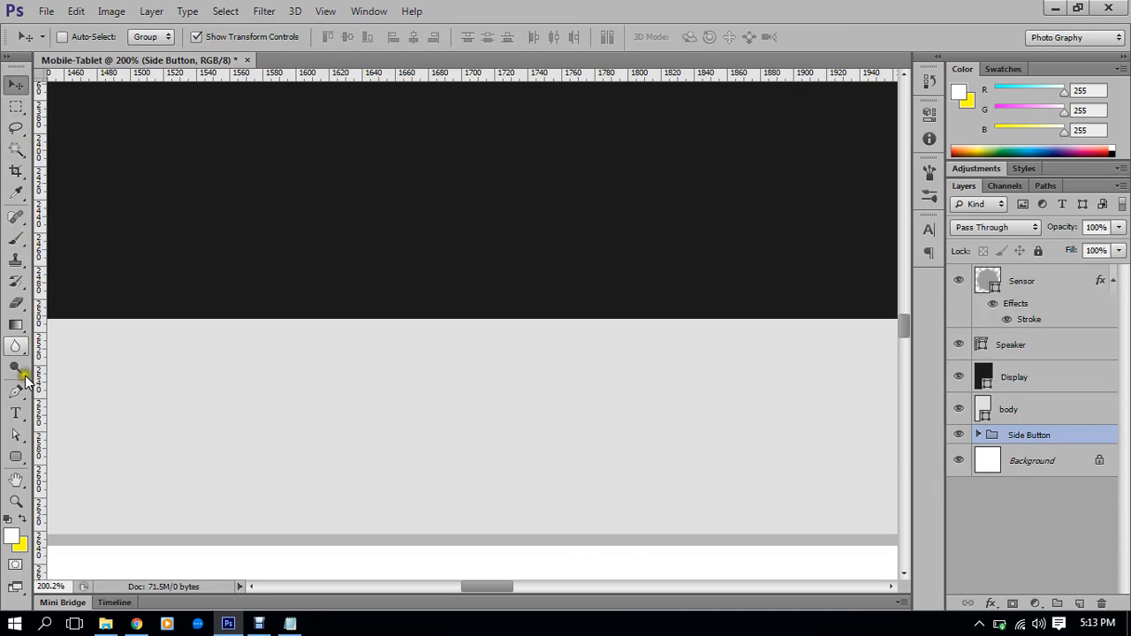
left_click(15, 456)
left_click_drag(401, 419, 568, 453)
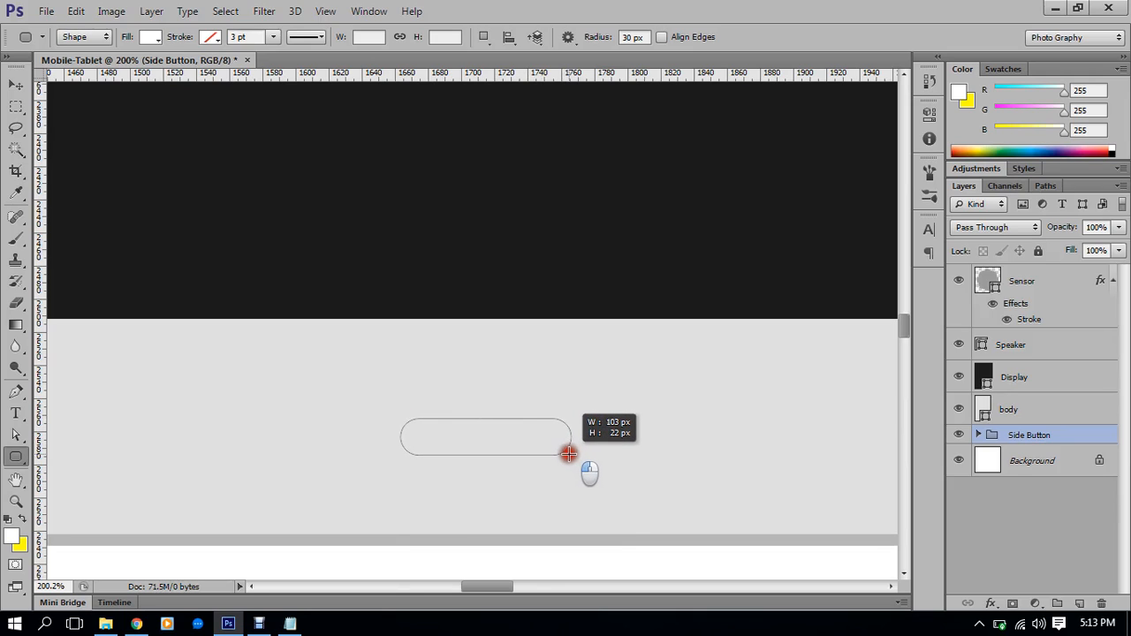
left_click_drag(569, 453, 568, 454)
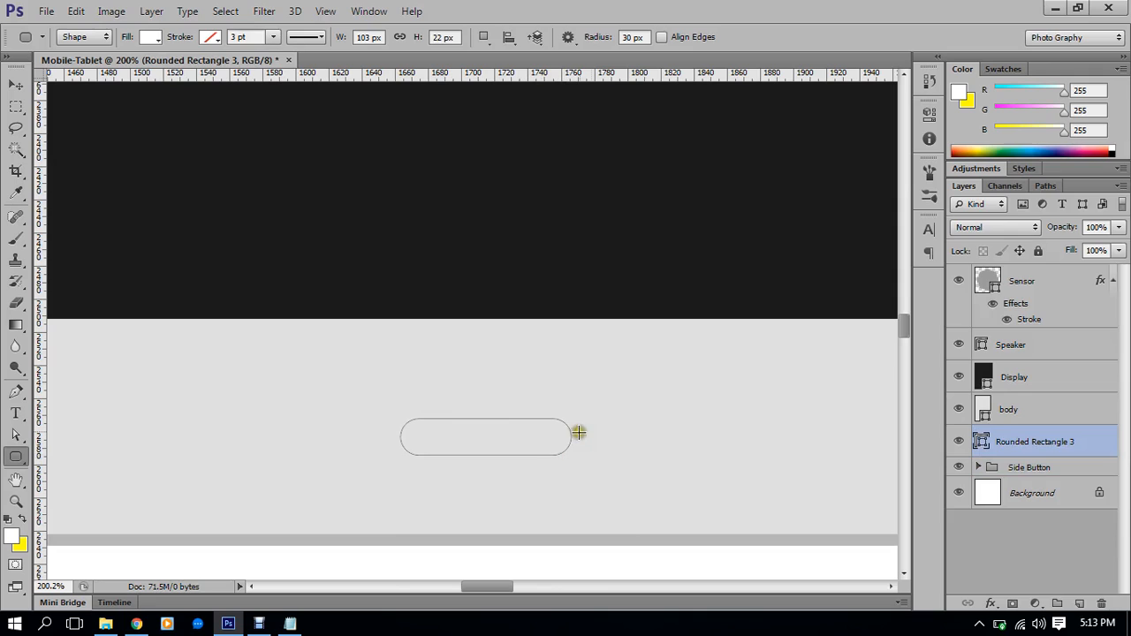
Move the new home button layer to the top and fill it with grey #b7b7b7
left_click_drag(1027, 446, 1030, 269)
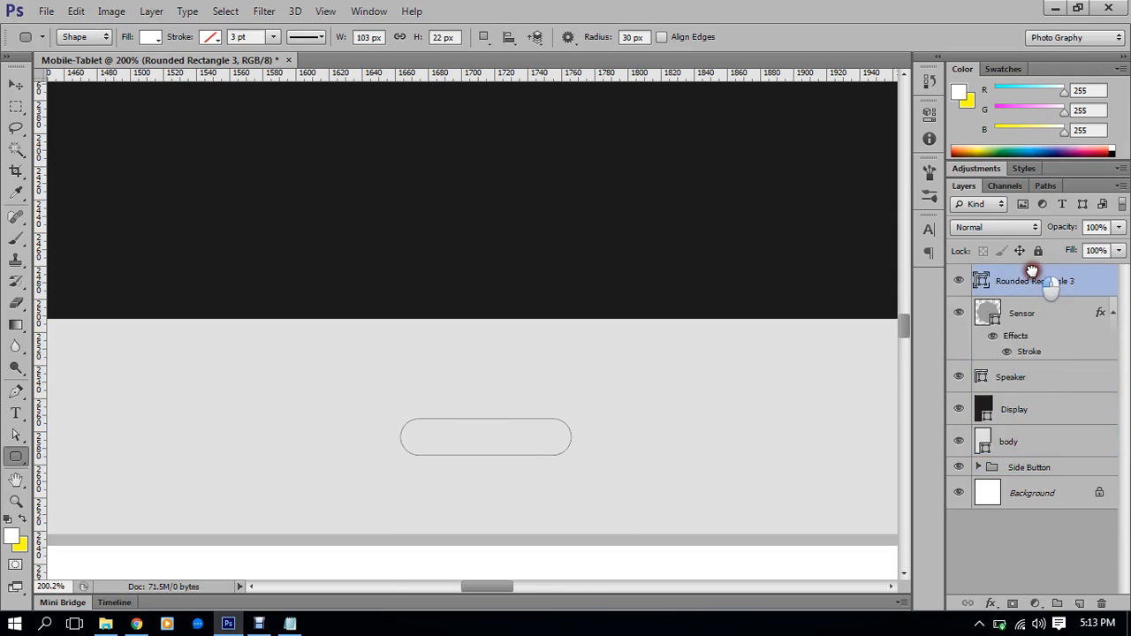
double_click(986, 280)
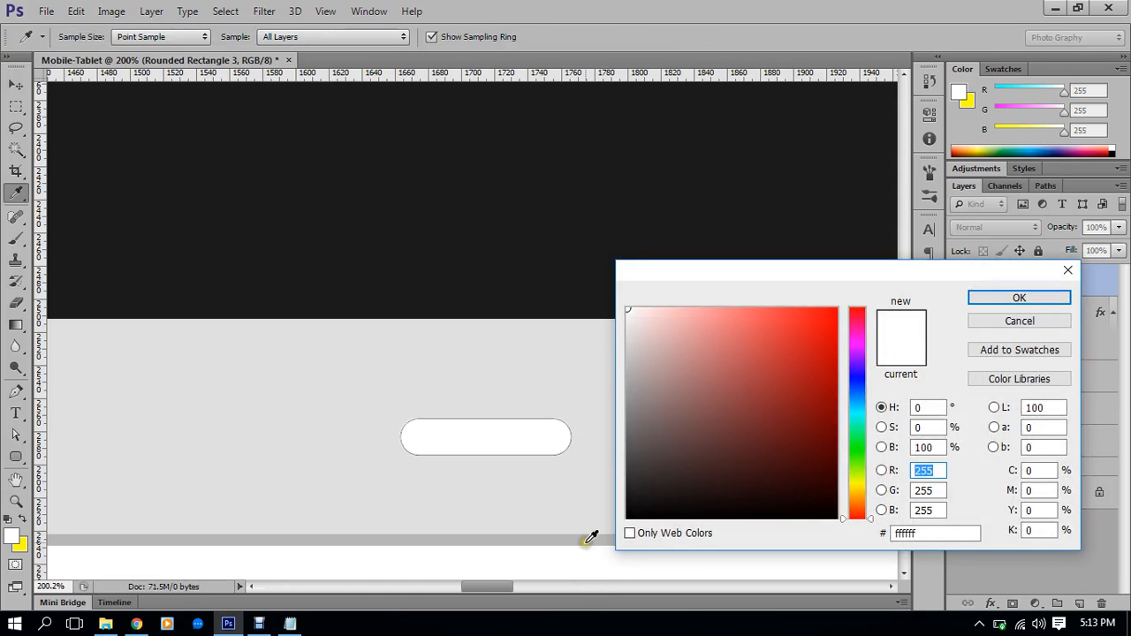
left_click(586, 541)
left_click(1017, 297)
scroll(675, 309, "down", 5)
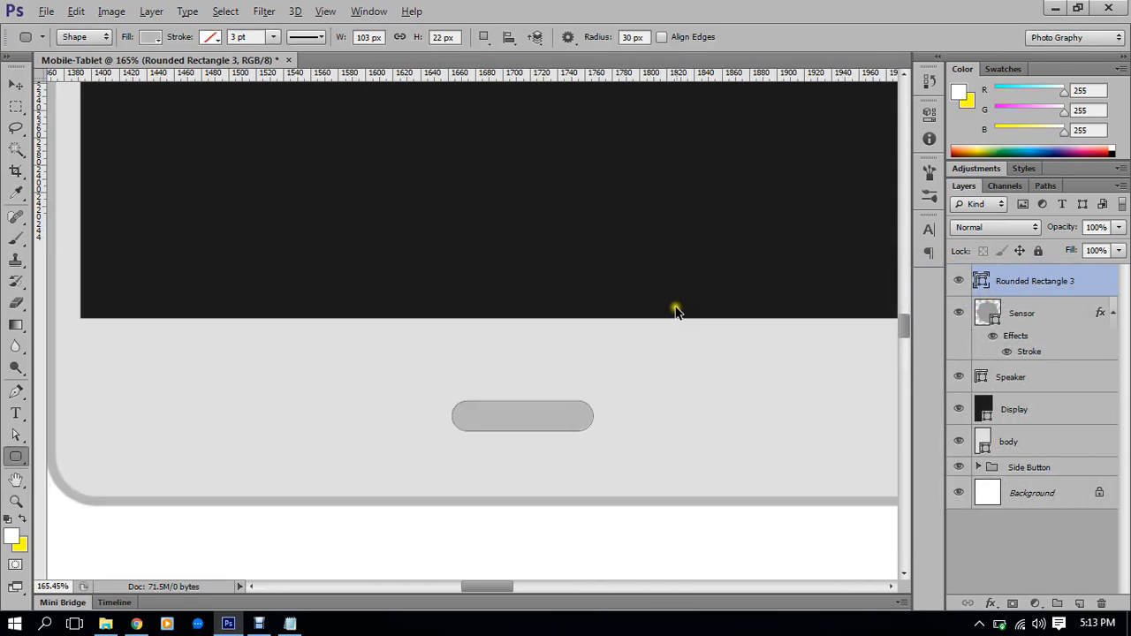
left_click_drag(699, 254, 682, 359)
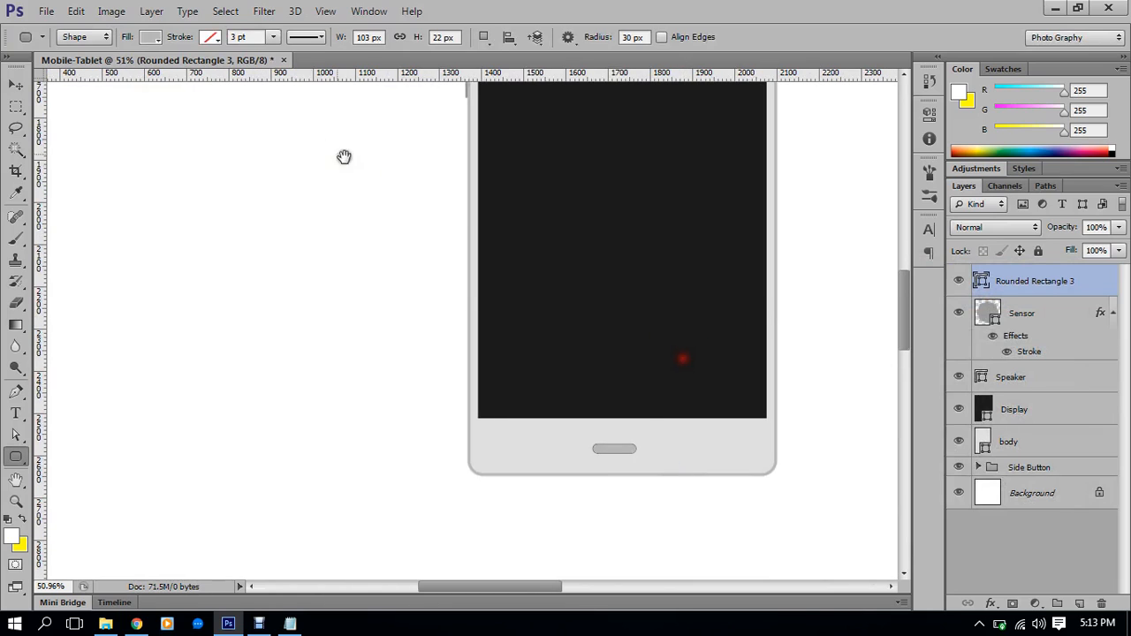
Align the home button horizontally centred with the Display layer
left_click(16, 84)
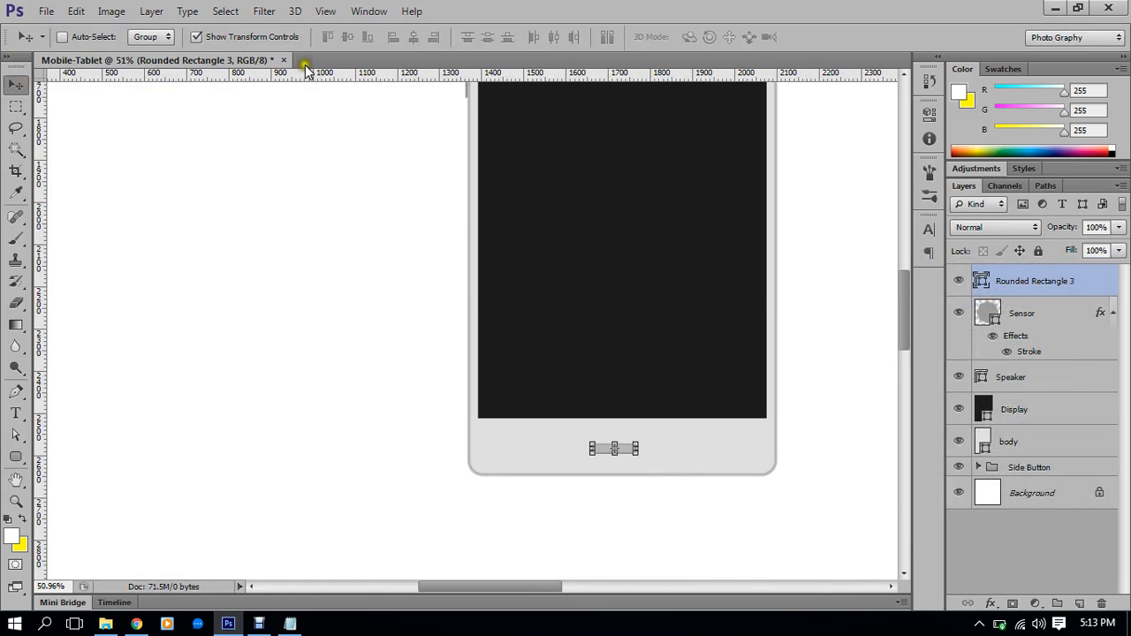
left_click(1025, 411, "ctrl")
left_click(413, 36)
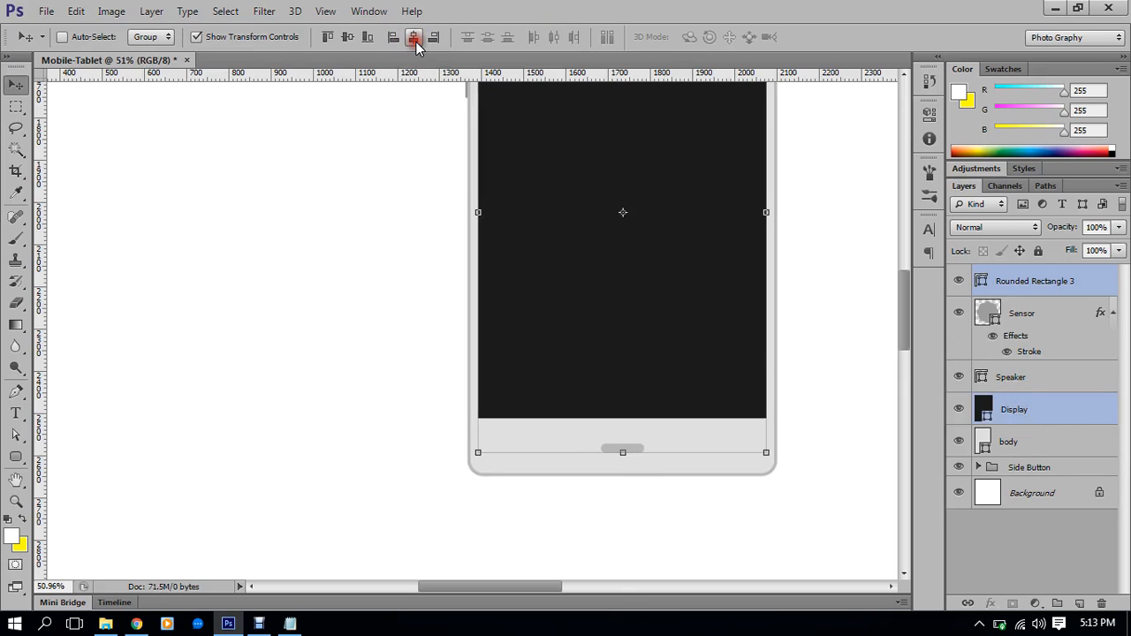
Stretch the Display layer slightly taller at top and bottom, to about 104% height
left_click(1036, 425)
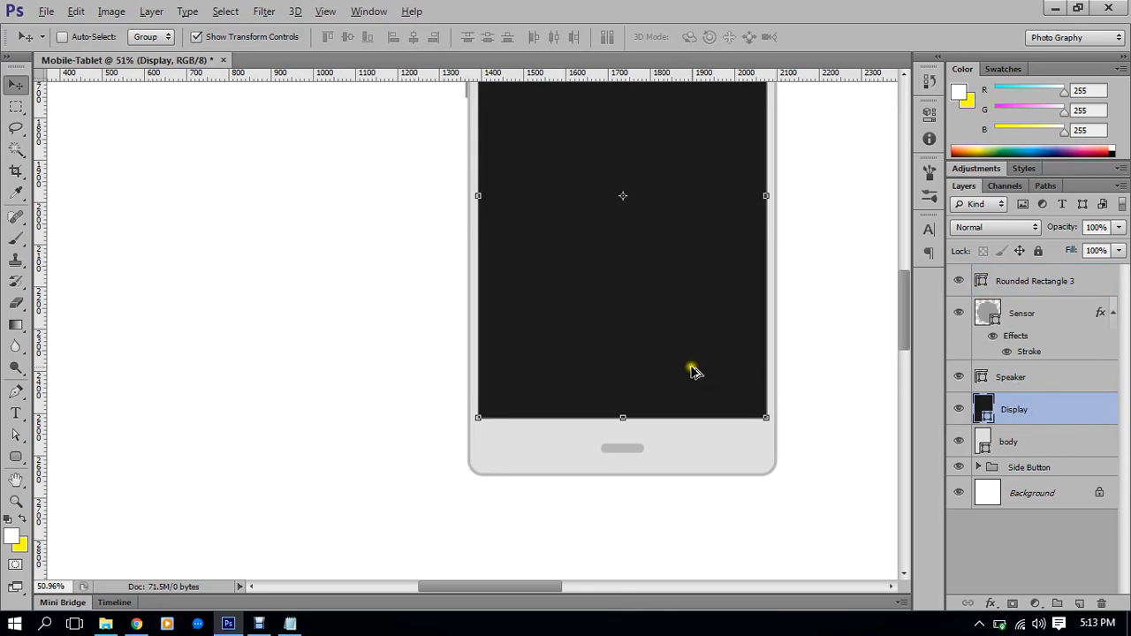
scroll(712, 374, "down", 2)
scroll(669, 340, "up", 1)
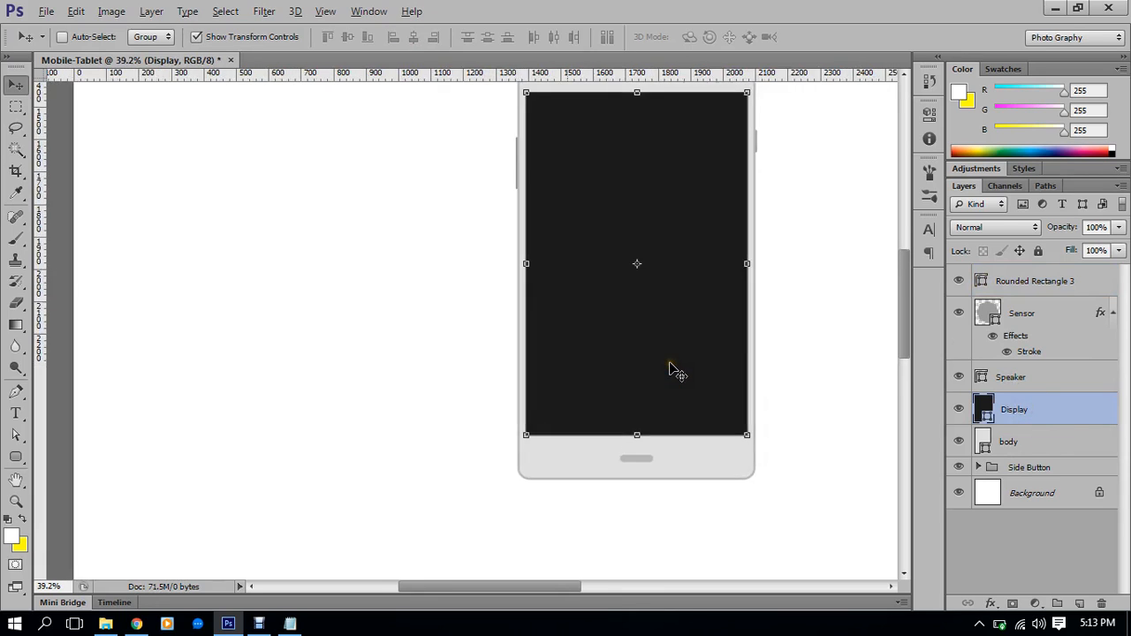
left_click_drag(638, 436, 640, 446)
scroll(677, 401, "up", 1)
scroll(642, 162, "up", 2)
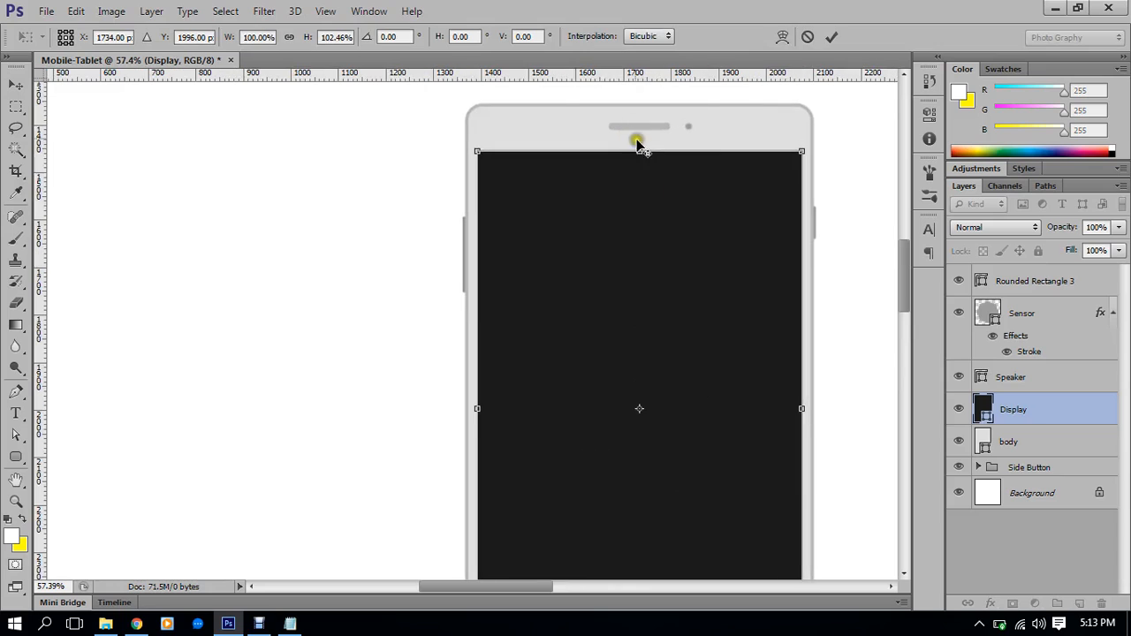
mouse_move(638, 150)
left_mouse_down()
mouse_move(648, 140)
mouse_move(623, 156)
left_mouse_up()
scroll(648, 140, "up", 1)
double_click(633, 221)
scroll(644, 256, "down", 5)
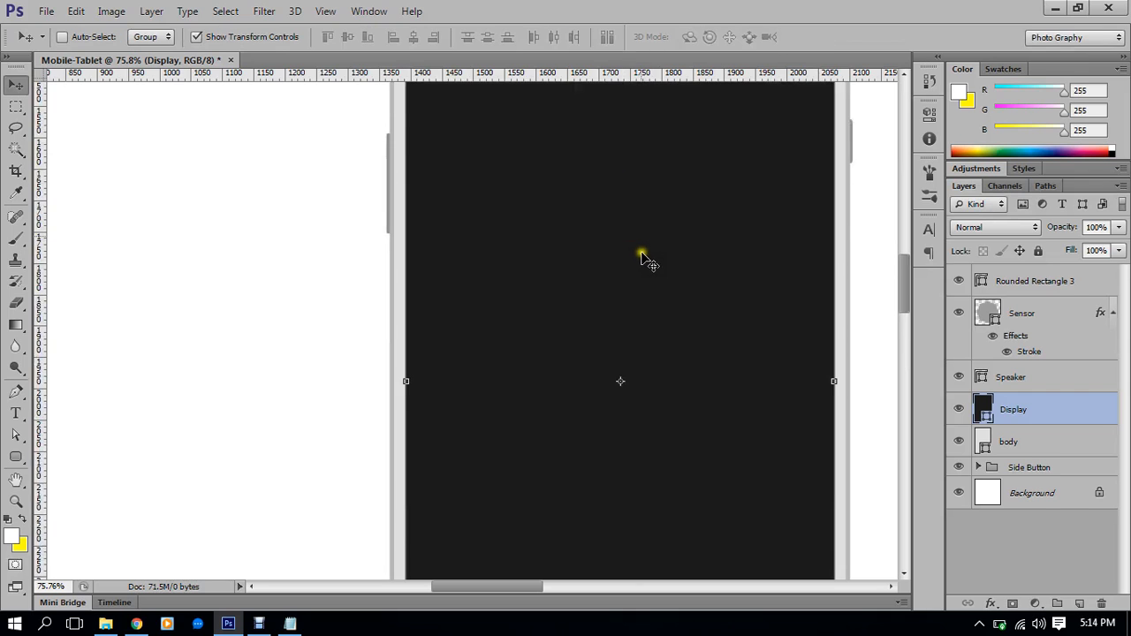
scroll(658, 438, "down", 3)
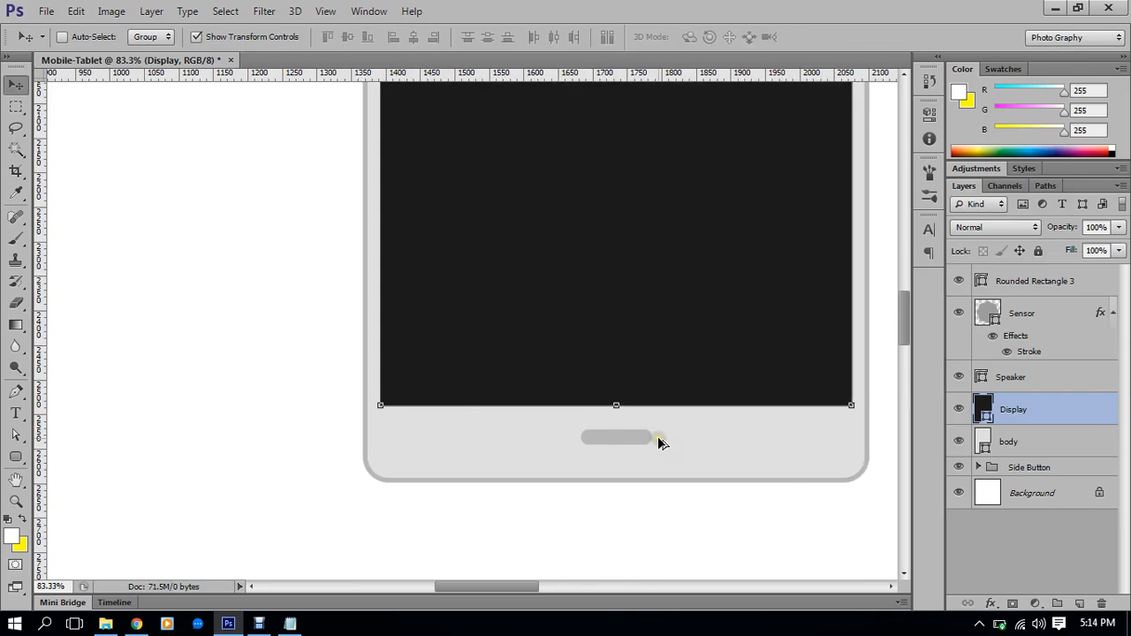
scroll(667, 451, "up", 8)
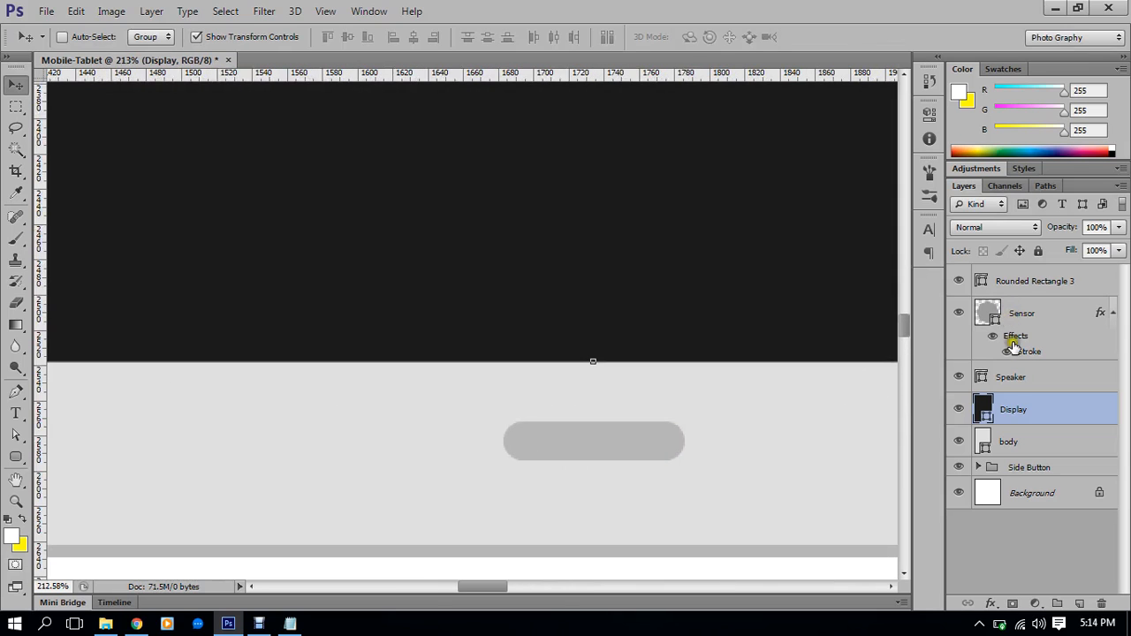
left_click(1027, 282)
Replace the home button with a new grey 99 × 25 px rounded rectangle below the display
key("Delete")
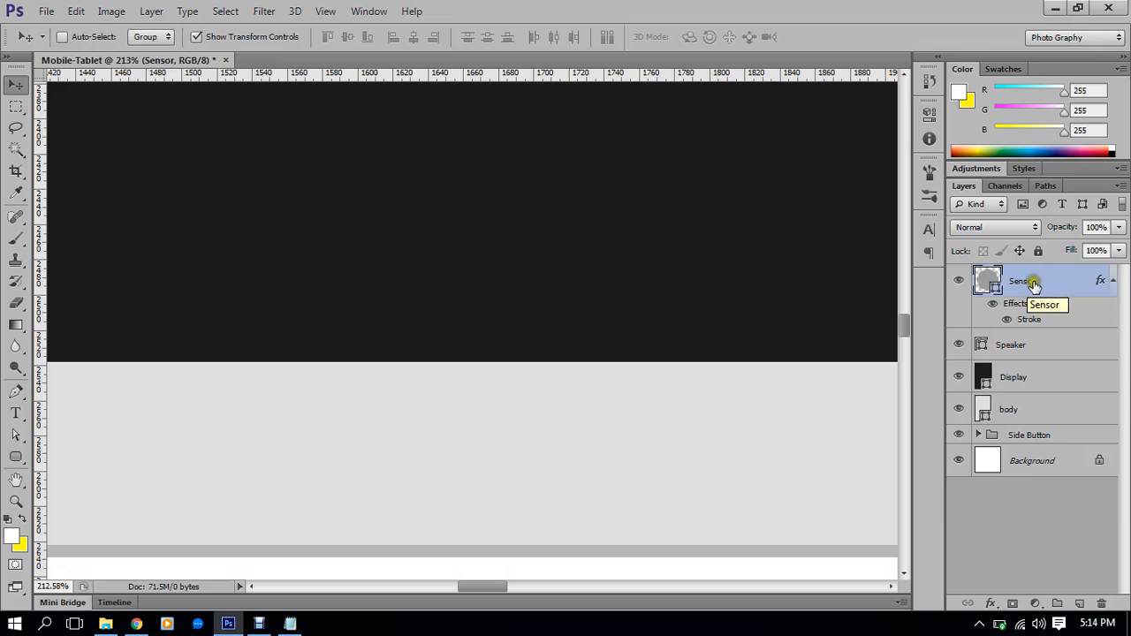
left_click(16, 456)
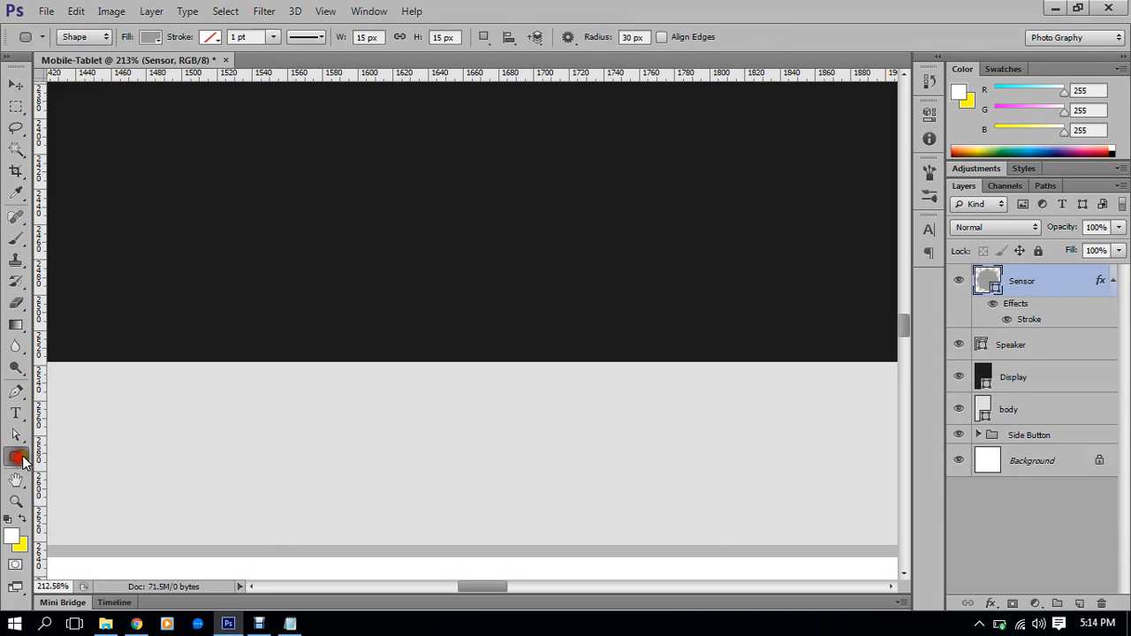
left_click_drag(368, 442, 541, 483)
scroll(541, 477, "down", 5)
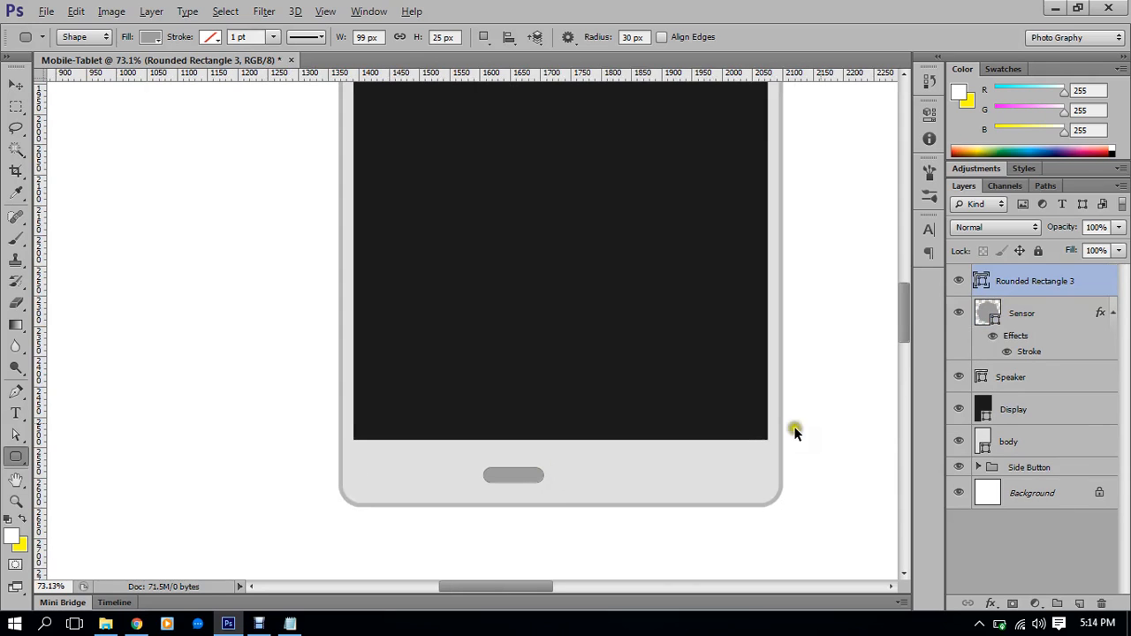
scroll(654, 425, "down", 2)
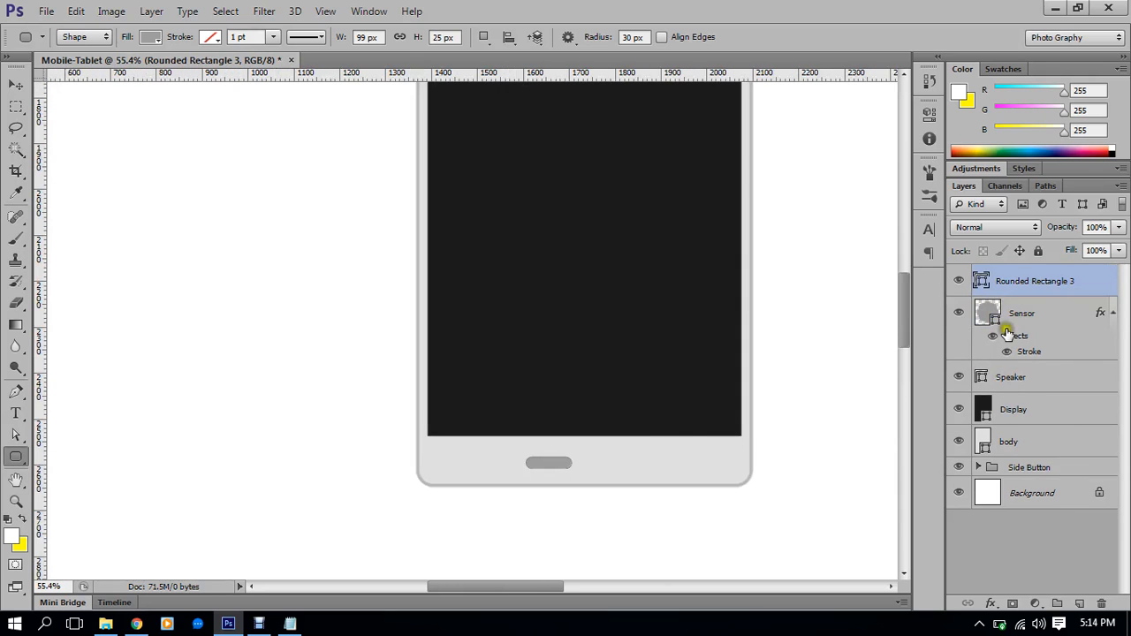
left_click(1014, 412, "ctrl")
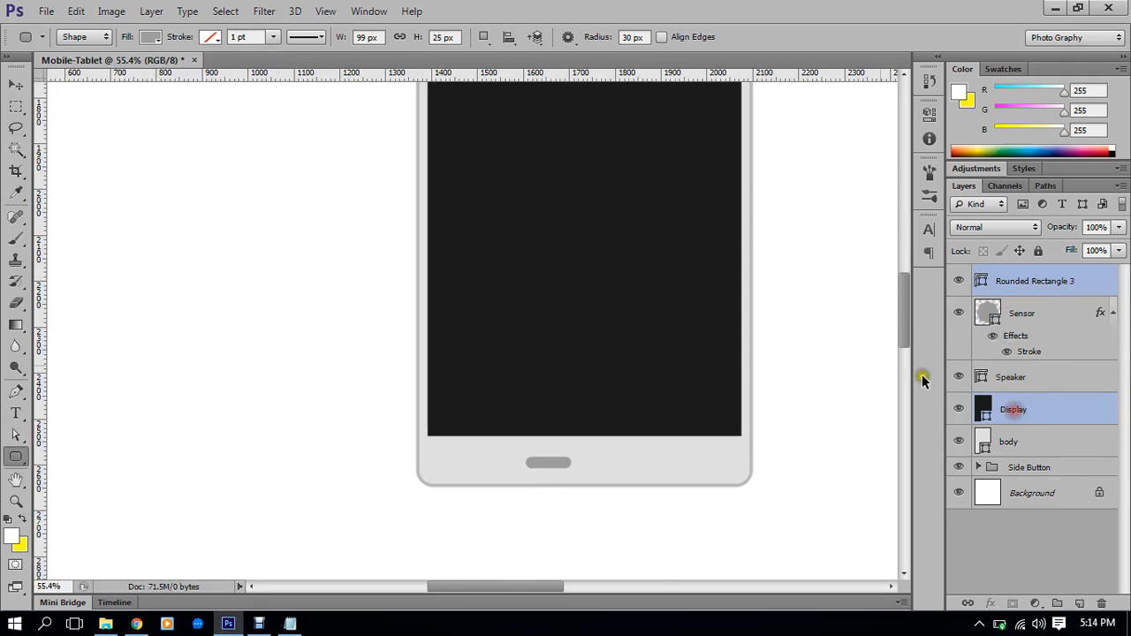
left_click(16, 84)
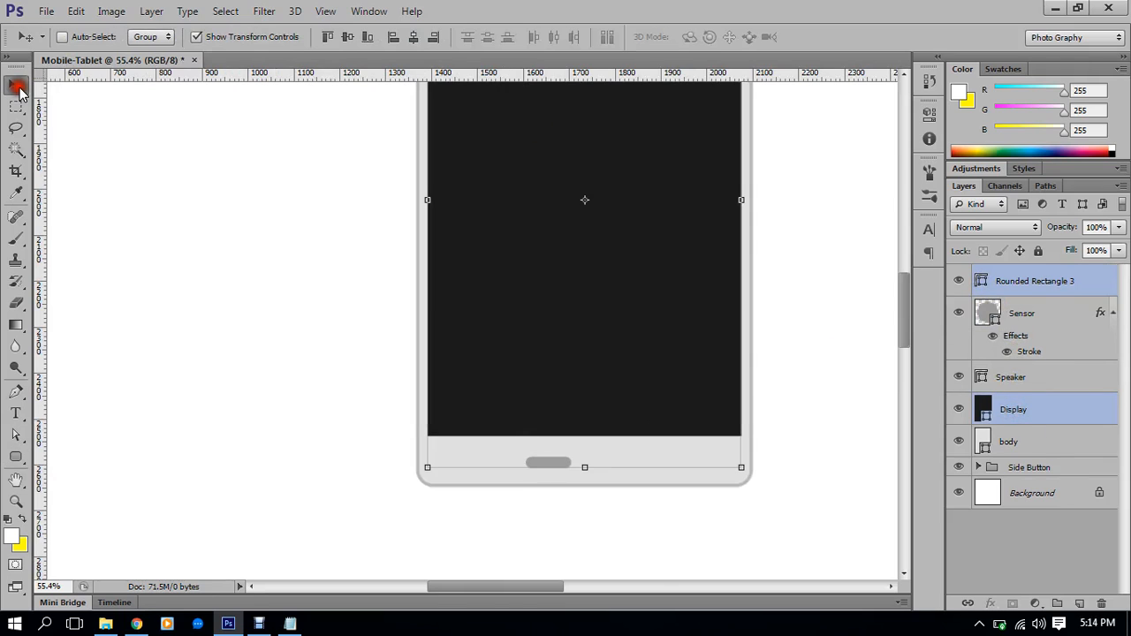
left_click(414, 37)
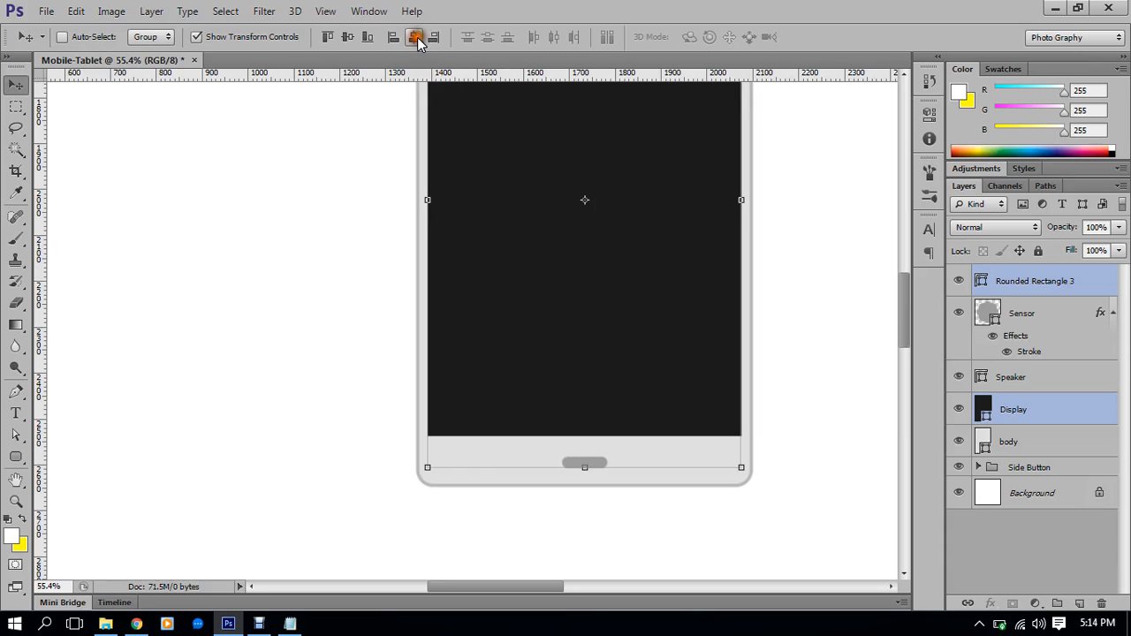
left_click(249, 36)
scroll(499, 296, "down", 2, "alt")
scroll(499, 296, "down", 1)
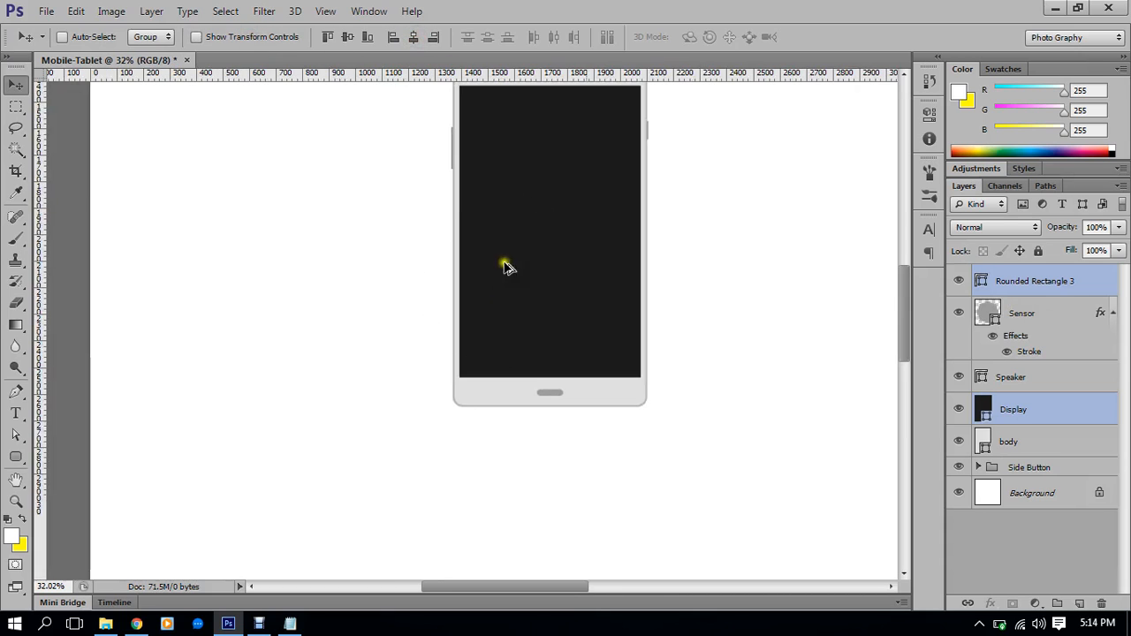
scroll(606, 354, "up", 1)
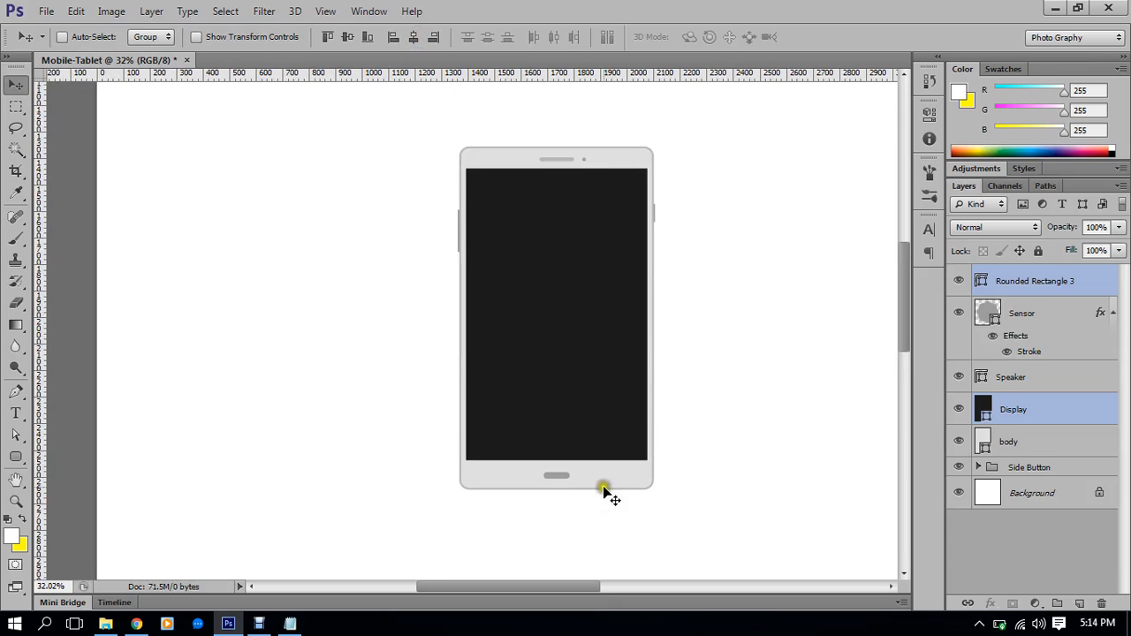
scroll(553, 499, "up", 3)
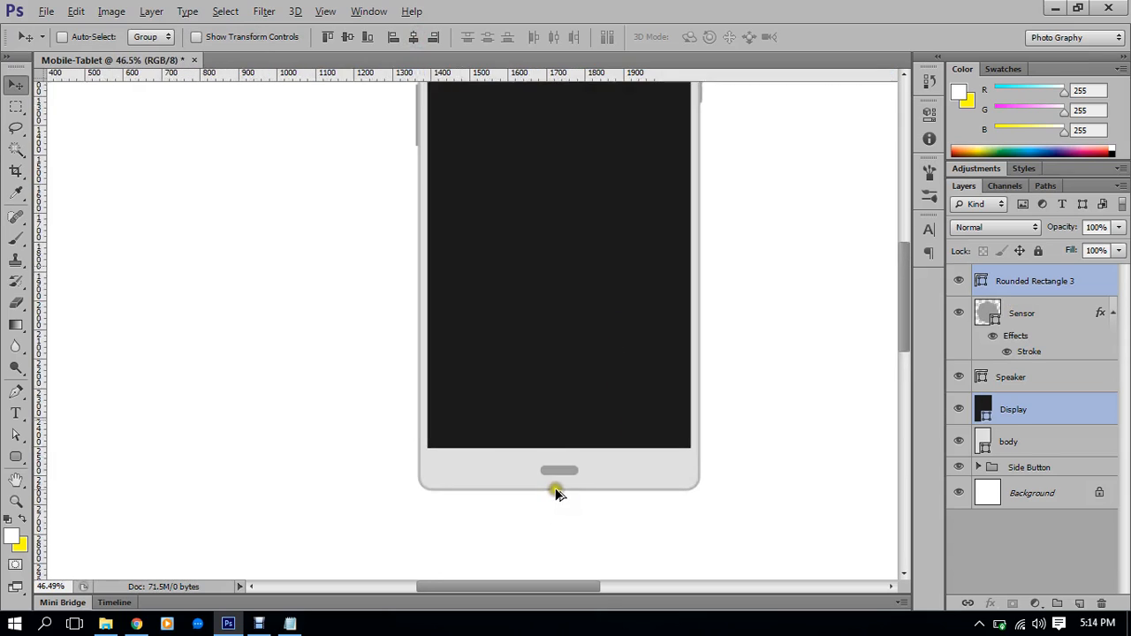
scroll(568, 490, "up", 2)
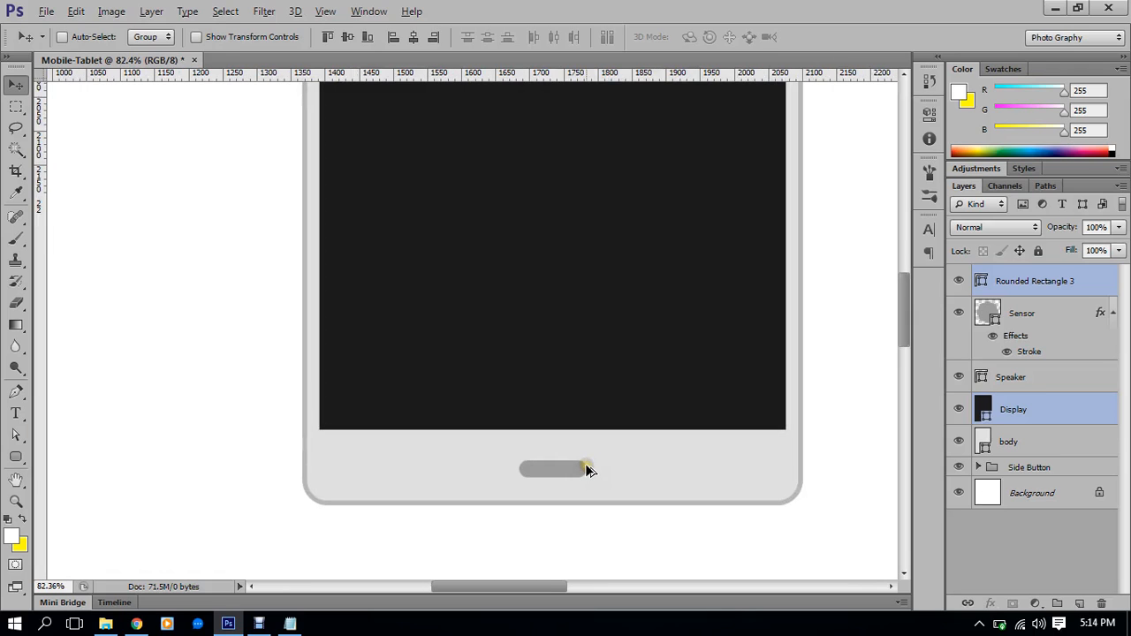
left_click_drag(677, 454, 636, 442)
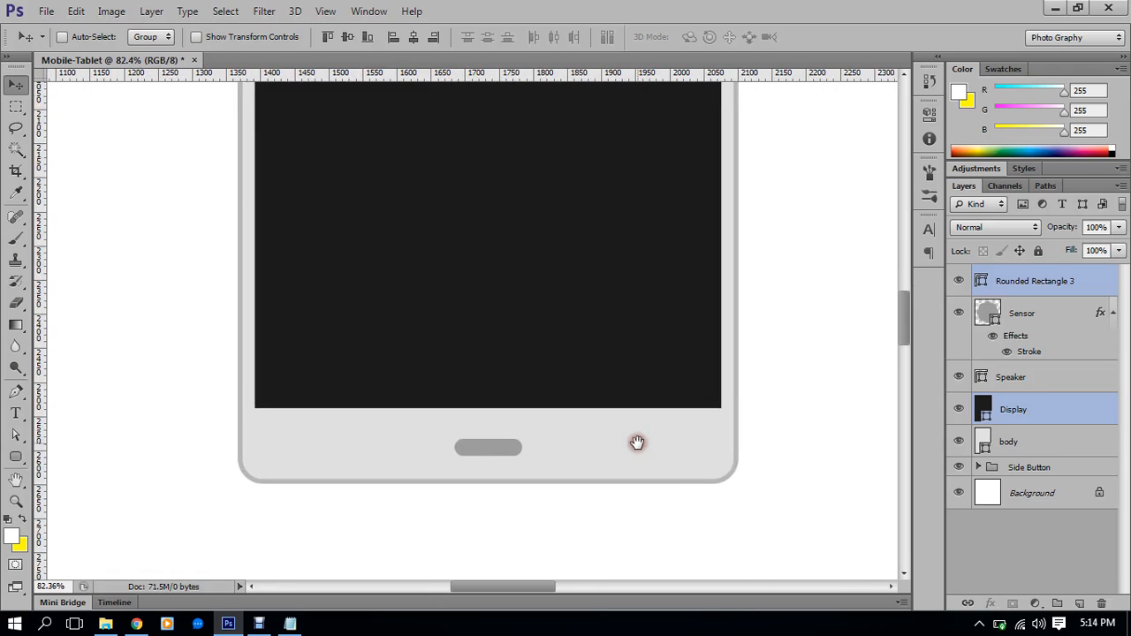
scroll(618, 462, "up", 2)
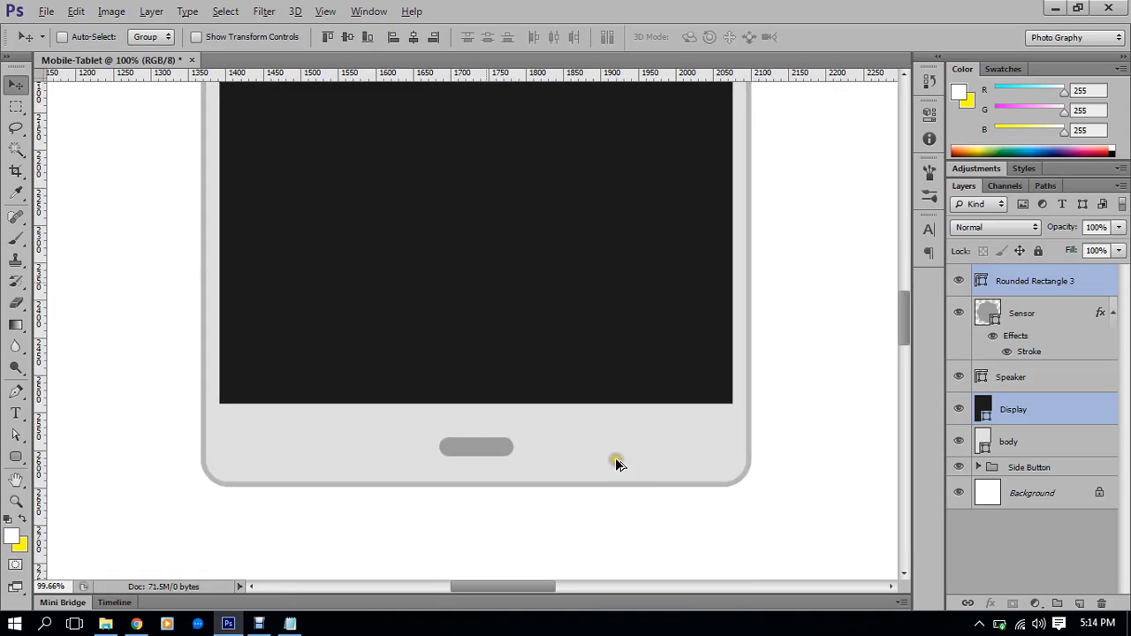
scroll(618, 461, "down", 3)
scroll(625, 456, "down", 4)
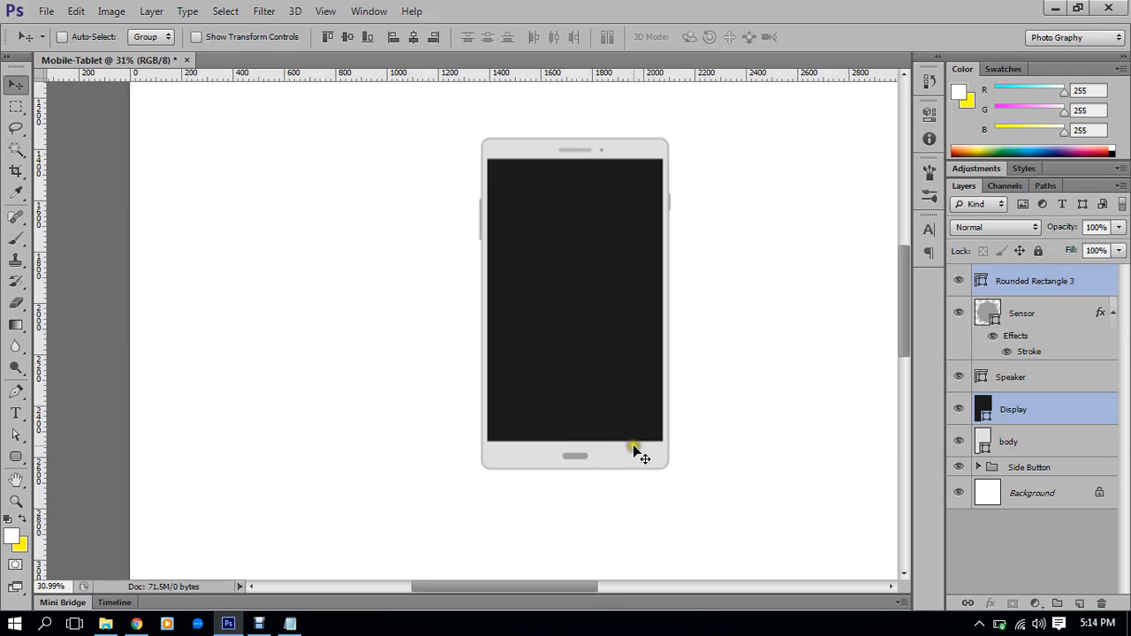
scroll(601, 458, "up", 4)
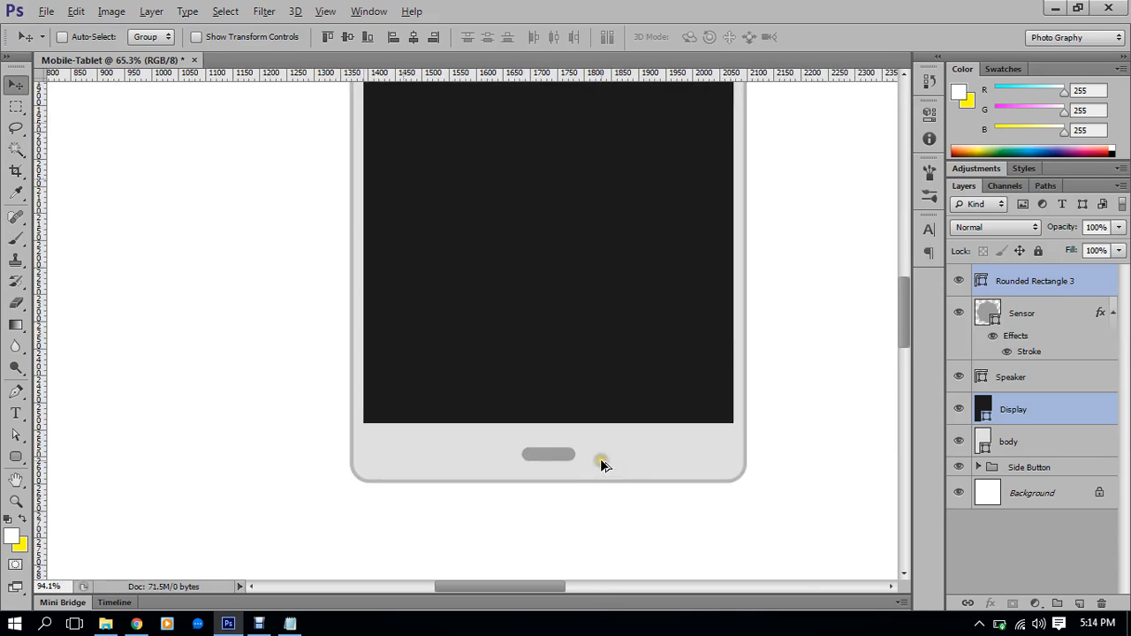
Scale the Rounded Rectangle 3 home button up to about 120% using transform controls
left_click(1032, 291)
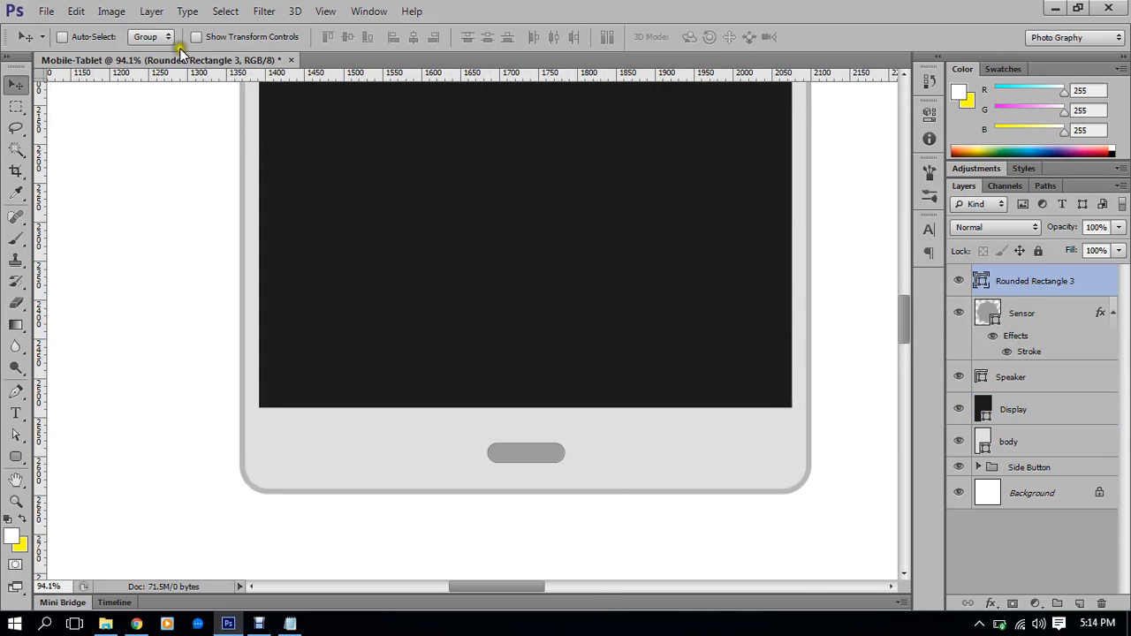
left_click(209, 40)
scroll(601, 434, "up", 4)
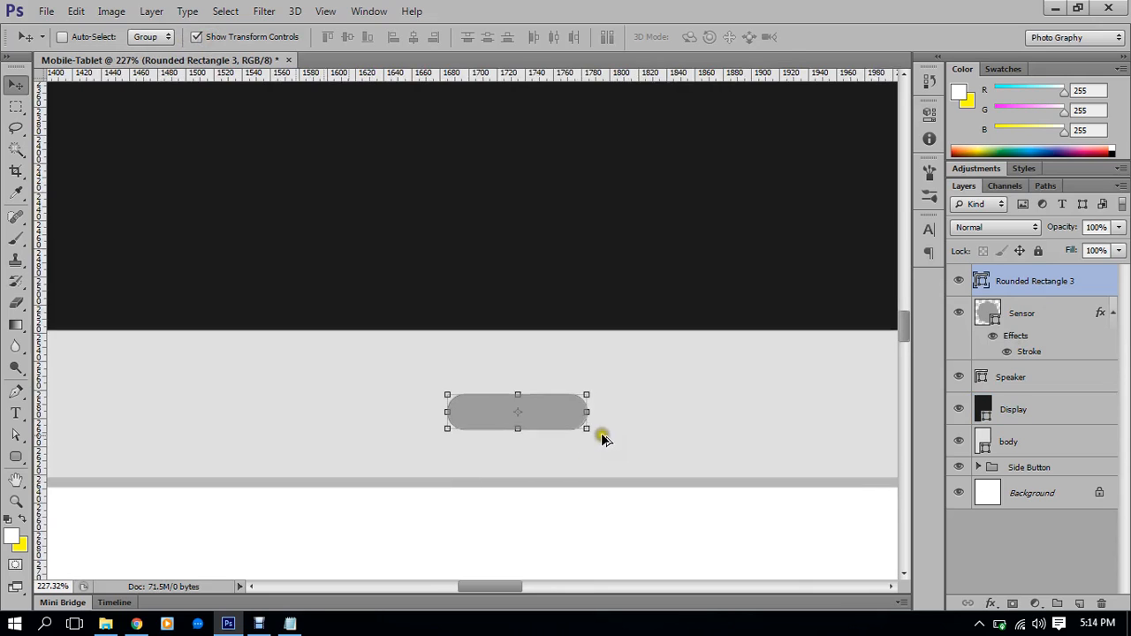
left_click(584, 429)
left_click_drag(585, 431, 600, 436)
double_click(562, 398)
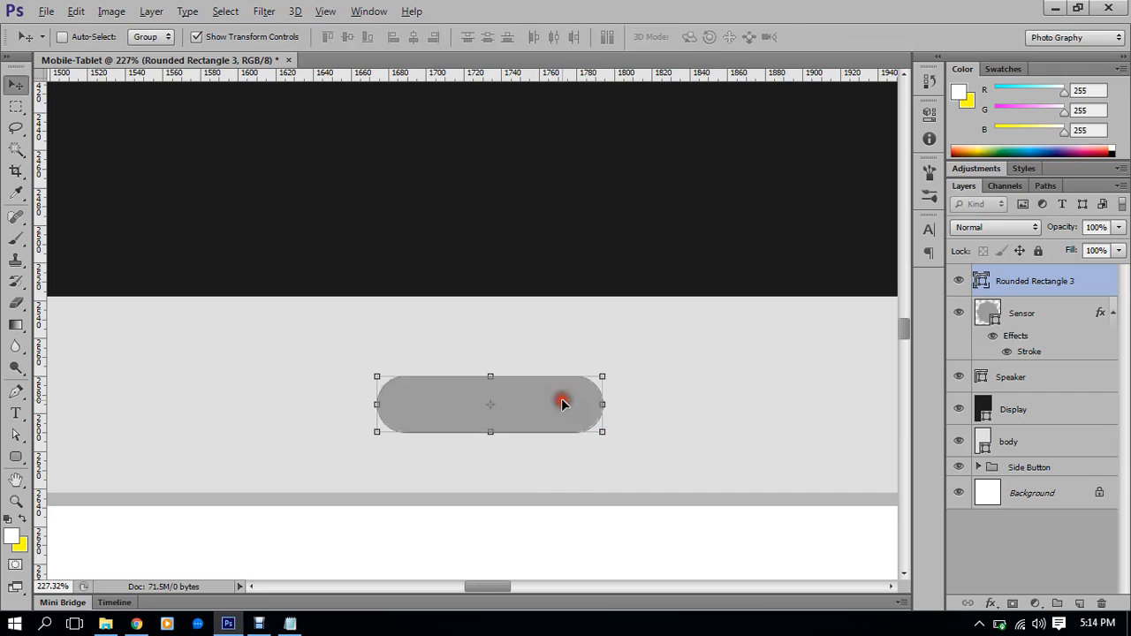
scroll(561, 398, "down", 7)
left_click(207, 37)
scroll(488, 403, "up", 3)
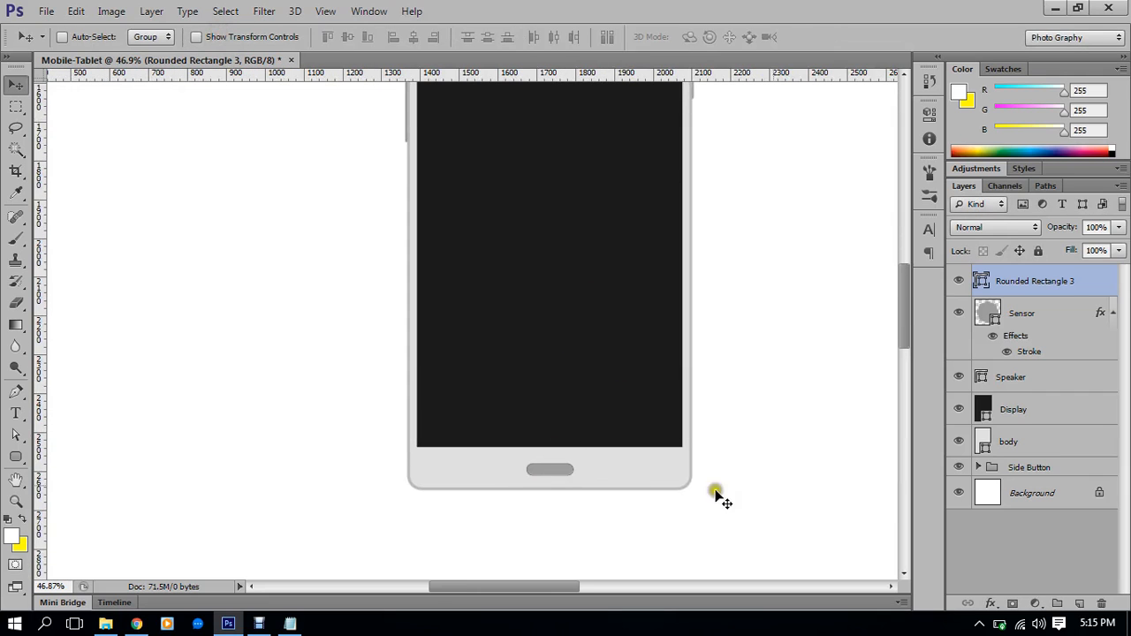
Check the enlarged home button and bring the whole tablet back into view
left_click(1032, 500)
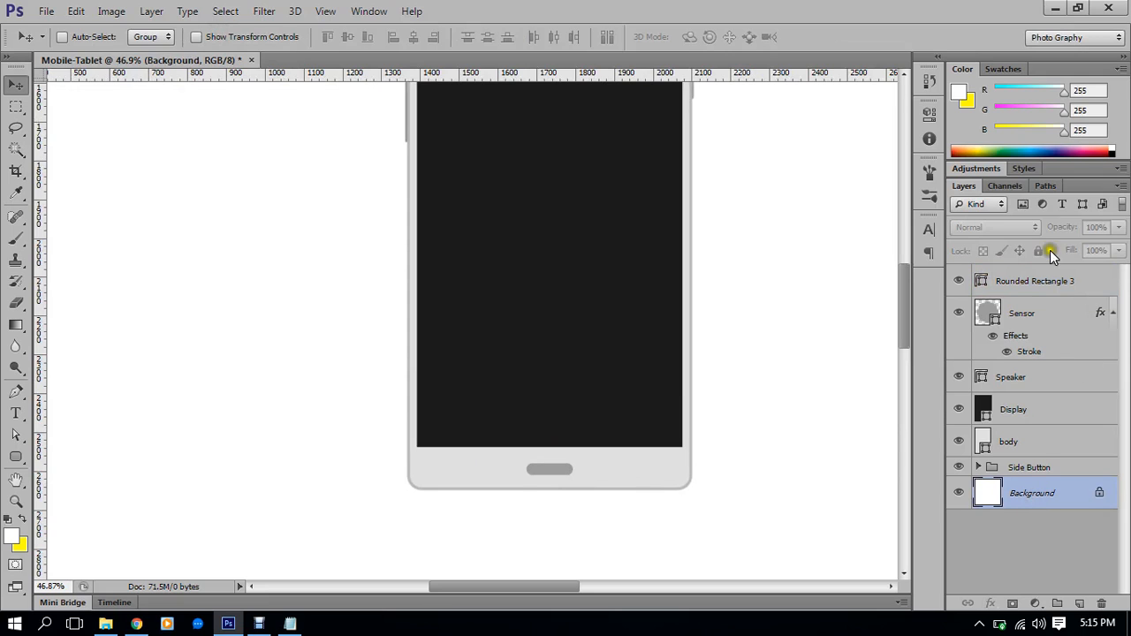
left_click(1043, 284)
scroll(658, 447, "up", 5)
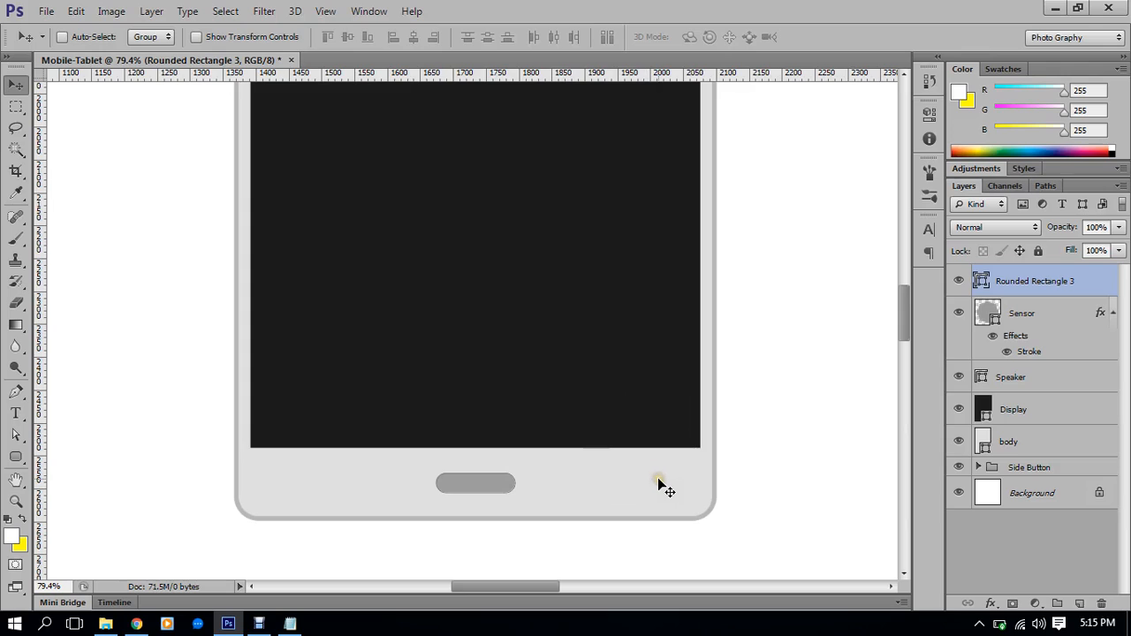
left_click(311, 465)
left_click(286, 487)
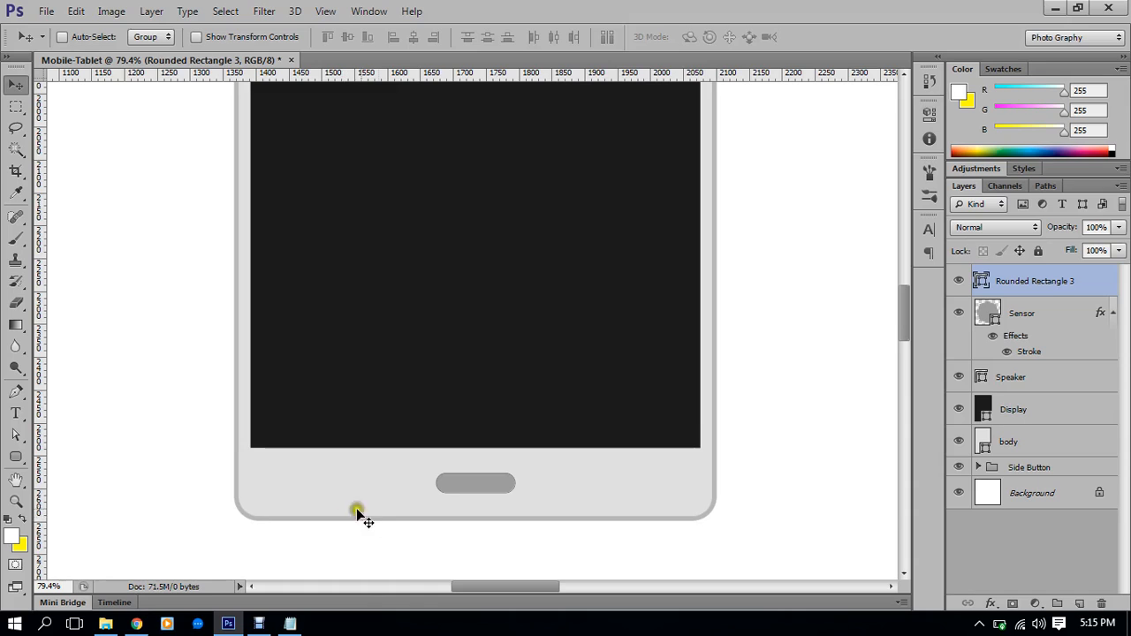
scroll(354, 523, "down", 1)
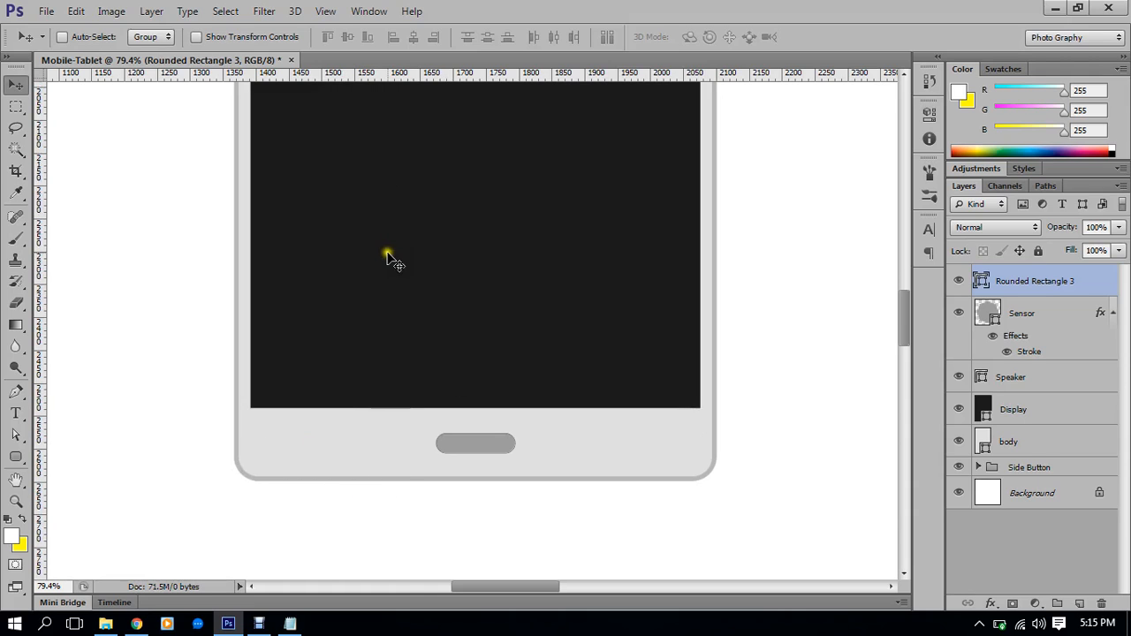
scroll(409, 386, "up", 3)
left_click_drag(588, 479, 572, 412)
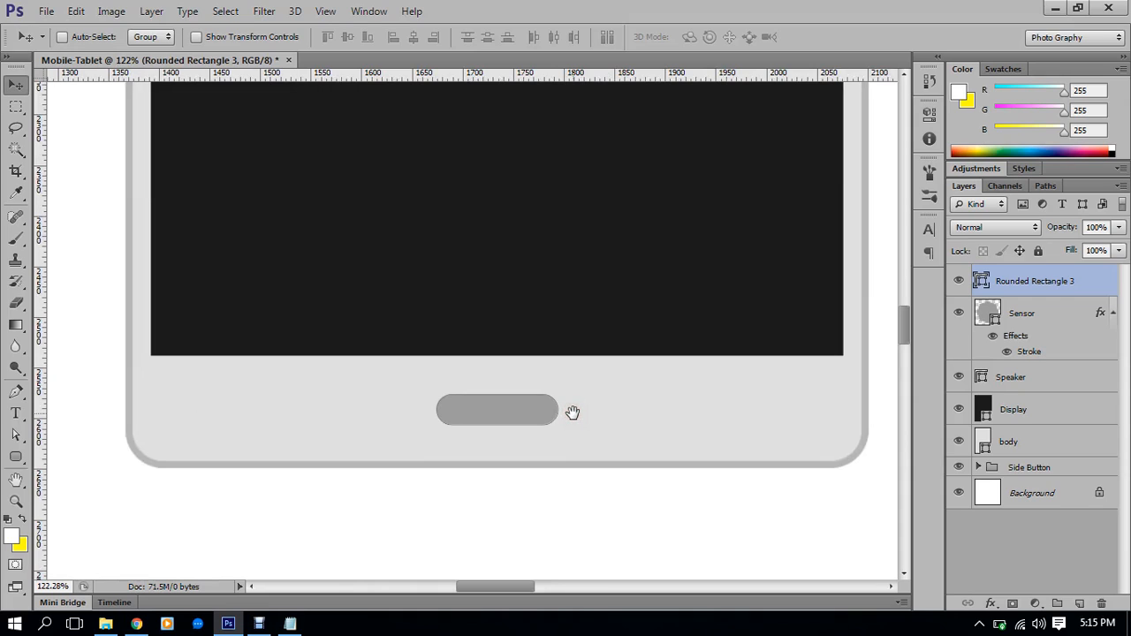
left_click(583, 397)
left_click(652, 364)
scroll(576, 403, "down", 6)
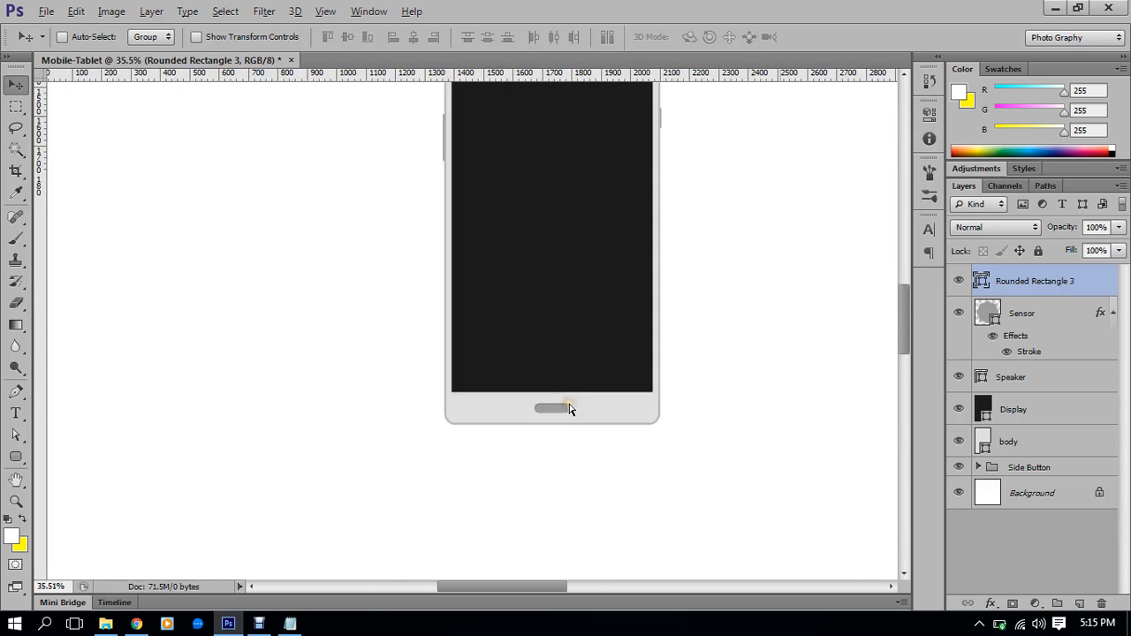
left_click_drag(565, 245, 565, 271)
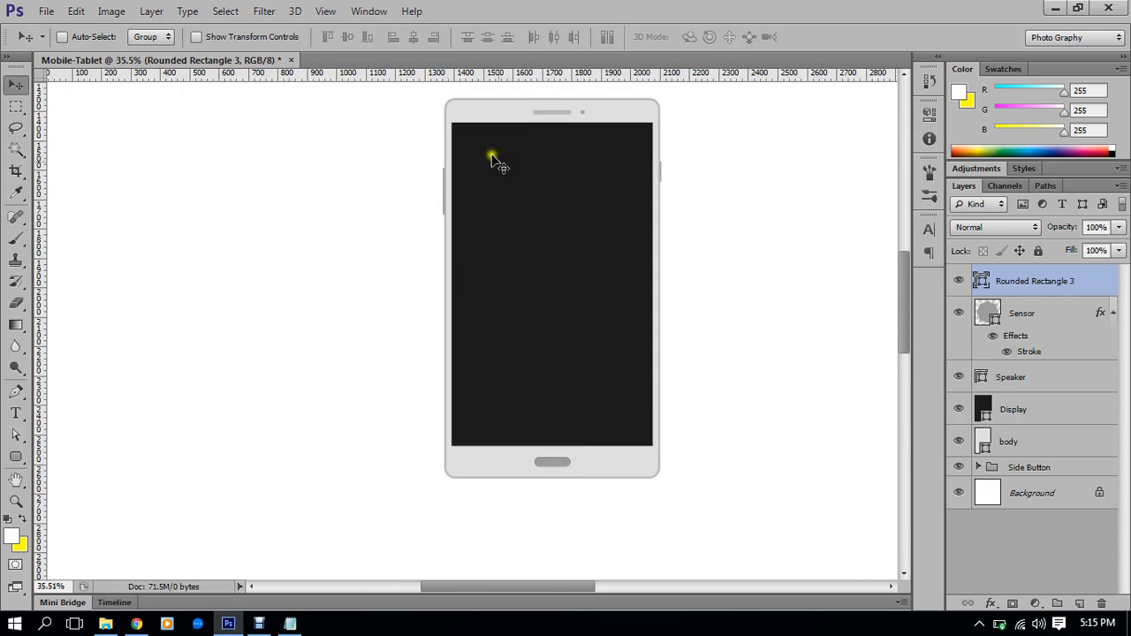
left_click(1016, 412)
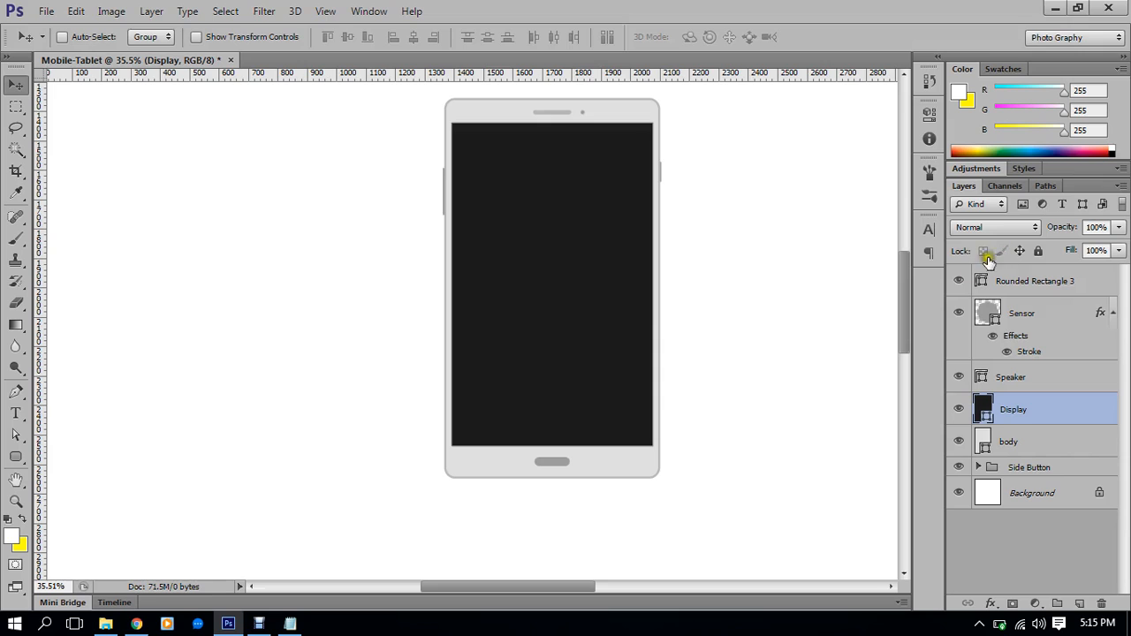
Convert the Display layer to a smart object via its Layers panel context menu
right_click(1002, 410)
left_click(1068, 409)
scroll(646, 116, "up", 1)
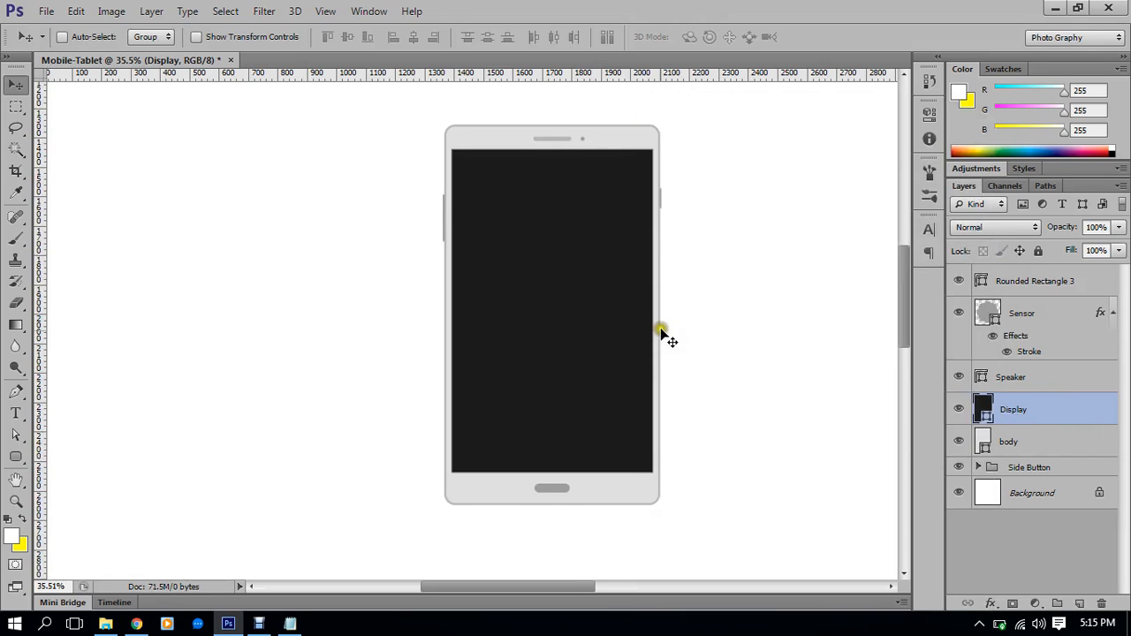
scroll(661, 320, "down", 2)
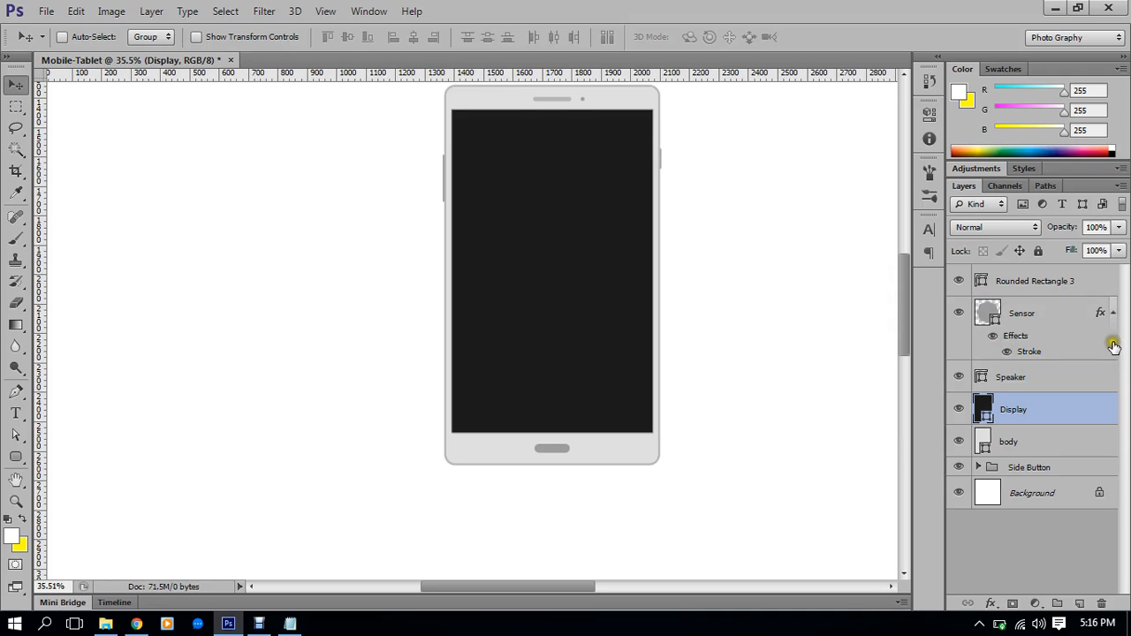
scroll(698, 381, "up", 3)
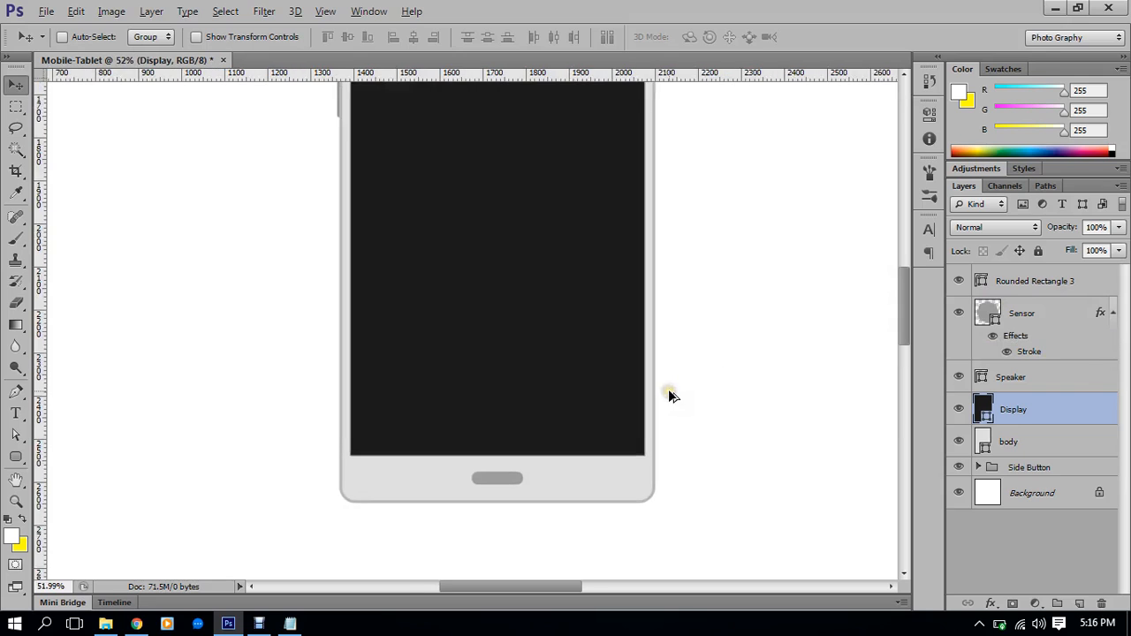
scroll(681, 398, "up", 2)
right_click(1108, 401)
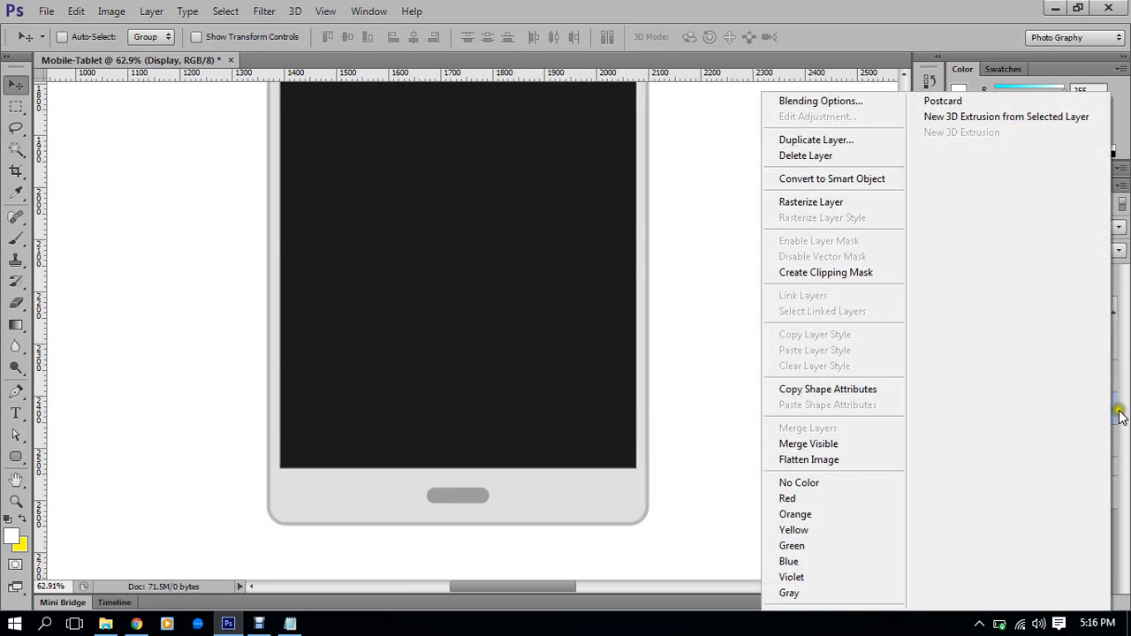
left_click(1121, 415)
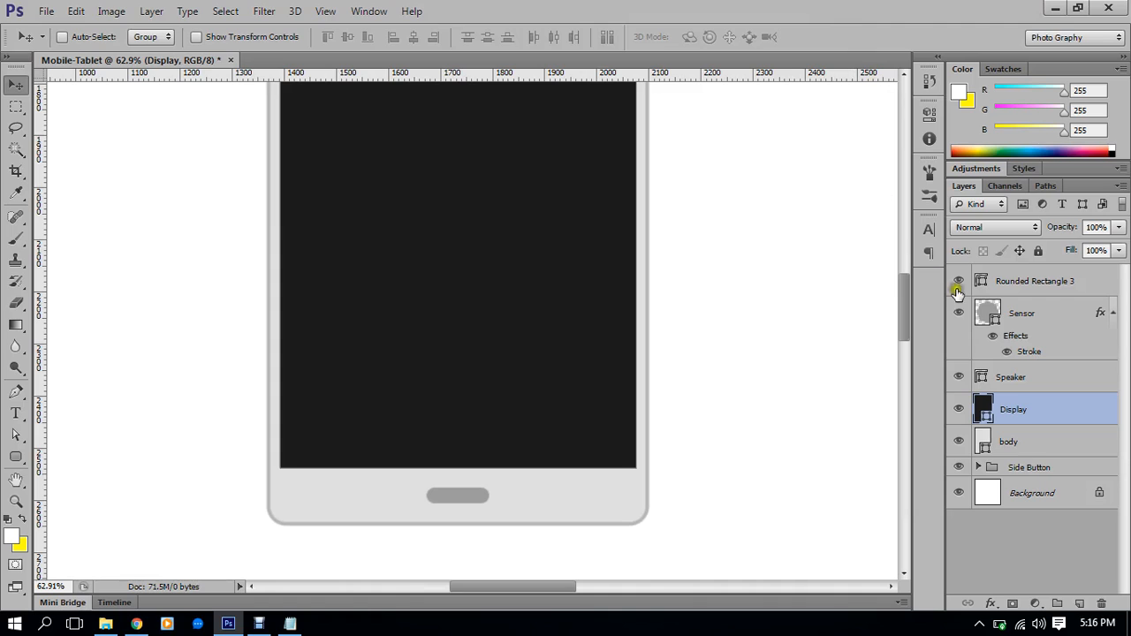
right_click(1043, 419)
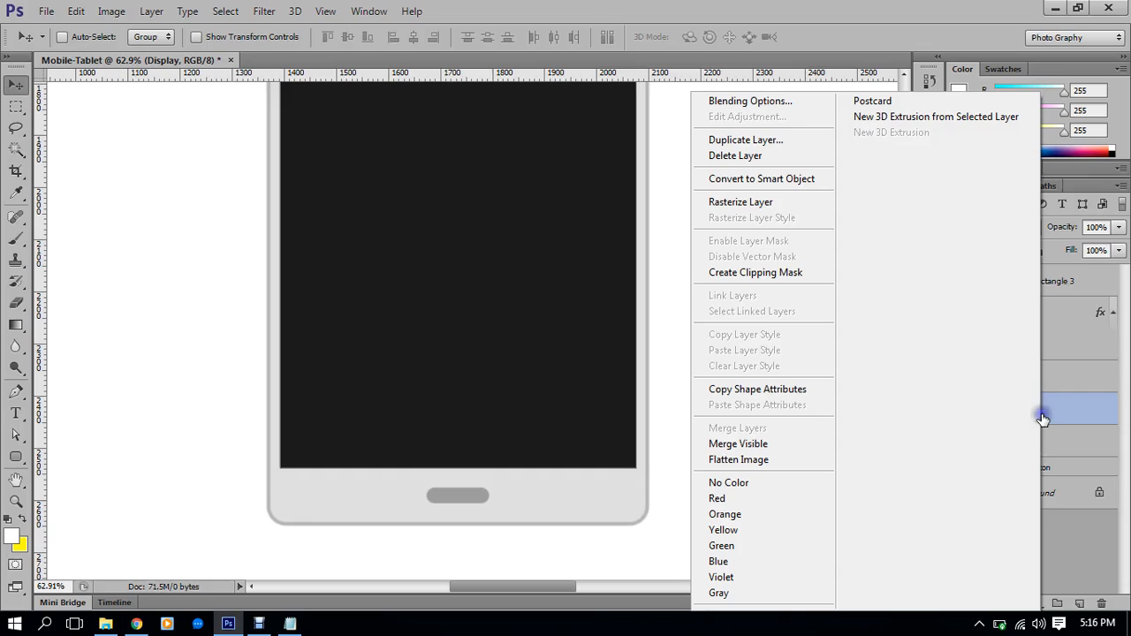
left_click(756, 180)
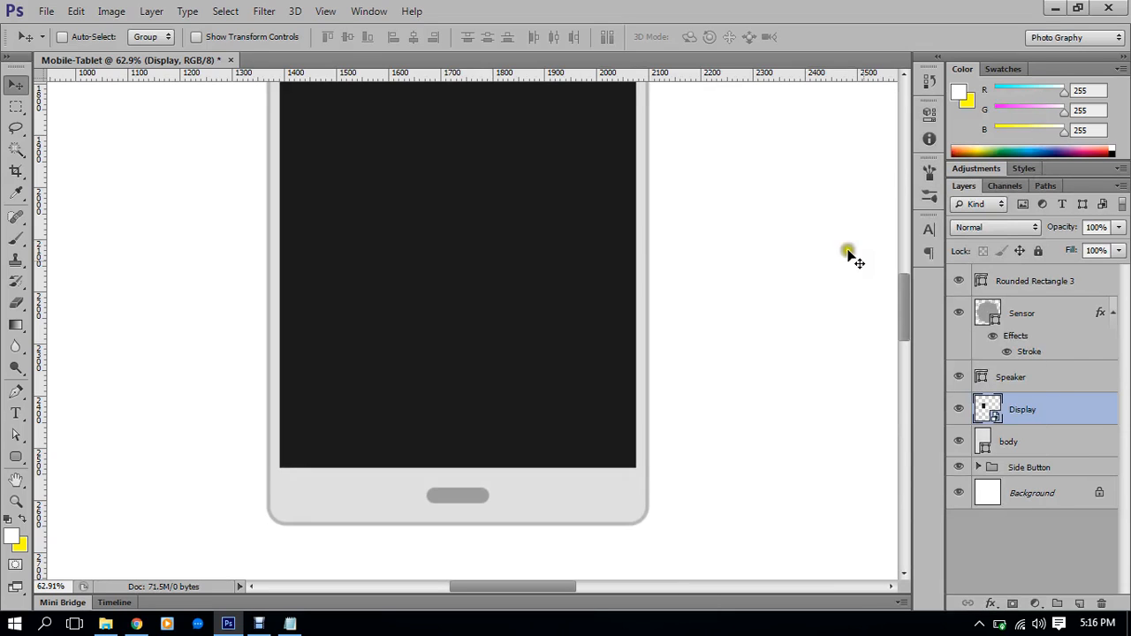
Open the Display smart object and place the polygon wallpaper from Desktop's College Project folder
double_click(992, 412)
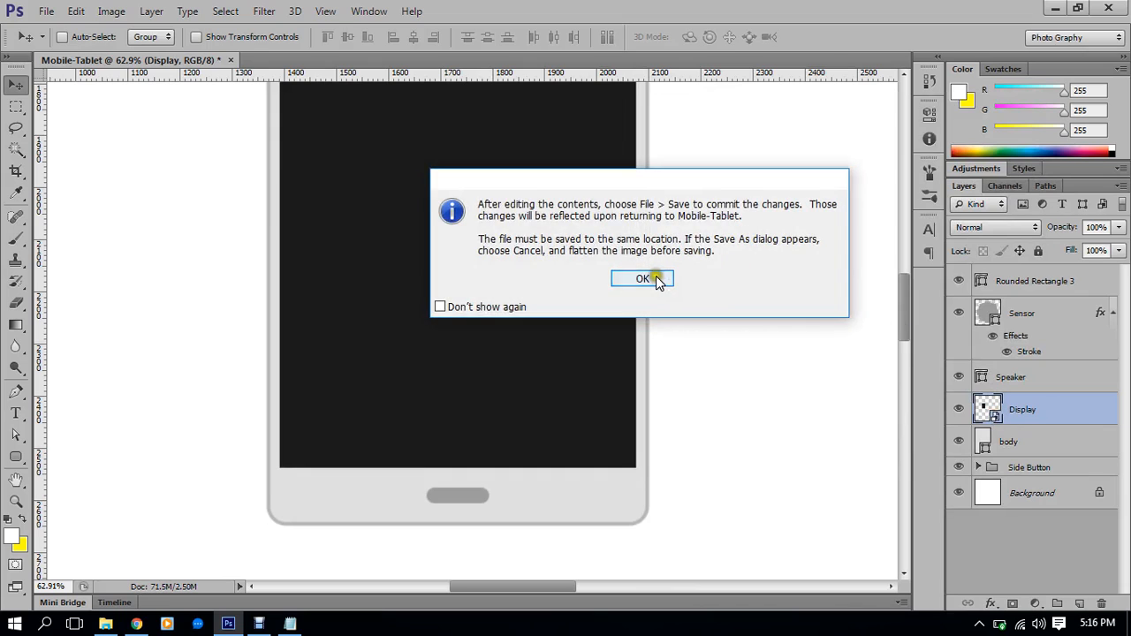
left_click(655, 278)
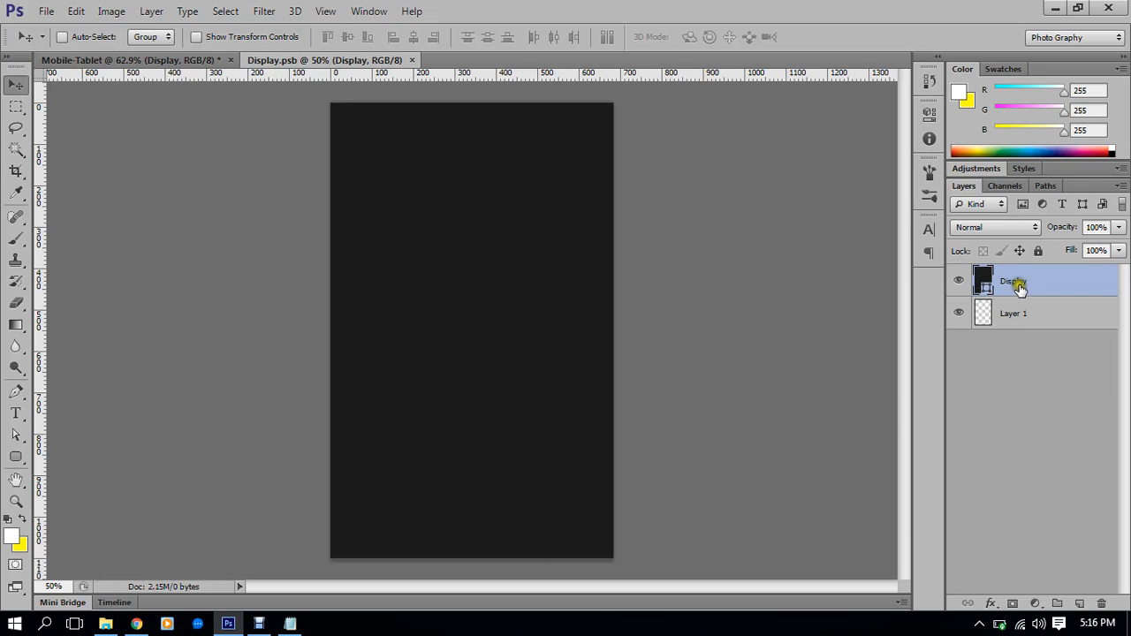
left_click(45, 11)
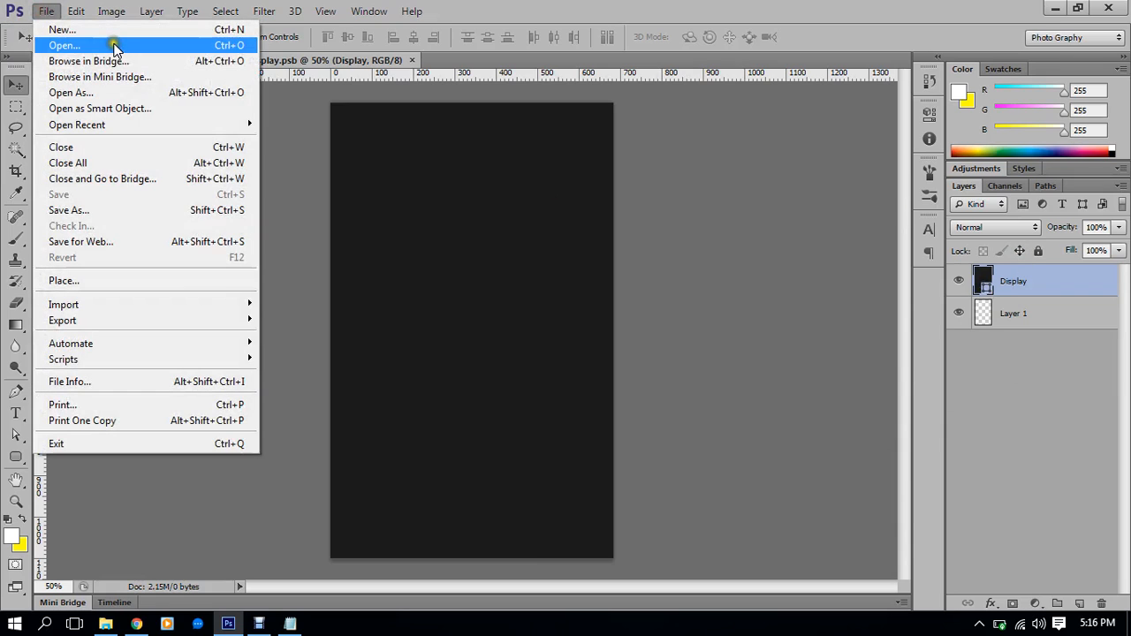
left_click(87, 281)
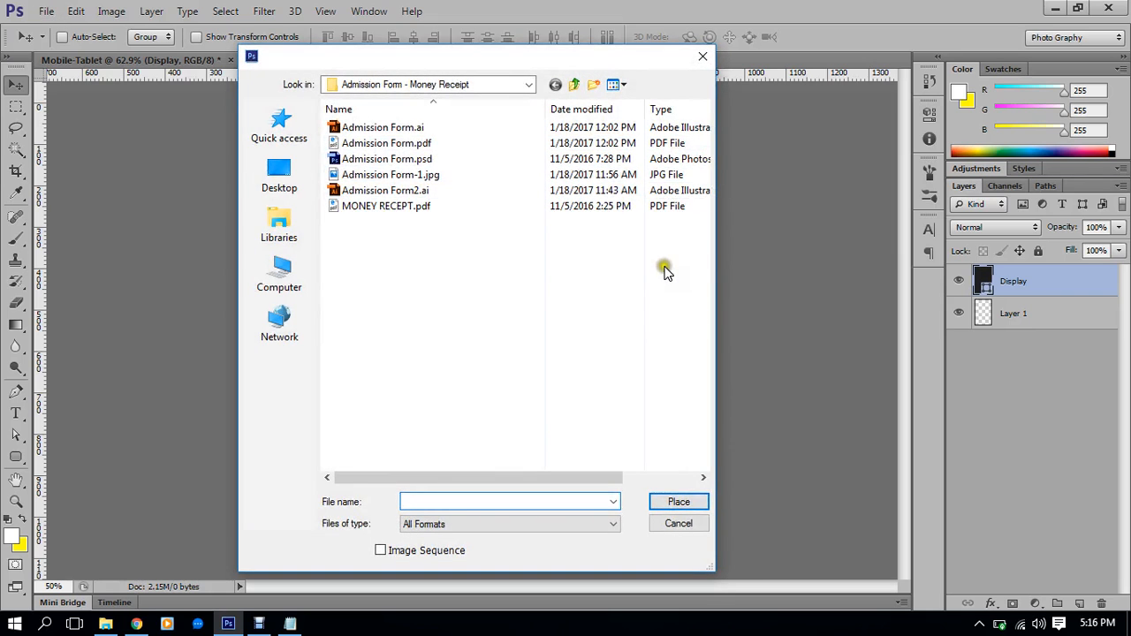
left_click(281, 177)
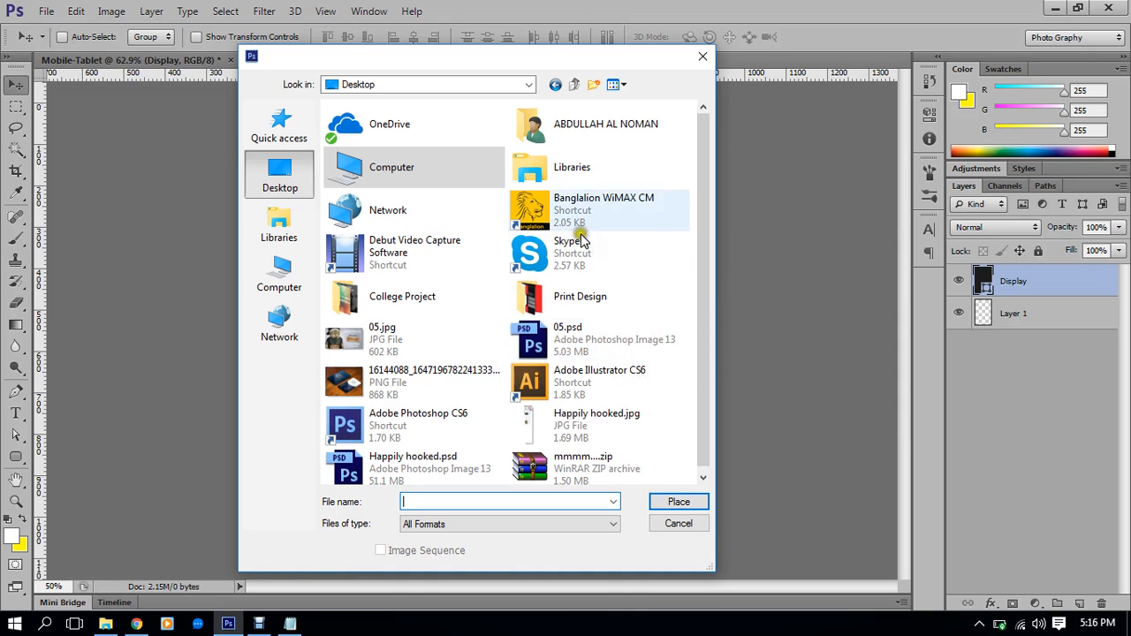
double_click(373, 296)
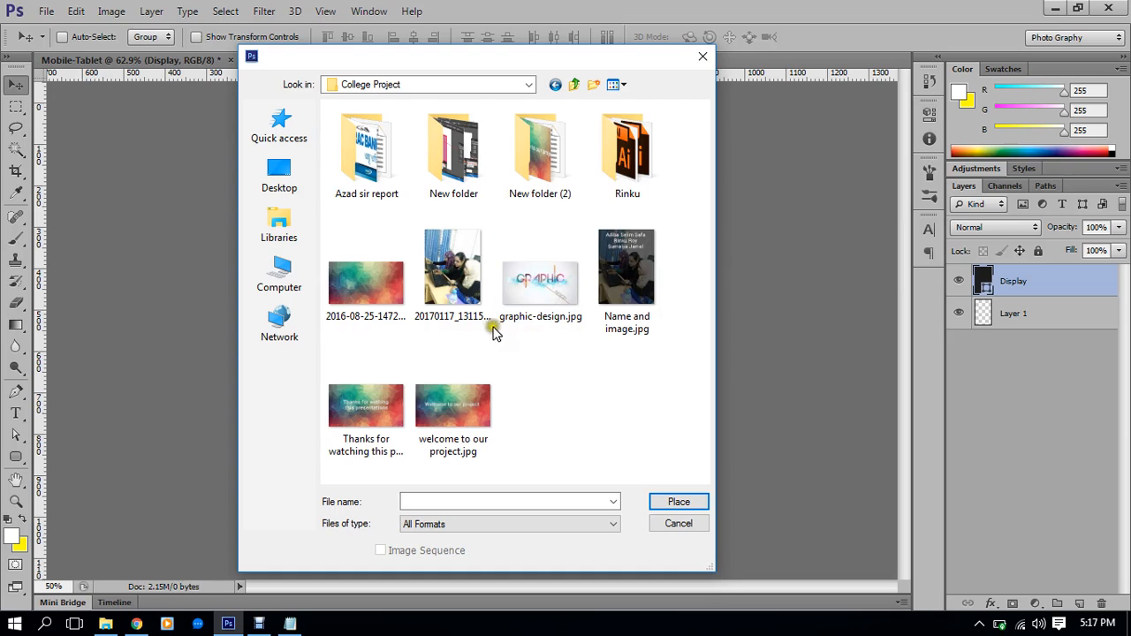
double_click(362, 278)
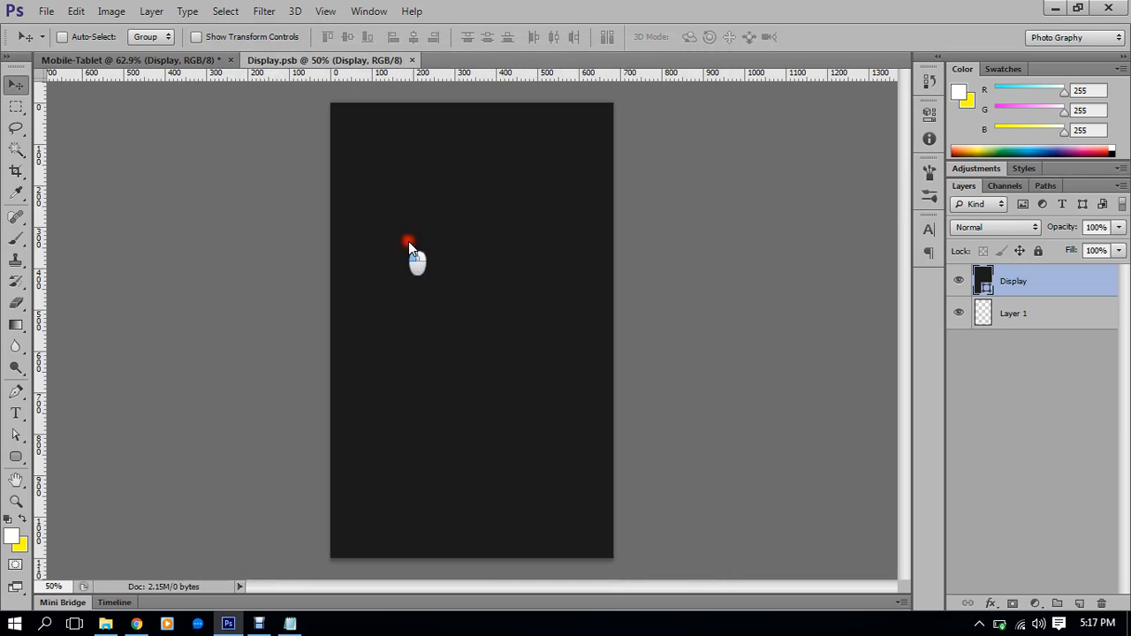
Rotate the wallpaper 90° to portrait, scale it to fill, then save and close Display.psb
scroll(511, 267, "down", 9)
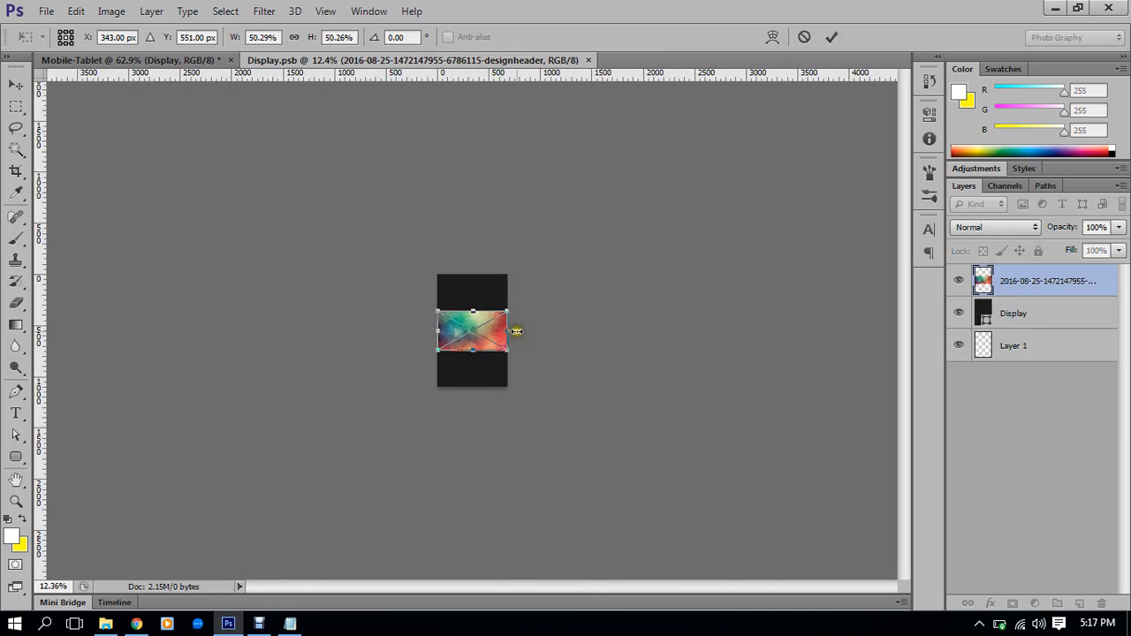
left_click_drag(522, 333, 474, 372)
scroll(475, 372, "up", 8)
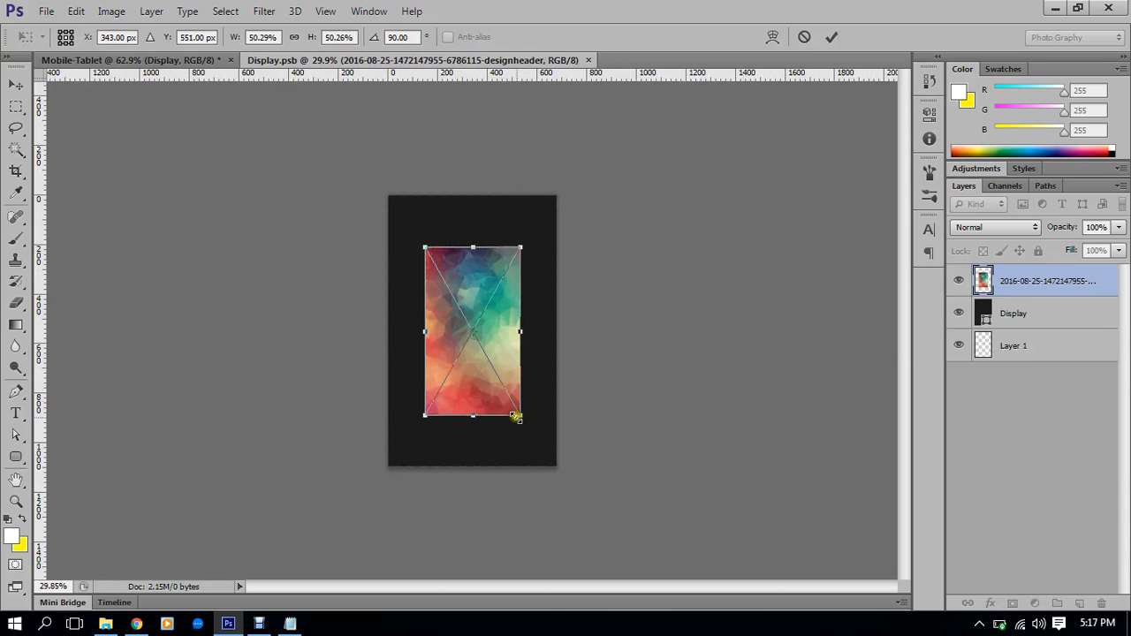
left_click_drag(525, 420, 559, 478)
double_click(525, 319)
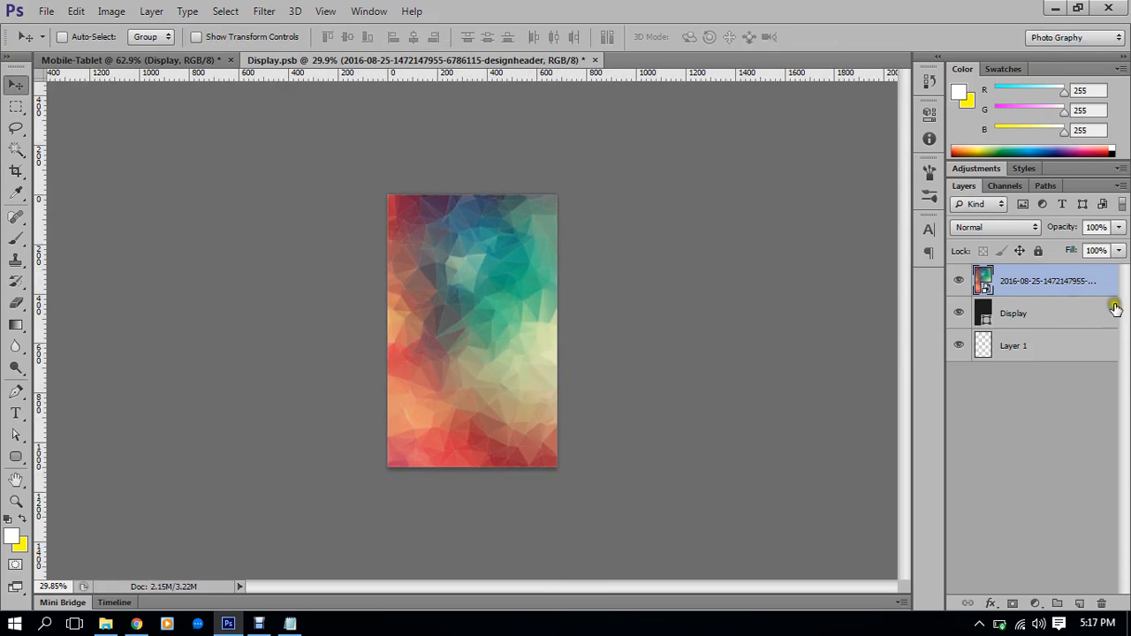
left_click(42, 11)
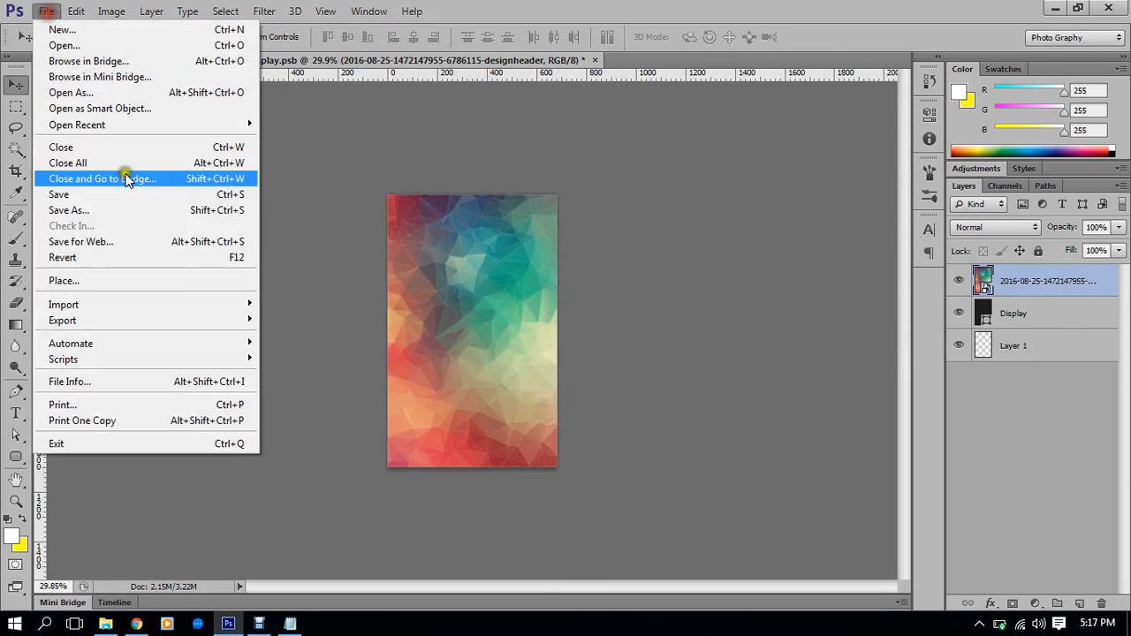
left_click(81, 196)
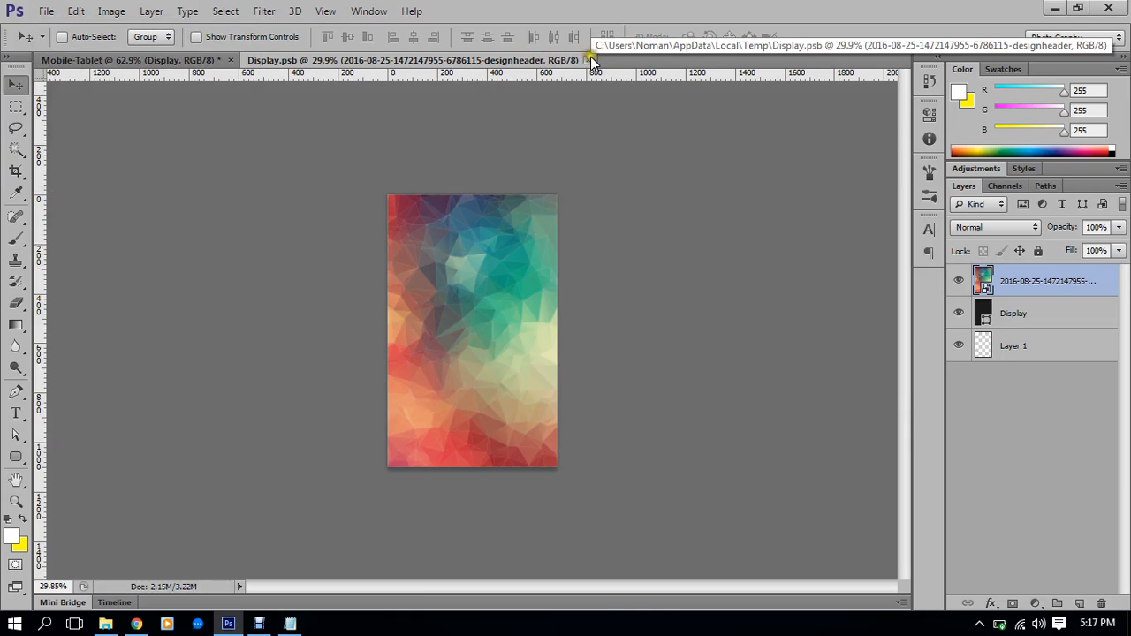
left_click(591, 60)
Lower the Display layer's top edge below the speaker, trimming it to about 97% height
scroll(572, 208, "down", 2)
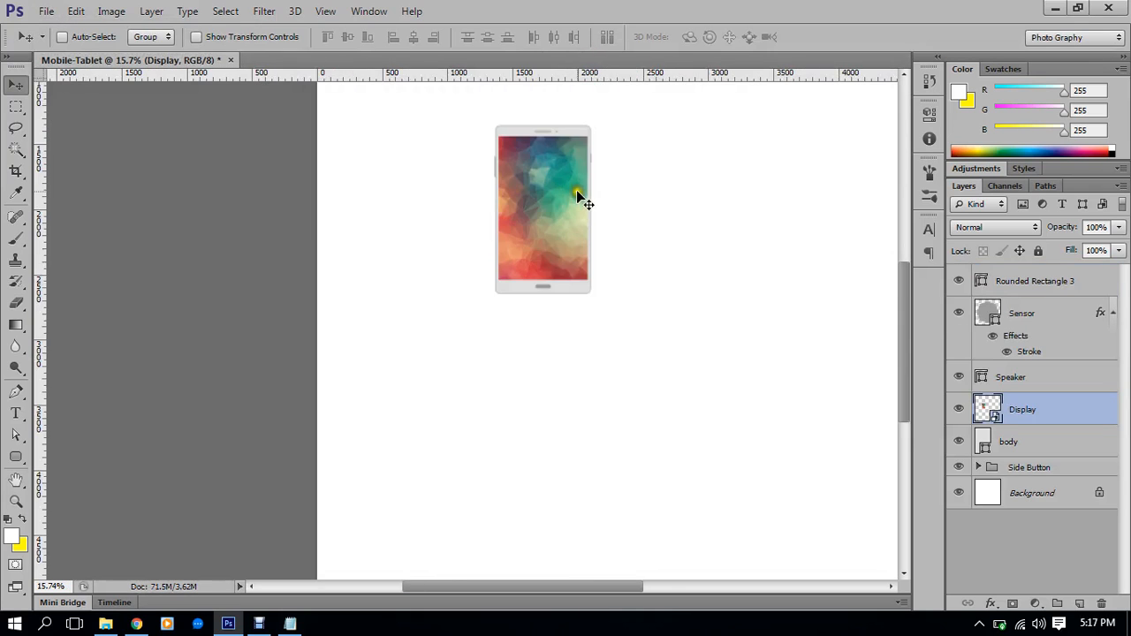
scroll(558, 194, "up", 1)
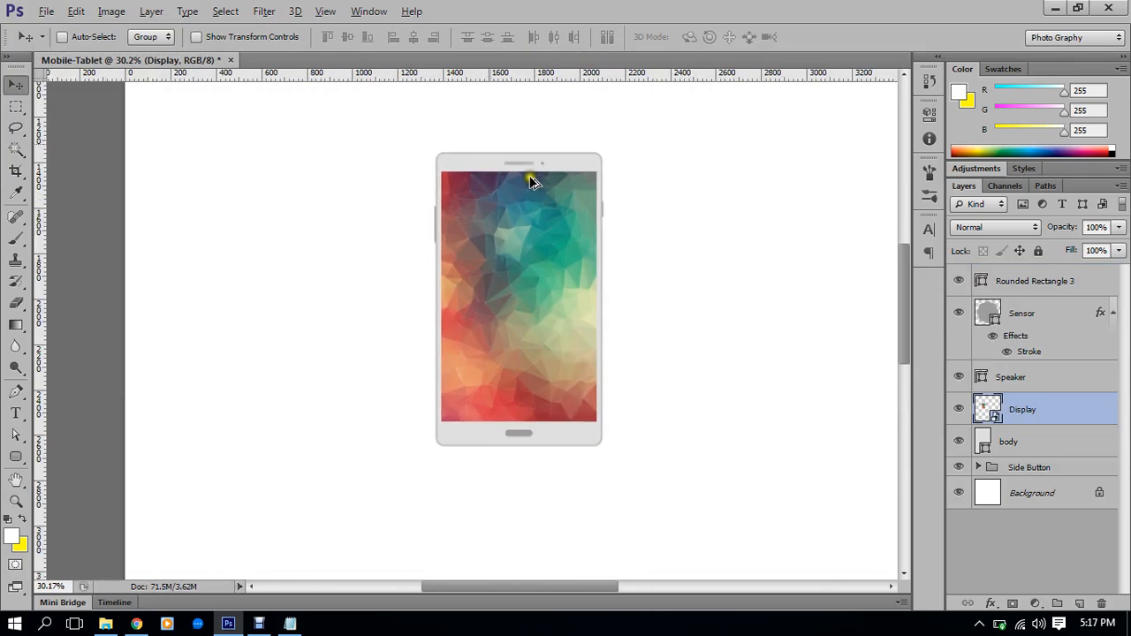
scroll(535, 184, "up", 5)
scroll(528, 181, "up", 3)
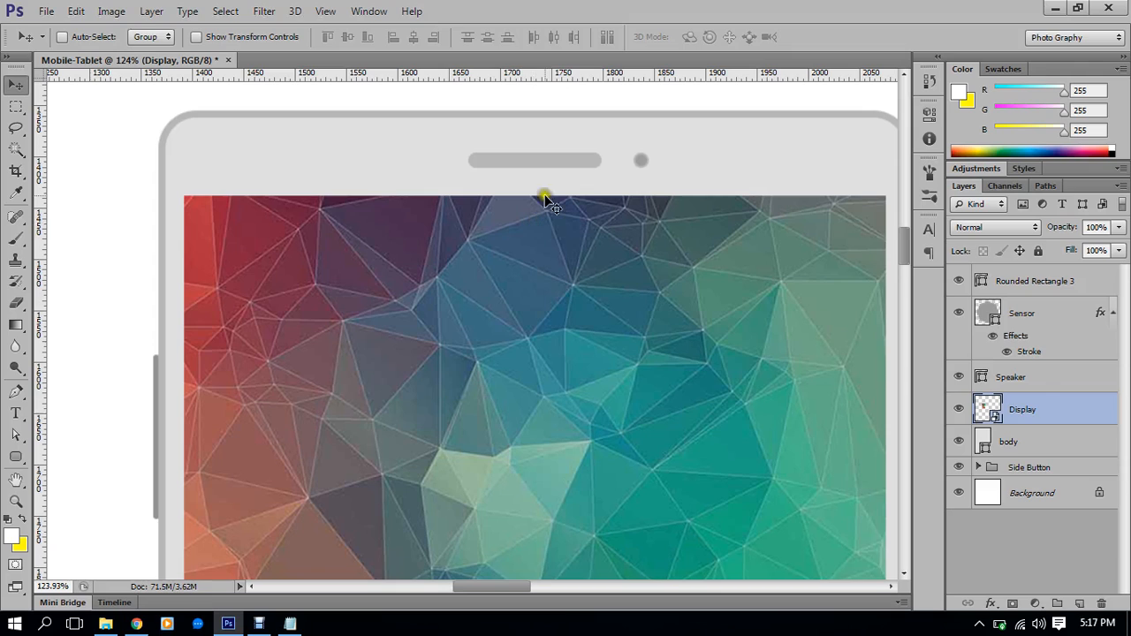
left_click(1034, 412)
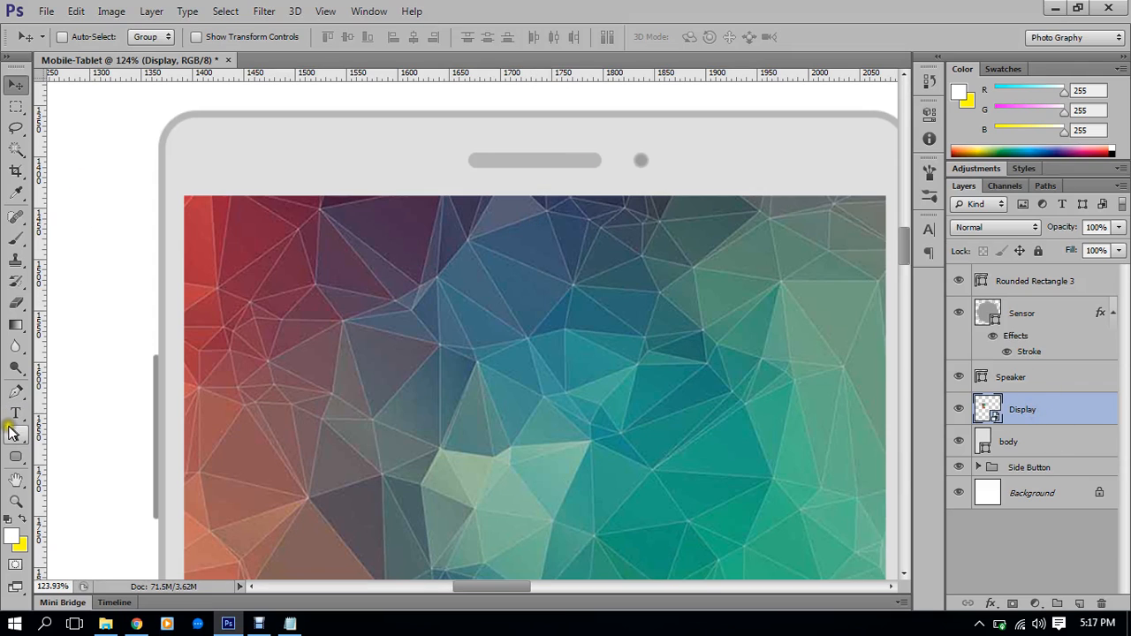
left_click(15, 87)
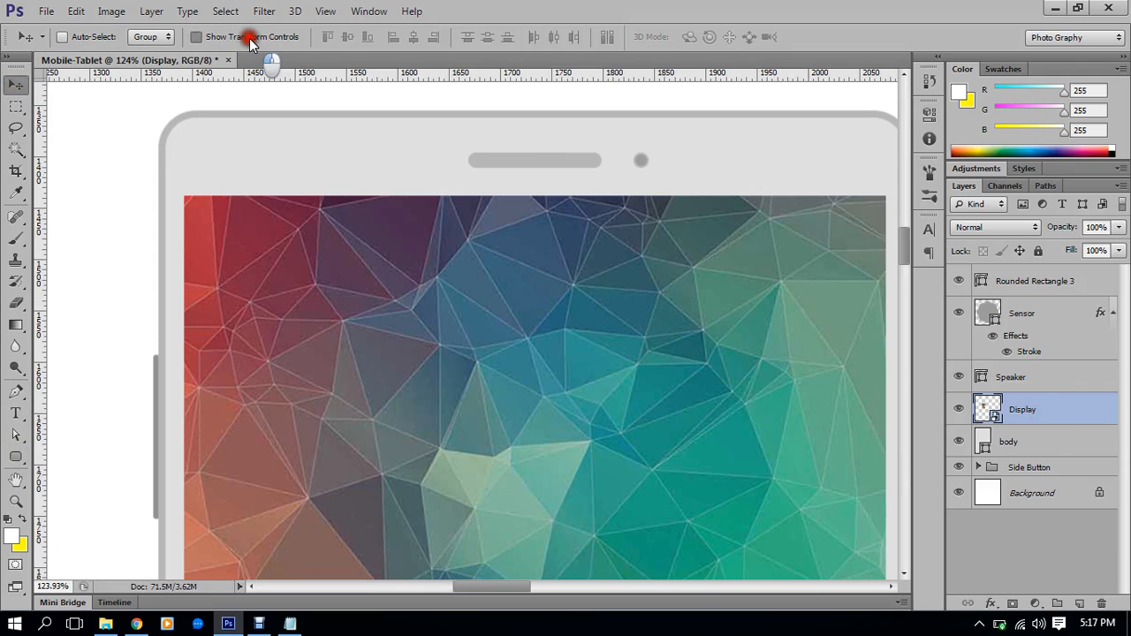
left_click_drag(536, 195, 514, 235)
scroll(537, 225, "down", 5)
scroll(517, 228, "up", 3)
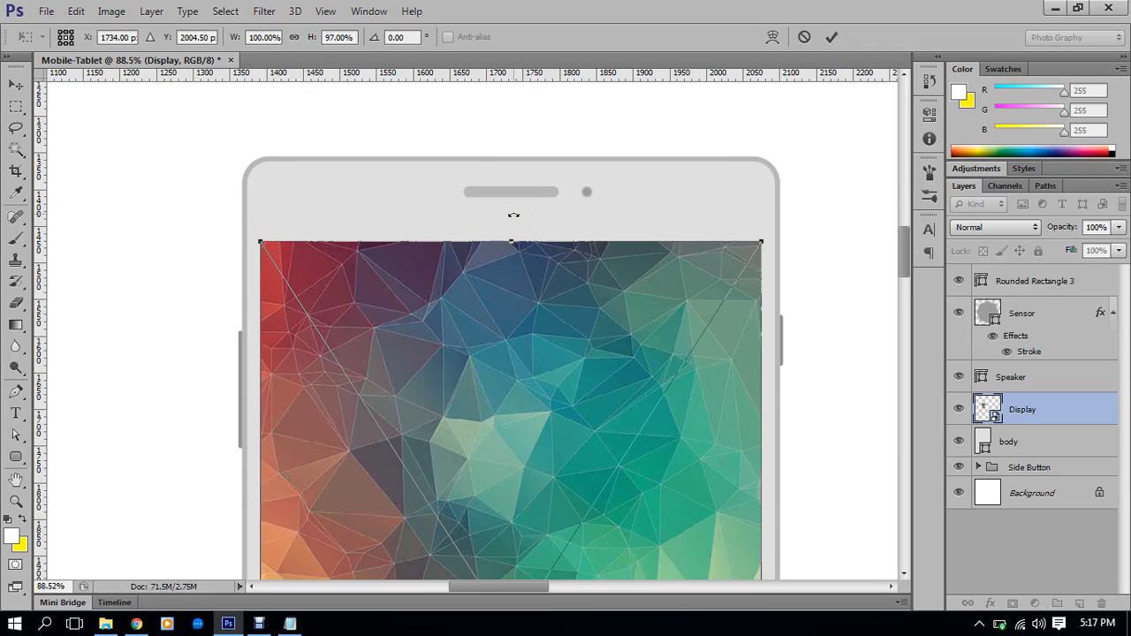
double_click(492, 318)
scroll(518, 212, "up", 4)
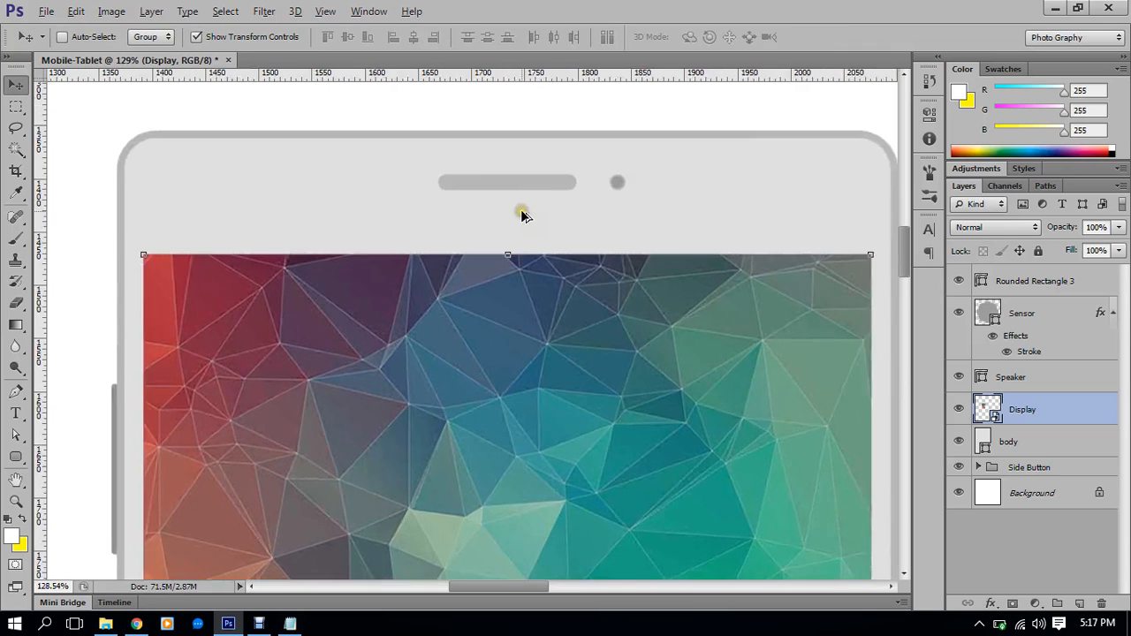
left_click(12, 414)
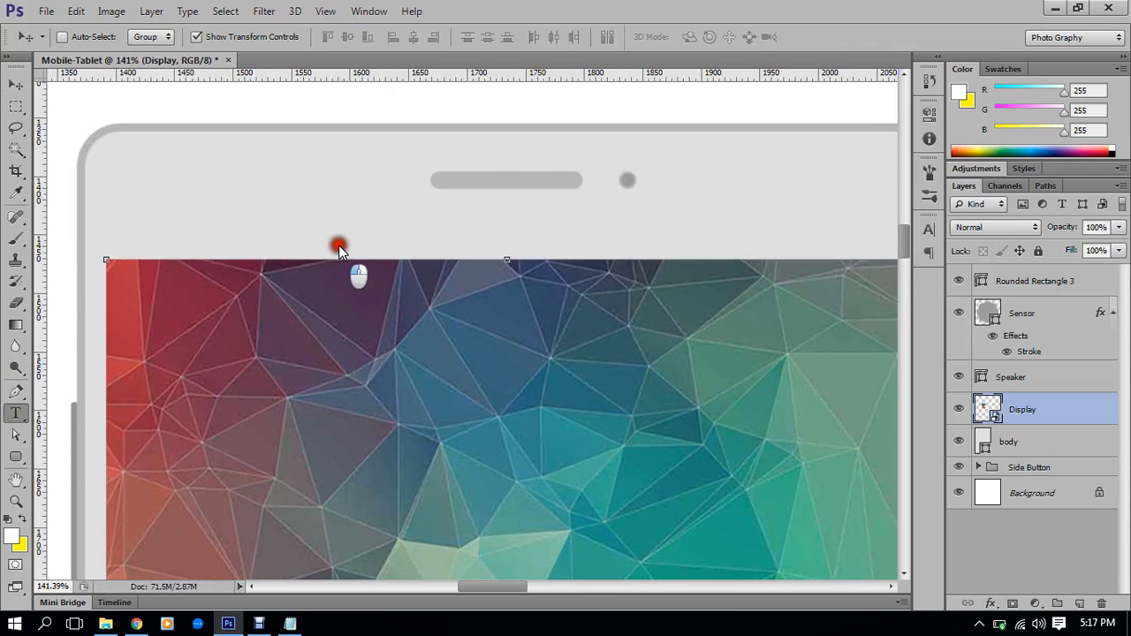
Add a white SAMSUNG text layer above the home button layer, set to 32 pt
left_click(1031, 292)
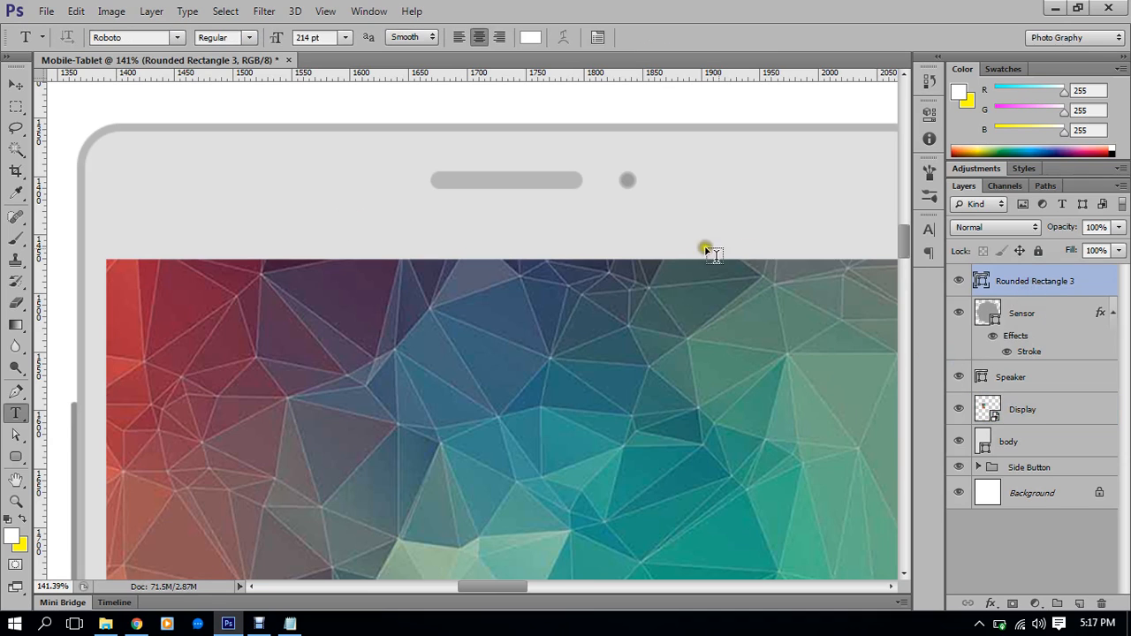
left_click(362, 225)
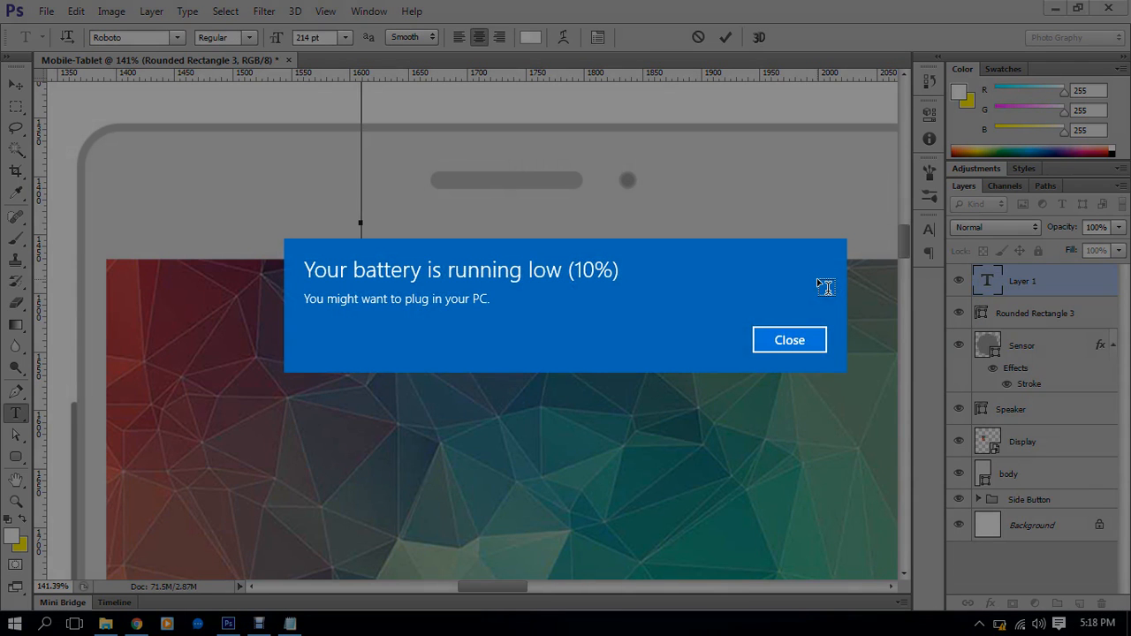
left_click(792, 352)
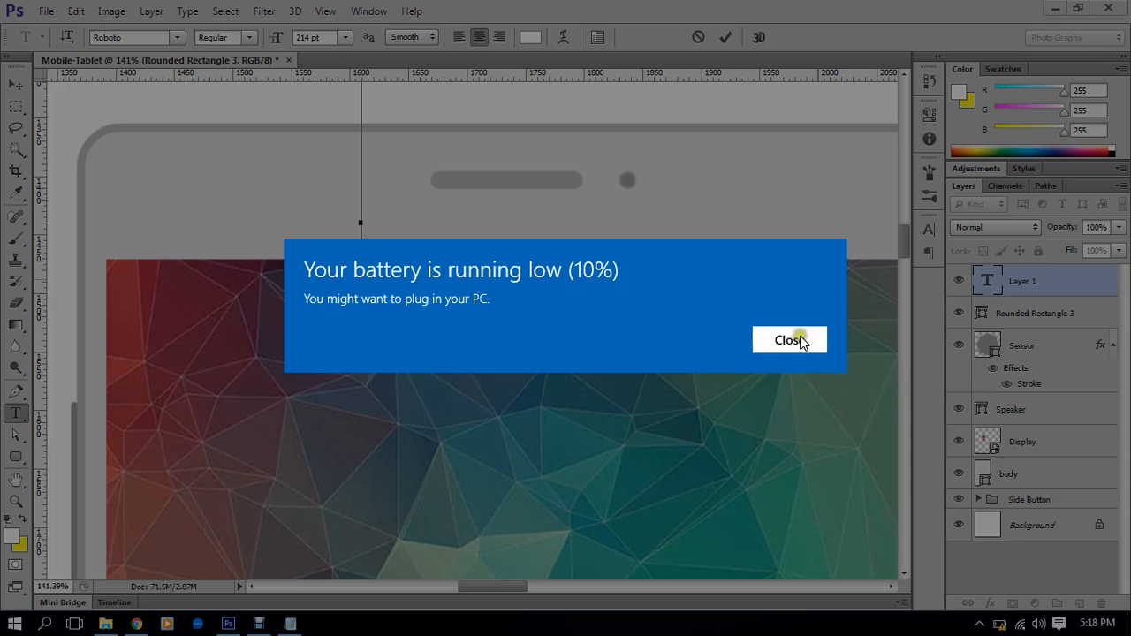
type("SAMSUNG")
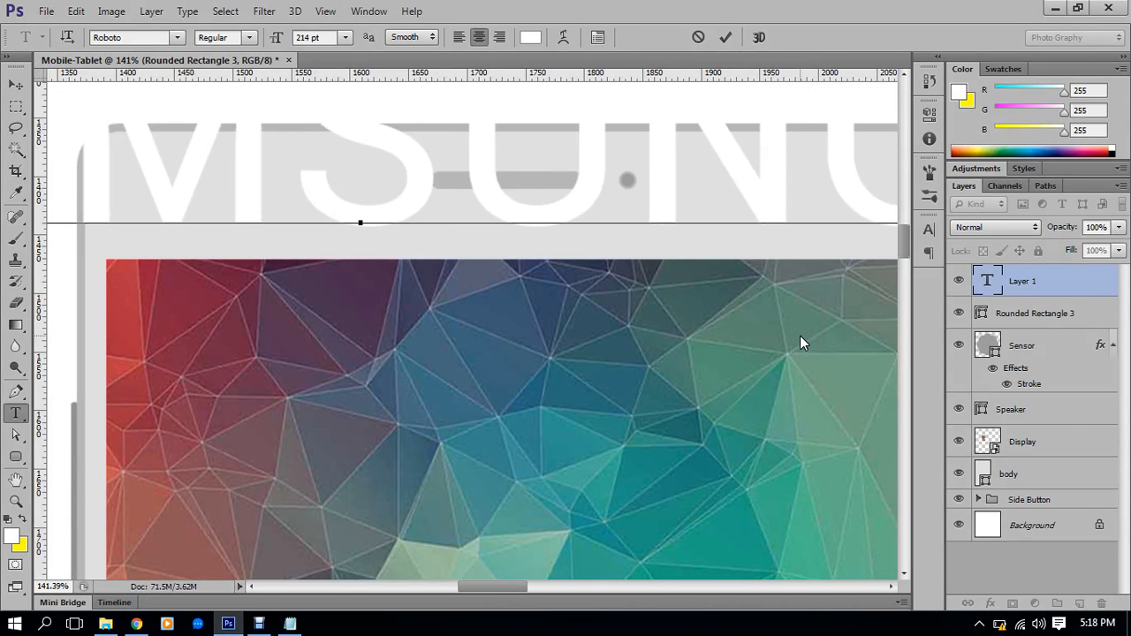
key("ctrl+a")
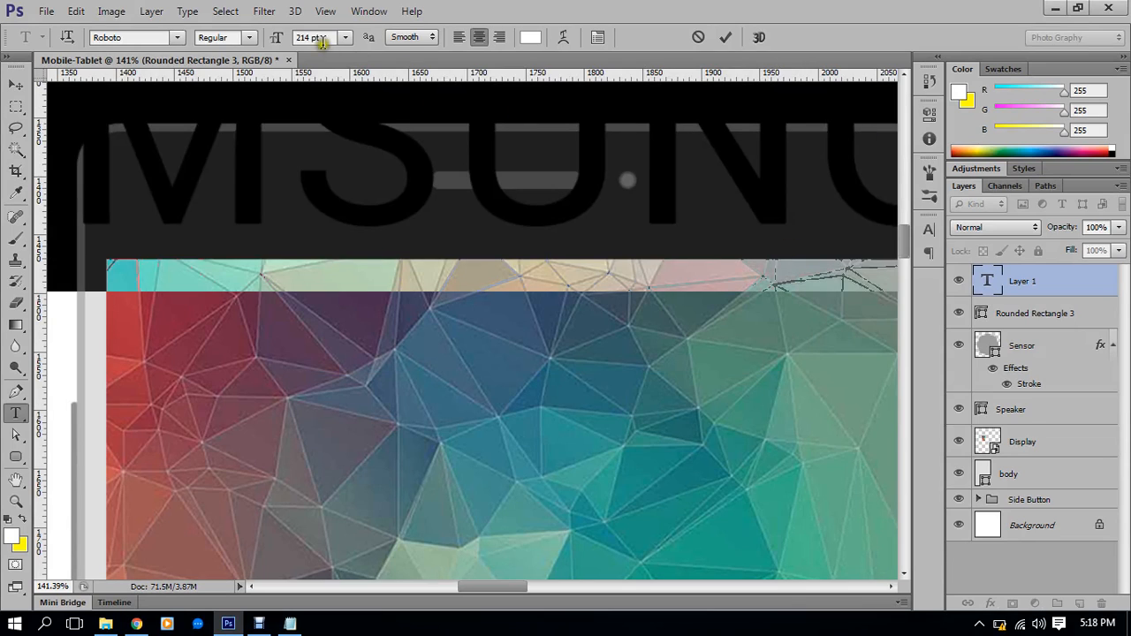
left_click(276, 38)
type("12")
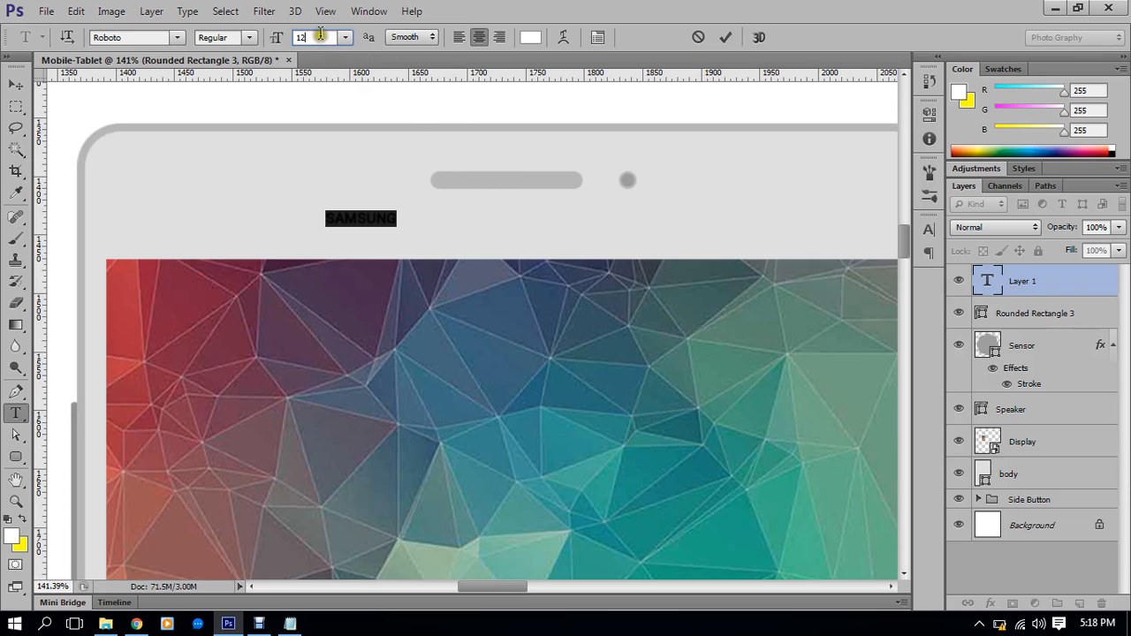
left_click(270, 37)
type("24")
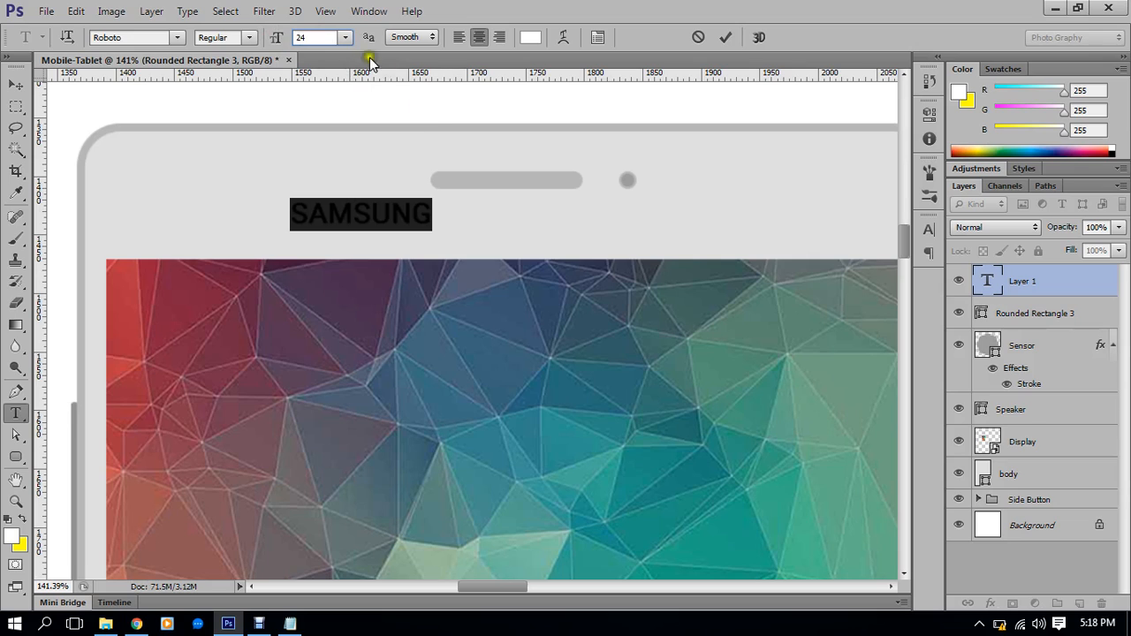
left_click(275, 38)
type("32")
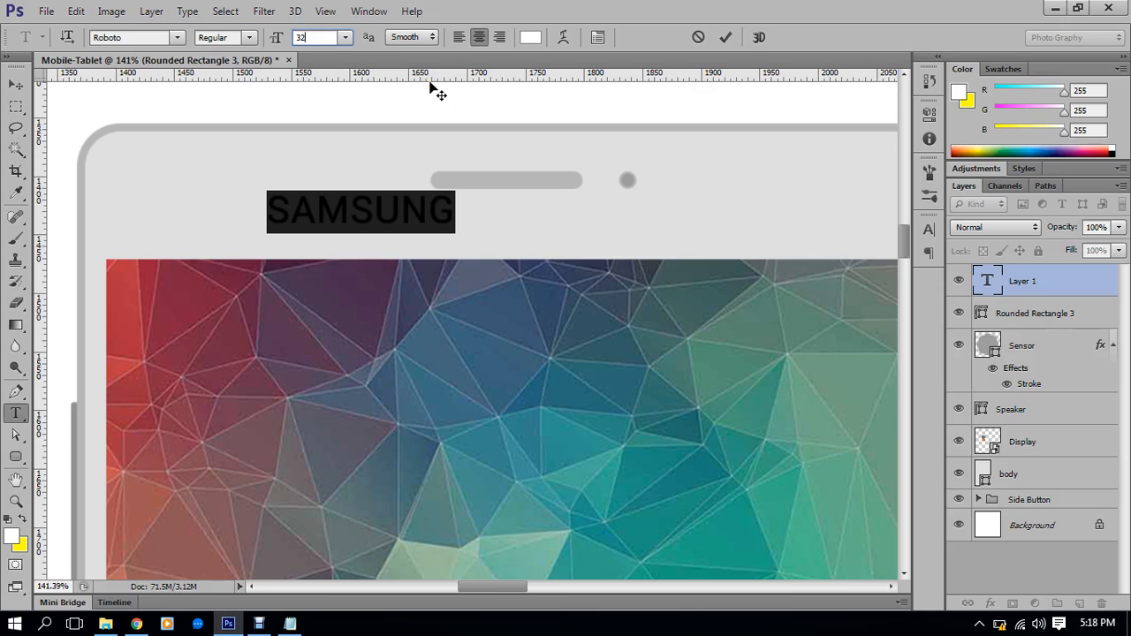
key("Return")
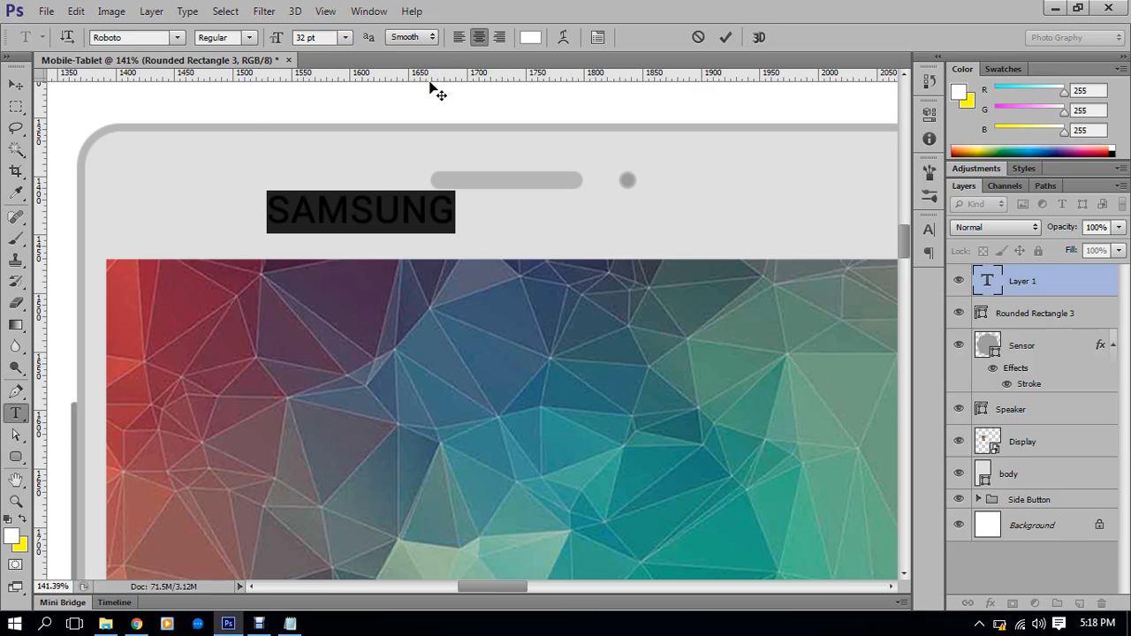
Move SAMSUNG to sit centred between the speaker and the screen
left_click(16, 84)
left_click(415, 219)
left_click_drag(414, 219, 558, 233)
scroll(558, 234, "down", 5)
scroll(559, 235, "up", 4)
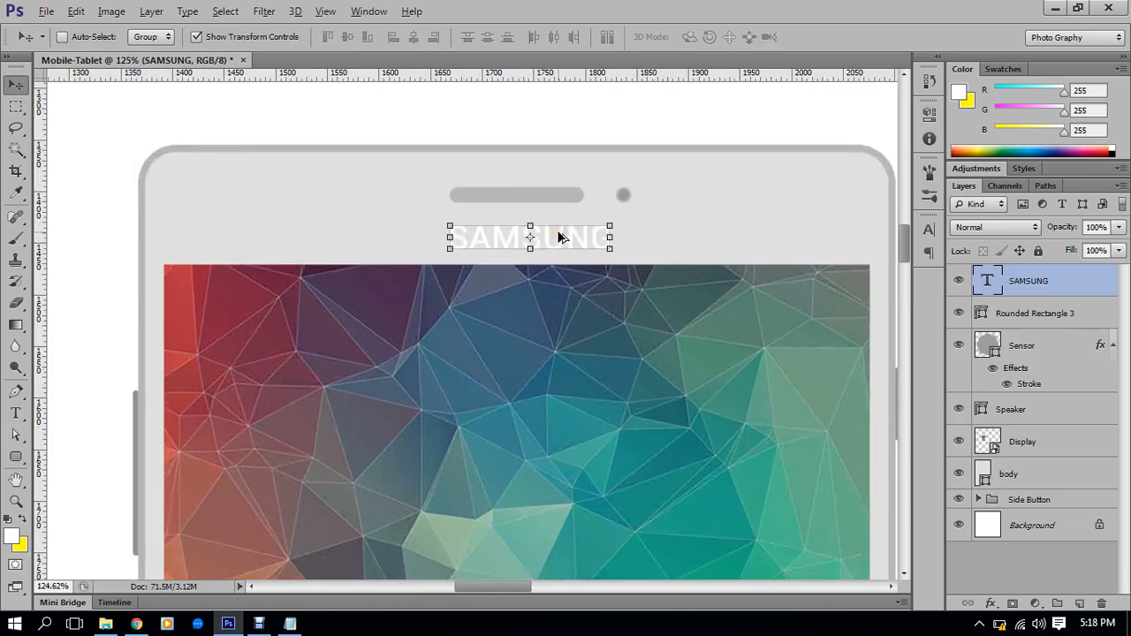
scroll(558, 237, "up", 2)
scroll(632, 255, "up", 1)
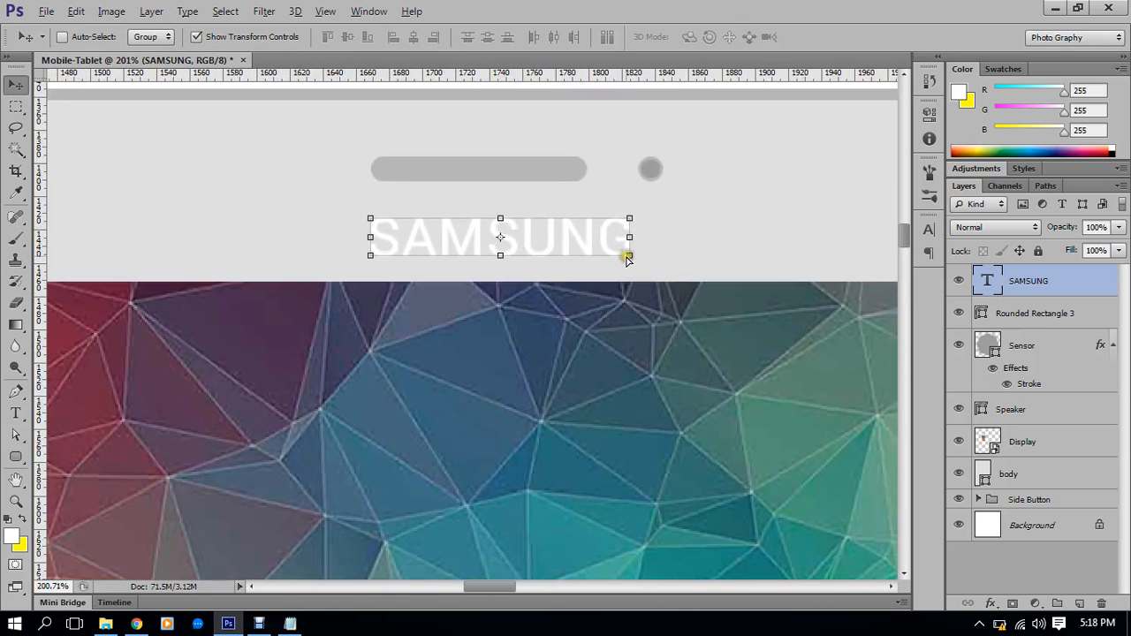
left_click(15, 413)
Change the SAMSUNG text's font to Raleway
left_click(508, 234)
key("ctrl+a")
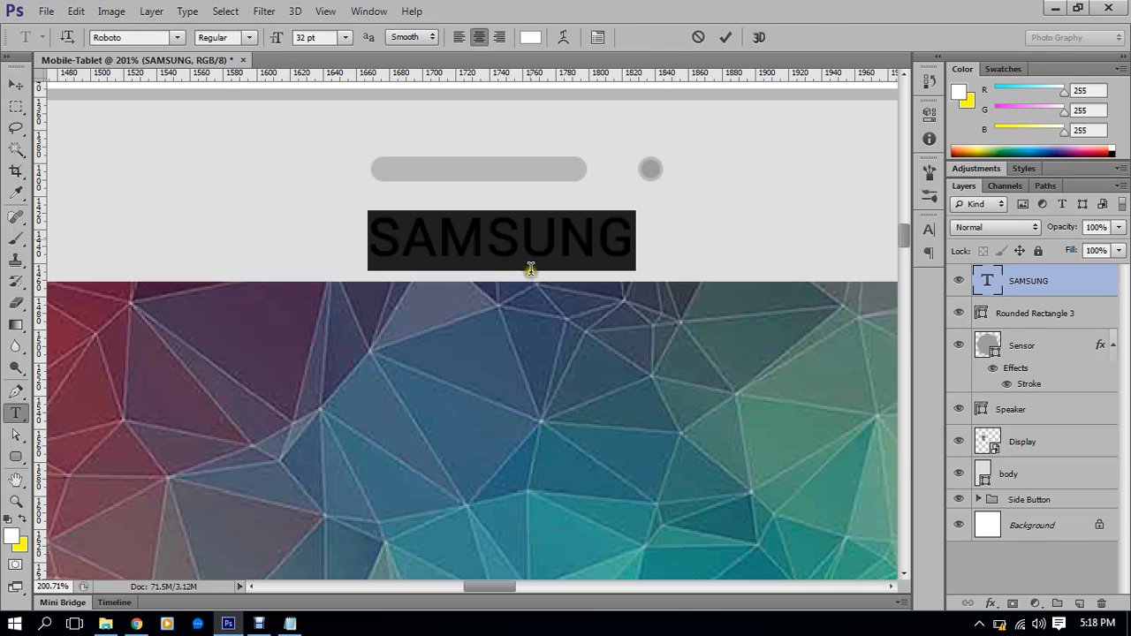
left_click(156, 39)
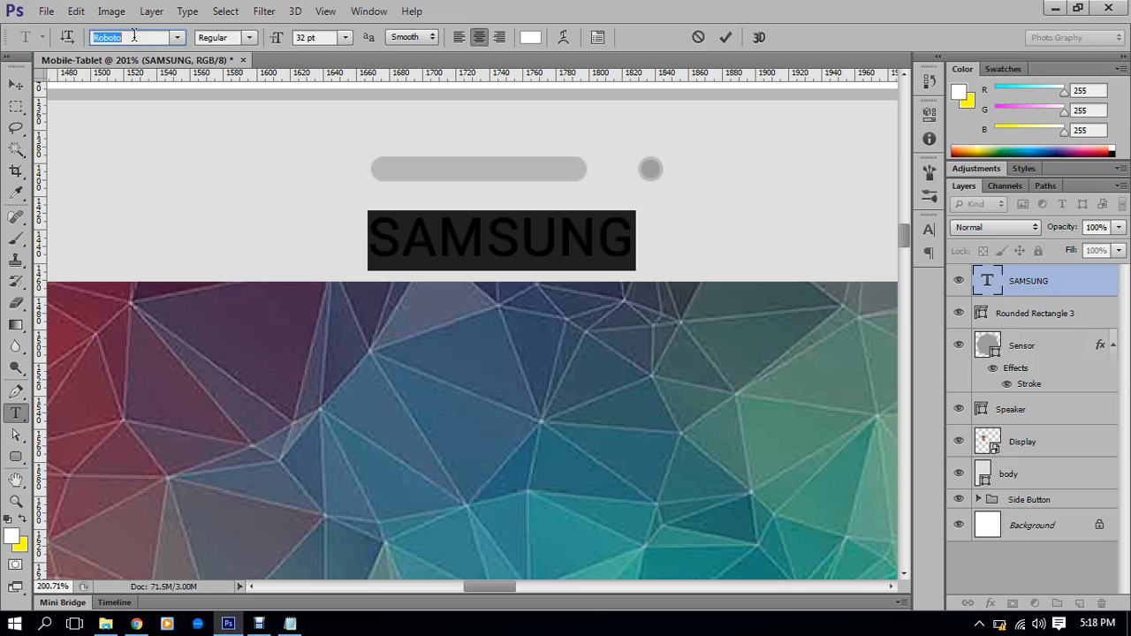
type("Ral")
key("Return")
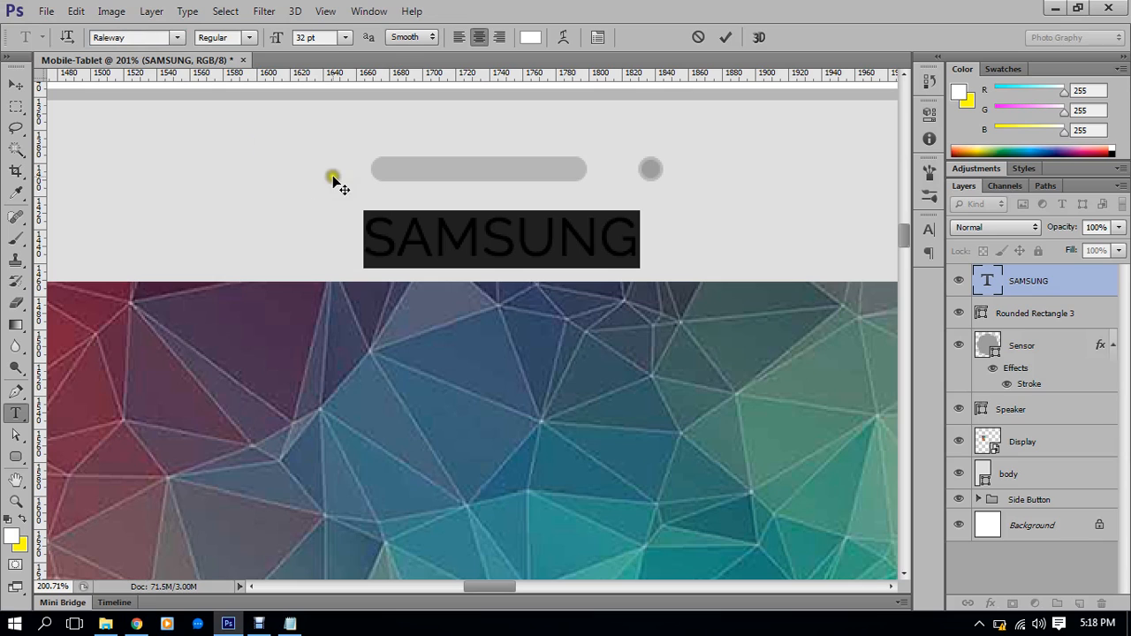
Switch the SAMSUNG font to Myriad Pro and open the Character panel
left_click(565, 220)
left_click_drag(650, 241, 327, 248)
left_click(139, 38)
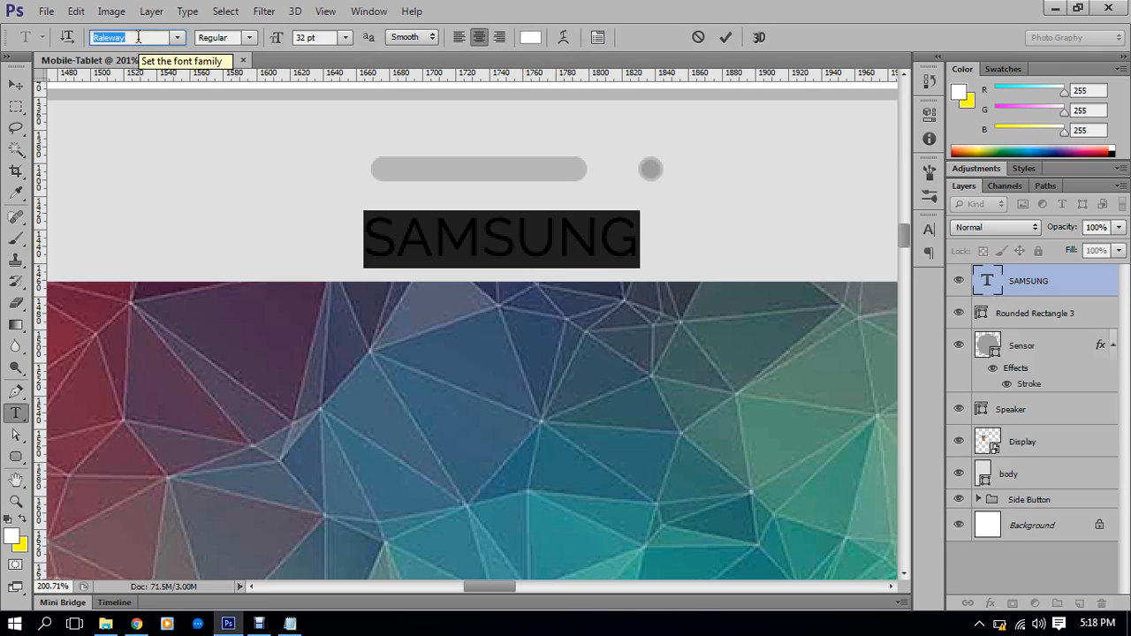
type("My")
key("Return")
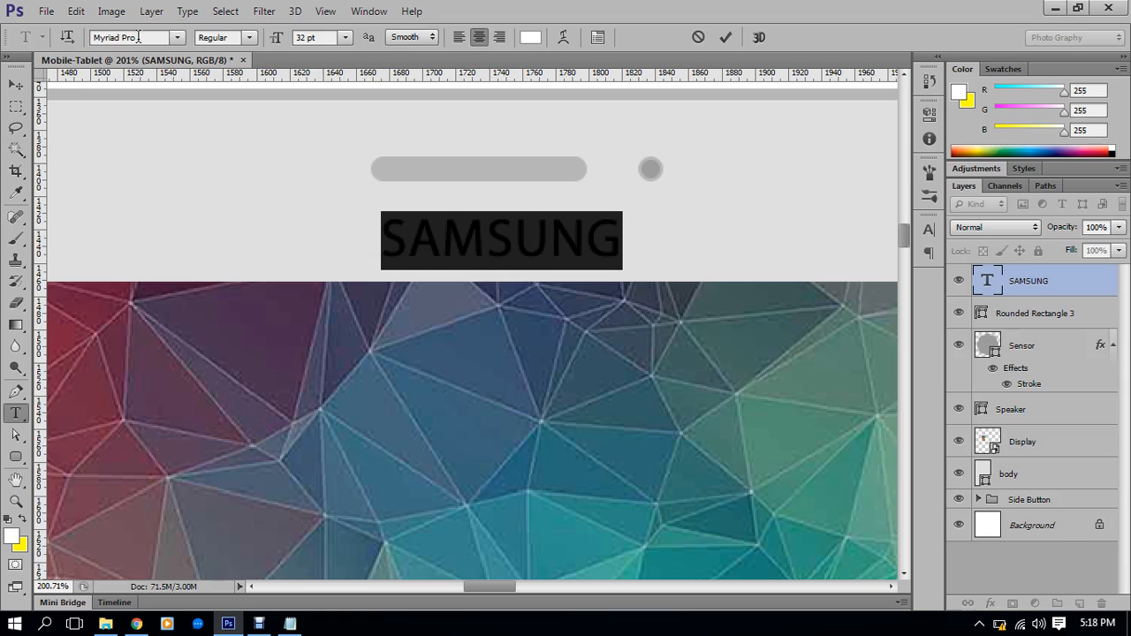
left_click(508, 245)
left_click_drag(621, 247, 322, 252)
left_click(599, 37)
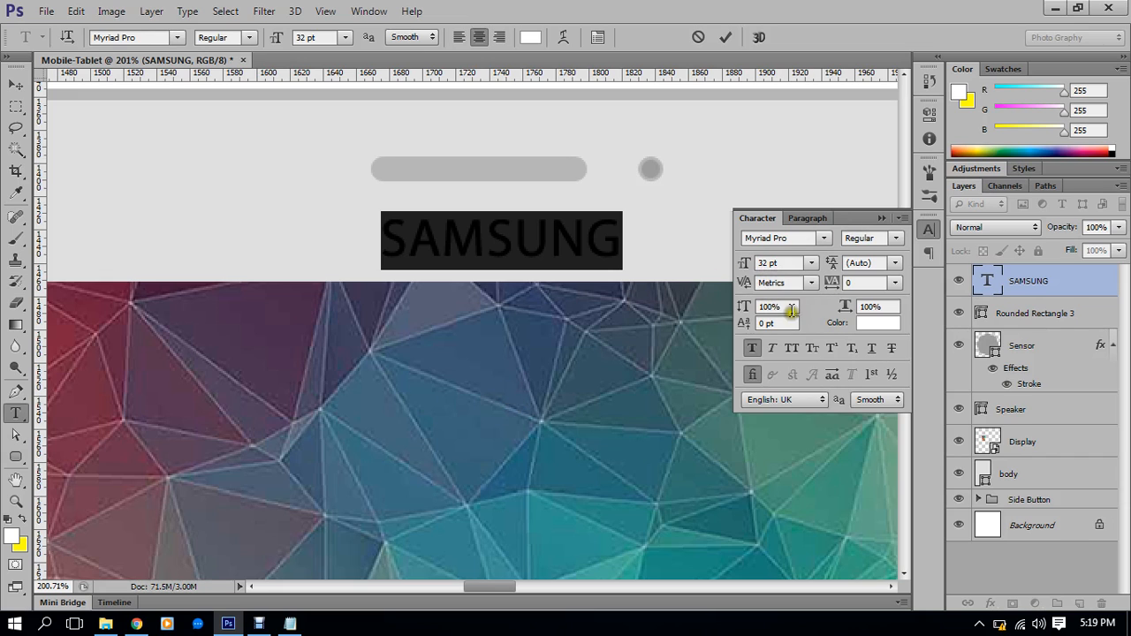
Set SAMSUNG's tracking to 380 and commit the text with transform handles hidden
left_click(855, 281)
key("Up")
key("Up")
key("Up")
key("Up")
key("Up")
key("Up")
key("Up")
key("Up")
key("Up")
key("Up")
key("Up")
key("Up")
key("Up")
key("Up")
key("Up")
key("Up")
key("Up")
key("Up")
key("Up")
key("Up")
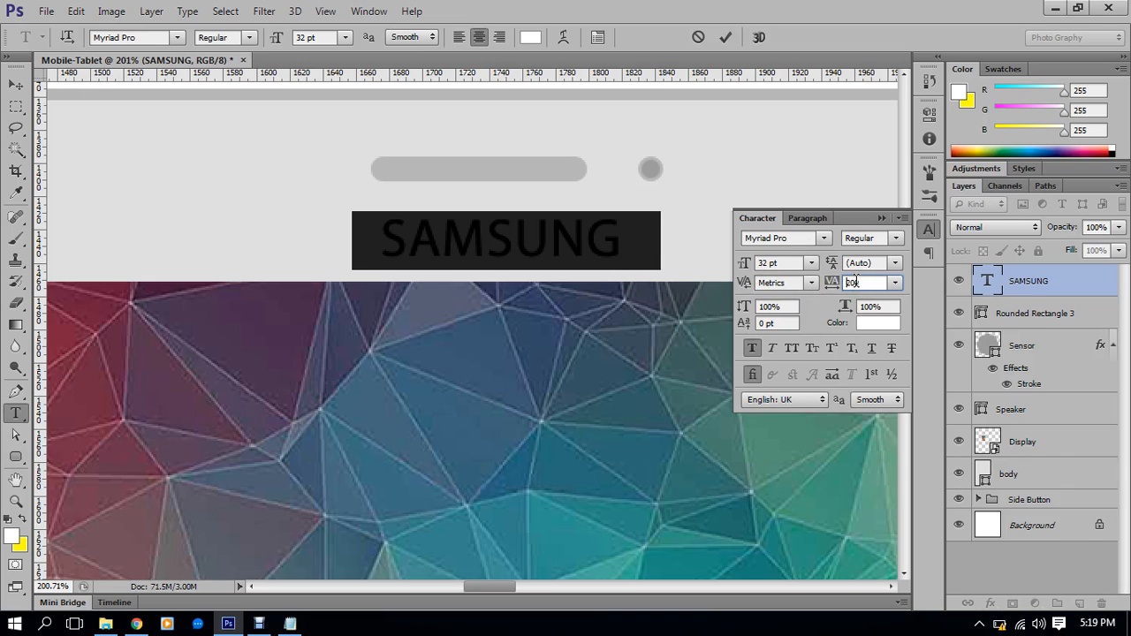
key("Up")
key("Up")
key("Up")
key("Up")
key("Up")
key("Up")
key("Up")
key("Up")
key("Up")
key("Up")
key("Up")
key("Up")
key("Up")
key("Up")
key("Up")
key("Up")
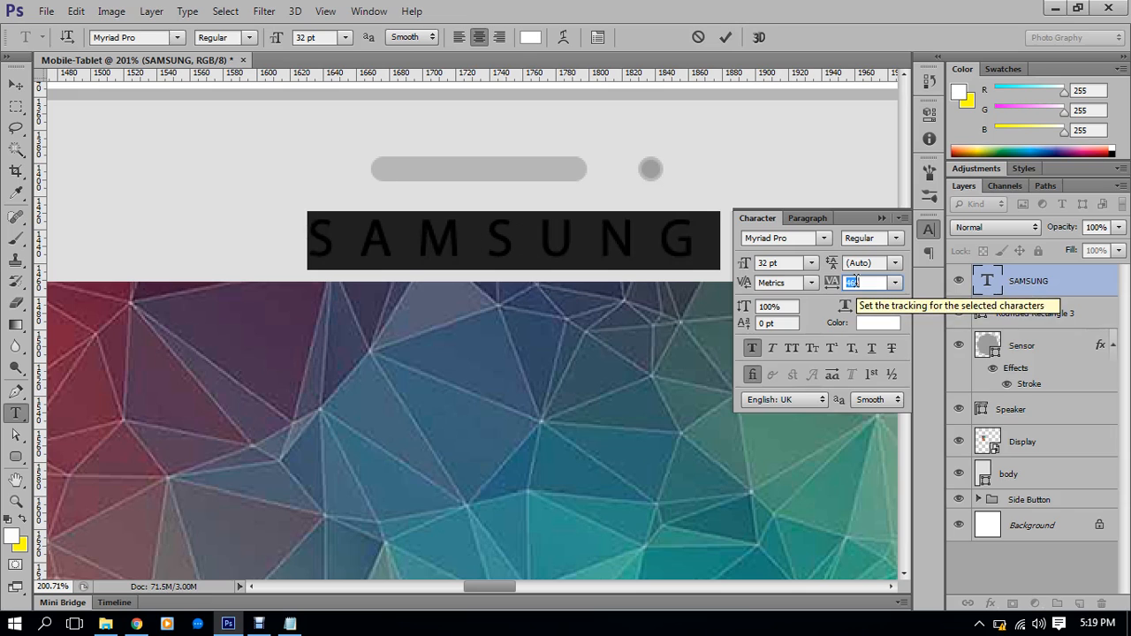
key("Down")
key("Down")
key("Down")
key("Down")
key("Down")
key("Down")
key("Down")
key("Down")
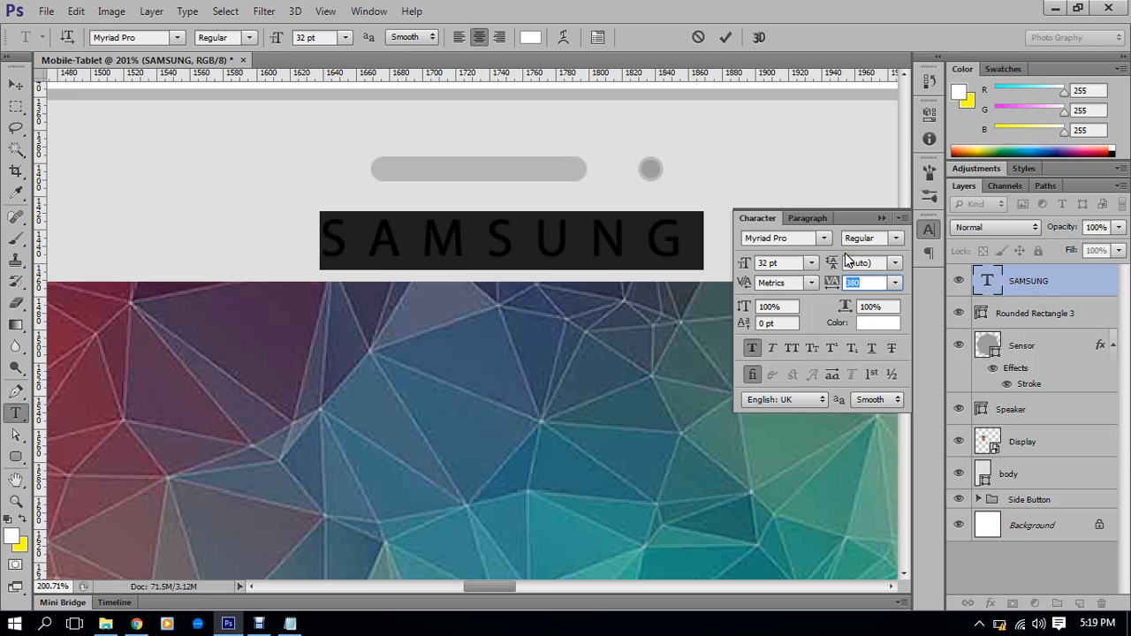
left_click(881, 217)
left_click(15, 84)
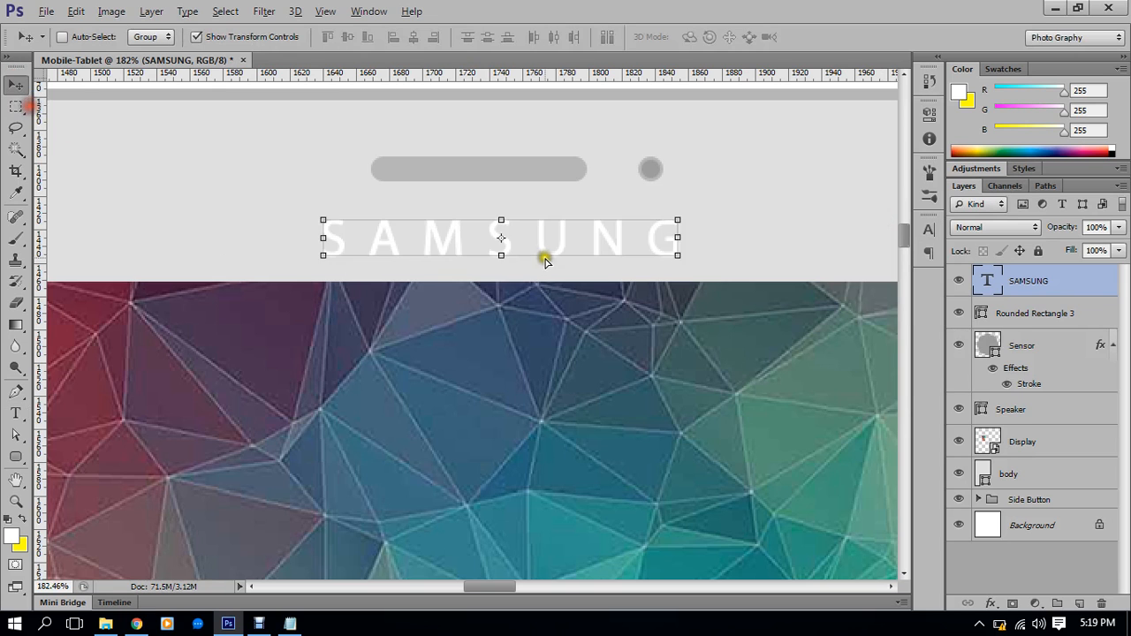
key("ctrl+0")
scroll(604, 256, "up", 2)
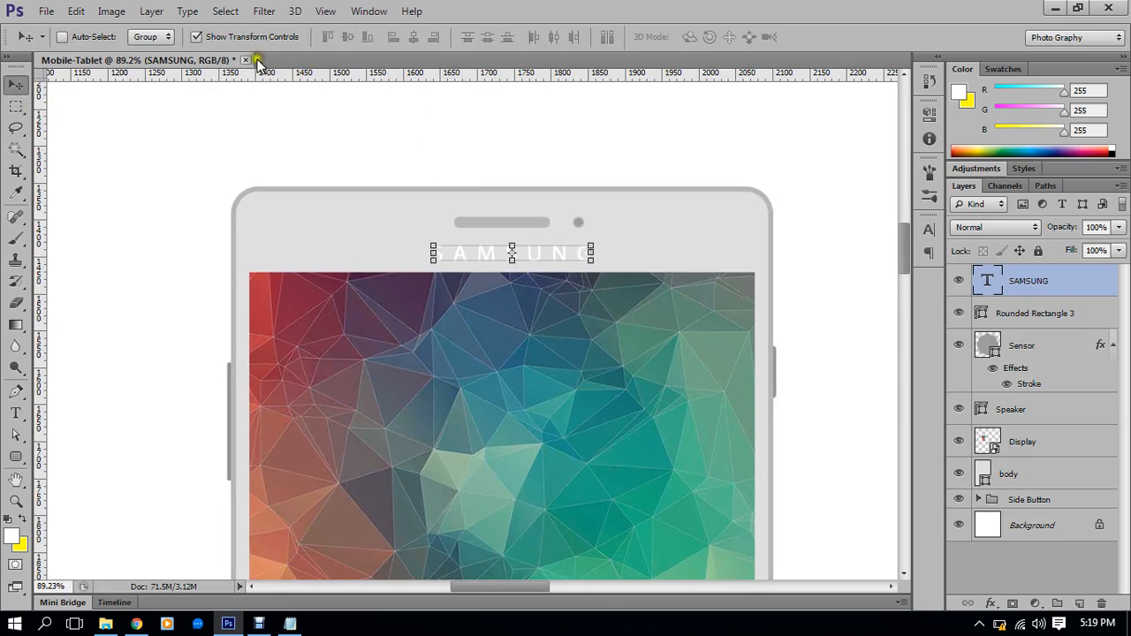
left_click(196, 37)
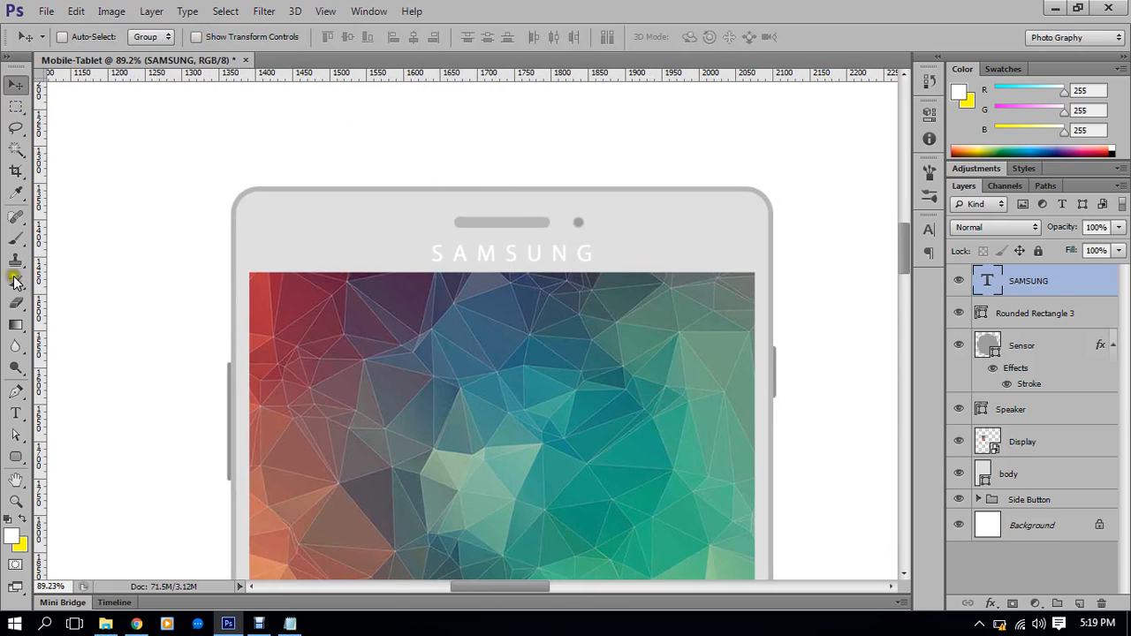
left_click(21, 411)
Change the SAMSUNG text colour to dark grey in the Color Picker
double_click(464, 256)
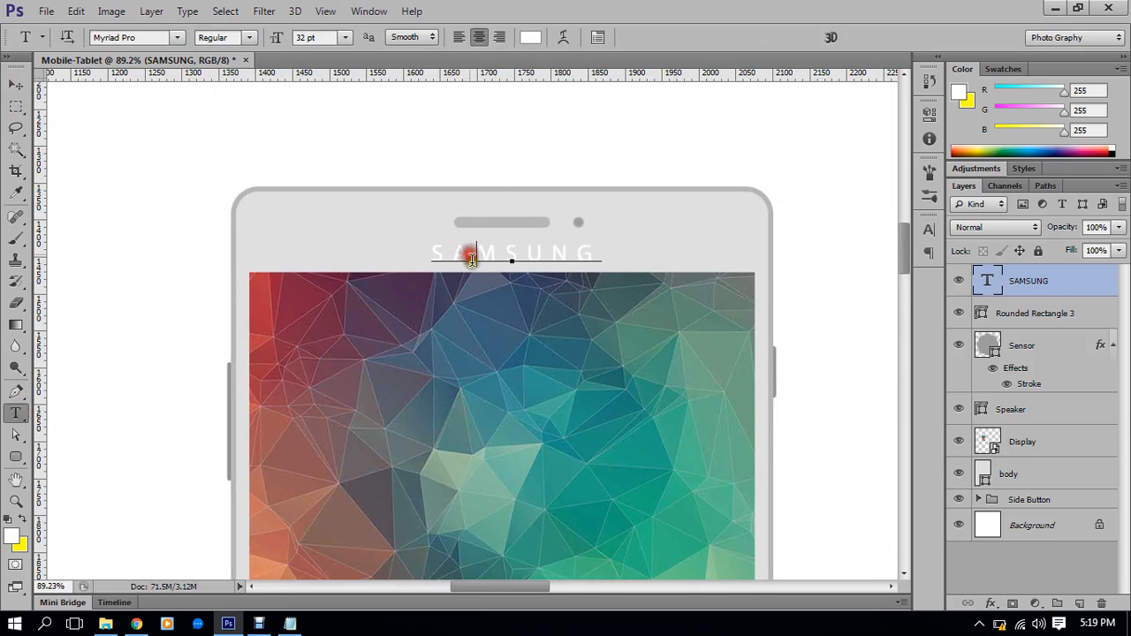
left_click(531, 38)
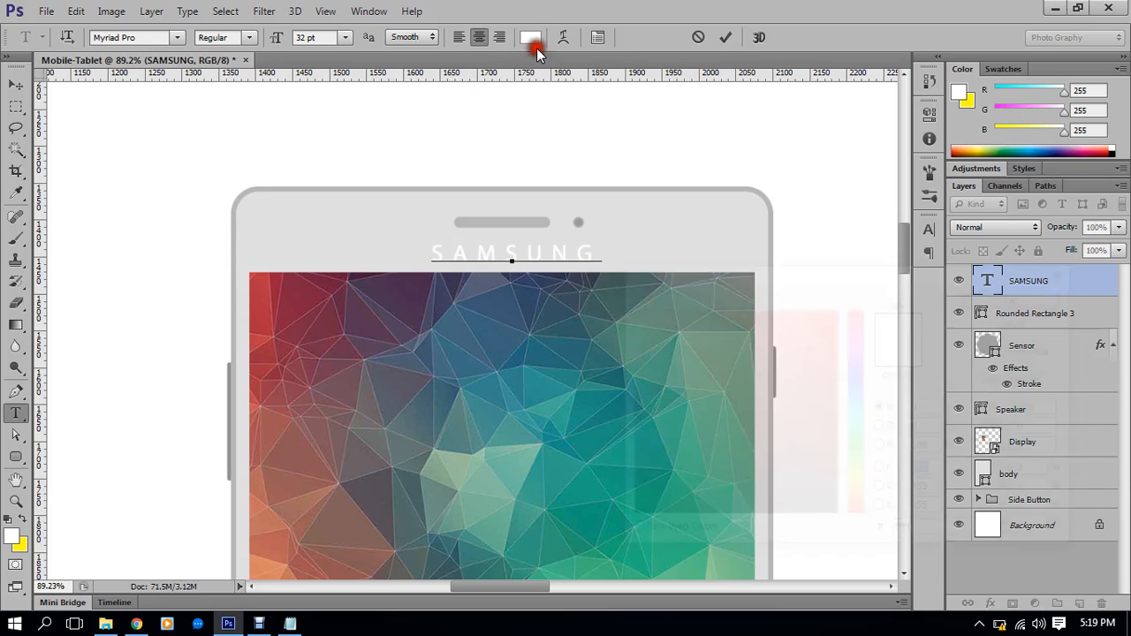
left_click(668, 354)
left_click_drag(600, 430, 556, 489)
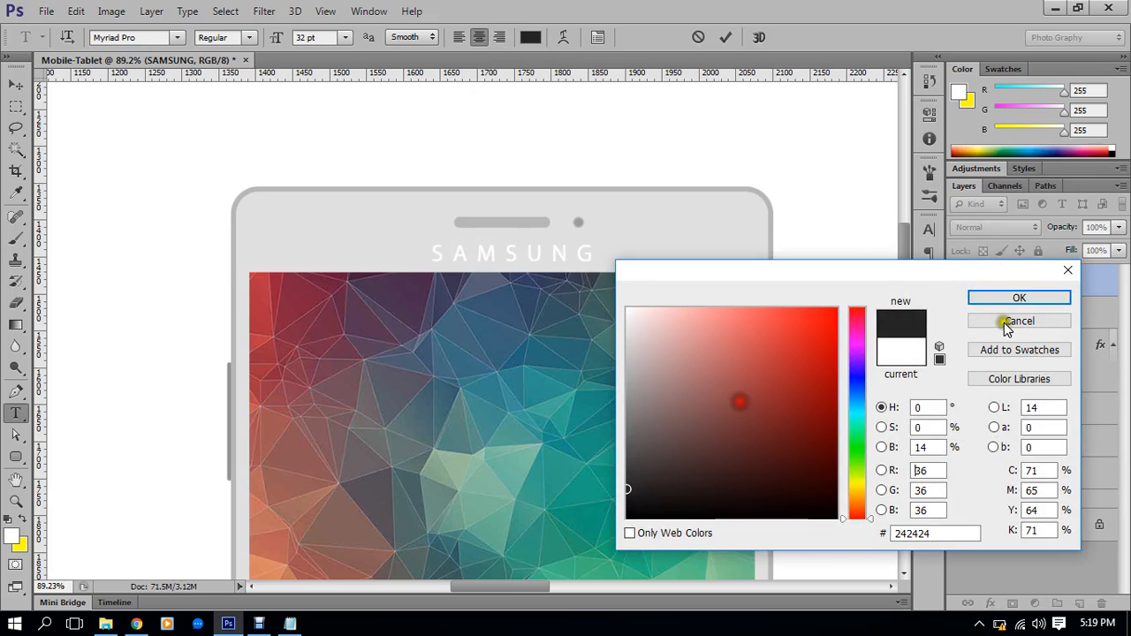
left_click_drag(633, 482, 612, 477)
left_click(1019, 299)
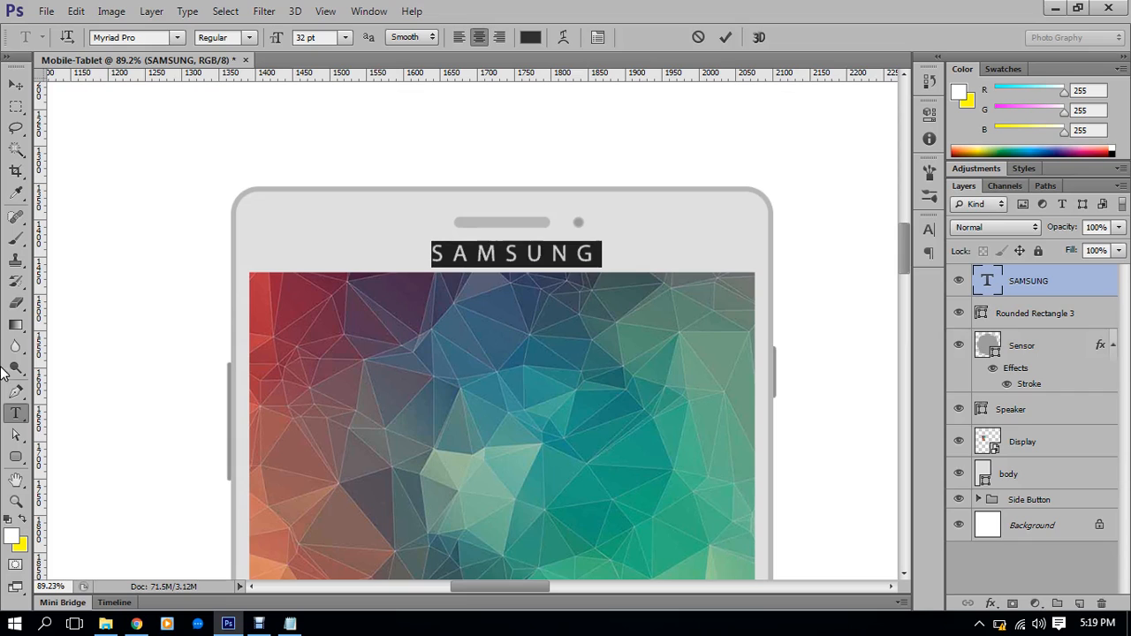
left_click(512, 262)
Reset SAMSUNG's tracking from 380 to 0 and commit the text
double_click(508, 266)
left_click(598, 37)
left_click(815, 282)
type("0")
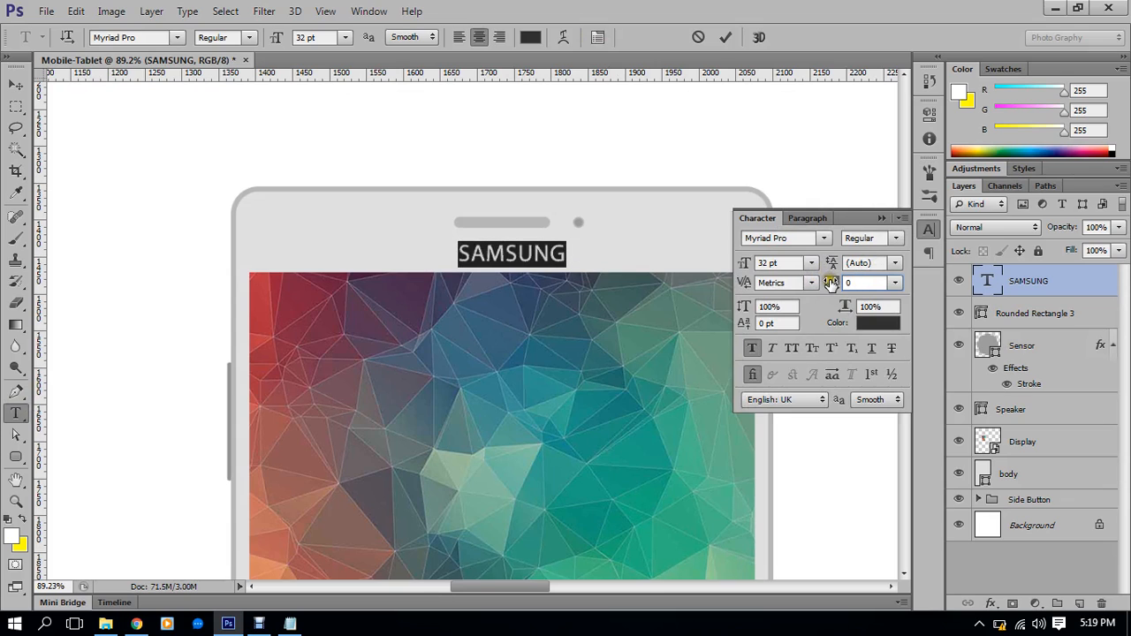
left_click(878, 218)
left_click(585, 253)
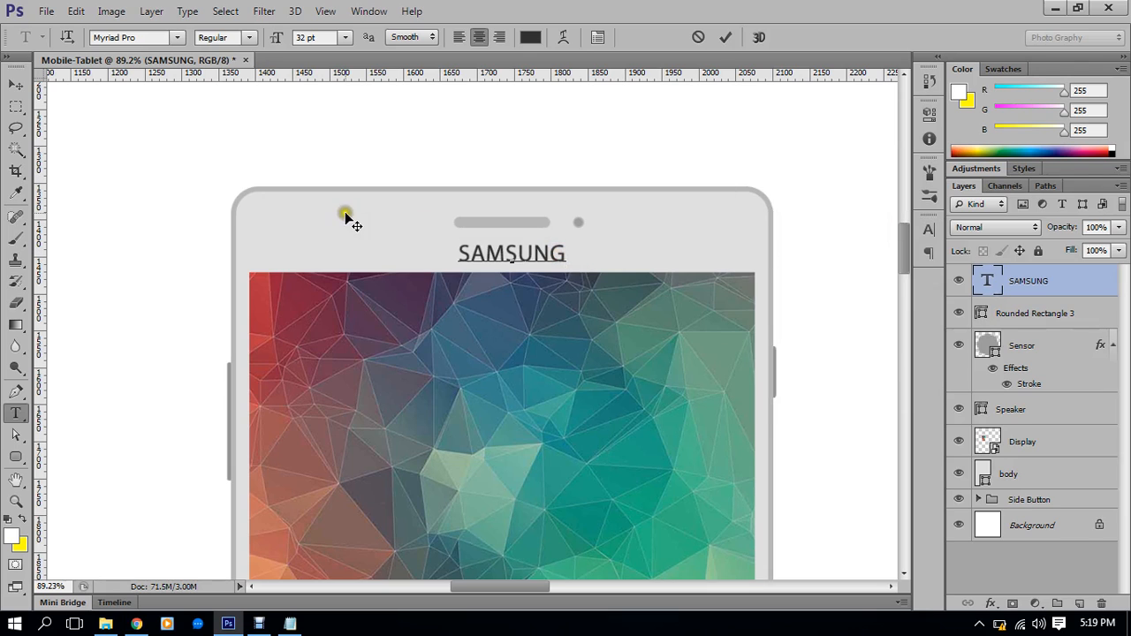
left_click(15, 85)
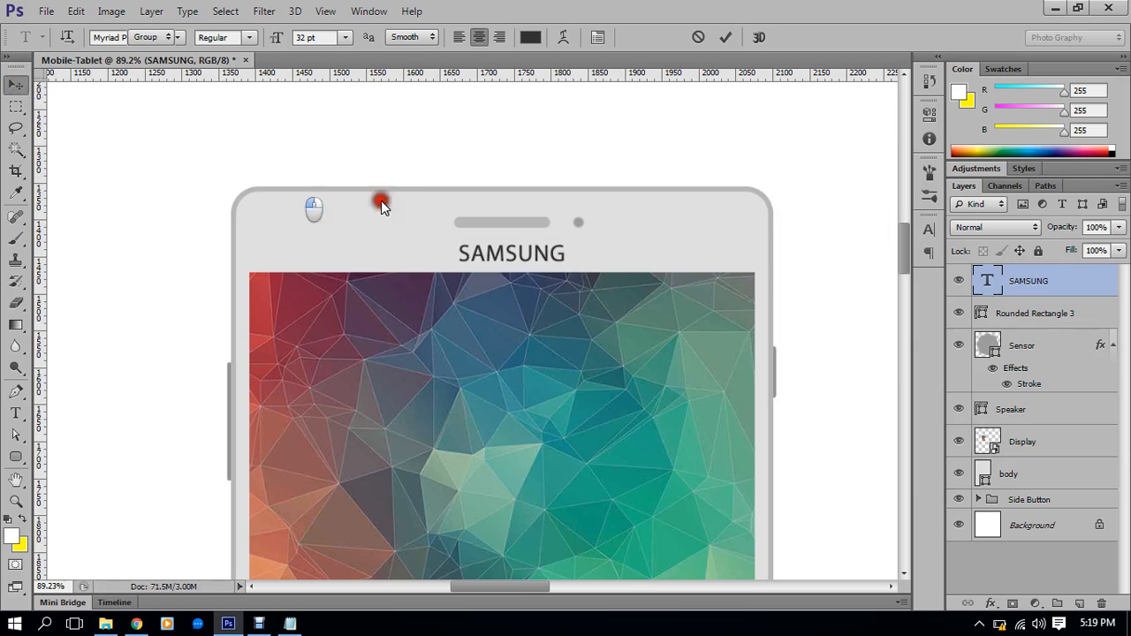
scroll(415, 213, "down", 4)
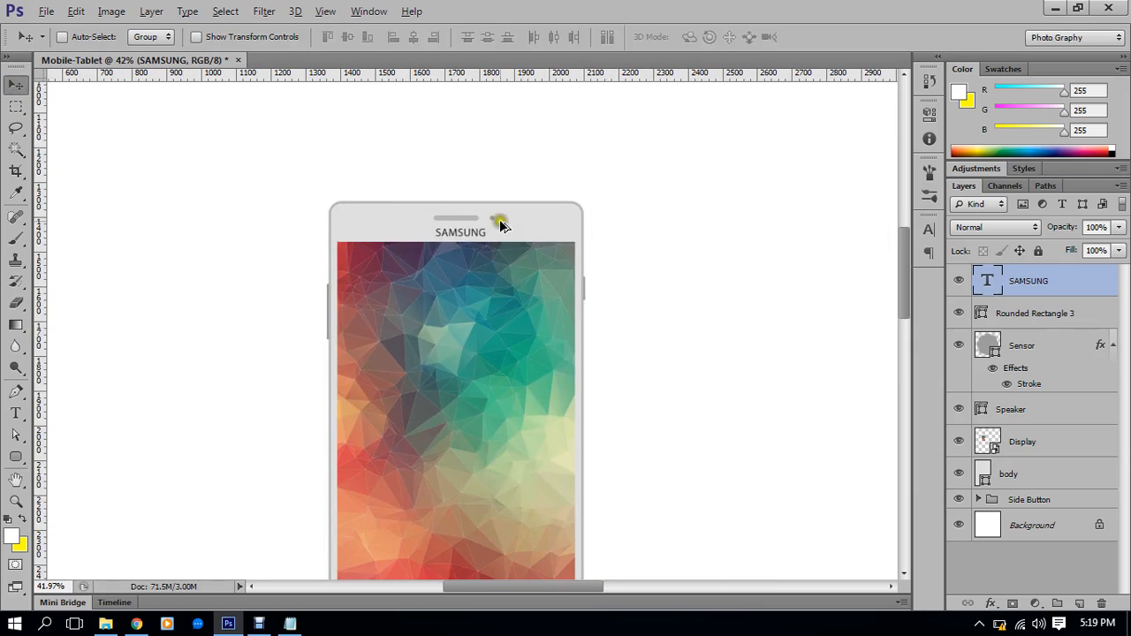
Align the SAMSUNG text to the horizontal centre of the tablet body layer
left_click(1032, 526, "ctrl")
left_click(419, 36)
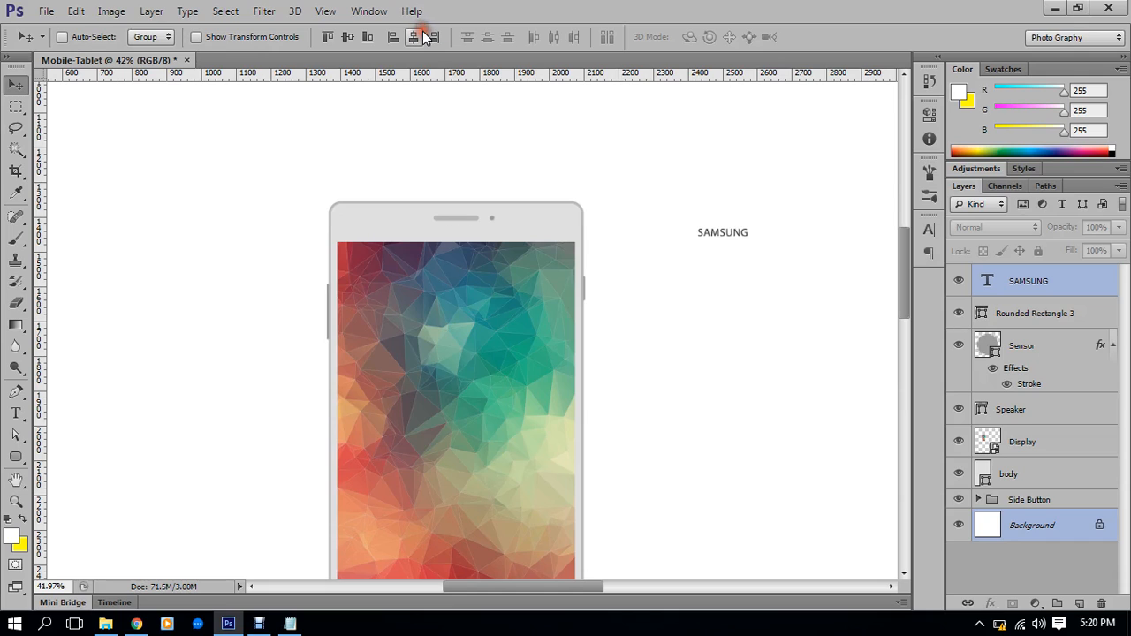
left_click(423, 36)
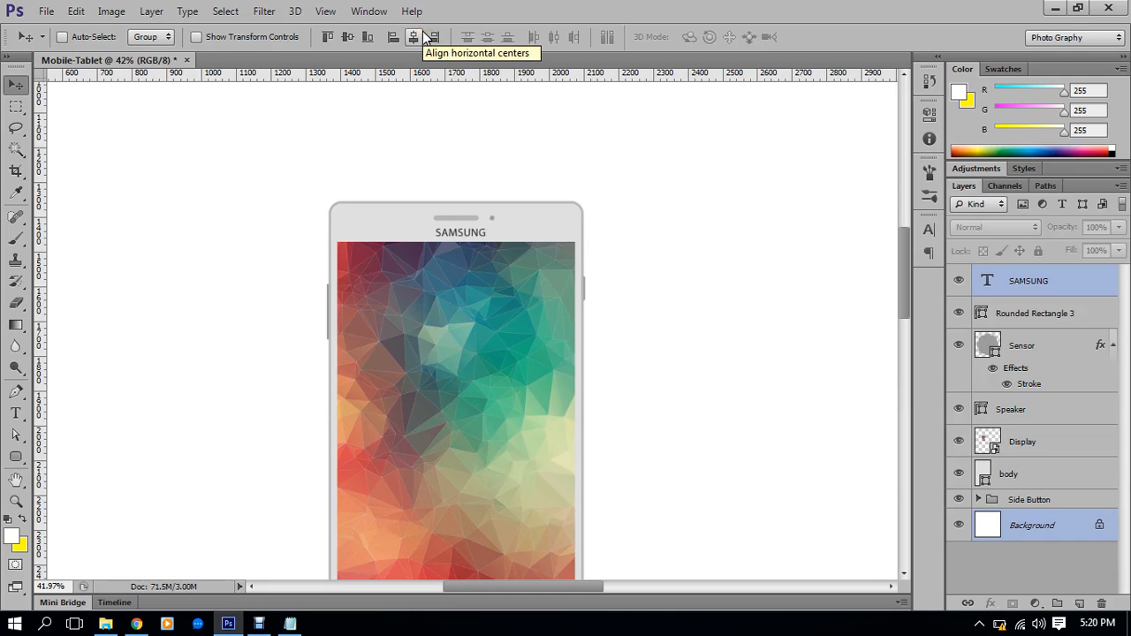
left_click(1012, 527, "ctrl")
left_click(1016, 472, "ctrl")
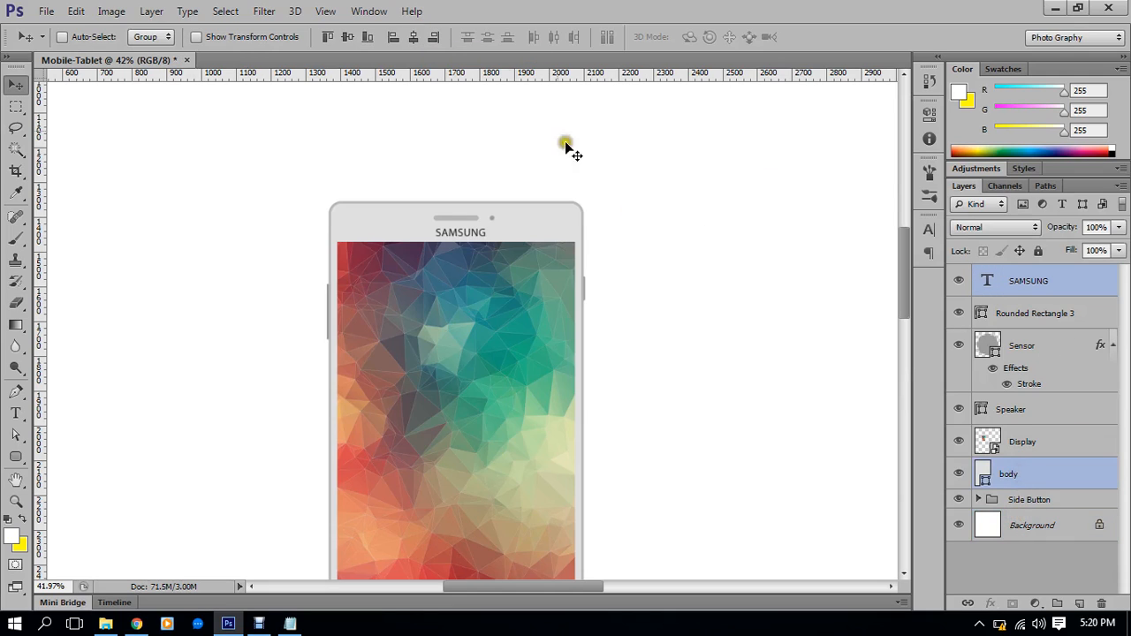
left_click(413, 37)
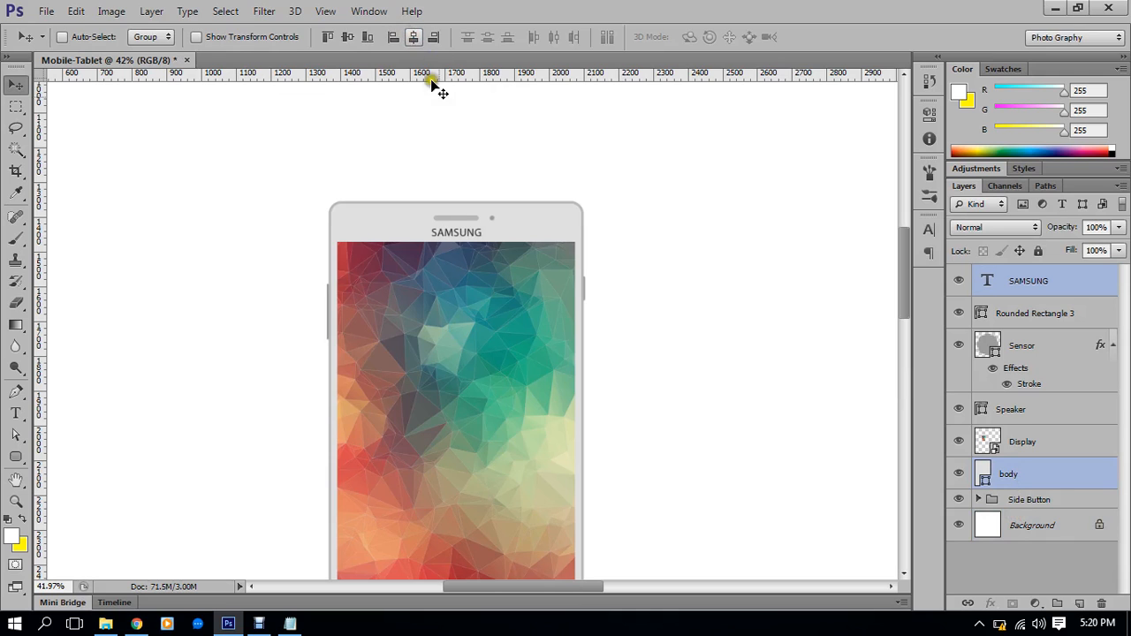
Look over the centred SAMSUNG branding on the canvas and bring up the File menu for saving
scroll(477, 154, "down", 1)
scroll(484, 223, "down", 1)
scroll(481, 228, "up", 1)
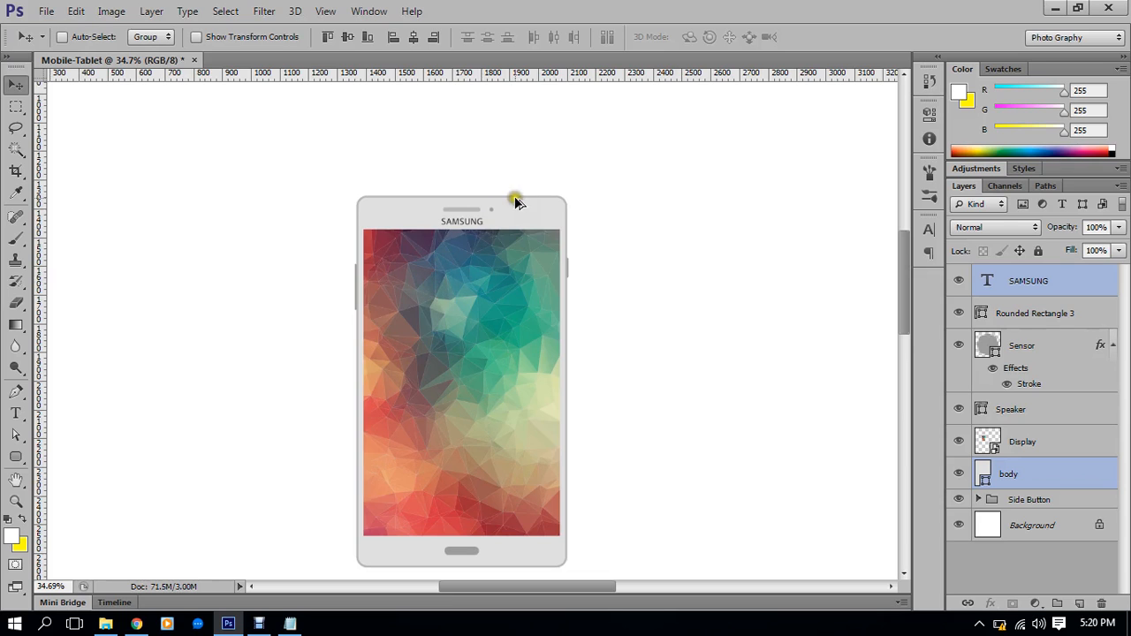
scroll(516, 202, "up", 3)
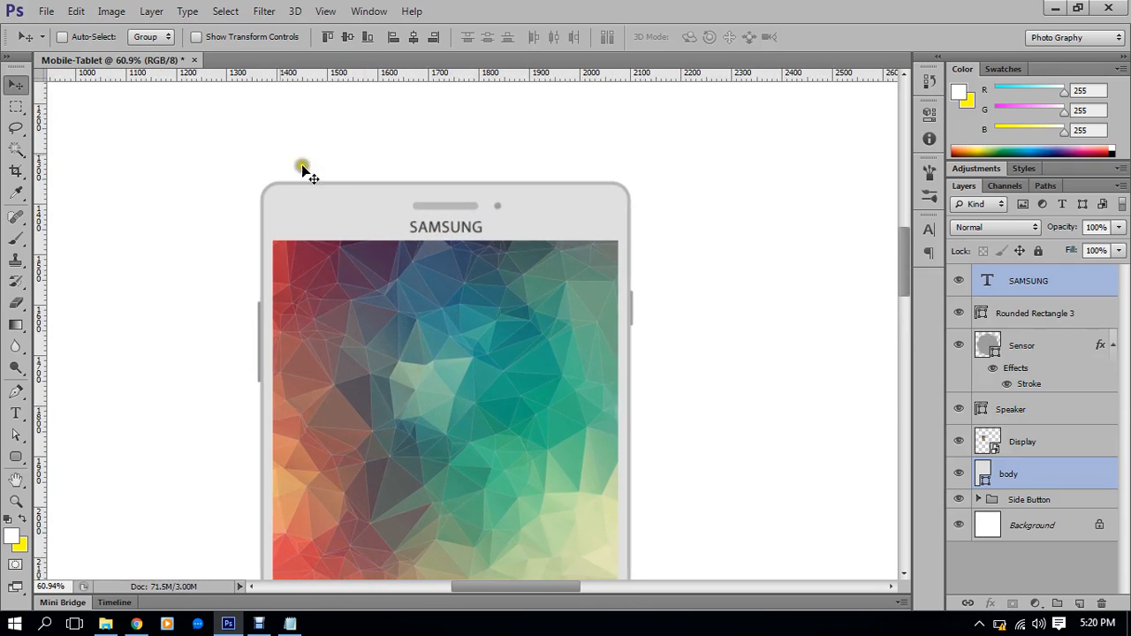
left_click(434, 229)
left_click(557, 227)
scroll(555, 232, "down", 5, "alt")
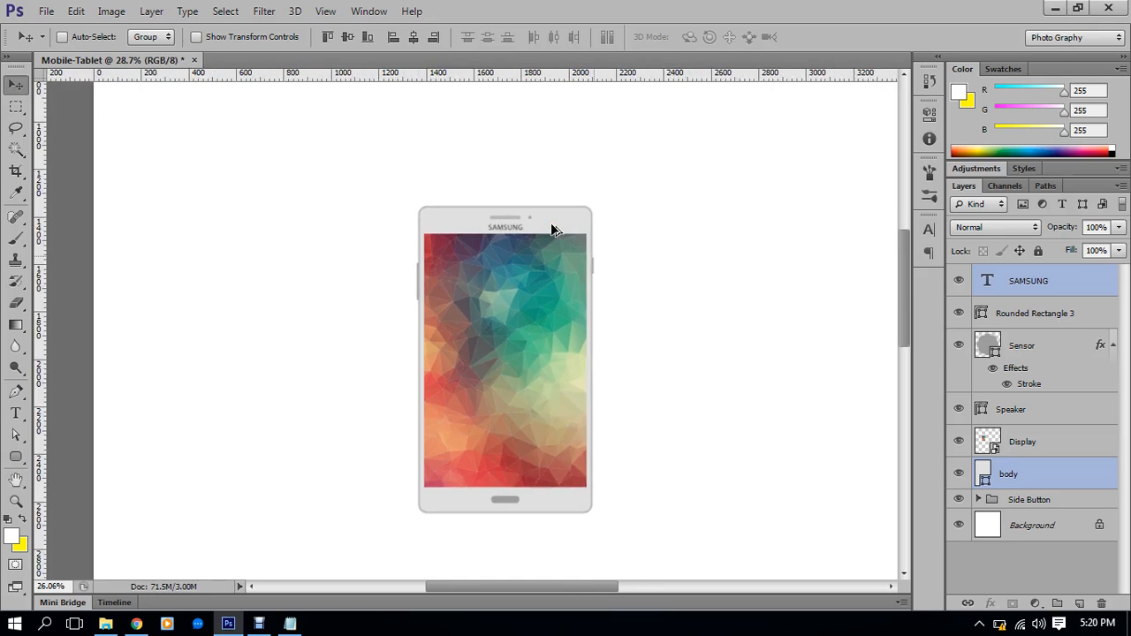
scroll(551, 226, "down", 7)
scroll(462, 237, "up", 1)
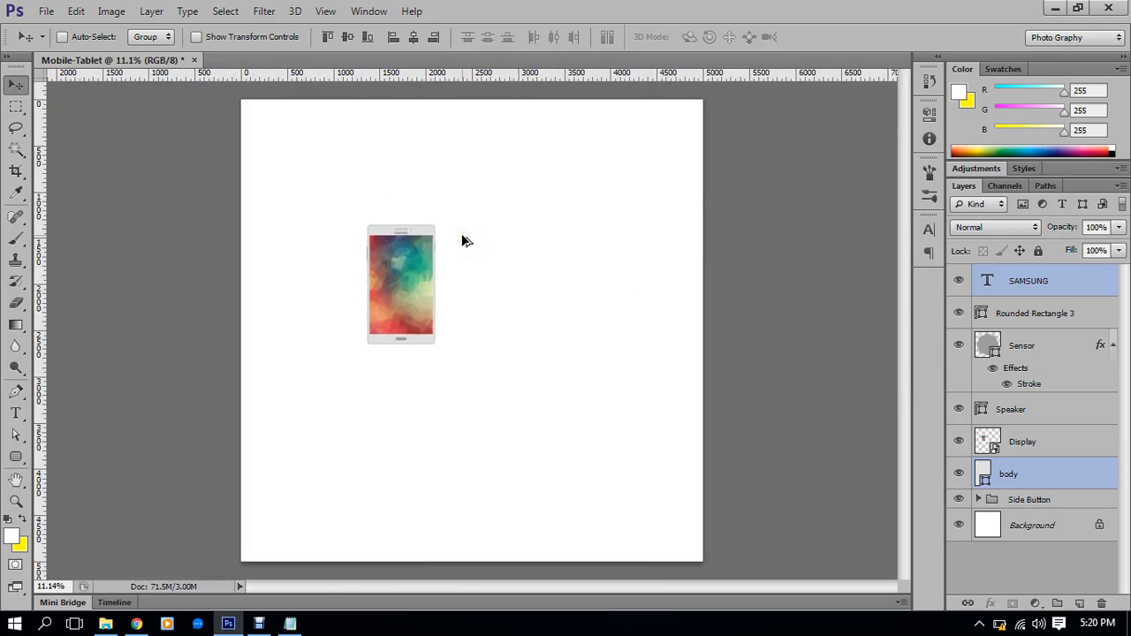
scroll(464, 240, "up", 1)
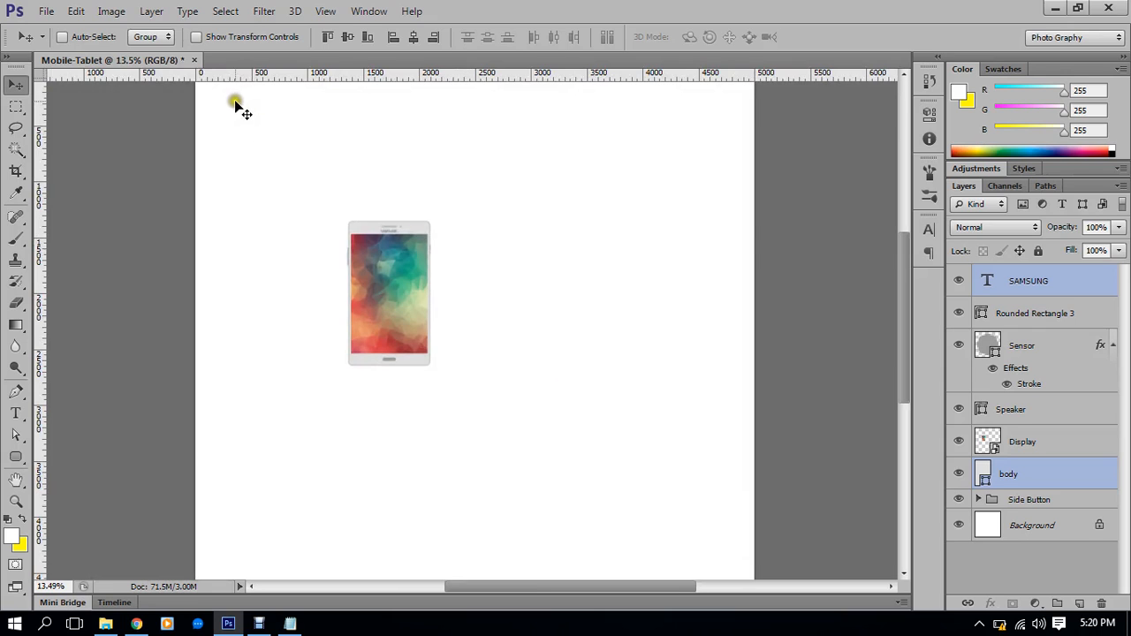
left_click(46, 10)
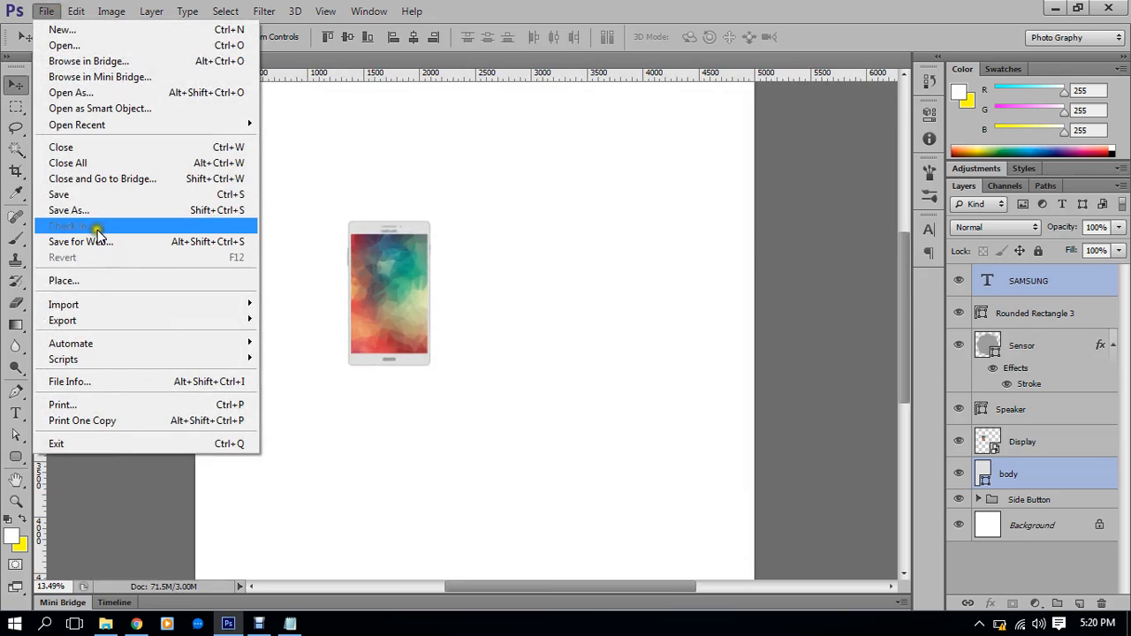
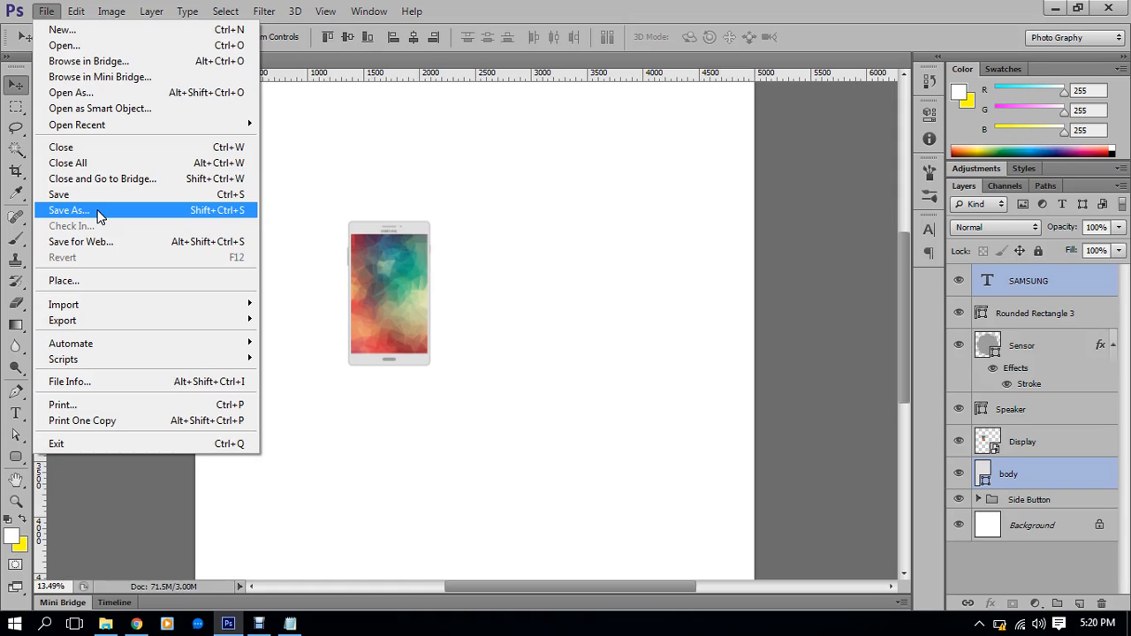
Open the Save As dialog, then cancel it without saving
left_click(86, 212)
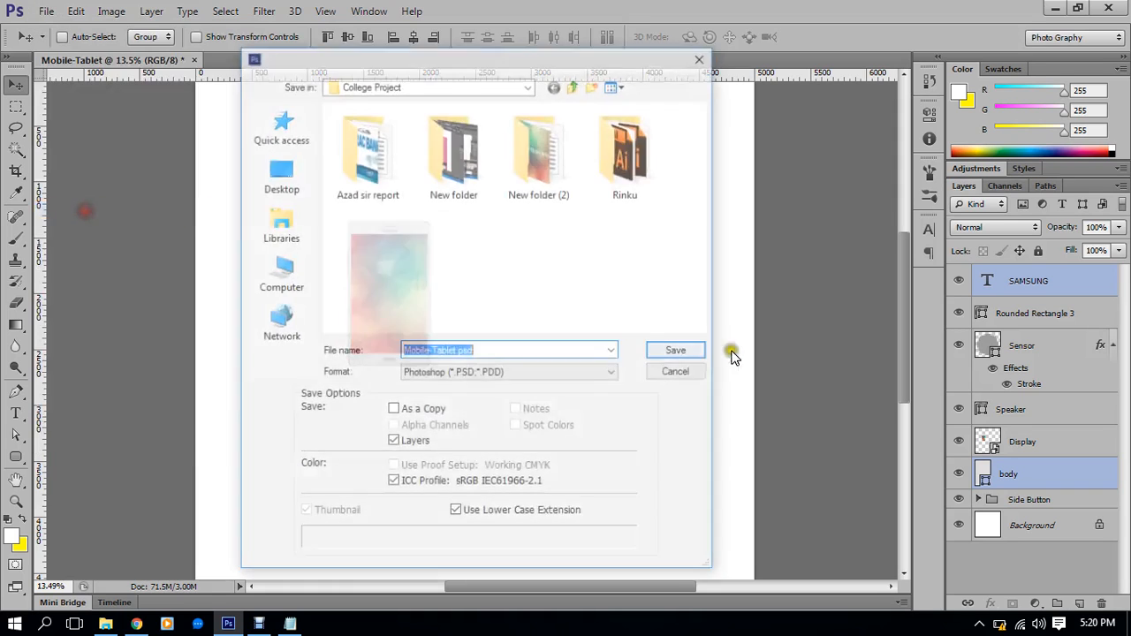
left_click_drag(488, 67, 827, 178)
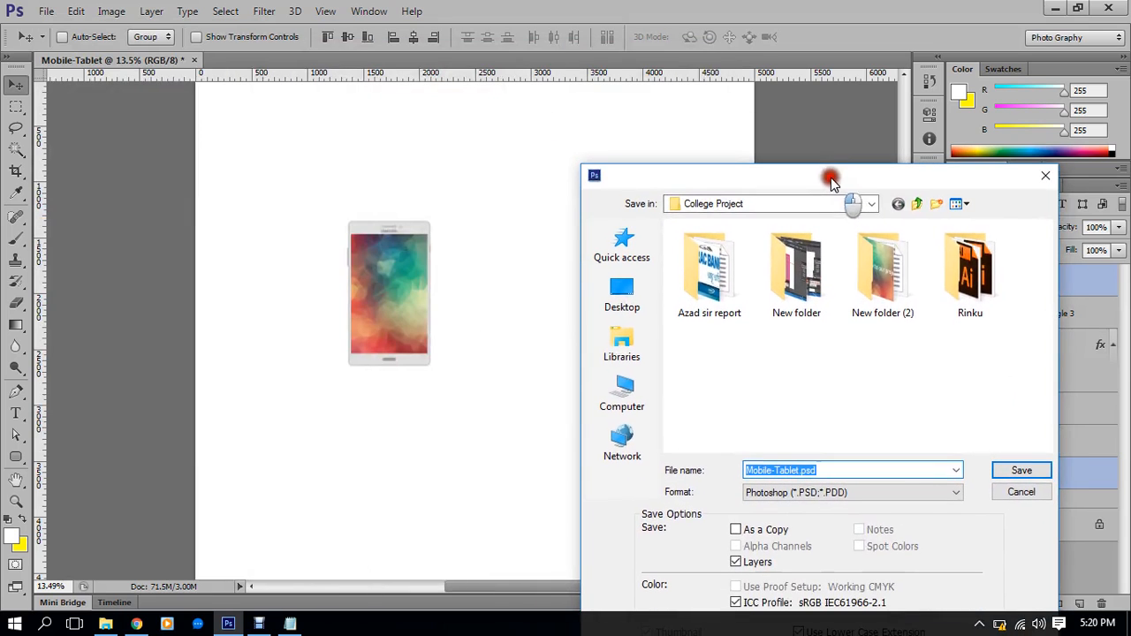
left_click(1042, 176)
Zoom in on the tablet and set the Rounded Rectangle stroke width to 10 pt
scroll(381, 269, "up", 4)
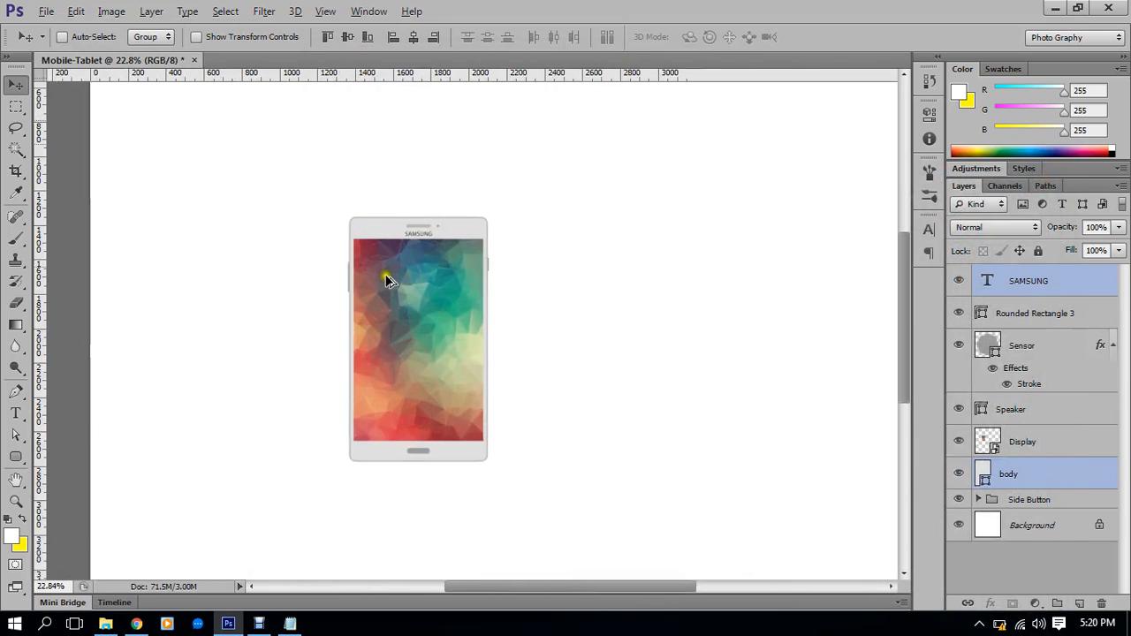
left_click_drag(429, 339, 480, 291)
scroll(572, 473, "up", 2)
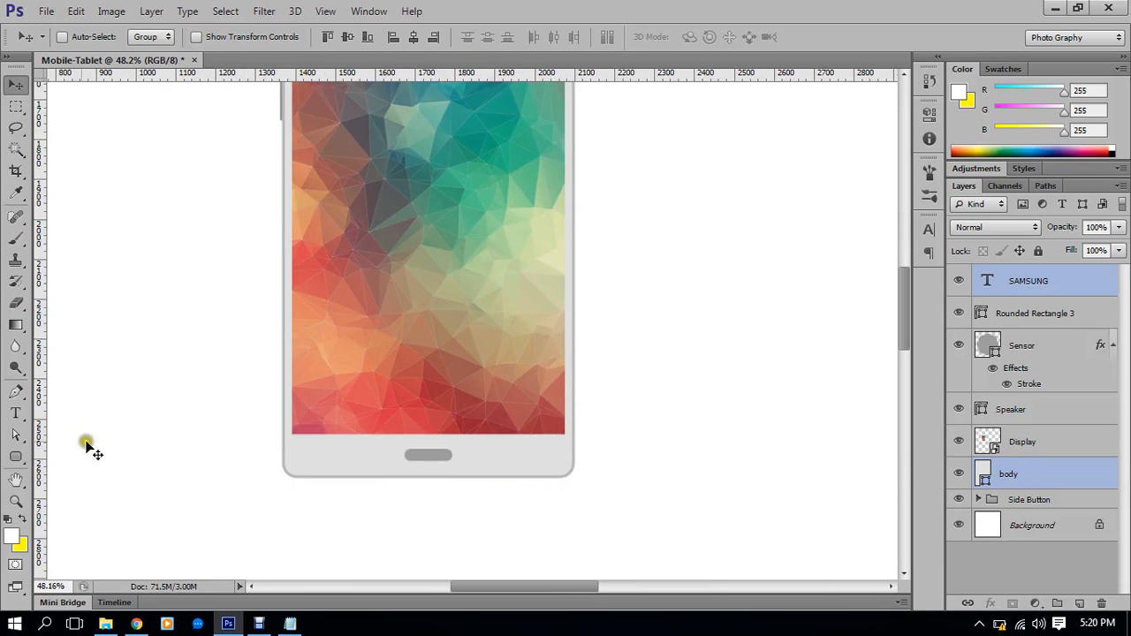
left_click(15, 457)
left_click(251, 40)
scroll(251, 40, "up", 1)
key("Return")
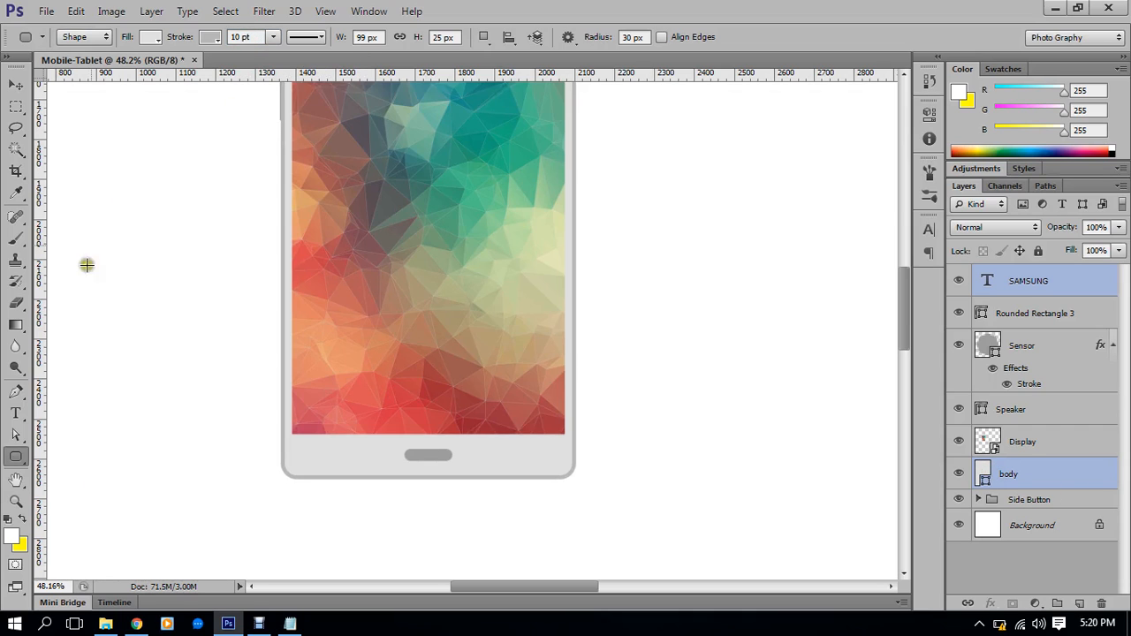
left_click(213, 40)
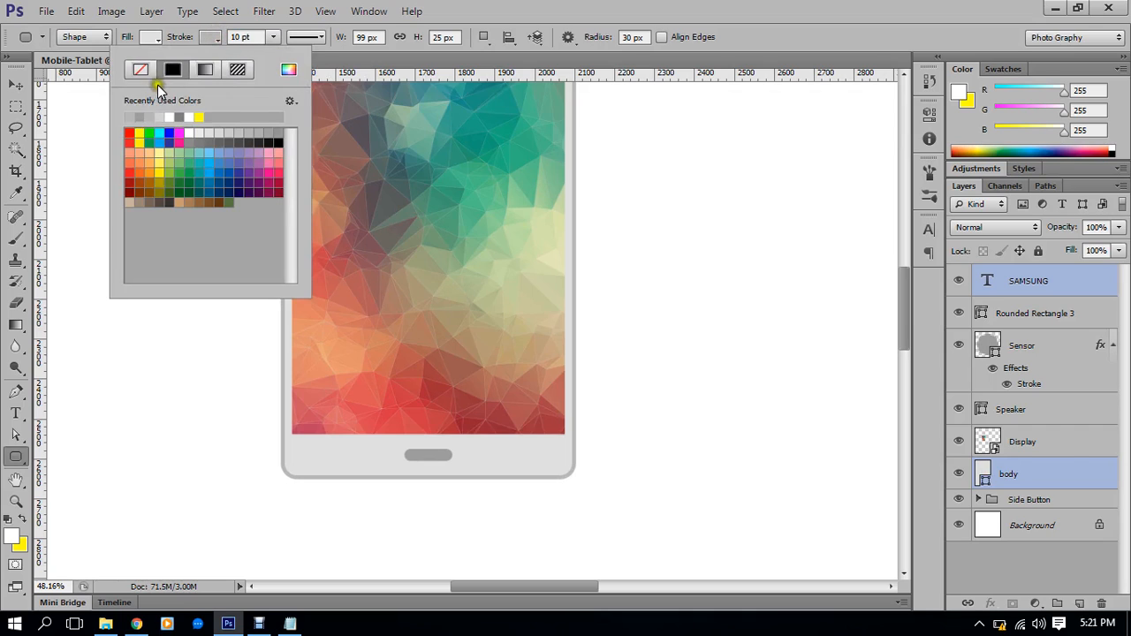
left_click(206, 71)
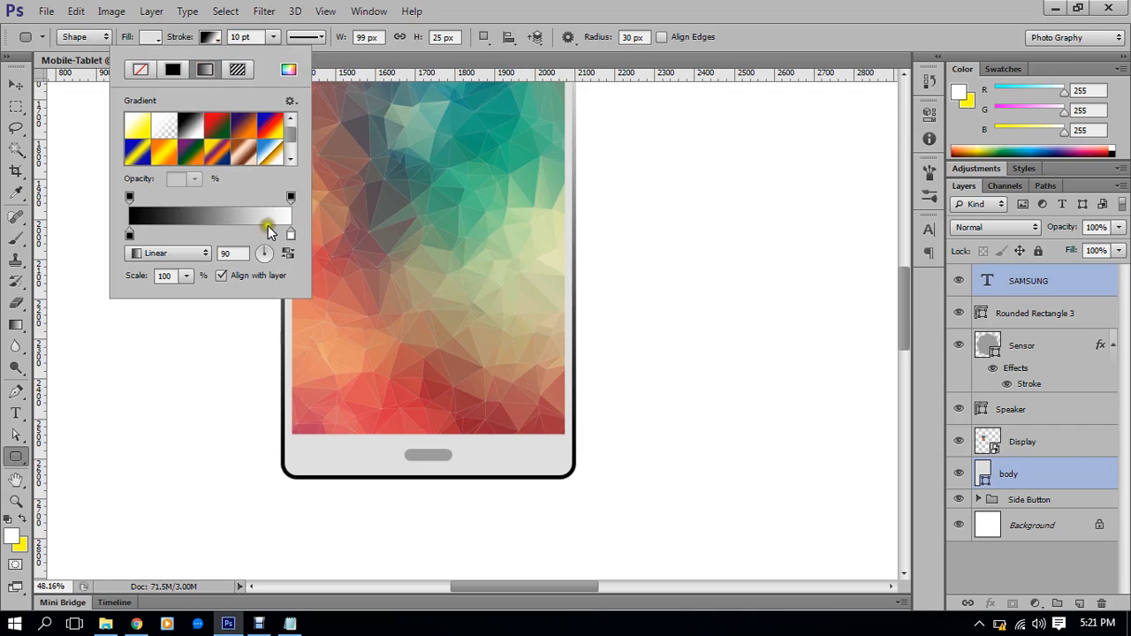
left_click(281, 255)
left_click(272, 251)
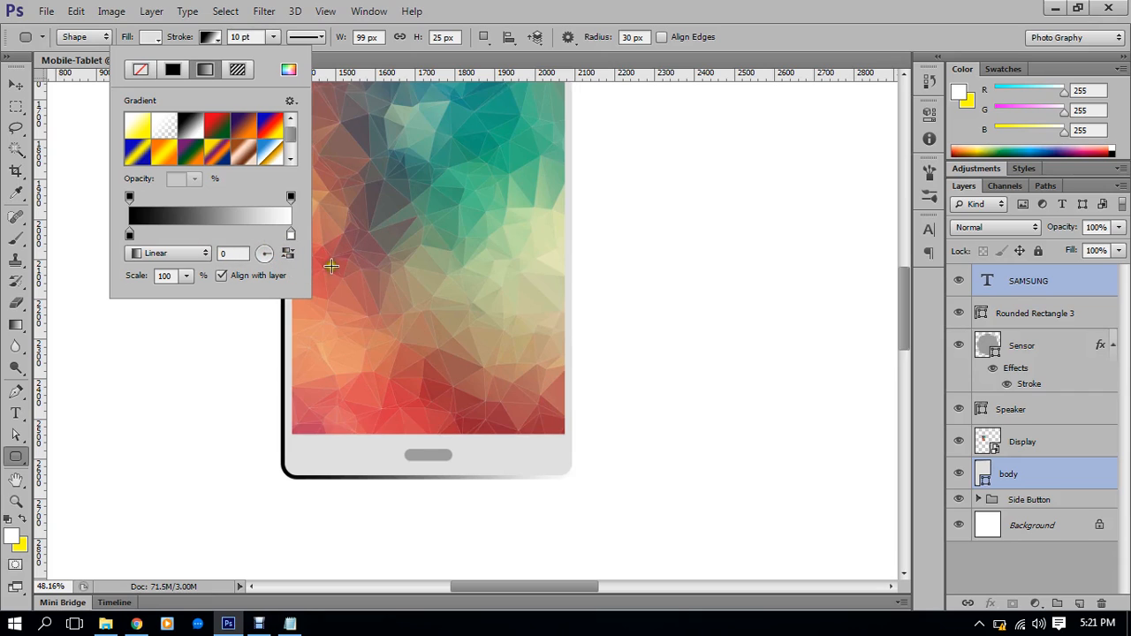
left_click(130, 235)
left_click_drag(131, 237, 199, 235)
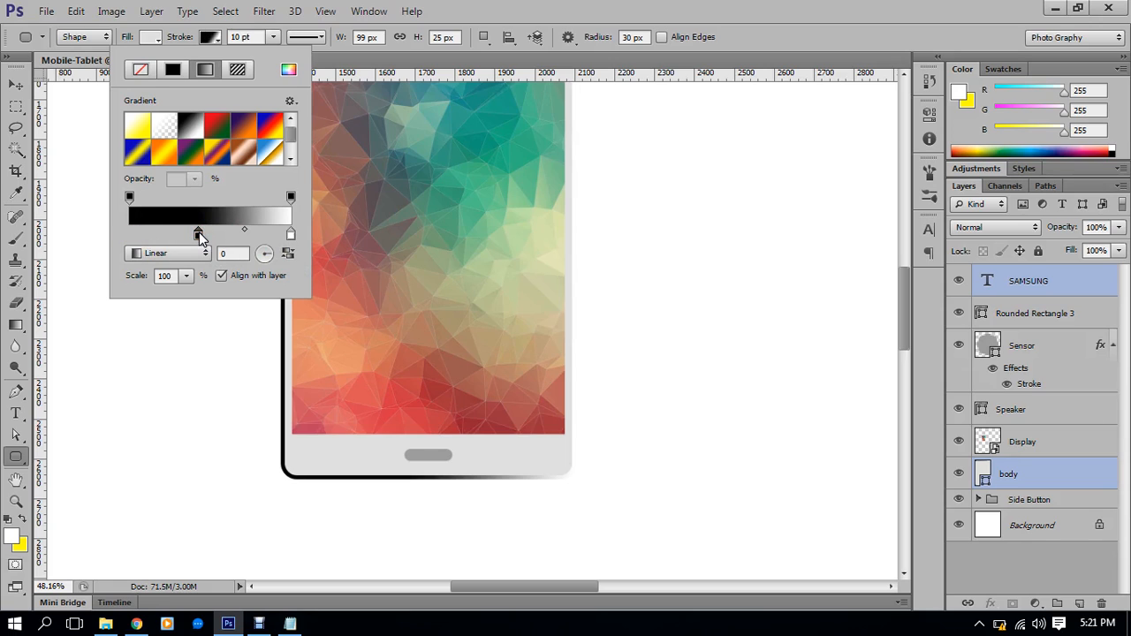
left_click(149, 236)
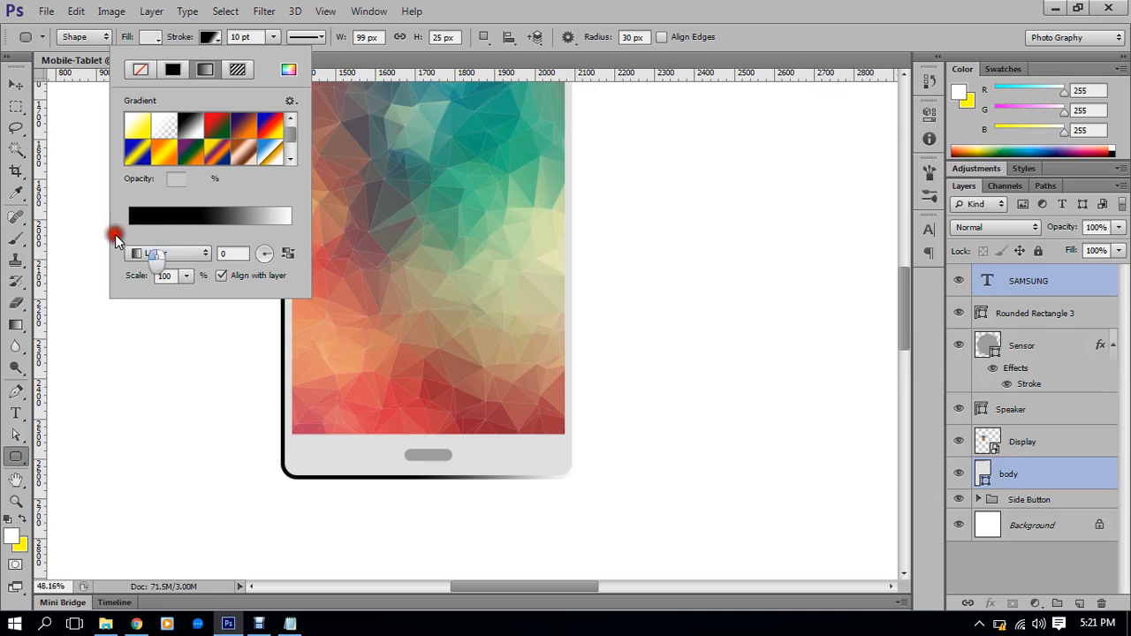
left_click_drag(286, 234, 217, 241)
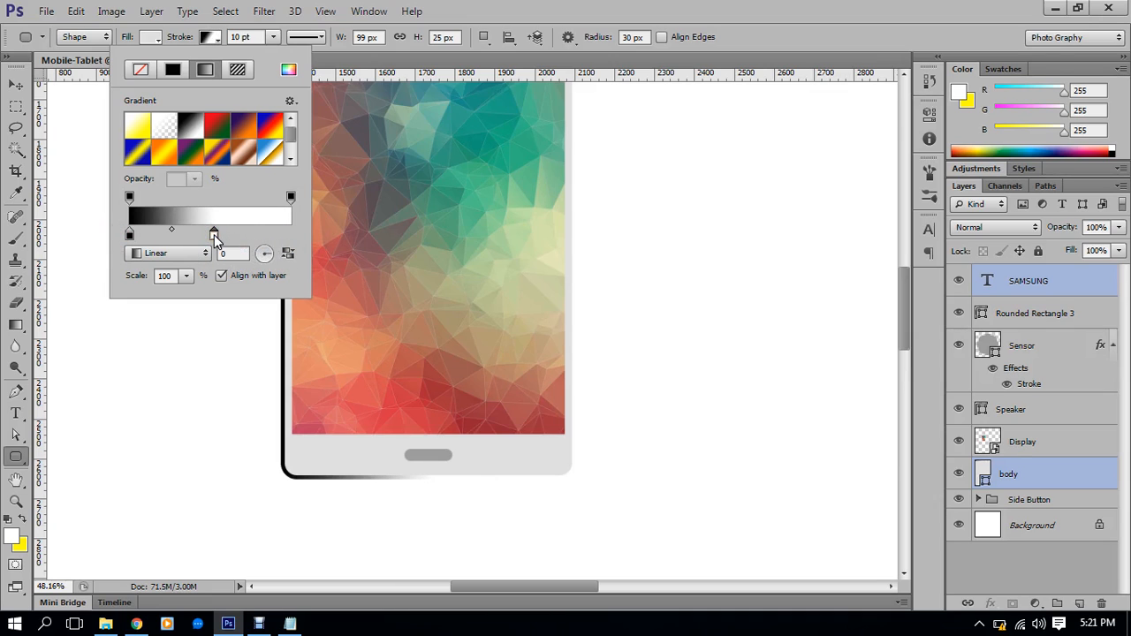
left_click(183, 257)
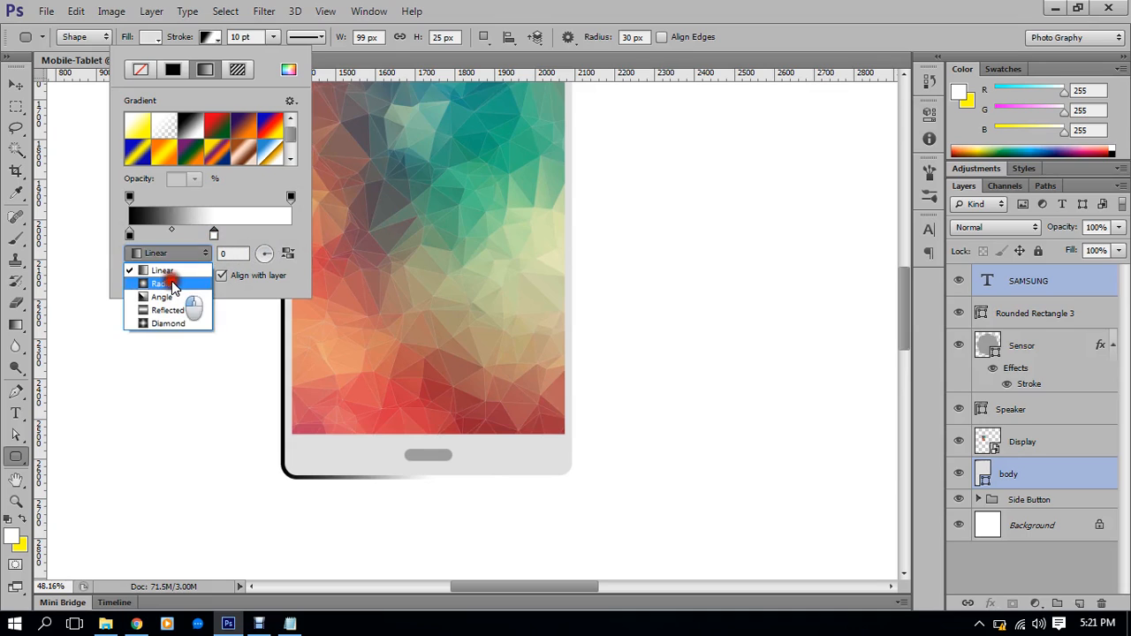
left_click(157, 267)
left_click(182, 253)
left_click(158, 255)
left_click_drag(213, 235, 158, 240)
left_click(128, 235)
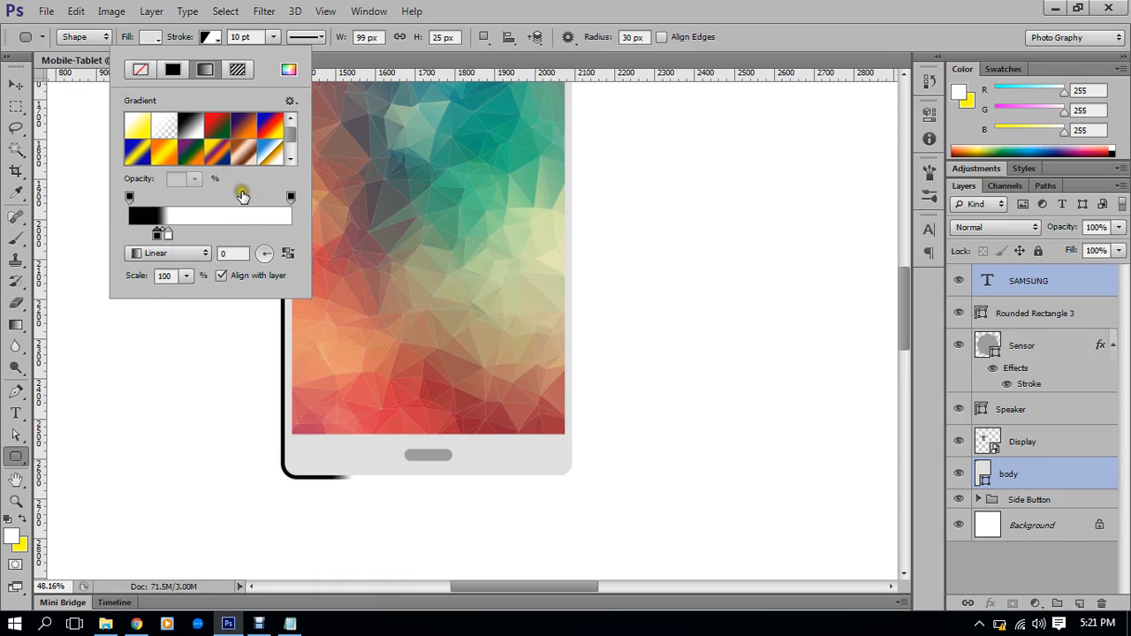
mouse_move(135, 196)
left_mouse_down()
mouse_move(213, 235)
mouse_move(155, 235)
mouse_move(164, 242)
left_mouse_up()
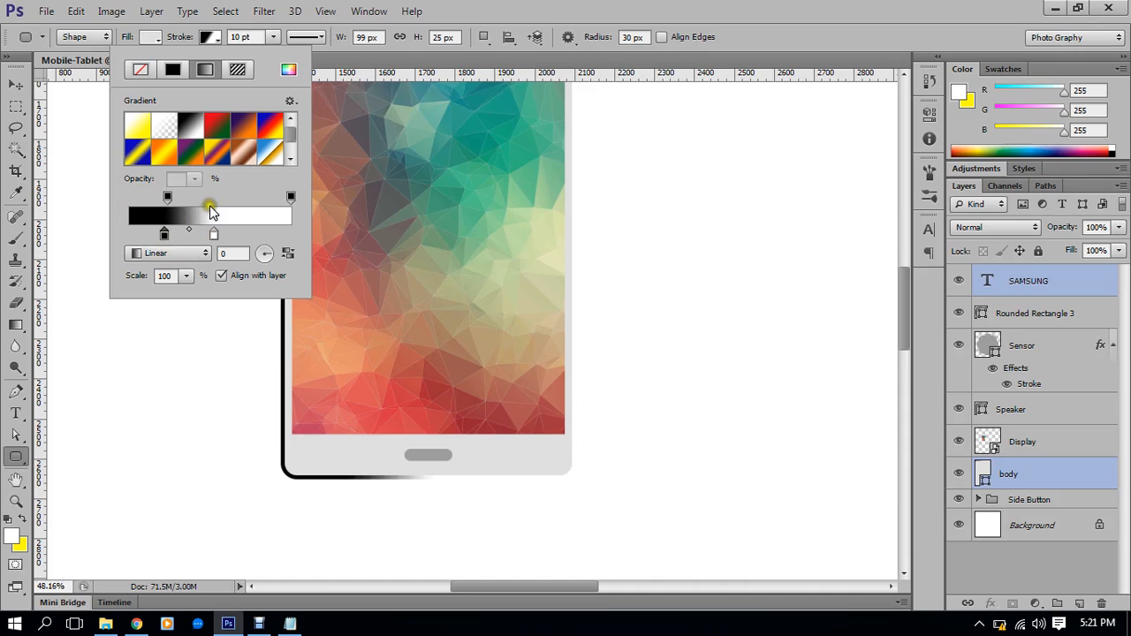
mouse_move(176, 201)
left_mouse_down()
mouse_move(195, 203)
mouse_move(144, 200)
left_mouse_up()
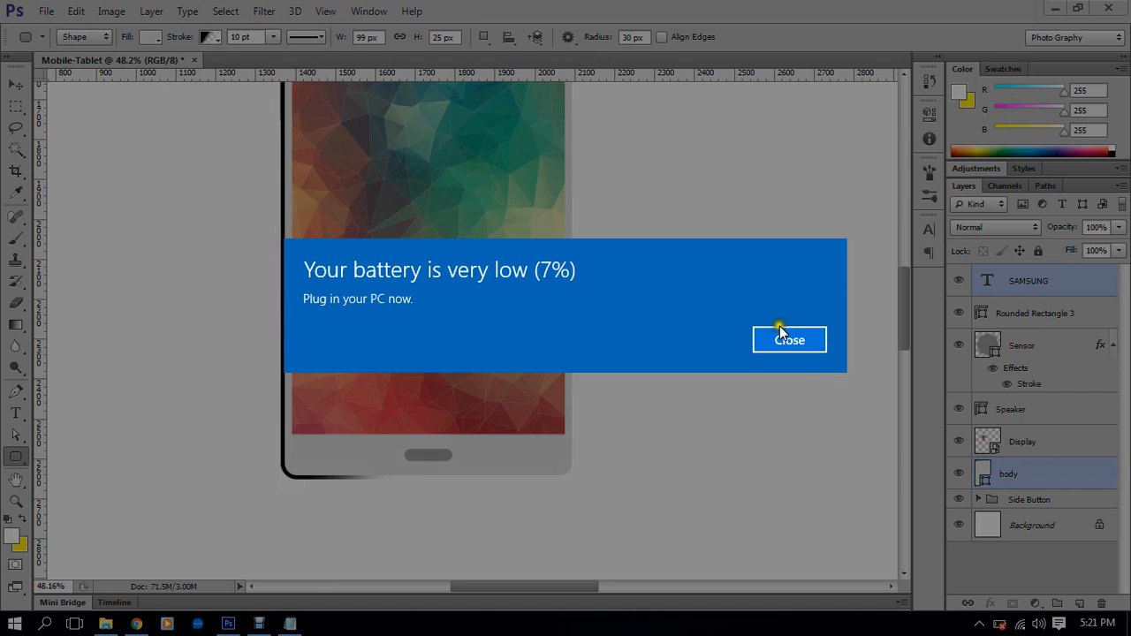
left_click(780, 334)
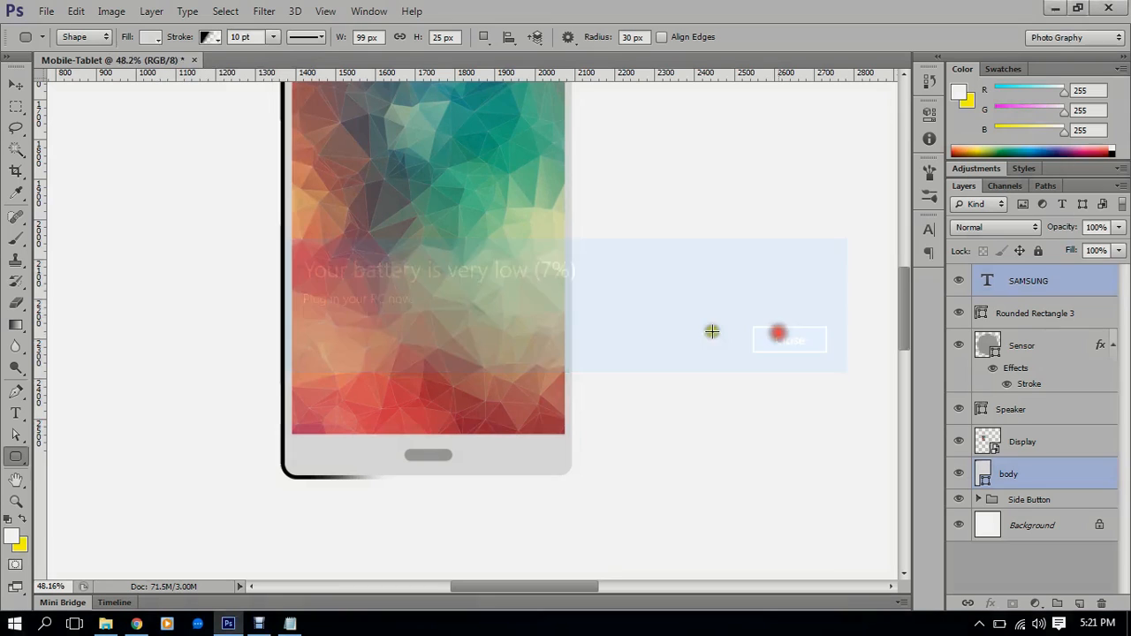
left_click(209, 37)
left_click(140, 69)
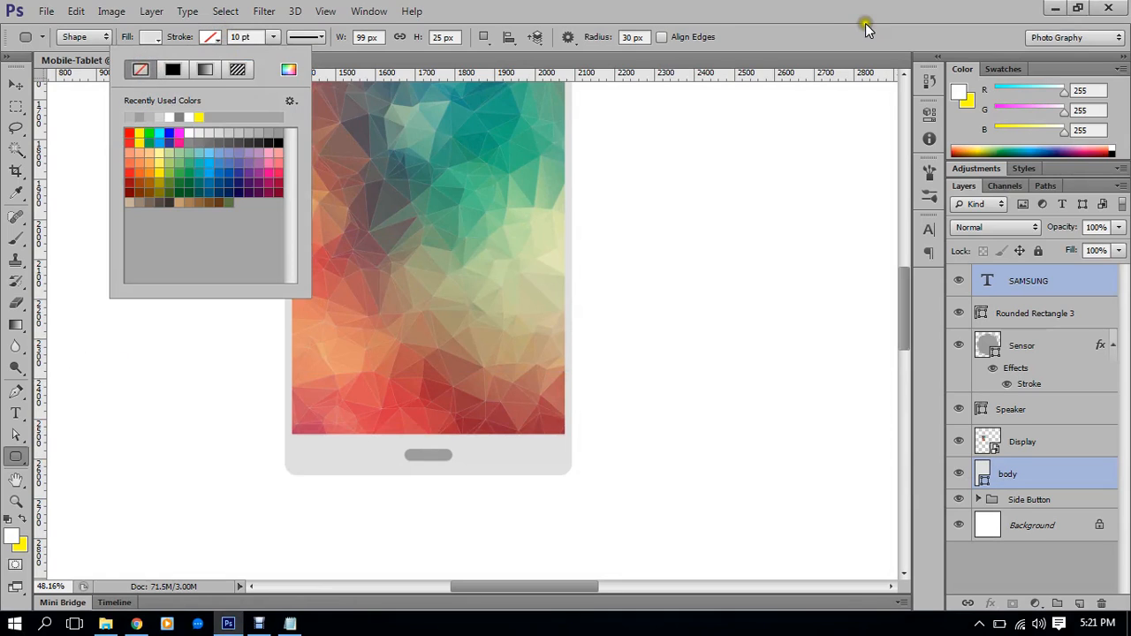
left_click(838, 20)
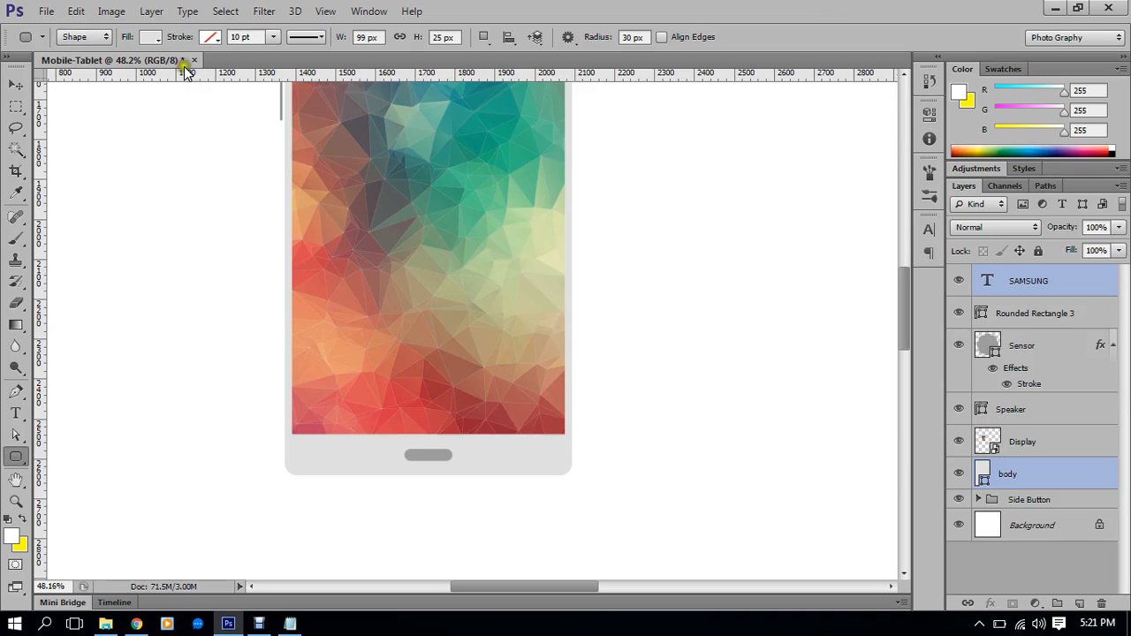
left_click(210, 37)
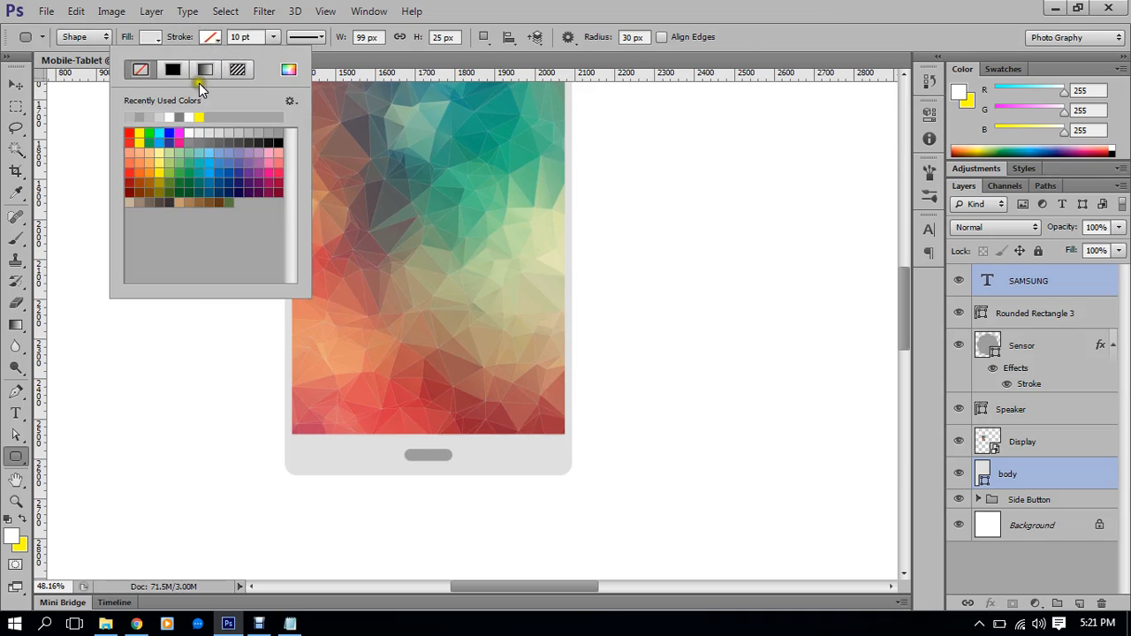
left_click(16, 85)
key("ctrl+alt+z")
key("ctrl+alt+z")
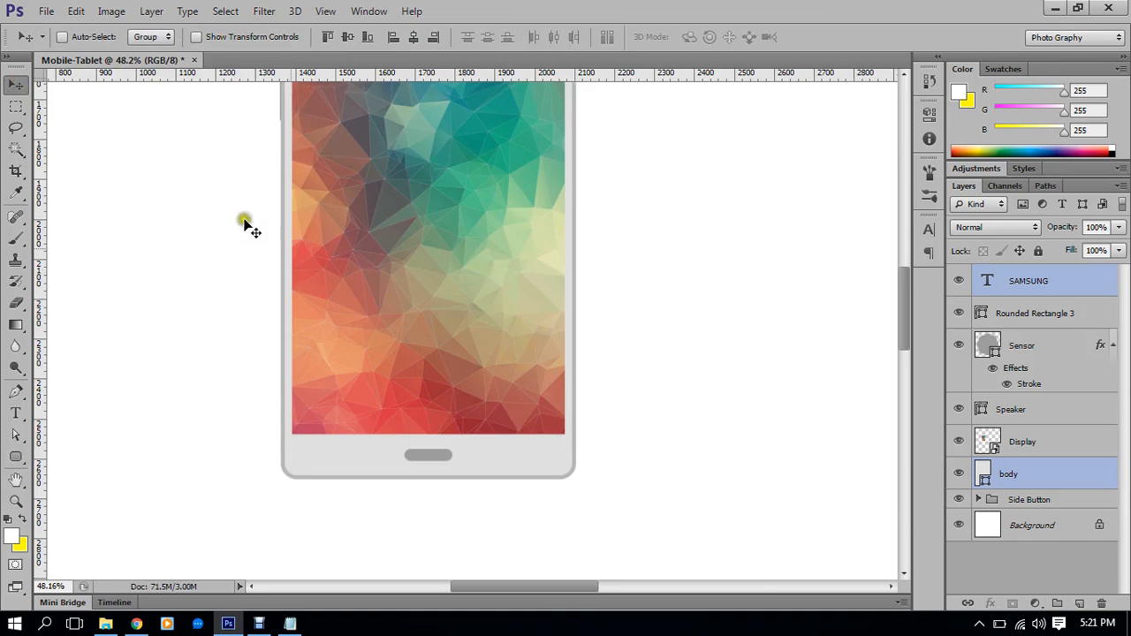
Save as Mobile-Tablet.psd in D: > CLASS > Batch01 > Class#14, accepting Maximize Compatibility
scroll(511, 390, "down", 3)
left_click(48, 10)
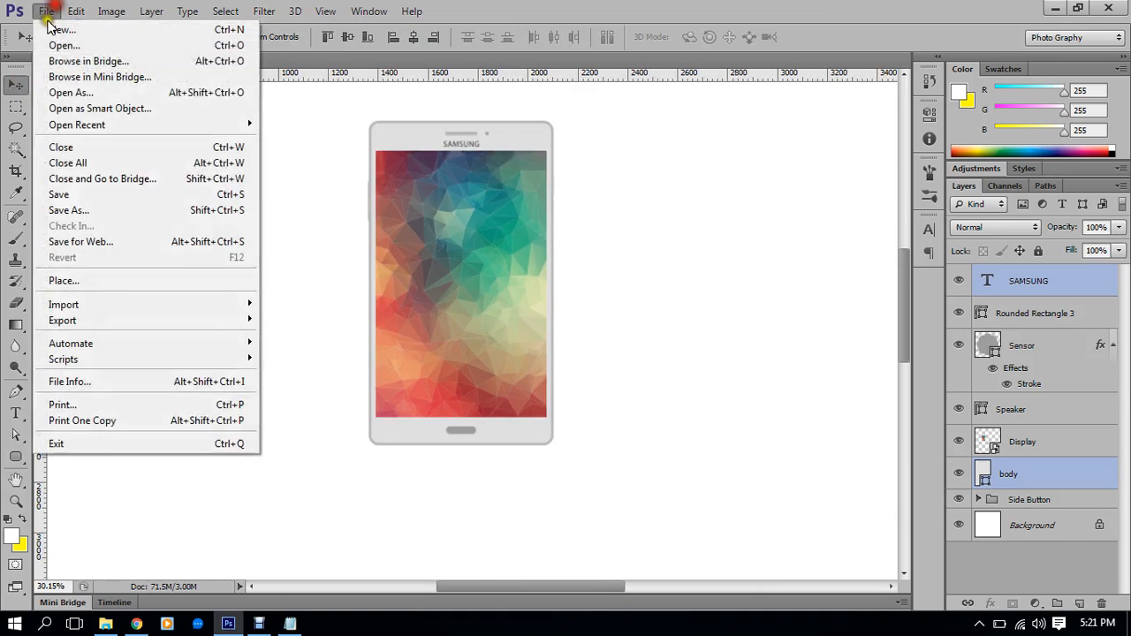
left_click(70, 210)
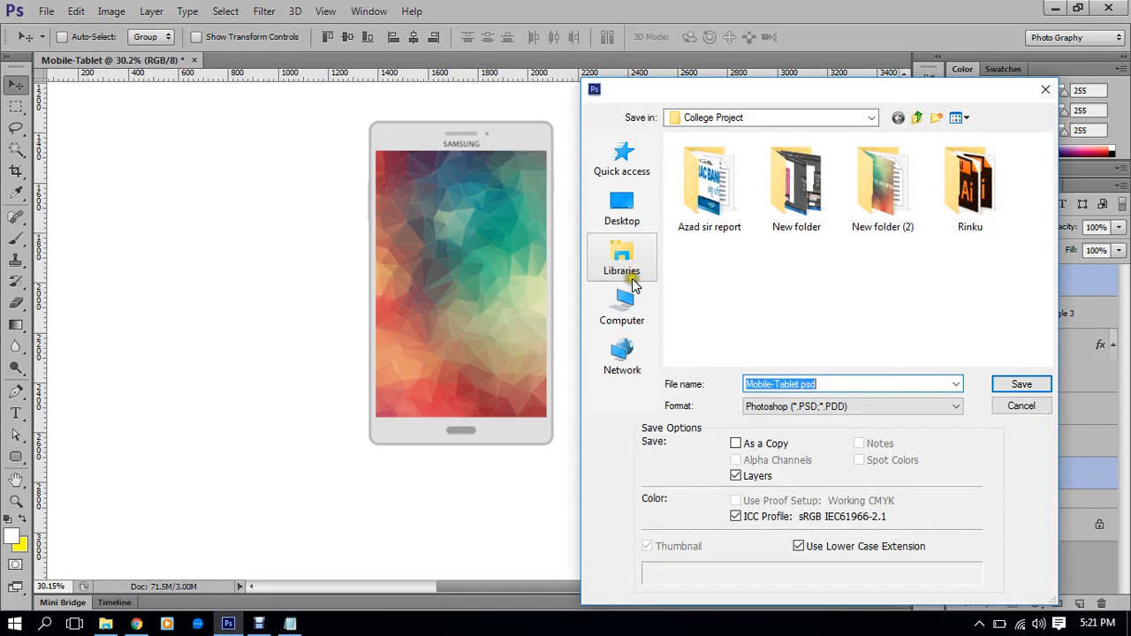
left_click(622, 307)
double_click(862, 339)
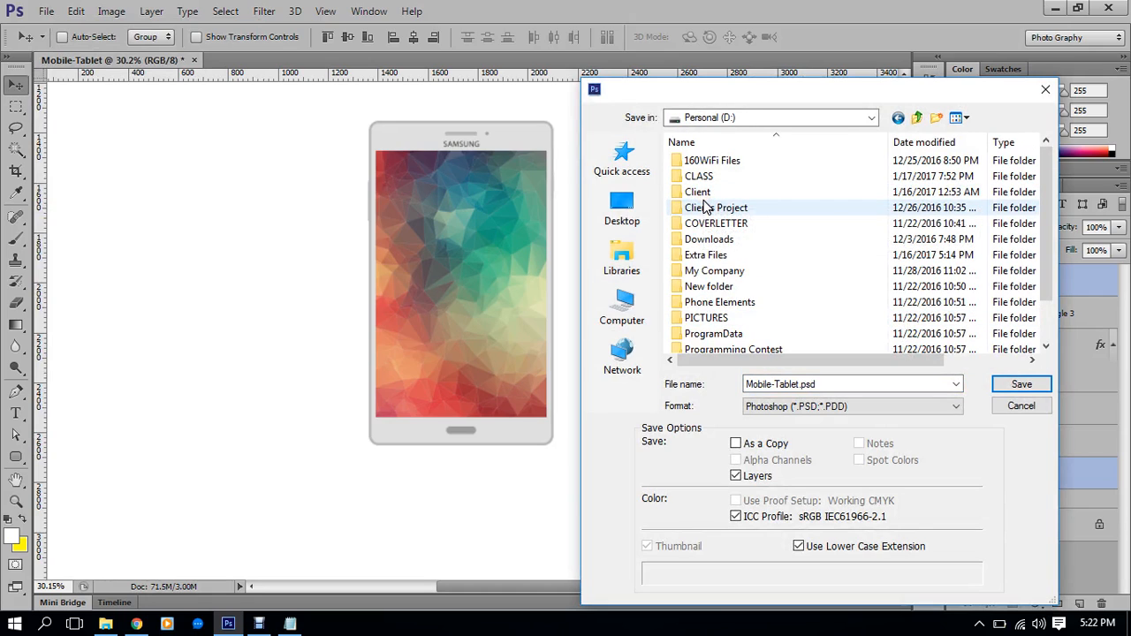
double_click(707, 176)
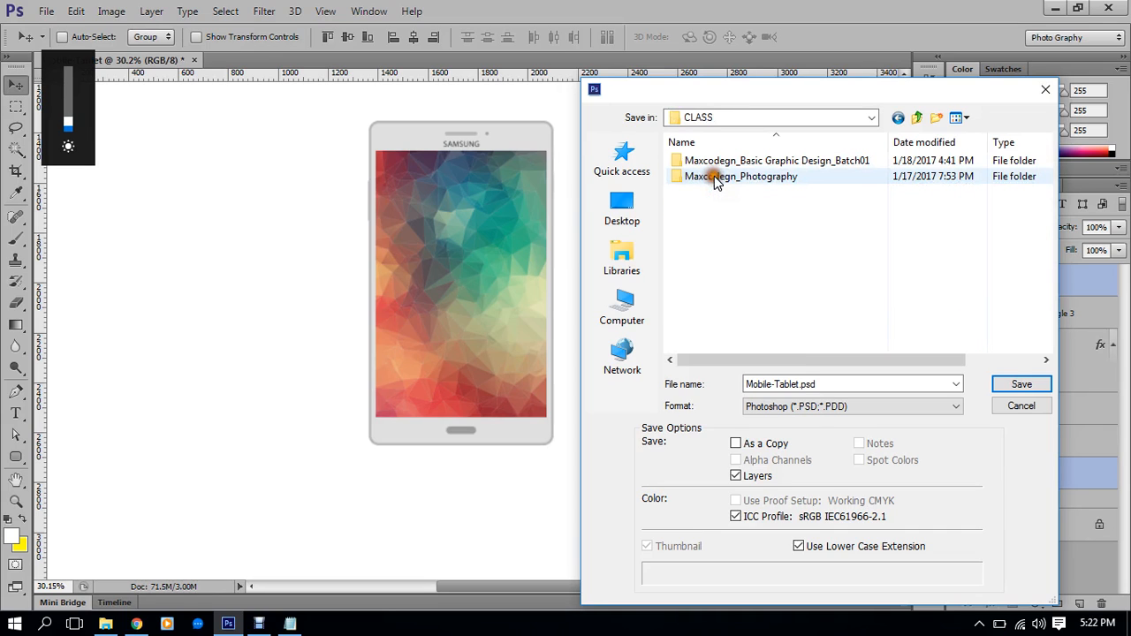
double_click(757, 161)
scroll(723, 309, "down", 1)
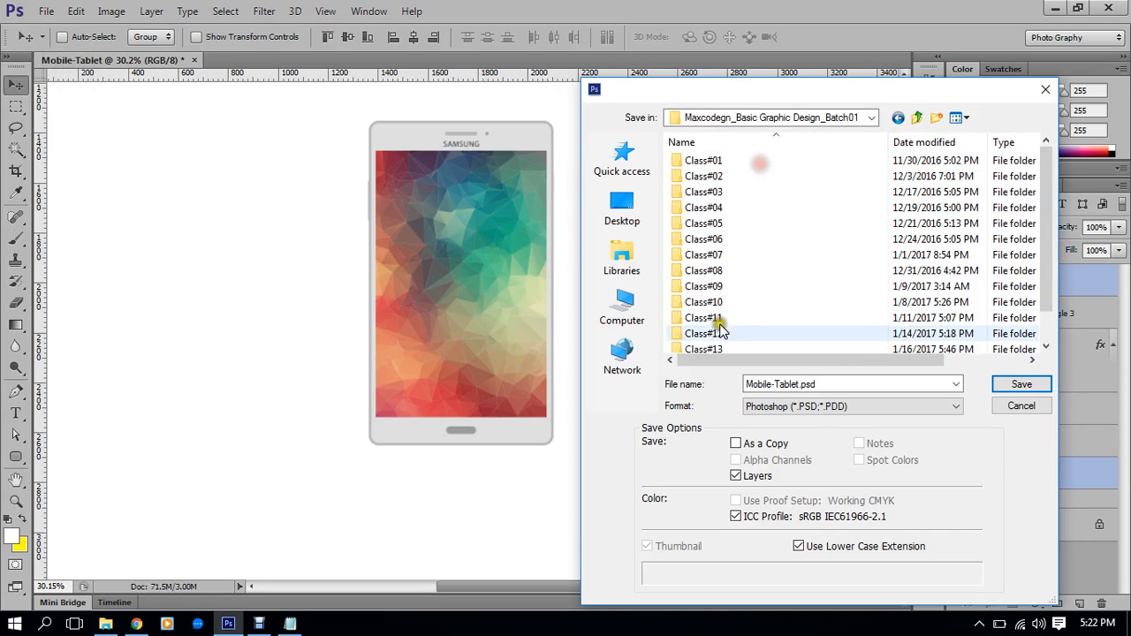
double_click(717, 335)
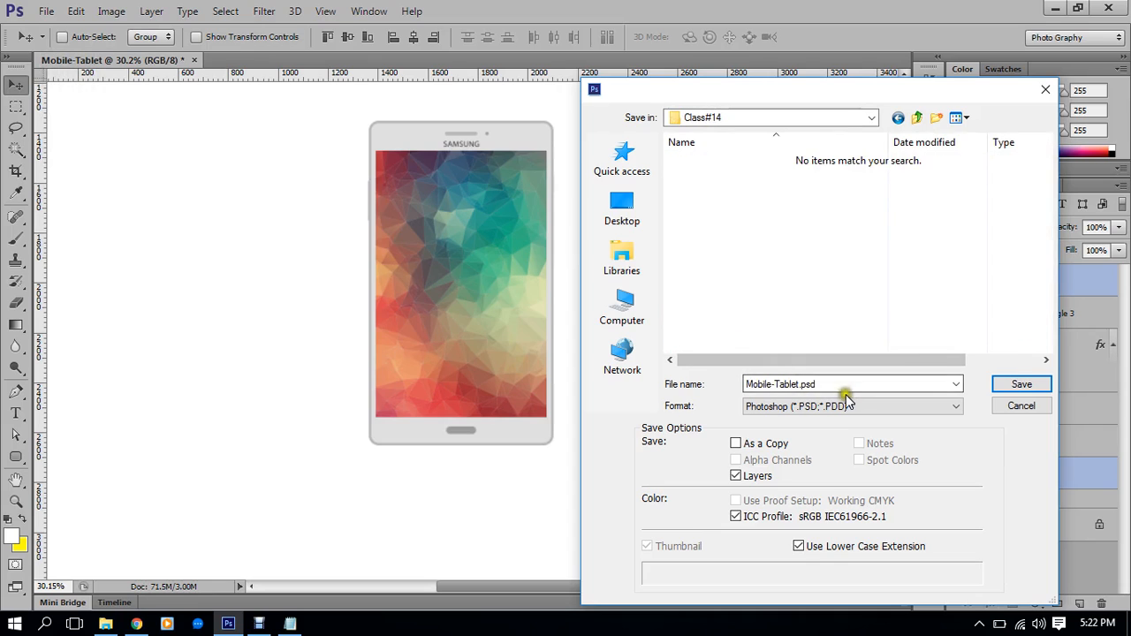
left_click(1029, 384)
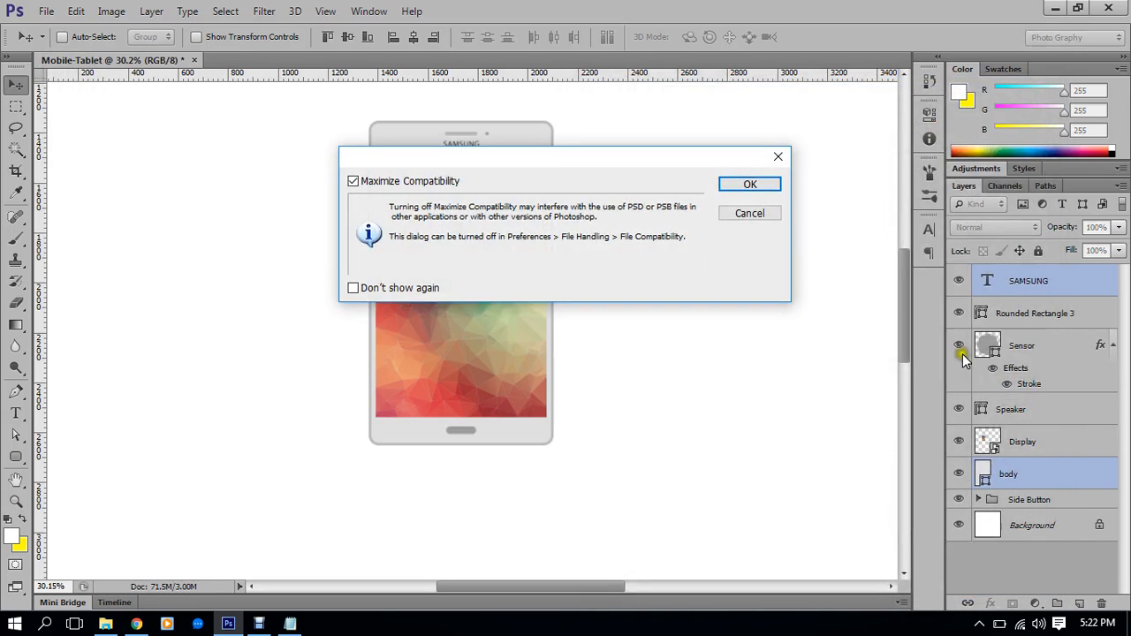
left_click(750, 184)
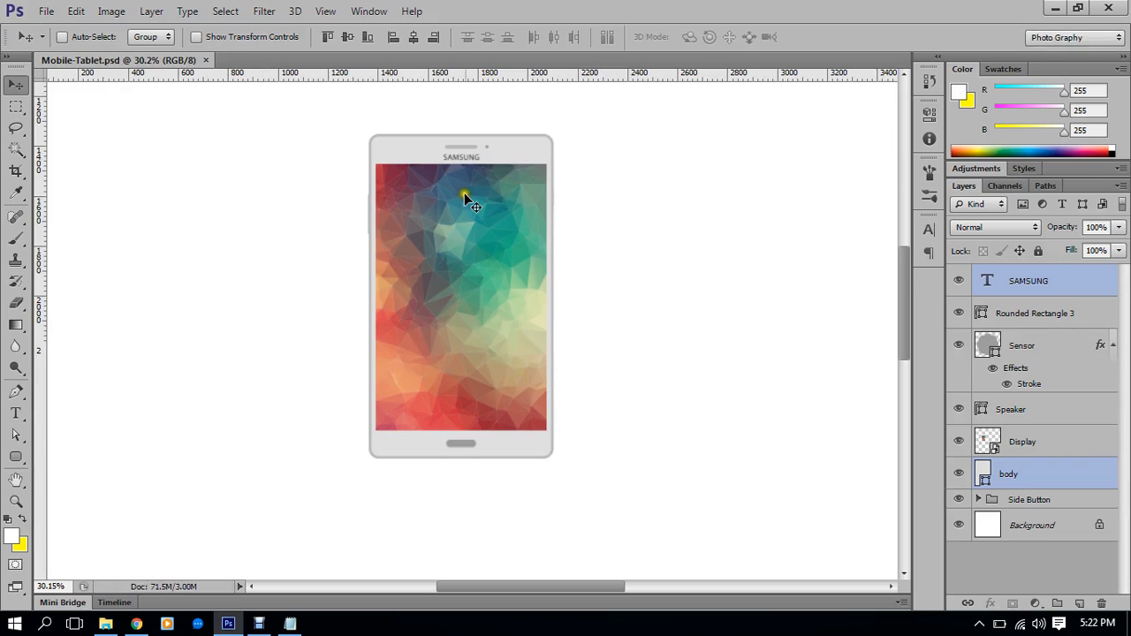
Close Mobile-Tablet.psd, quit Photoshop and bring up the Debut Video Capture window
left_click(203, 61)
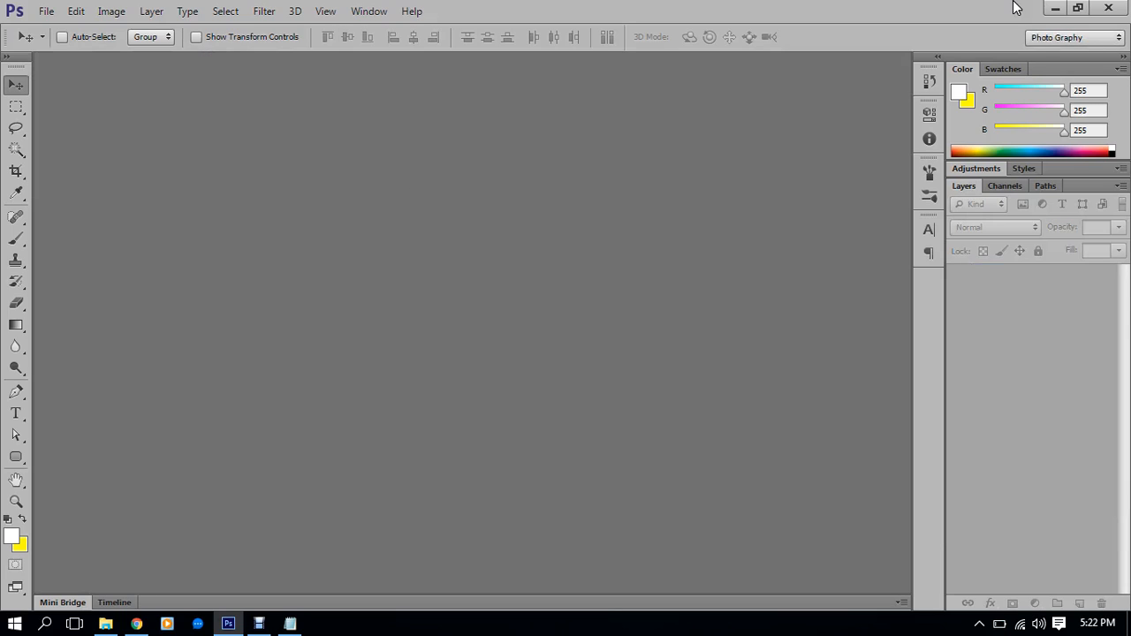
left_click(1107, 13)
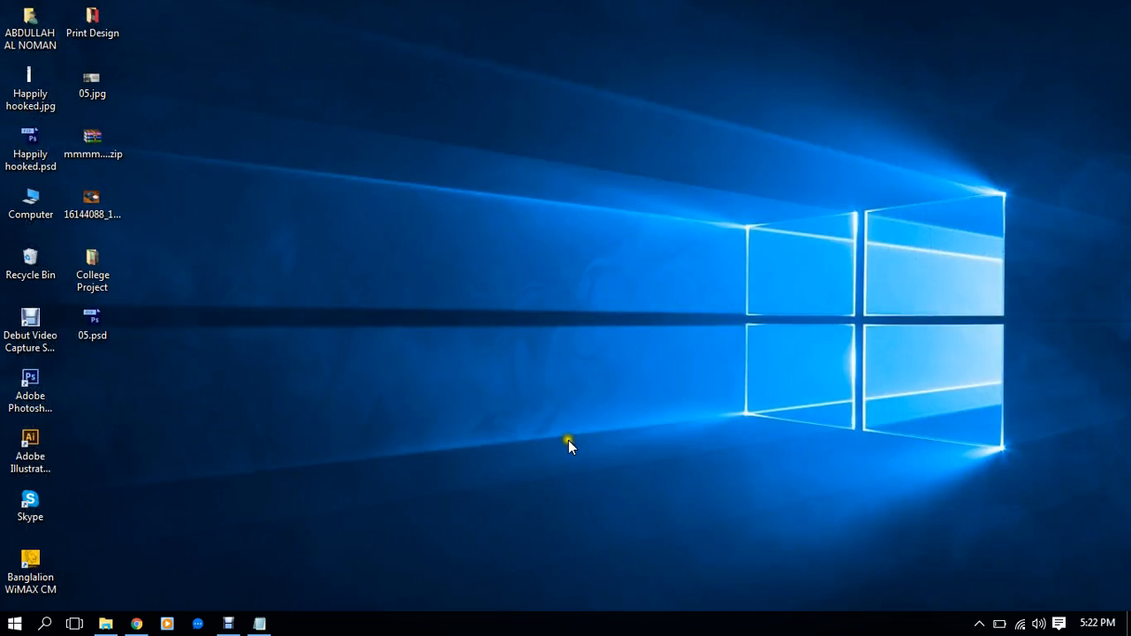
left_click(232, 619)
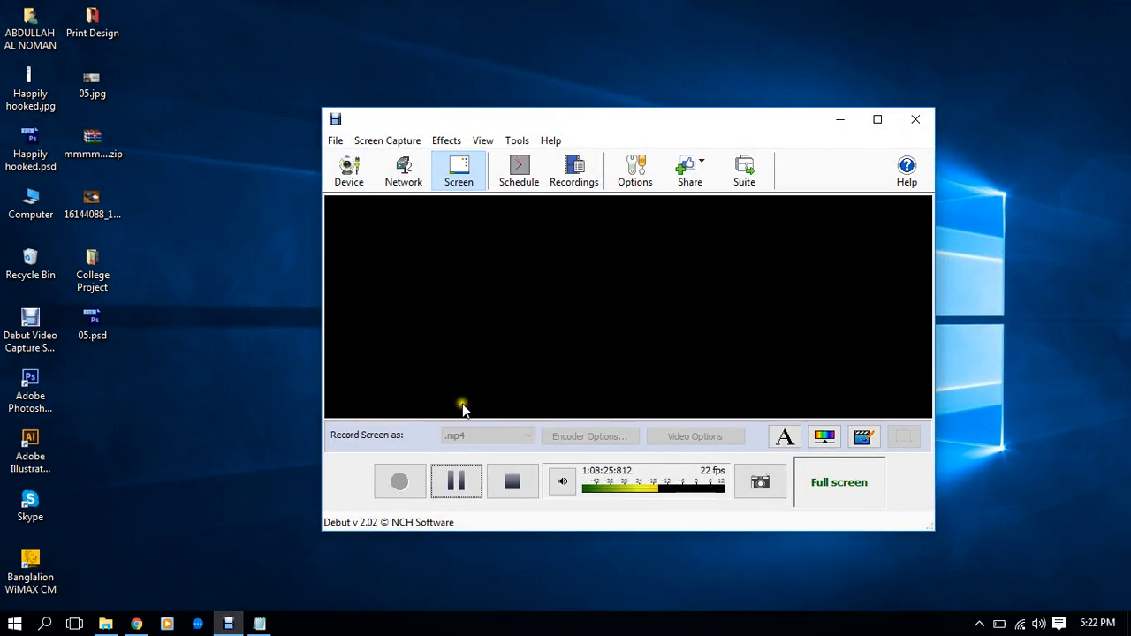